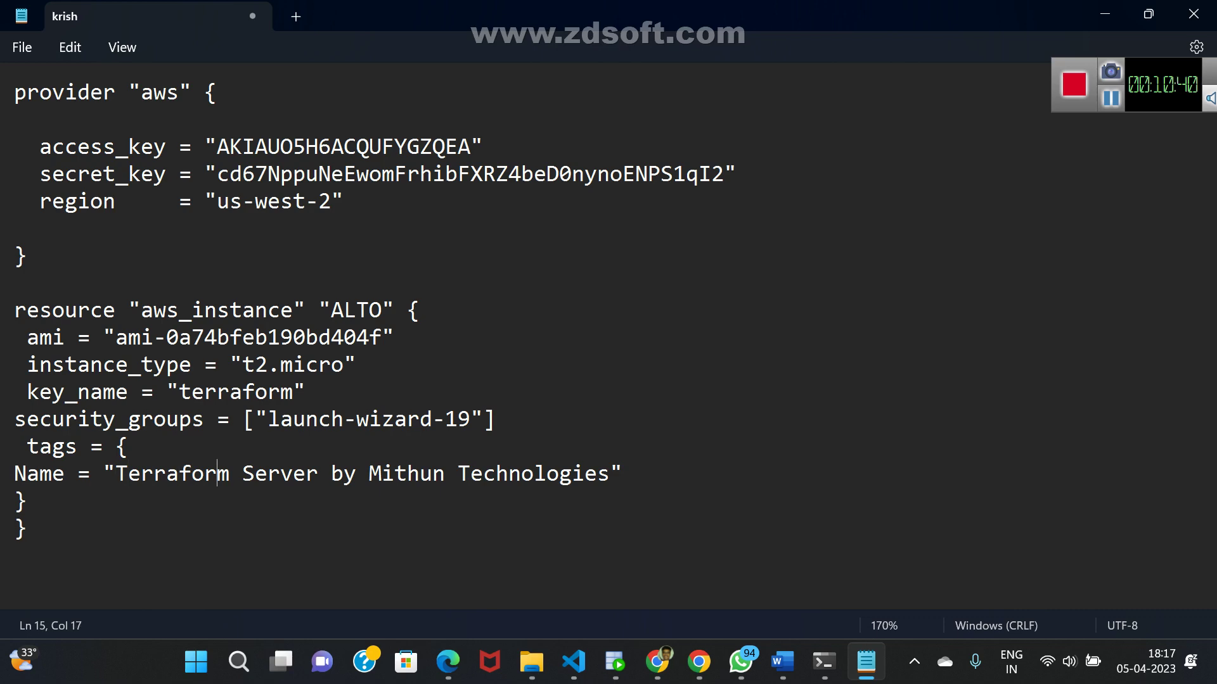
- Replace the old company name in the instance's Name tag with the new person's name
key(Delete)
key(Delete)
key(Delete)
key(Delete)
key(Delete)
key(Delete)
key(Delete)
key(Delete)
key(Delete)
key(Delete)
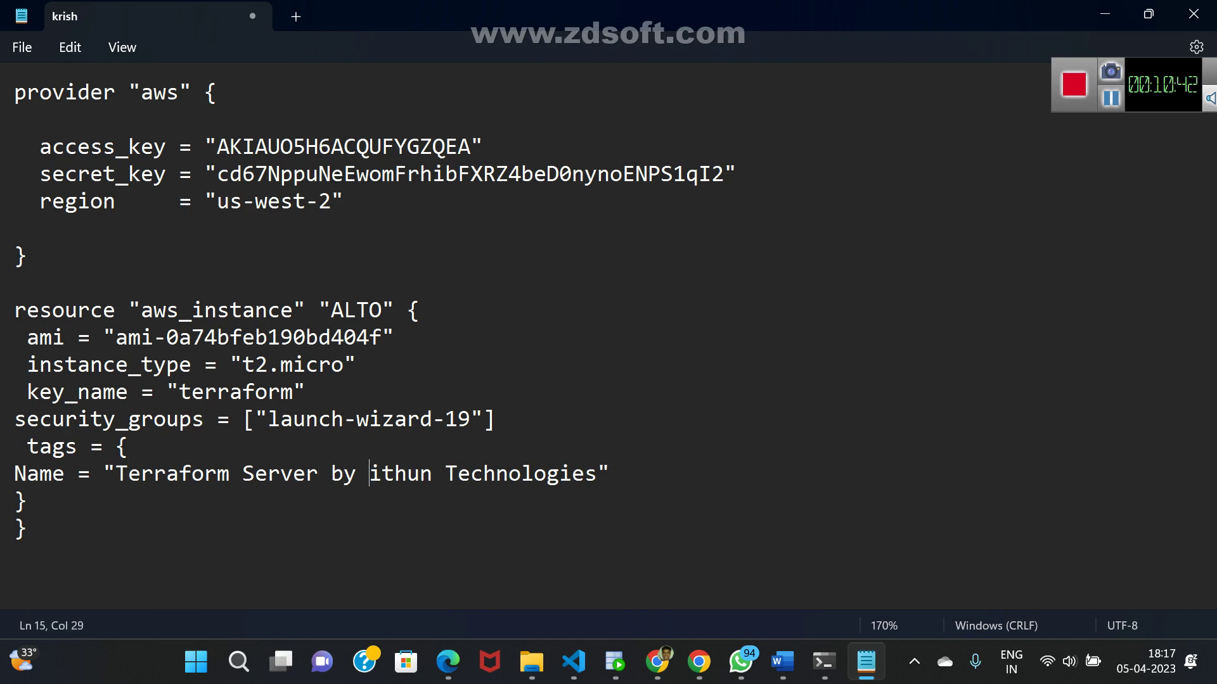
key(Delete)
key(Delete)
key(Delete)
key(Delete)
key(Delete)
key(Delete)
key(Delete)
key(Delete)
key(Delete)
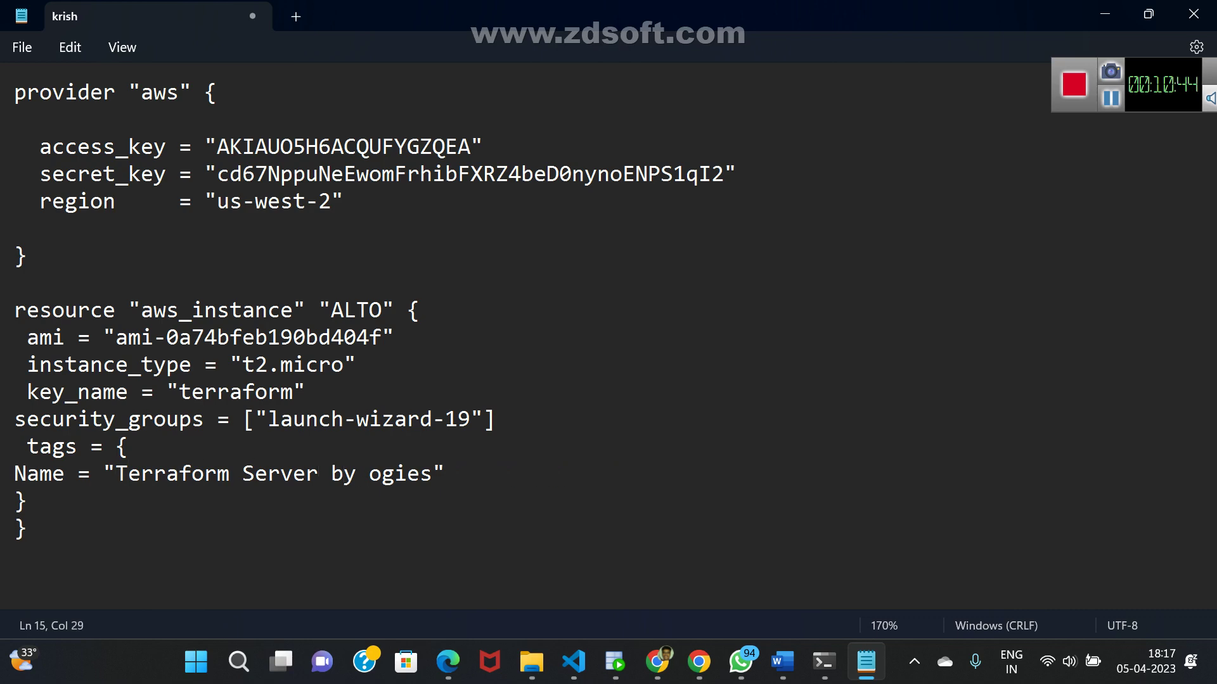
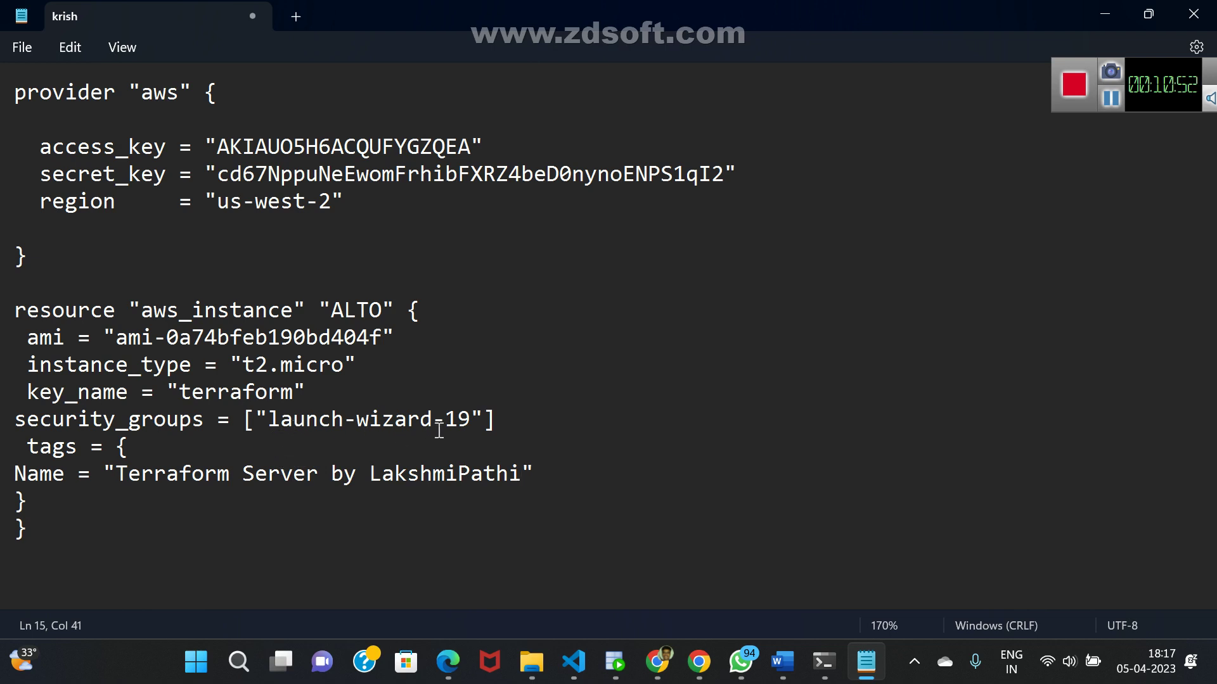
- Erase 'launch-wizard-19' from the security_groups value, leaving it empty
click(470, 419)
key(BackSpace)
key(BackSpace)
key(BackSpace)
key(BackSpace)
key(BackSpace)
key(BackSpace)
key(BackSpace)
key(BackSpace)
key(BackSpace)
key(BackSpace)
key(BackSpace)
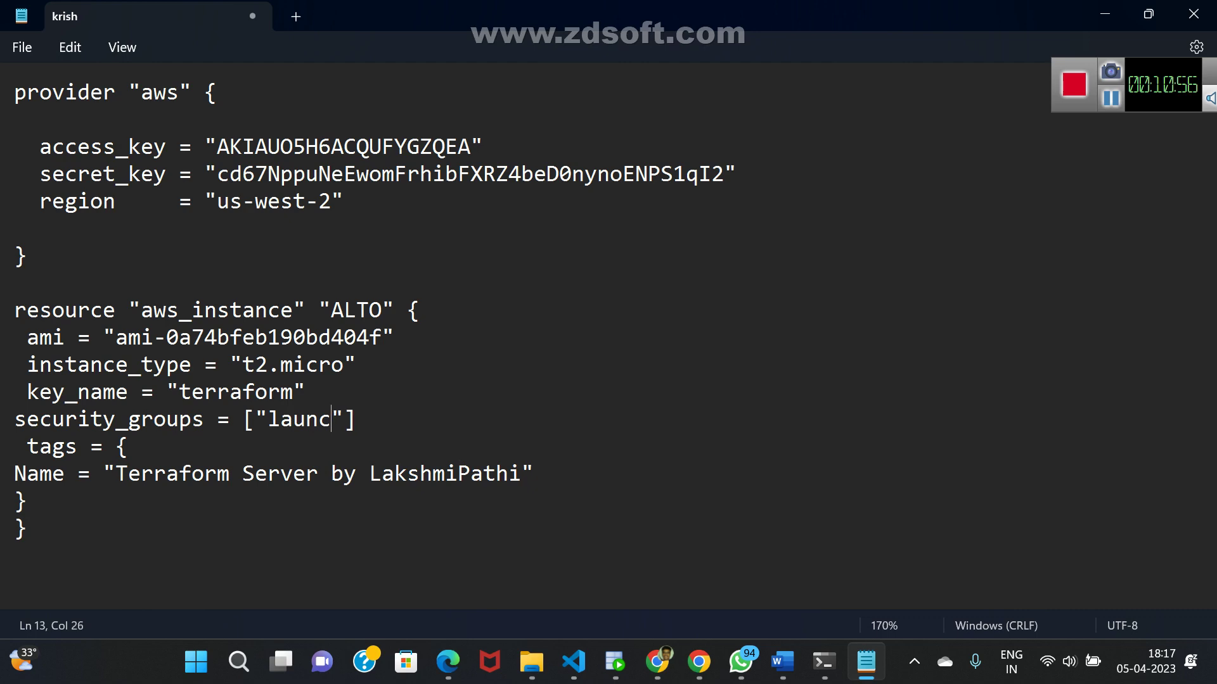
key(BackSpace)
key(BackSpace)
key(BackSpace)
key(BackSpace)
key(BackSpace)
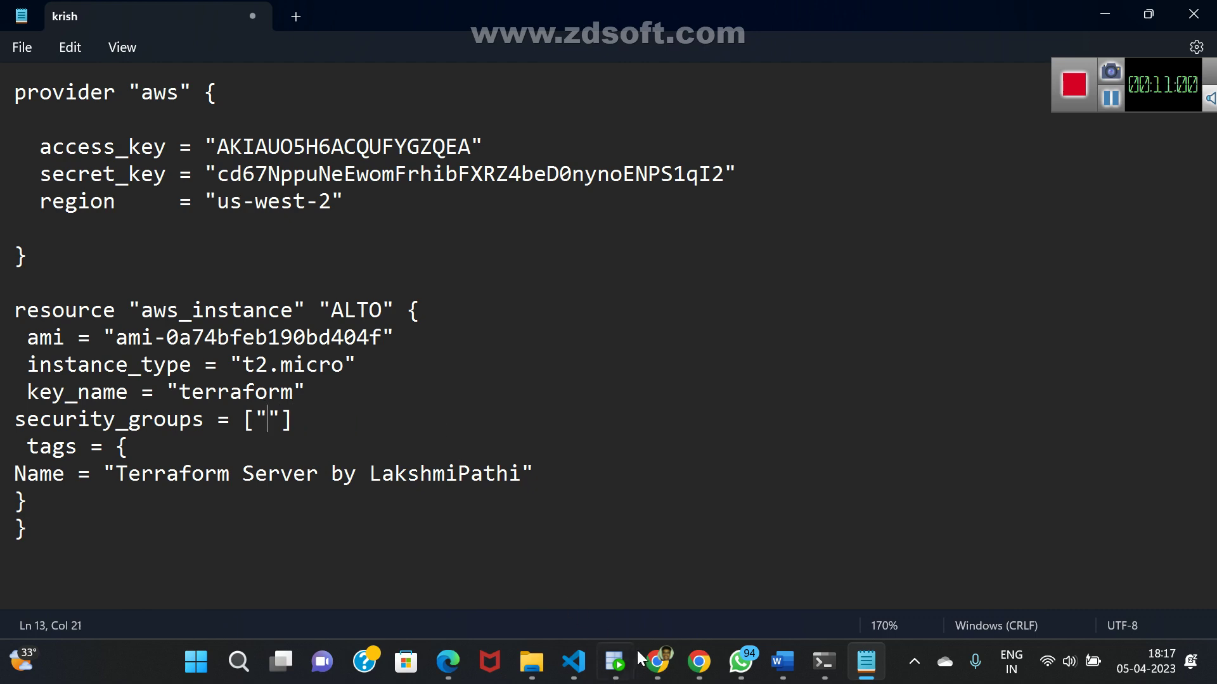
- Admit the waiting meeting participant, then open AWS Management Console via an 'aws console login' search
click(658, 662)
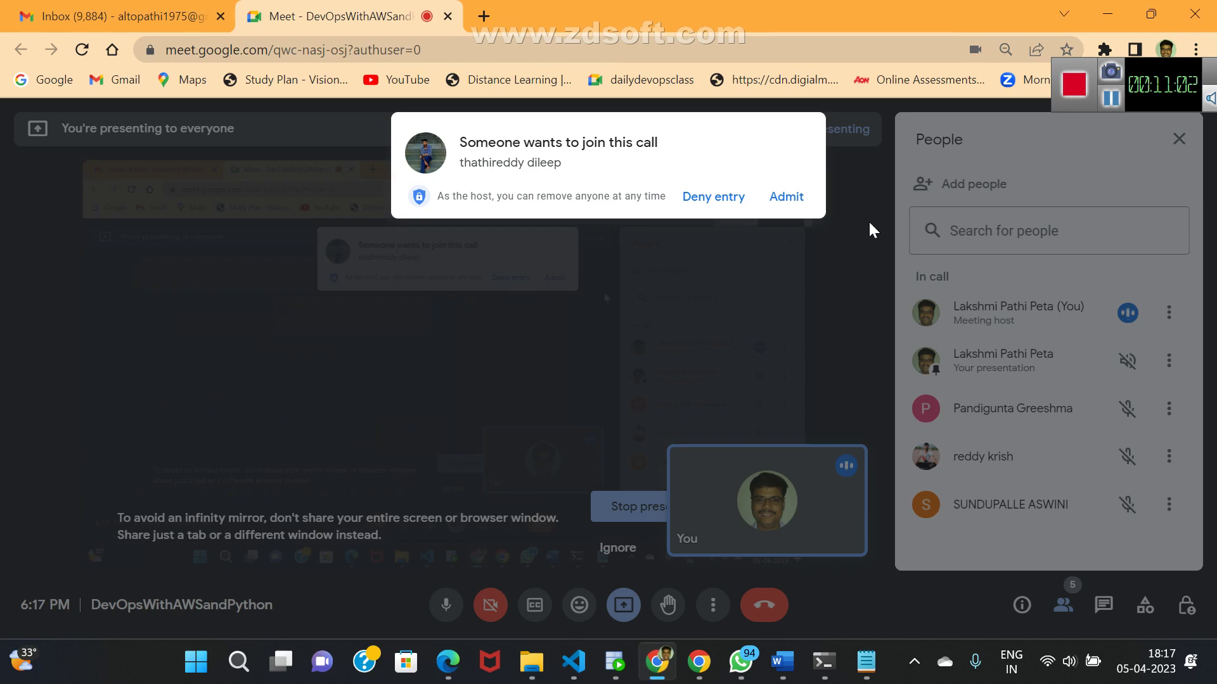
click(787, 196)
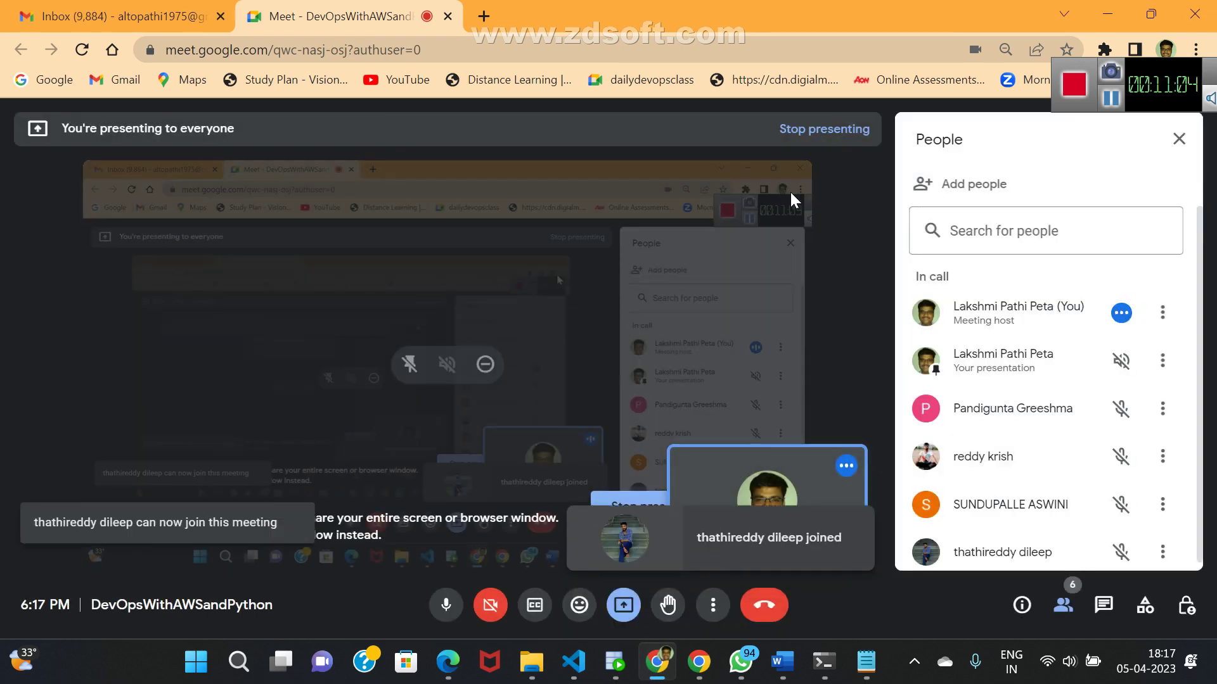
click(485, 14)
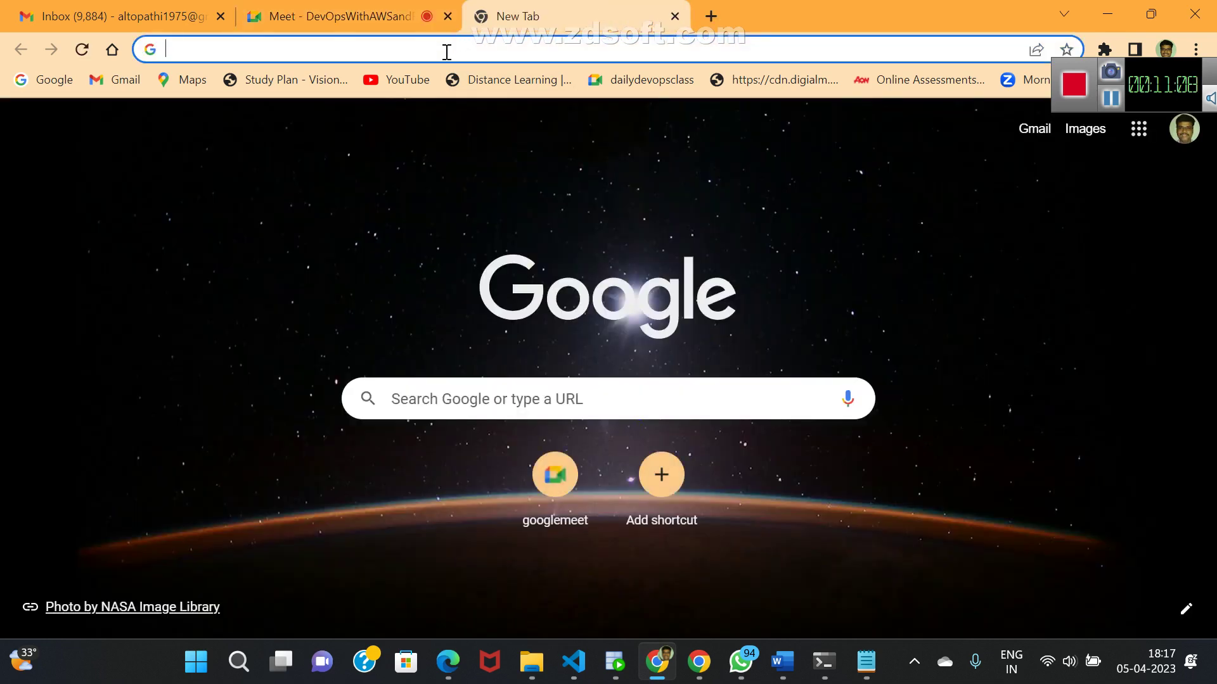
click(437, 58)
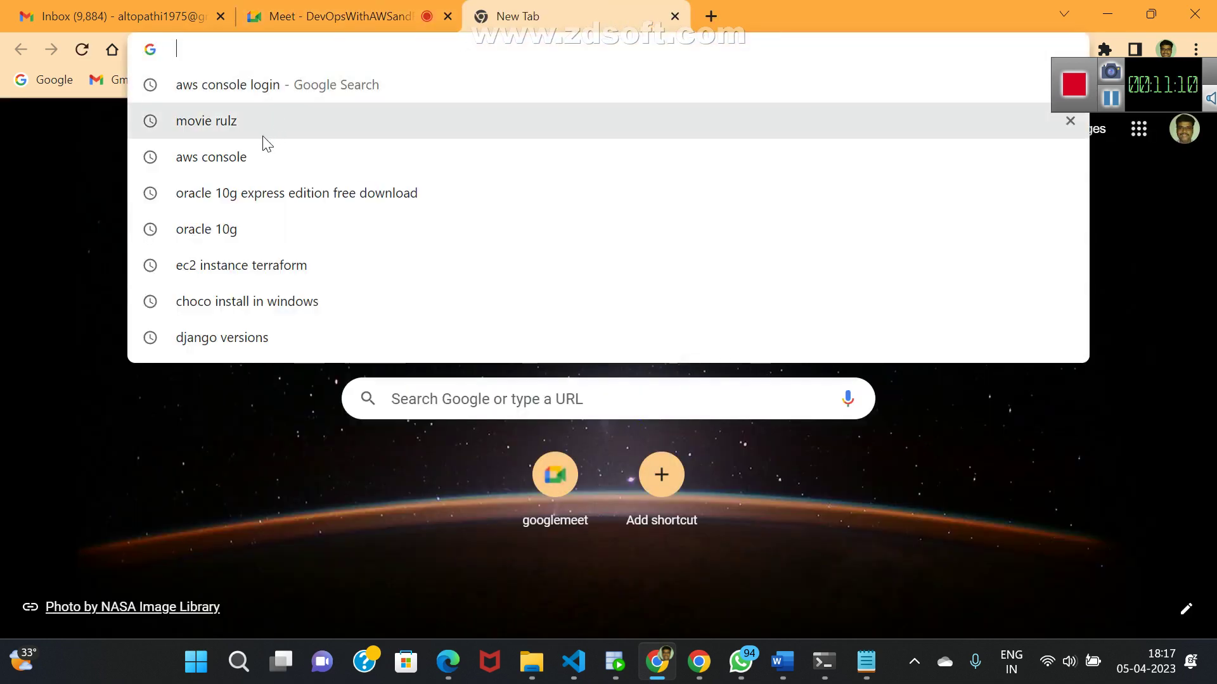
click(224, 85)
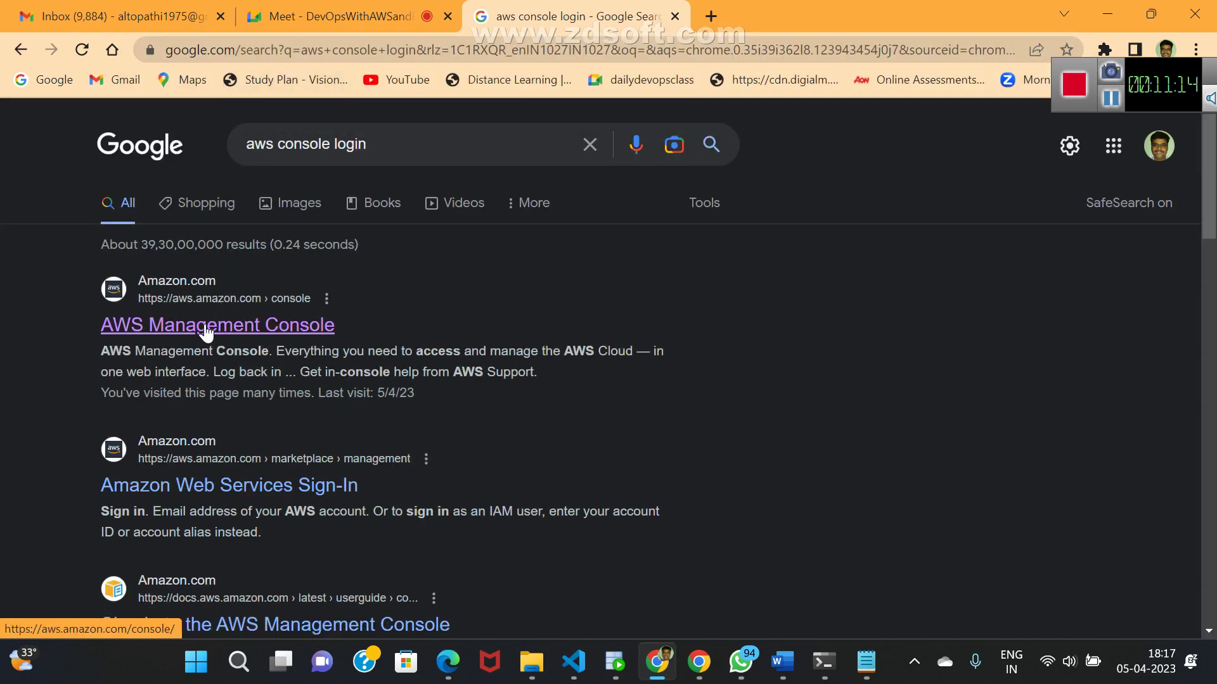
click(206, 329)
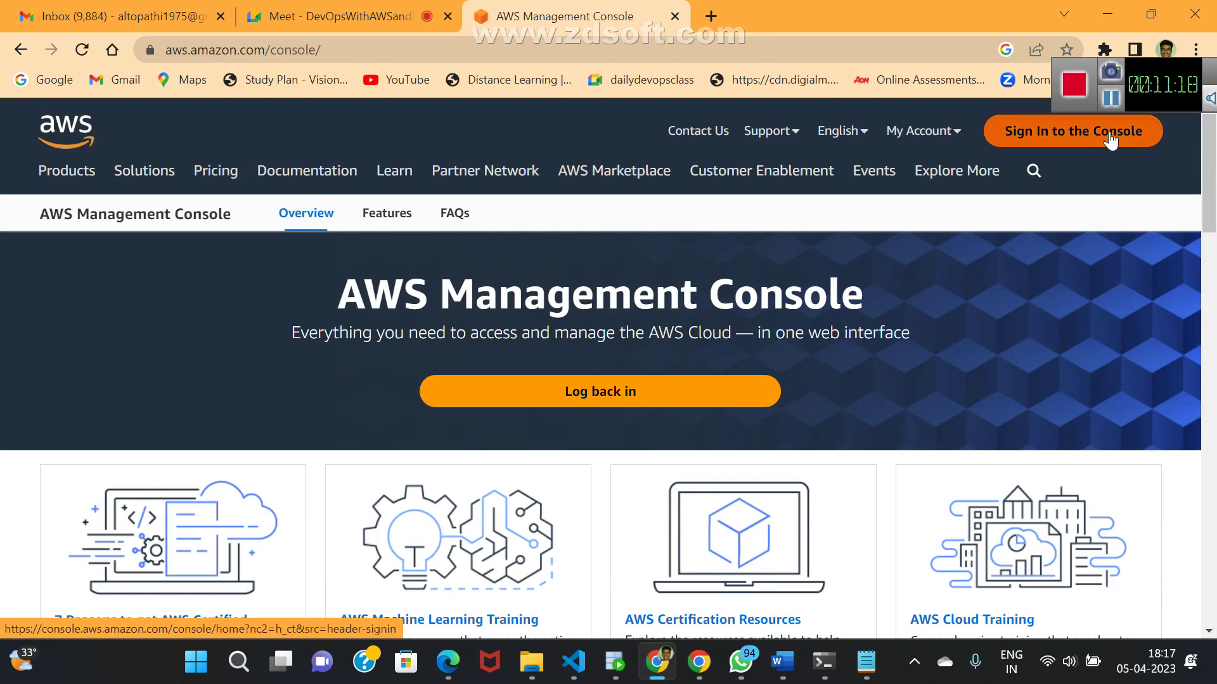
- Sign in to the console as root user with the saved e-mail and account password
click(1109, 133)
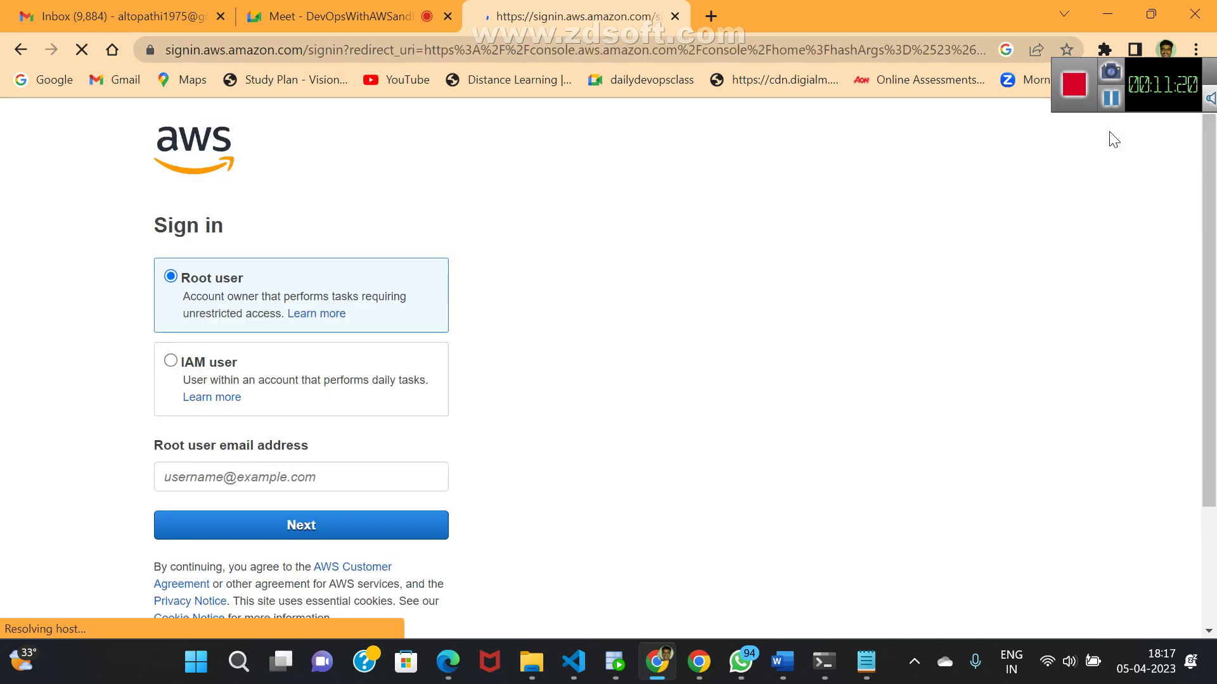
click(390, 487)
key(BackSpace)
key(BackSpace)
key(BackSpace)
key(BackSpace)
key(BackSpace)
key(BackSpace)
key(BackSpace)
key(BackSpace)
key(BackSpace)
key(BackSpace)
key(BackSpace)
key(BackSpace)
key(BackSpace)
key(BackSpace)
key(BackSpace)
key(BackSpace)
key(BackSpace)
key(BackSpace)
key(BackSpace)
key(BackSpace)
key(BackSpace)
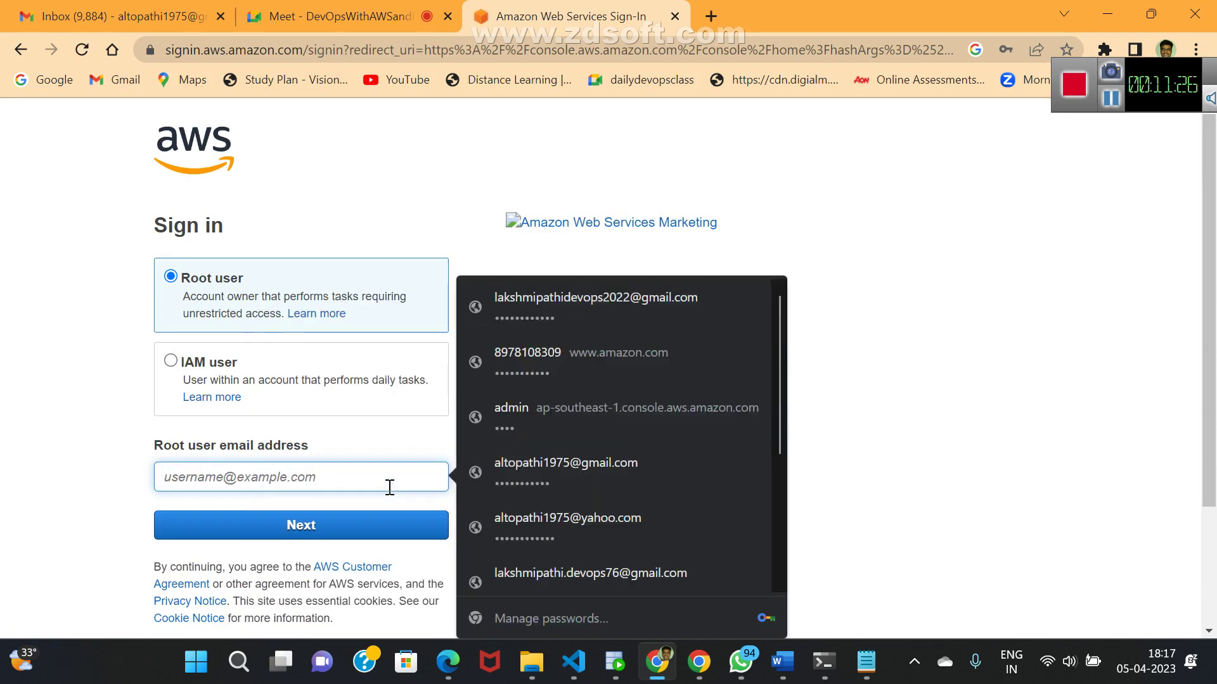
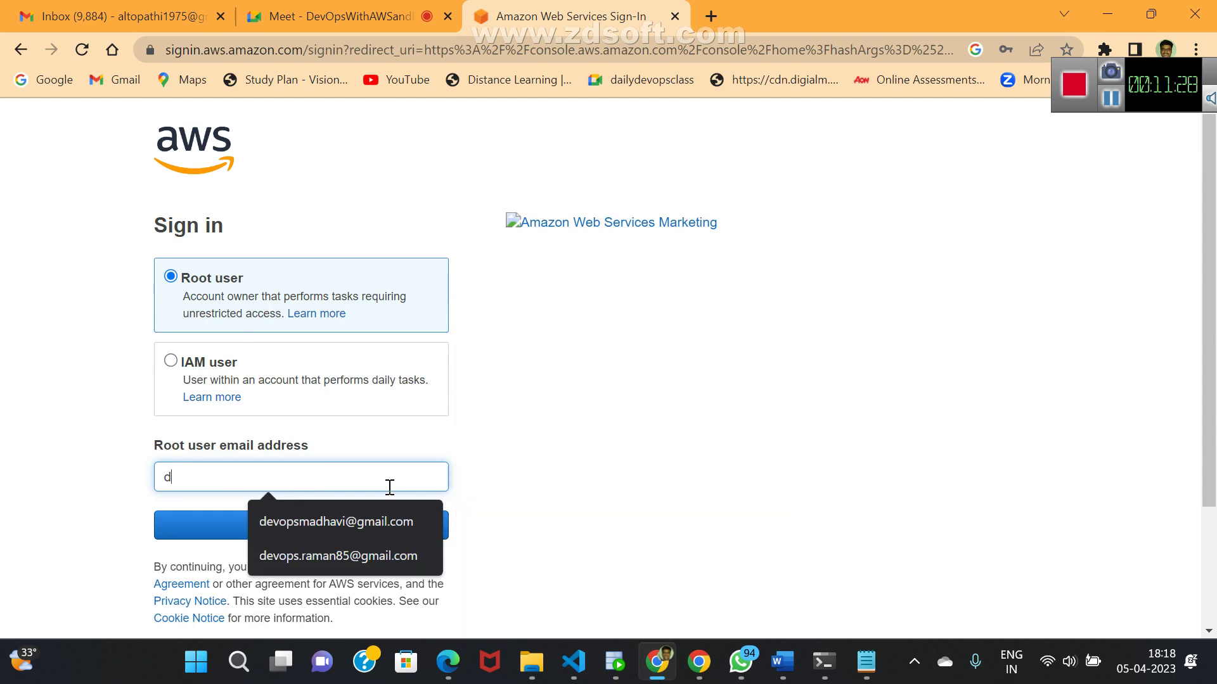
click(340, 532)
click(317, 530)
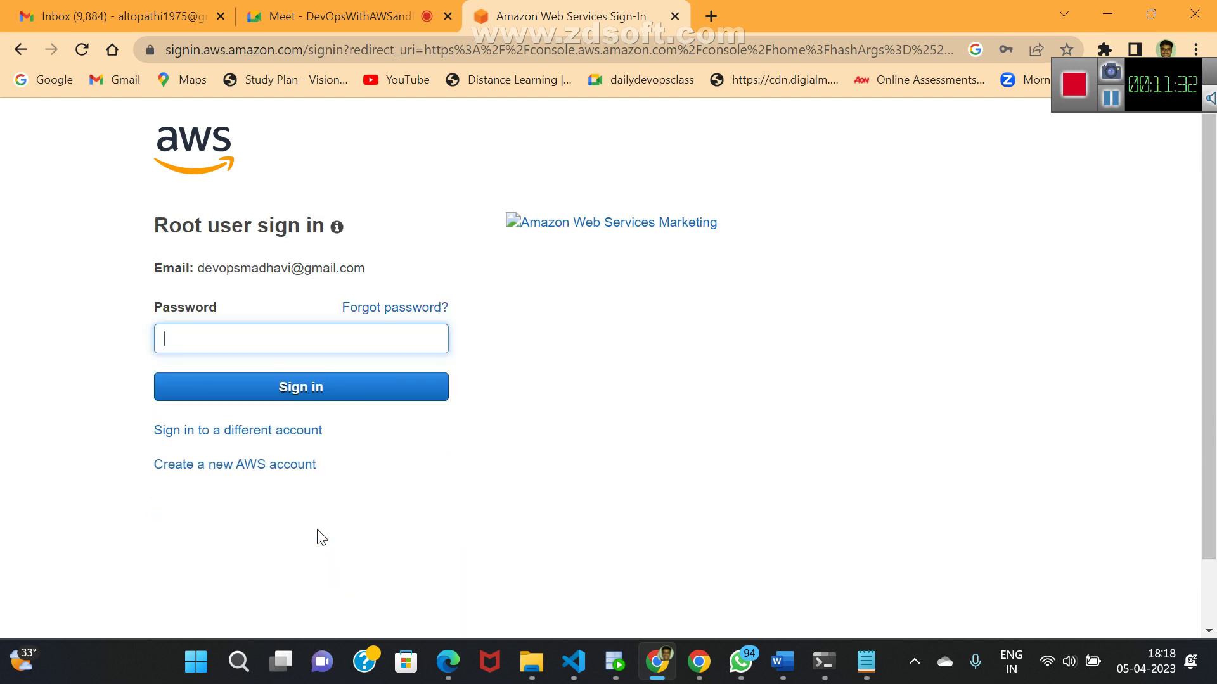
click(259, 335)
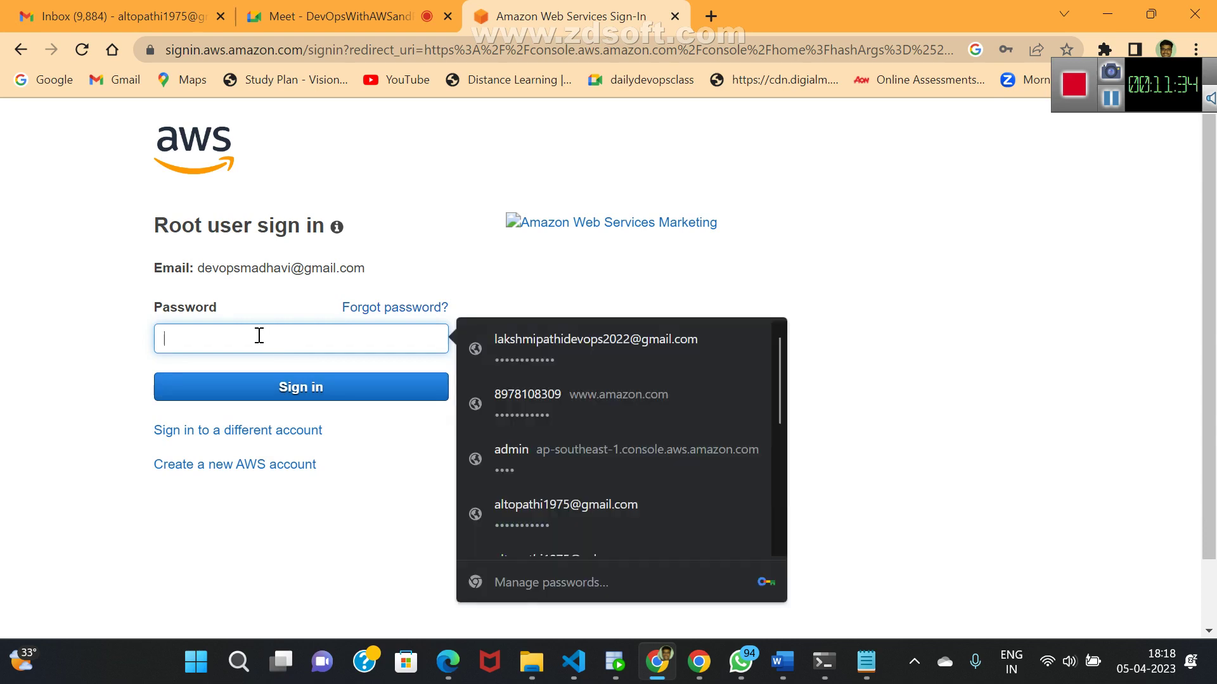
text(••)
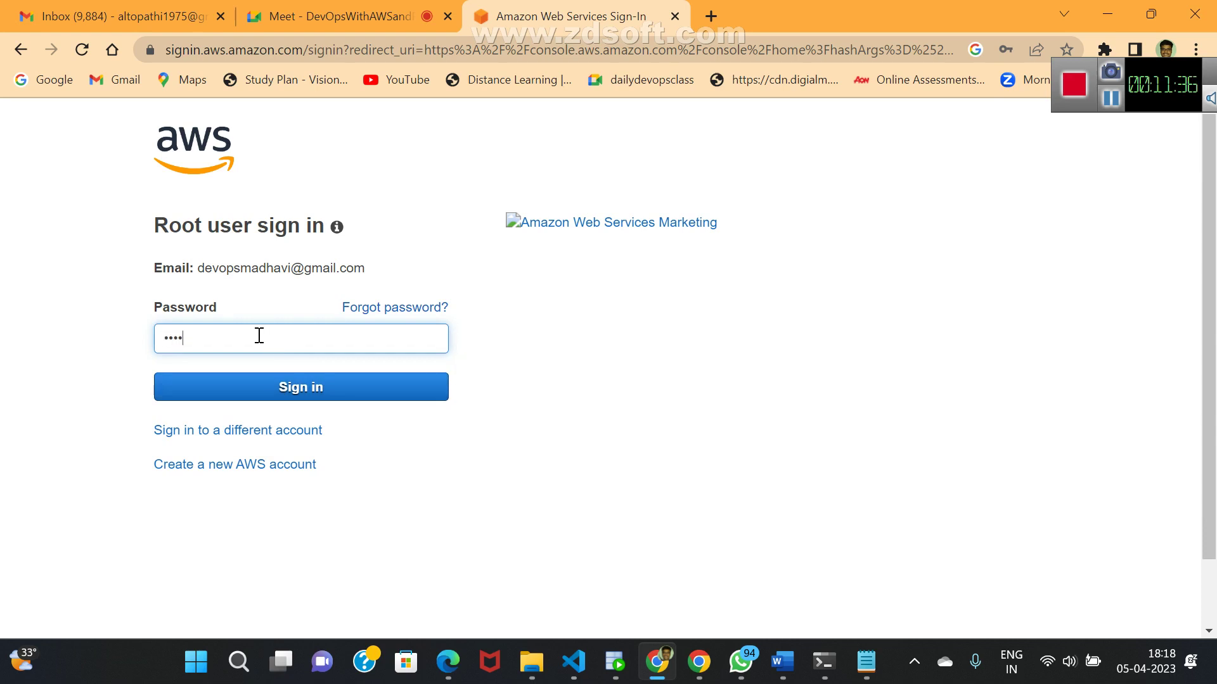
text(•••••)
click(261, 384)
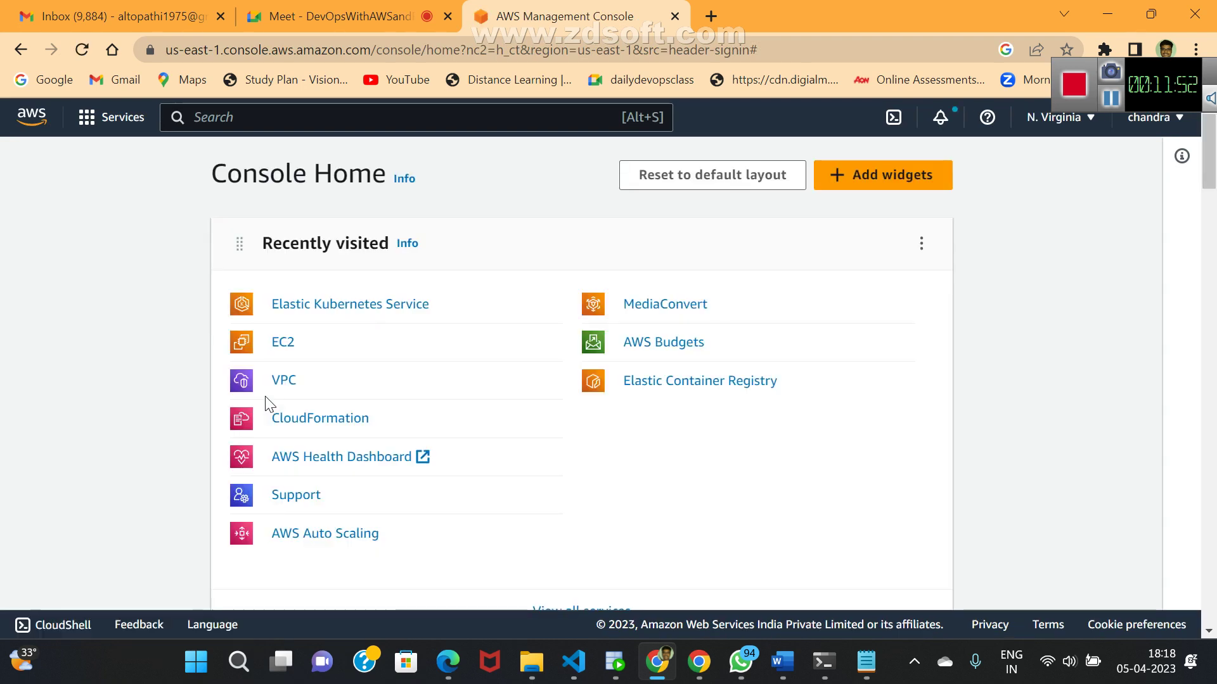
- Go from EC2 to Network & Security > Security Groups, showing only the default group
click(277, 350)
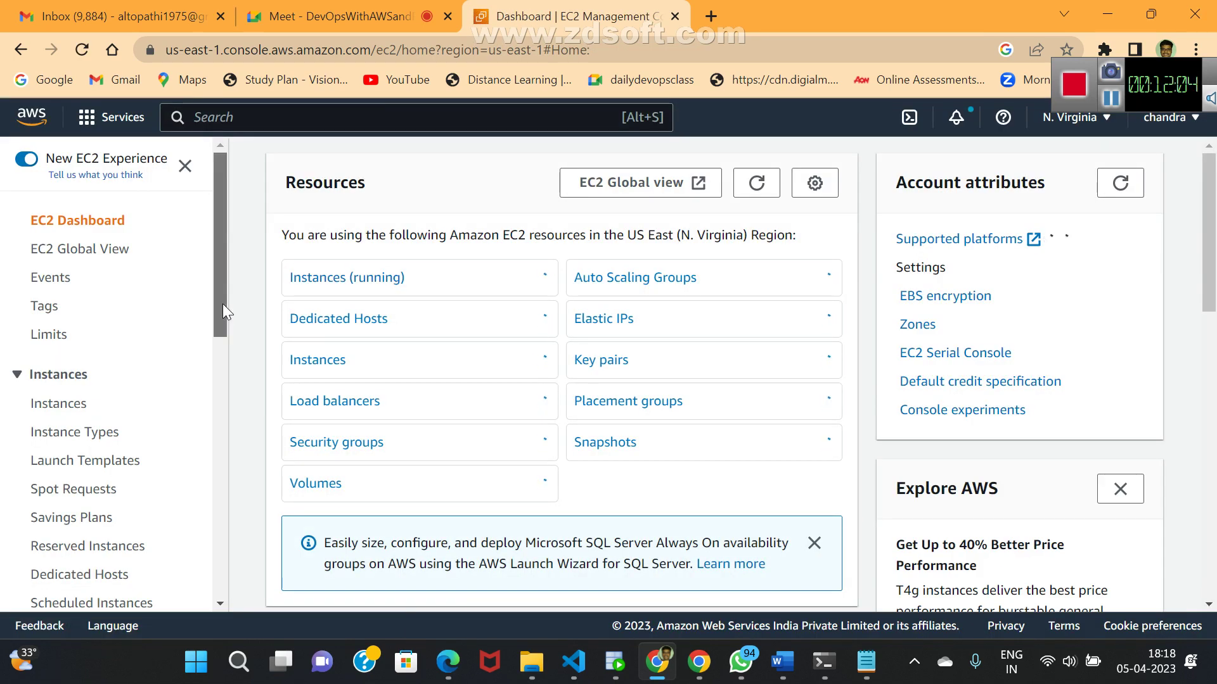
drag(223, 305, 202, 472)
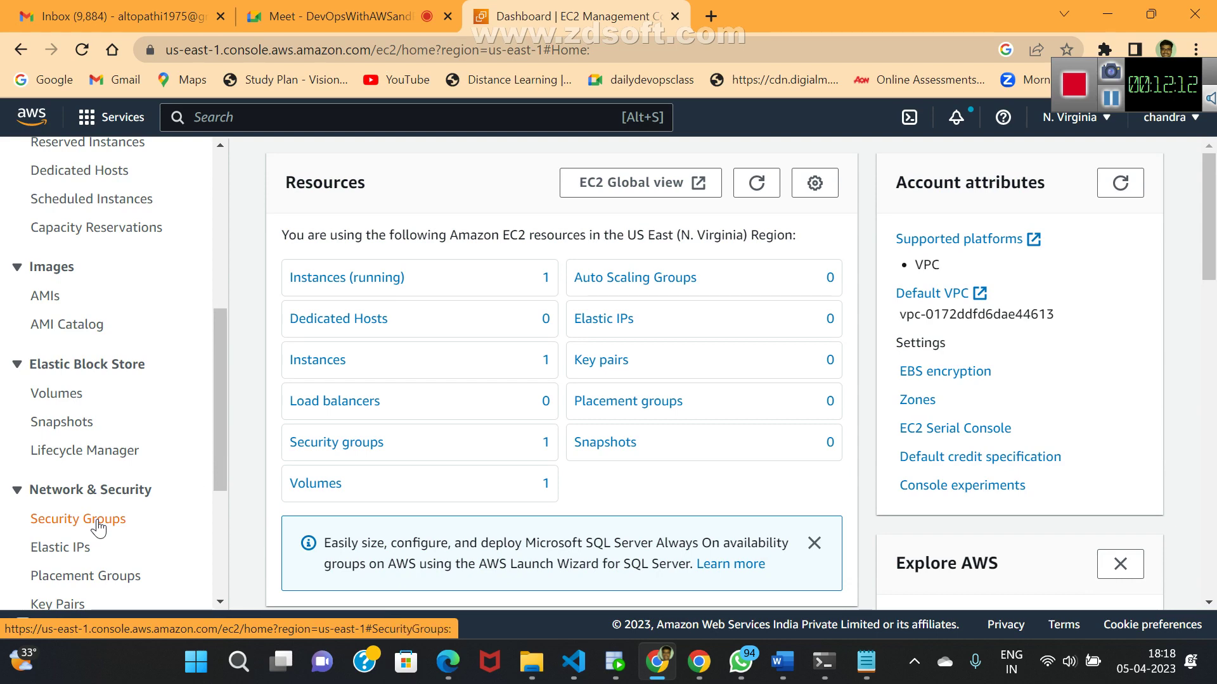
click(99, 526)
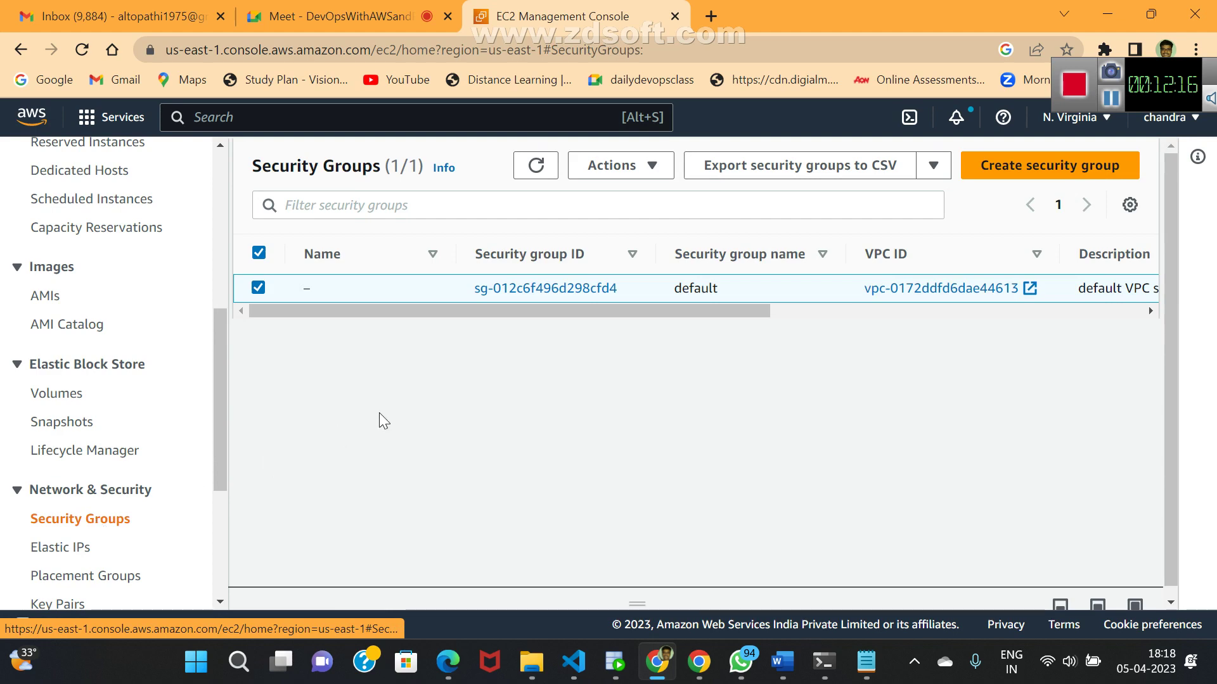
- Begin a new security group, entering sgterraform as both its name and description
click(1034, 177)
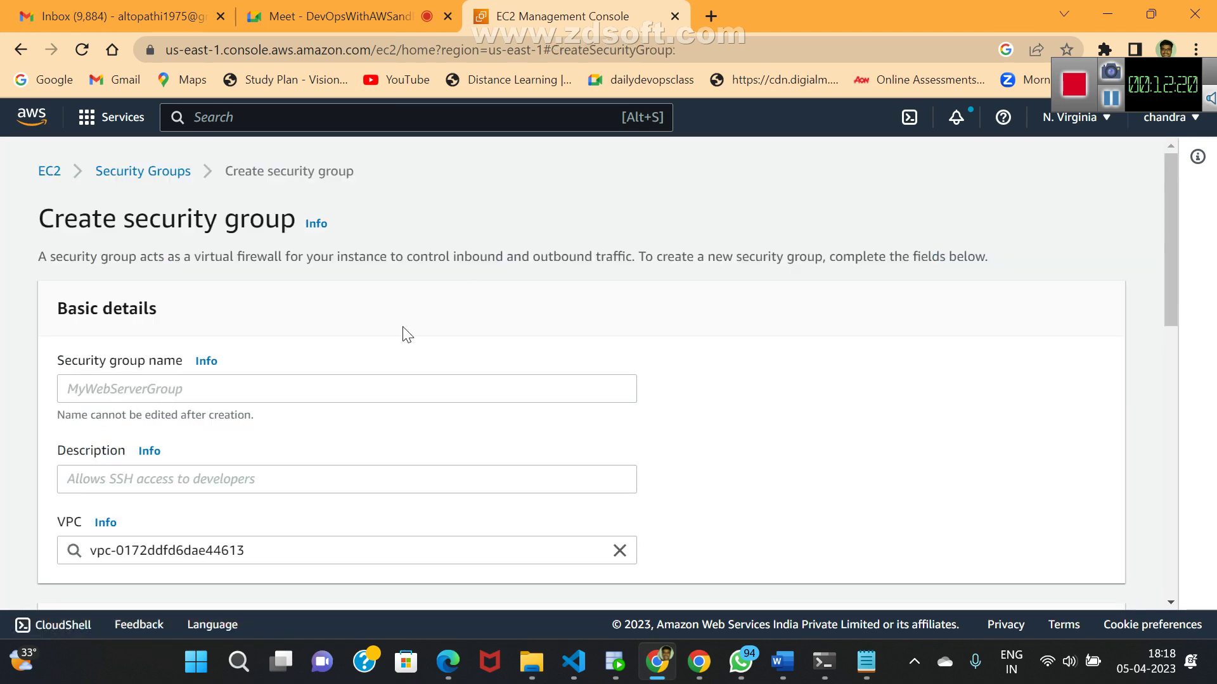
click(193, 384)
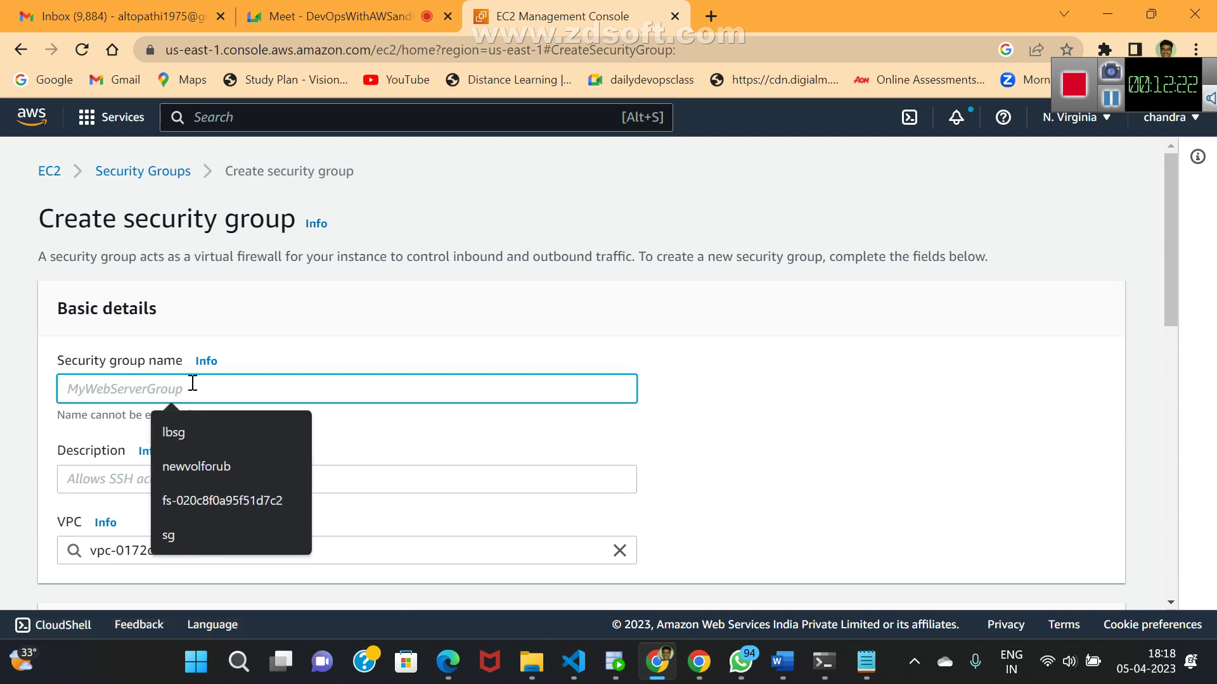
text(alto)
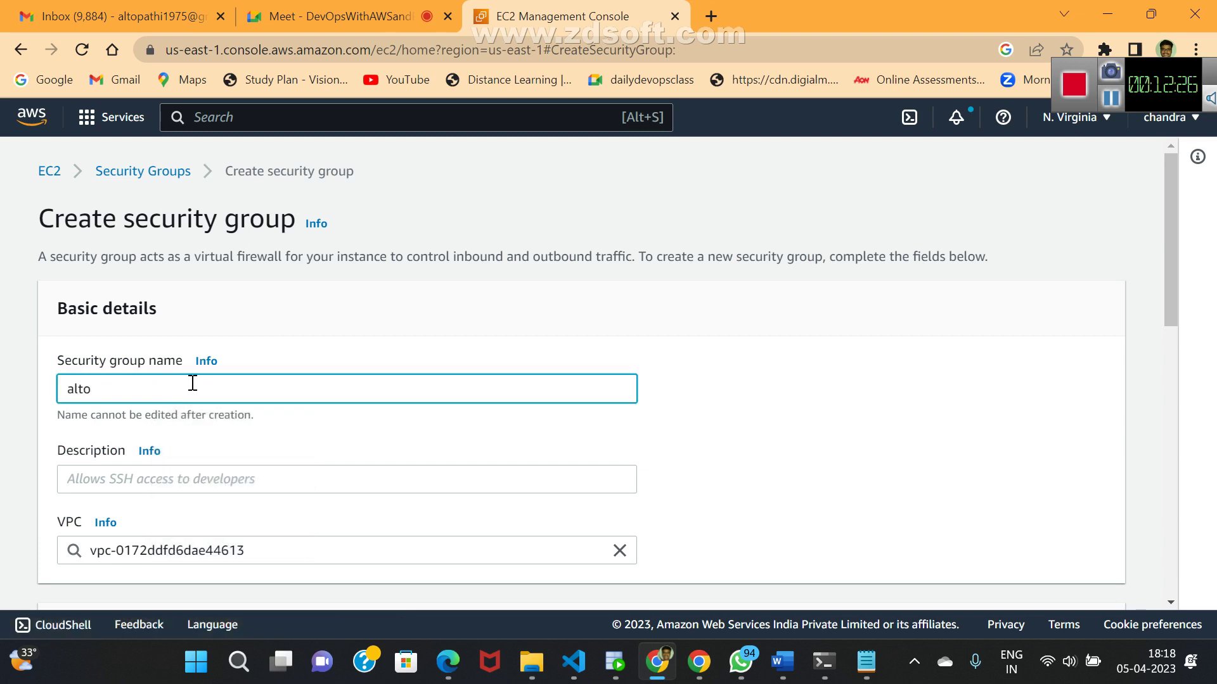
key(BackSpace)
key(BackSpace)
key(BackSpace)
key(BackSpace)
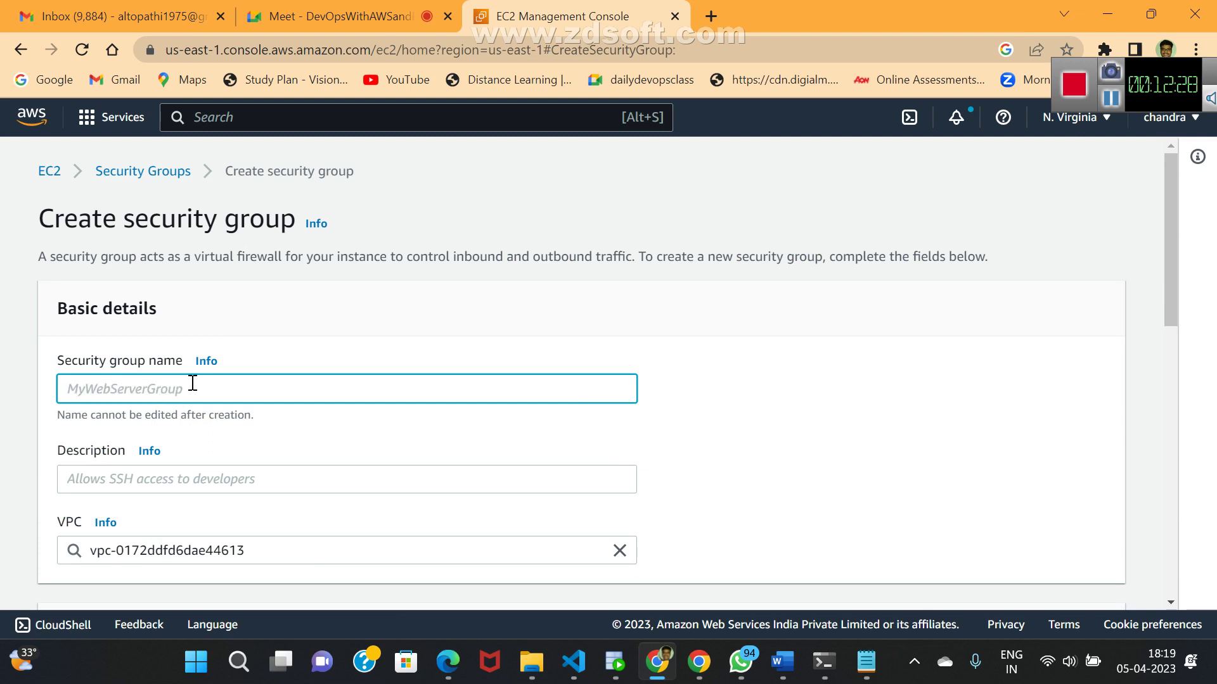
text(sg)
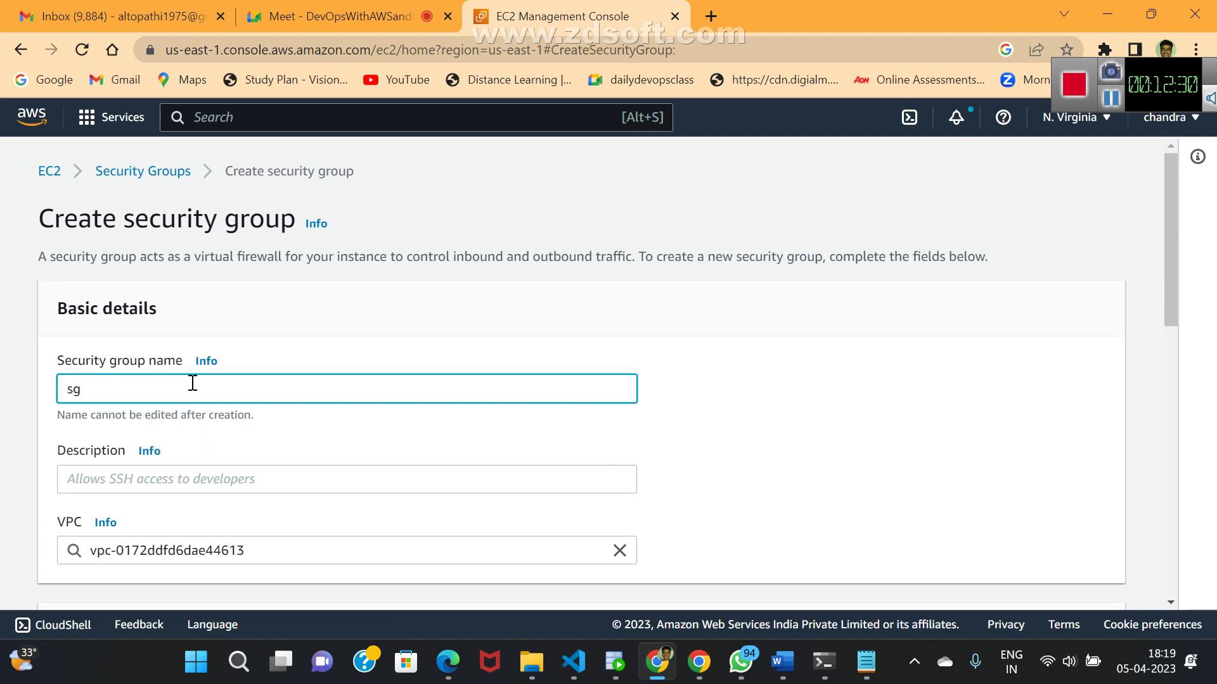
text(fo)
text(rraform)
drag(140, 388, 14, 401)
key(ctrl+c)
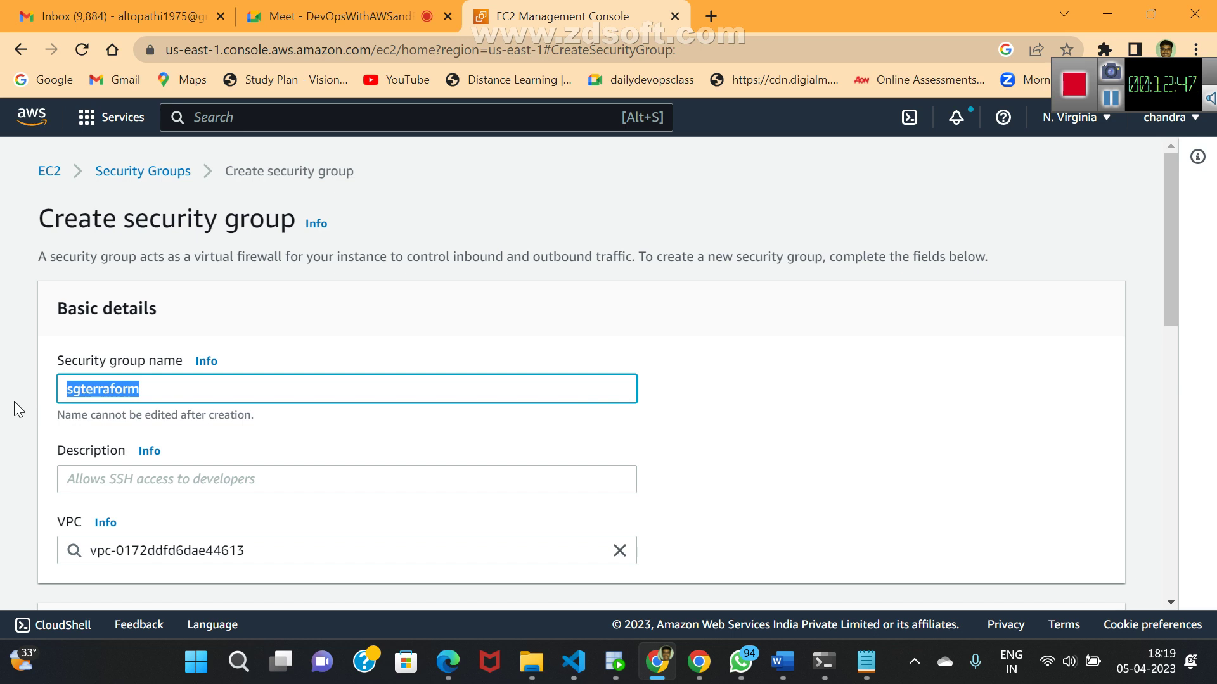
click(99, 477)
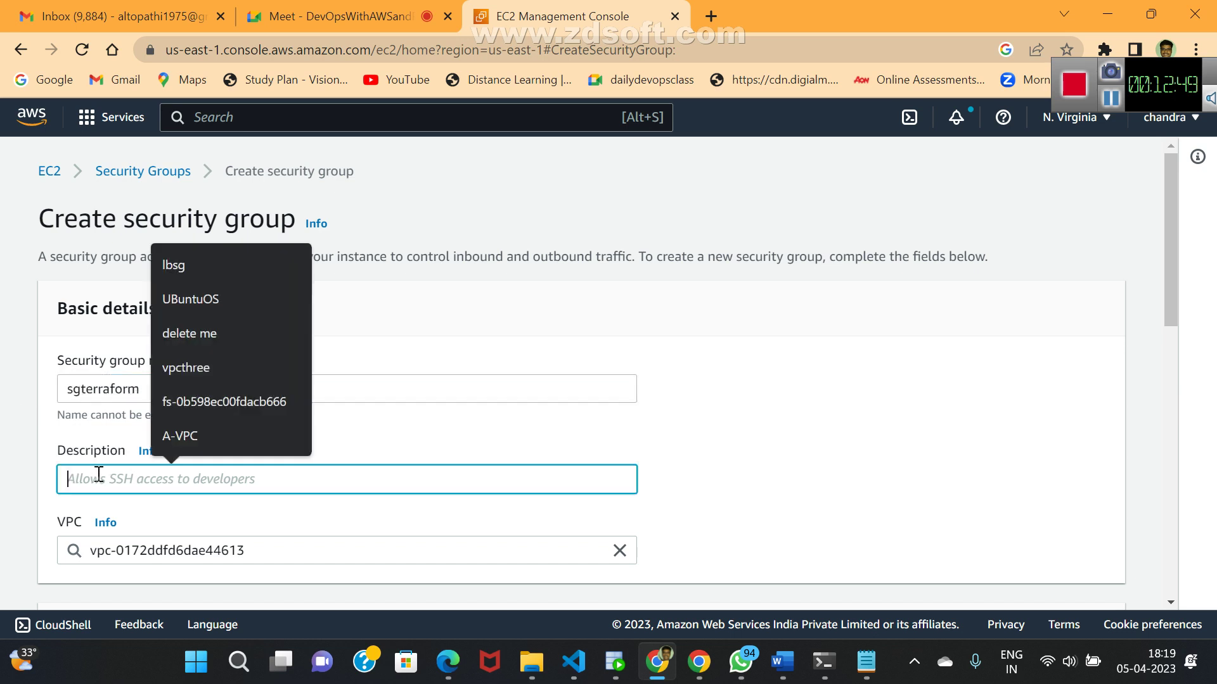
key(ctrl+v)
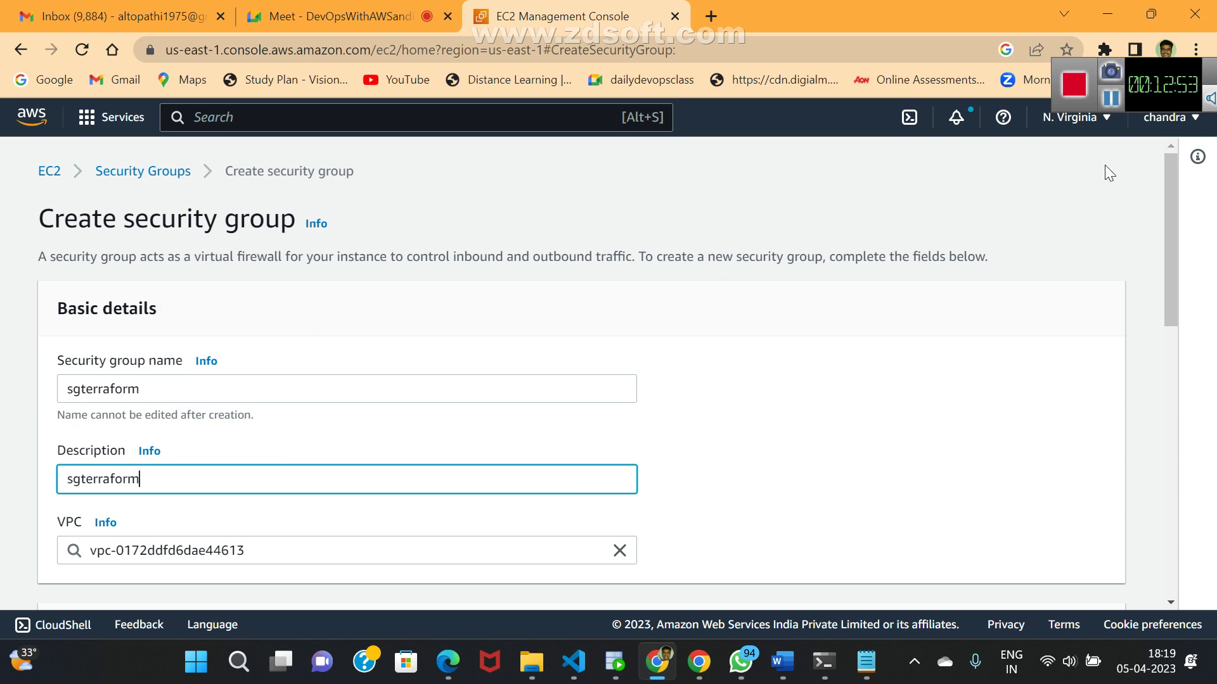
click(1109, 124)
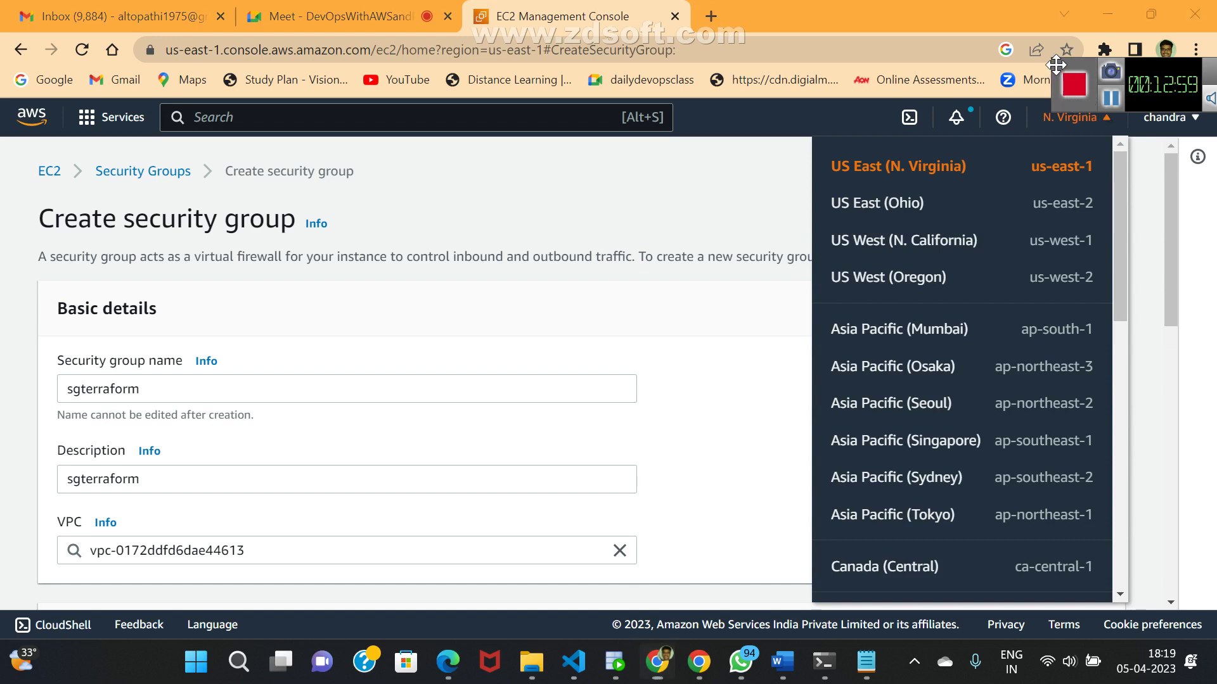
- Switch to US West (Oregon) and re-enter sgterraform as the group name and description
drag(1053, 64, 1082, 17)
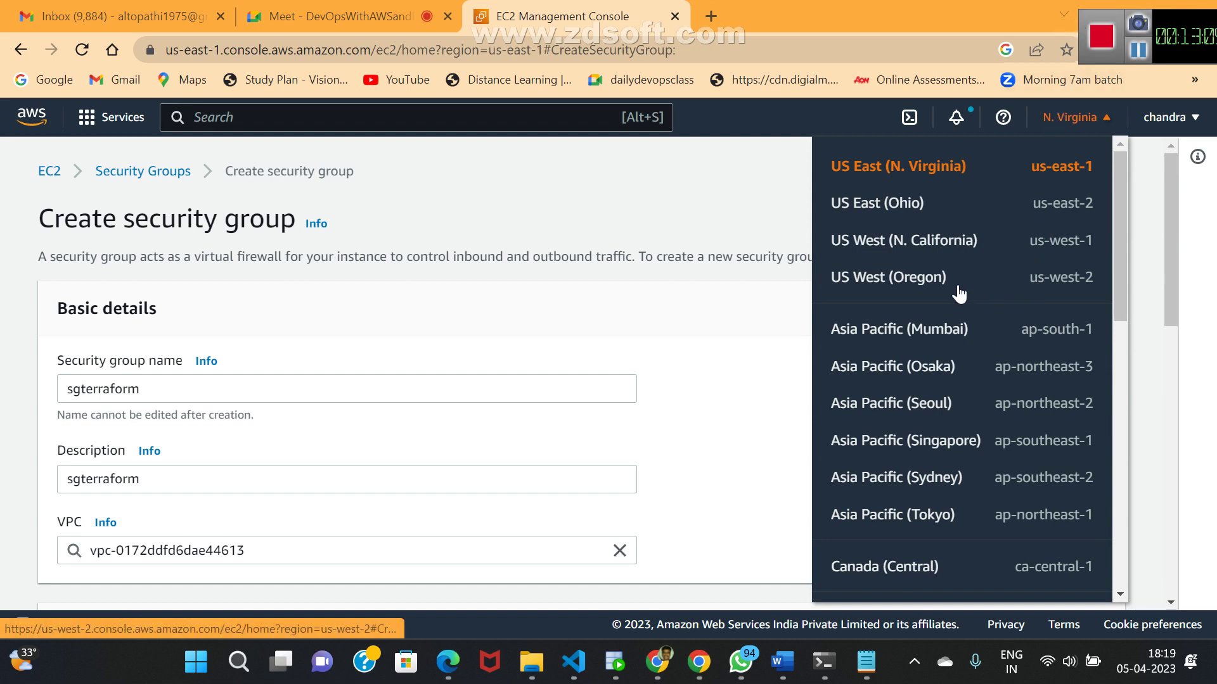
click(910, 285)
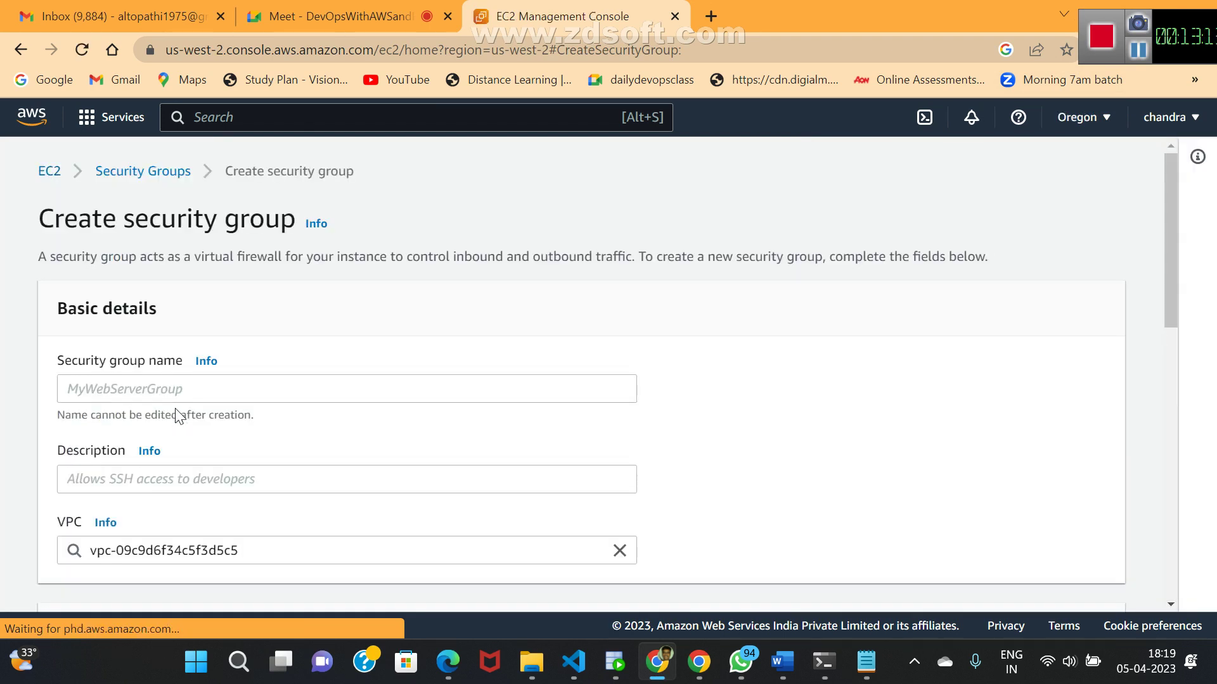
click(188, 389)
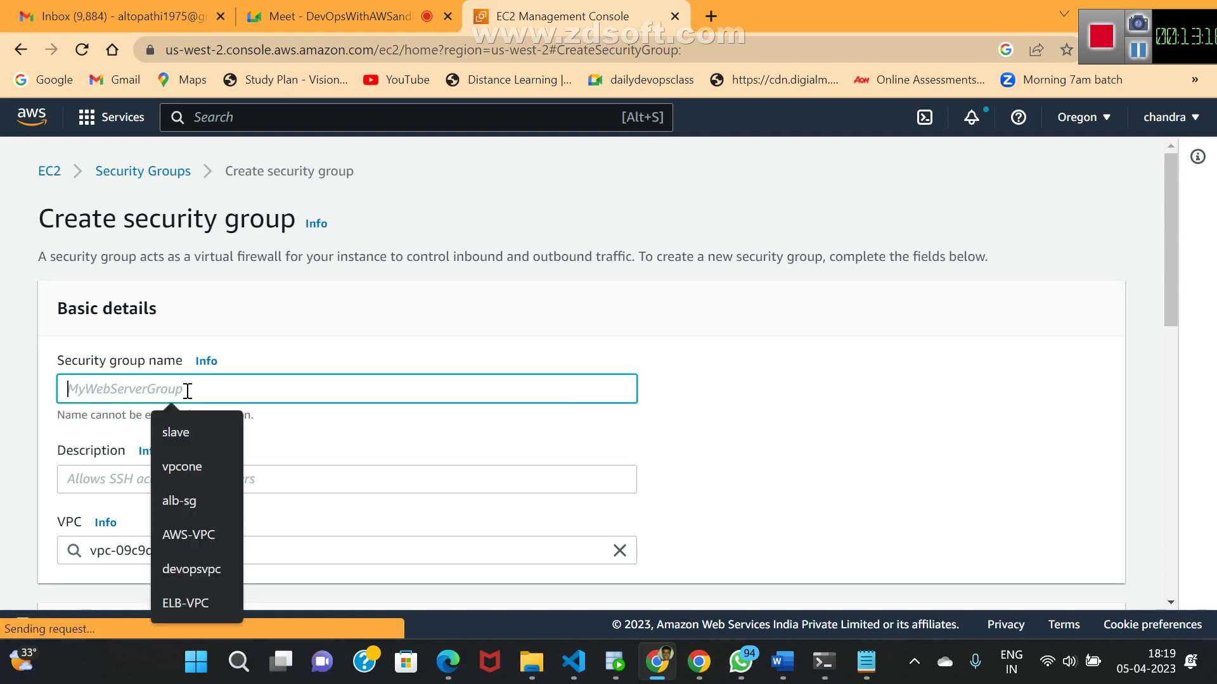
text(sgte)
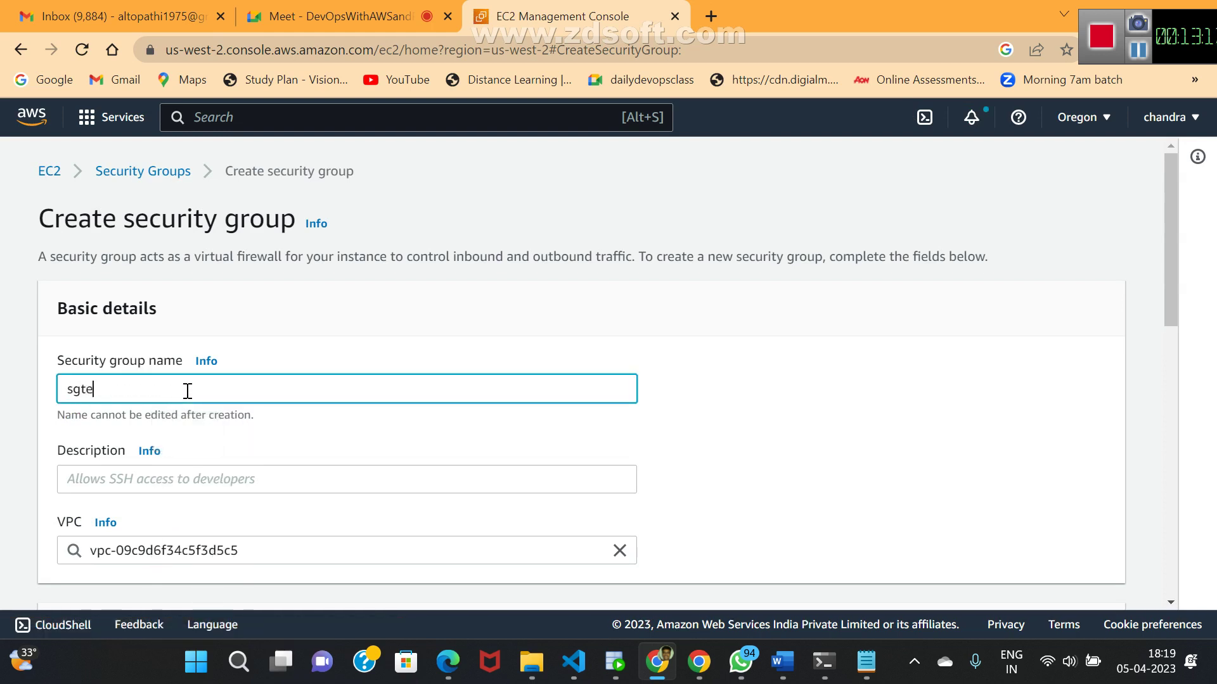
text(rraform)
drag(151, 395, 48, 384)
key(ctrl+c)
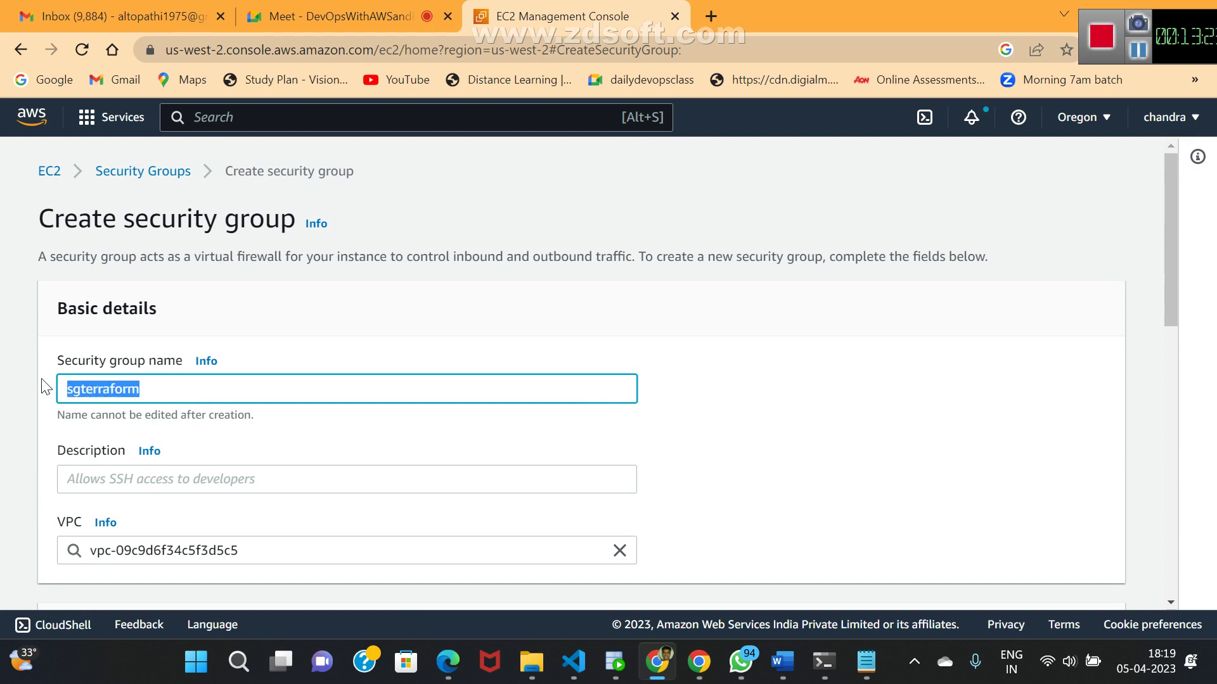
click(119, 479)
key(ctrl+v)
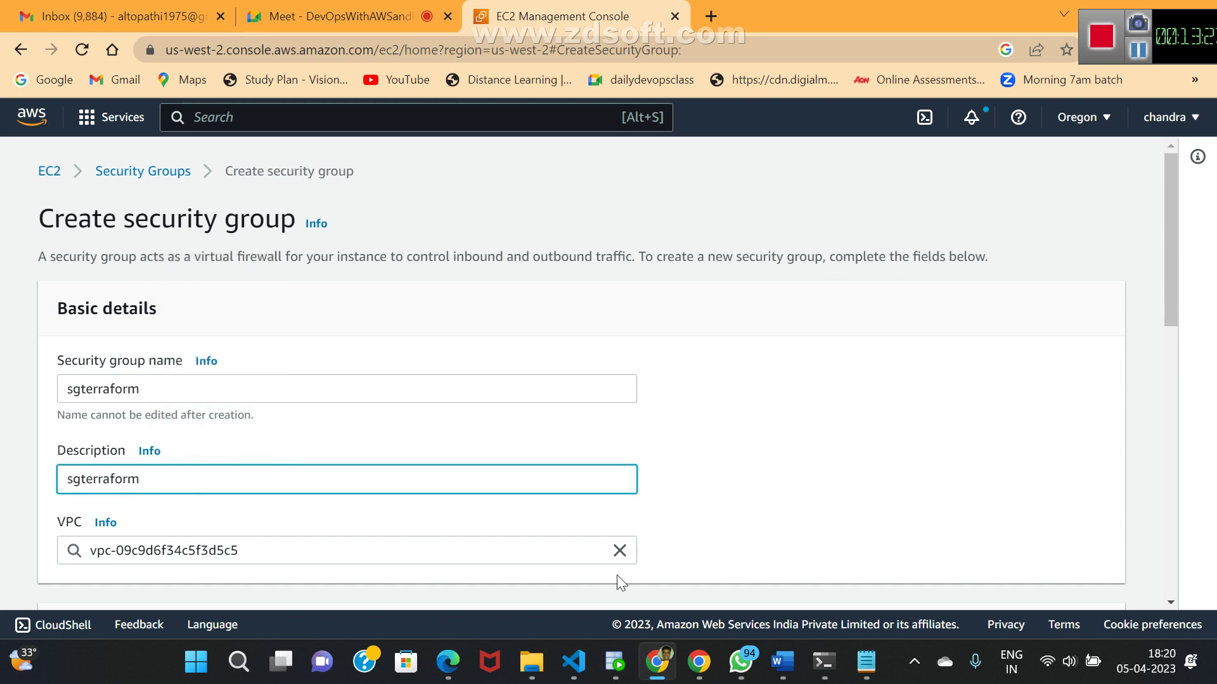
- Keep the default VPC, set the outbound destination to Anywhere-IPv4, and create the group
scroll(1170, 601, down, 2)
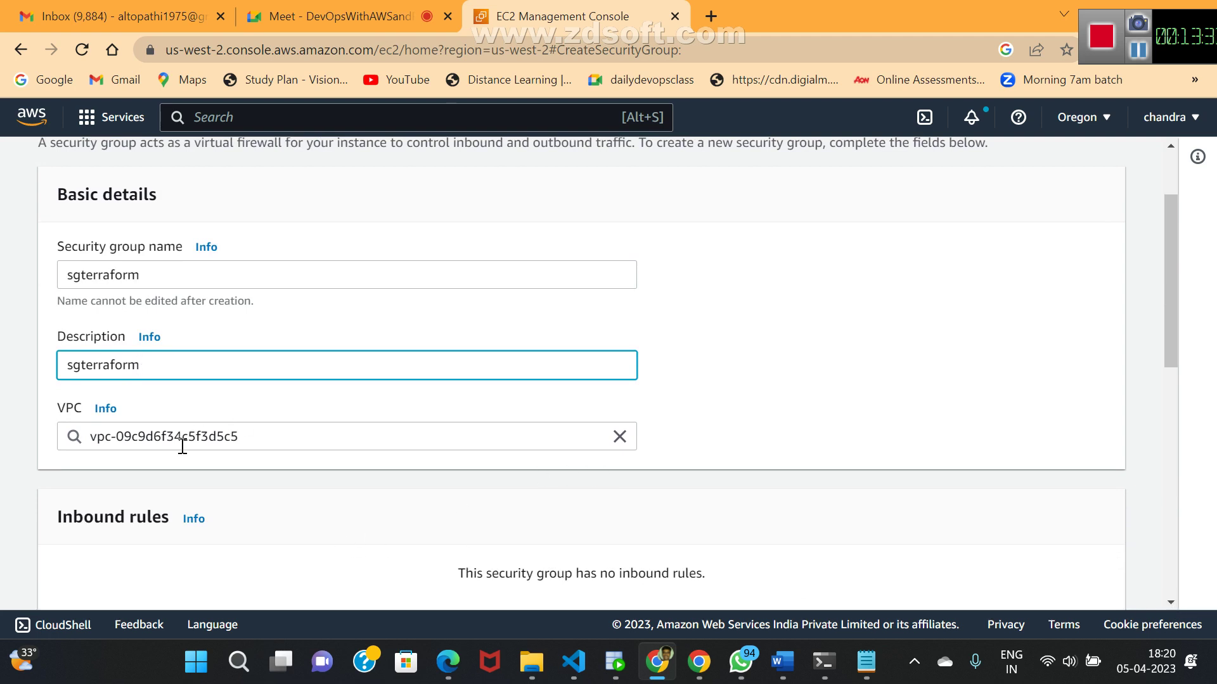
click(380, 445)
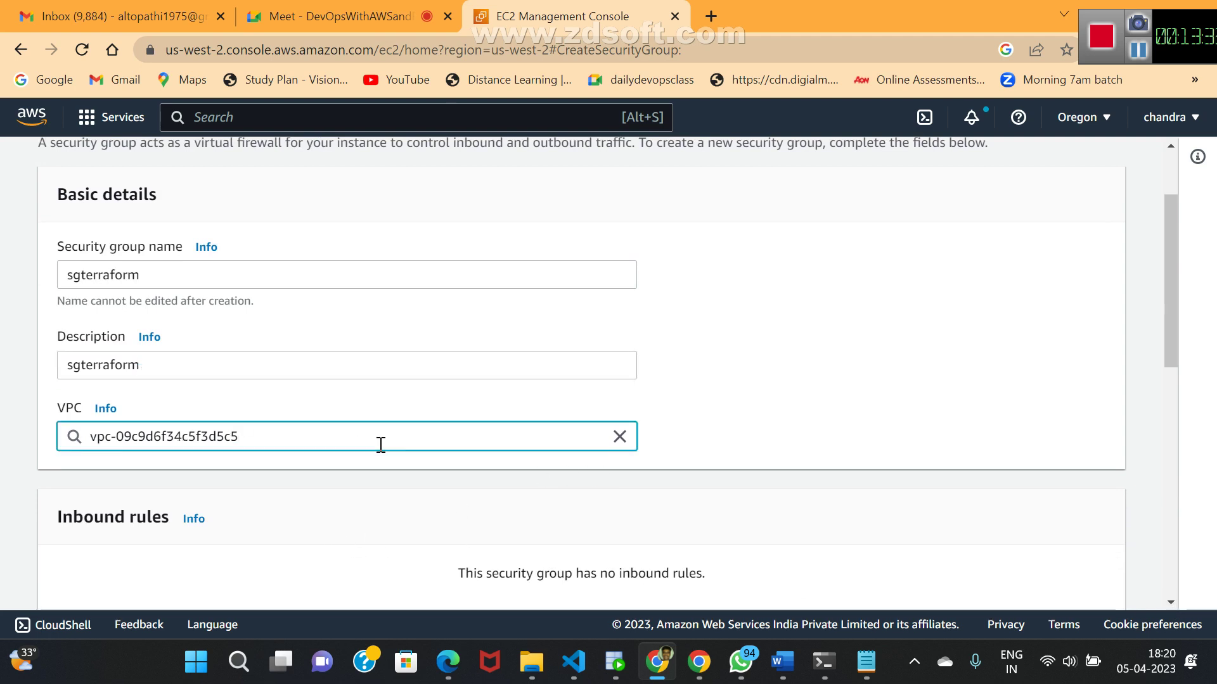
click(764, 383)
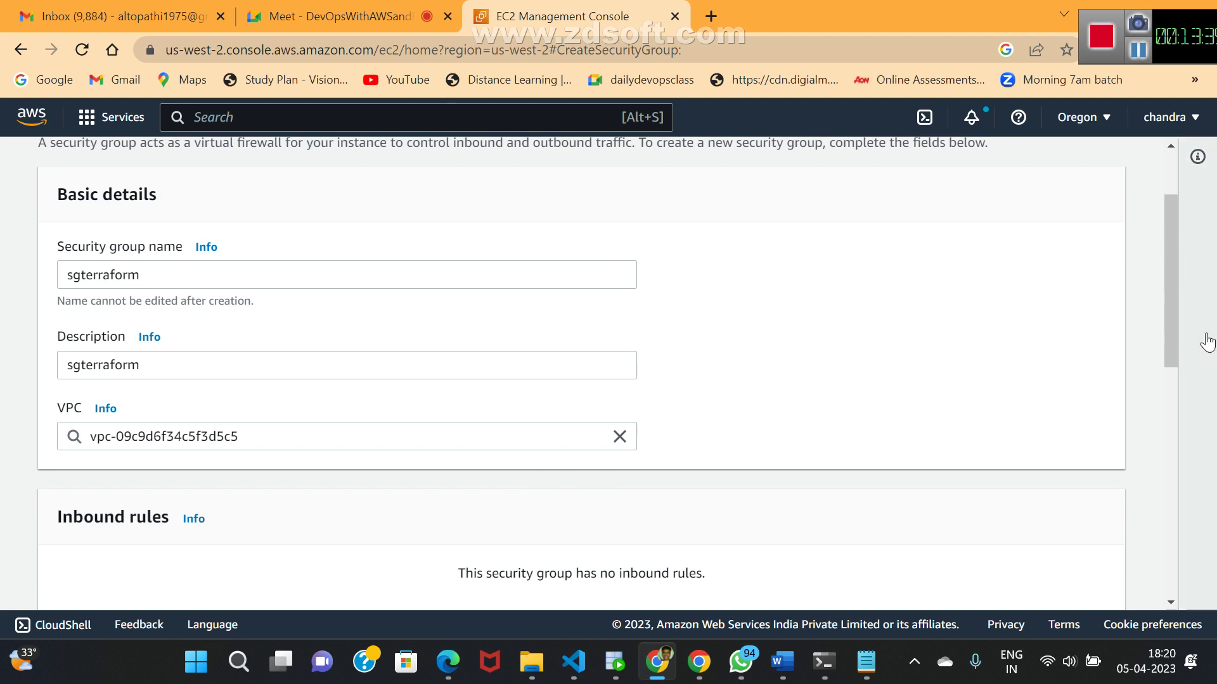
drag(1170, 335, 1147, 457)
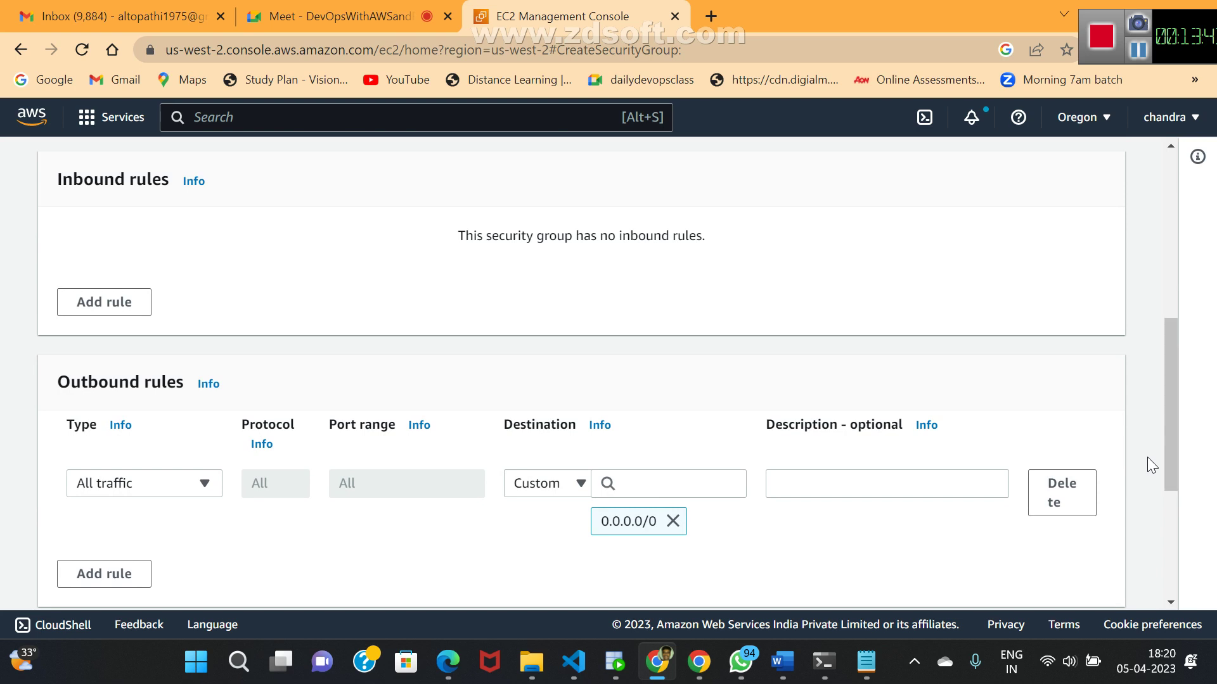
click(580, 485)
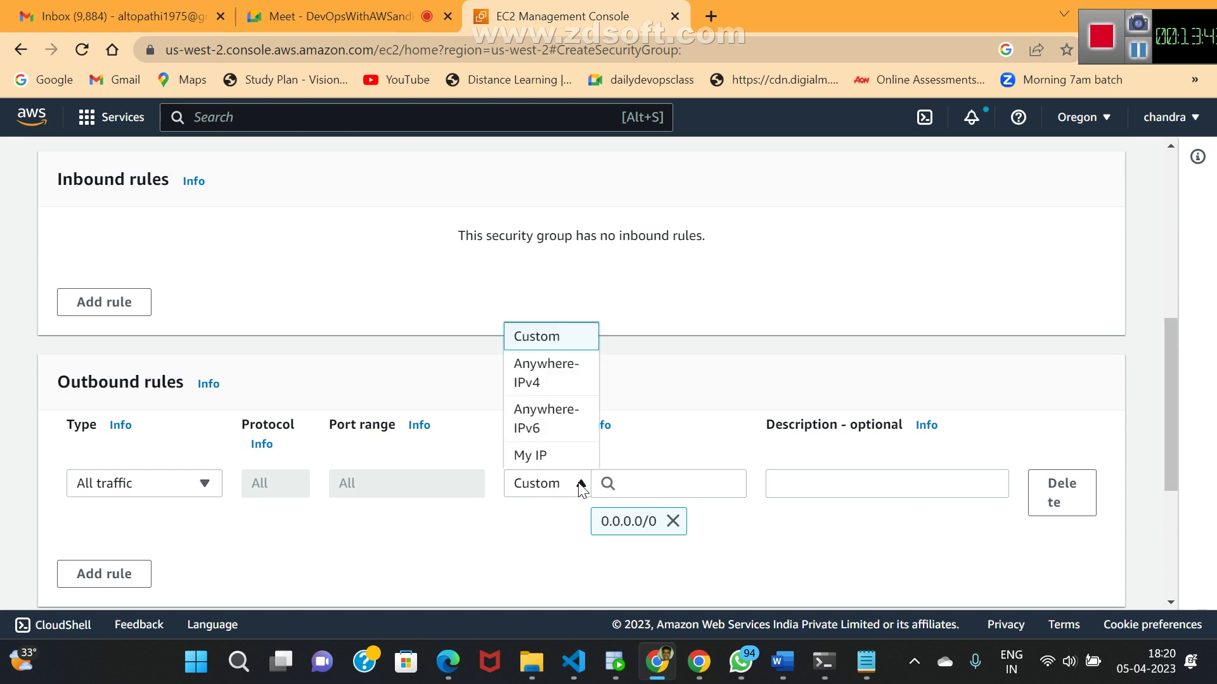
click(537, 382)
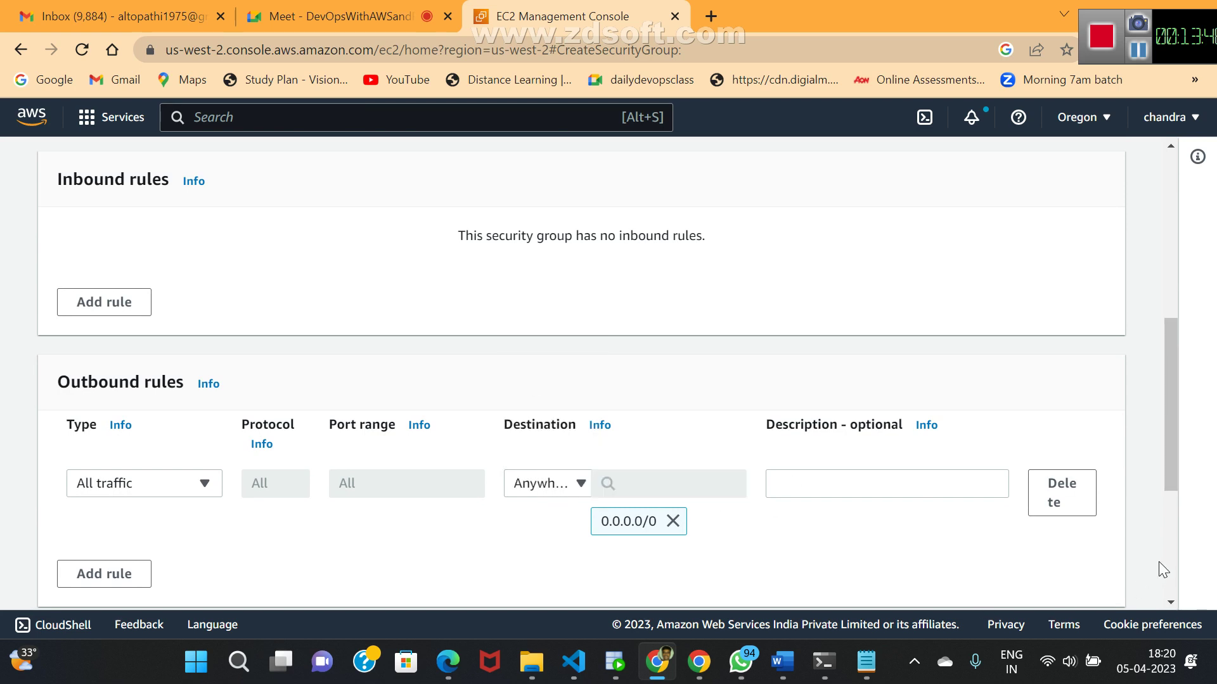
drag(1172, 478, 1154, 591)
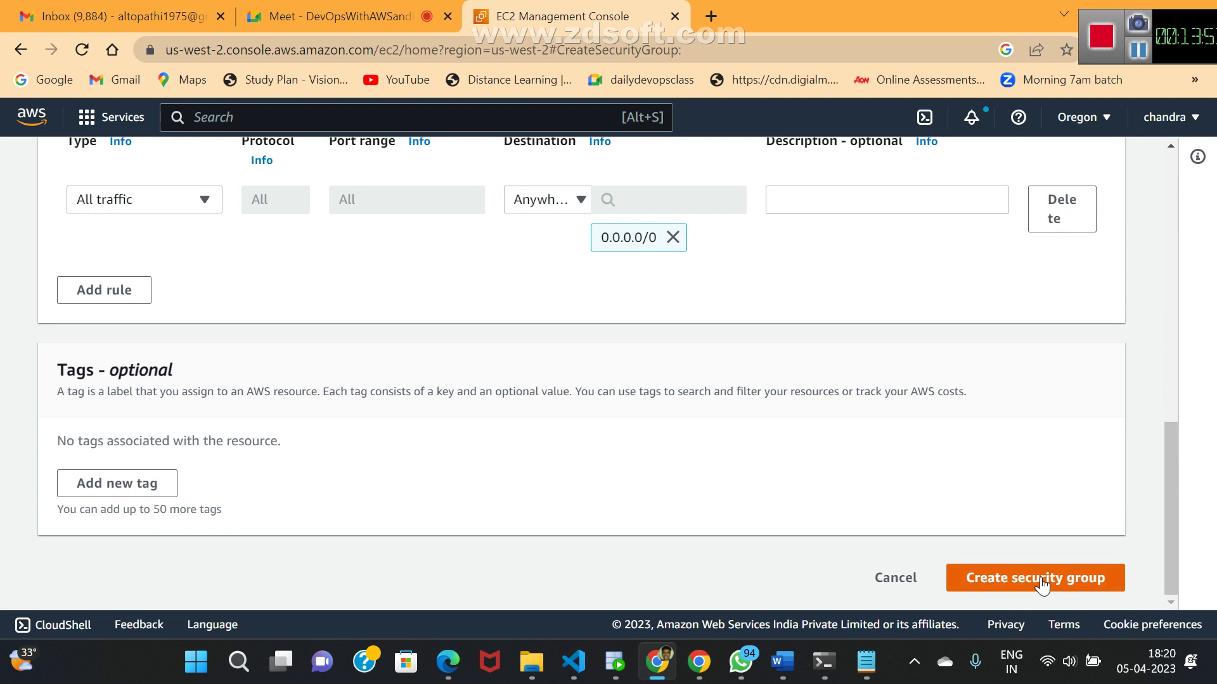
click(1043, 582)
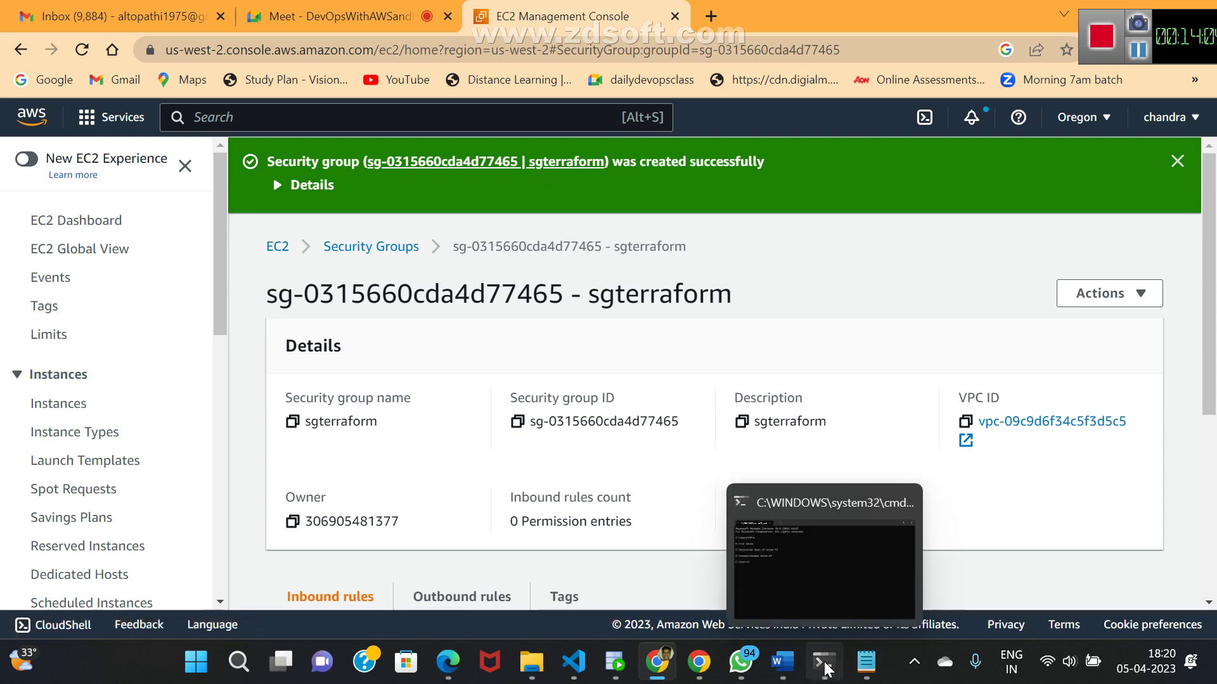
- Set the Terraform security_groups value to sgterraform
click(868, 674)
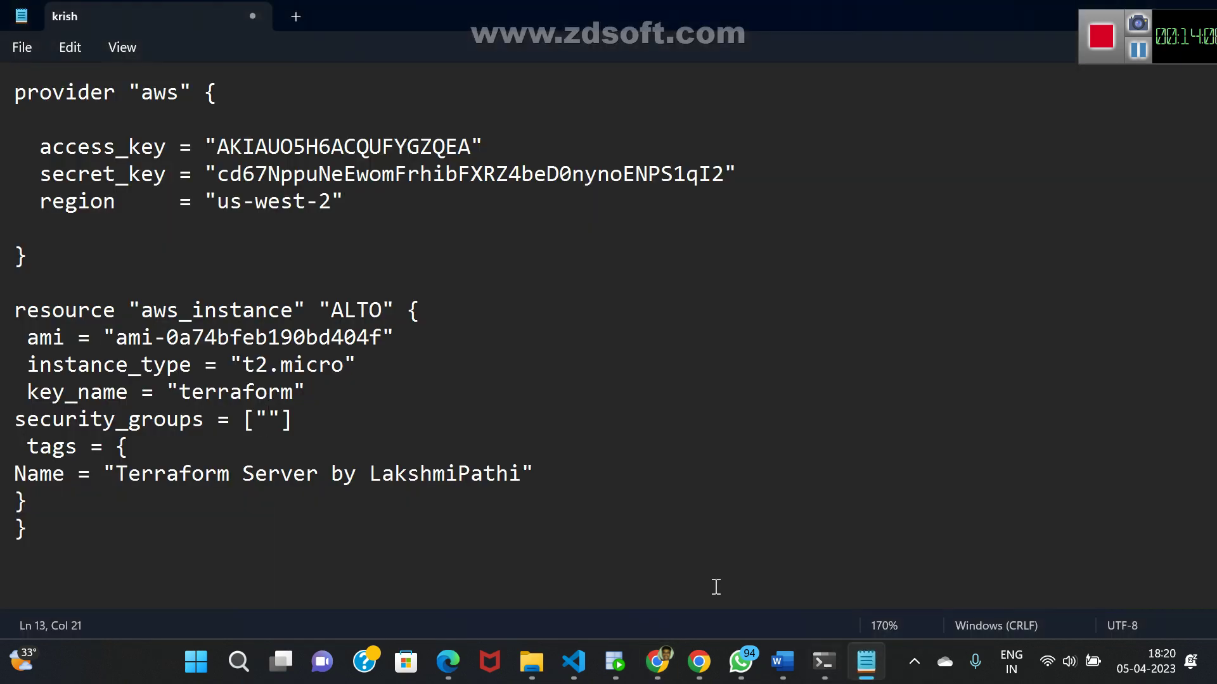
text(sgterrafr)
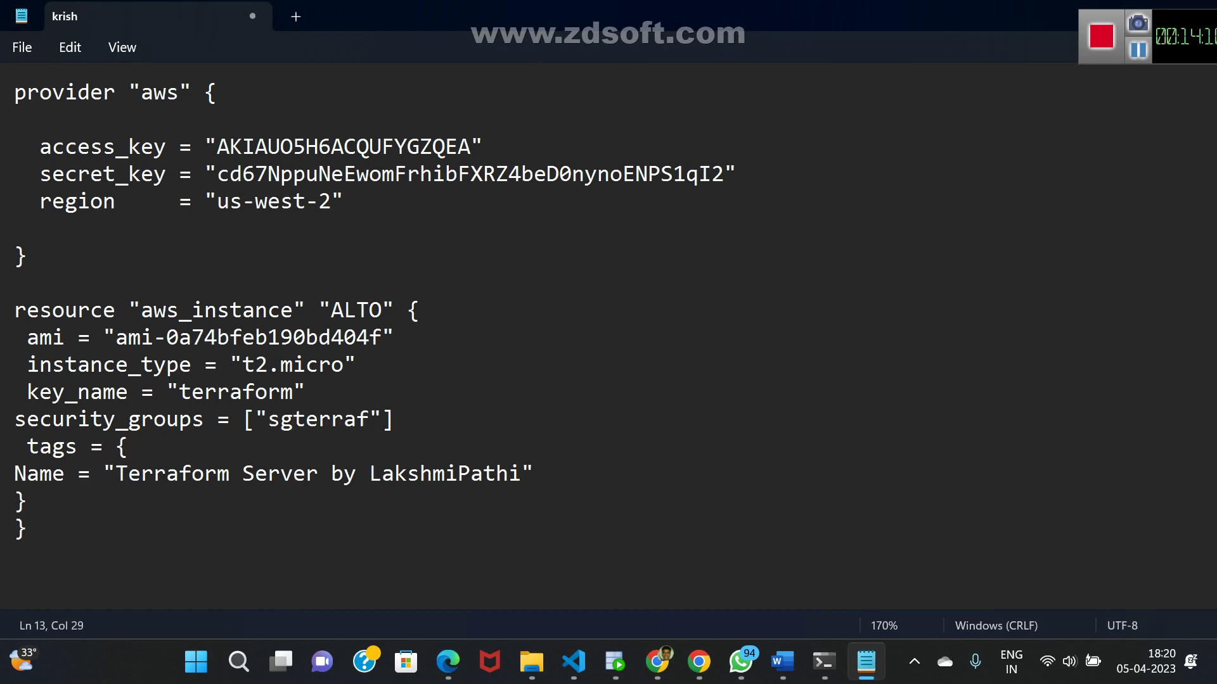
key(BackSpace)
text(orm)
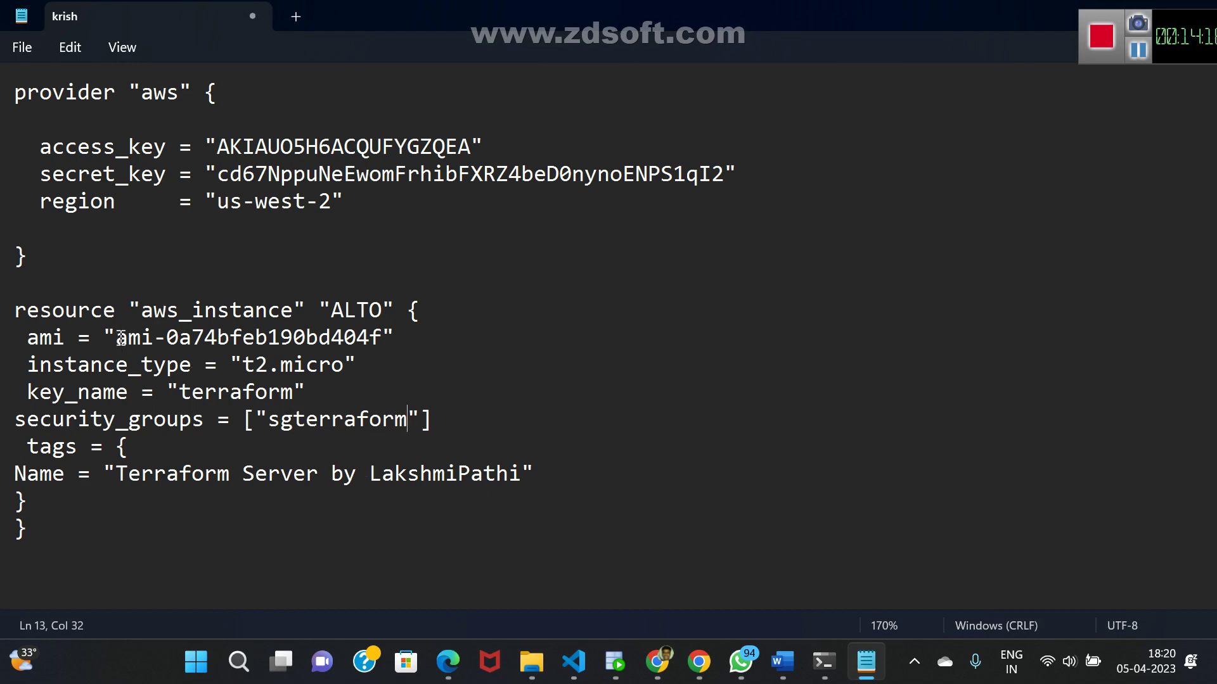
- Delete the old ami value in the Terraform file and return to the browser
drag(116, 338, 380, 343)
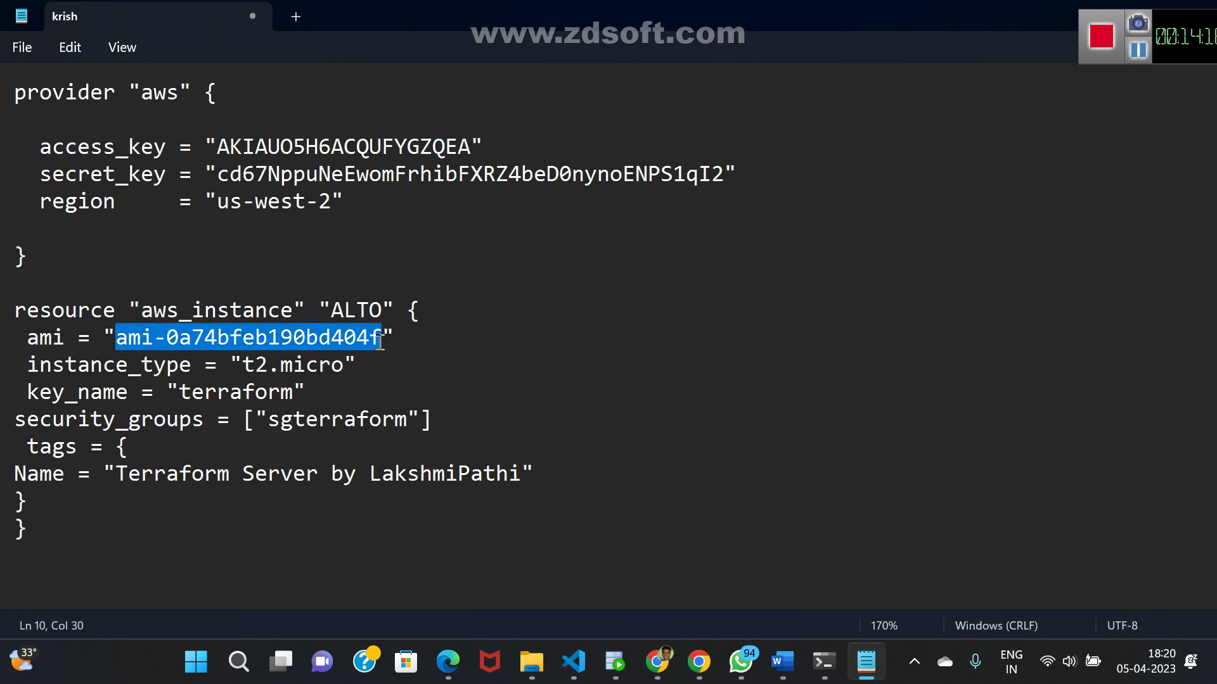
key(BackSpace)
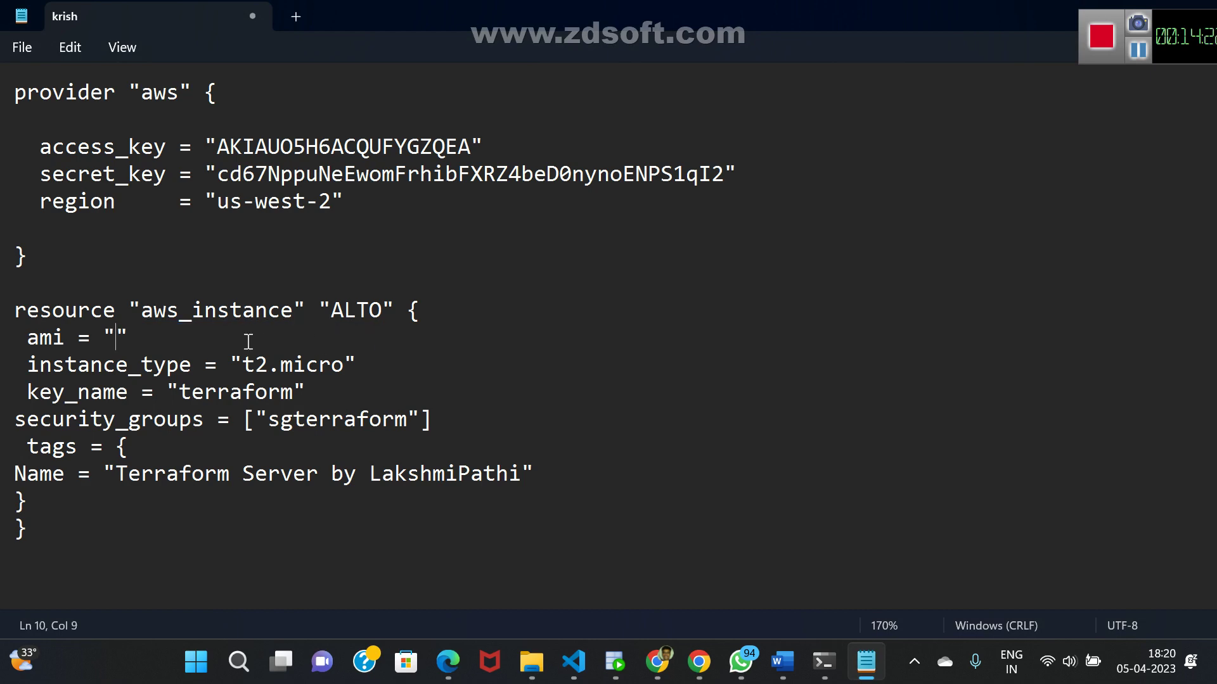
key(alt+Tab)
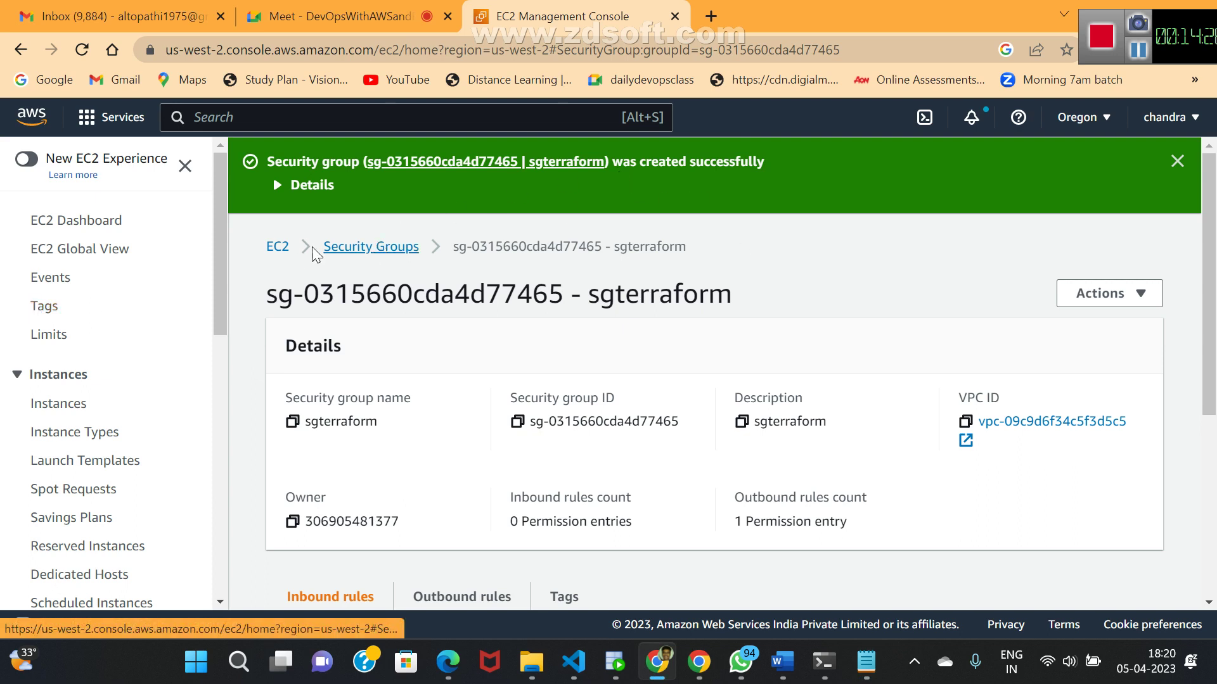
- Show all EC2 instances without the running filter and start launching a new instance
click(279, 248)
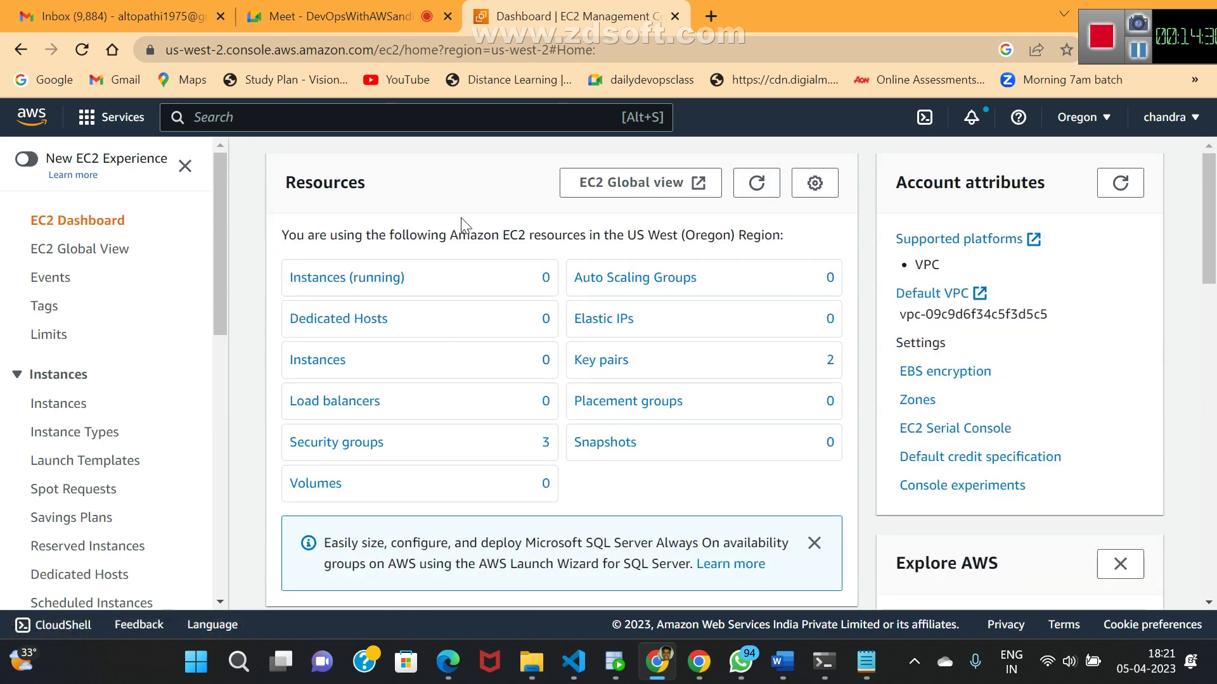
click(362, 280)
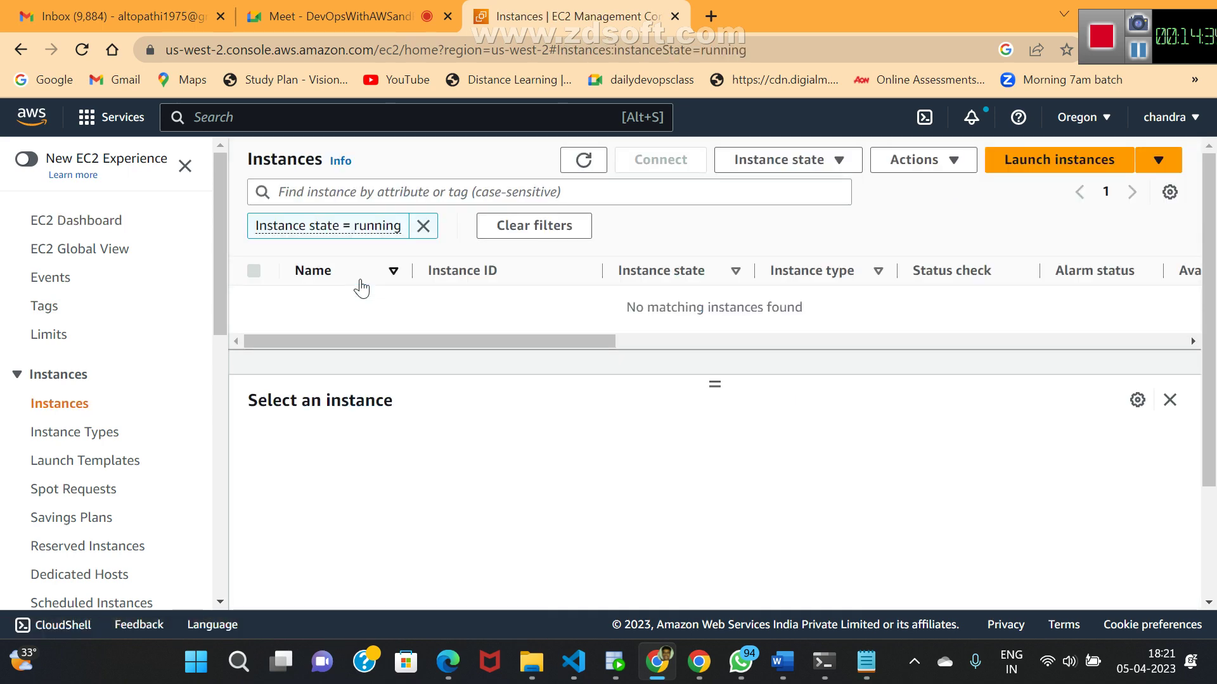
click(545, 234)
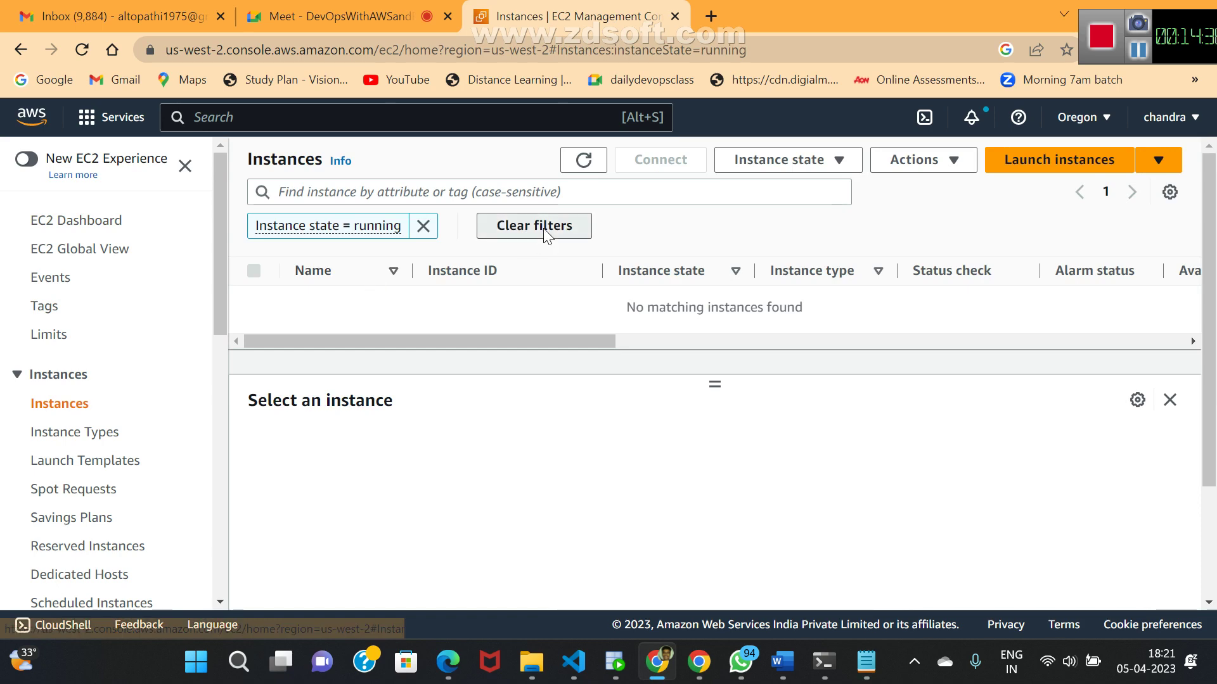
click(1039, 174)
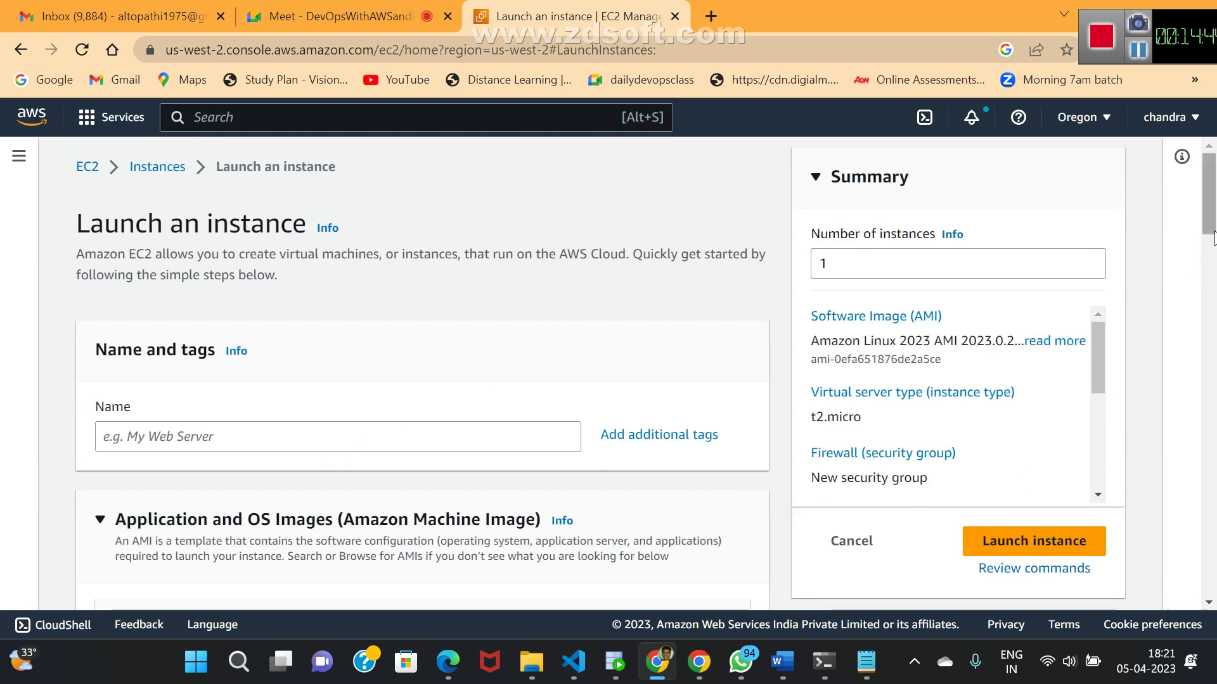
drag(1213, 236, 1211, 303)
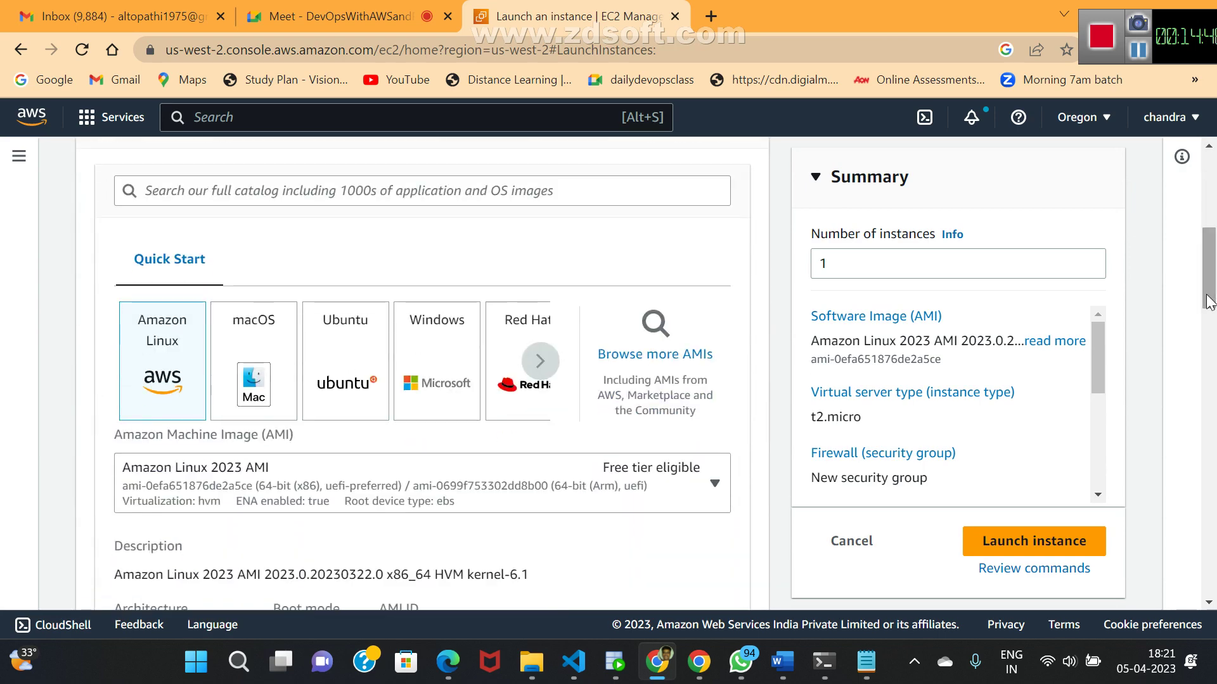
- Choose Ubuntu Server 22.04 LTS and copy its AMI ID ami-0fcf52bcf5db7b003
click(349, 357)
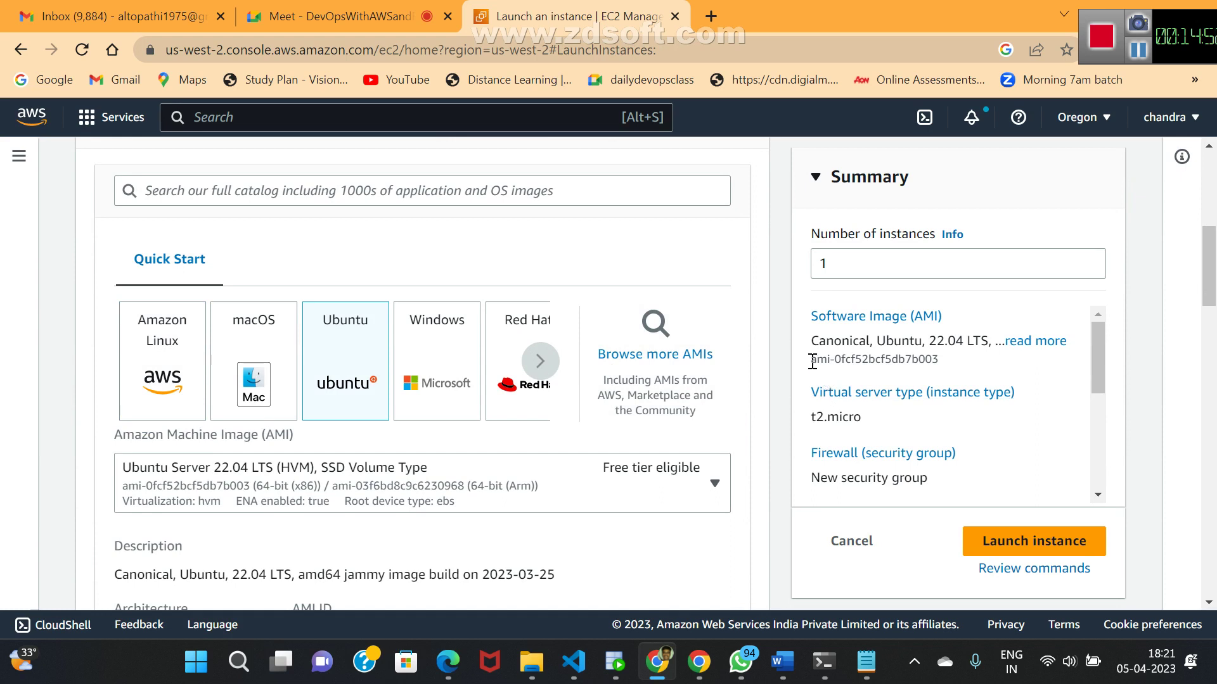
drag(813, 361, 951, 363)
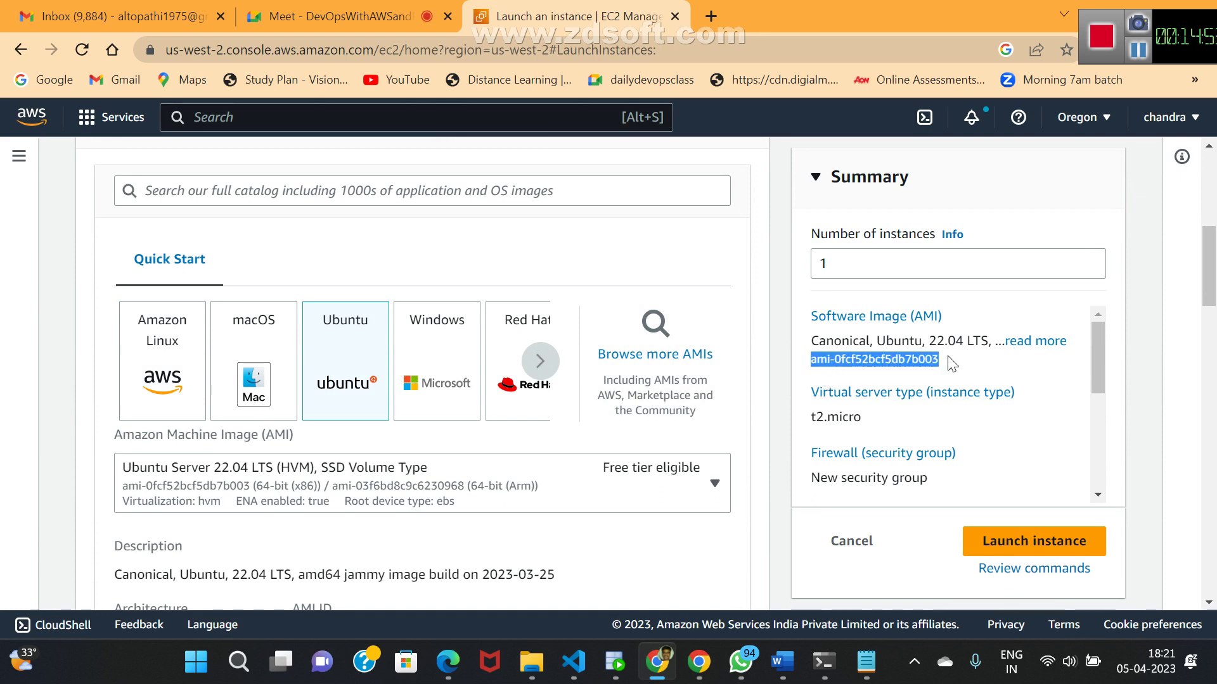
right_click(903, 360)
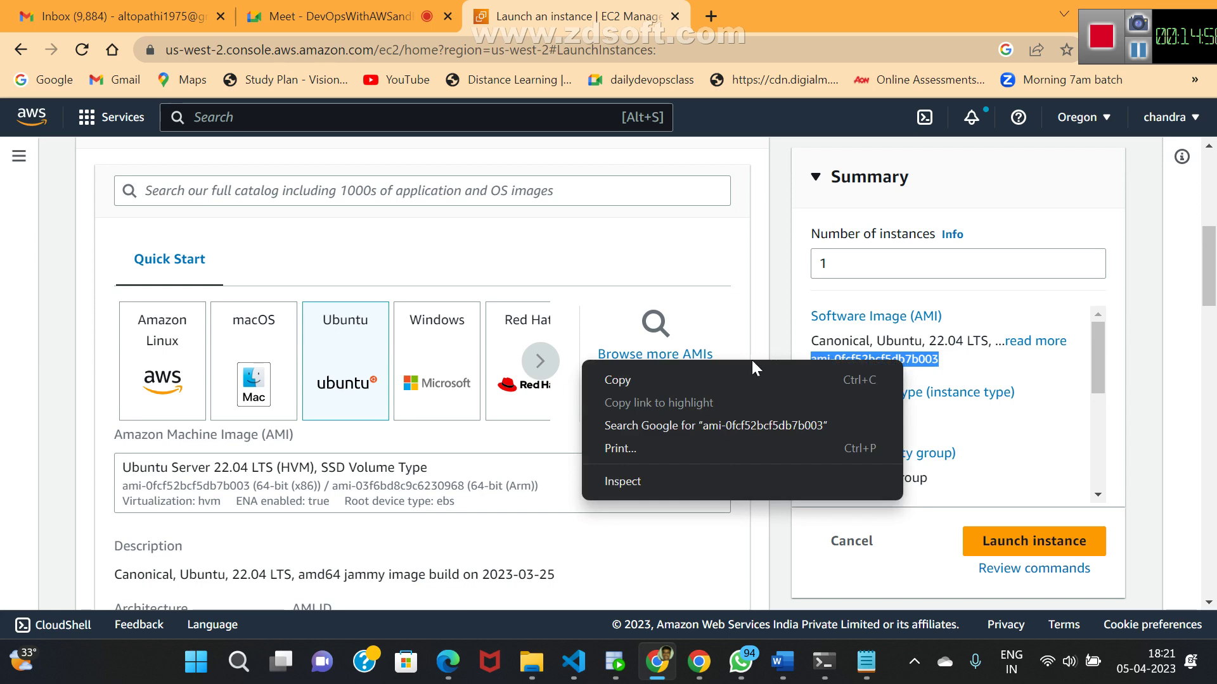
click(636, 378)
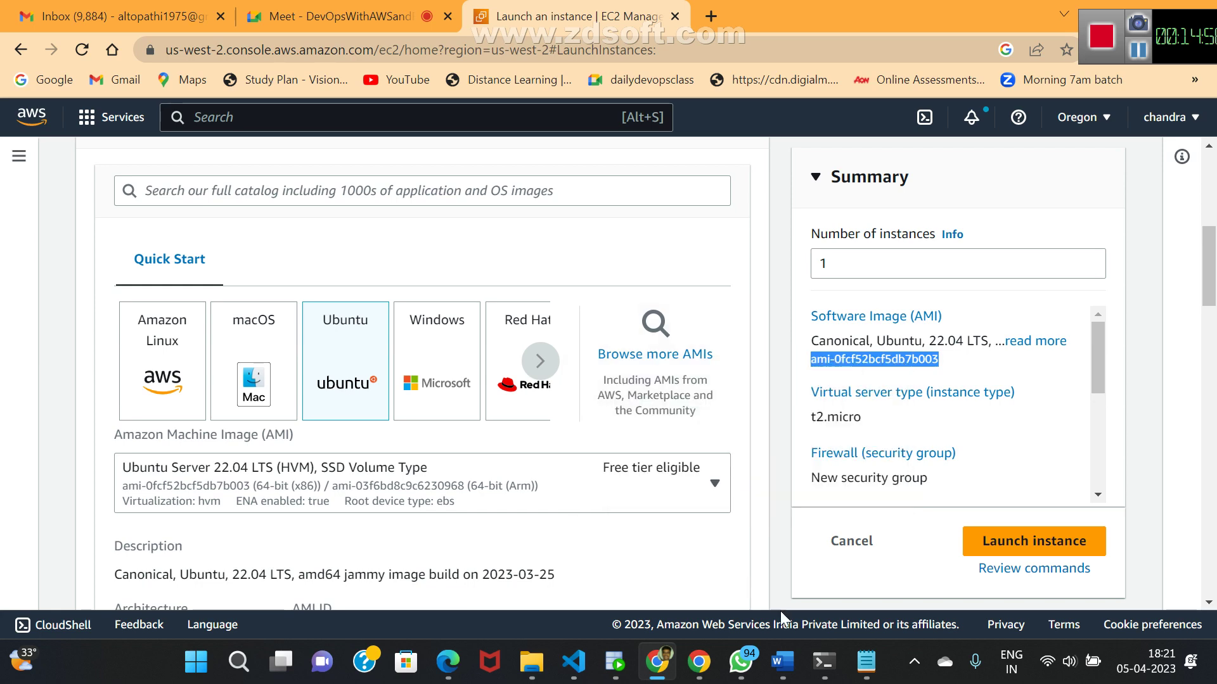
click(864, 662)
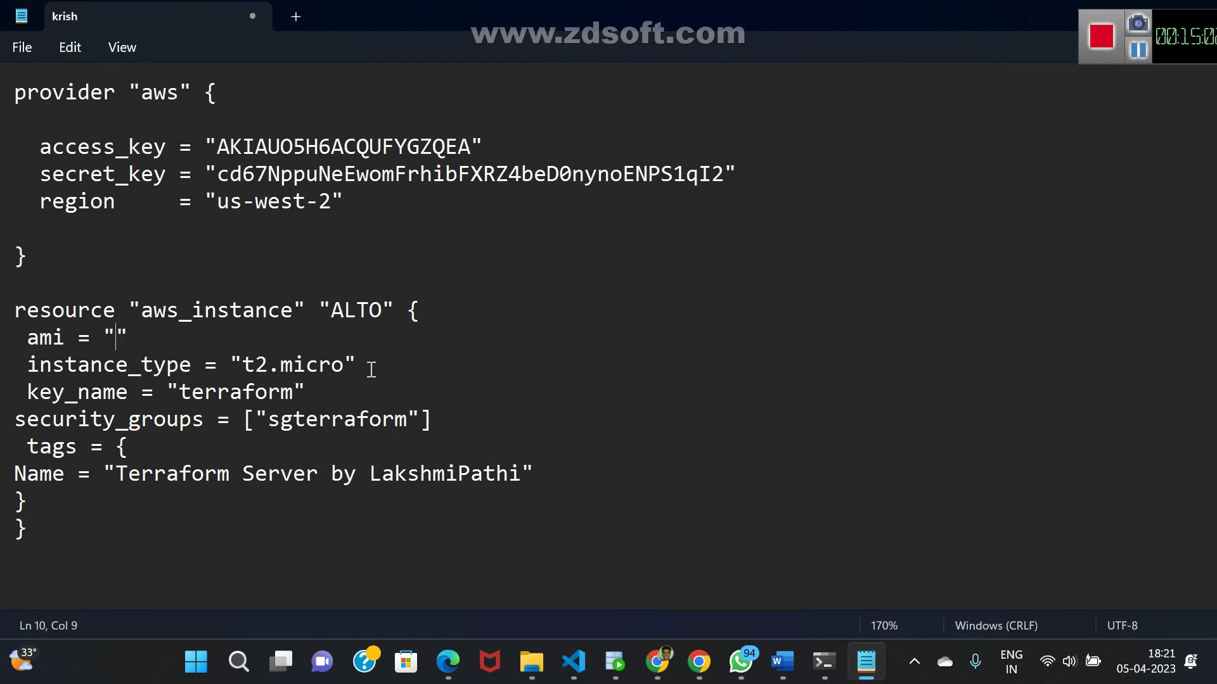
- Paste ami-0fcf52bcf5db7b003 as the ami value and save krish.tf
key(ctrl+v)
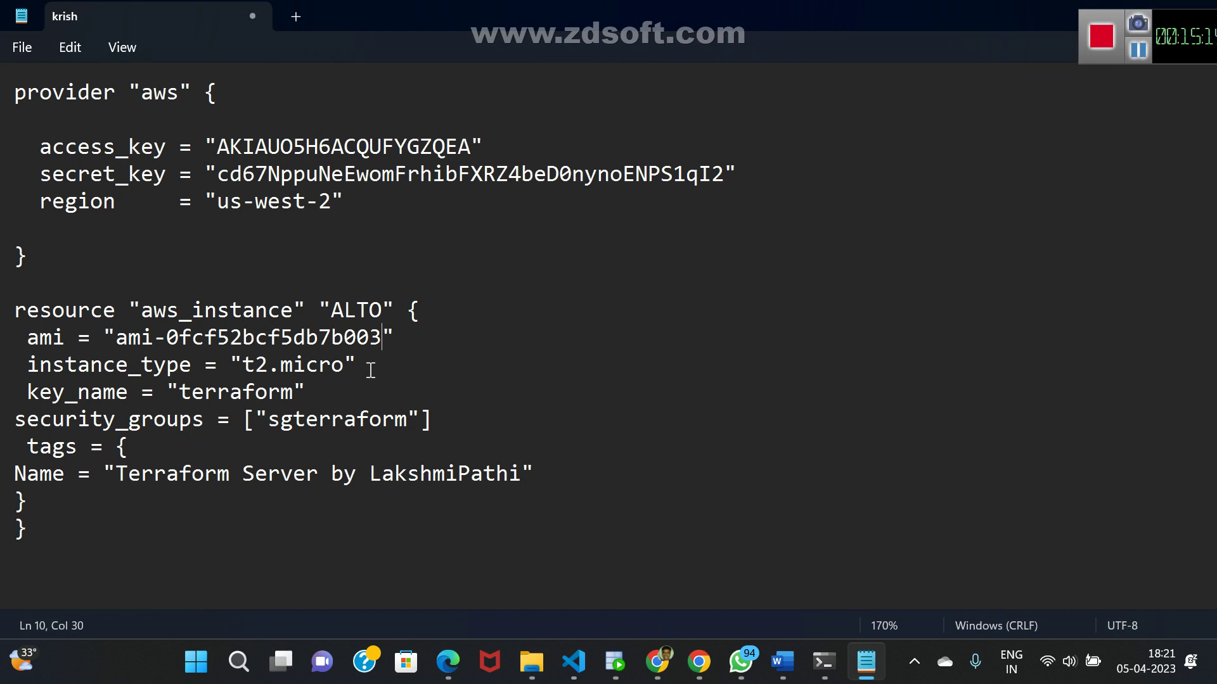
key(ctrl+s)
key(alt+Tab)
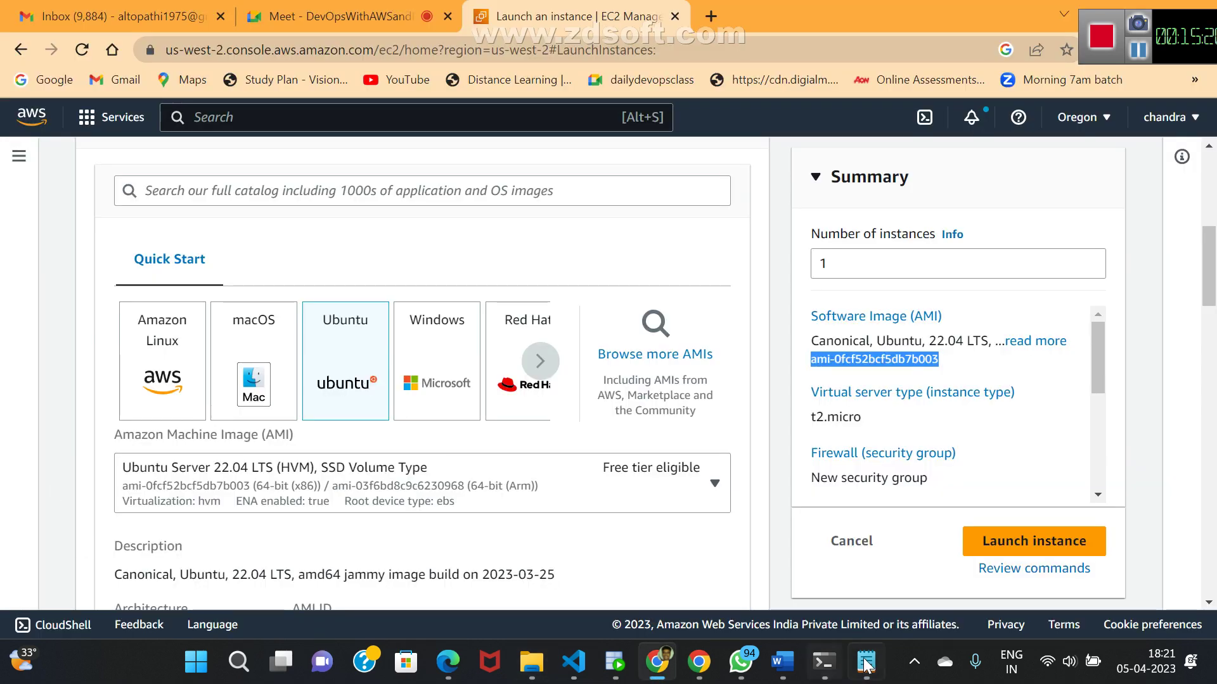
- Run terraform validate and terraform plan in Command Prompt
click(825, 663)
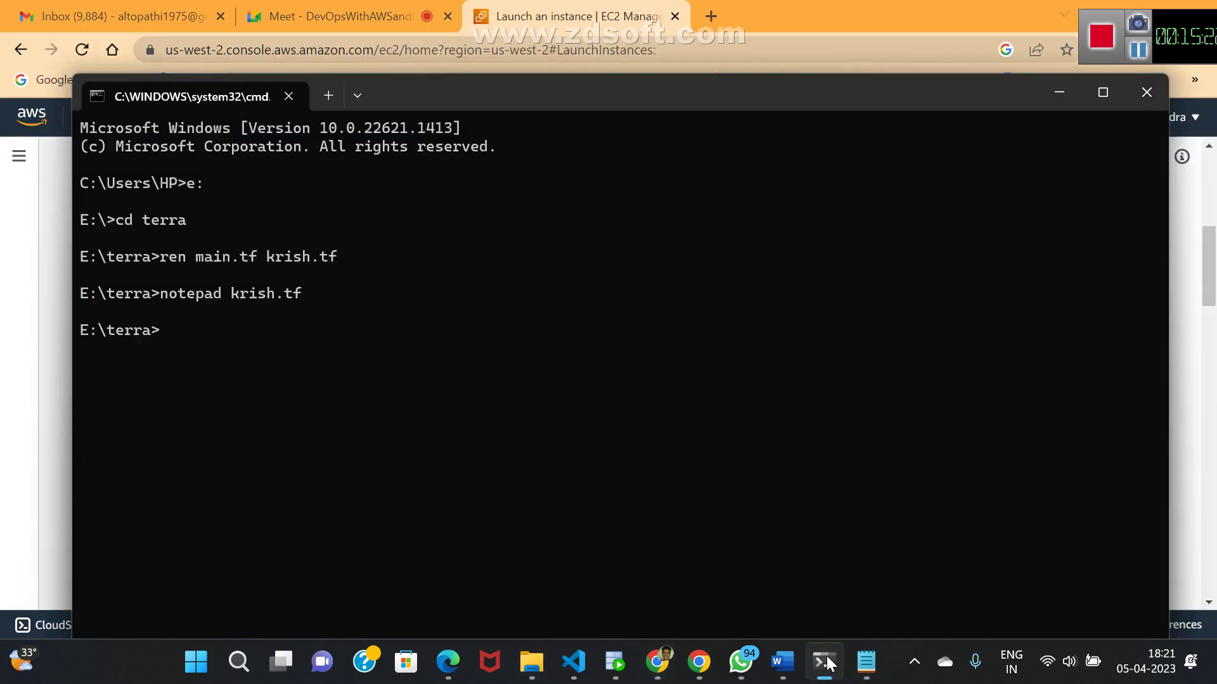
click(865, 662)
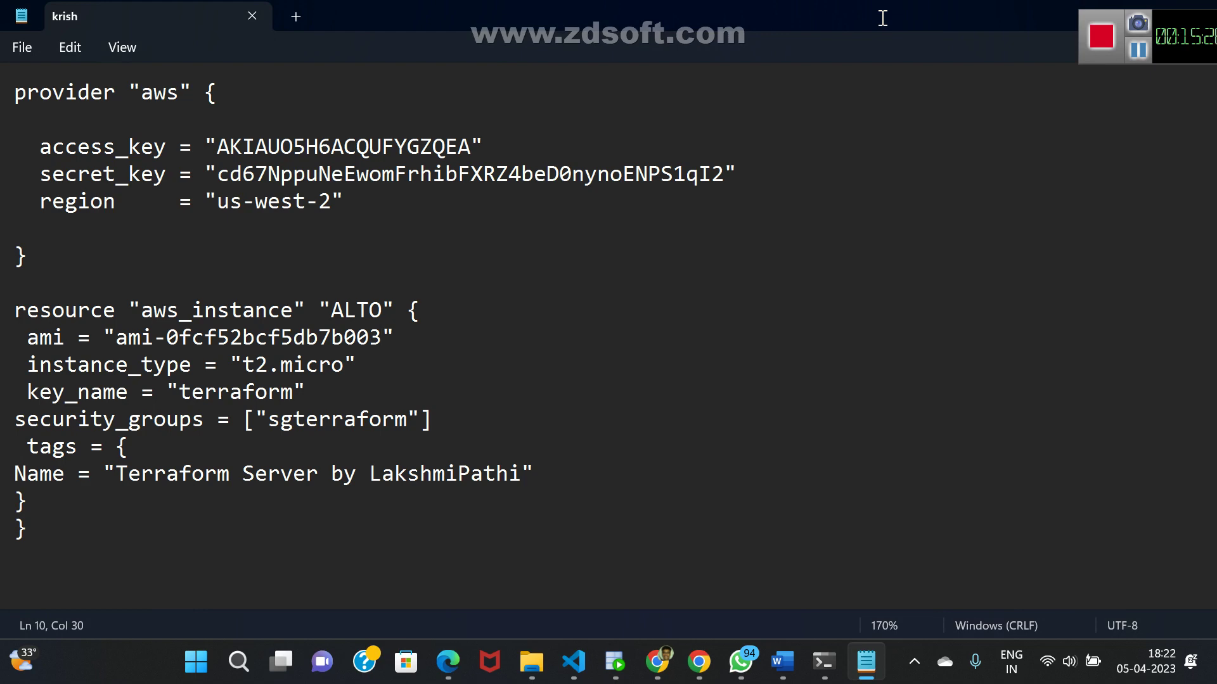
key(alt+Tab)
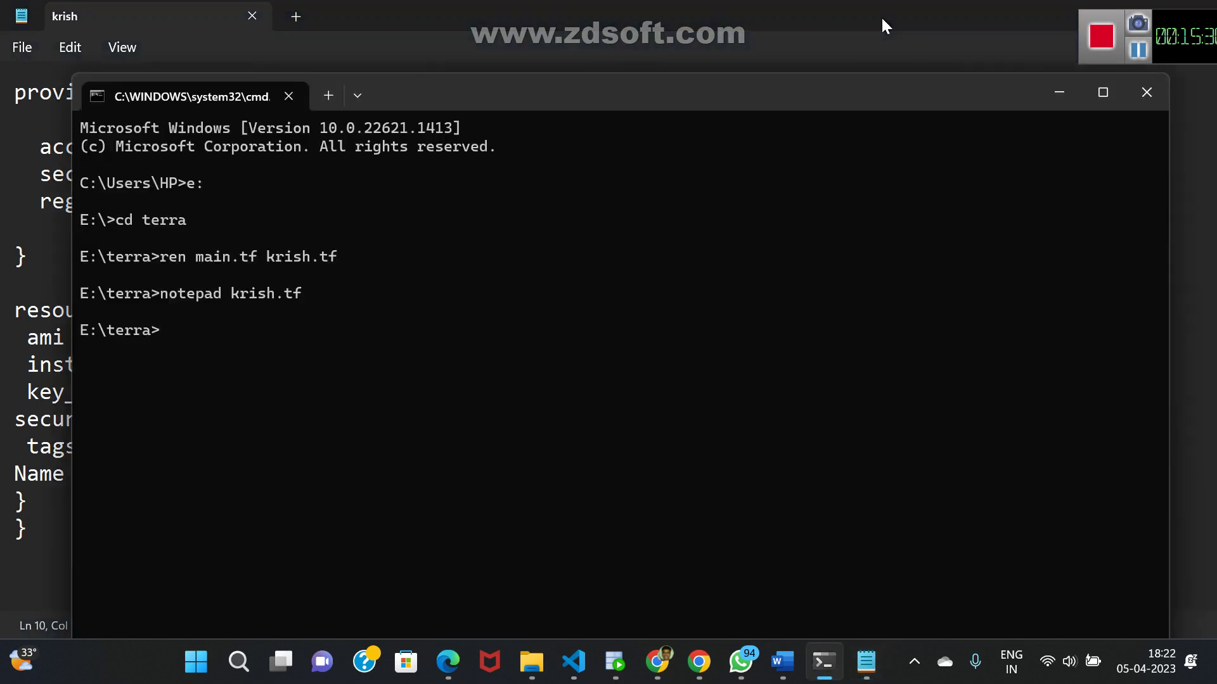
text(terraform validate)
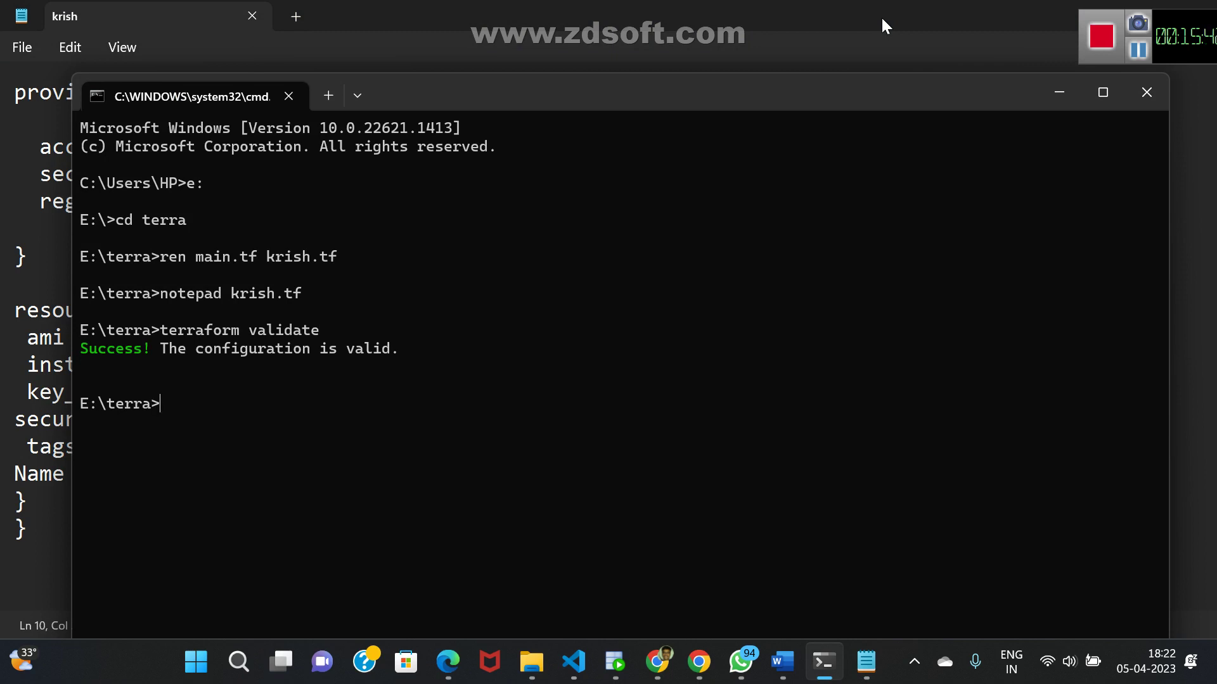
text(terraform plan)
key(Return)
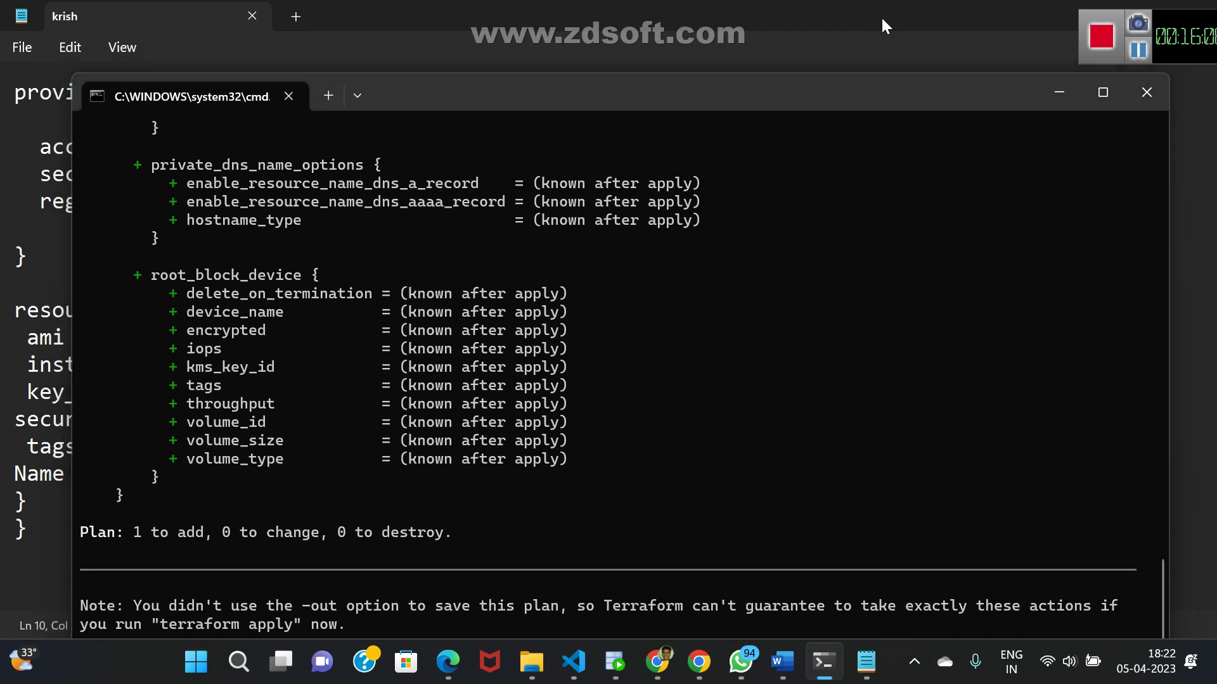
- Remove the stray whitespace after the AMI ID in krish.tf, save, and return to the terminal
key(alt+Tab)
key(Tab)
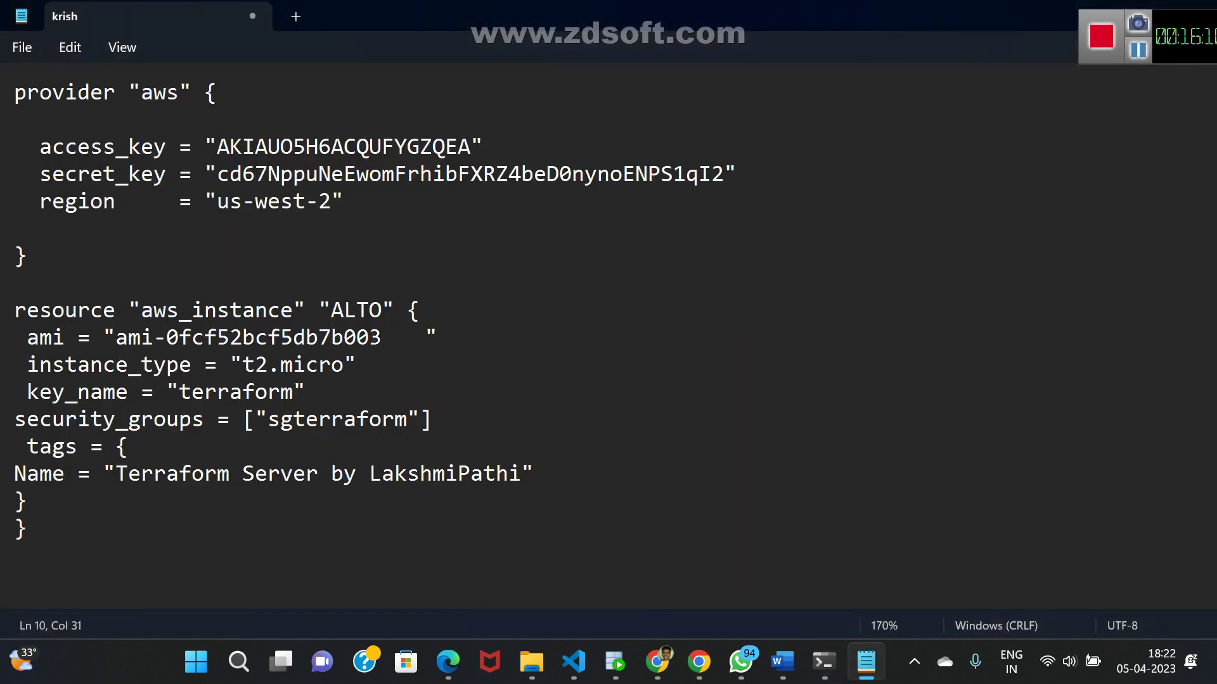
key(alt+Tab)
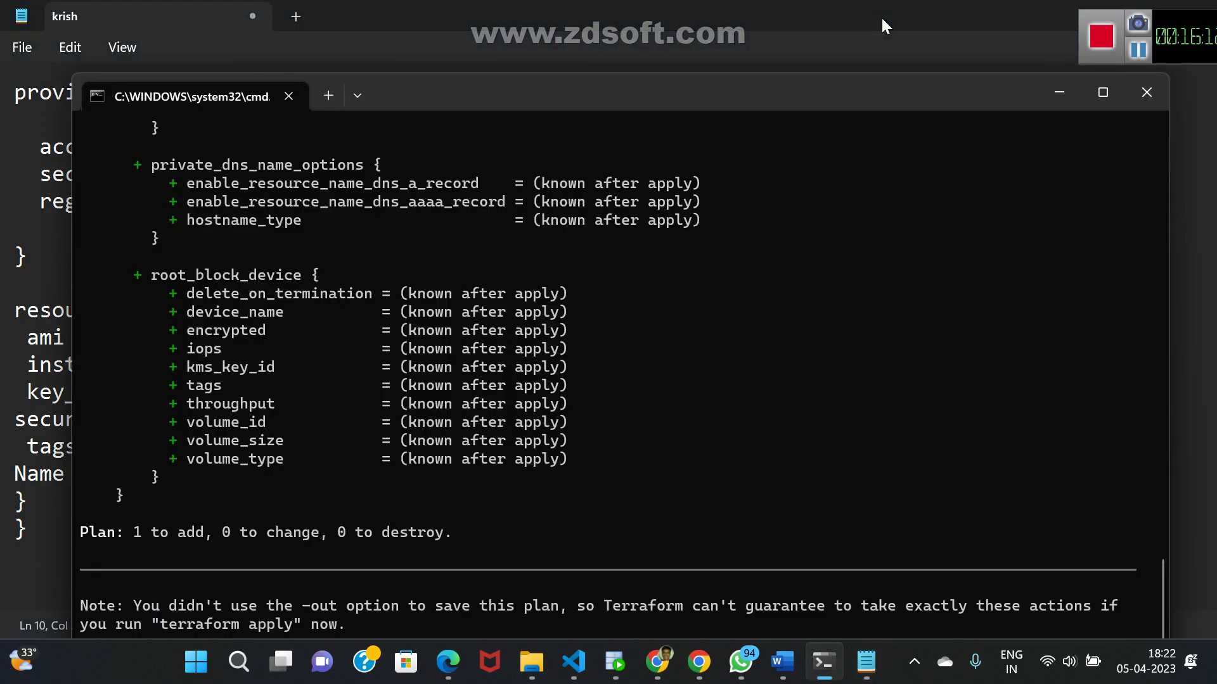
key(alt+Tab)
key(BackSpace)
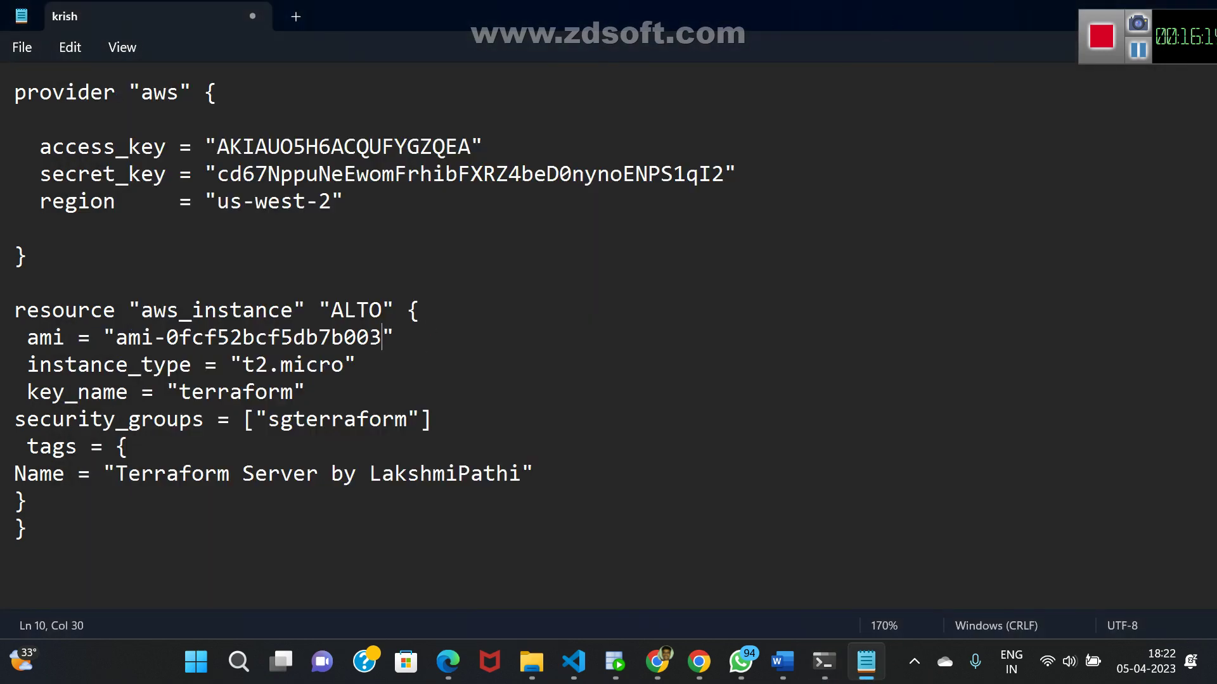
key(ctrl+s)
key(alt+Tab)
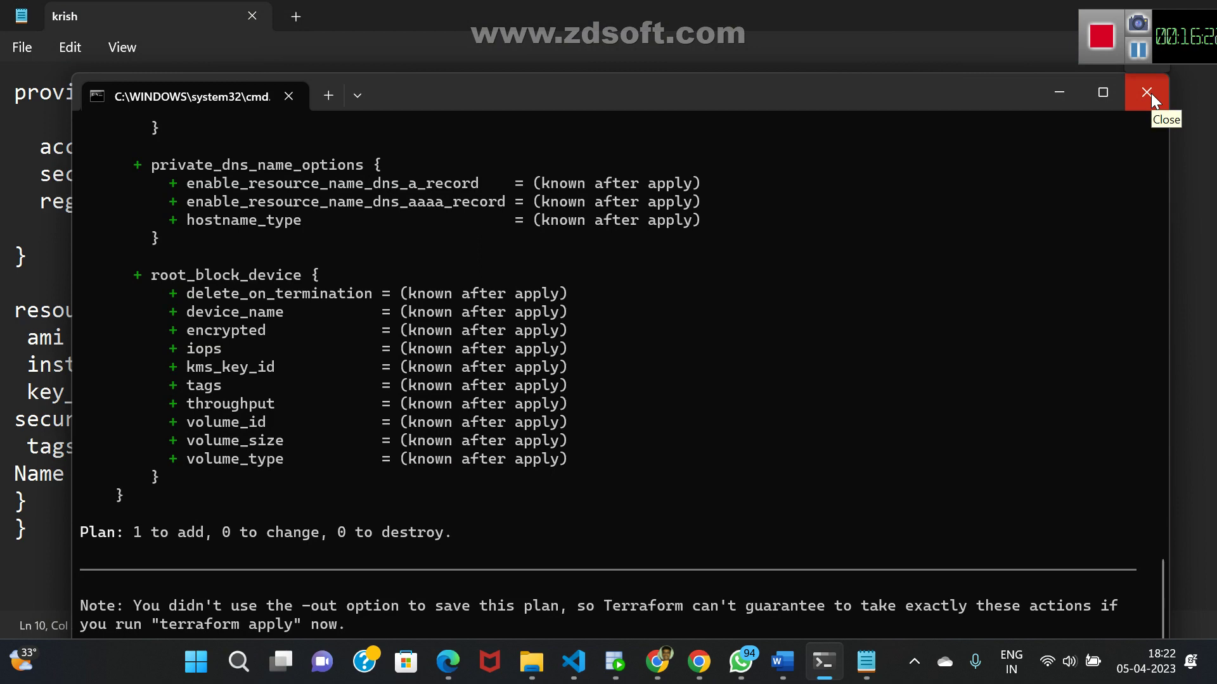
- Save the terraform plan to a file with -out=myplan and confirm the 3,067-byte myplan in E:\terra
double_click(793, 96)
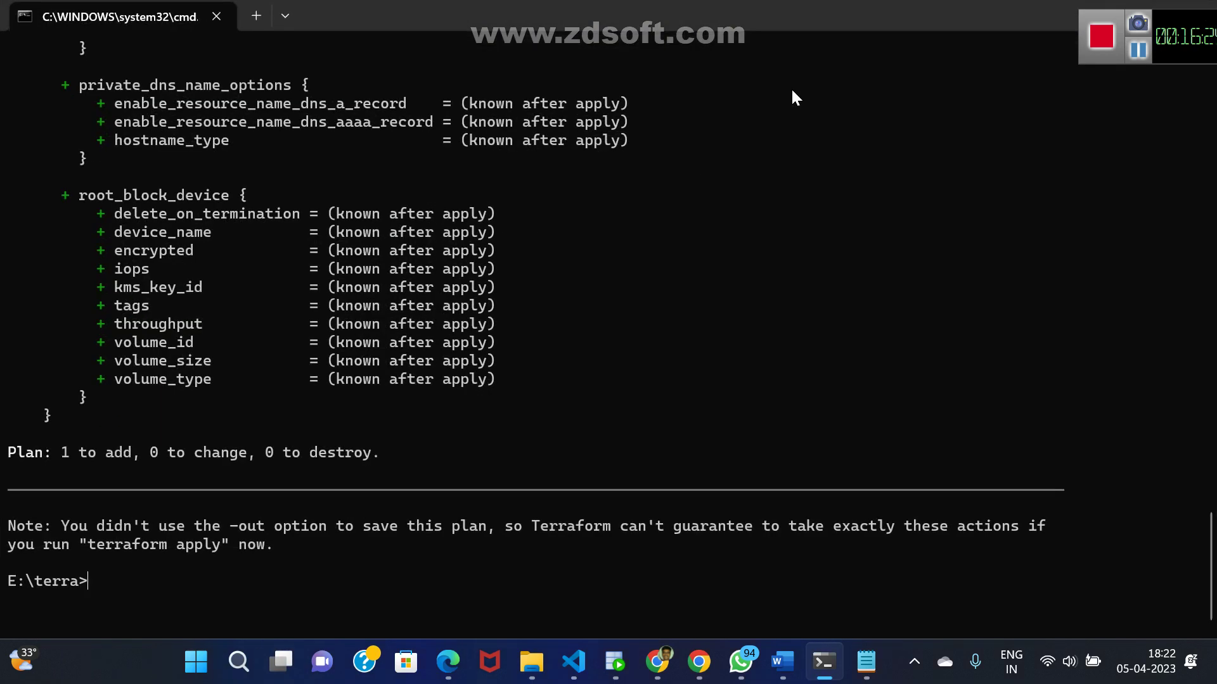
key(Up)
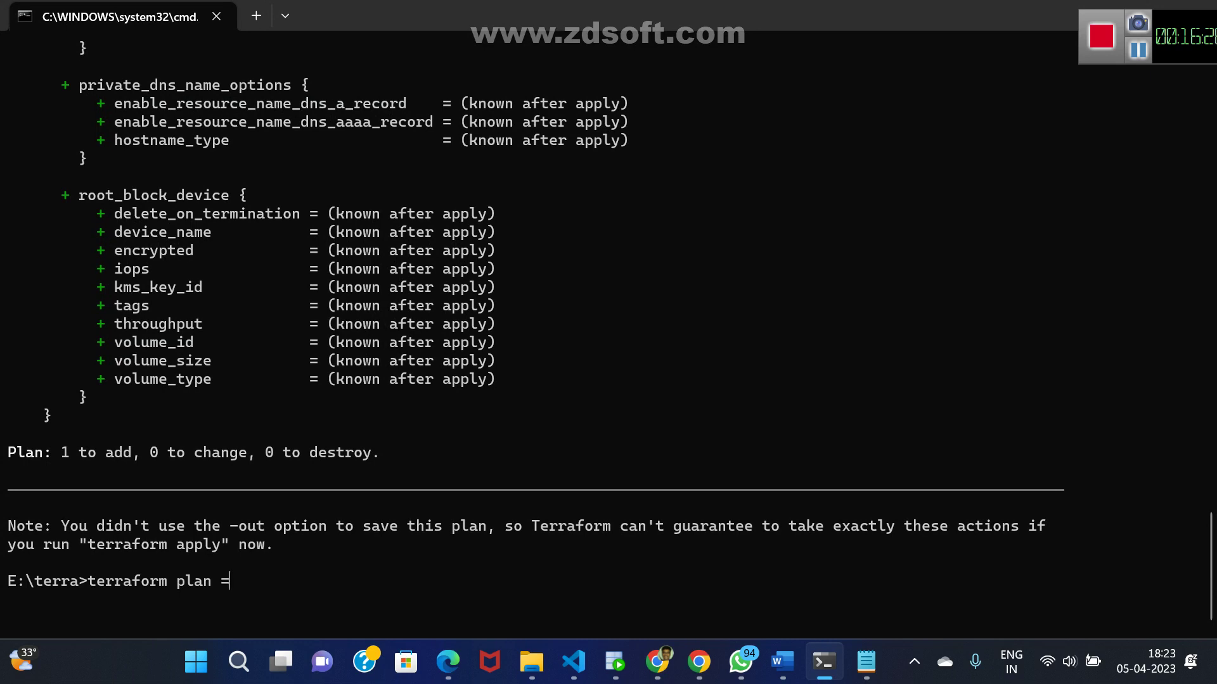
text(-out=myplan)
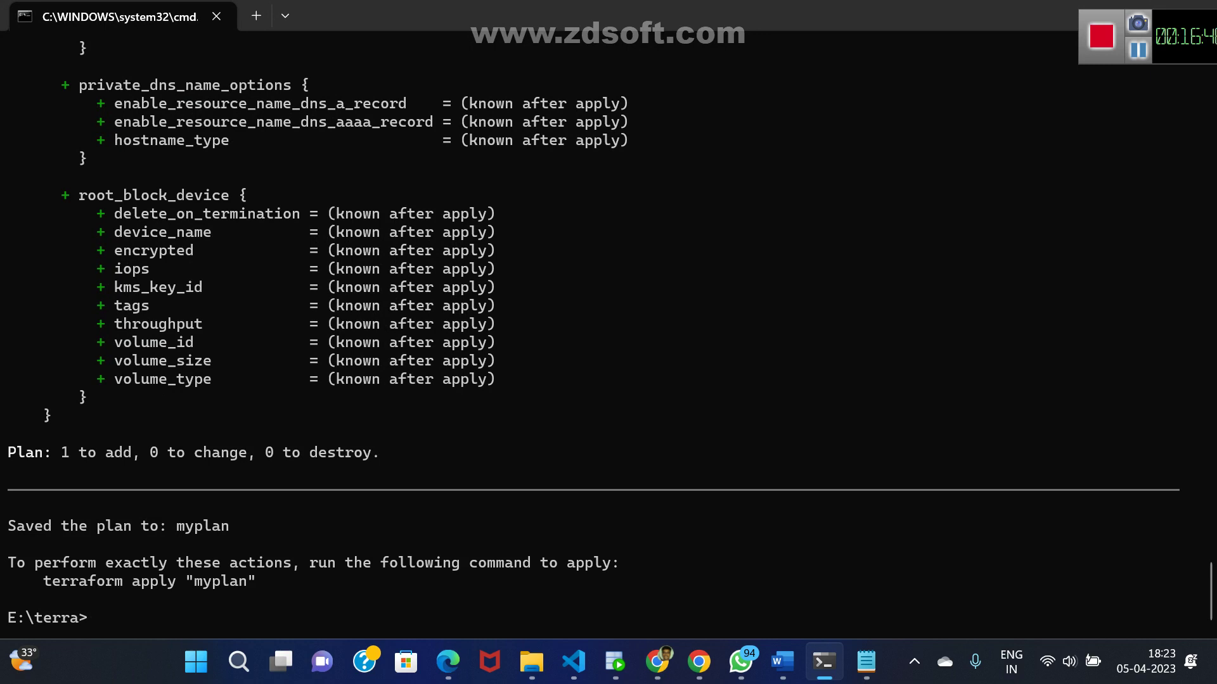
text(dir)
key(Return)
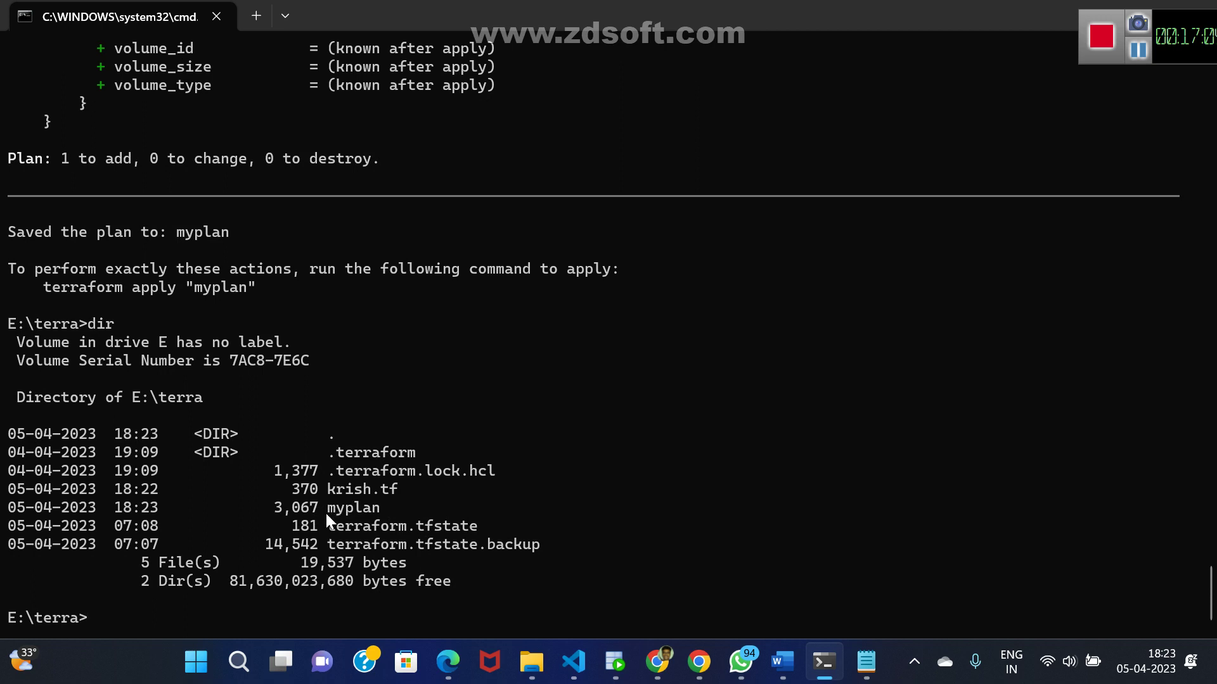
text(notepad myplan)
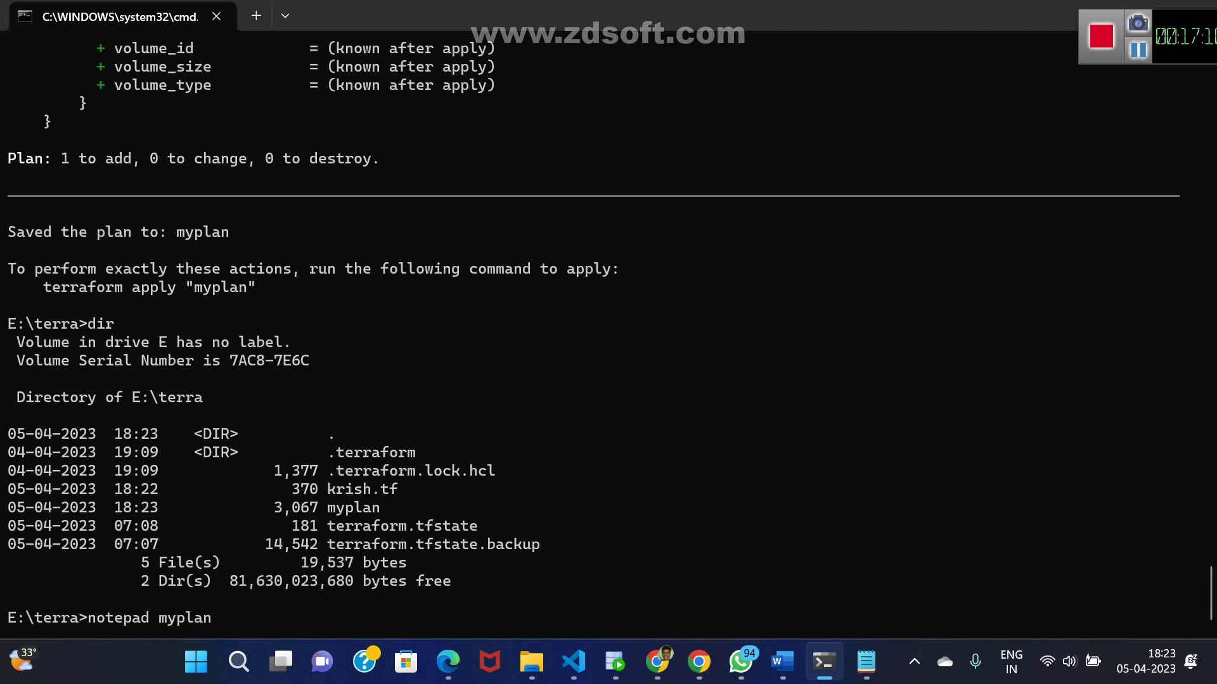
key(Return)
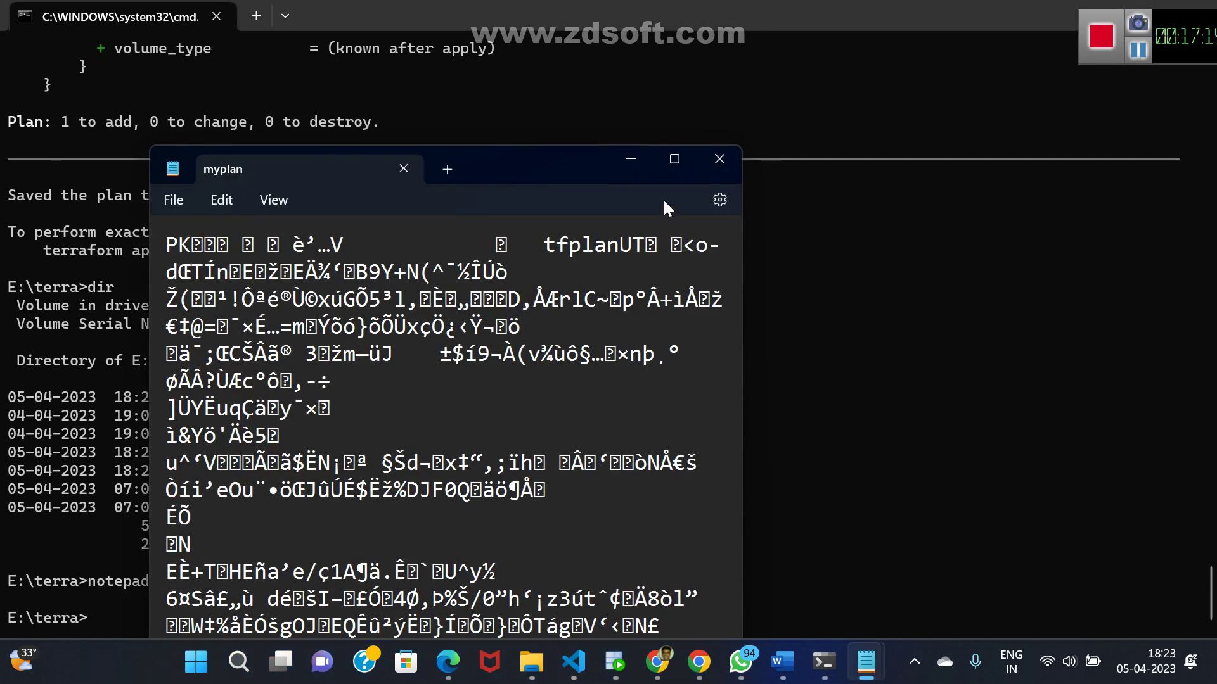
click(669, 164)
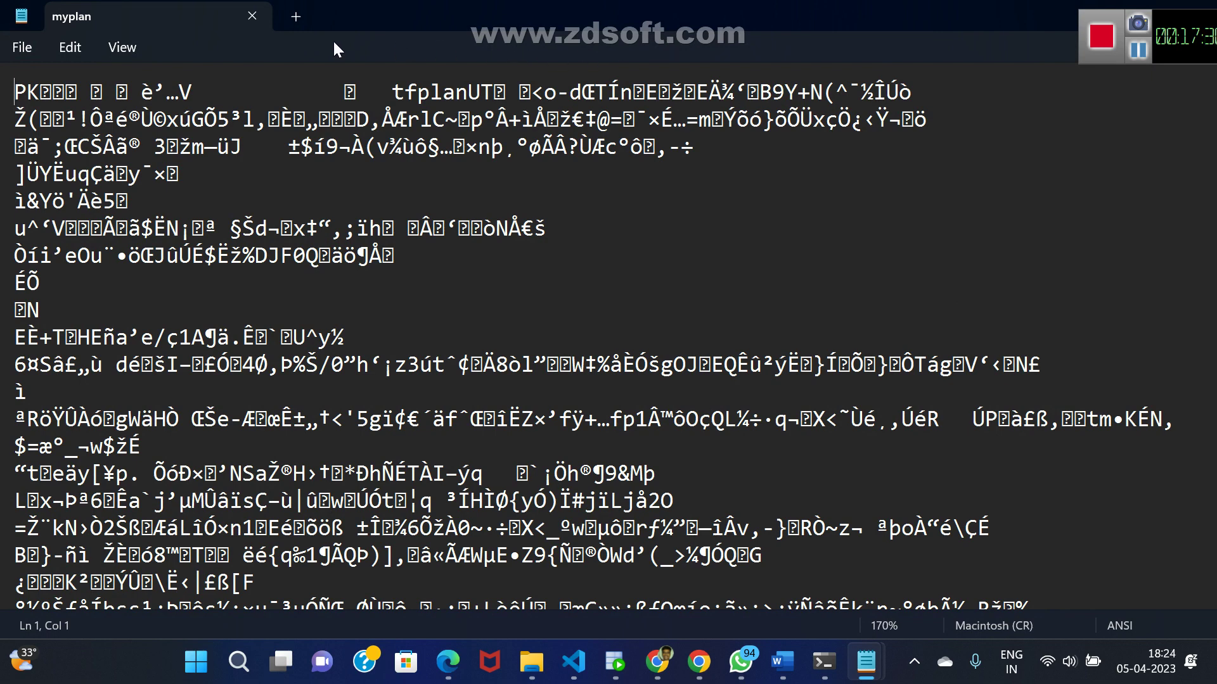
key(alt+F4)
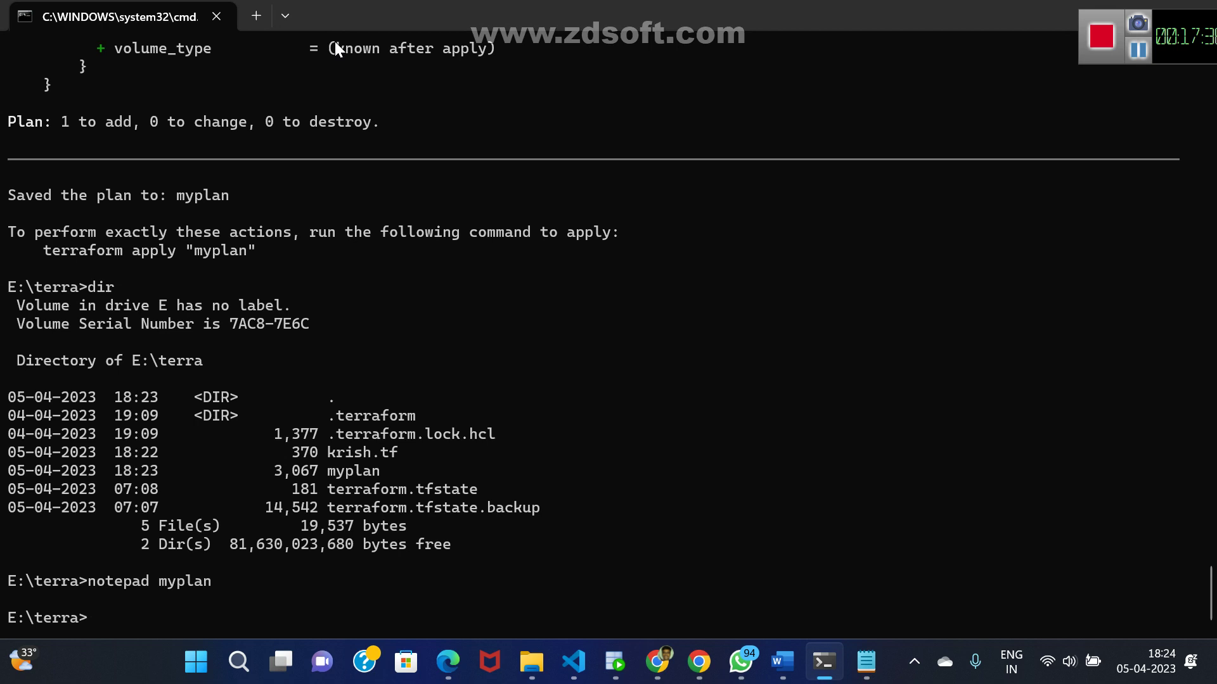
- List E:\terra with dir, showing krish.tf, myplan and the terraform.tfstate files
text(terraform apply)
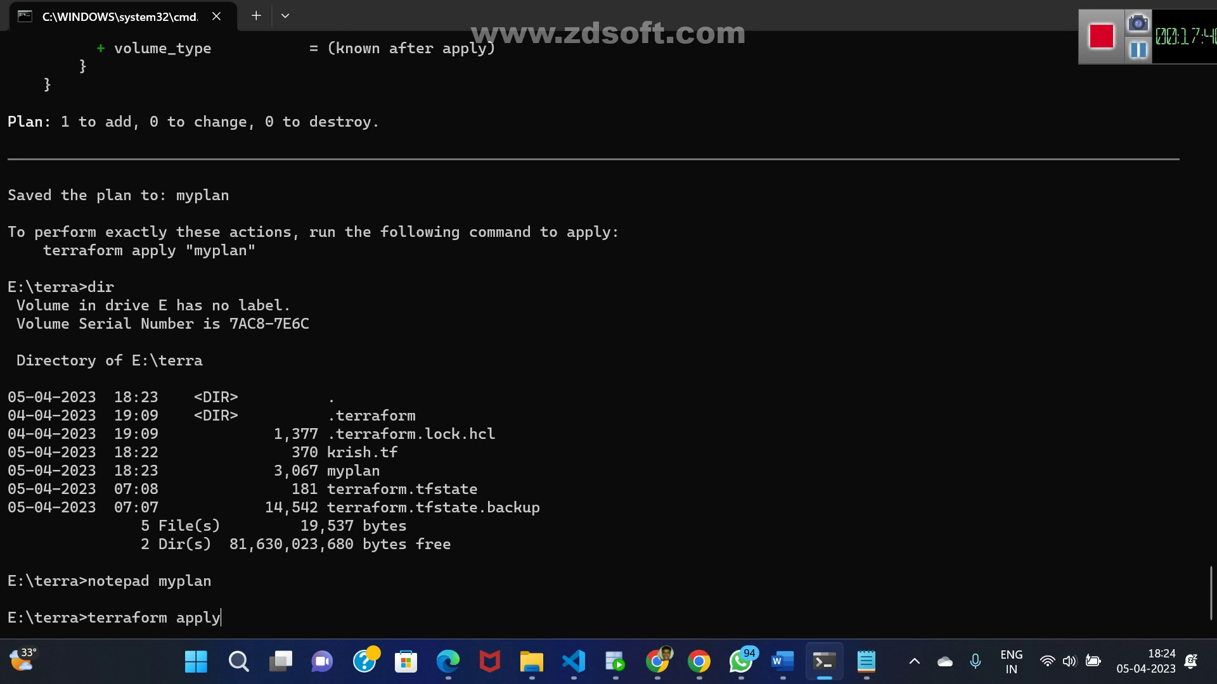
key(BackSpace)
key(BackSpace)
key(BackSpace)
key(BackSpace)
key(BackSpace)
key(BackSpace)
key(BackSpace)
key(BackSpace)
key(BackSpace)
key(BackSpace)
key(BackSpace)
key(BackSpace)
key(BackSpace)
key(BackSpace)
key(BackSpace)
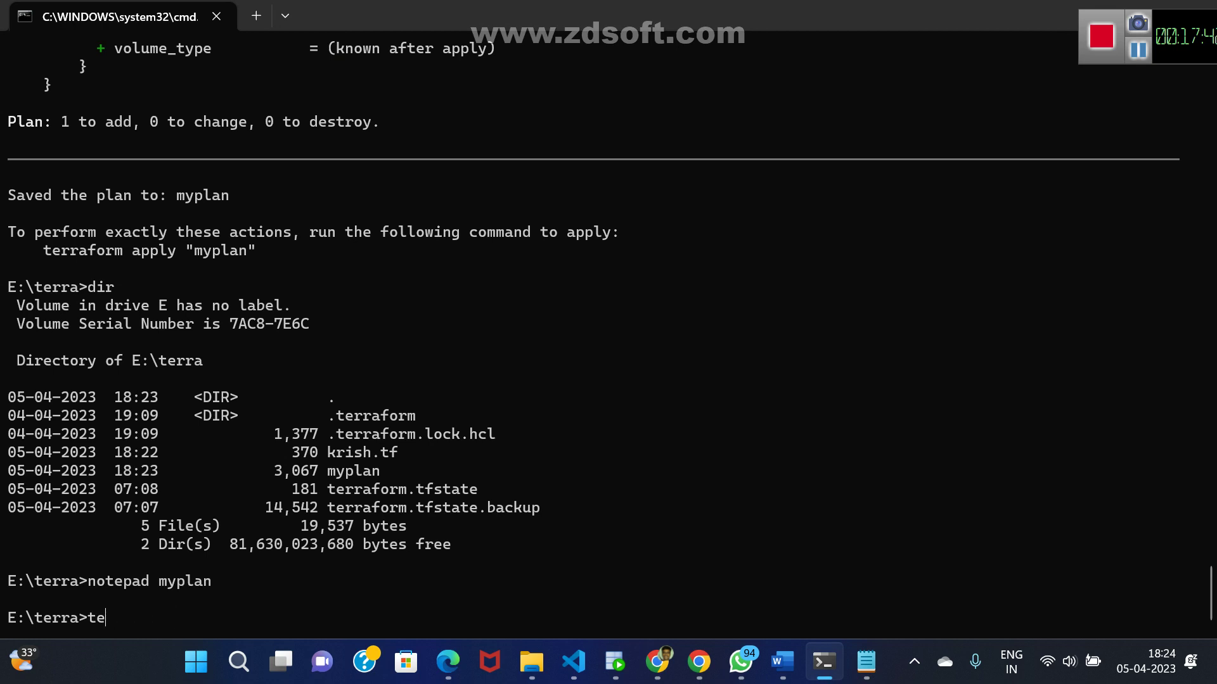
text(dir)
key(Return)
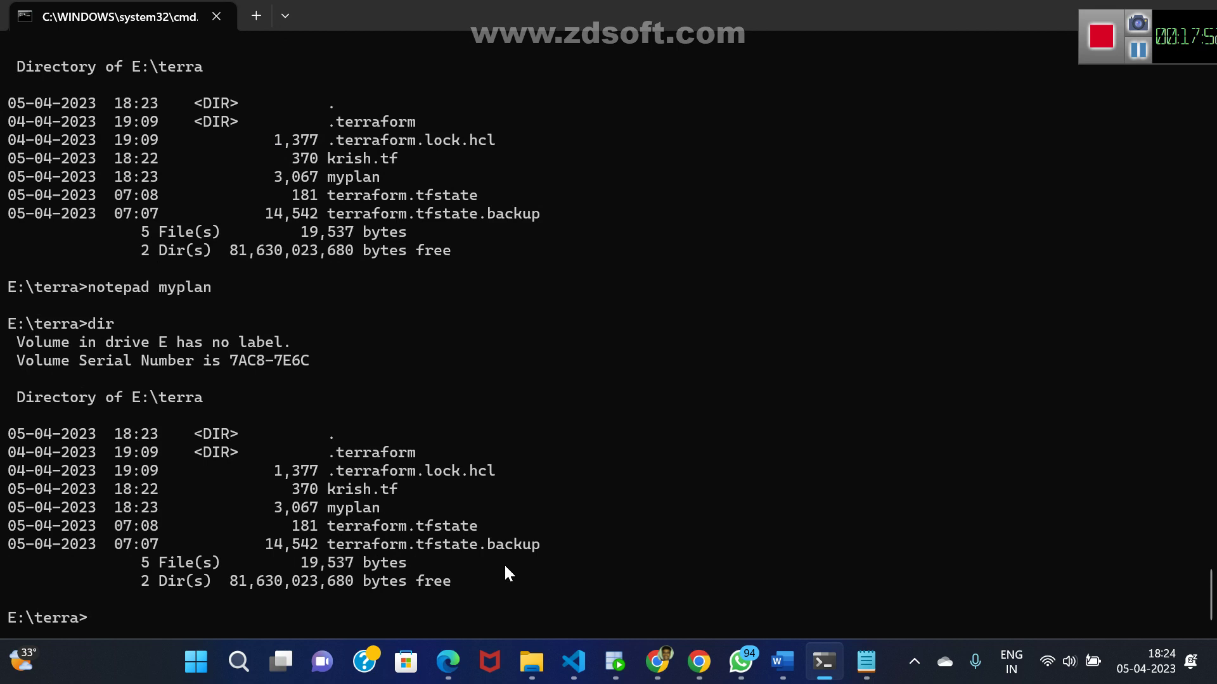
- Delete the Terraform state files with del ter*.* and list the remaining three files
text(del ter)
text(*.*)
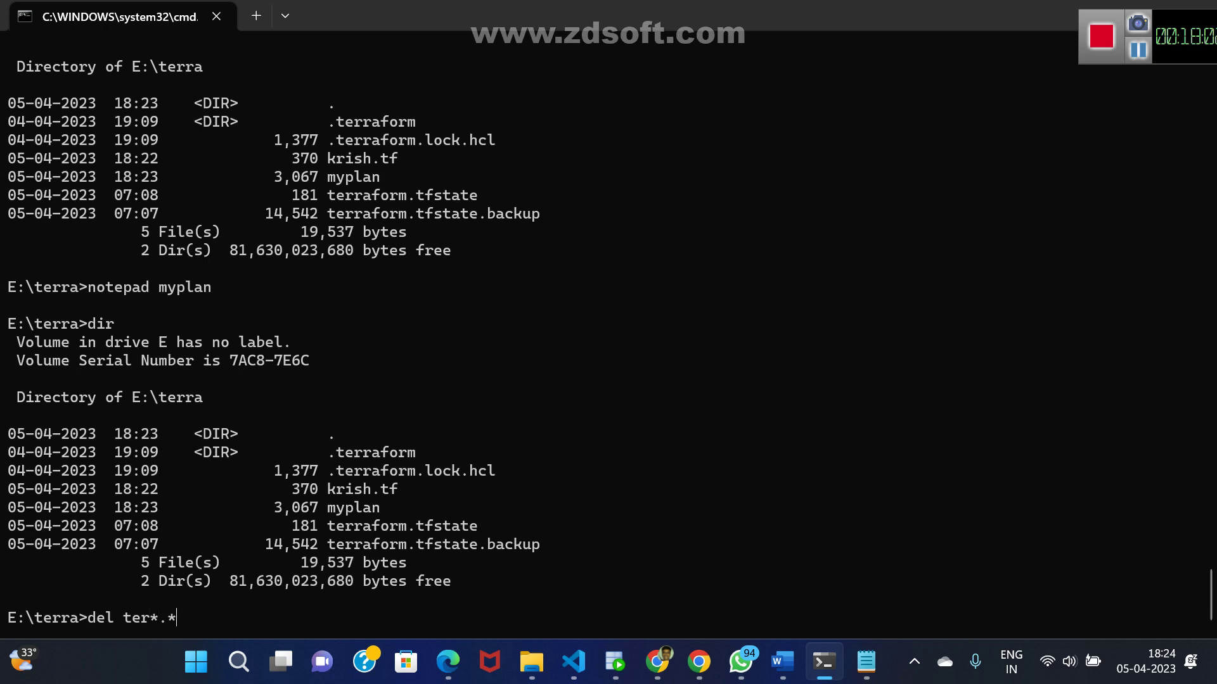
key(Return)
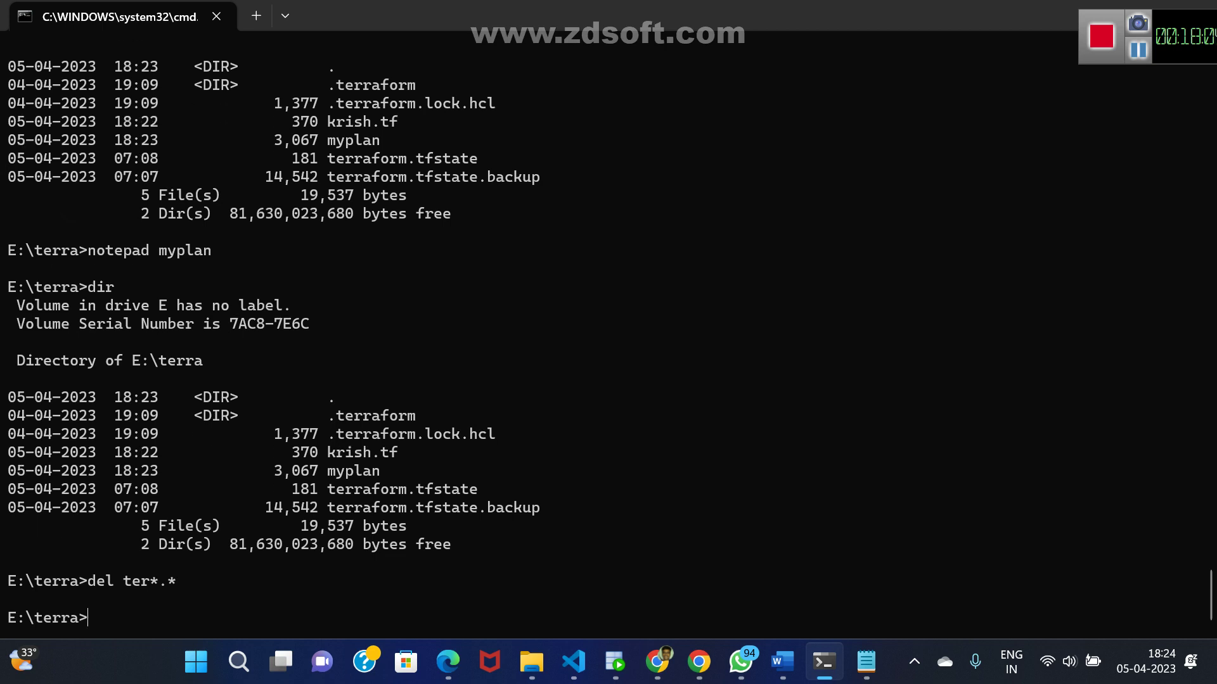
text(ll)
key(Return)
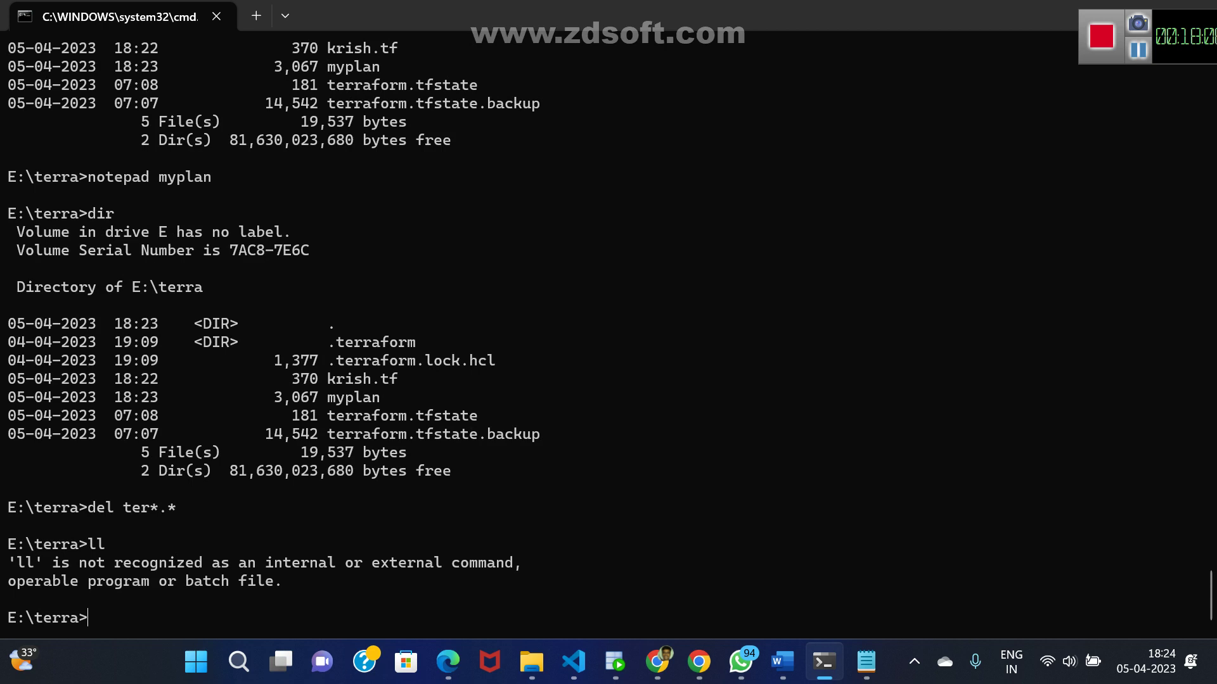
text(dir)
key(Return)
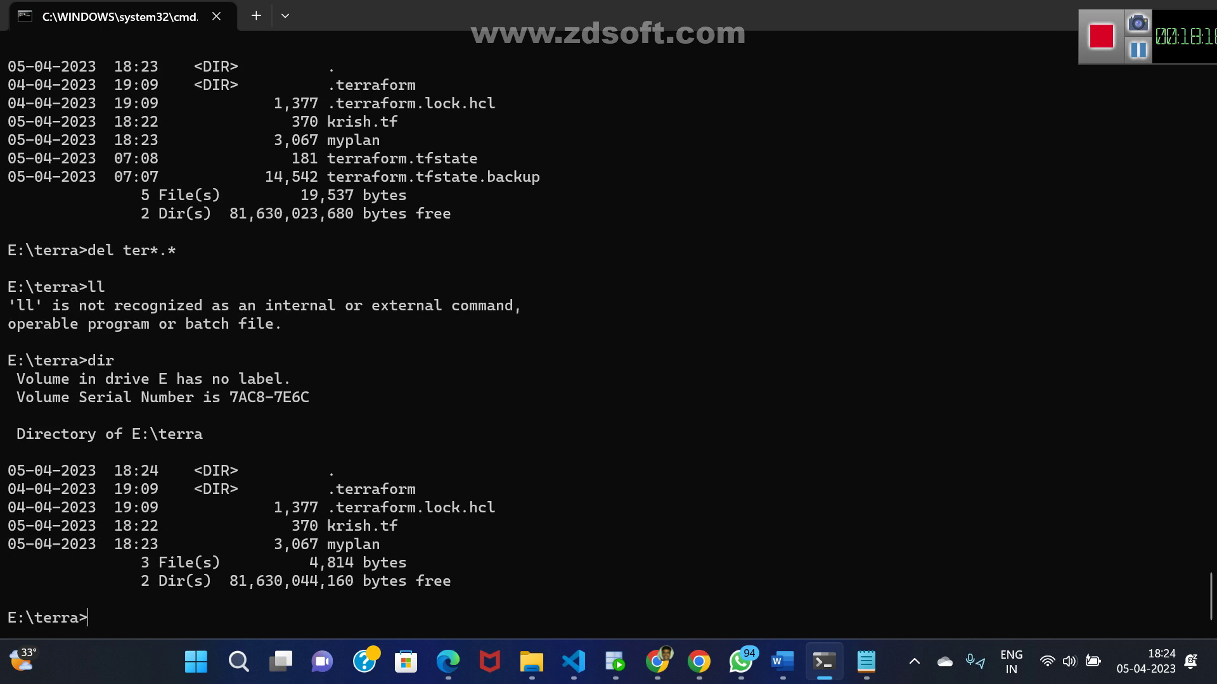
- Run notepad apply to open a not-yet-existing apply file in Notepad
key(Up)
key(Up)
key(Up)
key(Down)
key(Down)
key(Up)
key(Up)
key(Up)
key(Up)
key(BackSpace)
key(BackSpace)
key(BackSpace)
key(BackSpace)
key(BackSpace)
key(BackSpace)
text(apply)
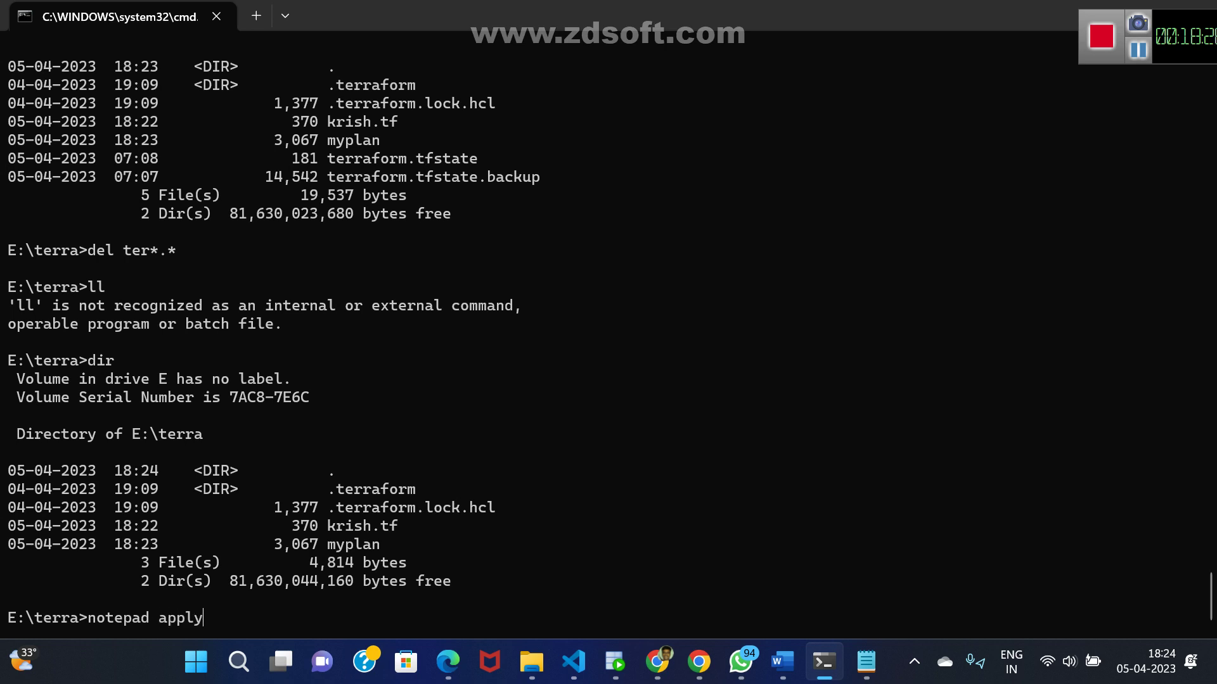
key(Return)
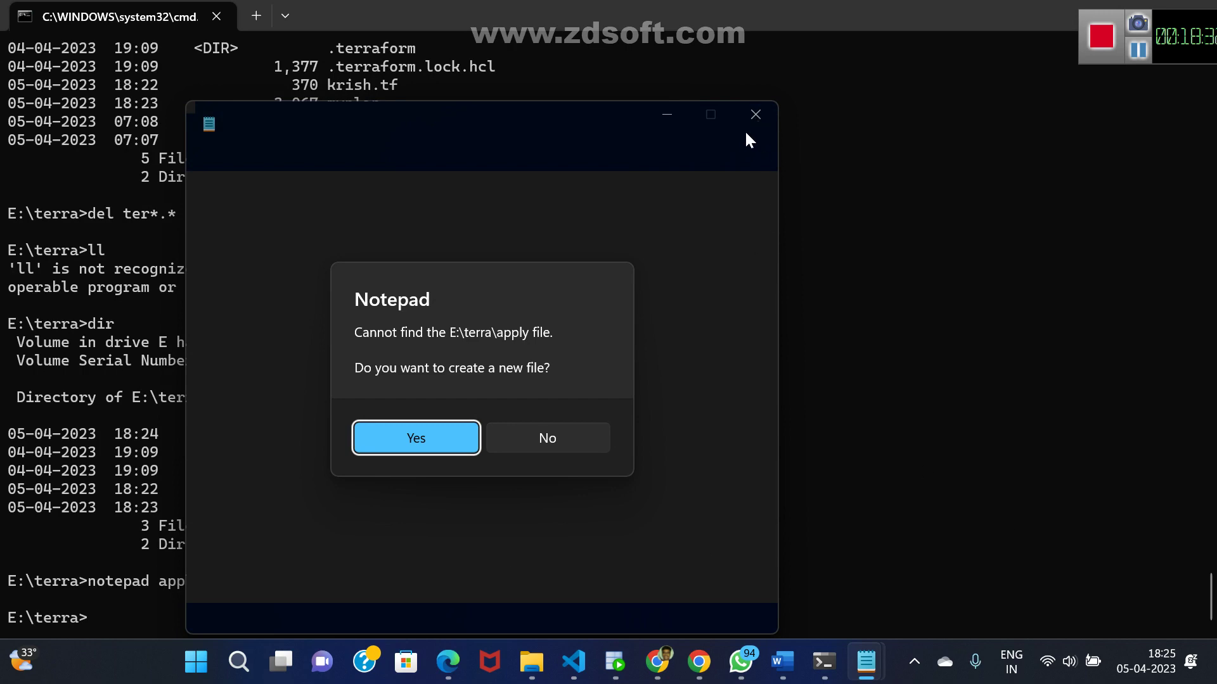
- Decline creating the apply file, then close myplan in Notepad without saving the stray cls edit
click(551, 435)
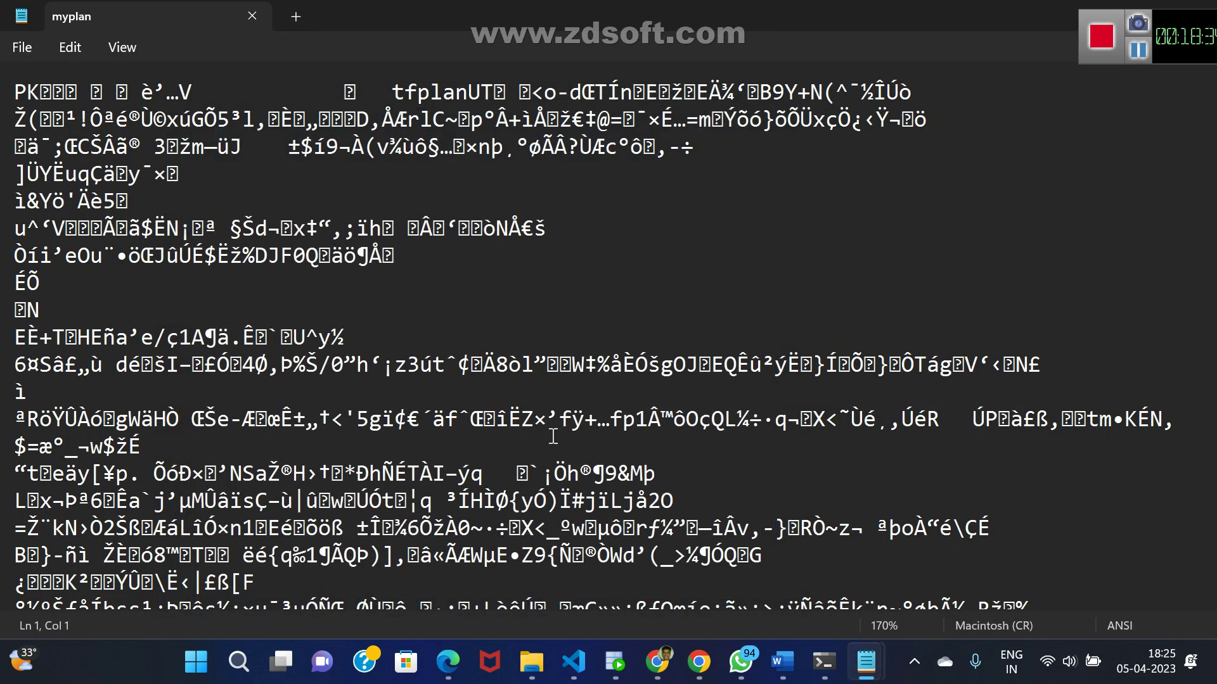
key(Return)
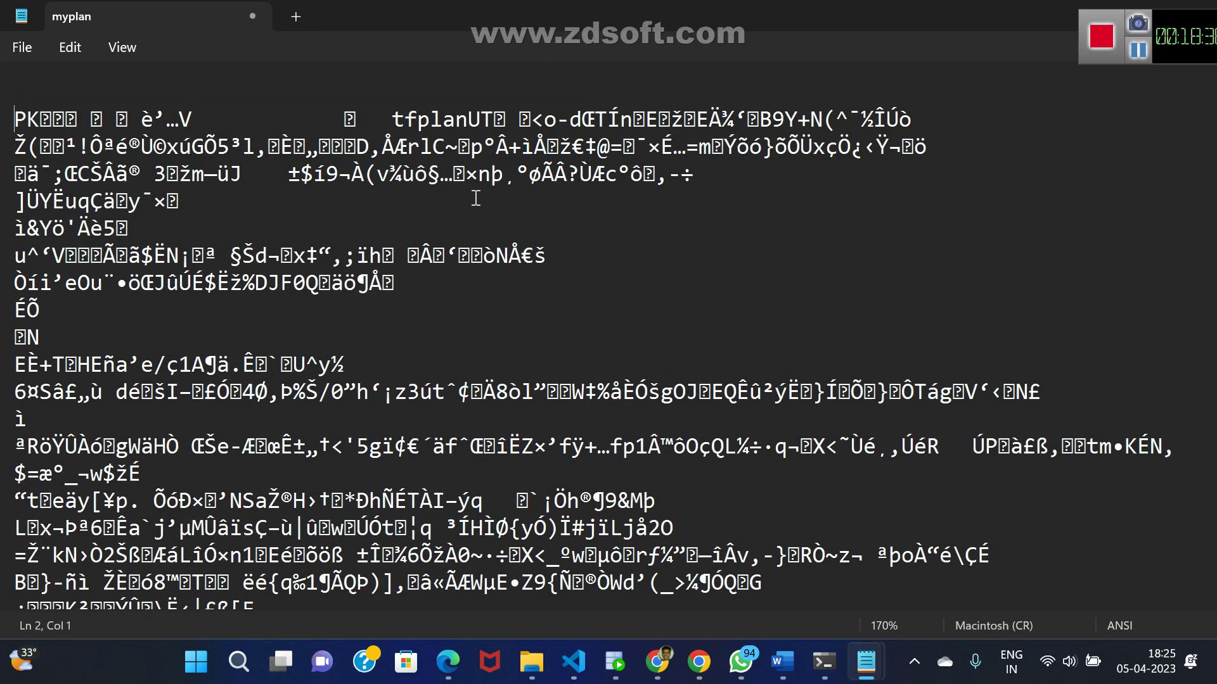
key(Return)
text(cls)
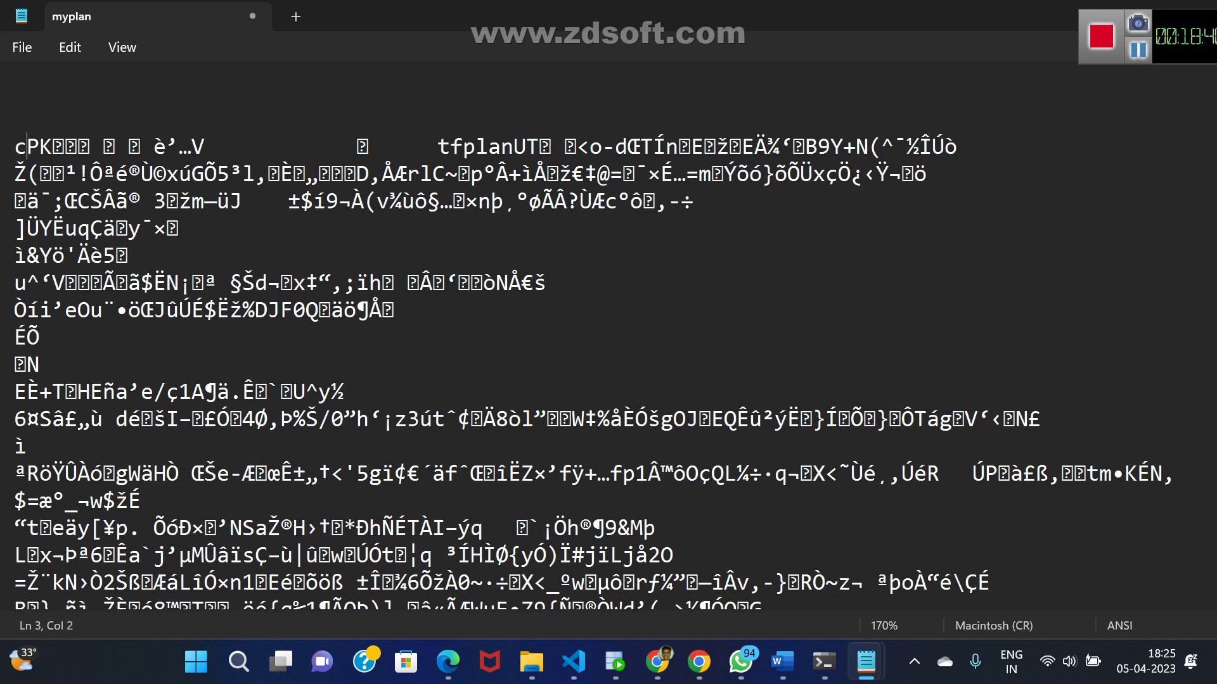
key(Return)
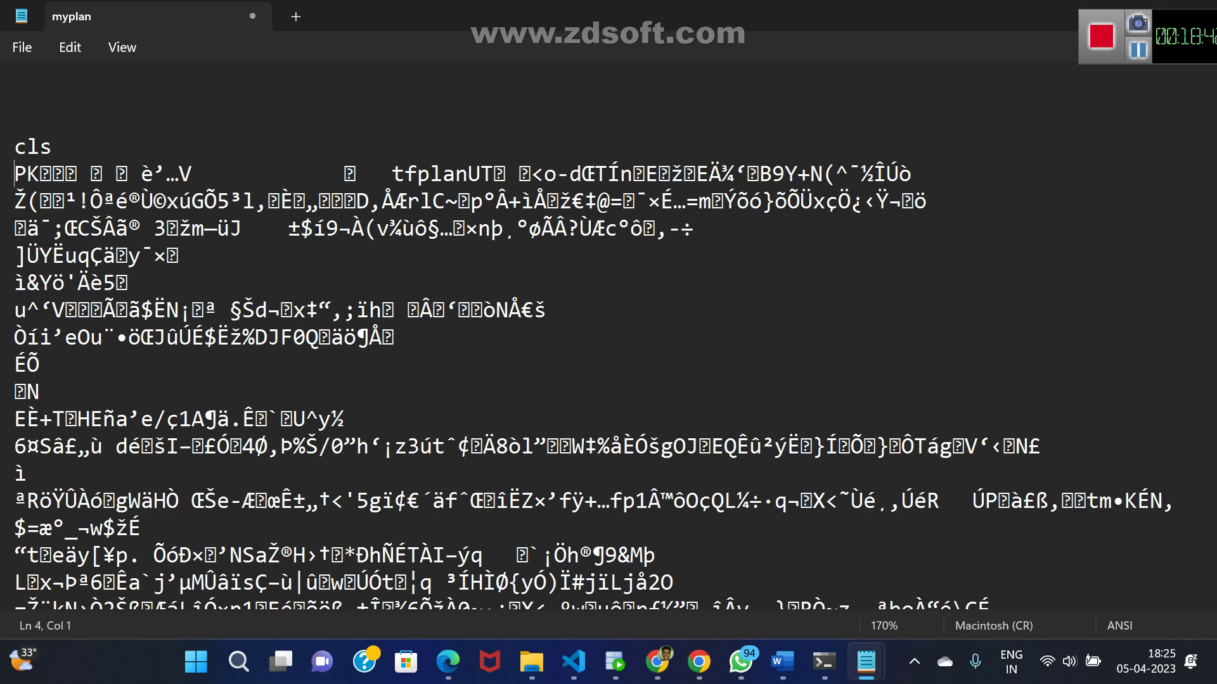
click(252, 17)
click(596, 363)
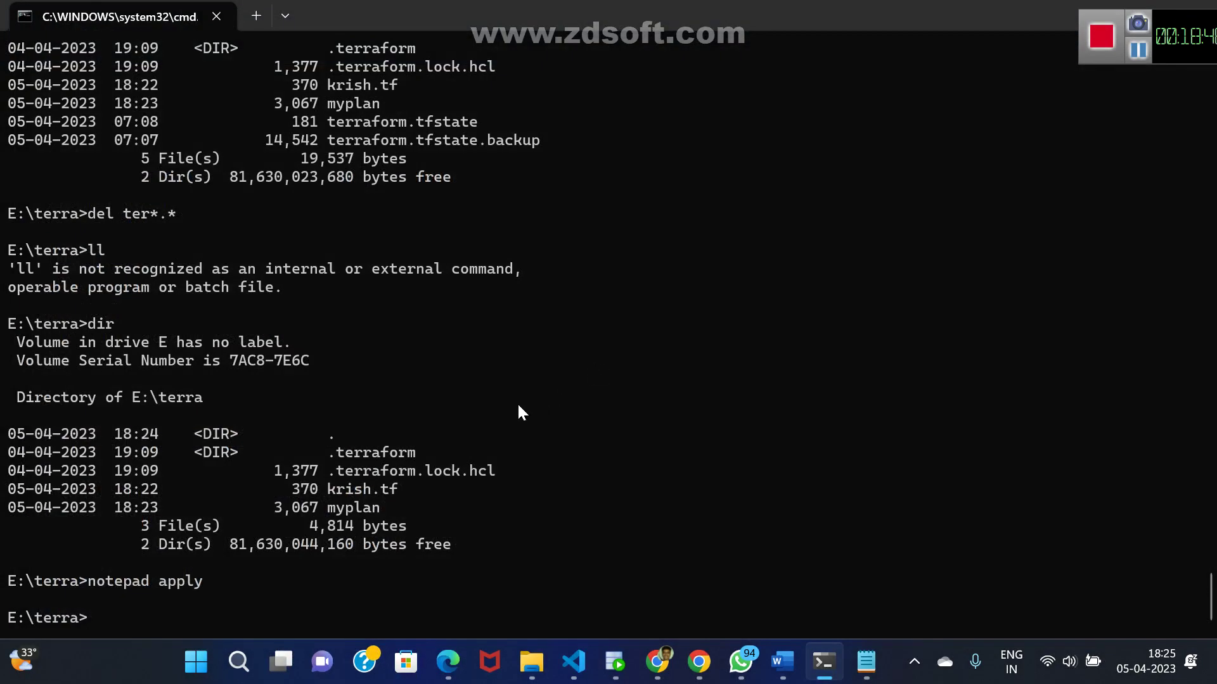
- Run terraform apply approved with yes to create aws_instance.ALTO, then list the new 4,491-byte terraform.tfstate
key(Up)
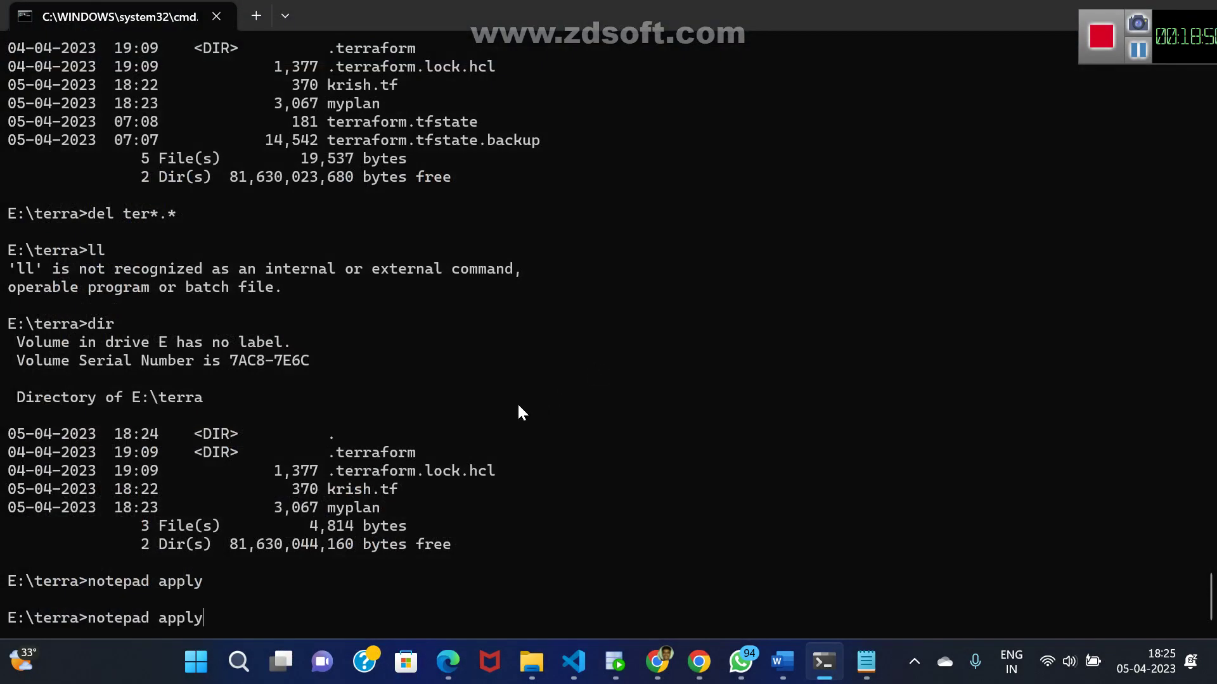
key(BackSpace)
key(BackSpace)
key(BackSpace)
key(BackSpace)
key(BackSpace)
key(BackSpace)
key(BackSpace)
key(BackSpace)
key(BackSpace)
key(BackSpace)
key(BackSpace)
key(BackSpace)
key(BackSpace)
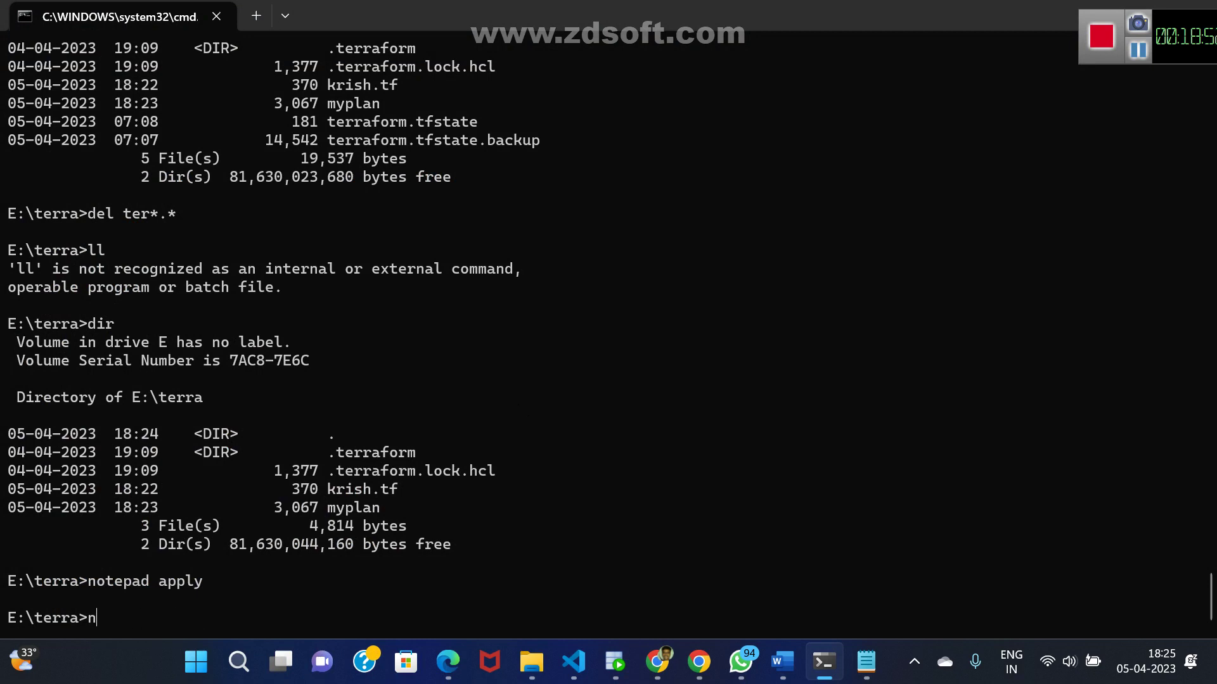
text(terraform apply)
key(Return)
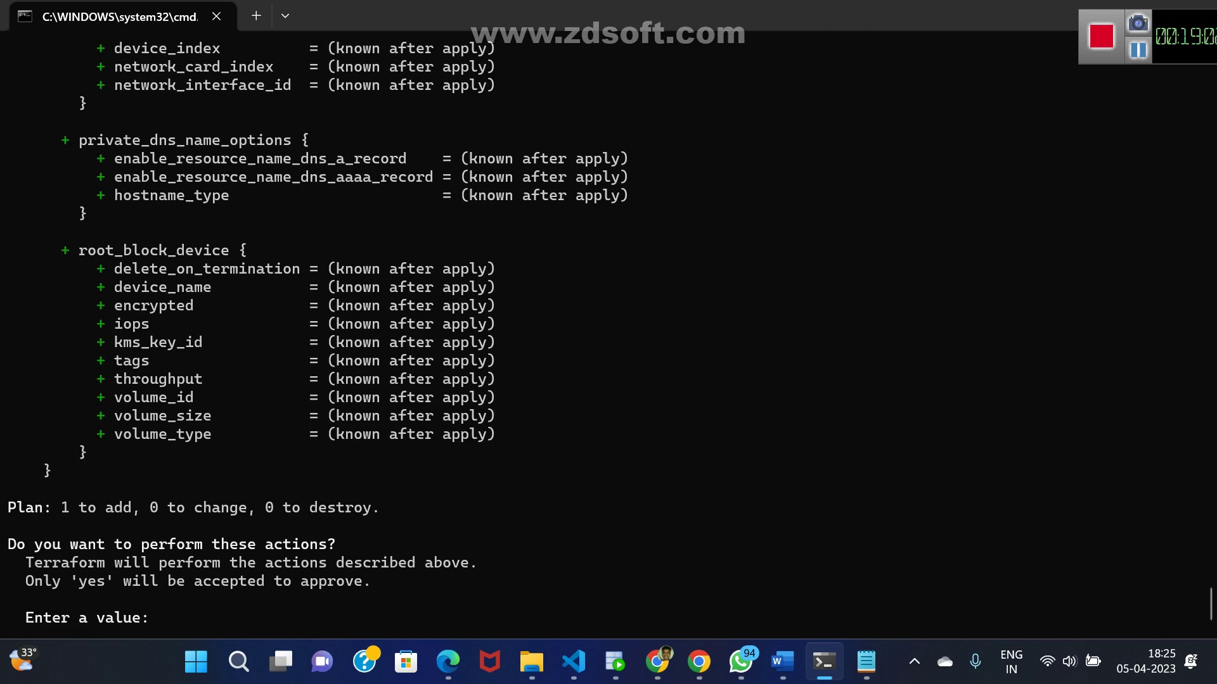
text(yes)
key(Return)
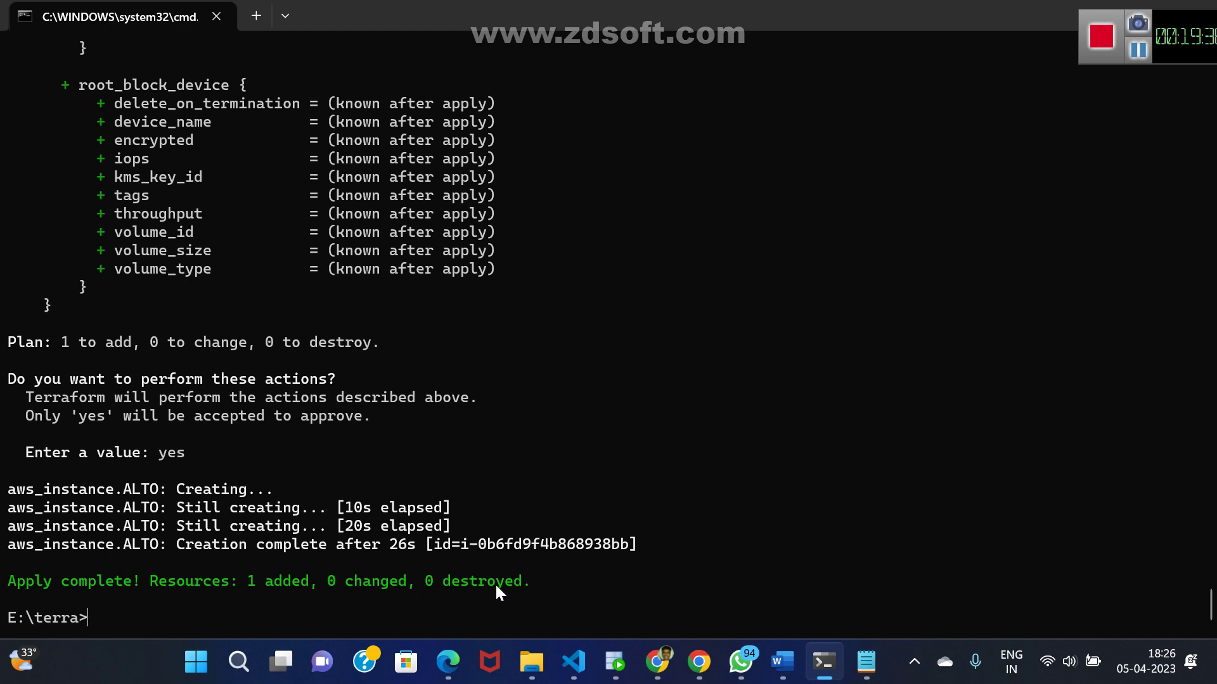
text(dir)
key(Return)
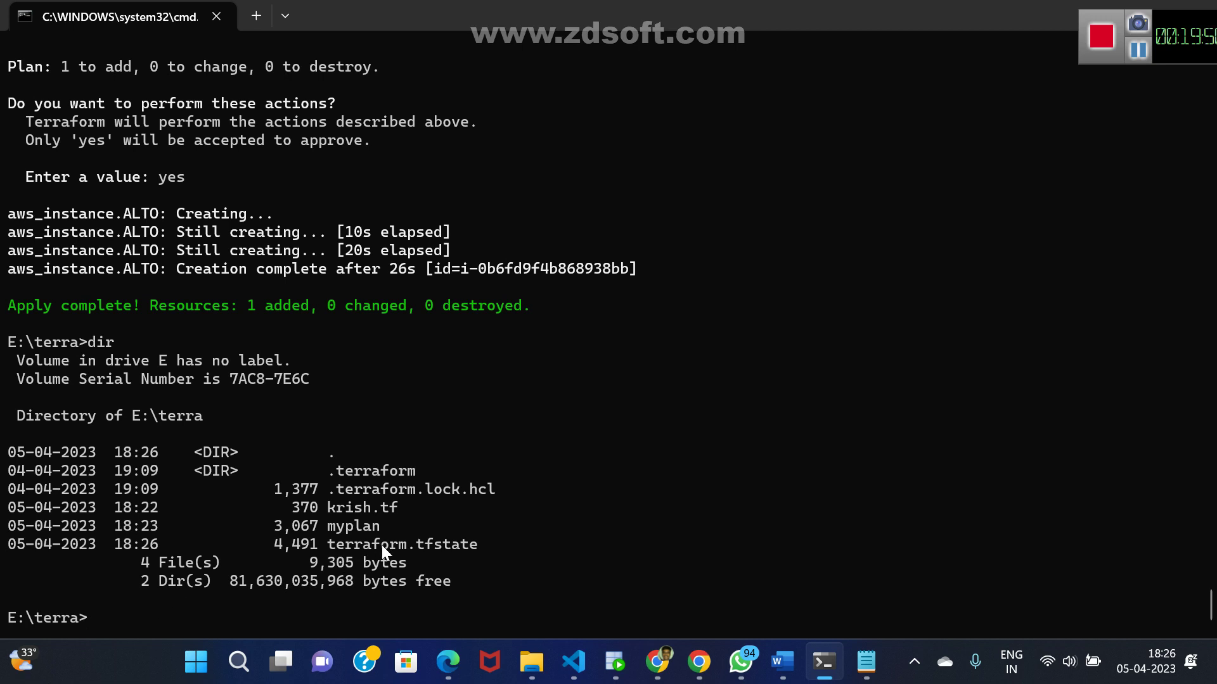
- Open terraform.tfstate in a full-screen Notepad window
text(notepad te)
key(Tab)
key(Return)
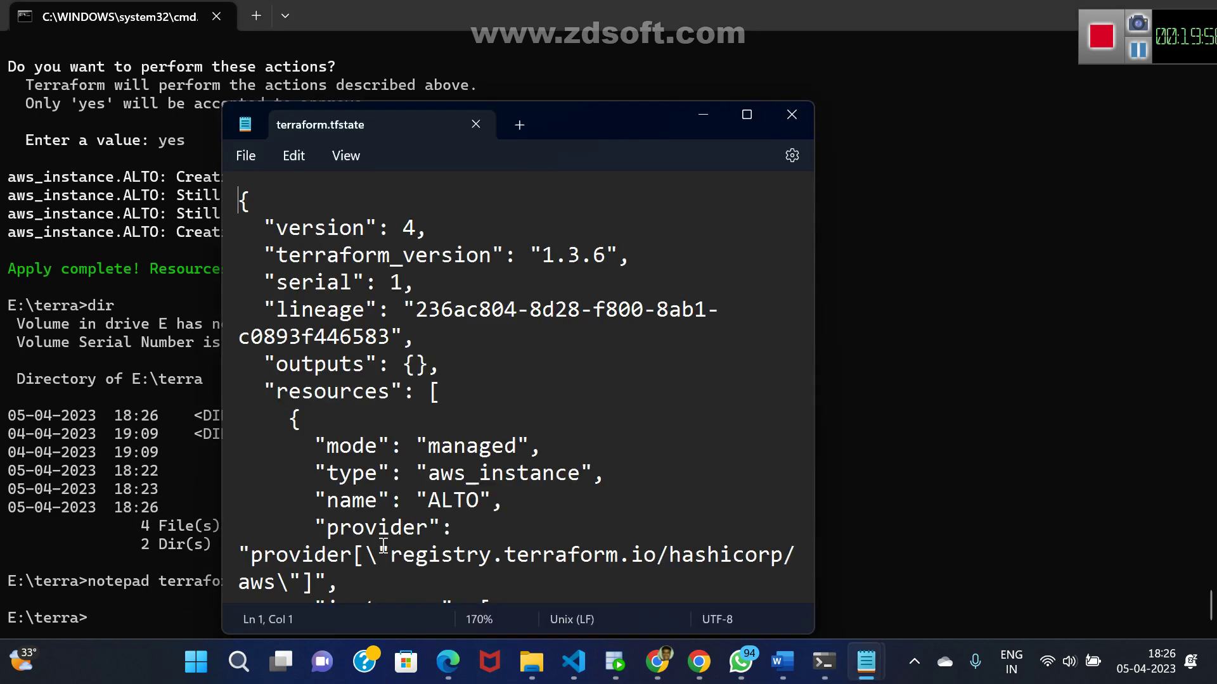
double_click(746, 115)
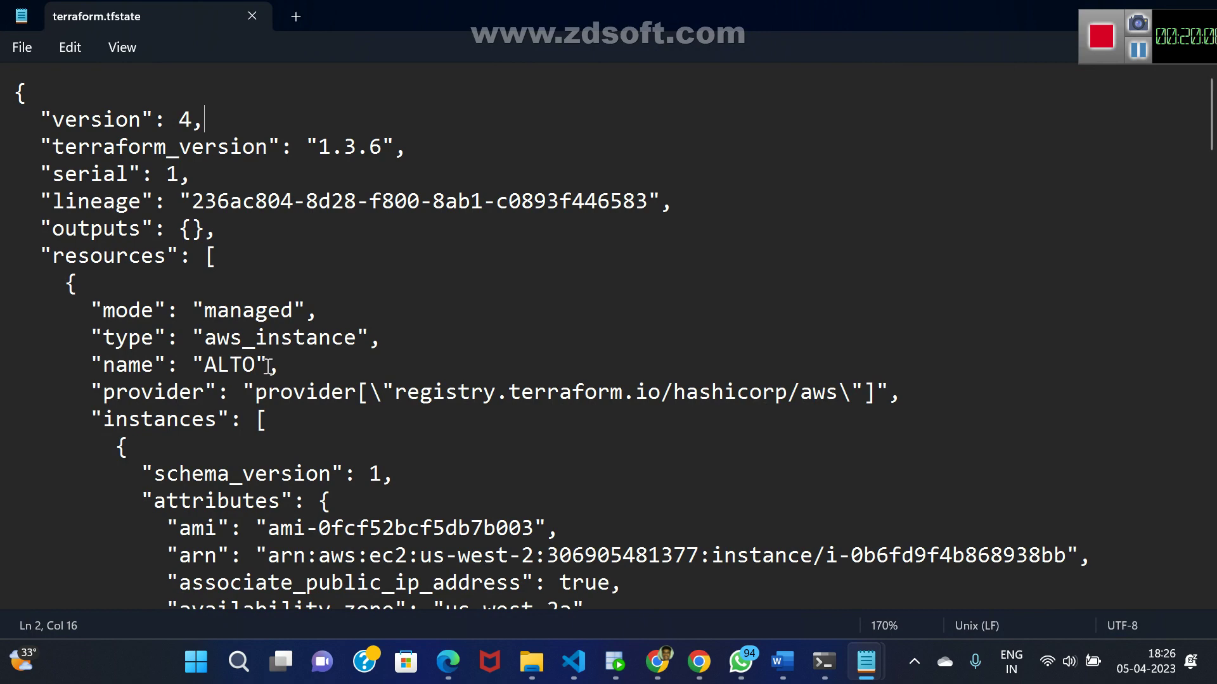
- Read through the ALTO instance's recorded attributes, such as its t2.micro type, then return to Chrome
key(Down)
key(Down)
key(Down)
key(Down)
key(Down)
key(Down)
key(Down)
key(Down)
key(Down)
key(Down)
key(Down)
key(Down)
key(Down)
key(Down)
key(Down)
key(Down)
key(Down)
key(Down)
key(Down)
key(Down)
key(Down)
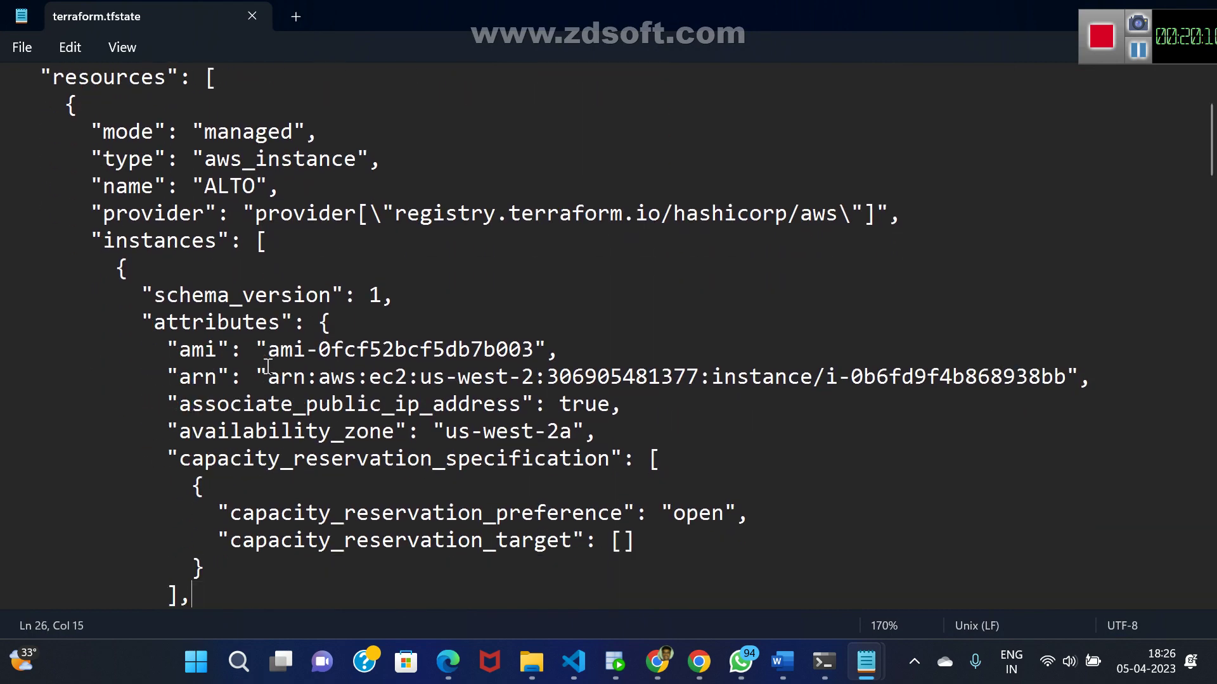
key(Up)
key(Up)
key(Up)
key(Up)
key(Up)
key(Up)
key(Up)
key(Up)
key(Up)
key(Up)
key(Up)
key(Up)
key(Up)
key(Up)
key(Down)
key(Down)
key(Down)
key(Up)
key(Right)
key(Right)
key(Right)
key(Right)
key(Right)
key(Right)
key(Right)
key(Right)
key(Right)
key(Right)
key(Right)
key(Right)
key(Right)
key(Right)
key(Right)
key(Right)
key(Right)
key(Right)
key(Right)
key(Right)
key(Right)
key(Right)
key(Right)
key(Right)
key(Right)
key(Right)
key(Right)
key(Right)
key(Right)
key(Right)
key(Right)
key(Right)
key(Right)
key(Right)
key(Right)
key(Down)
key(Down)
key(Down)
key(Down)
key(Down)
key(Down)
key(Down)
key(Down)
key(Down)
key(Down)
key(Down)
key(Down)
key(Down)
key(Down)
key(Down)
key(Down)
key(Down)
key(Down)
key(Down)
key(Down)
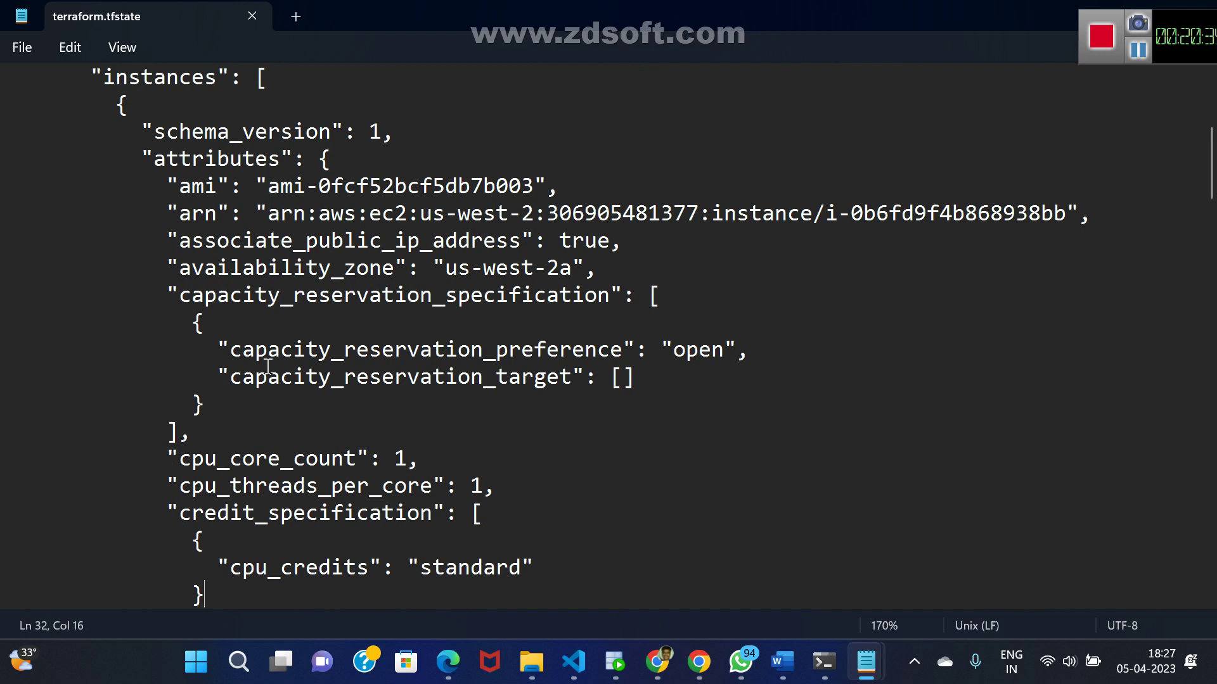
key(Down)
key(Down)
key(Down)
key(Down)
key(Down)
key(Down)
key(Down)
key(Down)
key(Down)
key(Down)
key(Down)
key(Down)
key(Down)
key(Down)
key(Down)
key(Down)
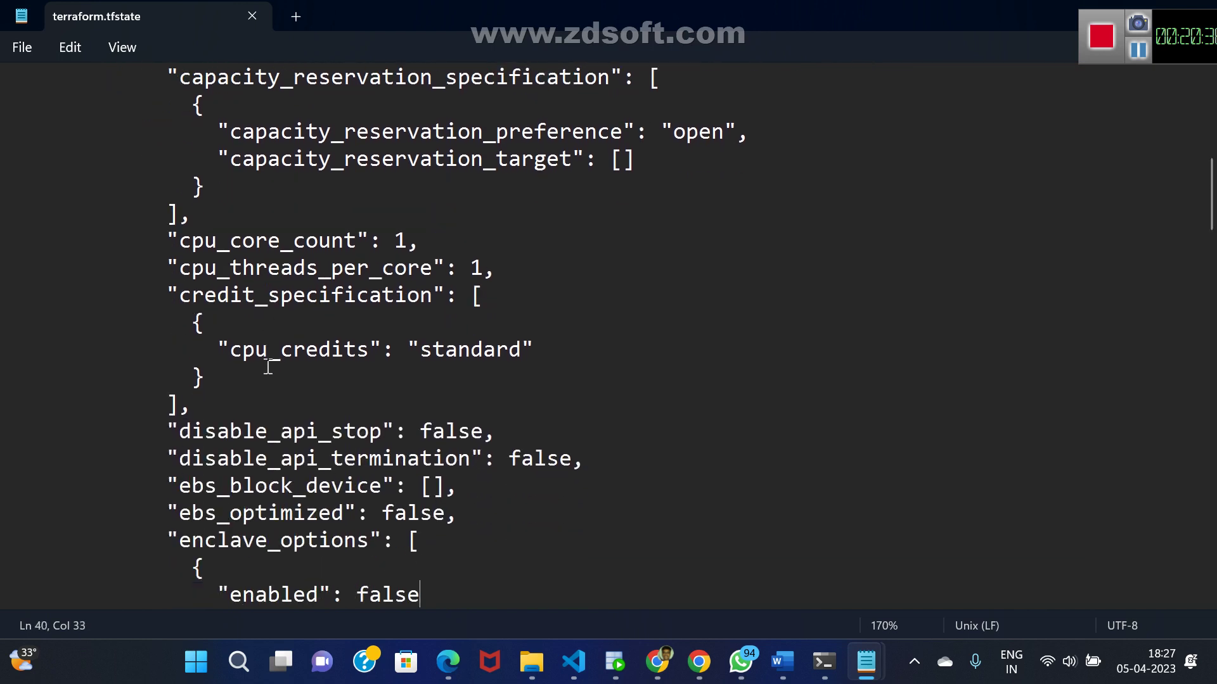
key(Down)
key(Down)
key(Down)
key(Down)
key(Down)
key(Down)
key(Down)
key(Down)
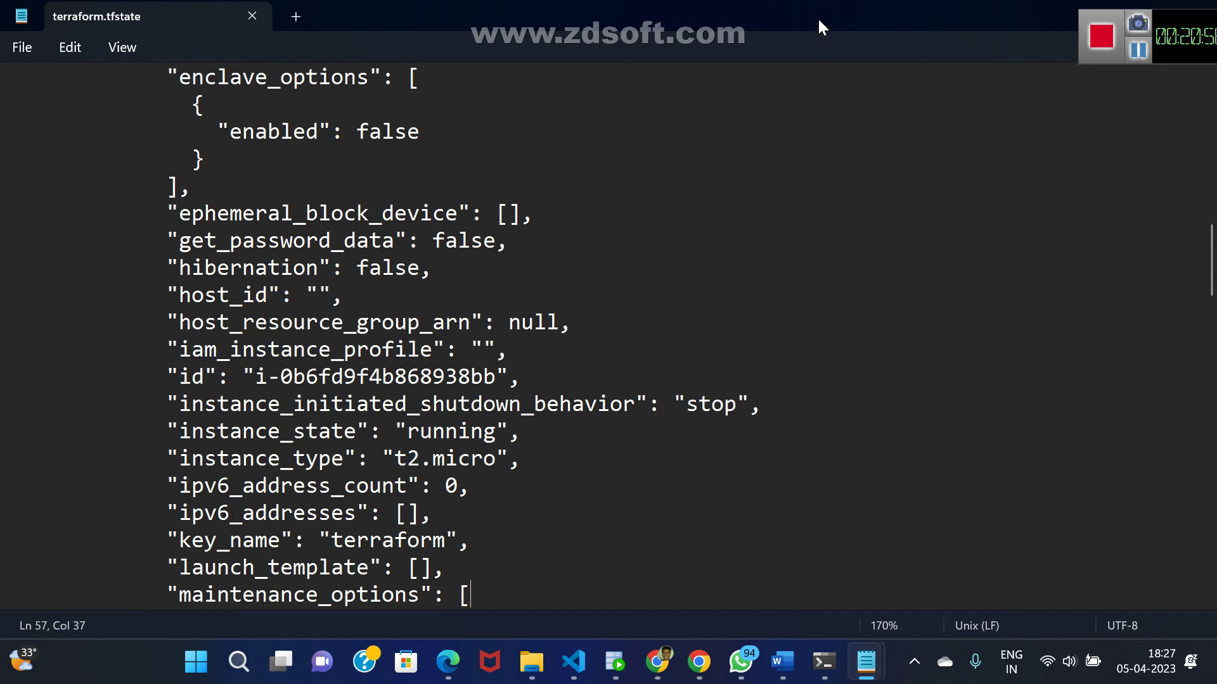
click(652, 662)
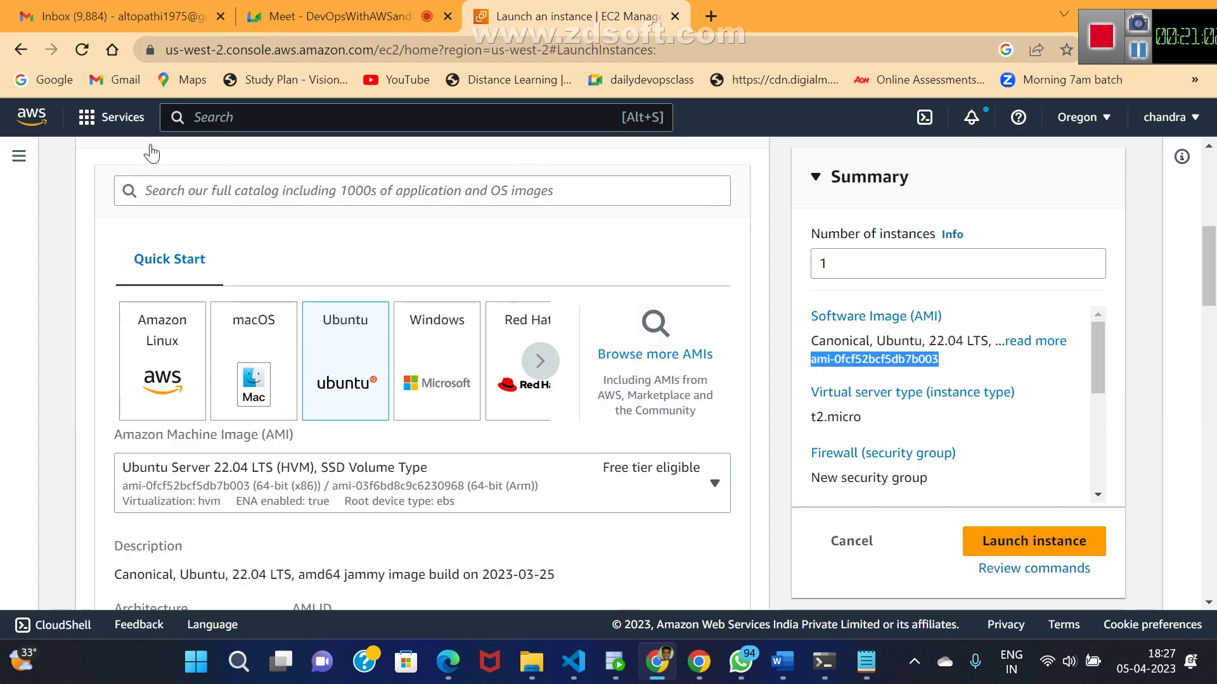
- Search ec2 in the console search bar and open the EC2 service
click(243, 115)
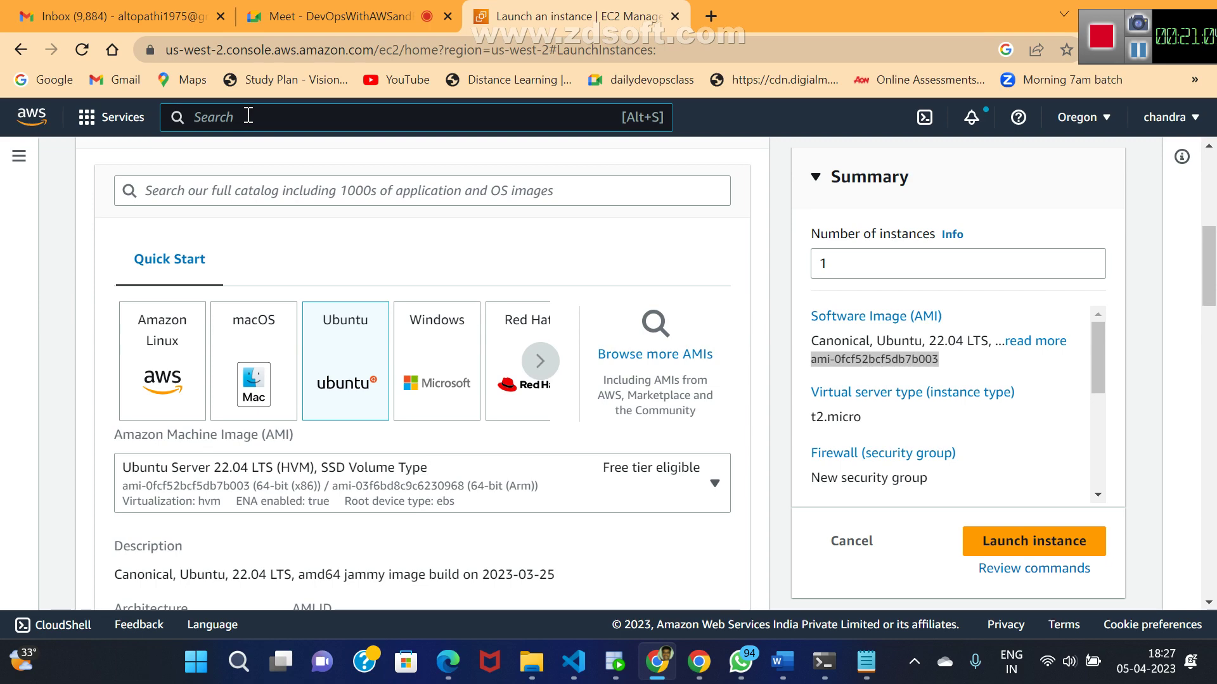
text(ecd)
key(BackSpace)
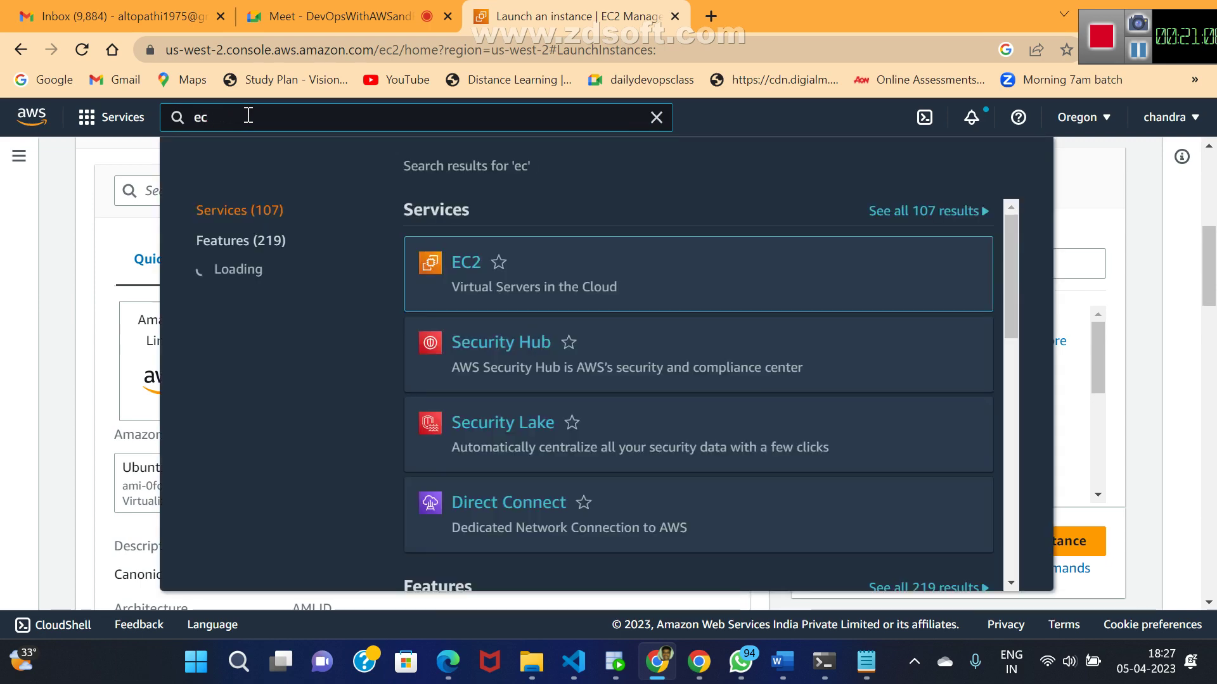
text(2)
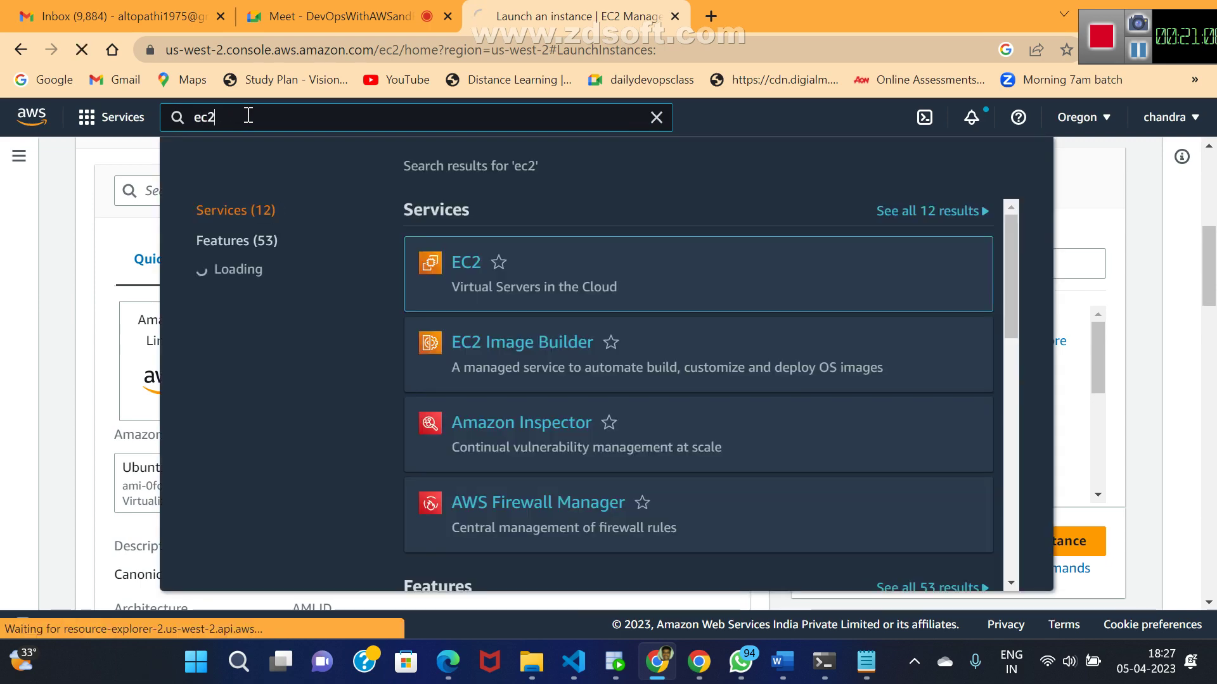
key(Return)
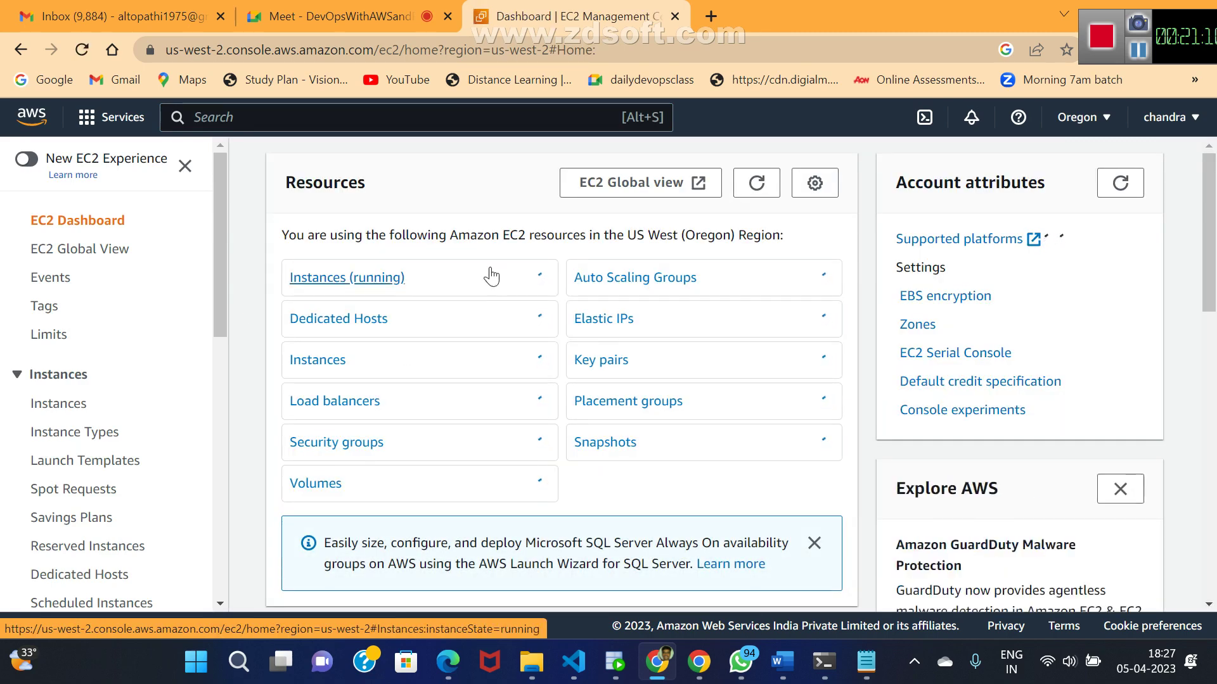
- Show the running instances and widen the Name column to read the Terraform server's full name
click(371, 281)
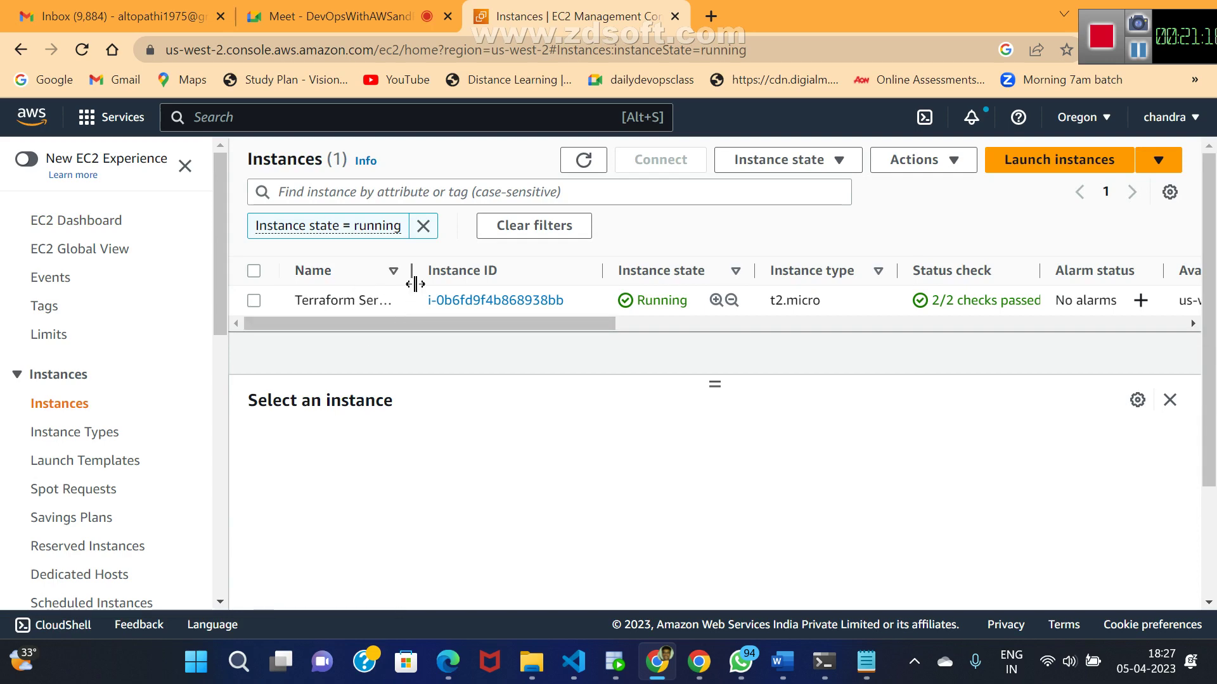
drag(410, 269, 543, 263)
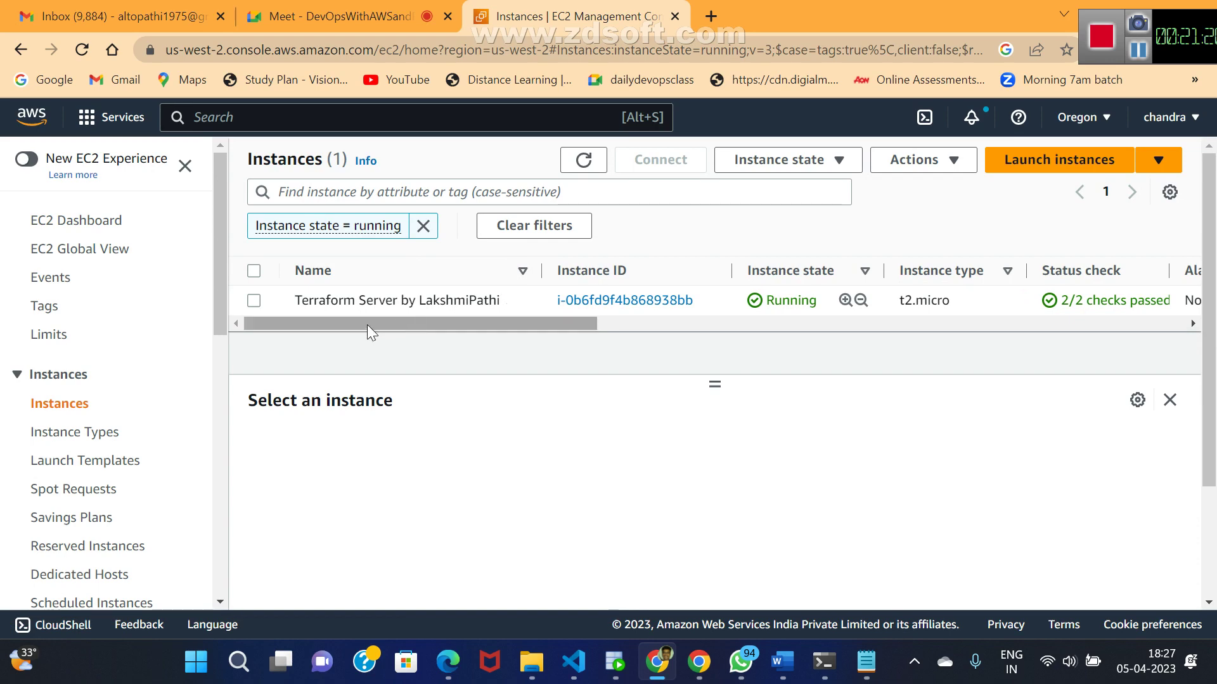
mouse_move(461, 307)
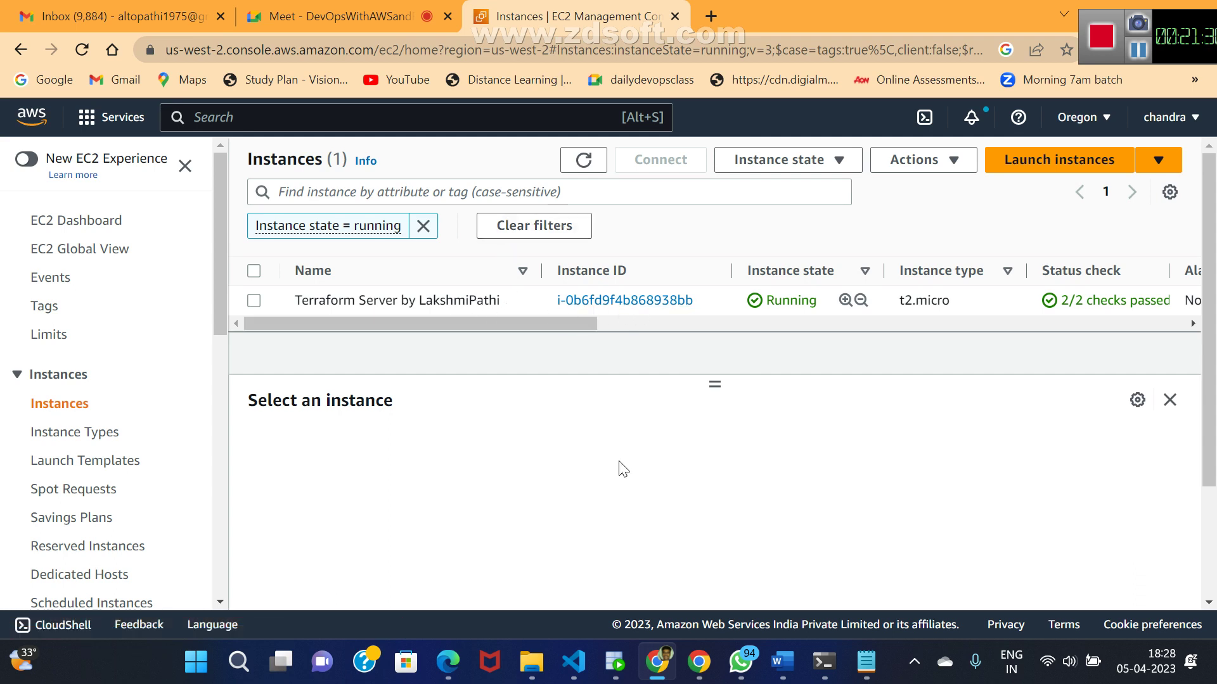
- Add an indented count = 5 line under the resource line in the krish Terraform file
mouse_move(868, 674)
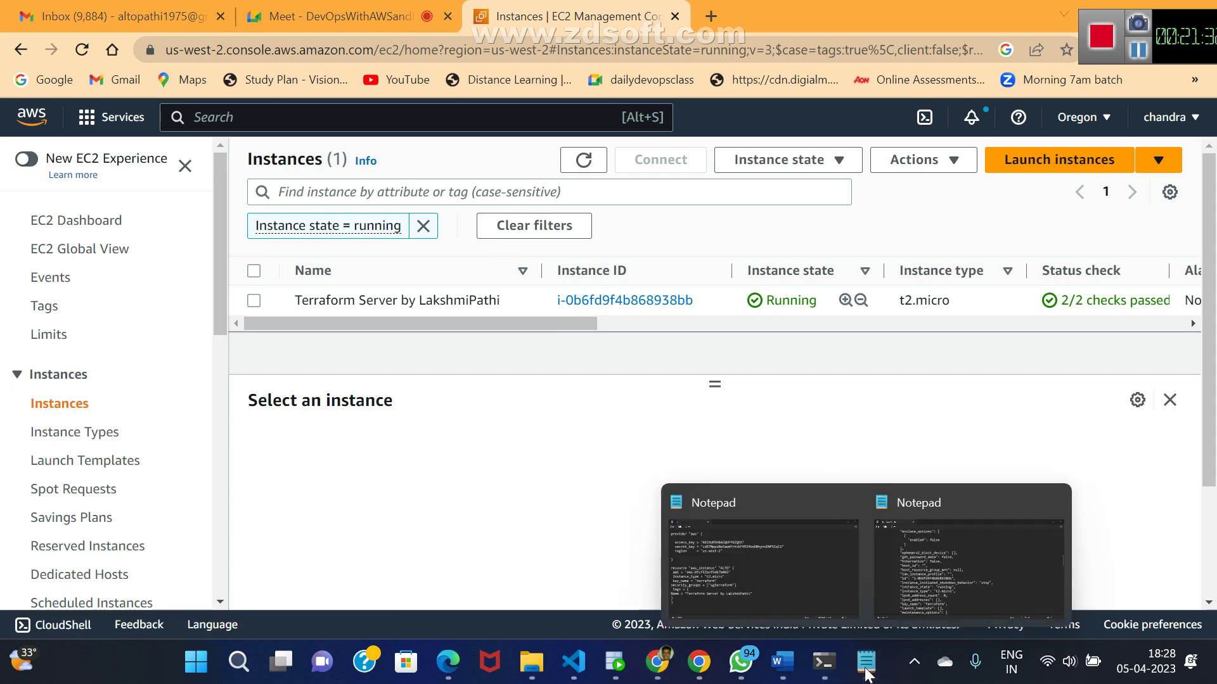
click(715, 581)
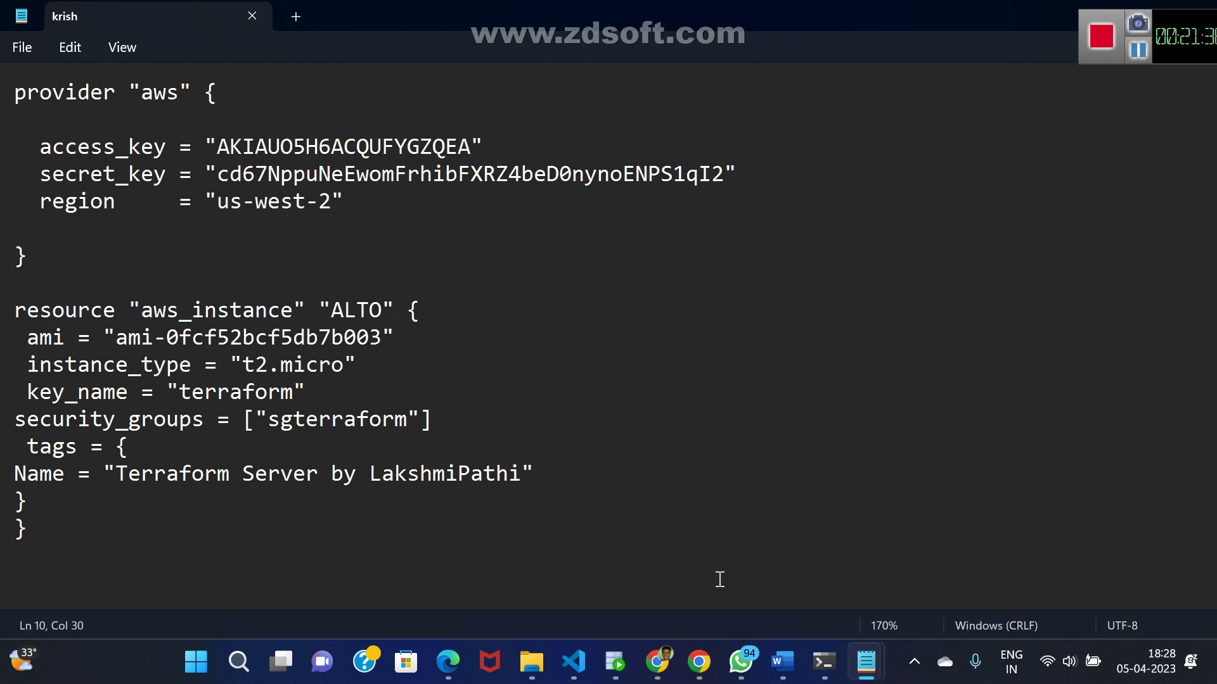
key(Down)
key(Up)
key(Up)
key(Return)
key(Tab)
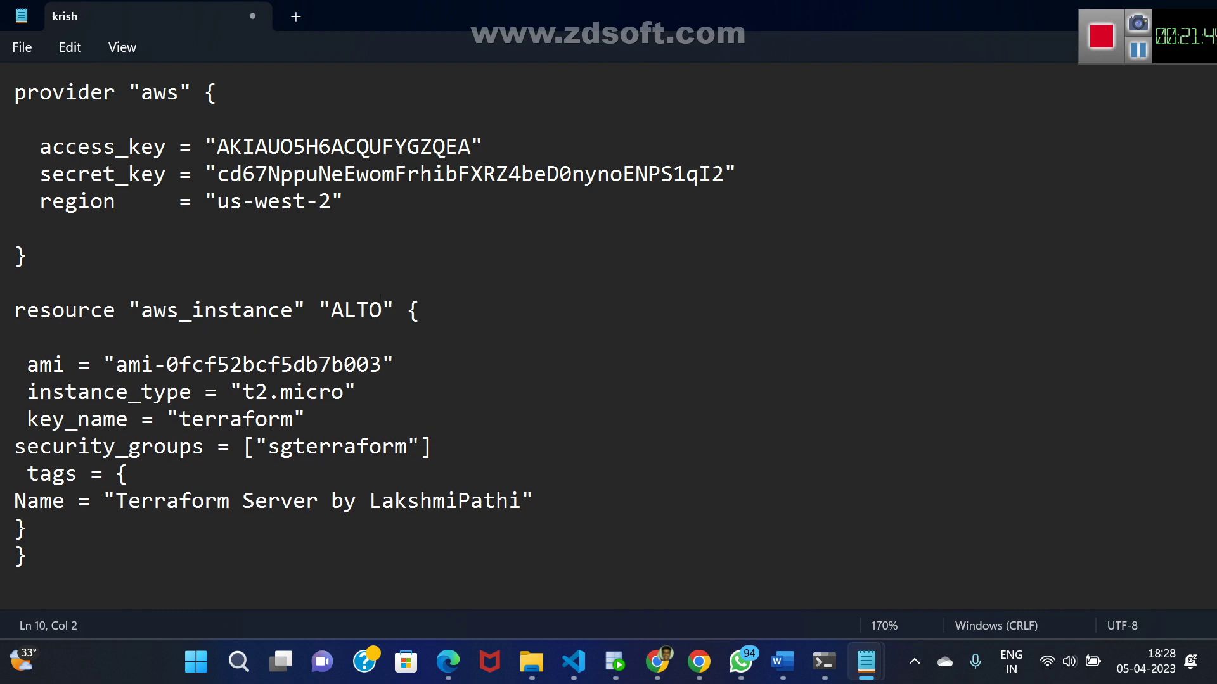
text(count=5)
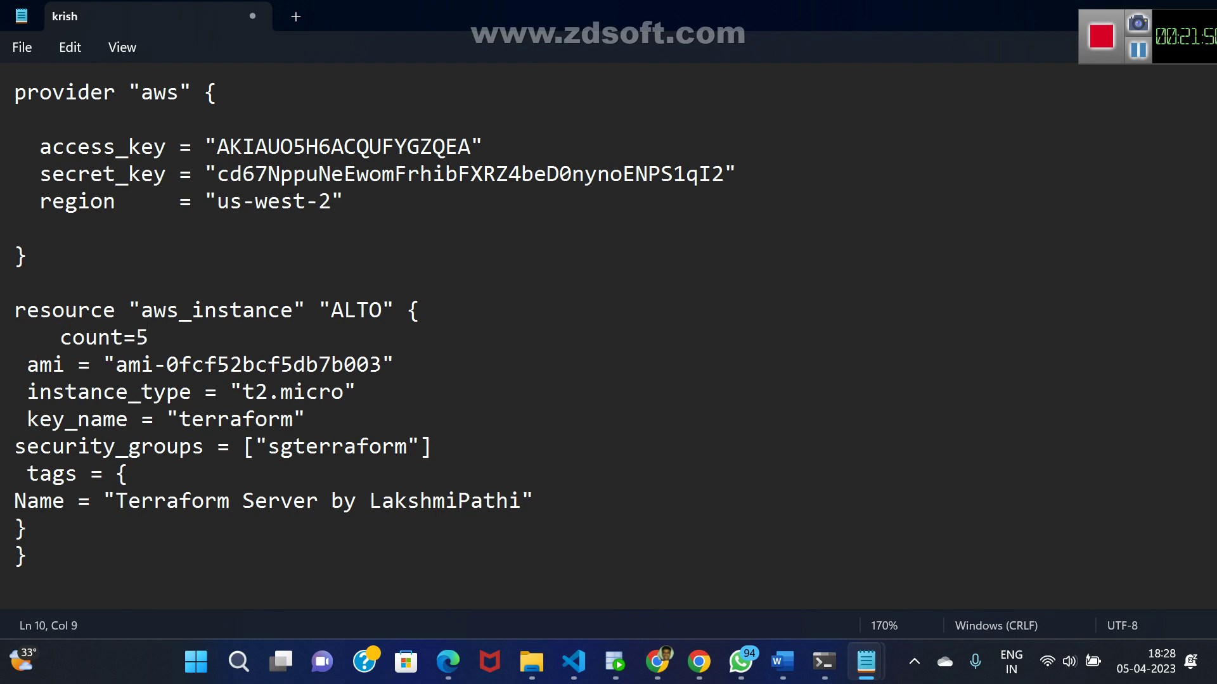
key(Left)
key(Left)
key(Right)
key(Left)
key(Left)
key(Left)
- Append :${count.index+1} to the Name tag value and save the file
key(Down)
key(Down)
key(Down)
key(Down)
key(Down)
key(Down)
key(Right)
key(Right)
key(Right)
key(Right)
key(Right)
key(Right)
key(Right)
key(Right)
key(Right)
key(Right)
key(Right)
key(Right)
key(Right)
key(Right)
key(Right)
key(Right)
key(Right)
key(Right)
key(Right)
key(Right)
key(Right)
key(Right)
key(Right)
text(:)
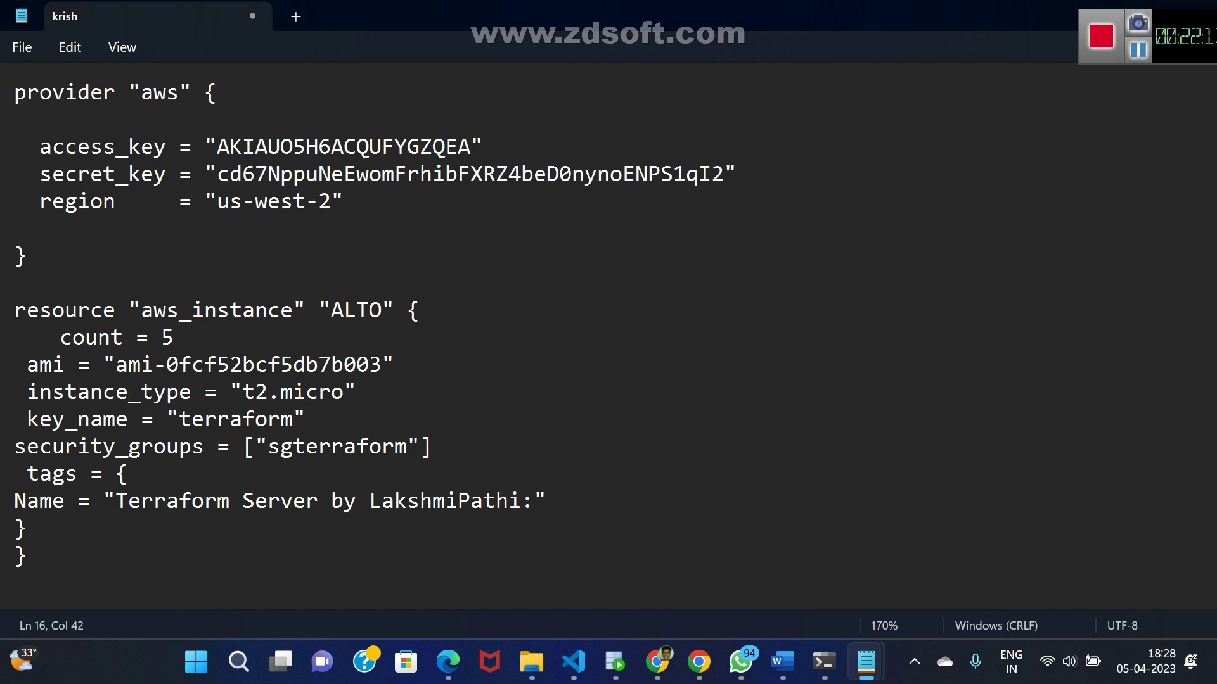
text(${)
text(count.inde)
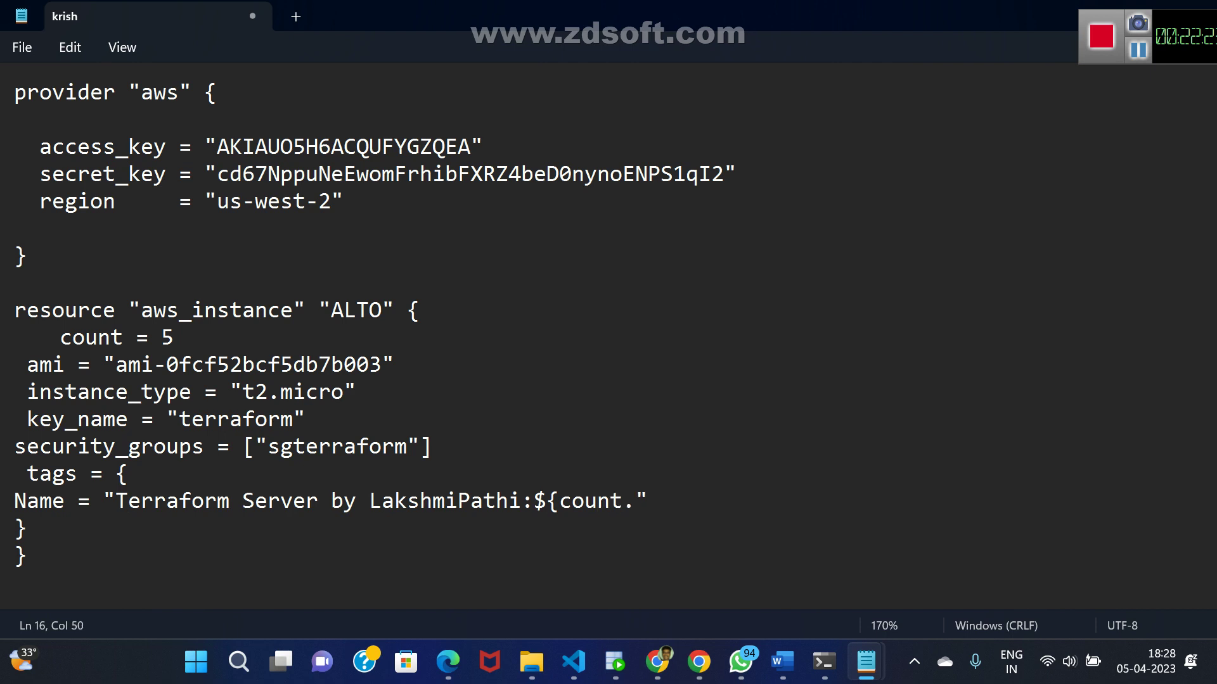
text(x+1)
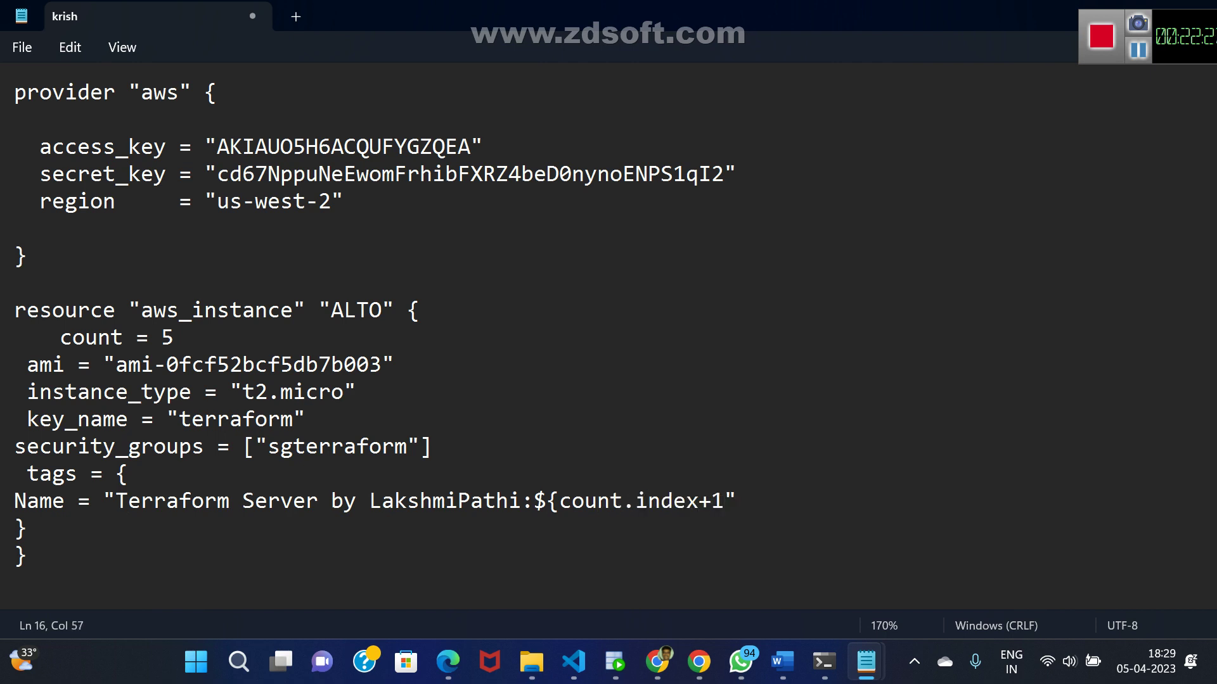
text(})
drag(60, 339, 177, 337)
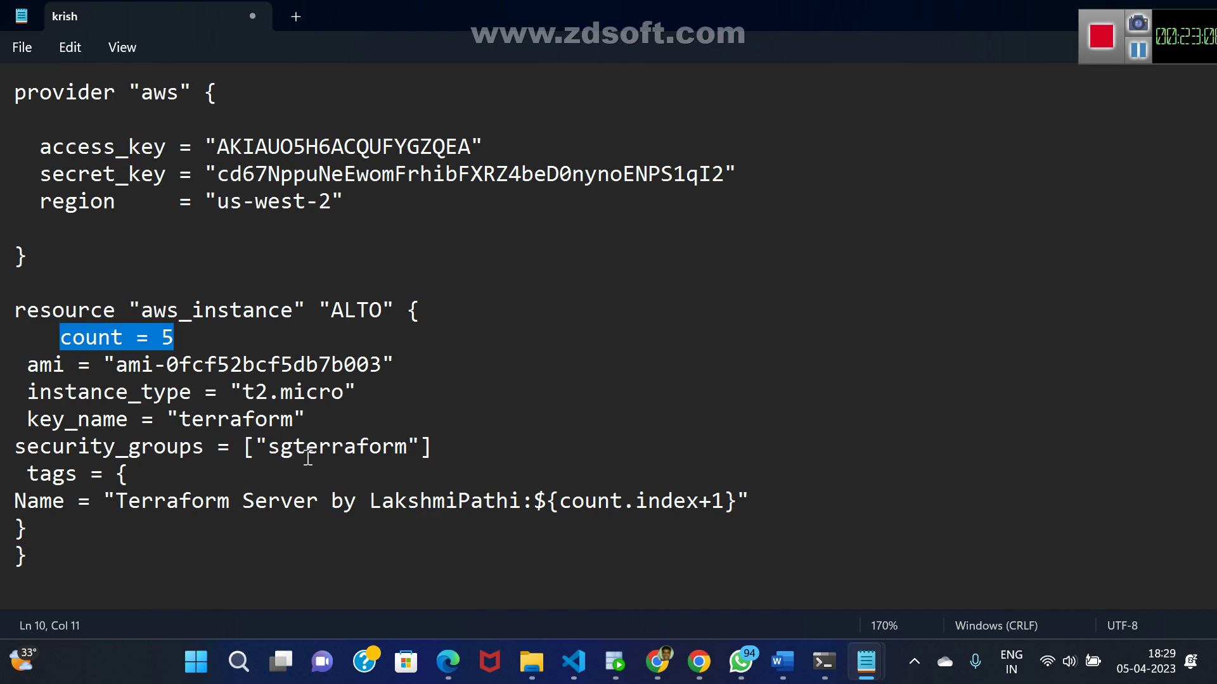
key(ctrl+s)
key(alt+Tab)
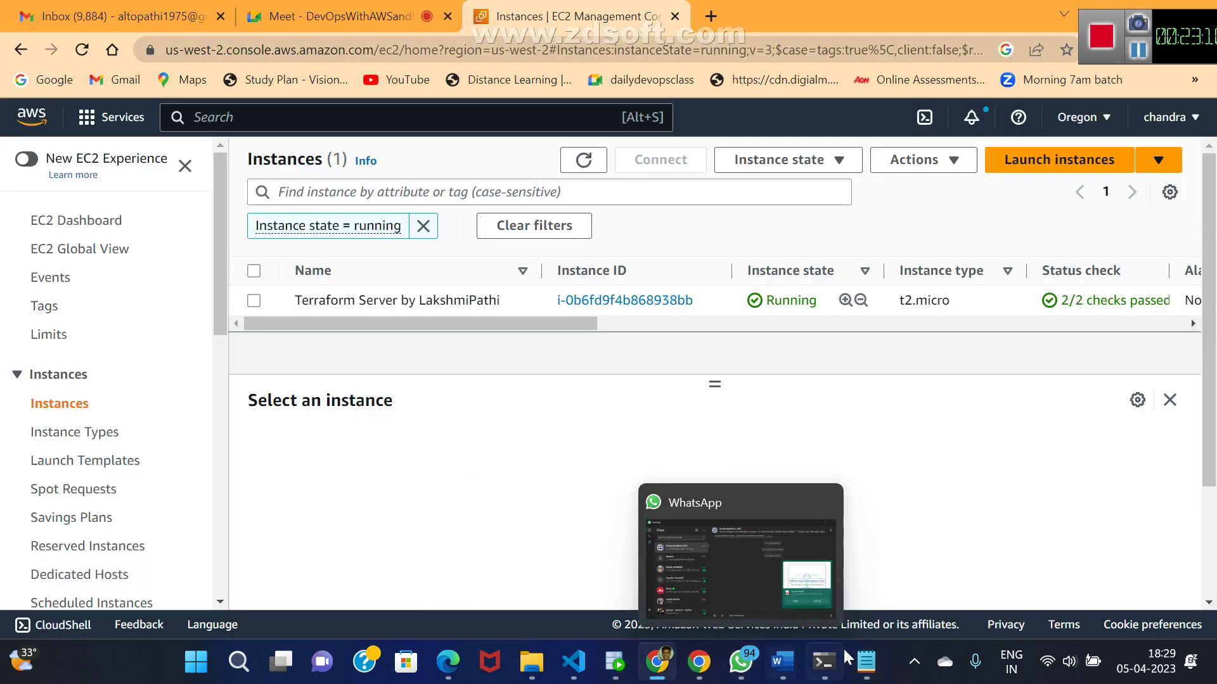
- Rerun terraform apply with yes, adding ALTO[1] through ALTO[4] and changing the existing instance
click(825, 670)
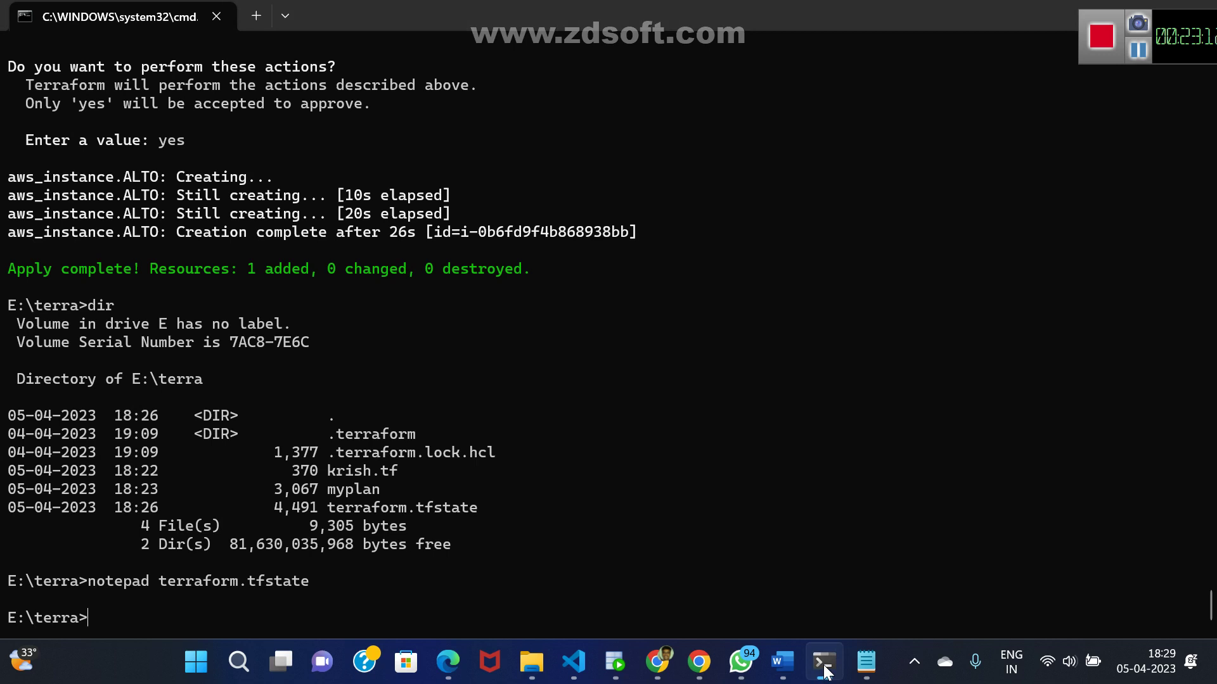
key(Up)
key(Up)
key(Up)
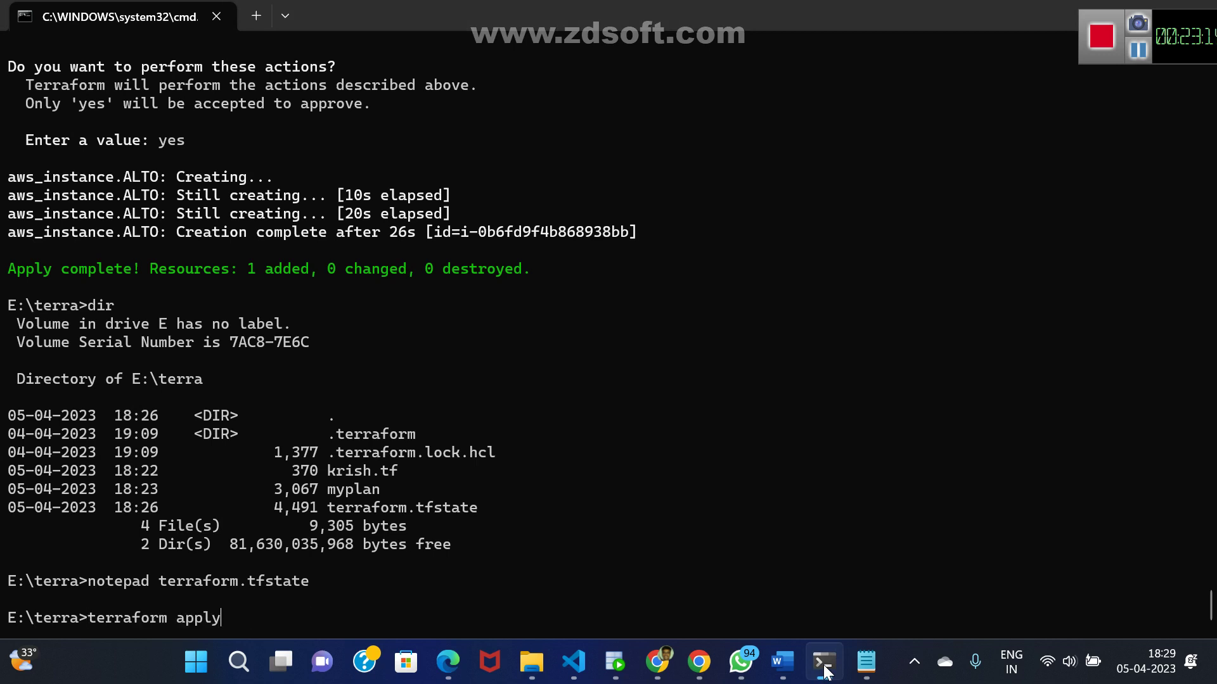
key(Return)
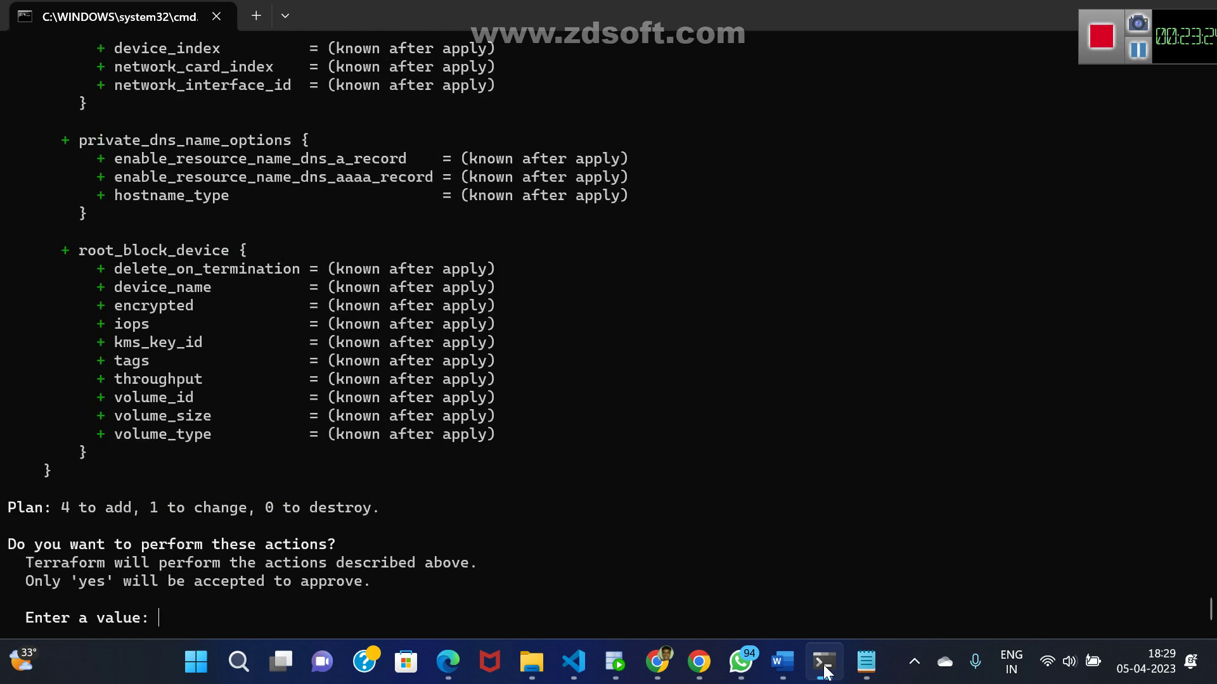
text(yes)
key(Return)
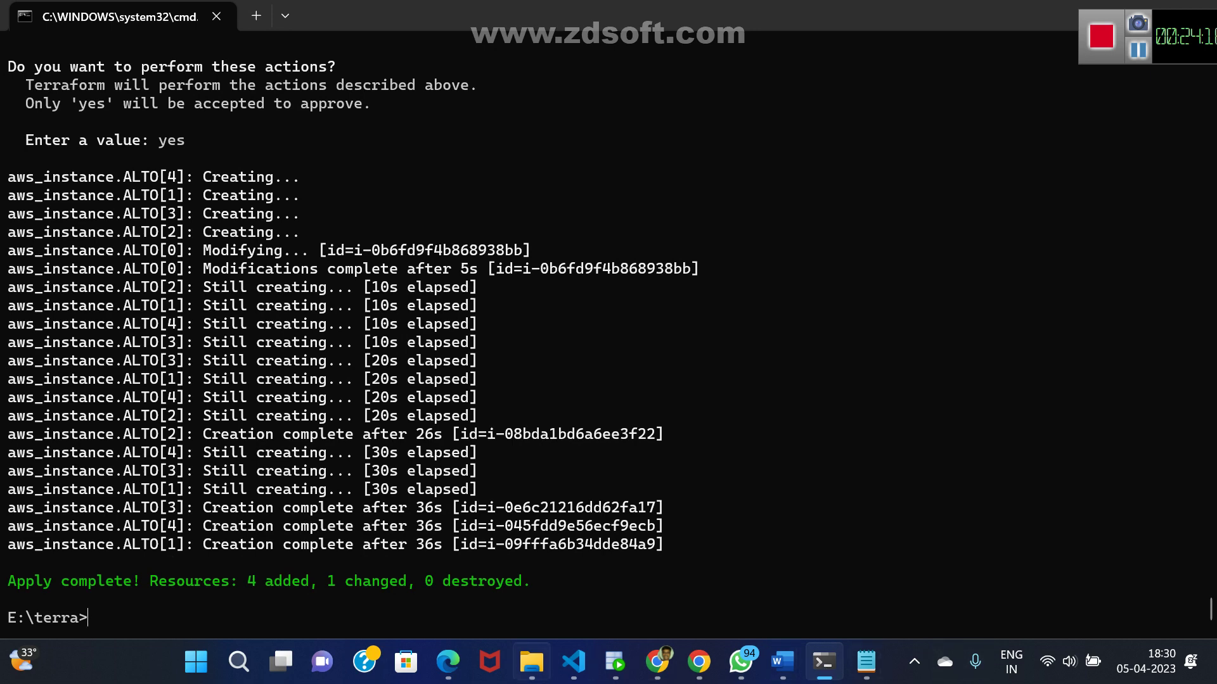
- Refresh the EC2 Instances list and enlarge it to show all five numbered t2.micro servers running
click(657, 662)
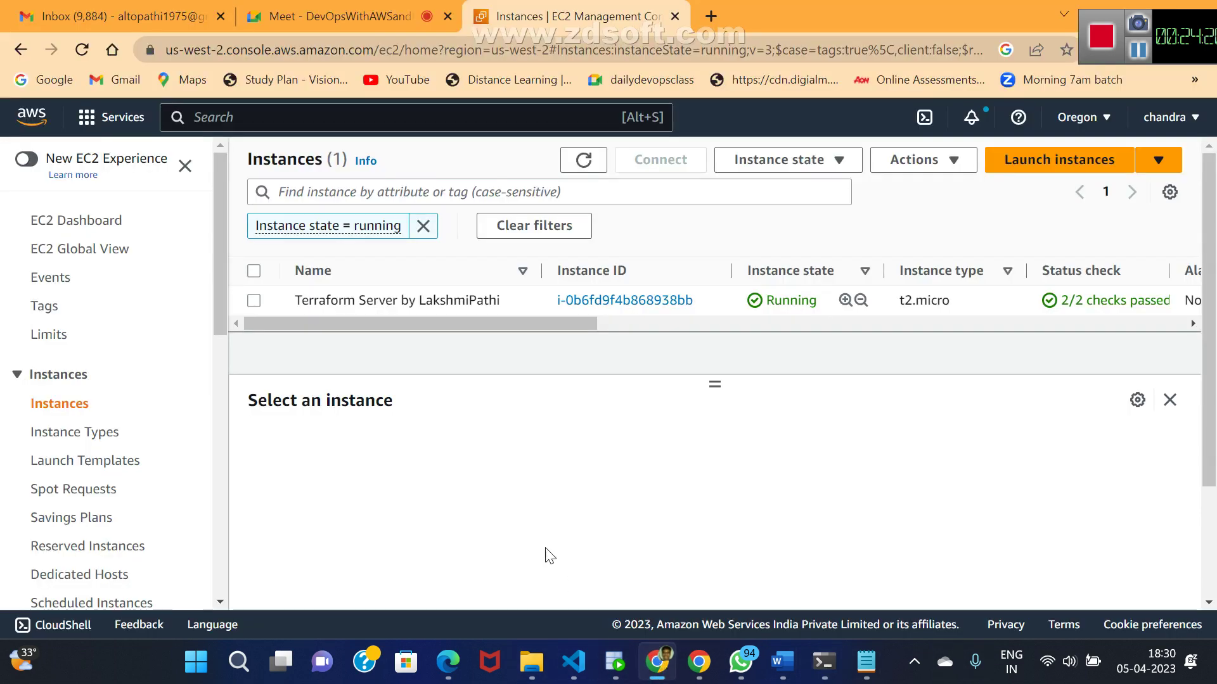
click(583, 161)
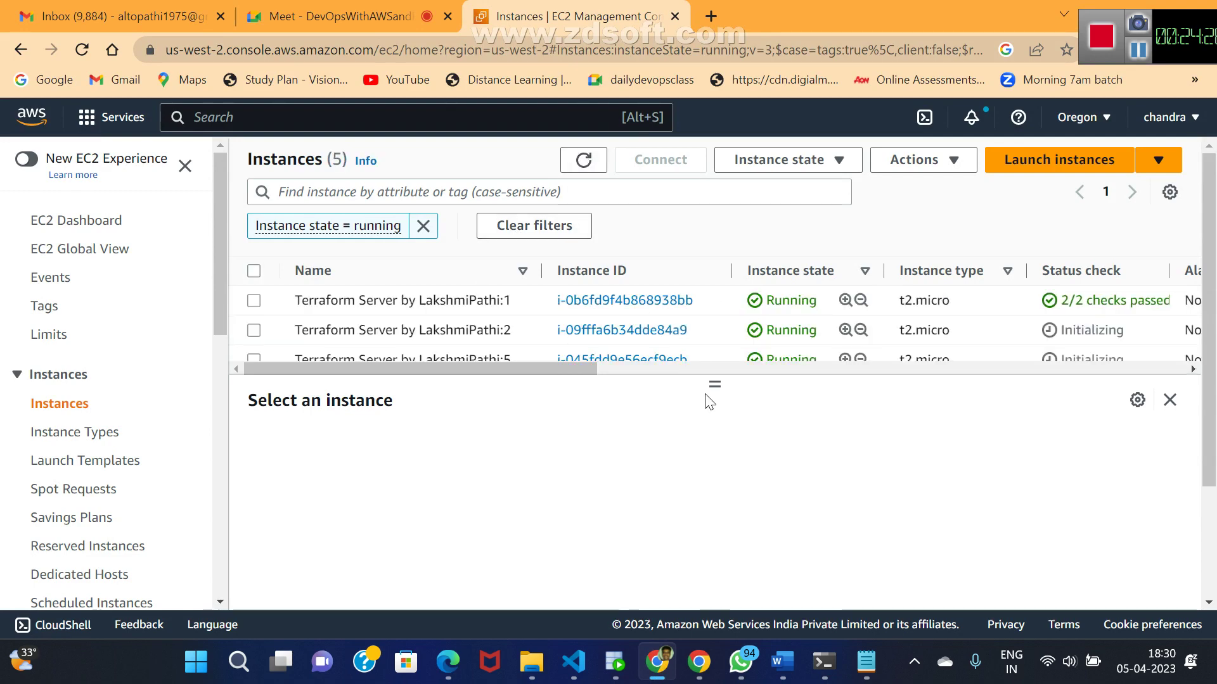
drag(714, 386, 713, 478)
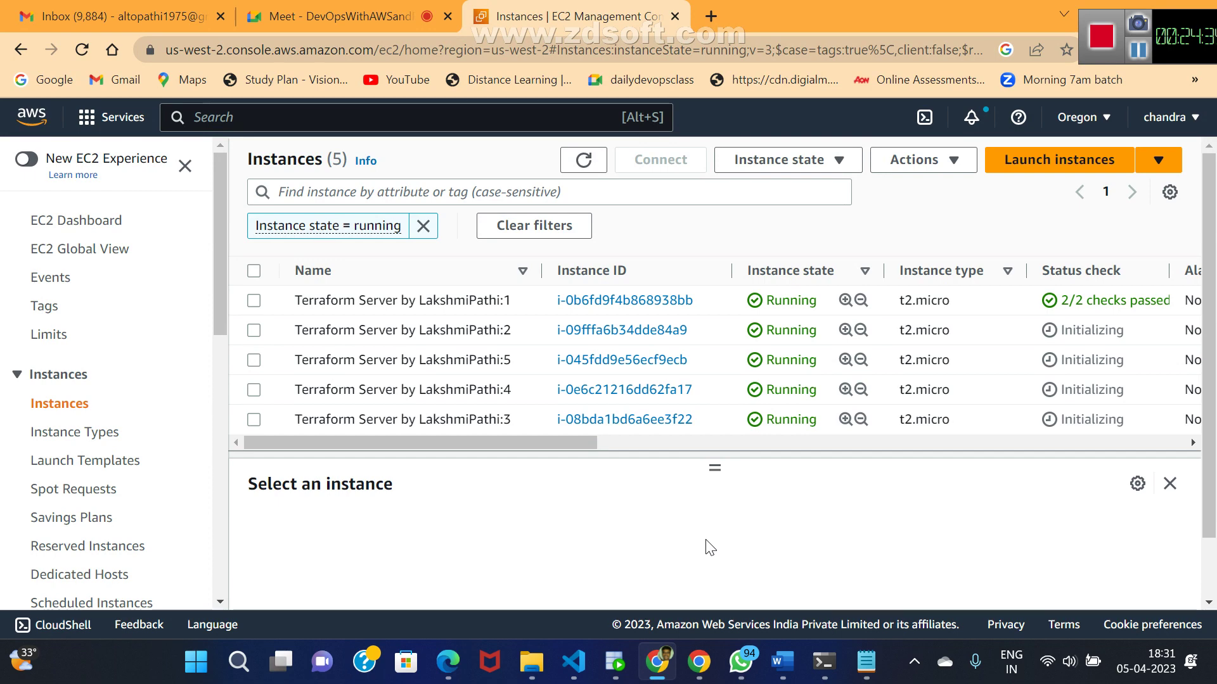
mouse_move(519, 302)
mouse_move(505, 422)
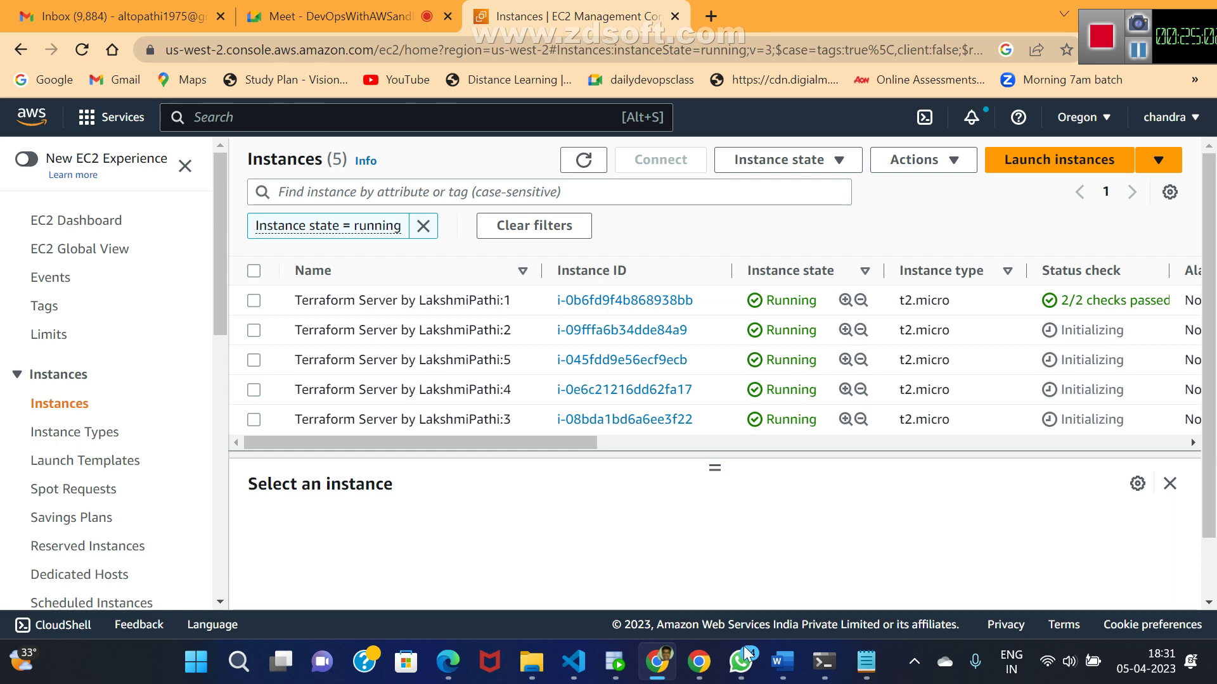
click(826, 667)
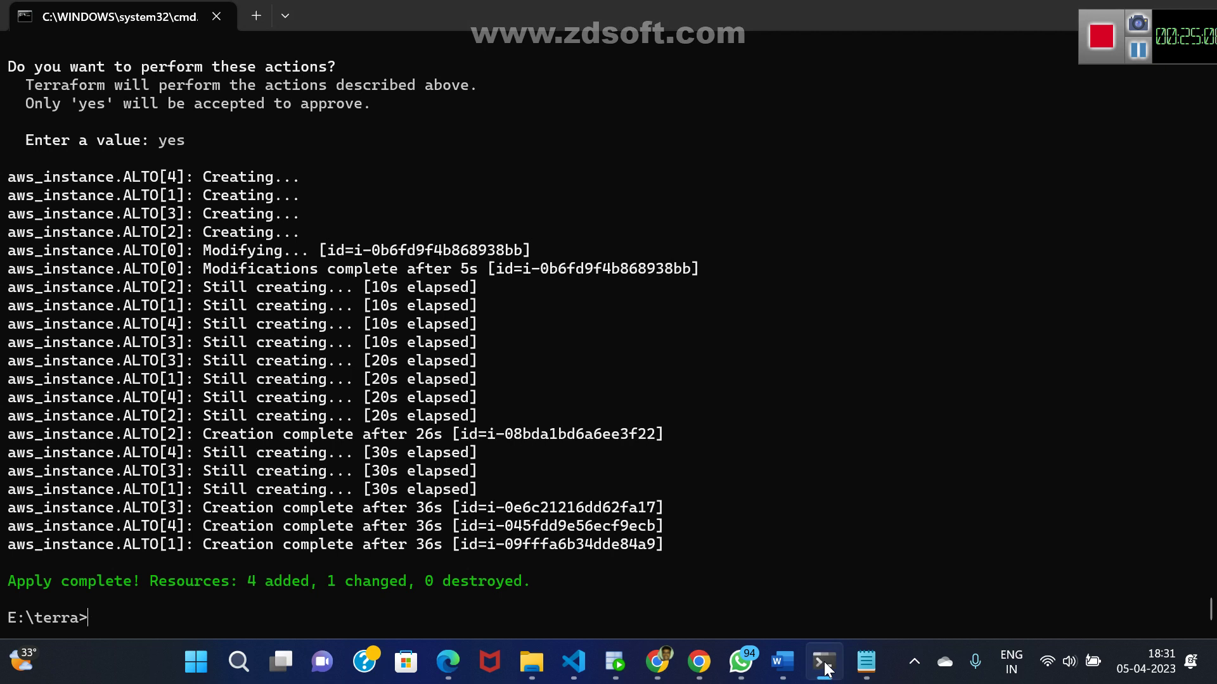
- In the krish Terraform file, change the Name tag's count.index+1 to ${count.index+2} and save
mouse_move(671, 670)
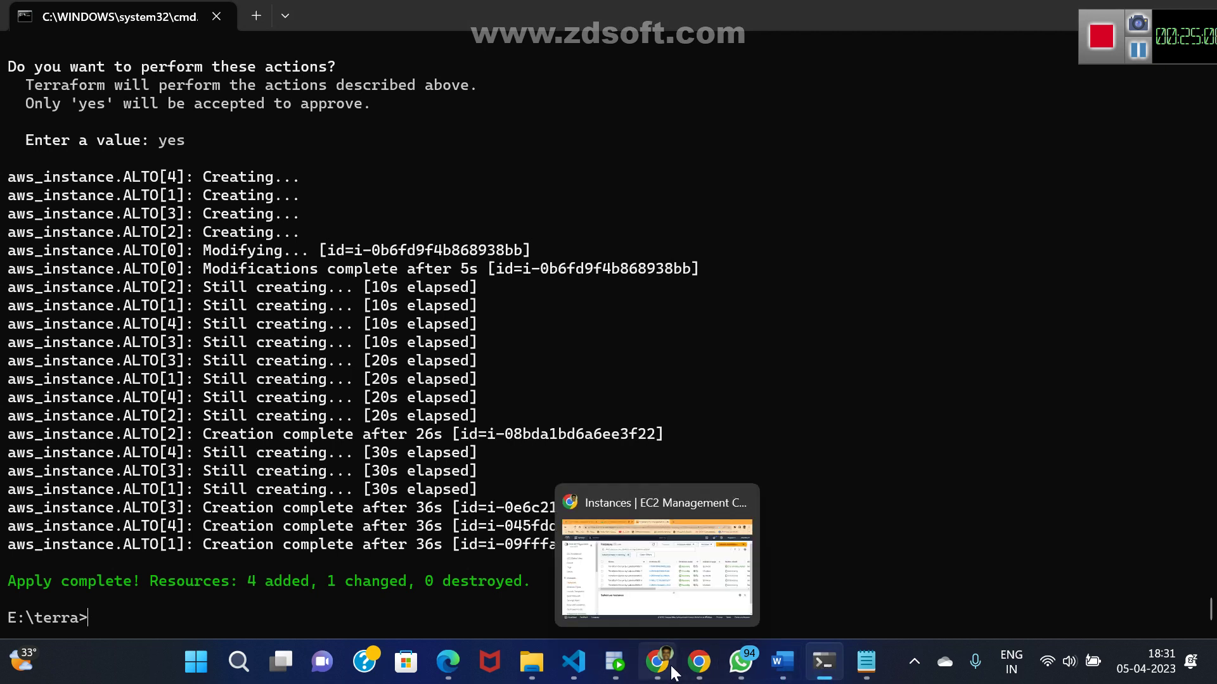
mouse_move(866, 665)
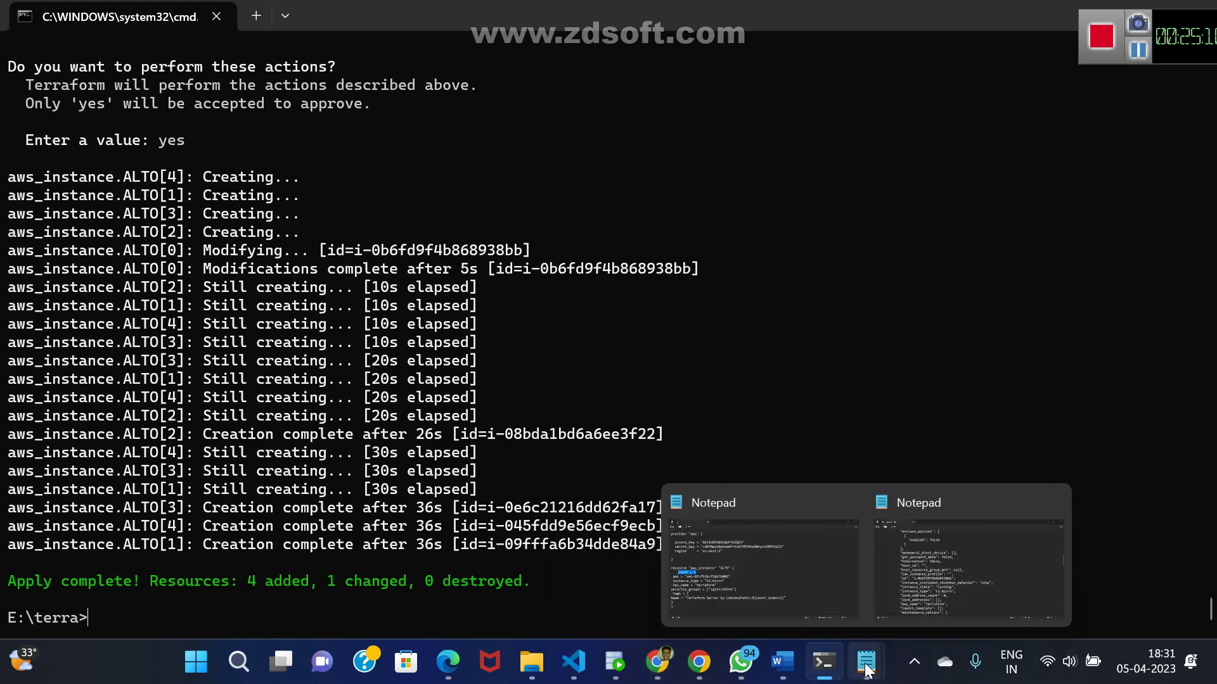
click(810, 600)
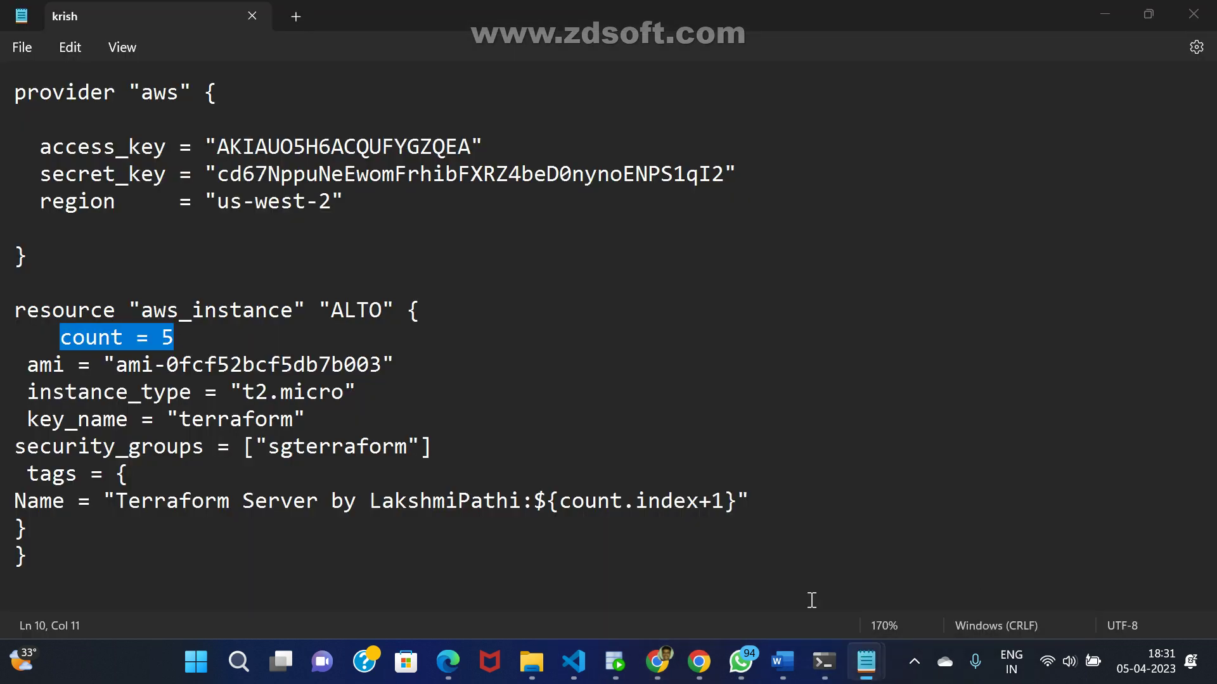
key(Down)
key(Down)
key(Down)
key(Down)
key(Down)
key(Down)
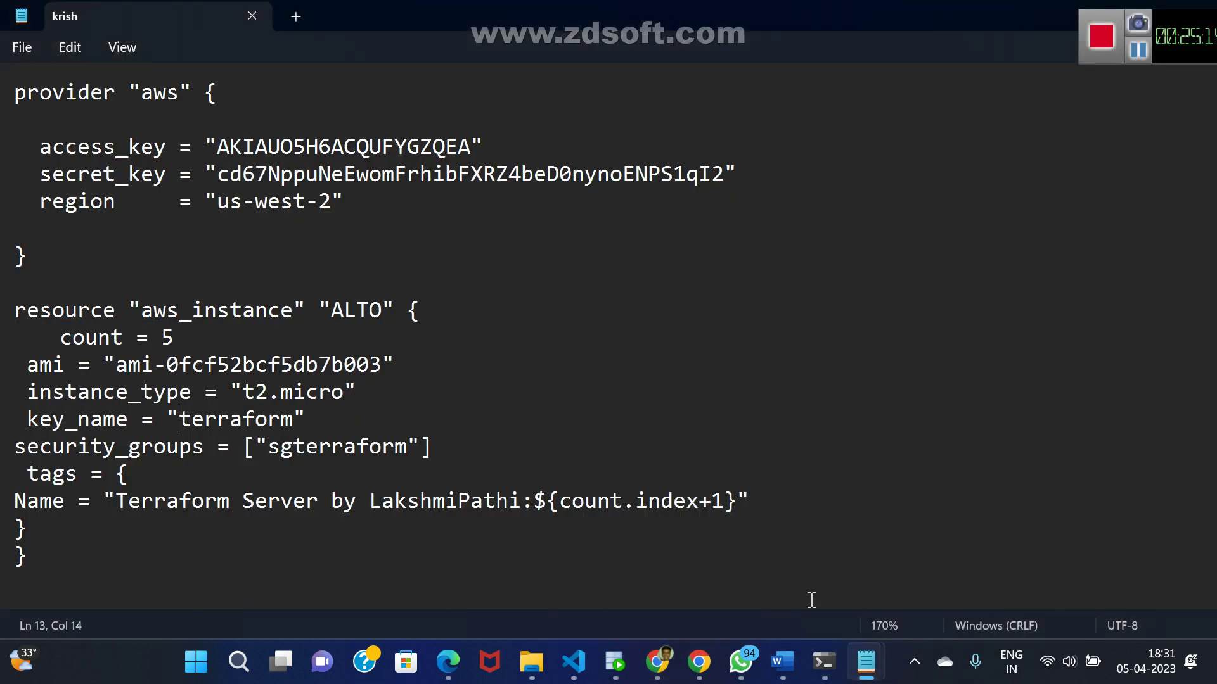
key(Right)
key(Right)
key(Right)
key(Right)
key(Right)
key(Right)
key(Right)
key(Right)
key(Right)
key(Right)
key(Right)
key(Right)
key(Right)
key(Right)
key(Right)
key(Right)
key(Right)
key(Right)
key(Right)
key(Right)
key(Right)
key(Right)
key(Right)
key(Right)
key(Right)
key(Delete)
text(2)
key(ctrl+s)
- Run terraform apply --auto-approve, which reports 0 added, 5 changed, 0 destroyed
key(alt+Tab)
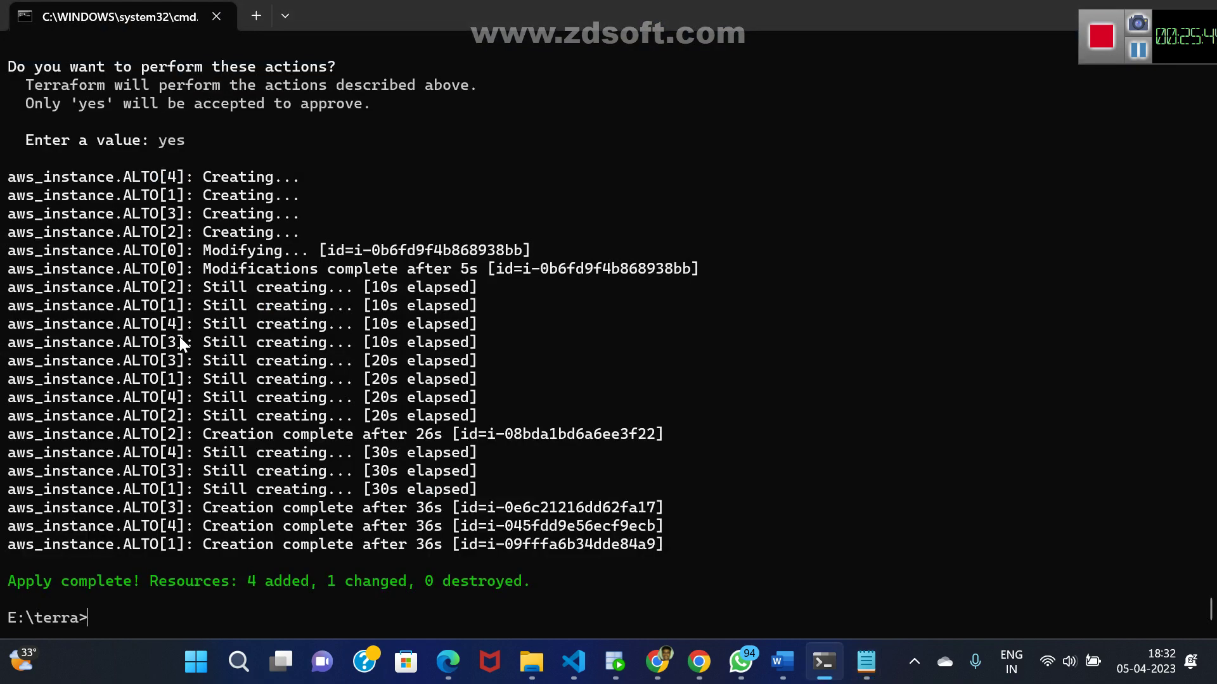
key(Up)
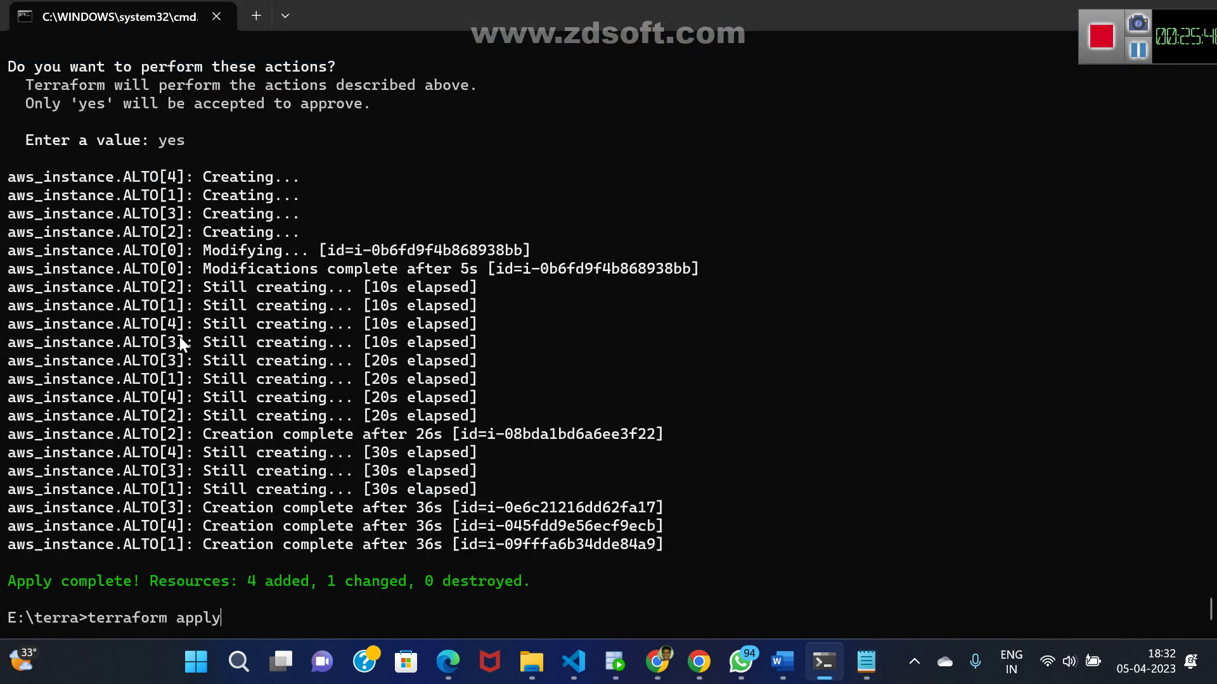
text(--auto-pp)
key(BackSpace)
key(BackSpace)
text(auto-a)
key(BackSpace)
text(pprove)
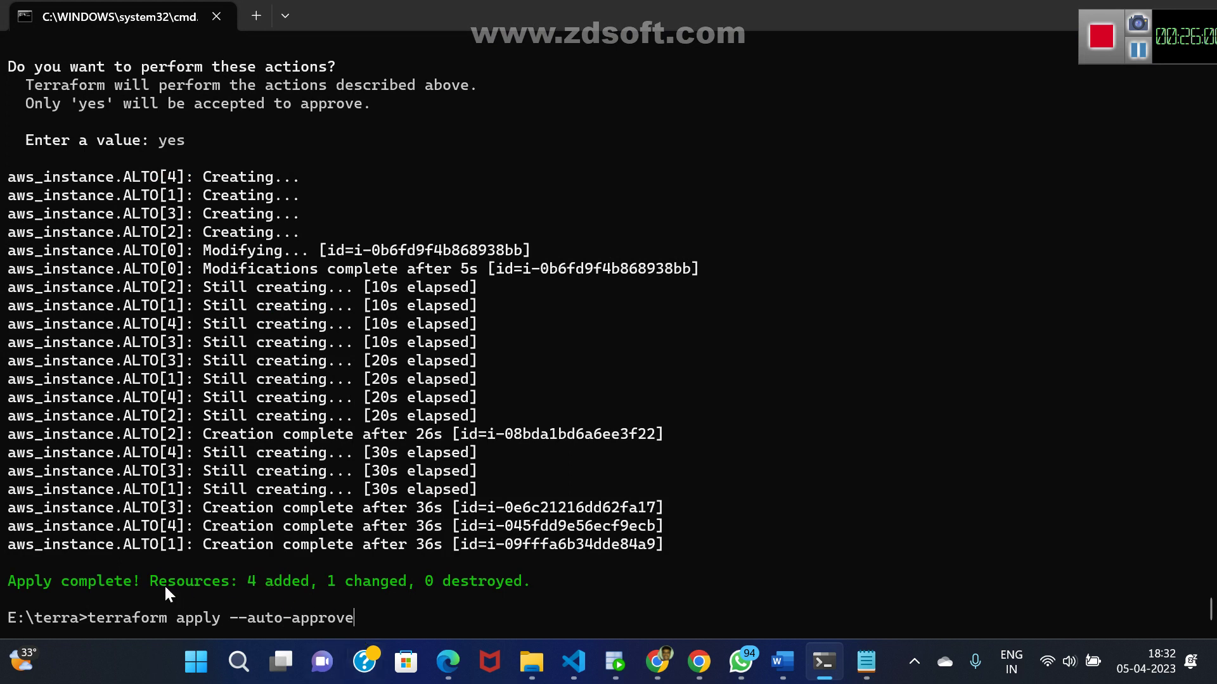
key(Return)
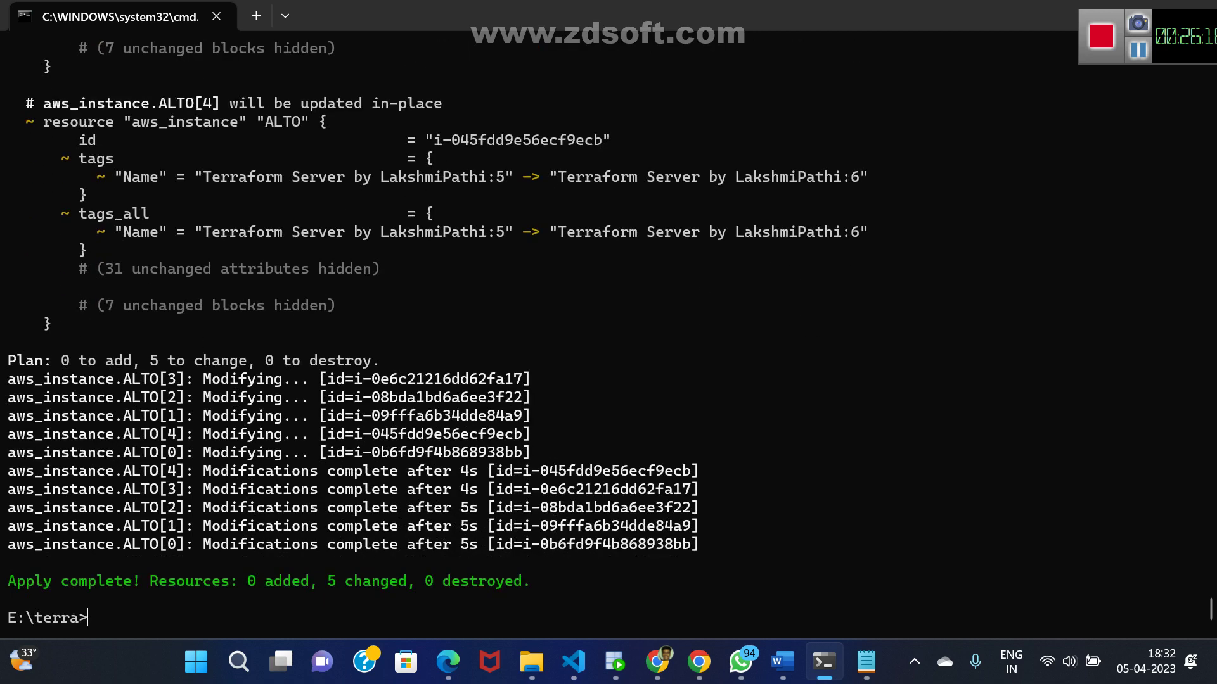
key(alt+Tab)
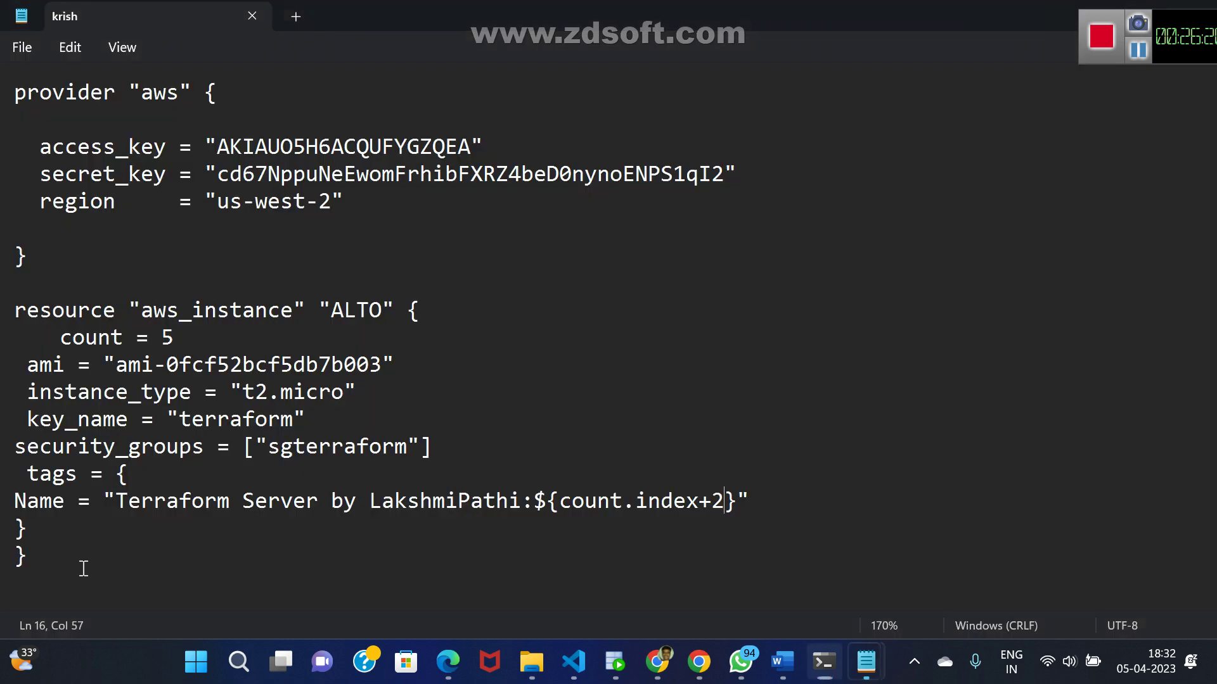
key(alt+Tab)
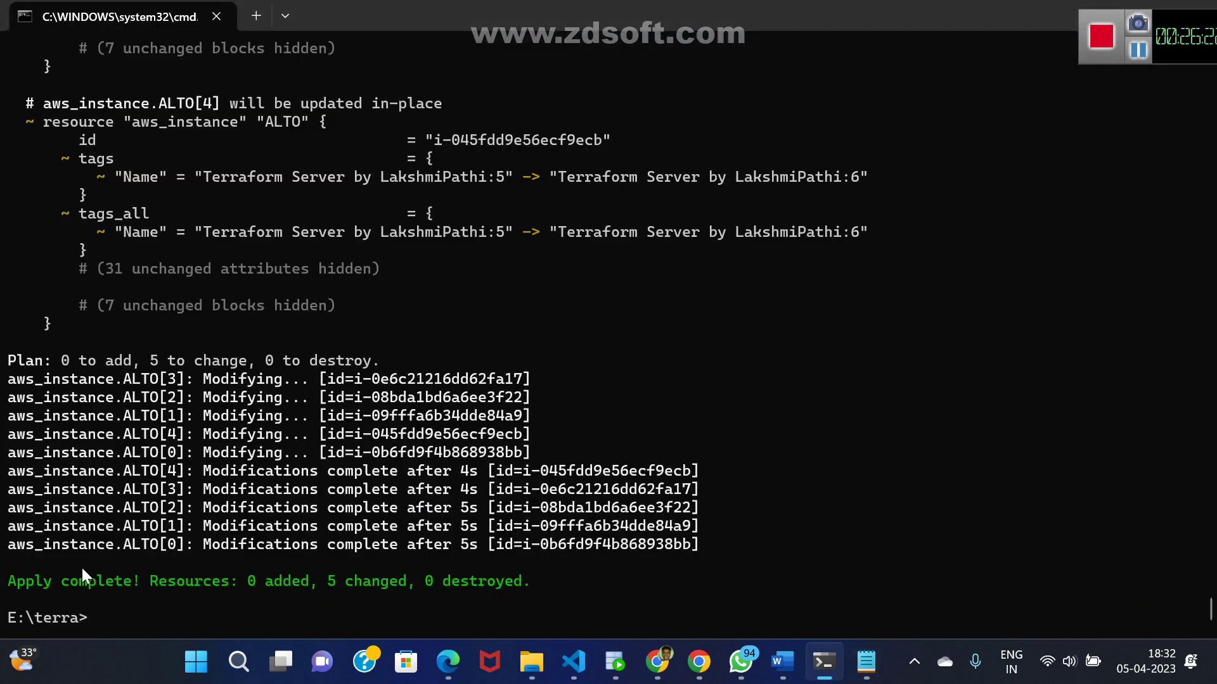
- Refresh the EC2 Instances list and clear the running-state filter to show servers 2 through 6
click(661, 667)
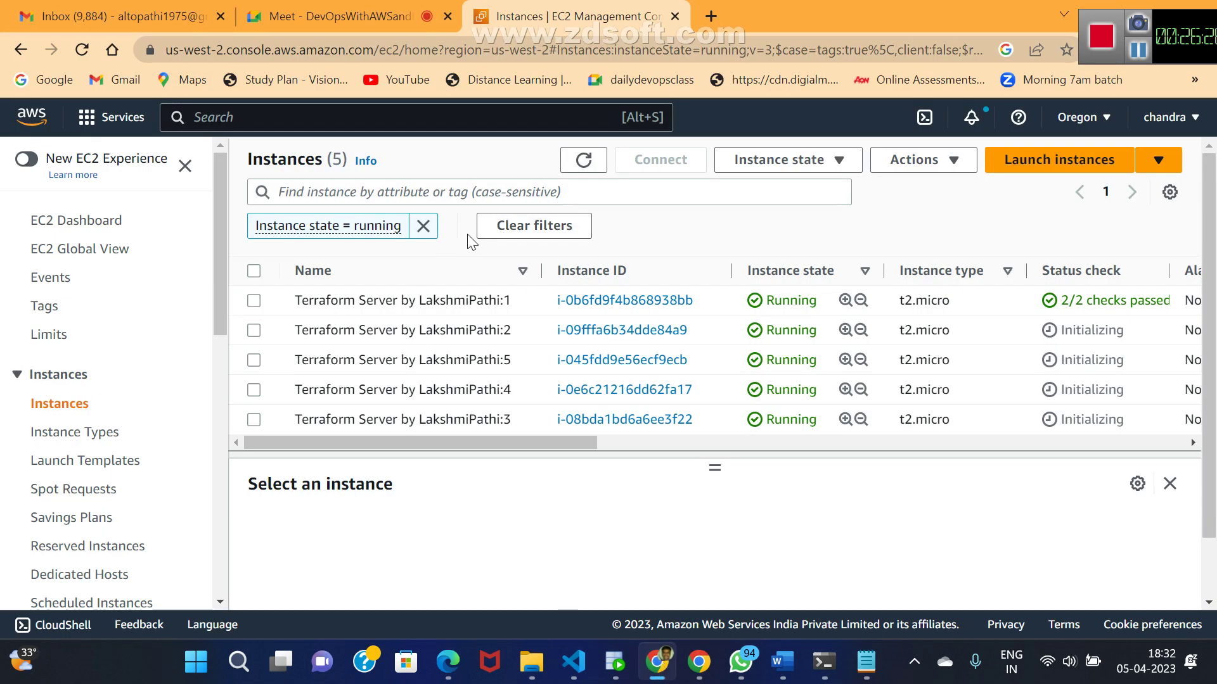
click(582, 163)
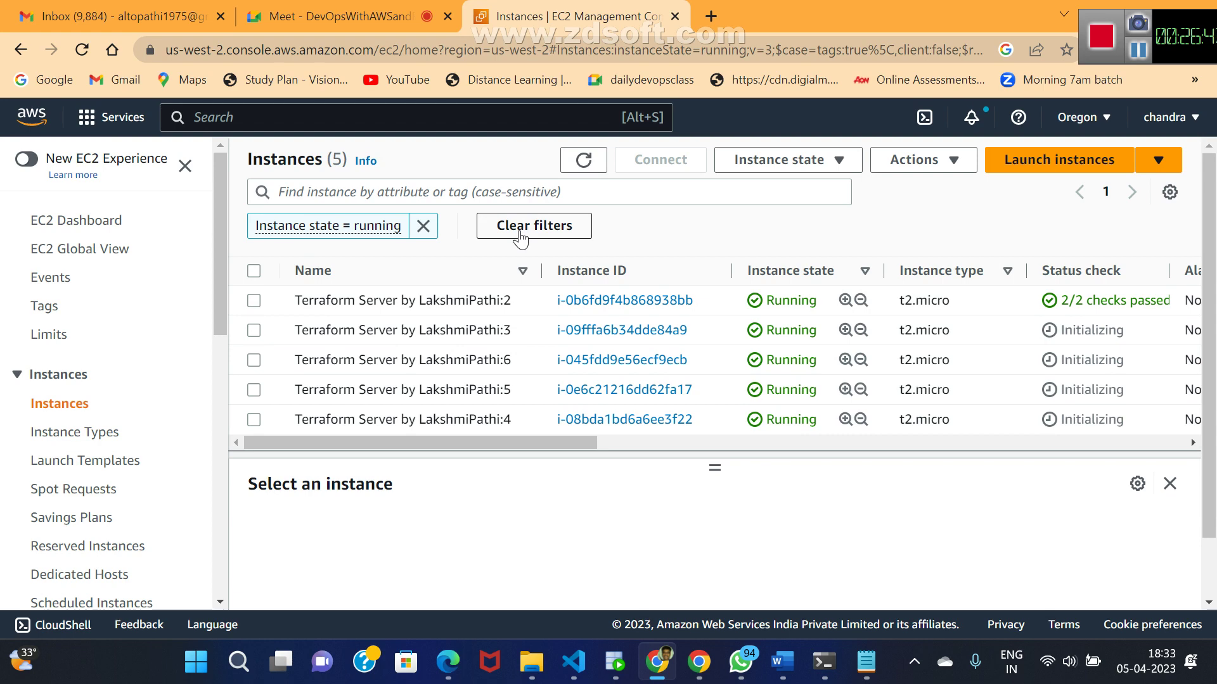
click(520, 235)
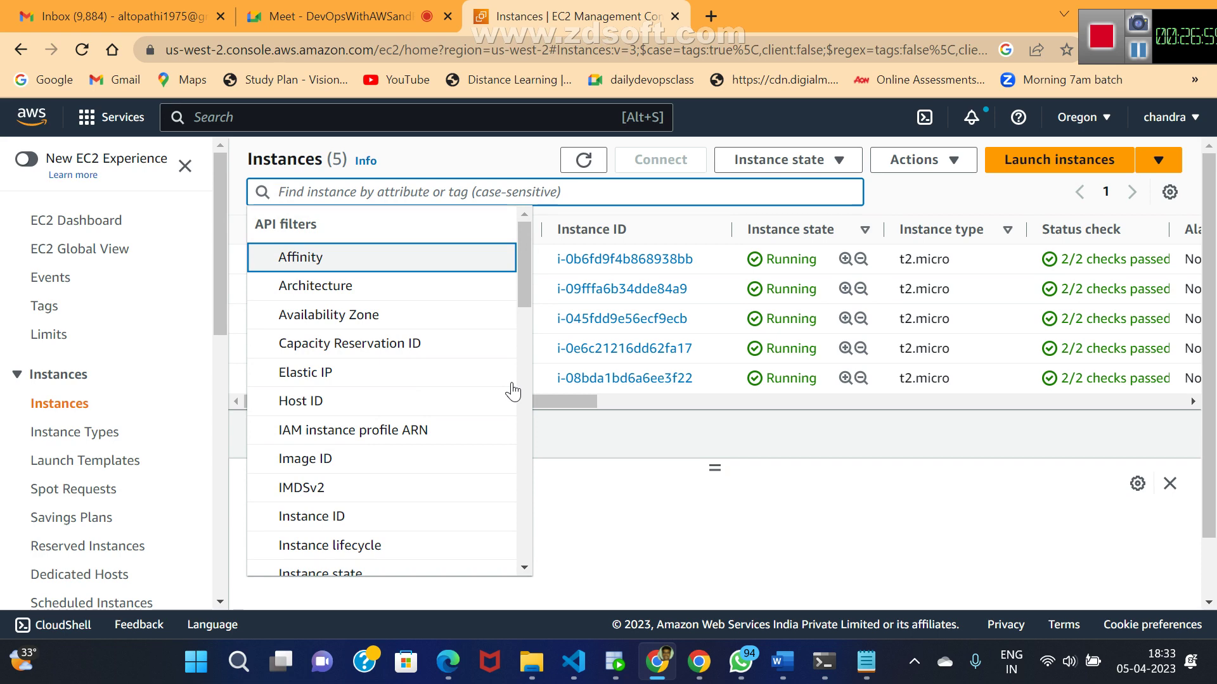
key(Escape)
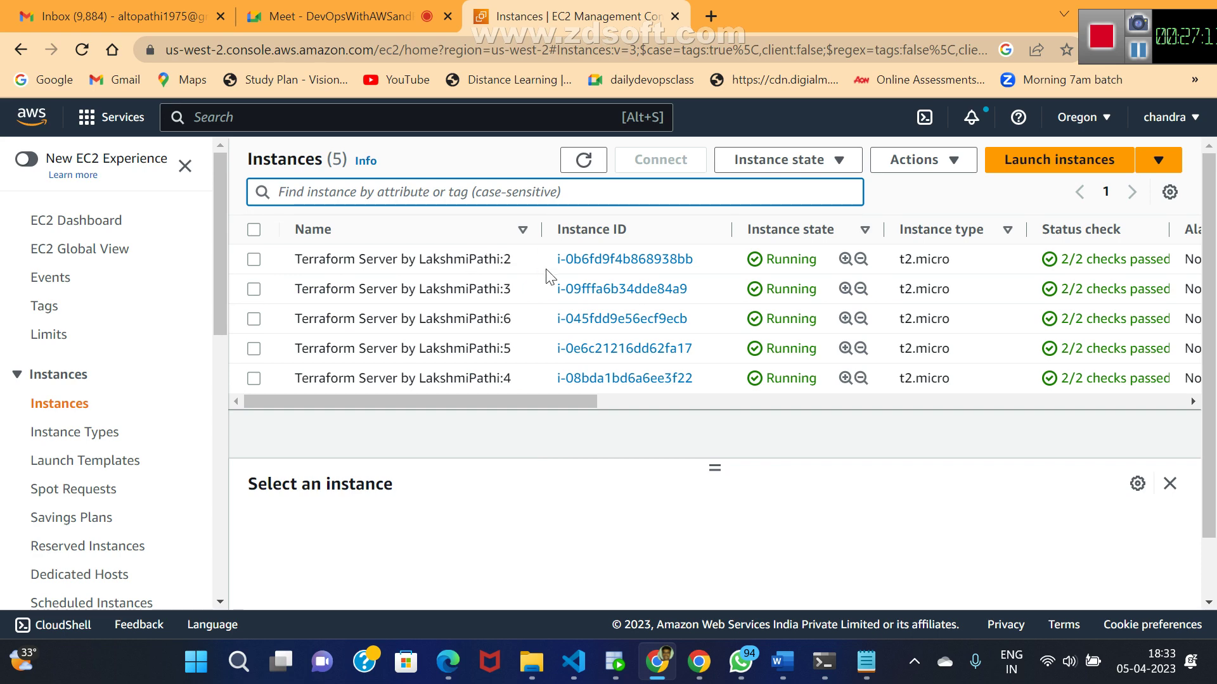
- Copy the example ssh command from Terraform Server 2's SSH client connection tab, then open File Explorer
click(585, 272)
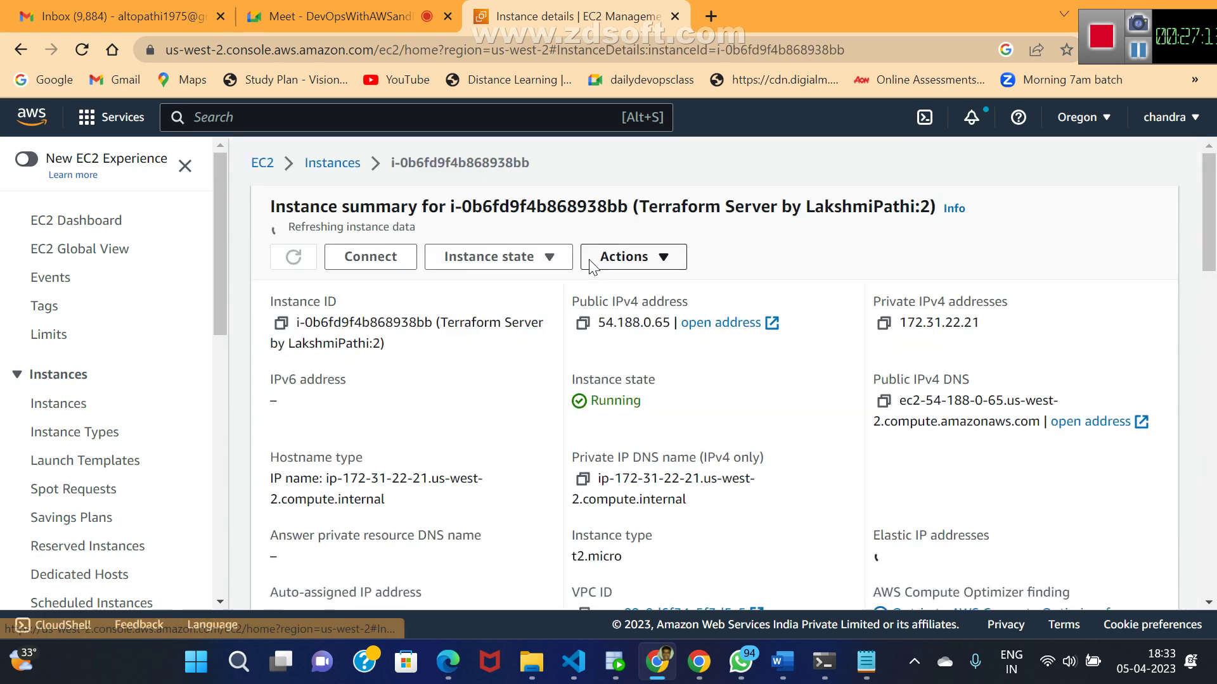
click(370, 251)
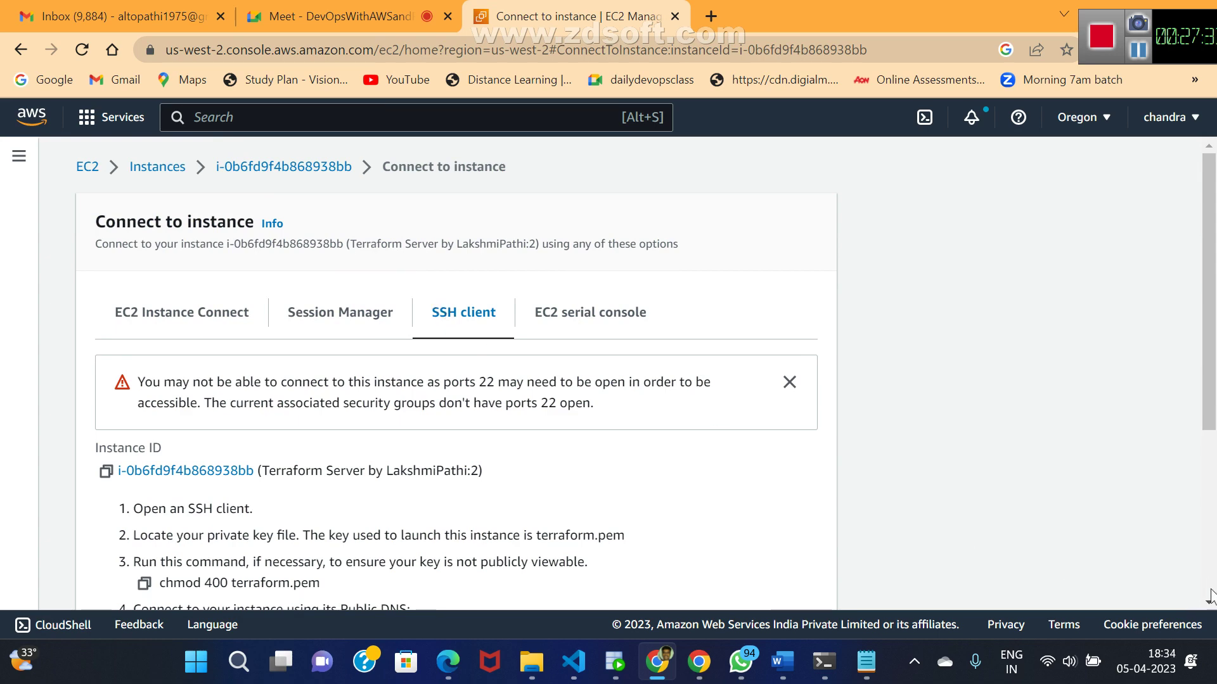
scroll(1211, 601, down, 5)
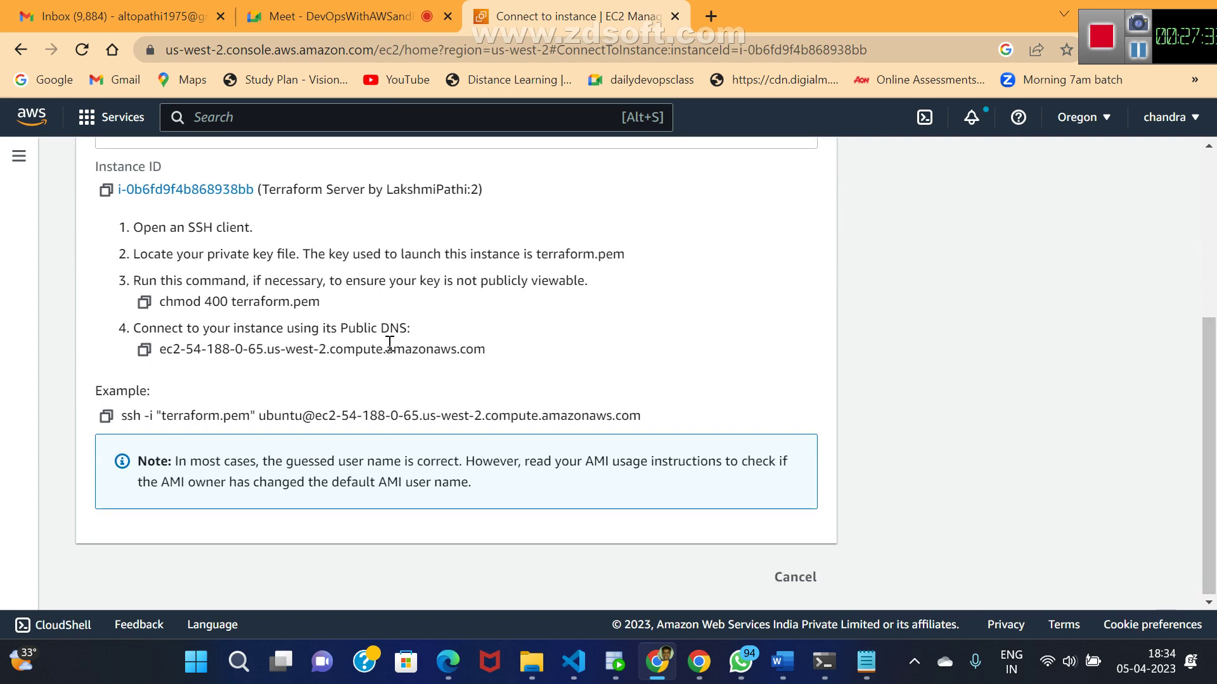
click(106, 417)
key(super+e)
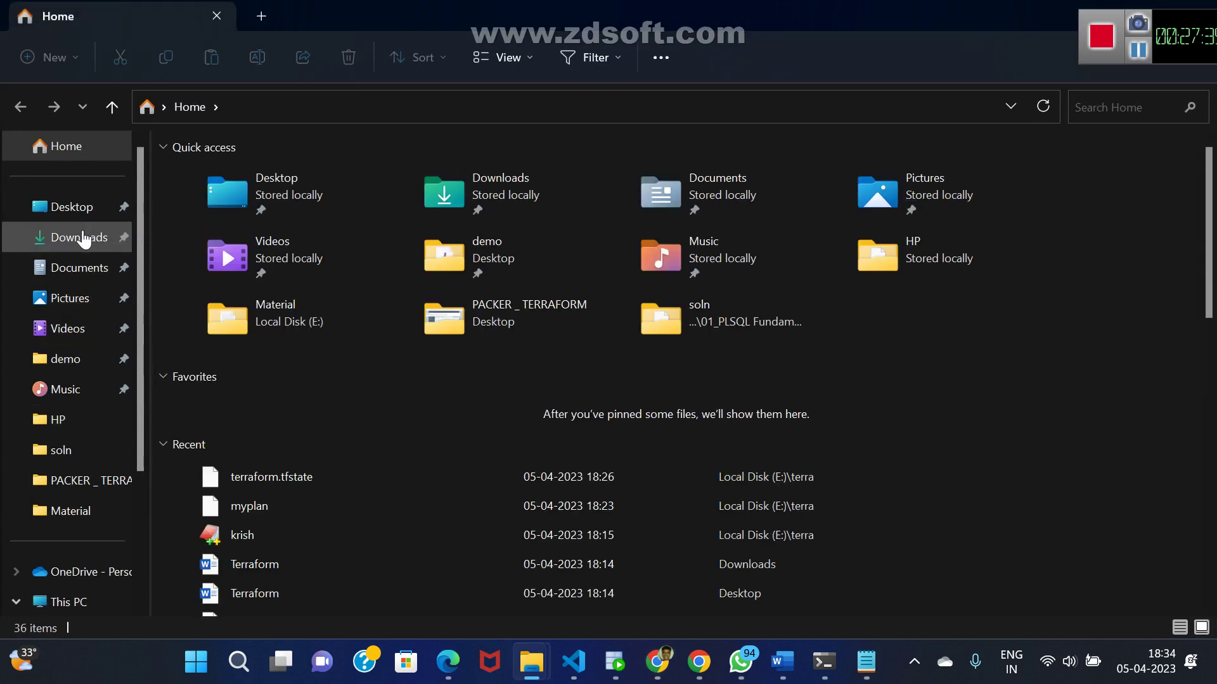
- Open a Git Bash shell in the Downloads folder
click(88, 237)
right_click(991, 408)
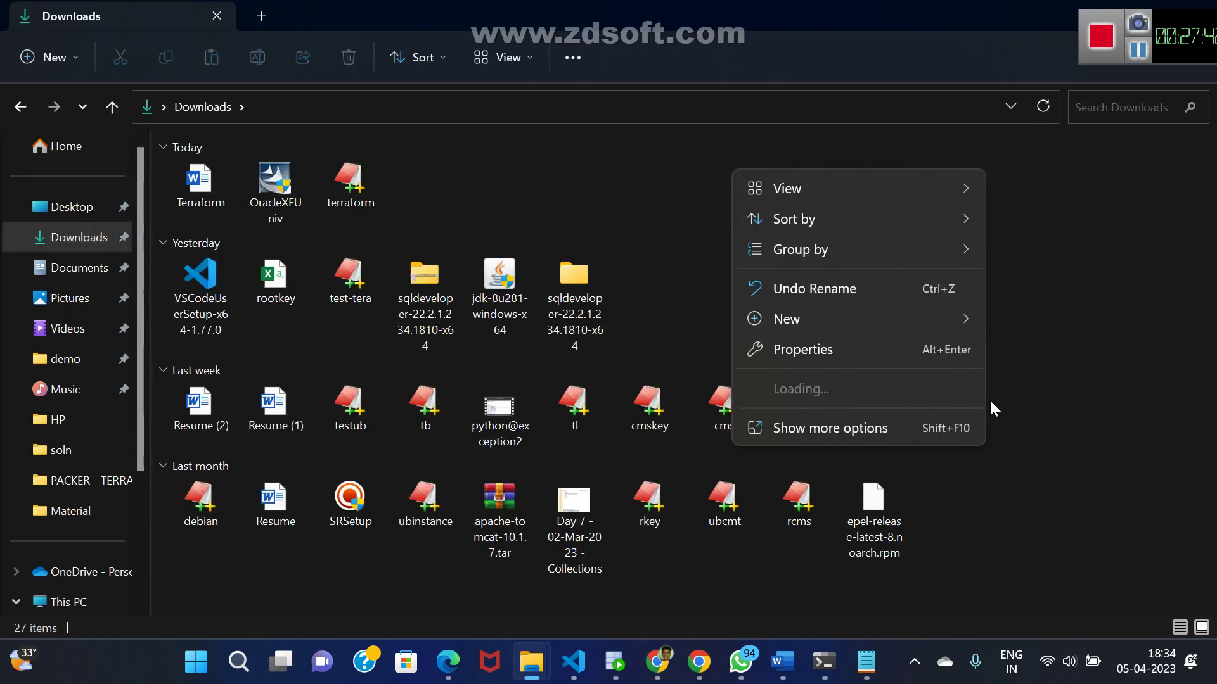
click(822, 431)
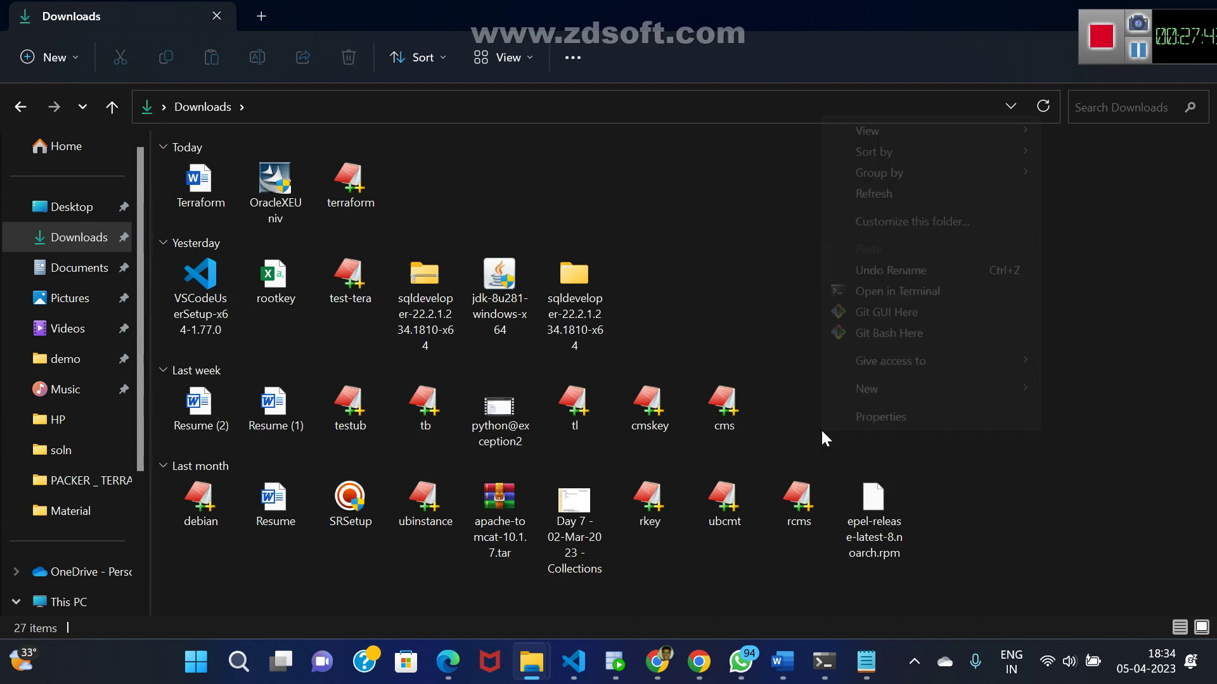
click(900, 335)
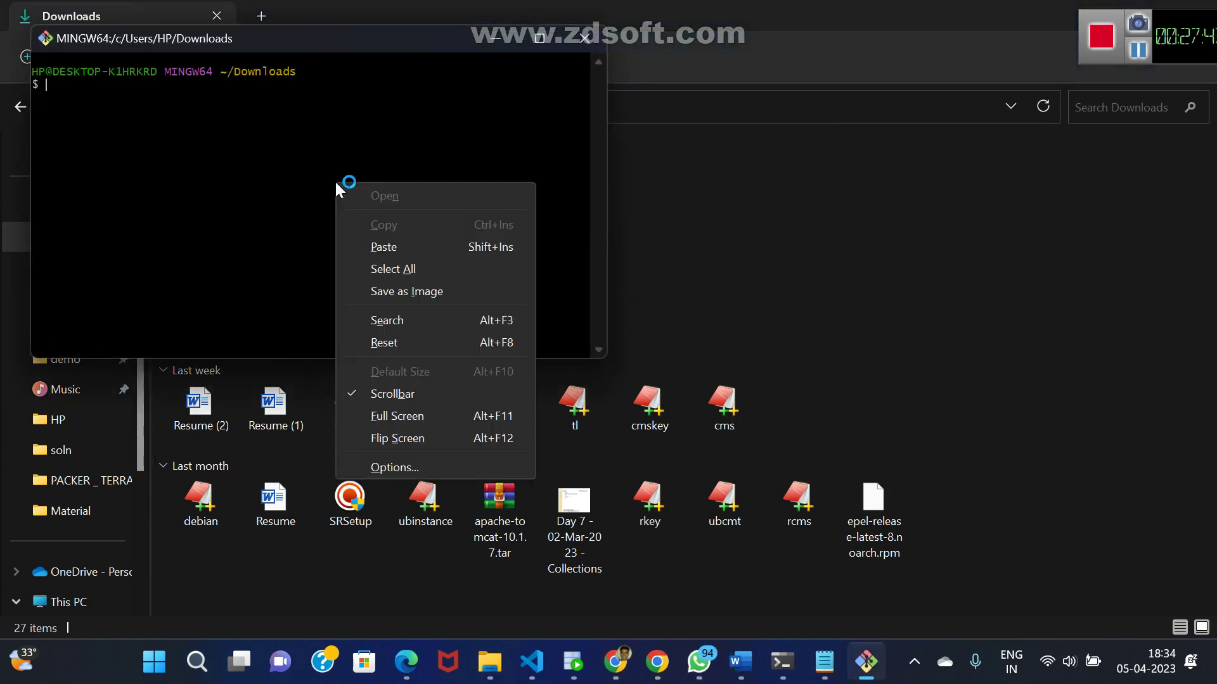
- Paste and run the copied ssh command with terraform.pem, which times out on port 22
click(402, 247)
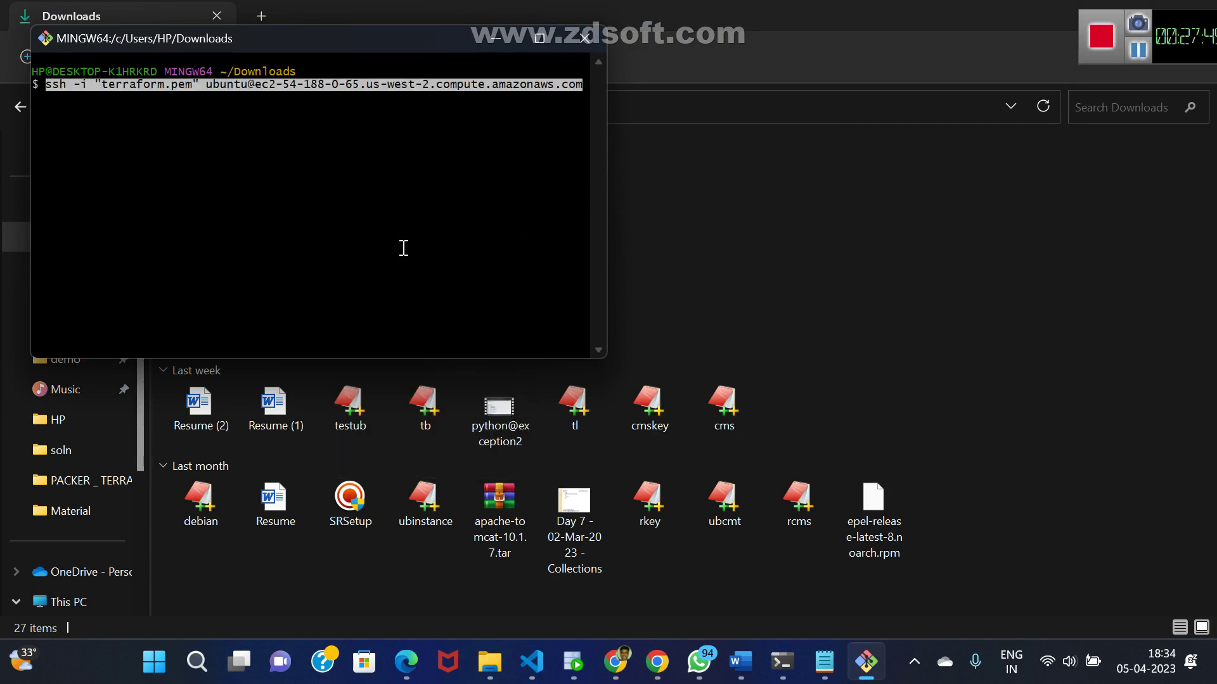
key(Return)
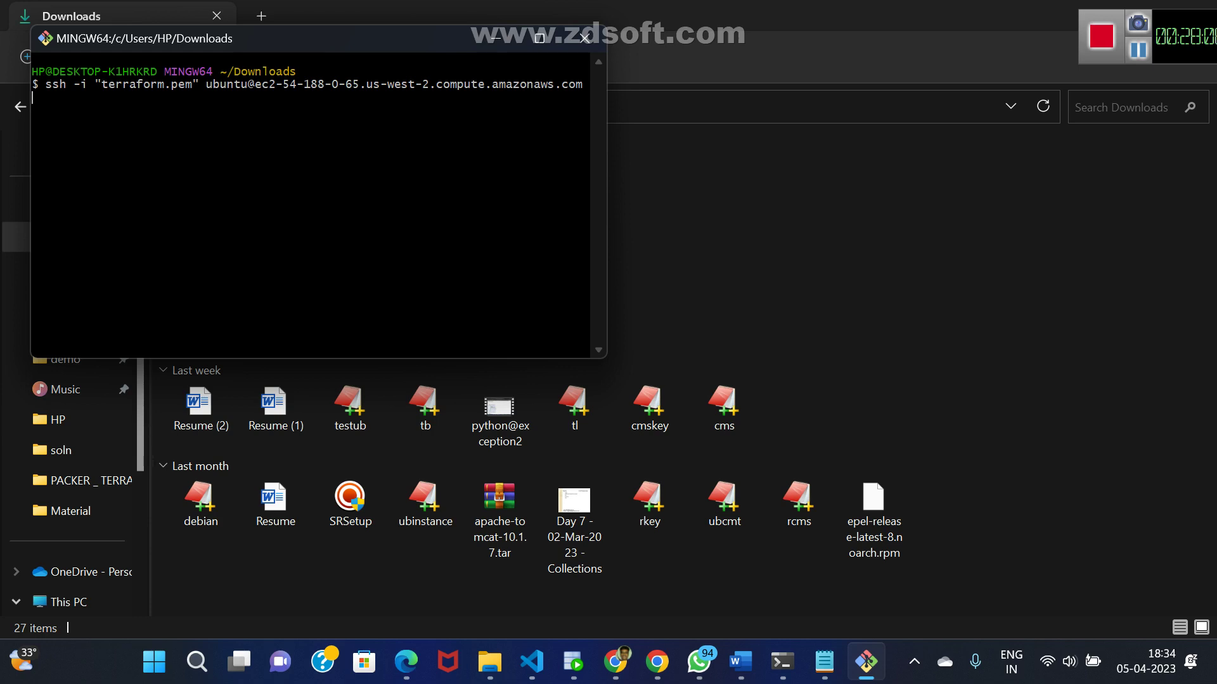
key(Return)
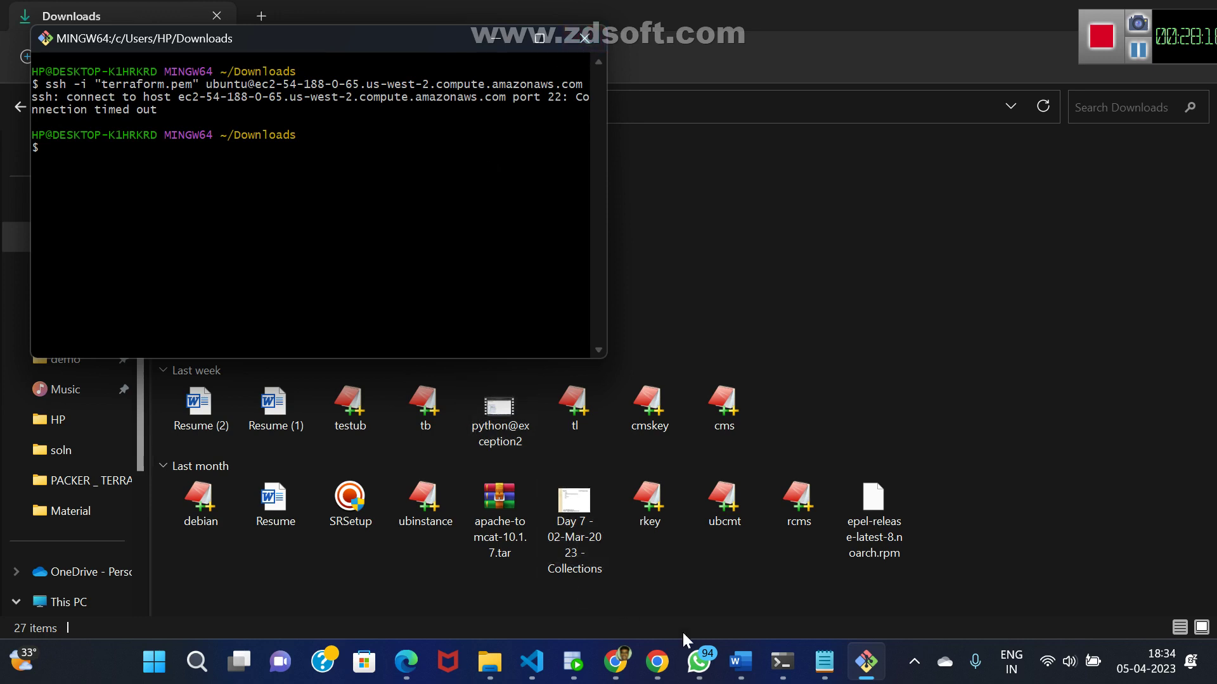
mouse_move(661, 665)
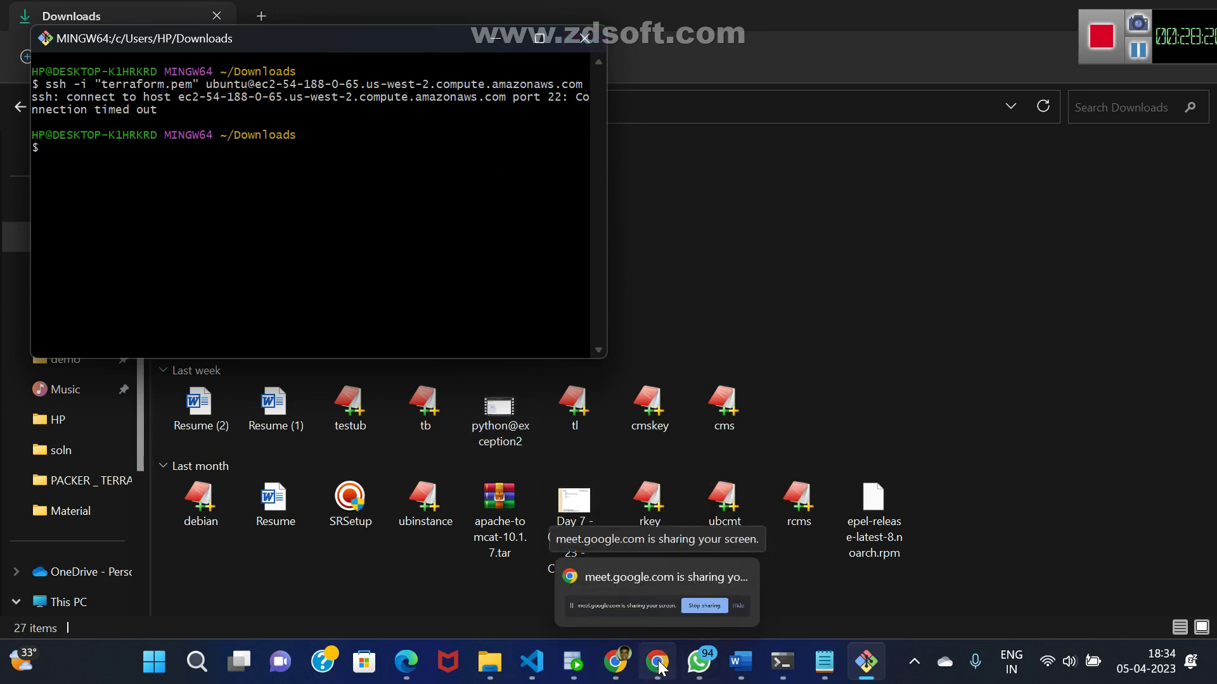
- Copy the chmod 400 terraform.pem command from the instance's SSH client instructions
click(626, 665)
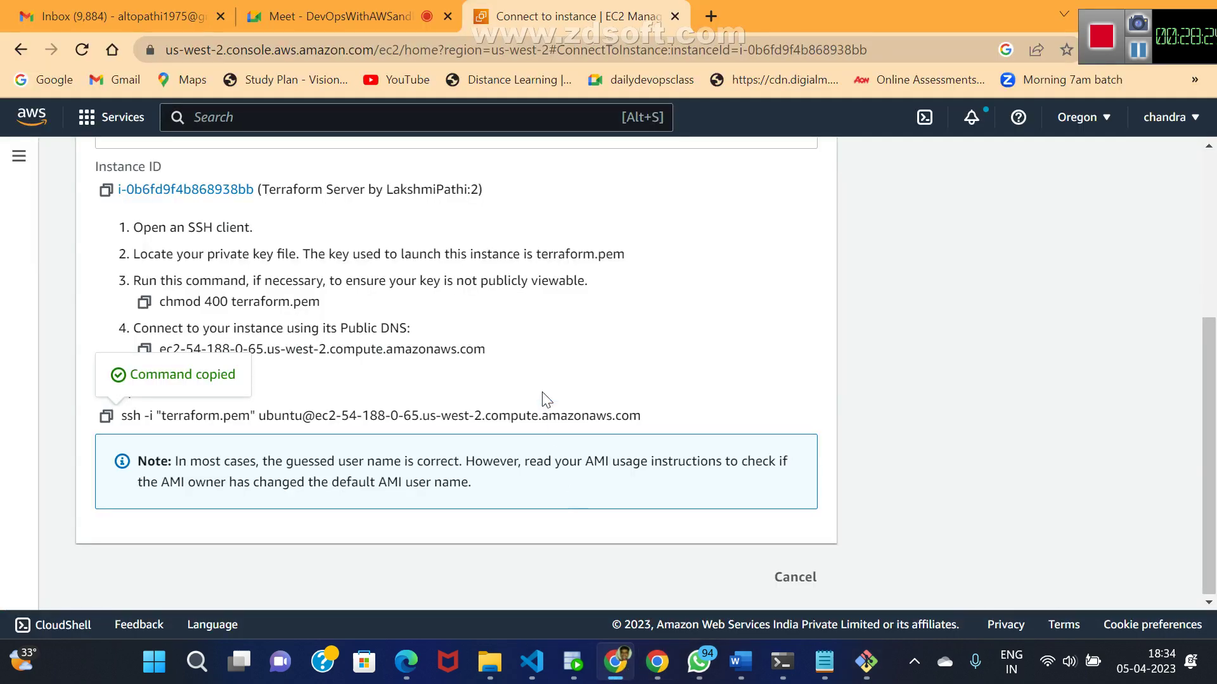
click(1208, 146)
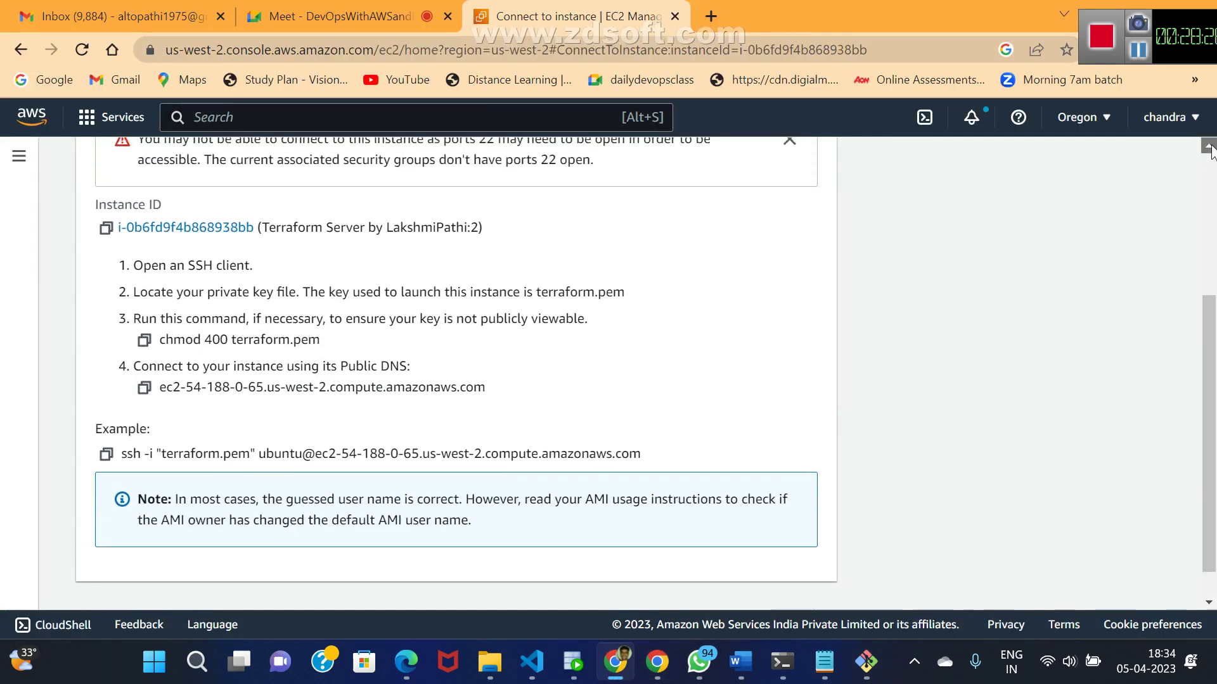
click(1208, 146)
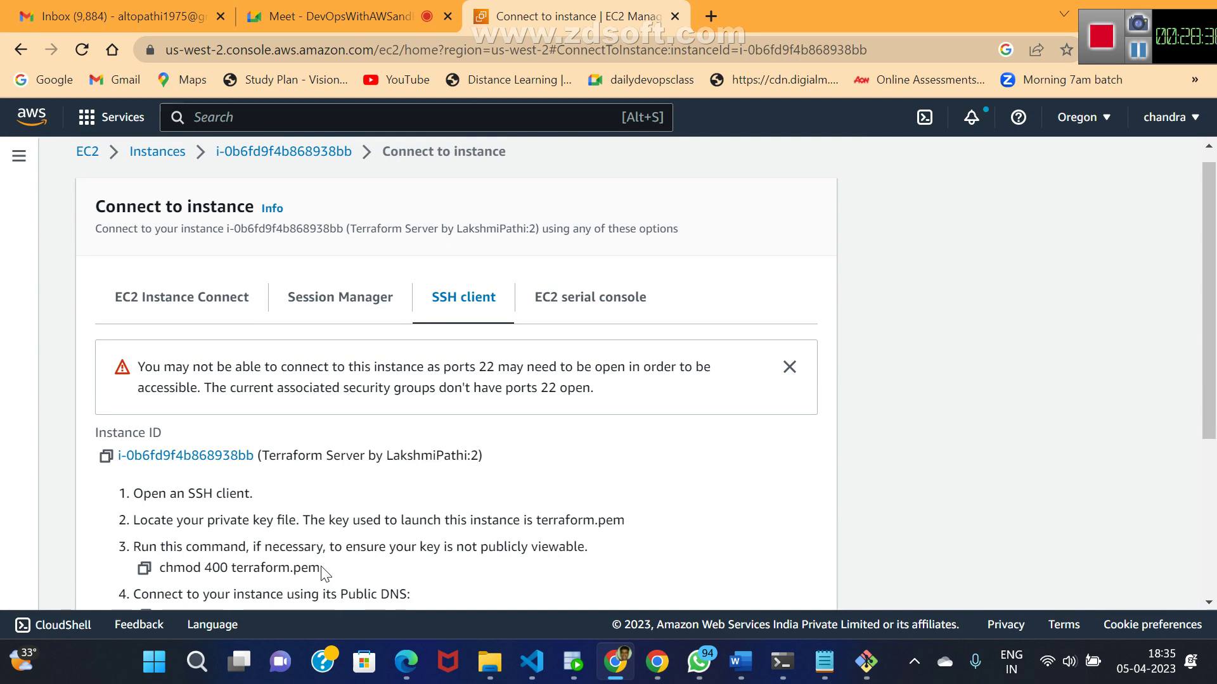
click(143, 568)
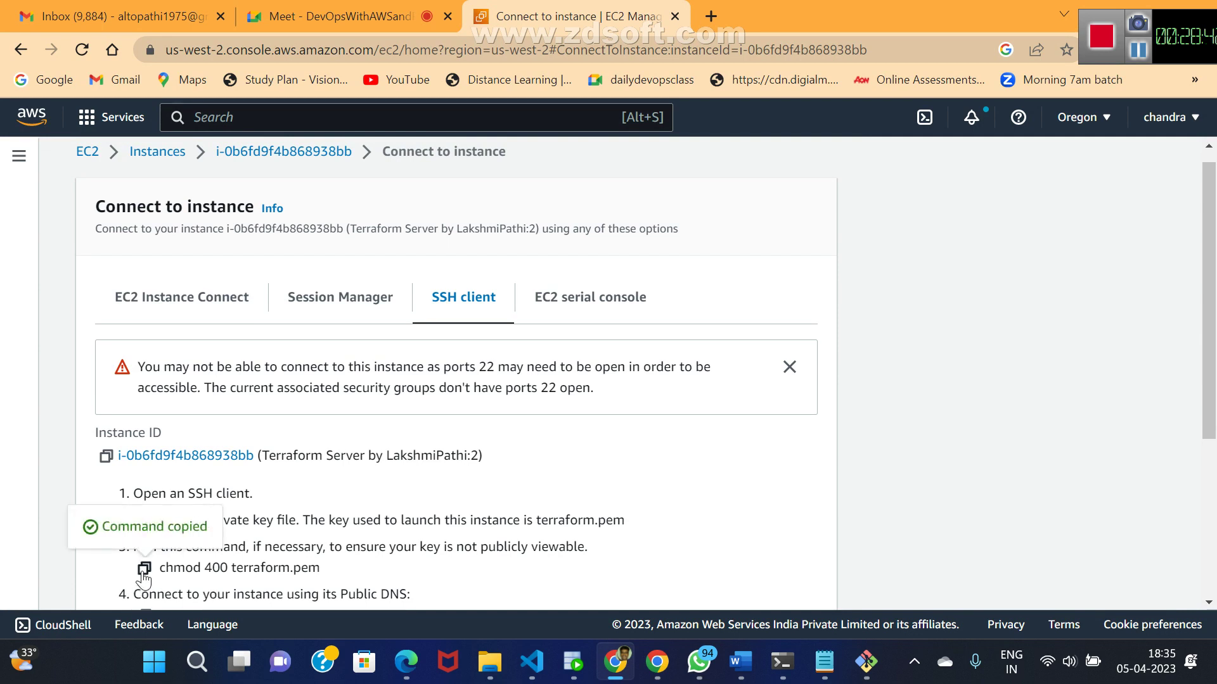
- In Git Bash, run chmod 400 terraform.pem and recall the ssh command to retry it
key(alt+Tab)
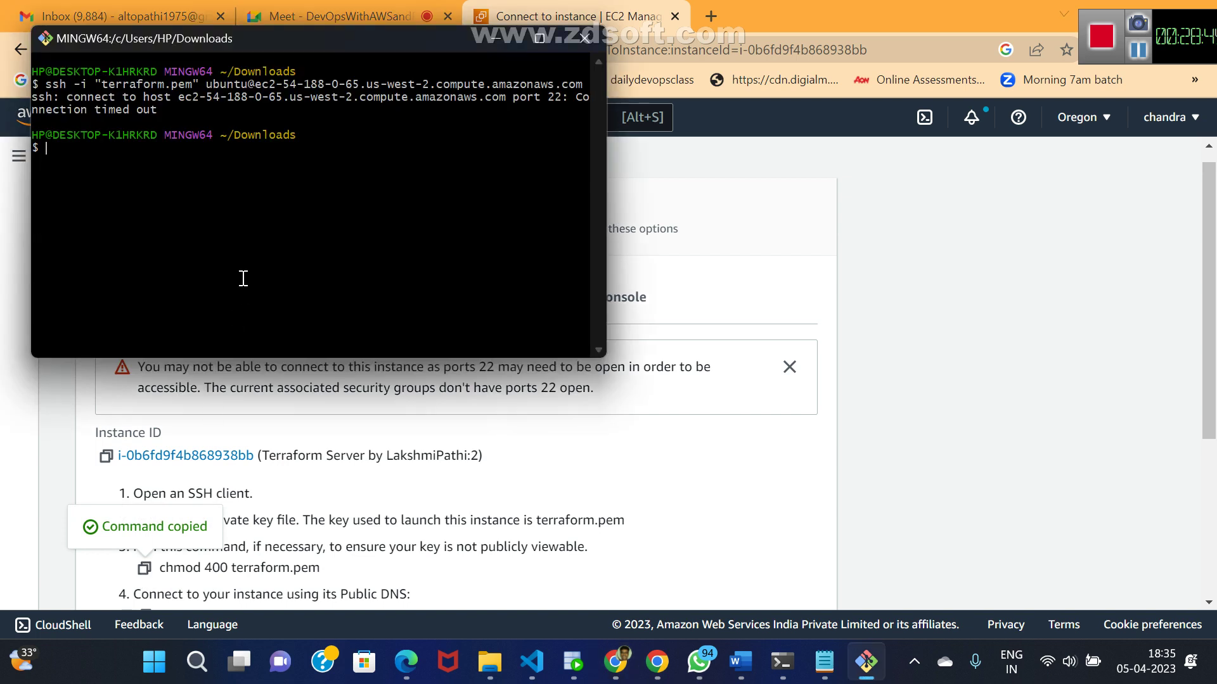
key(Up)
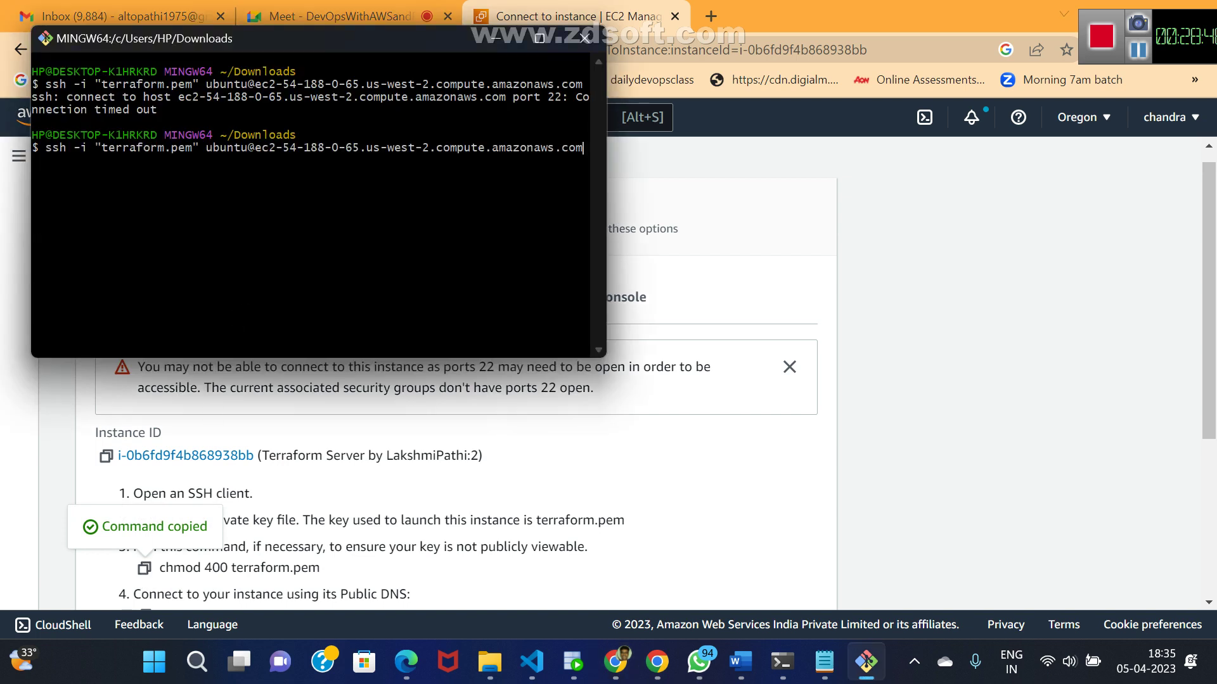
key(Down)
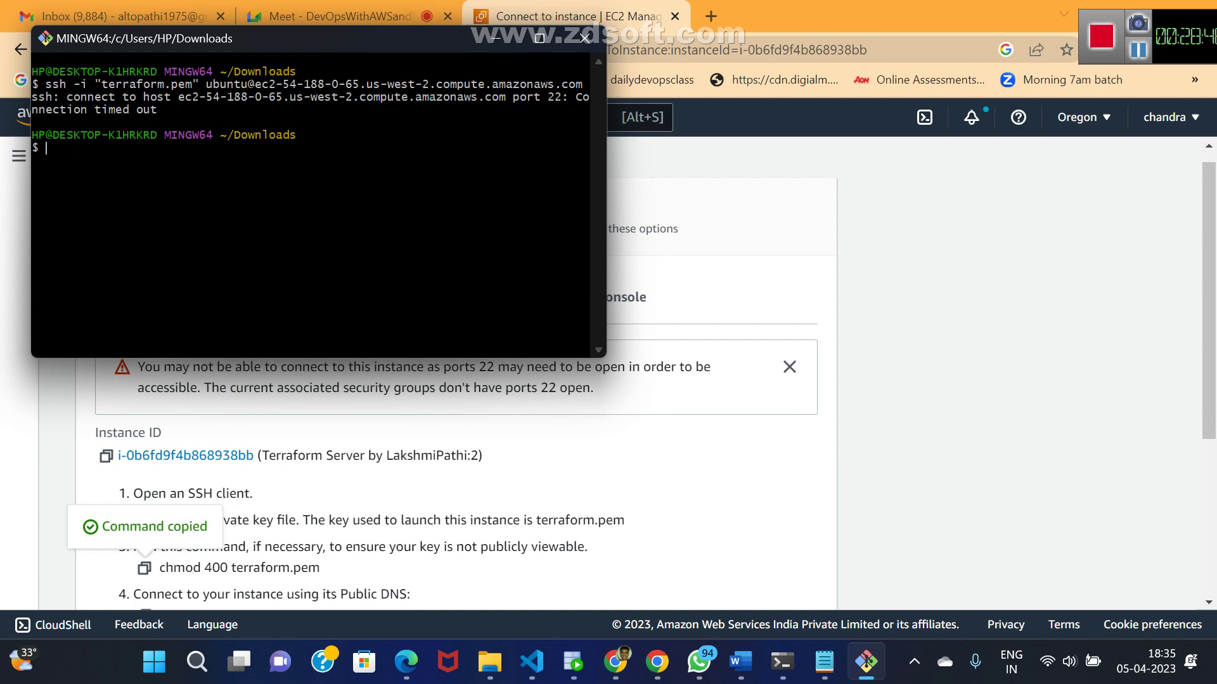
right_click(164, 221)
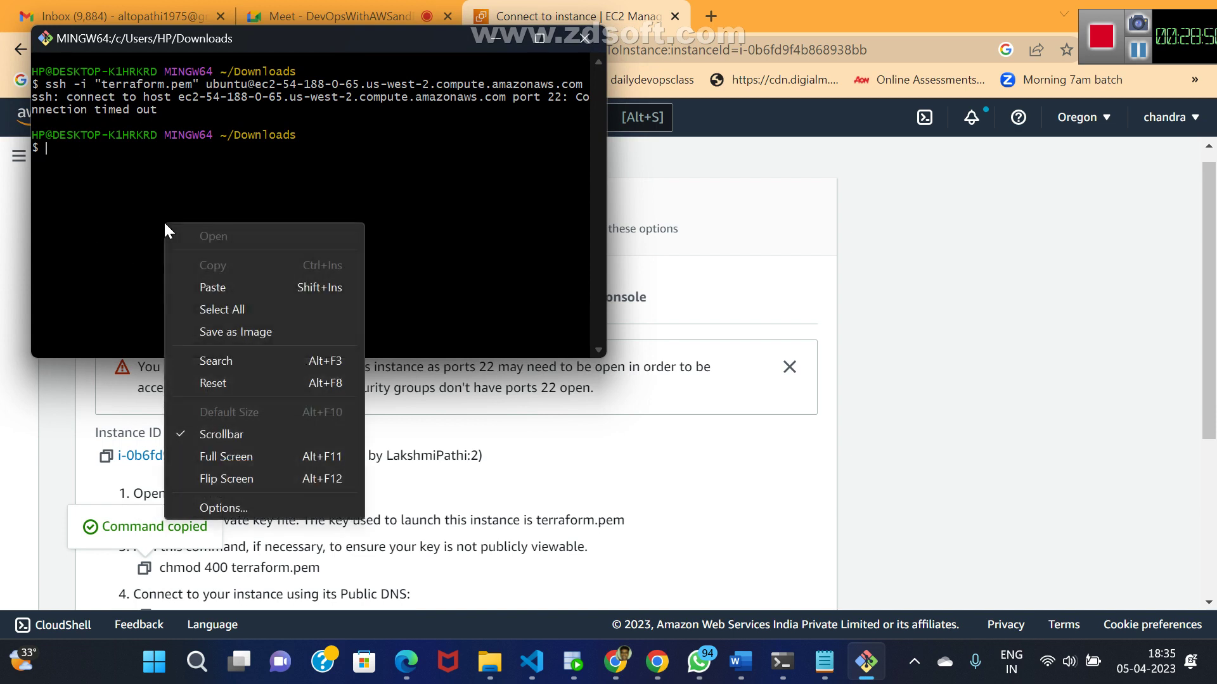
click(210, 287)
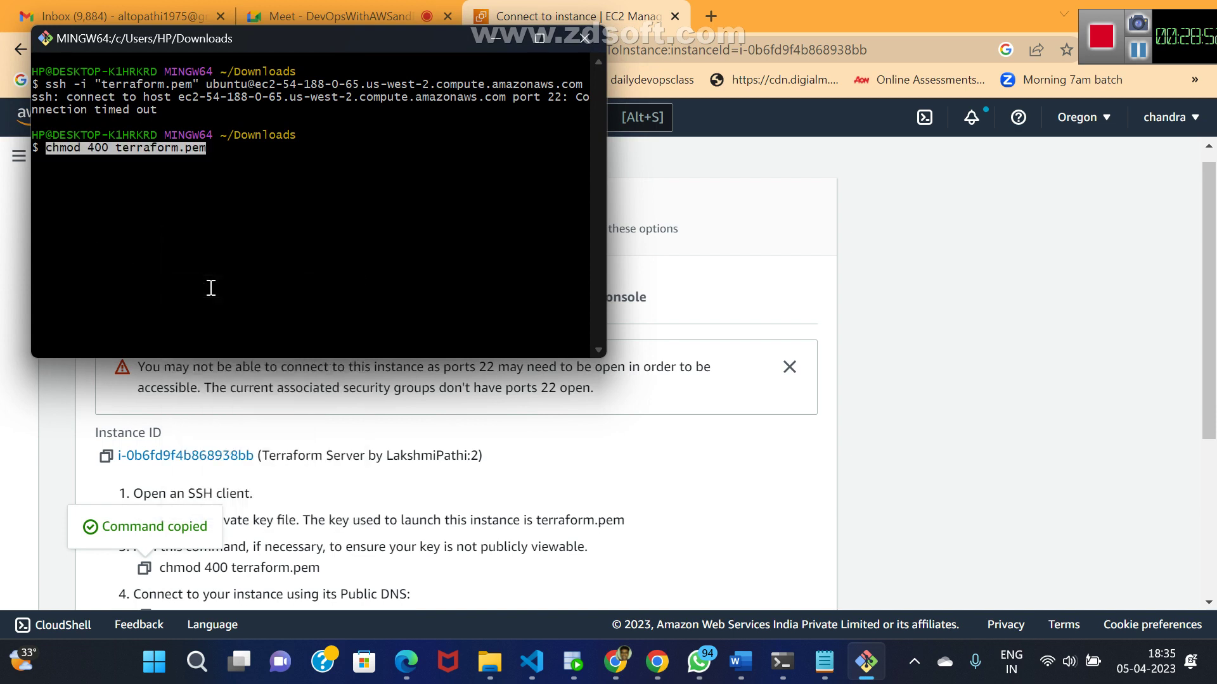
key(Return)
key(Up)
key(Up)
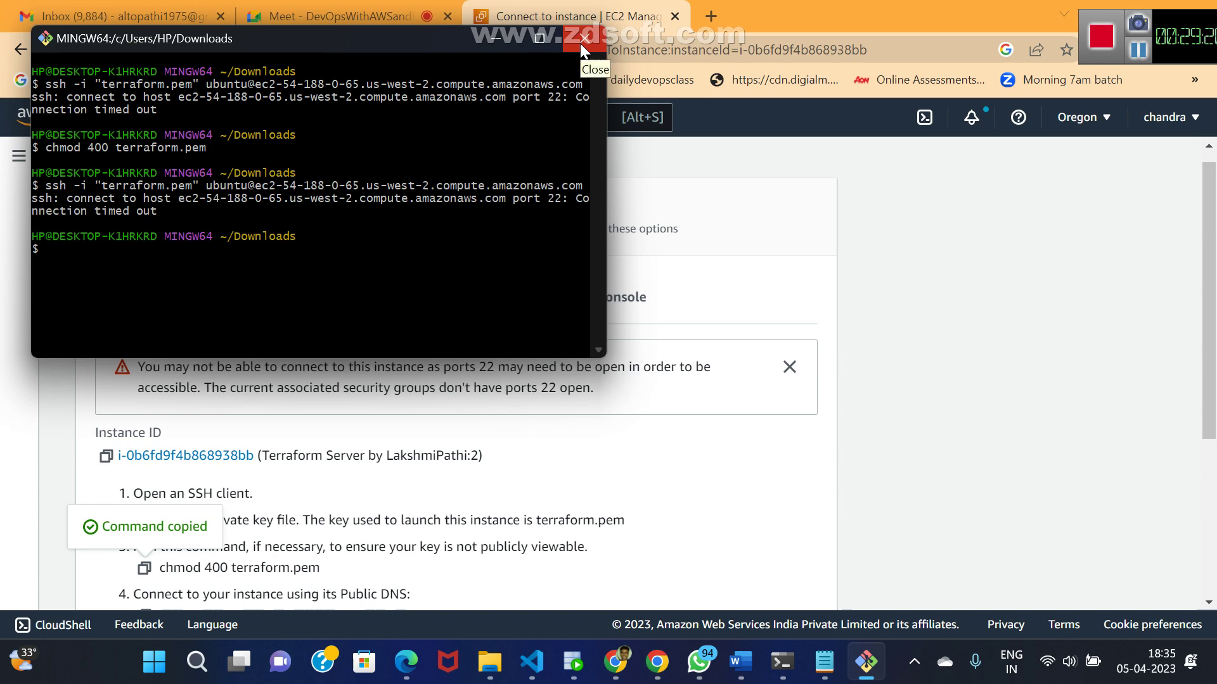
- Minimize Git Bash and bring the AWS console browser window back
click(493, 41)
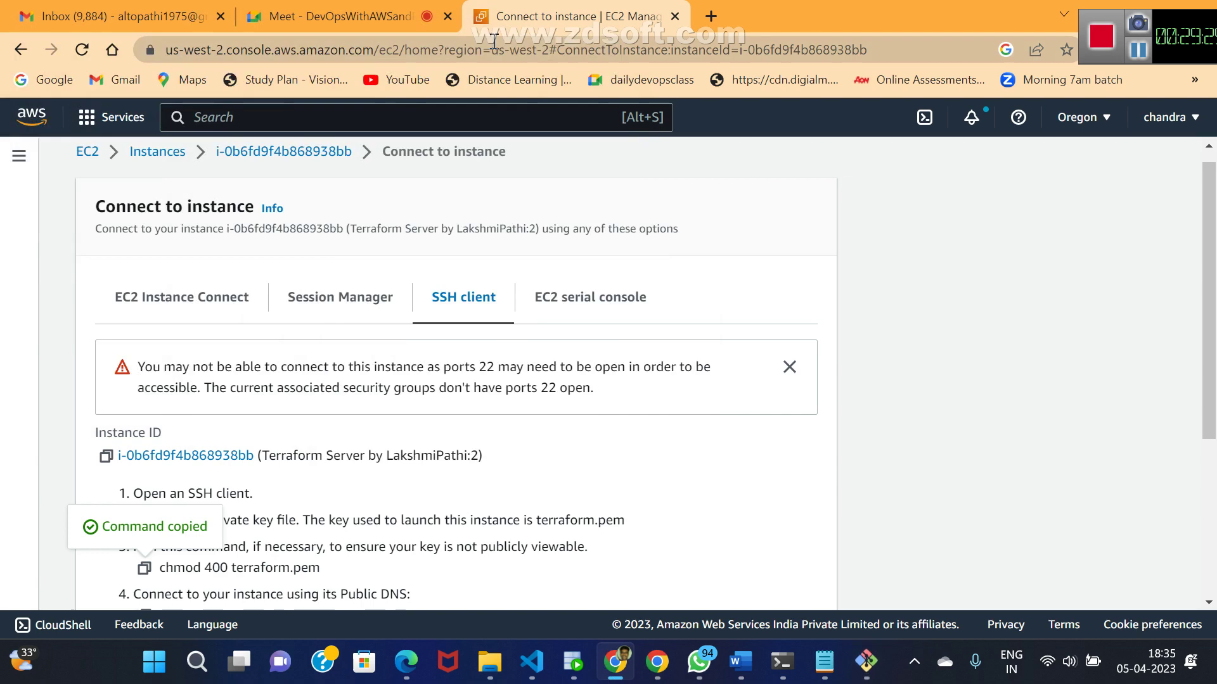
click(630, 672)
click(627, 670)
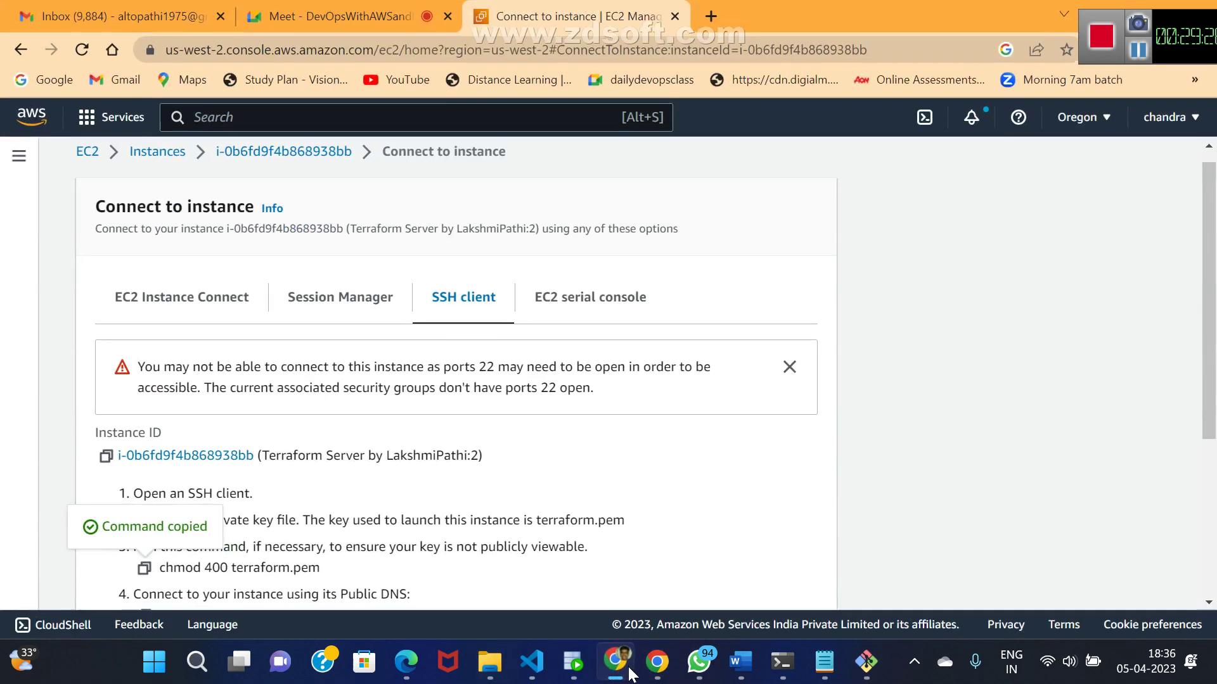
- Open the first Terraform server's Security tab and its sgterraform group, which has no inbound rules
click(156, 152)
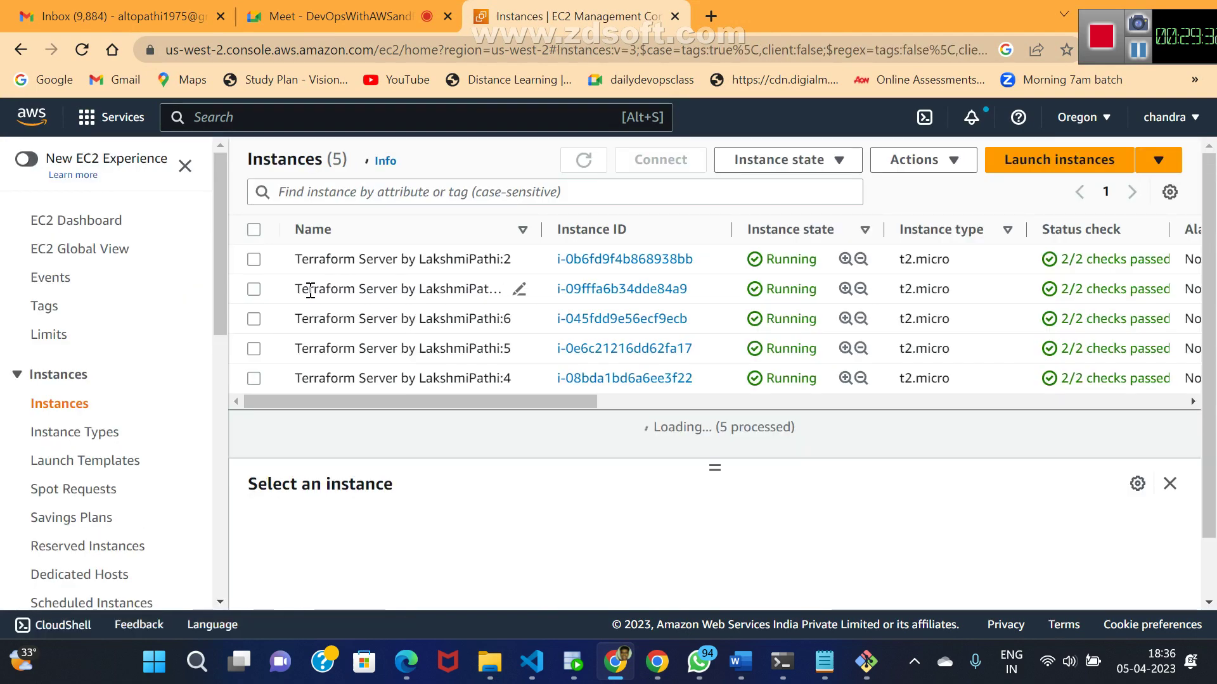
click(601, 261)
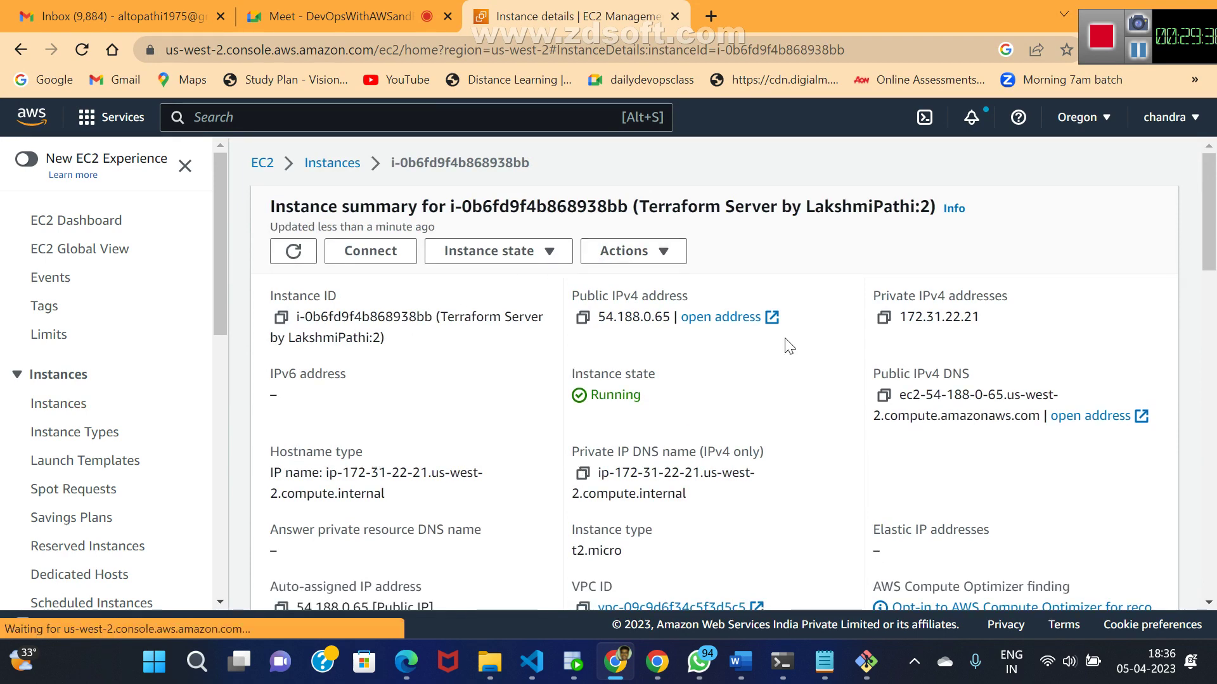
drag(1204, 604, 1209, 606)
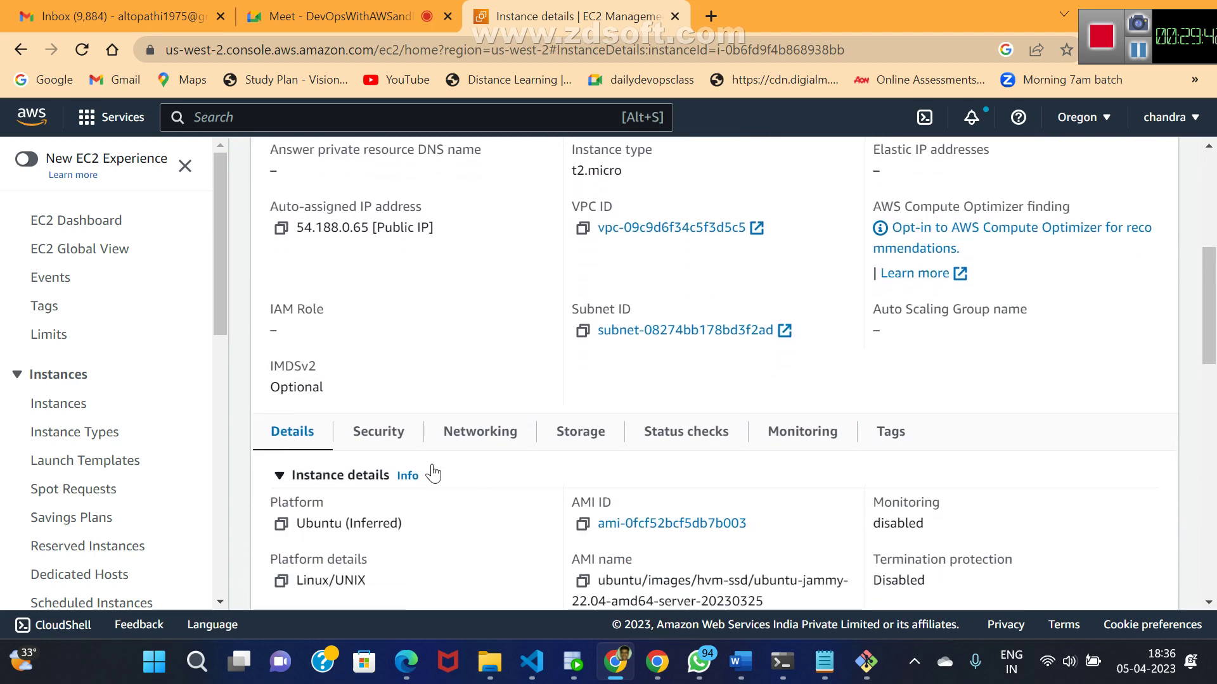
click(379, 440)
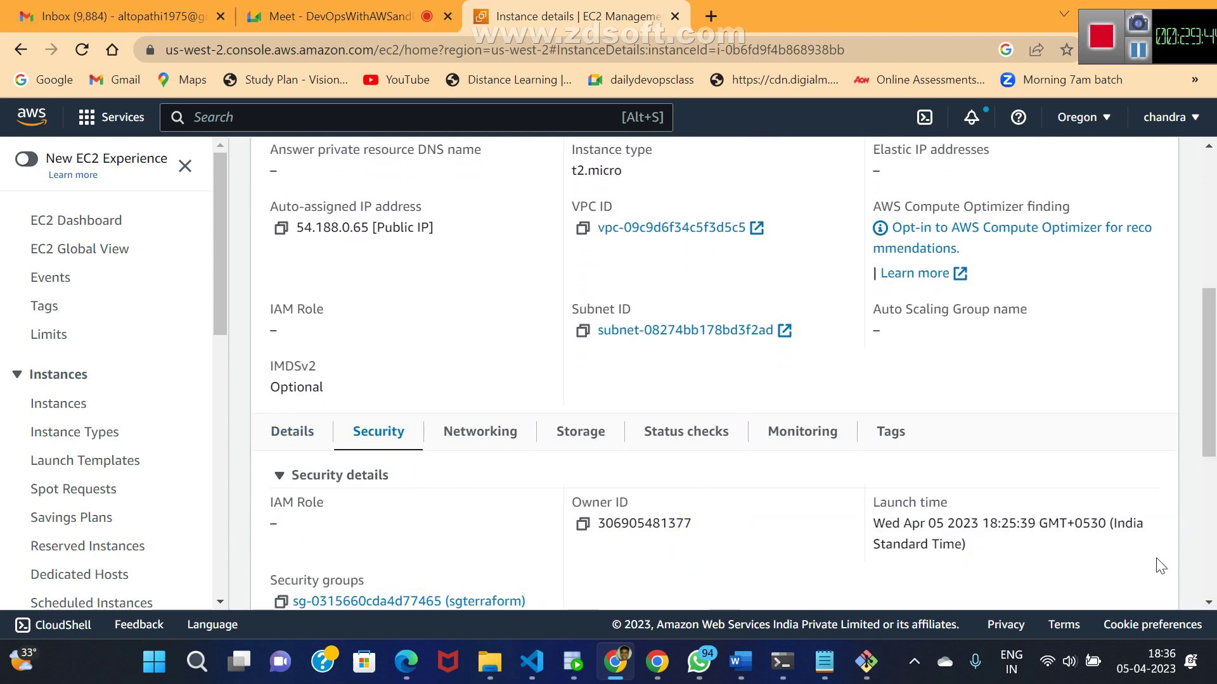
click(1209, 593)
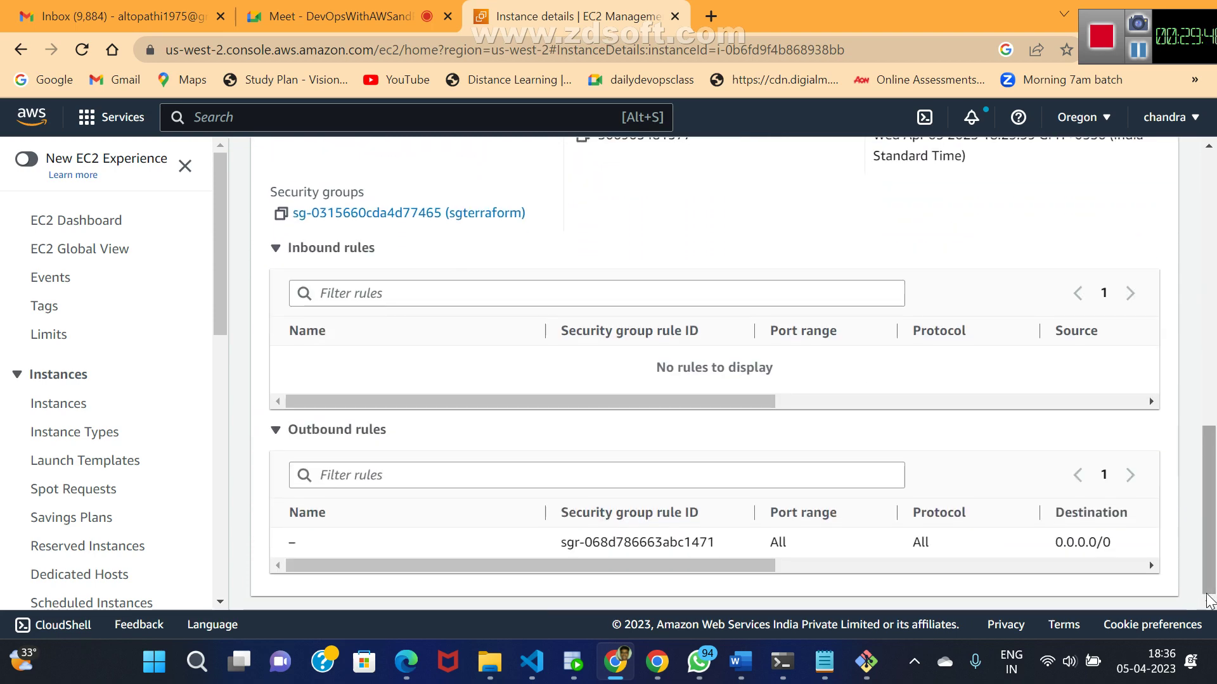
click(366, 218)
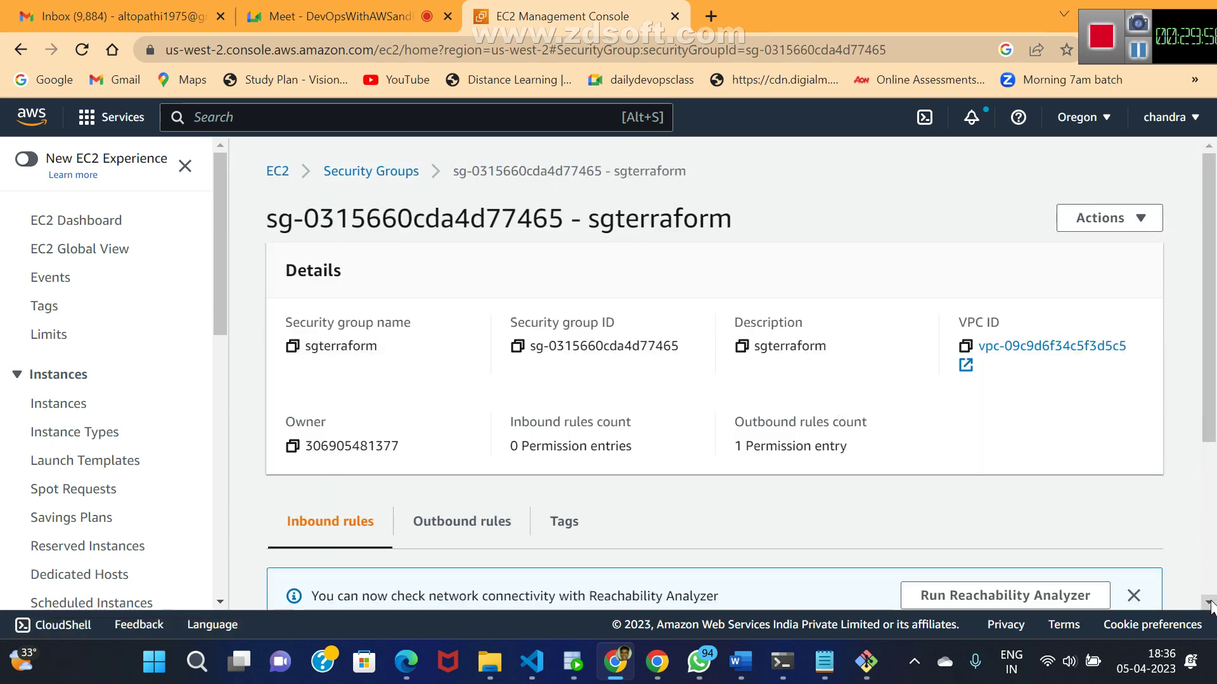
scroll(1211, 605, down, 4)
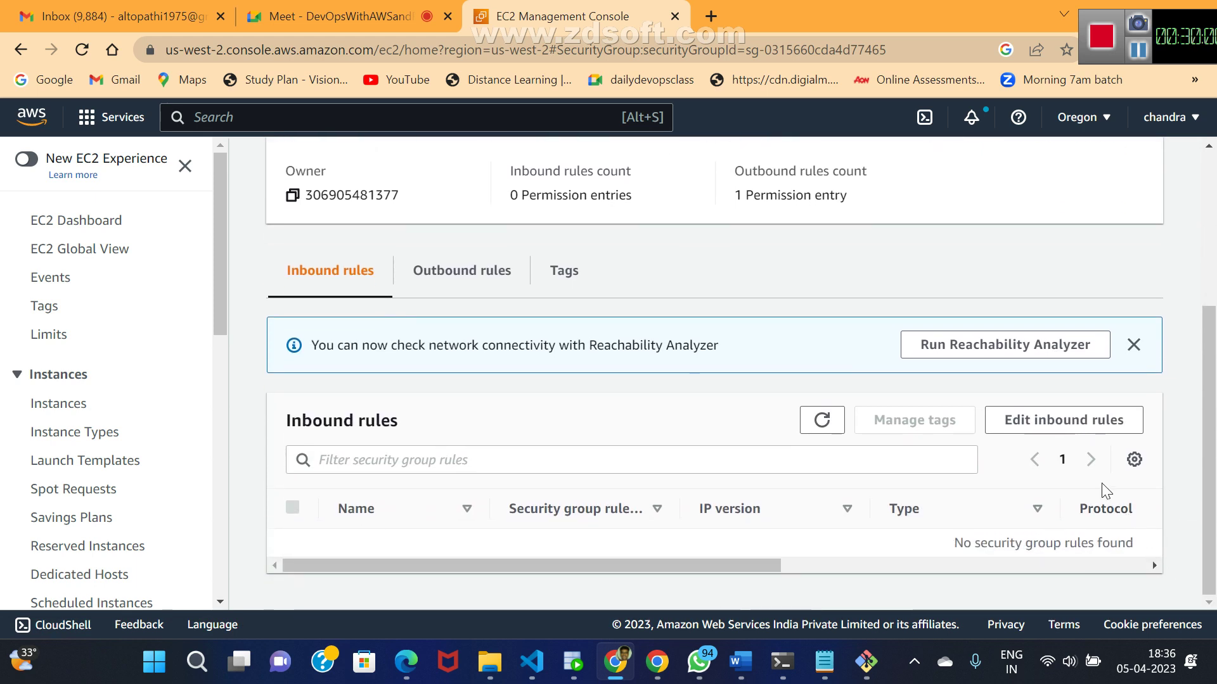
- Save a new sgterraform inbound rule: SSH on port 22 from Anywhere-IPv4 (0.0.0.0/0)
click(1060, 428)
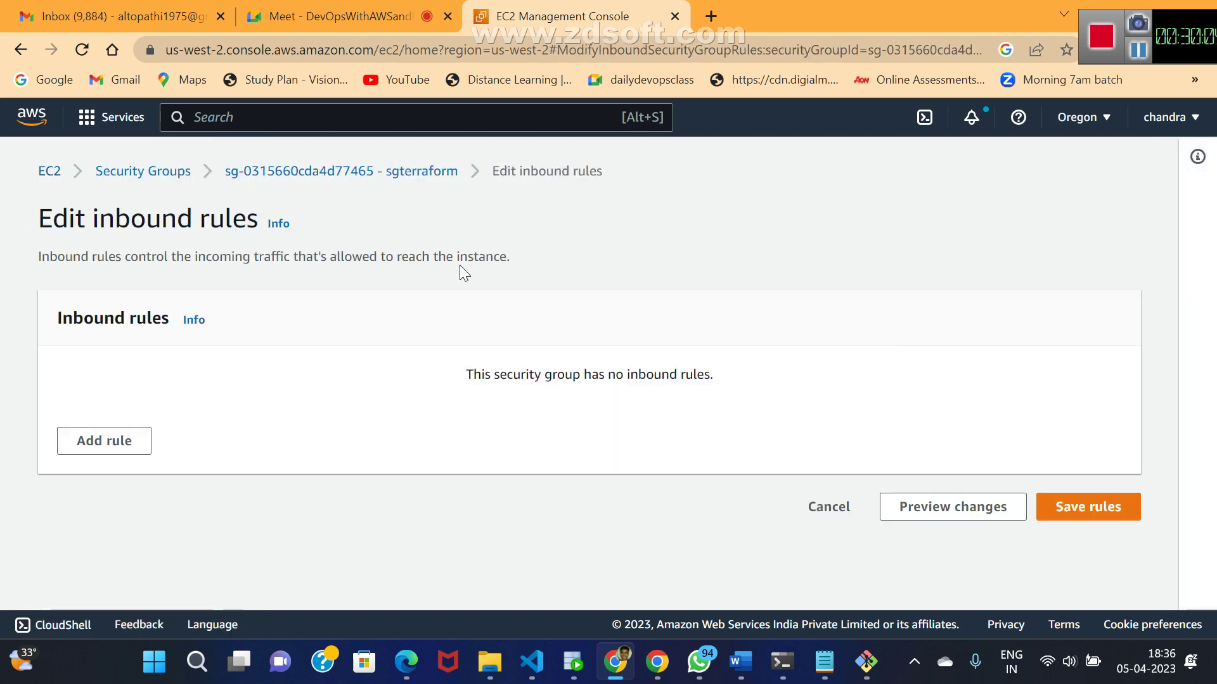
click(89, 440)
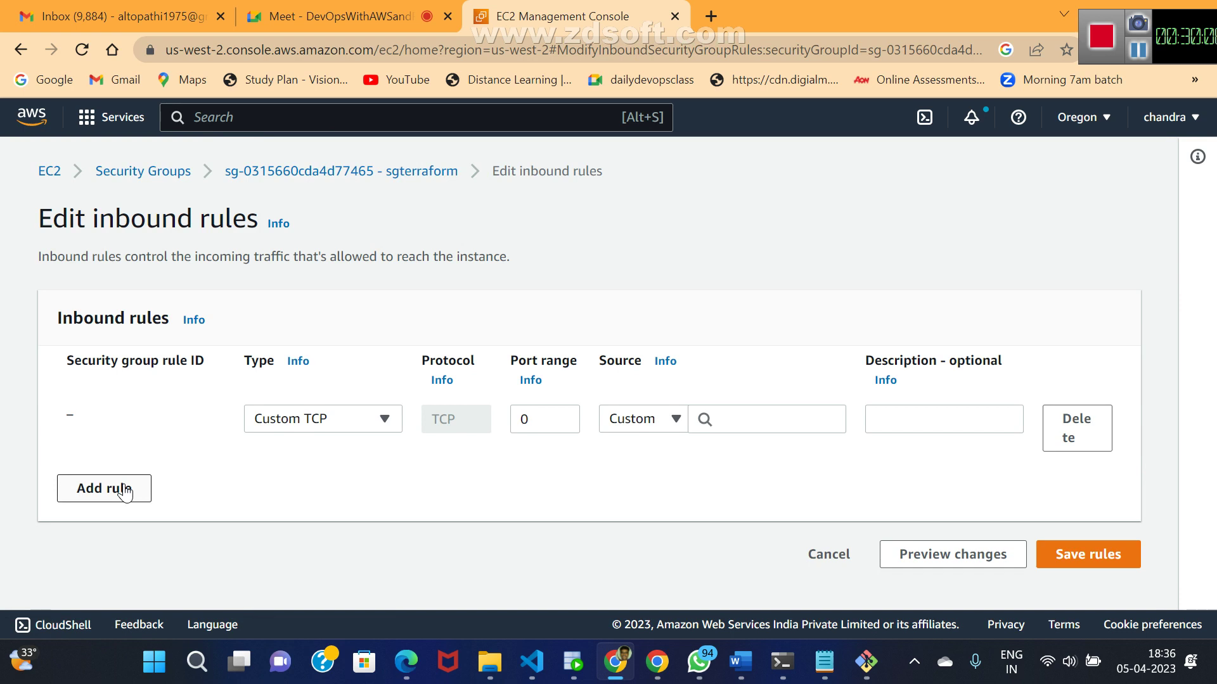
click(378, 420)
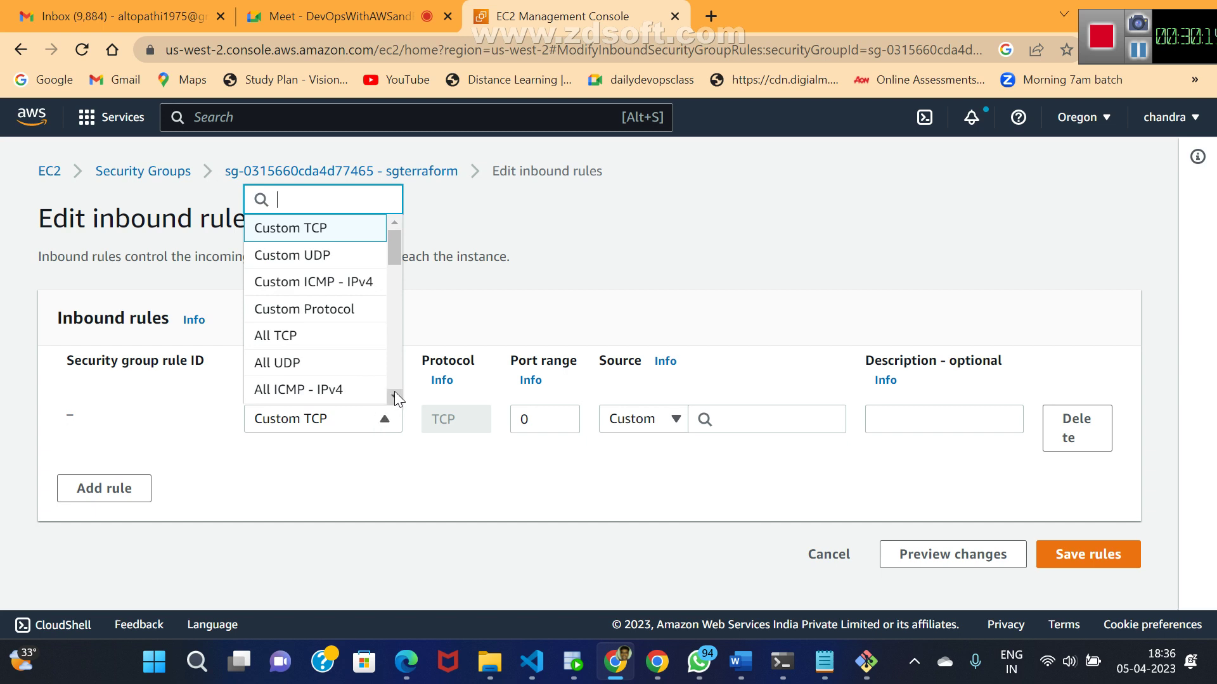
scroll(394, 390, down, 1)
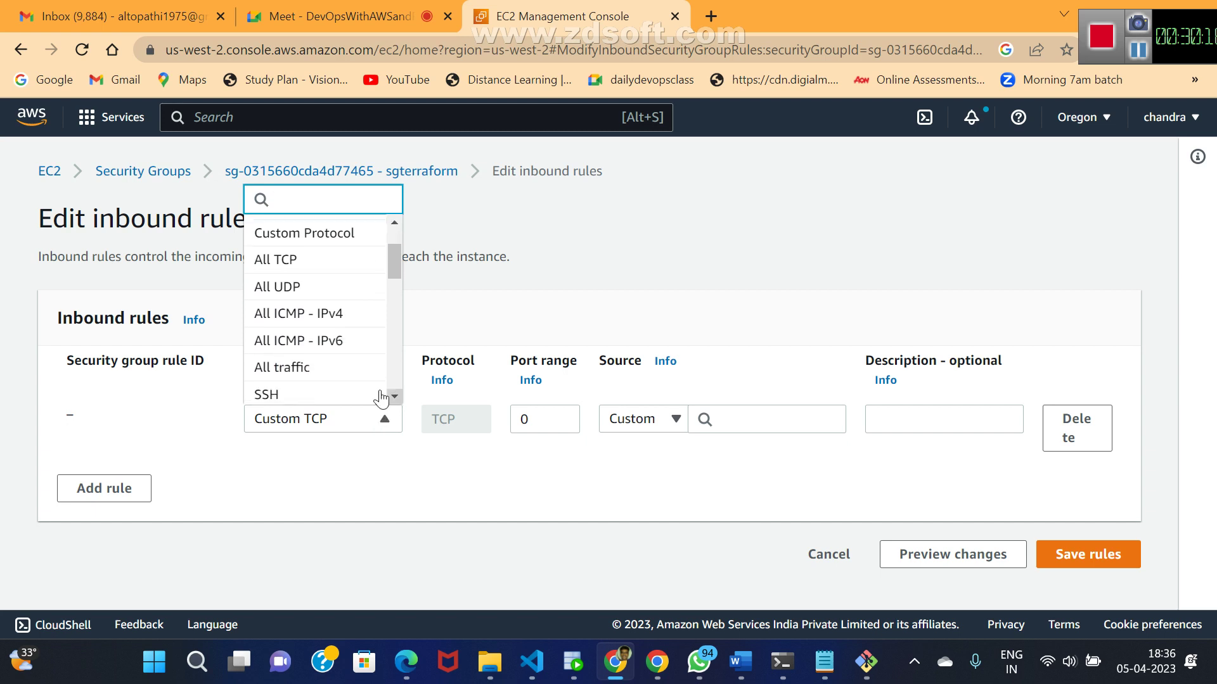
click(343, 396)
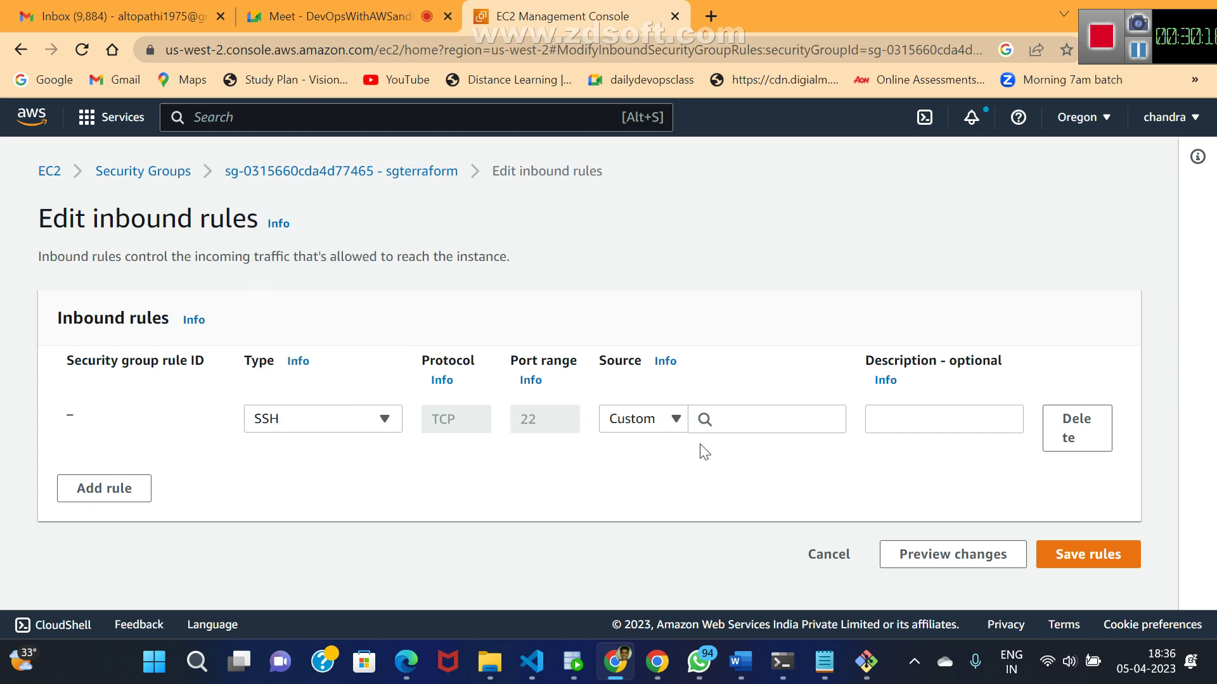
click(674, 420)
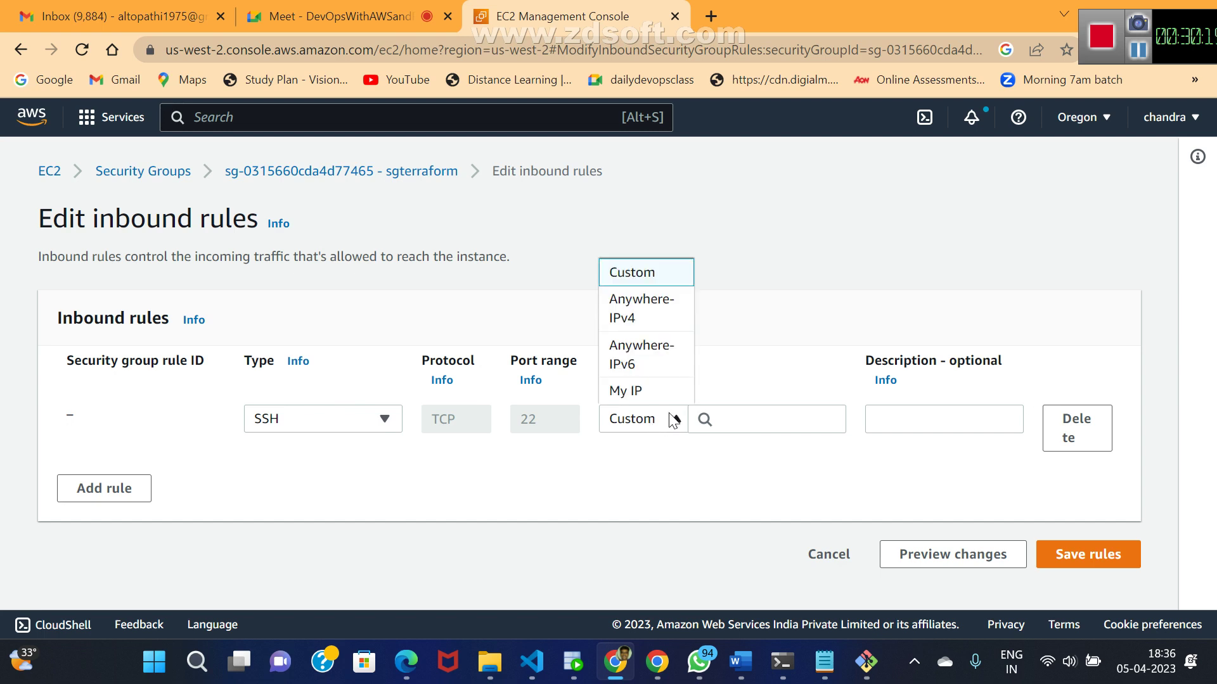
click(641, 306)
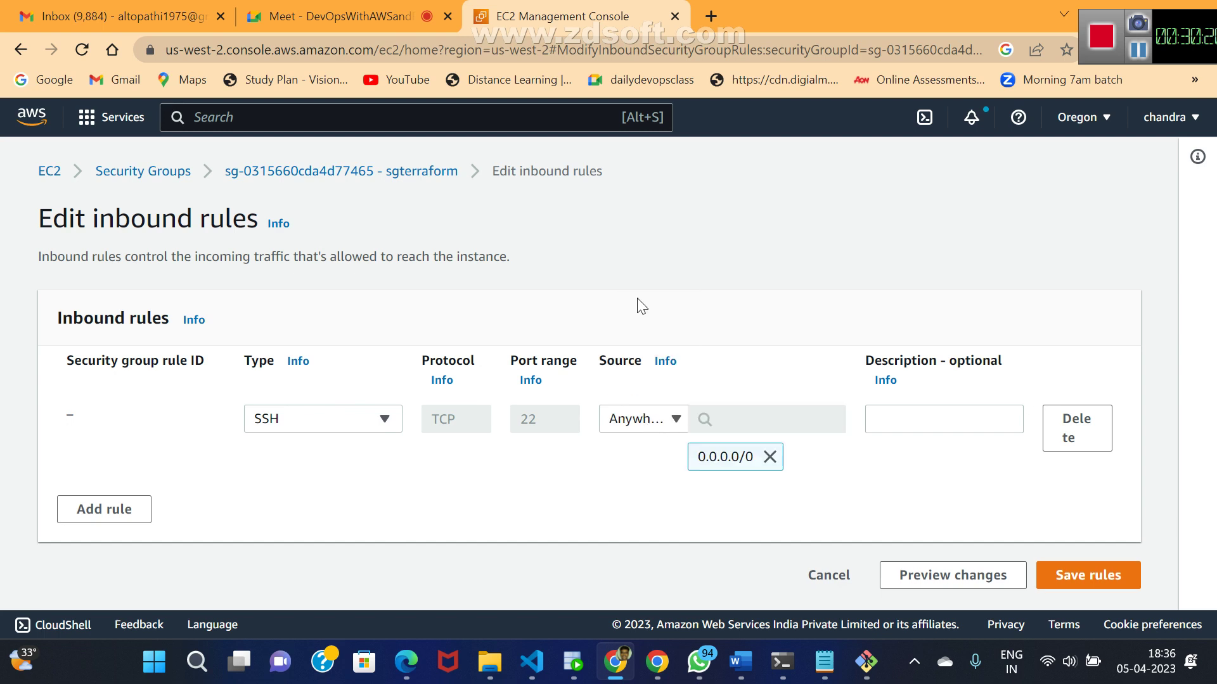
click(1074, 584)
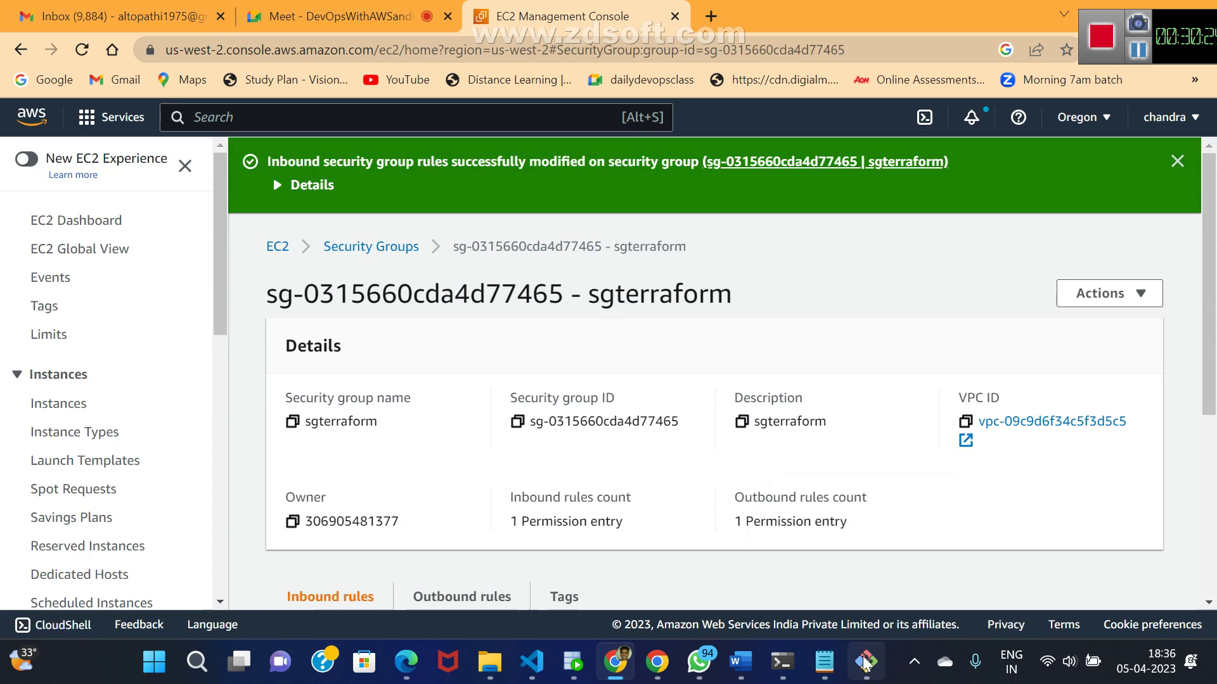
mouse_move(861, 663)
click(850, 558)
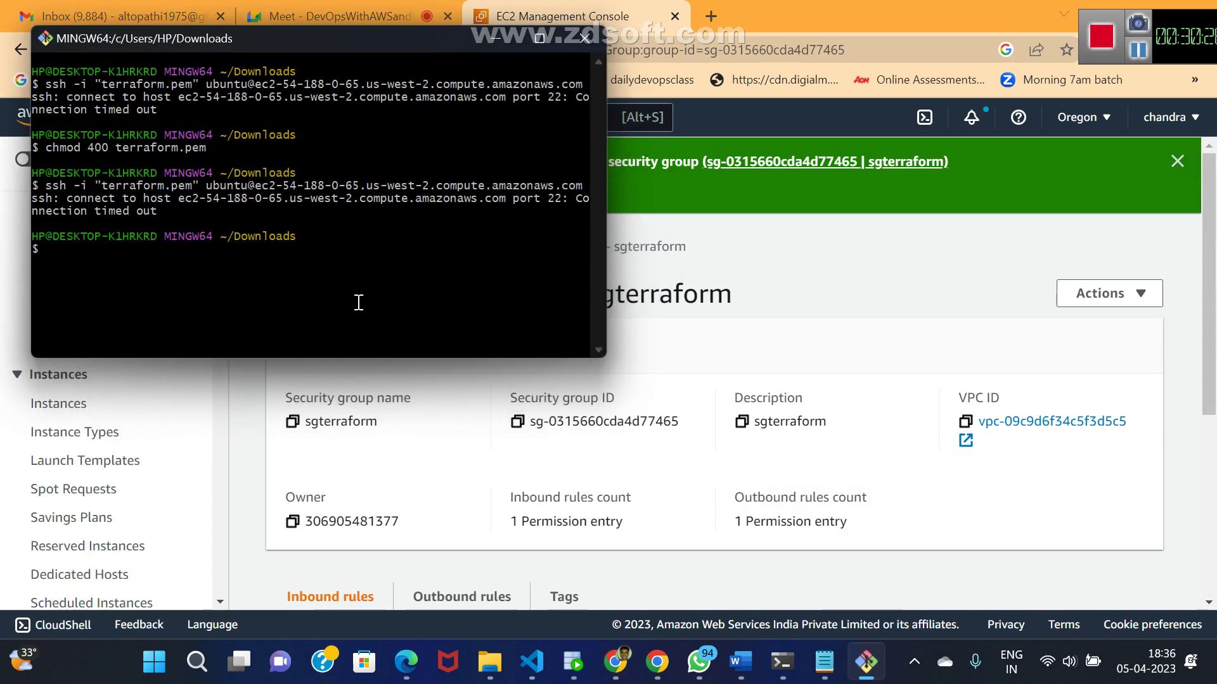
- Rerun the ssh command, then close the hung Git Bash window, confirming the close
key(Up)
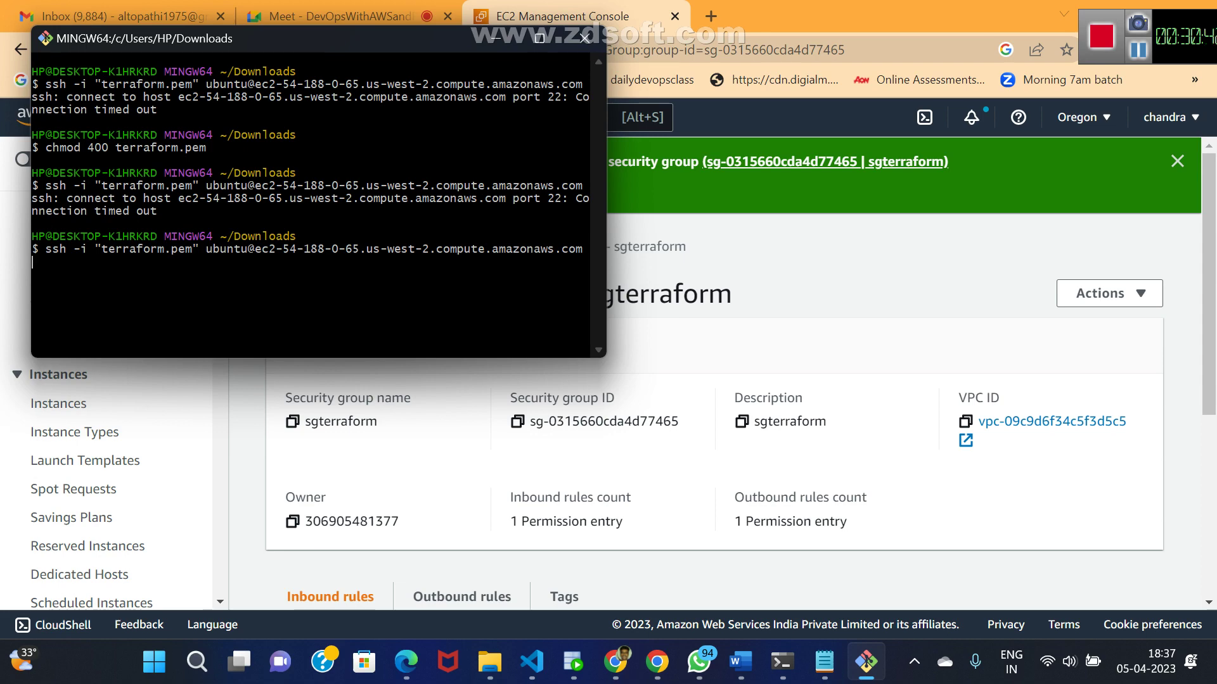
click(583, 43)
click(631, 404)
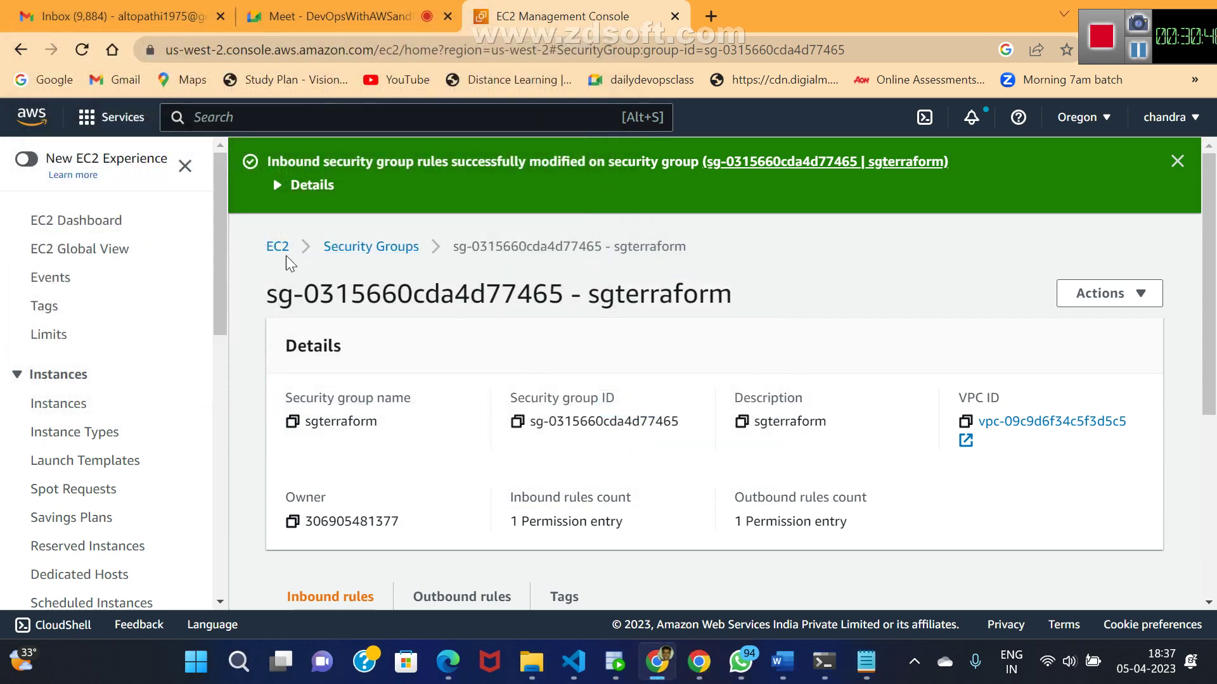
- Copy the example ssh command again from instance i-0b6fd9f4b868938bb's SSH client tab, then open File Explorer
click(277, 247)
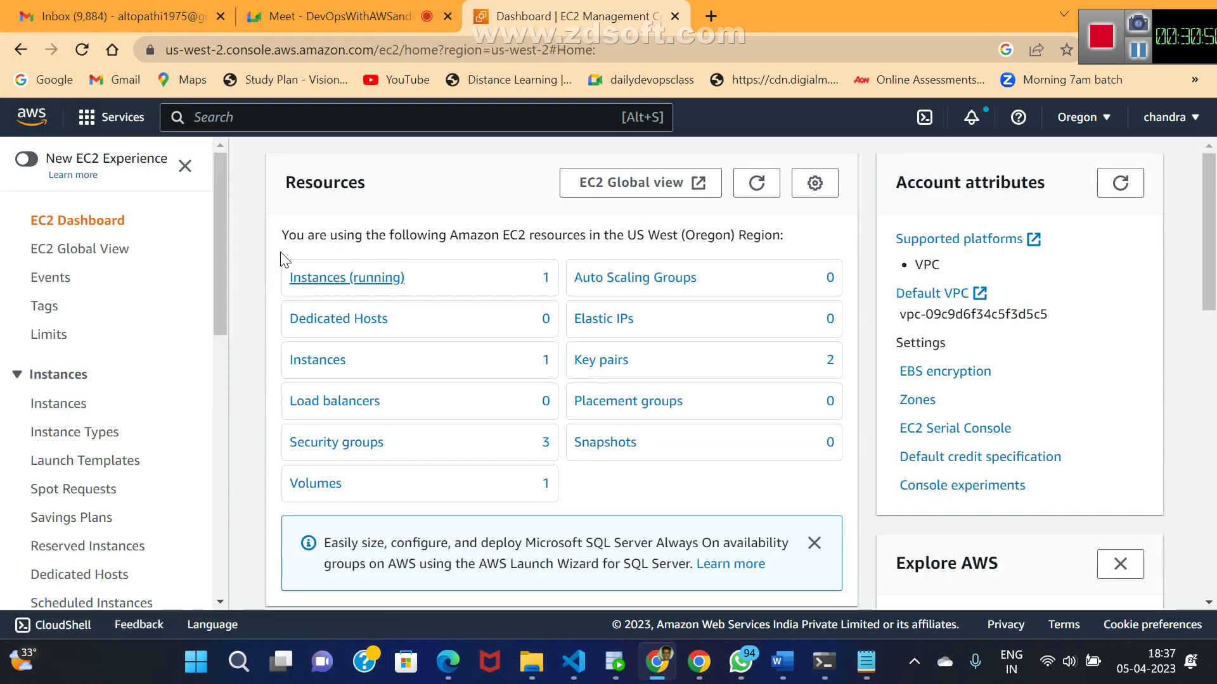
click(396, 282)
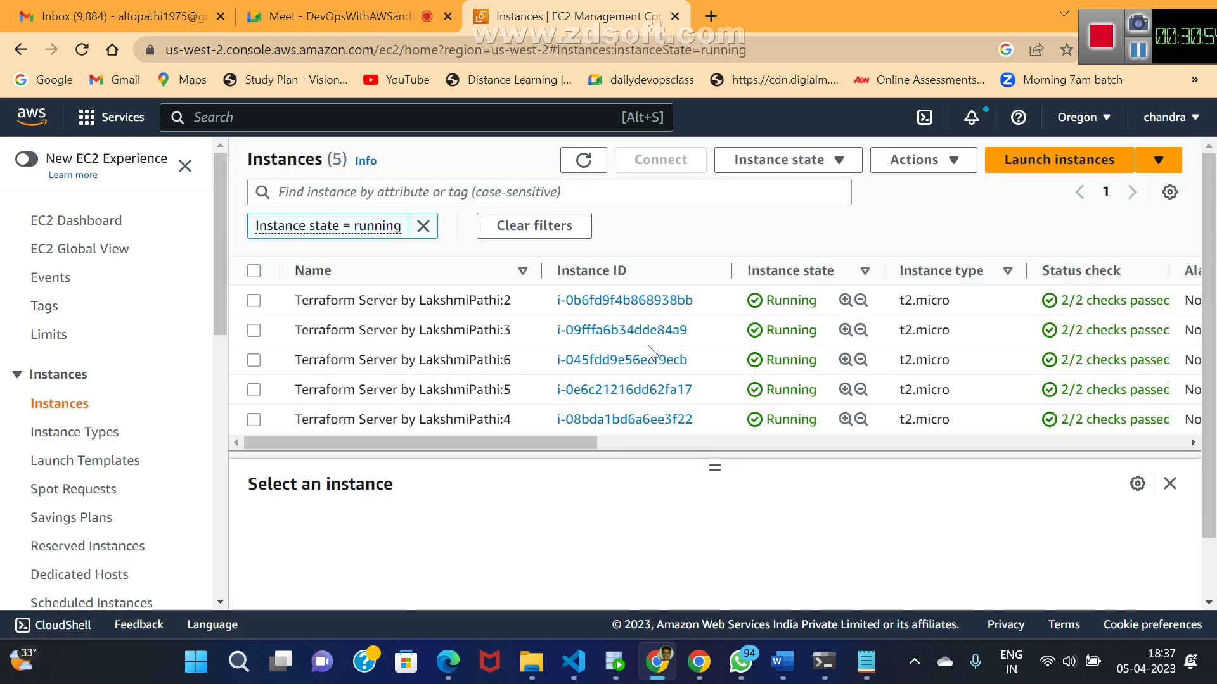
click(598, 309)
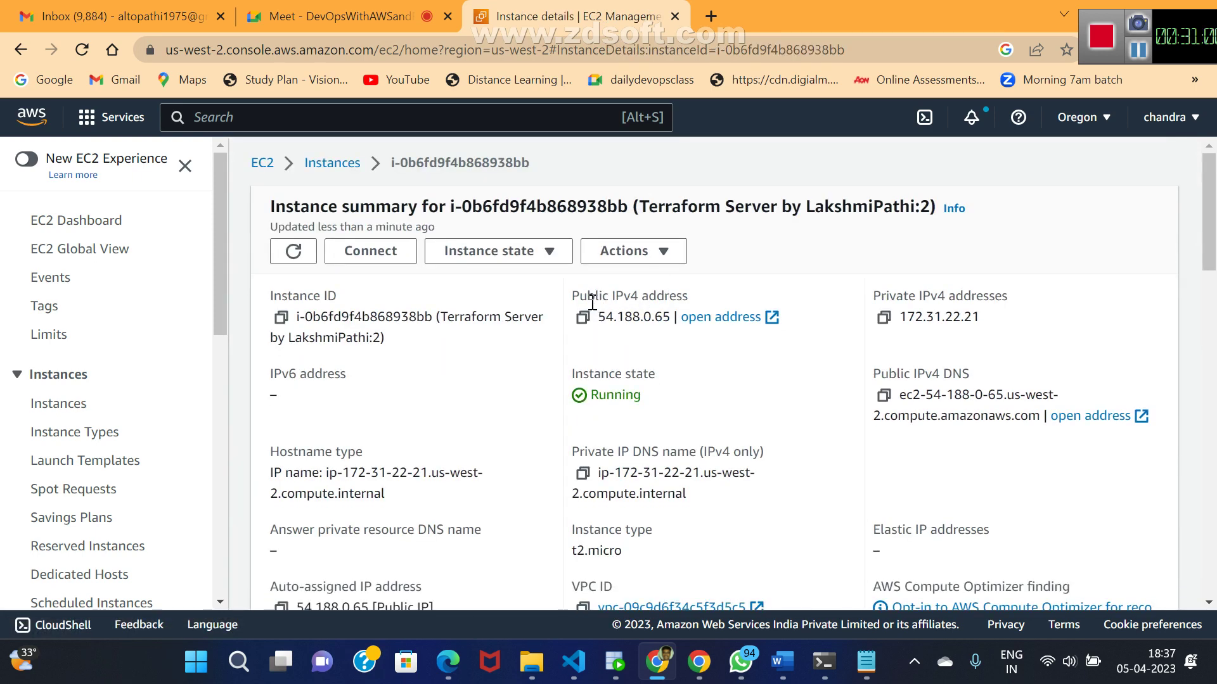
click(379, 253)
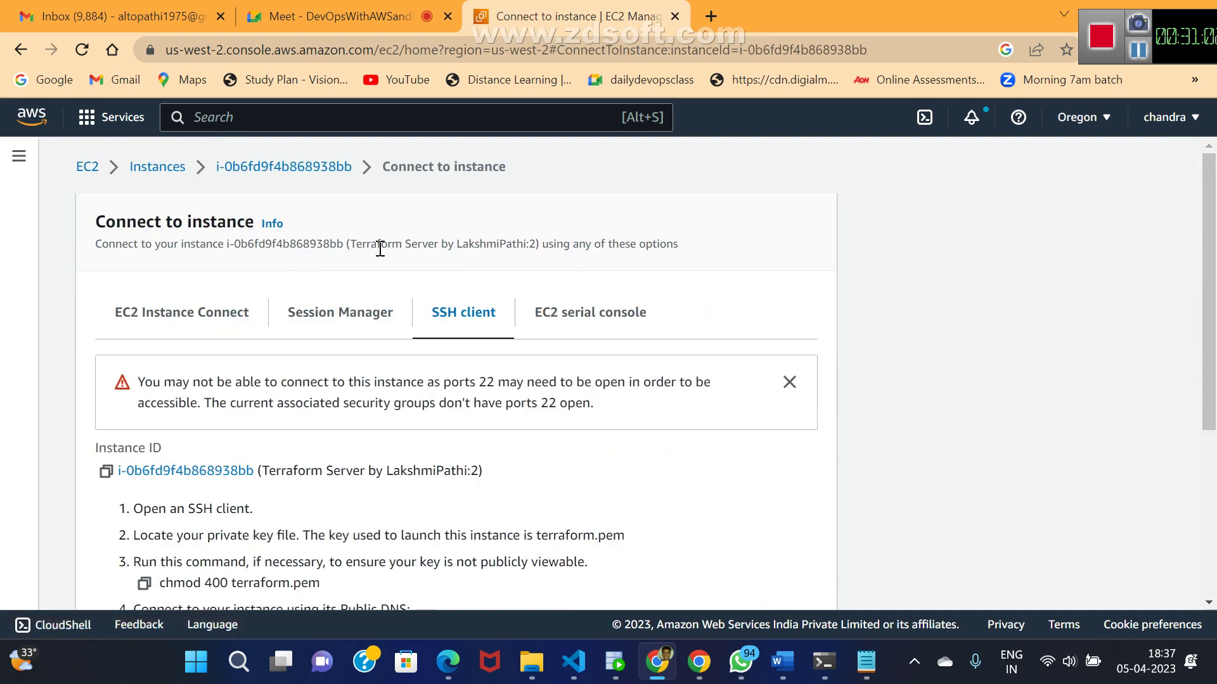
click(1208, 602)
click(1209, 605)
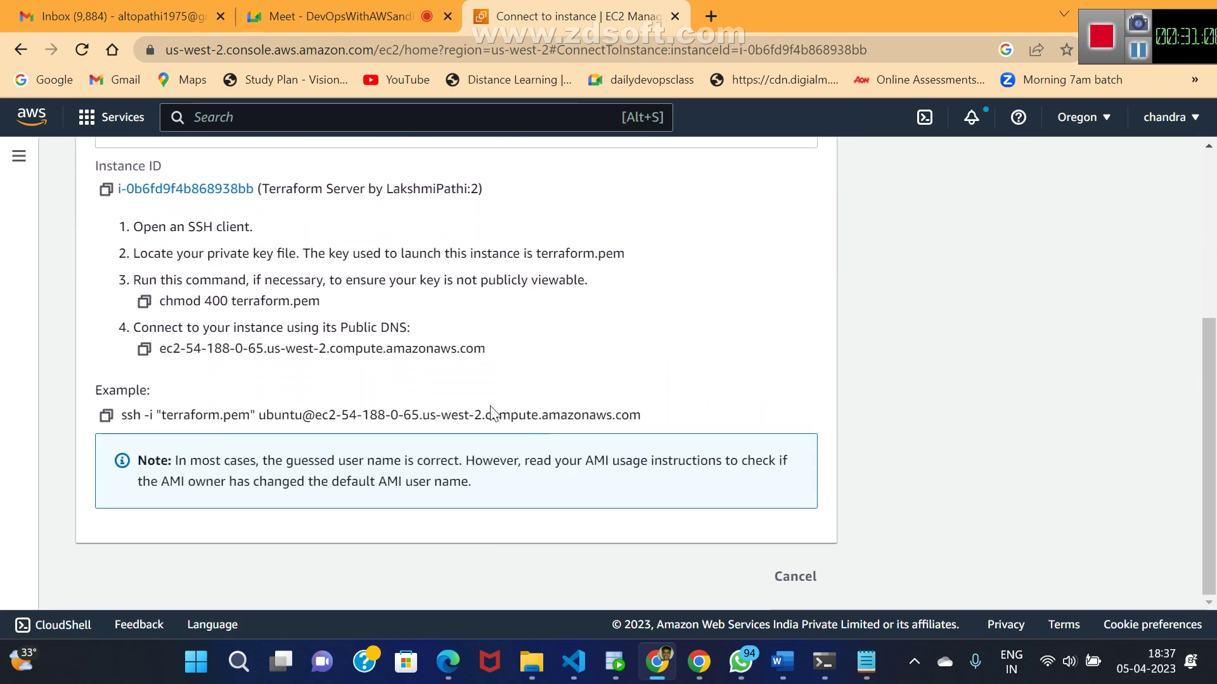
click(106, 418)
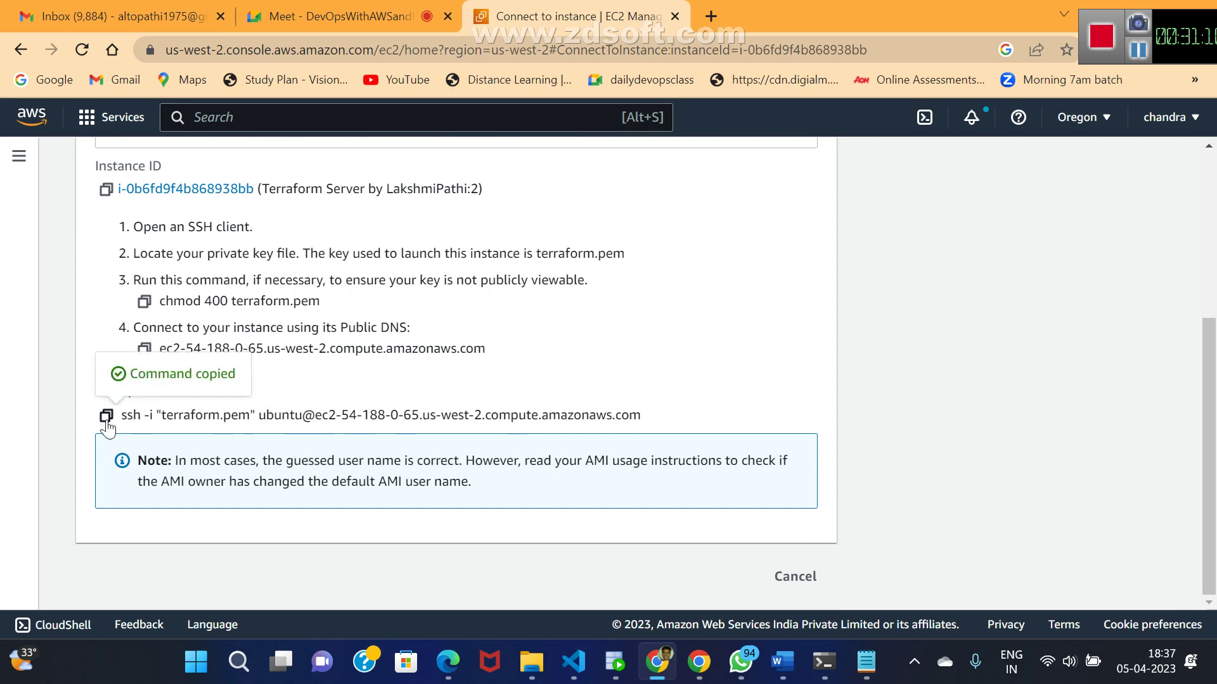
key(super+e)
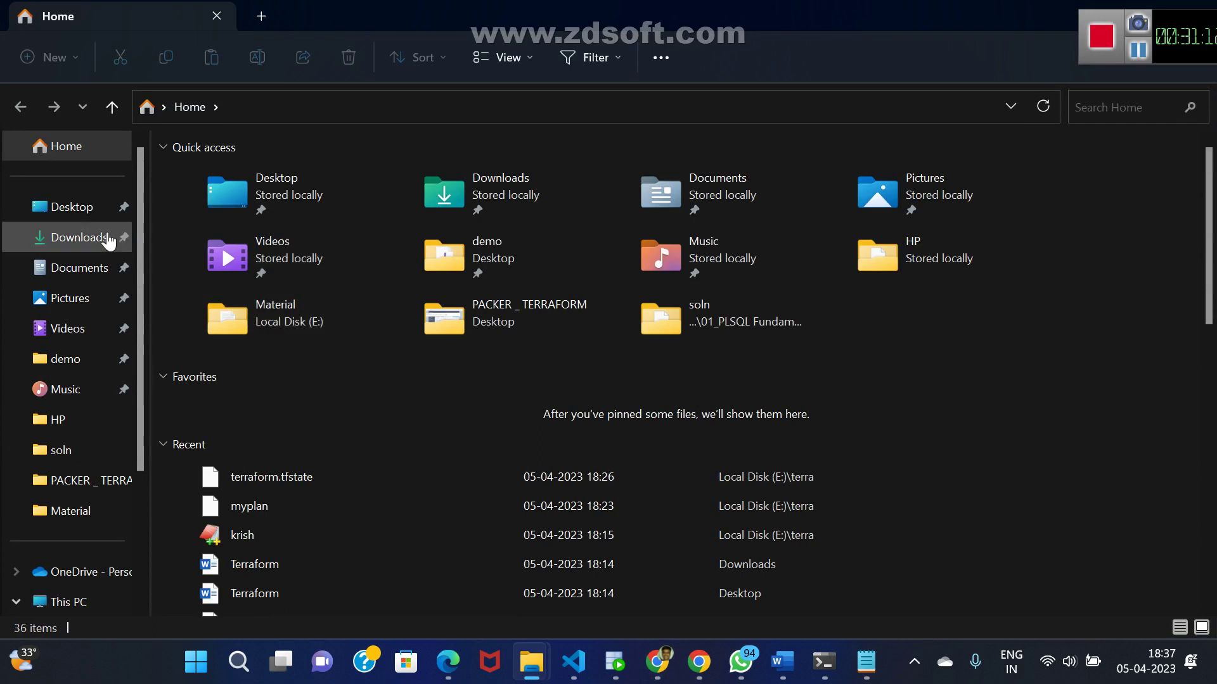
- Launch Git Bash from the Downloads folder, where the terraform key file is
click(90, 239)
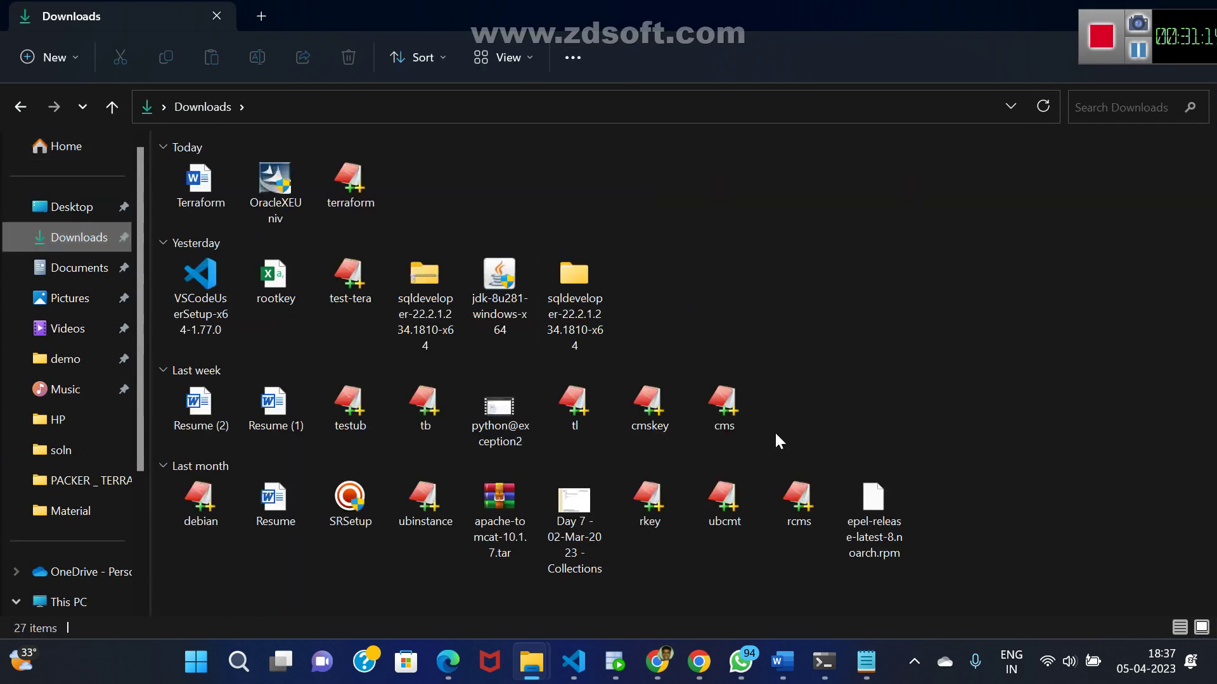
right_click(956, 346)
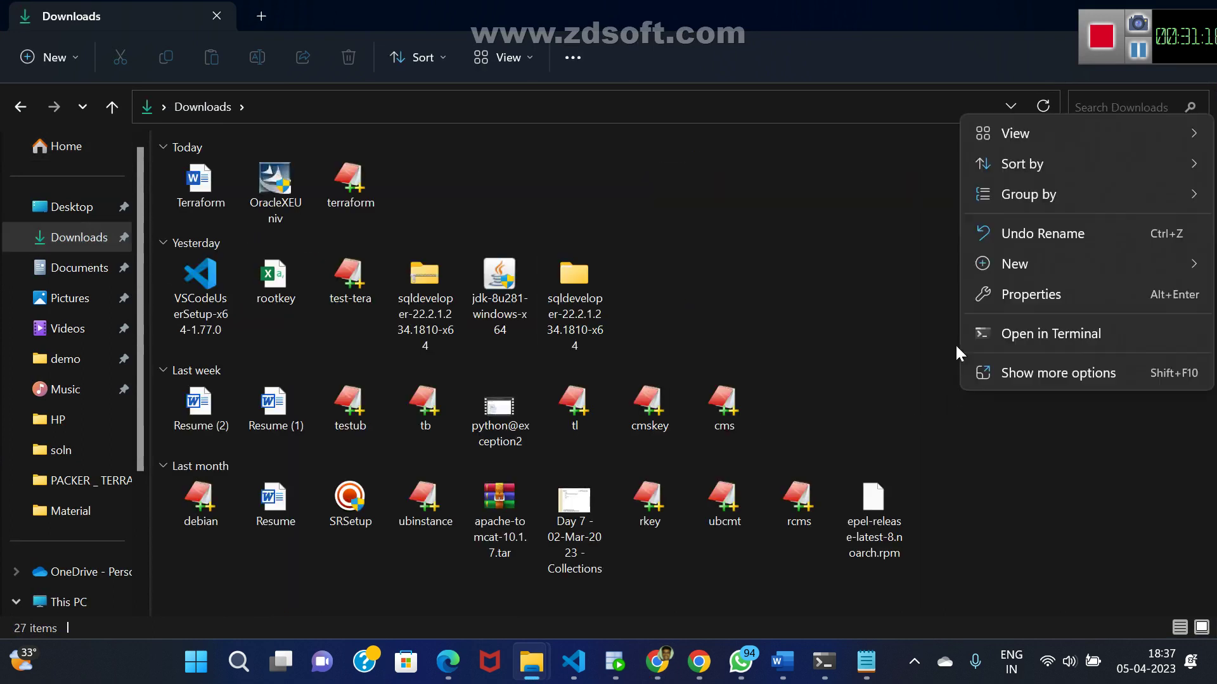
click(1036, 372)
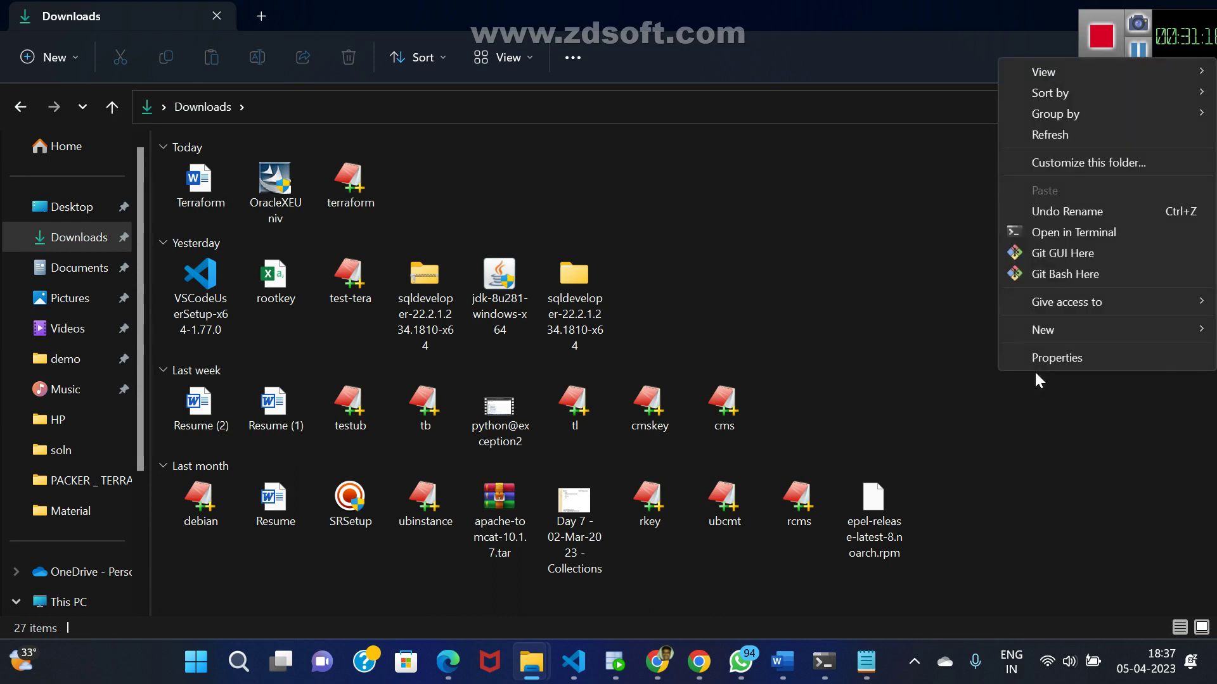
click(1078, 276)
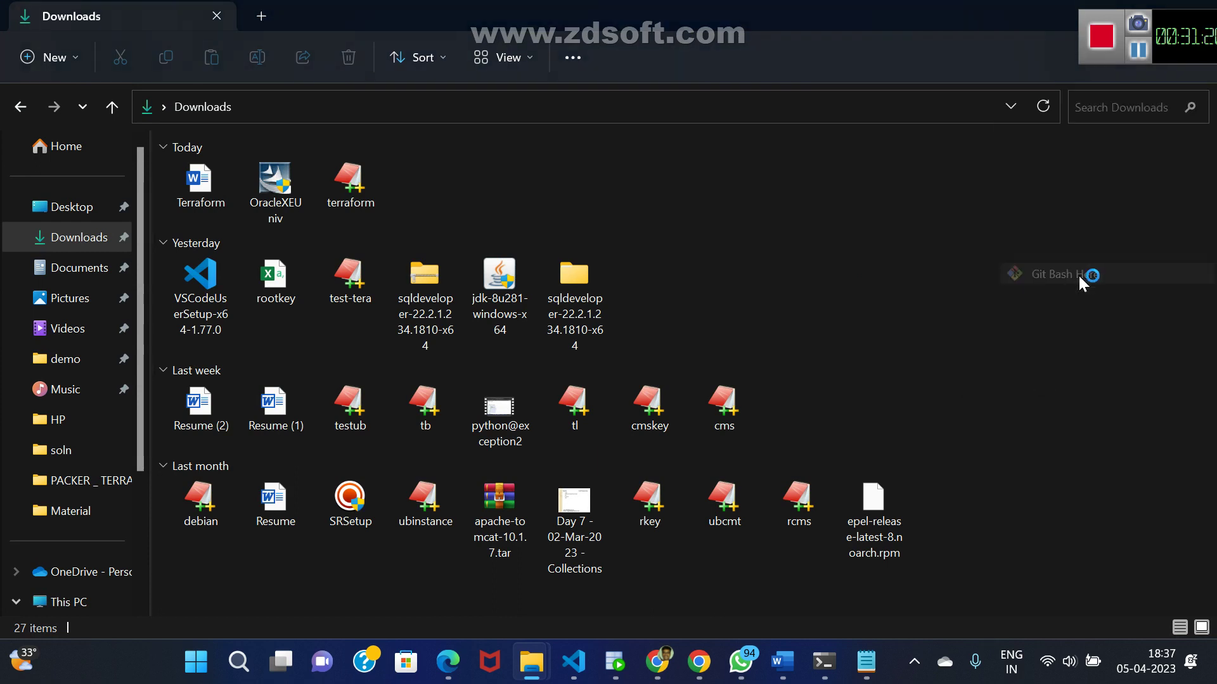
- Paste and run the ssh -i terraform.pem command to the instance's public DNS
right_click(373, 257)
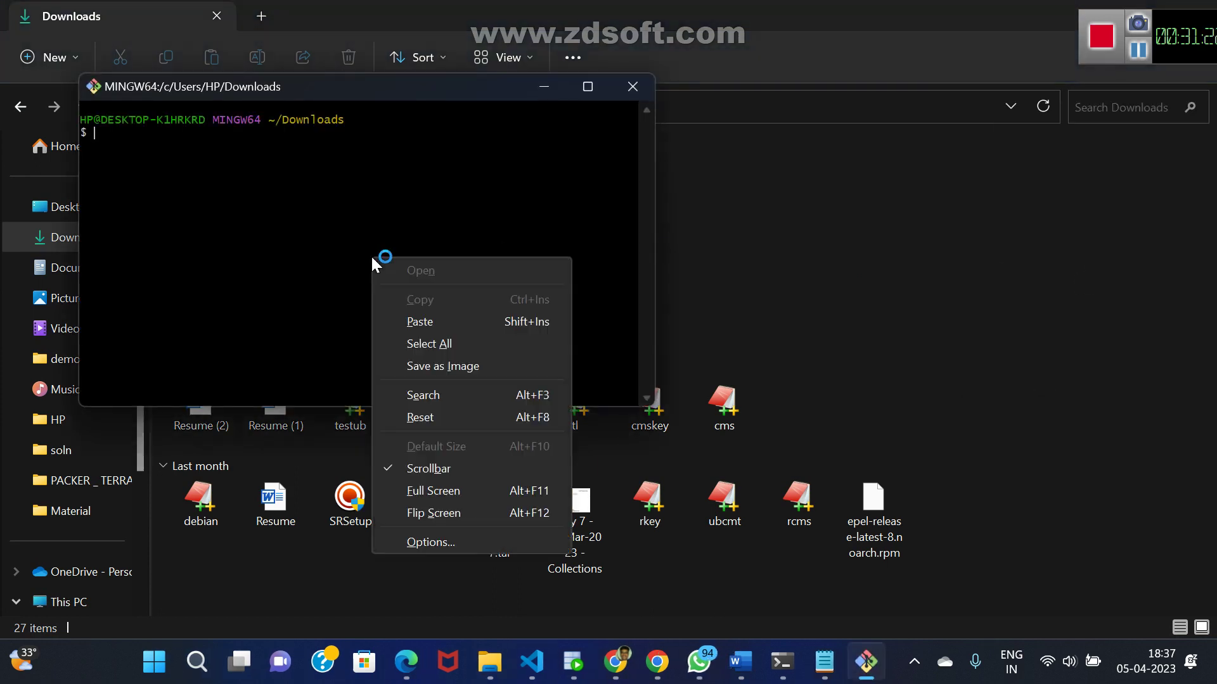
click(435, 318)
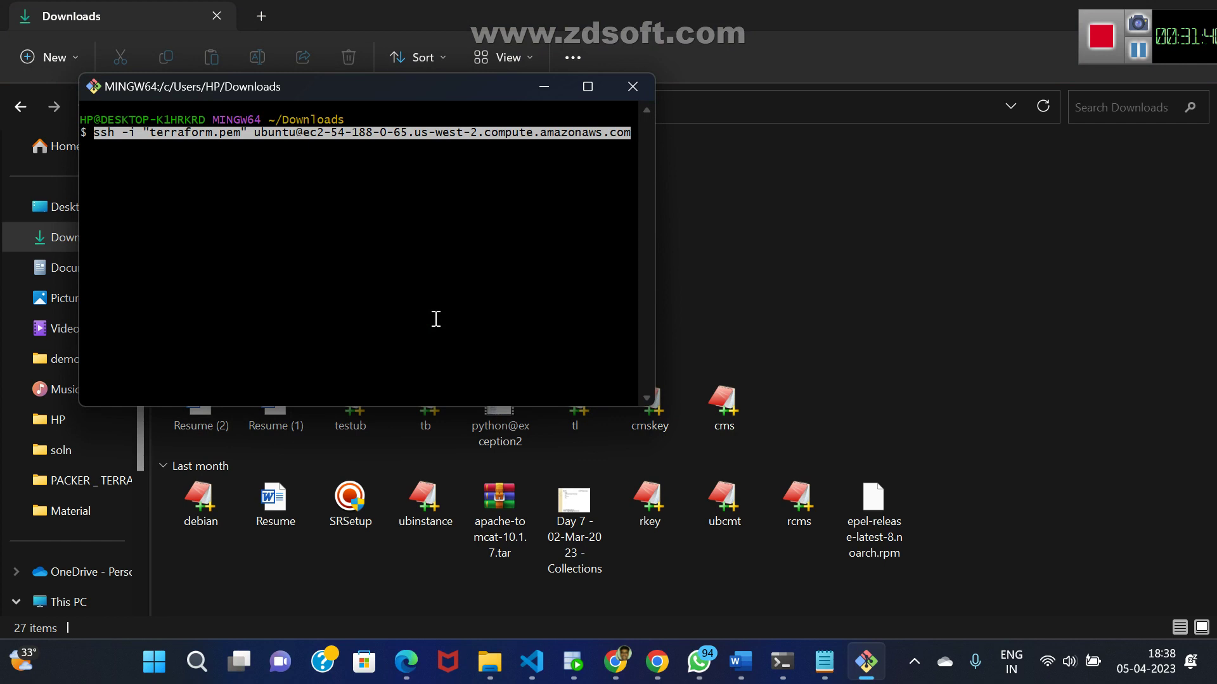
key(Return)
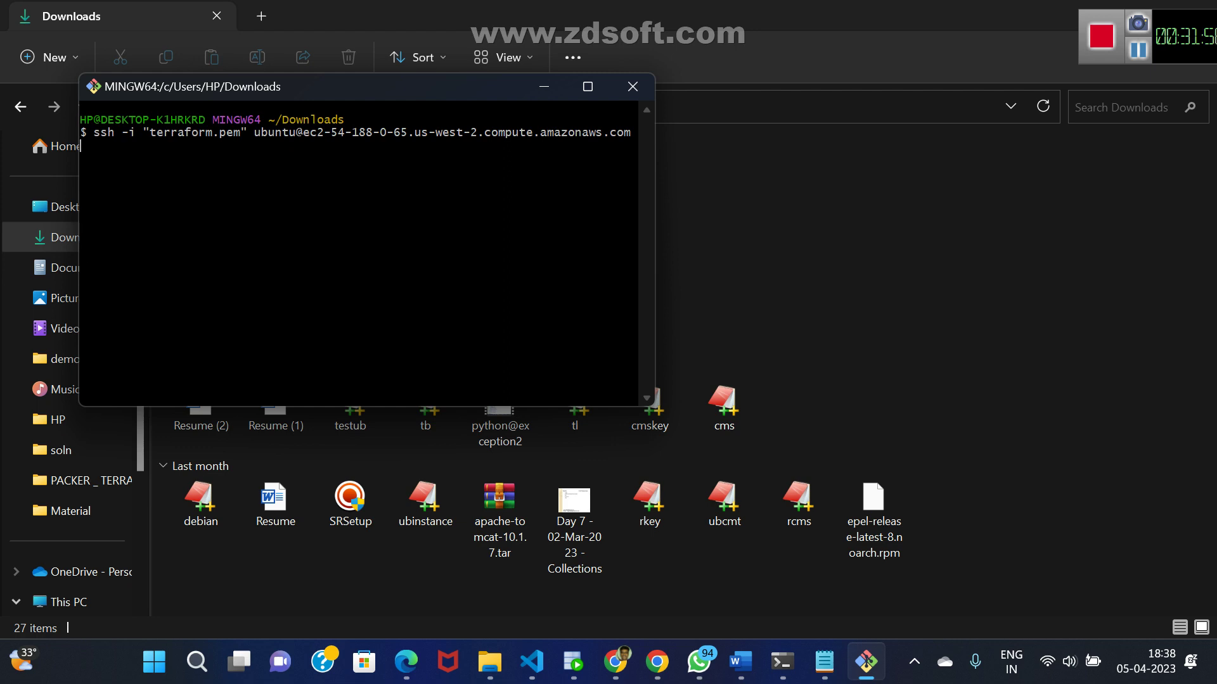
key(Return)
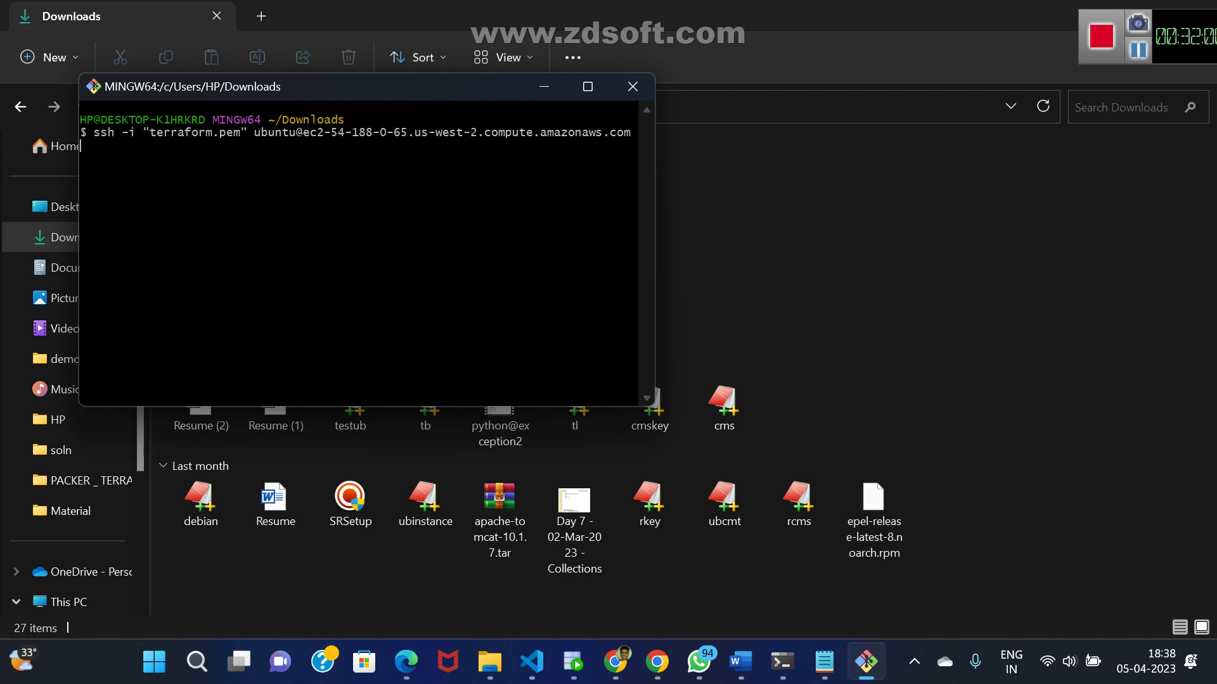
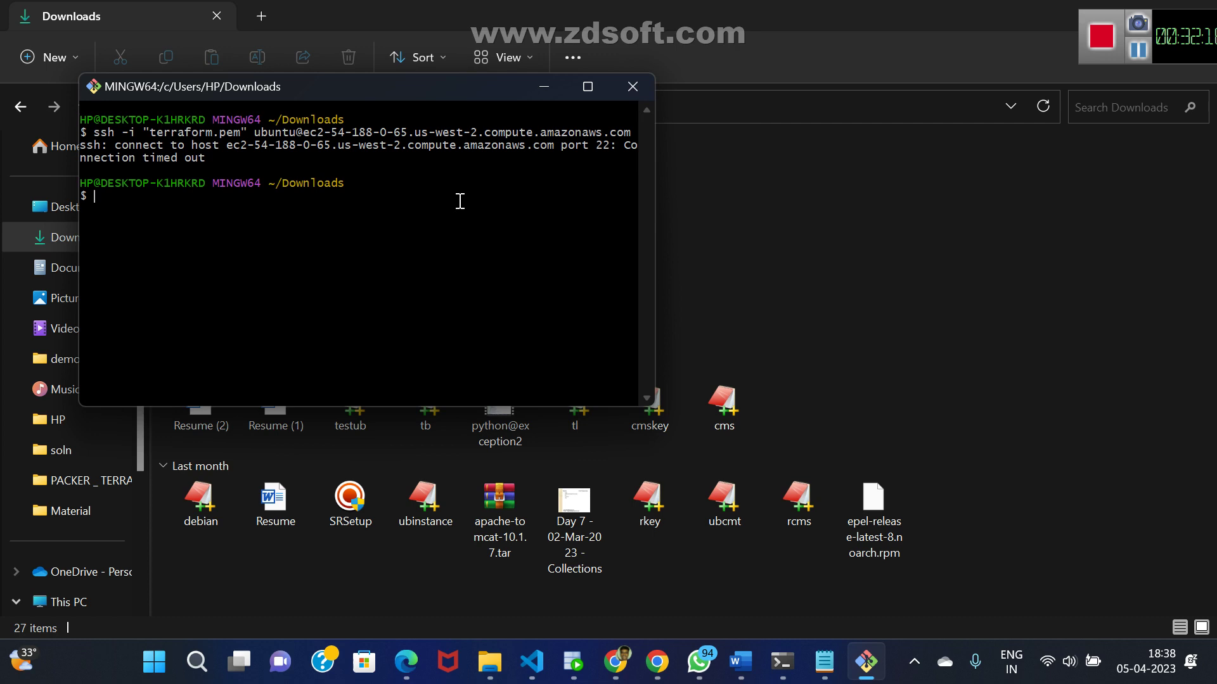
- Close the timed-out Git Bash window, check the 5-resource apply, and bring up krish in Notepad
click(629, 93)
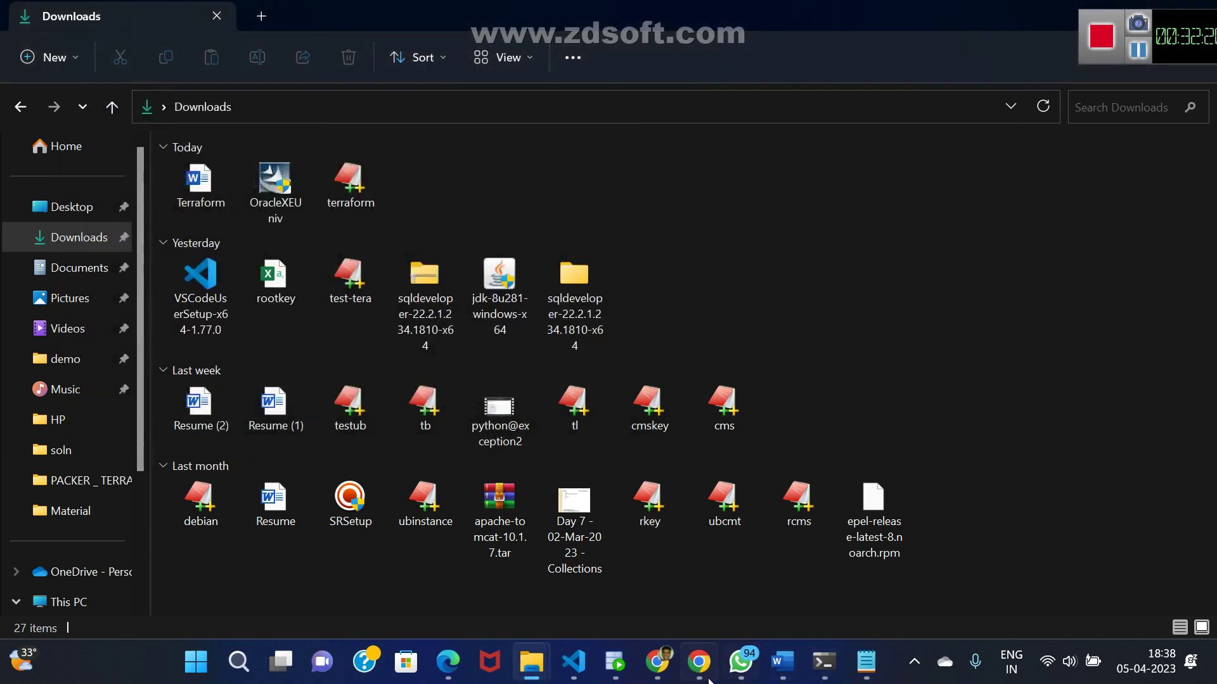
click(823, 663)
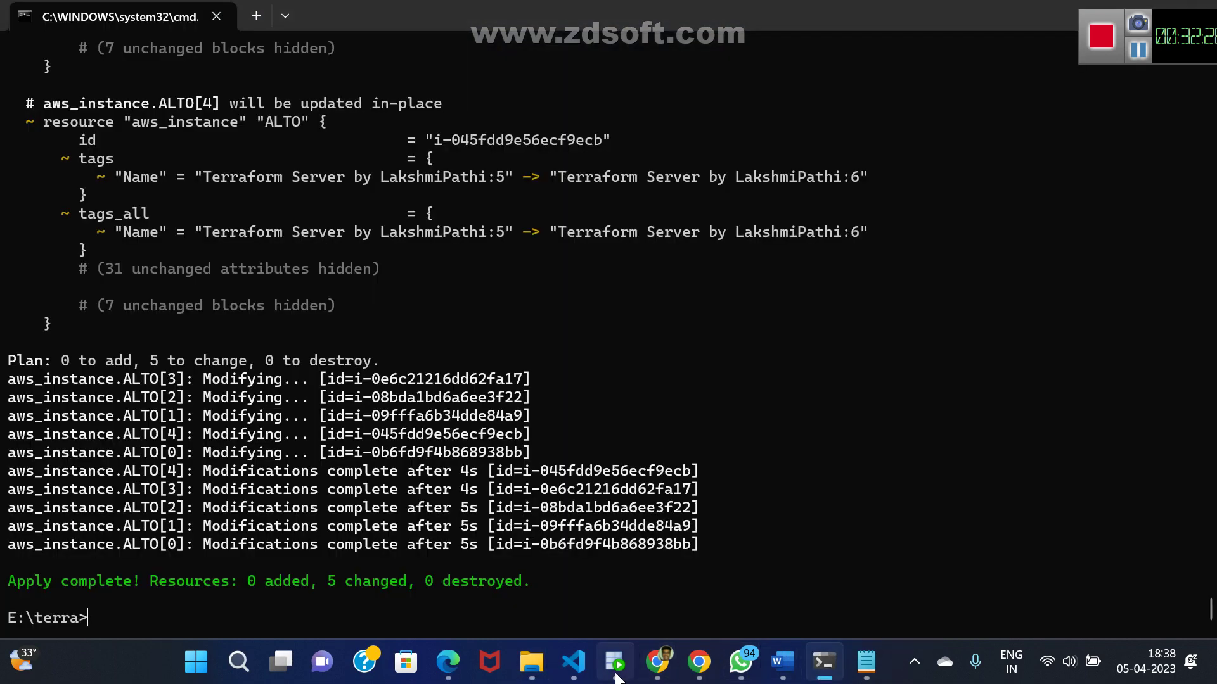
mouse_move(652, 669)
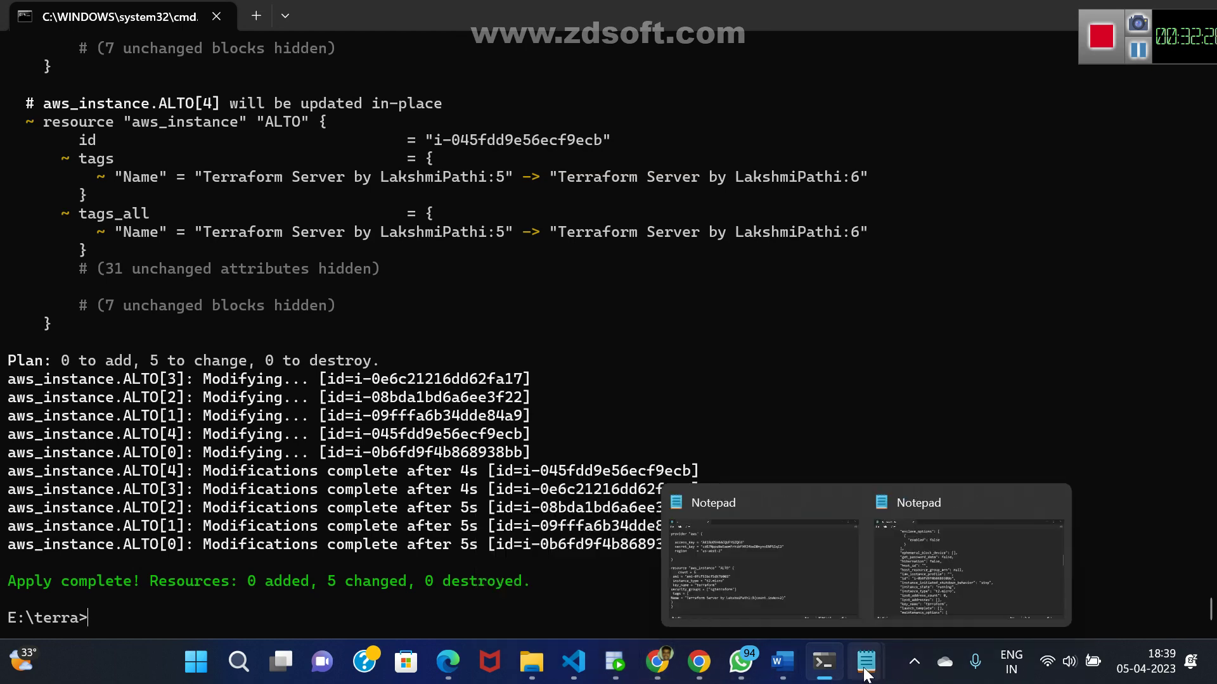
mouse_move(853, 676)
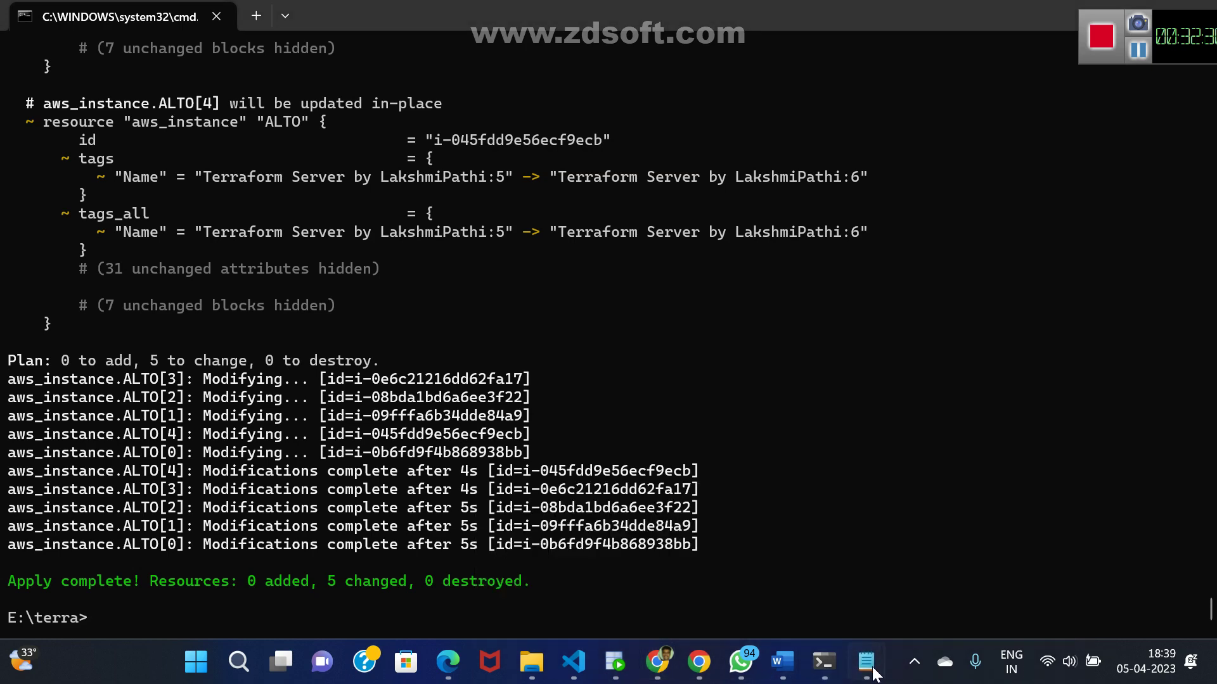
click(800, 596)
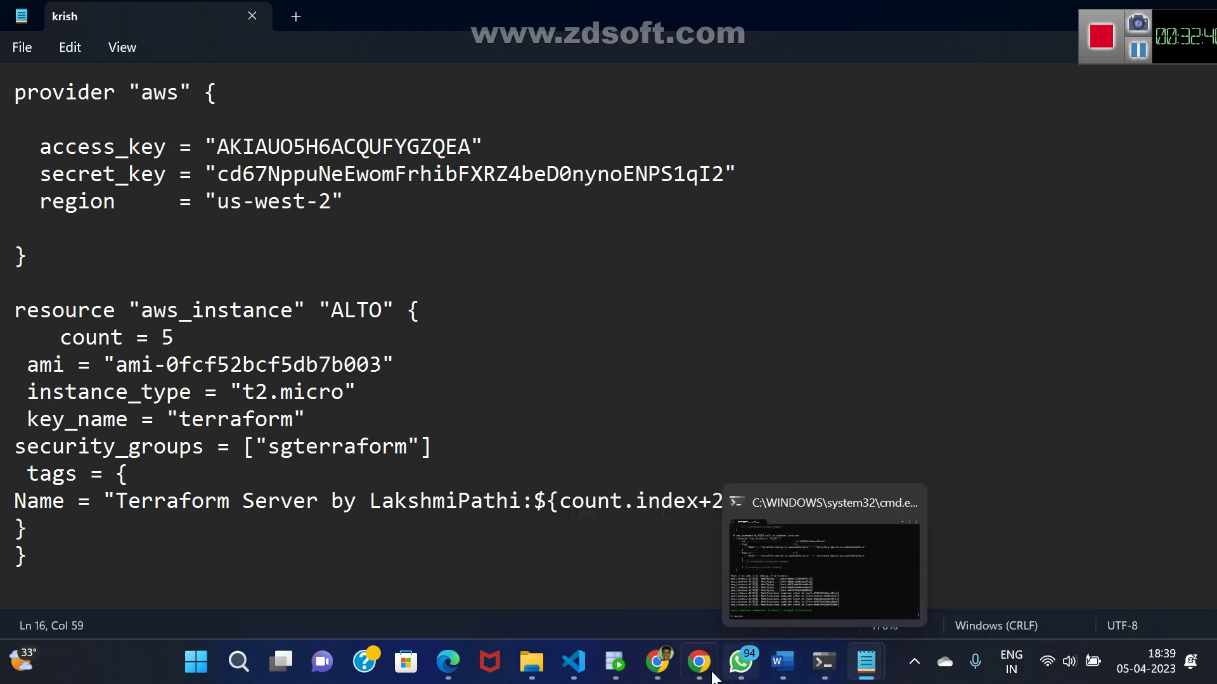
- From the first Terraform instance's Security details, open security group sg-0315660cda4d77465 (sgterraform)
click(657, 662)
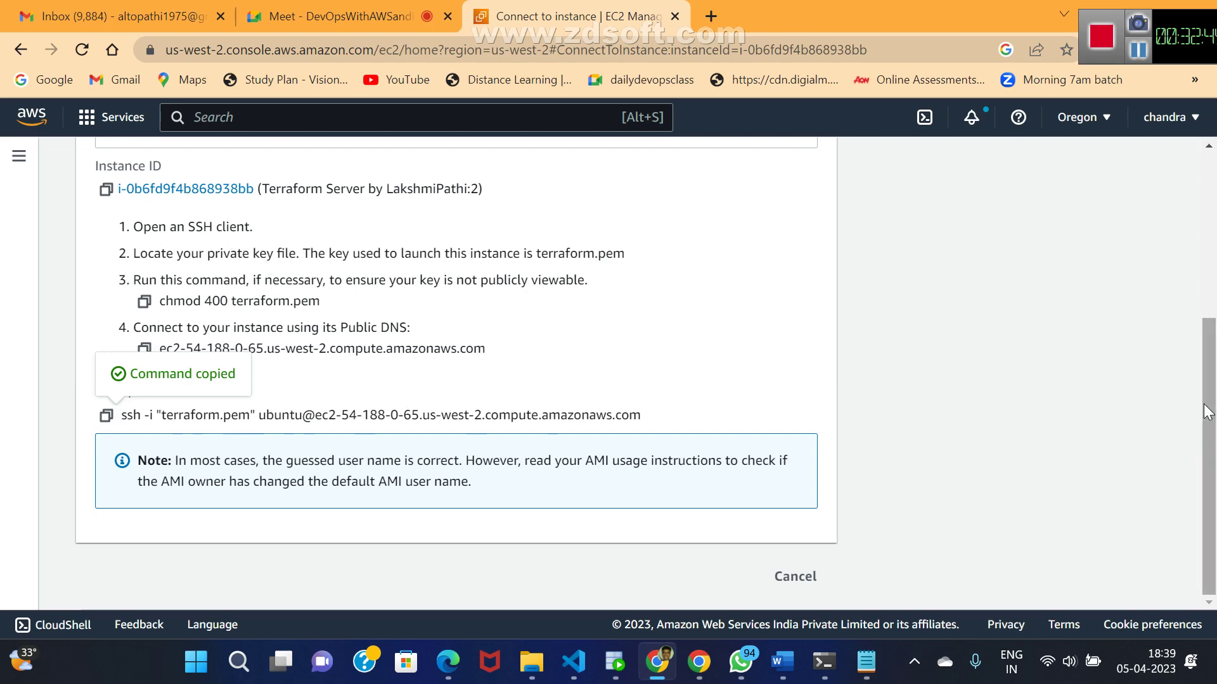
drag(1208, 411, 1207, 196)
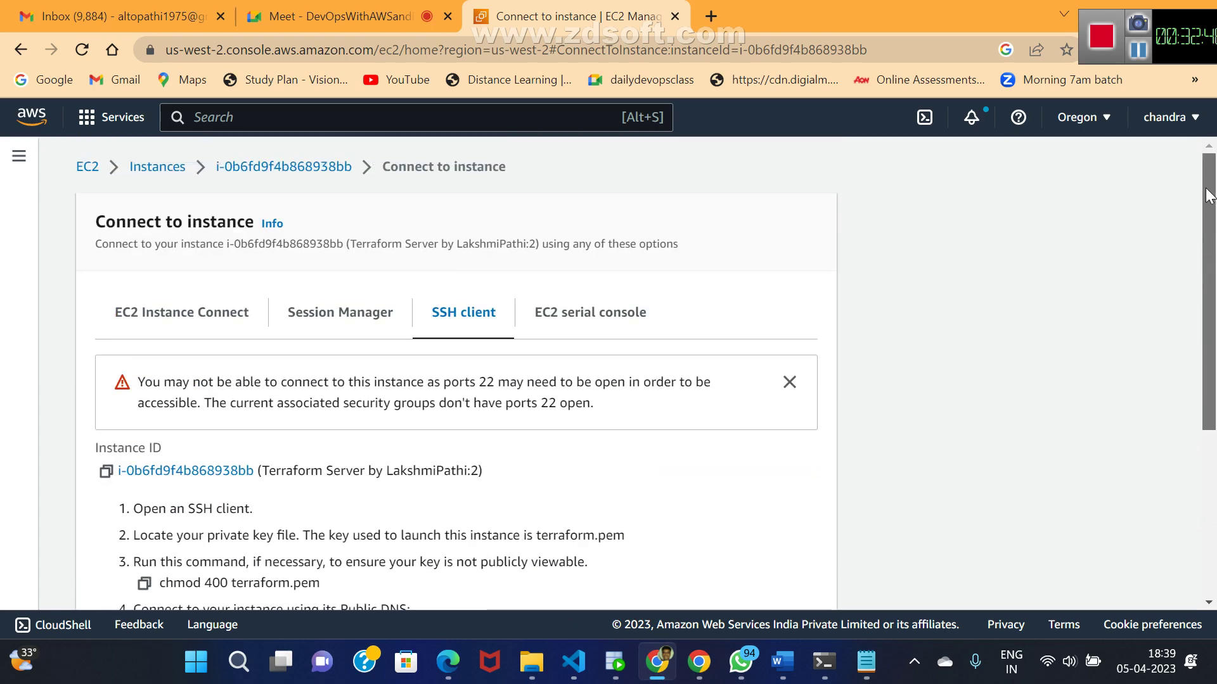
click(158, 168)
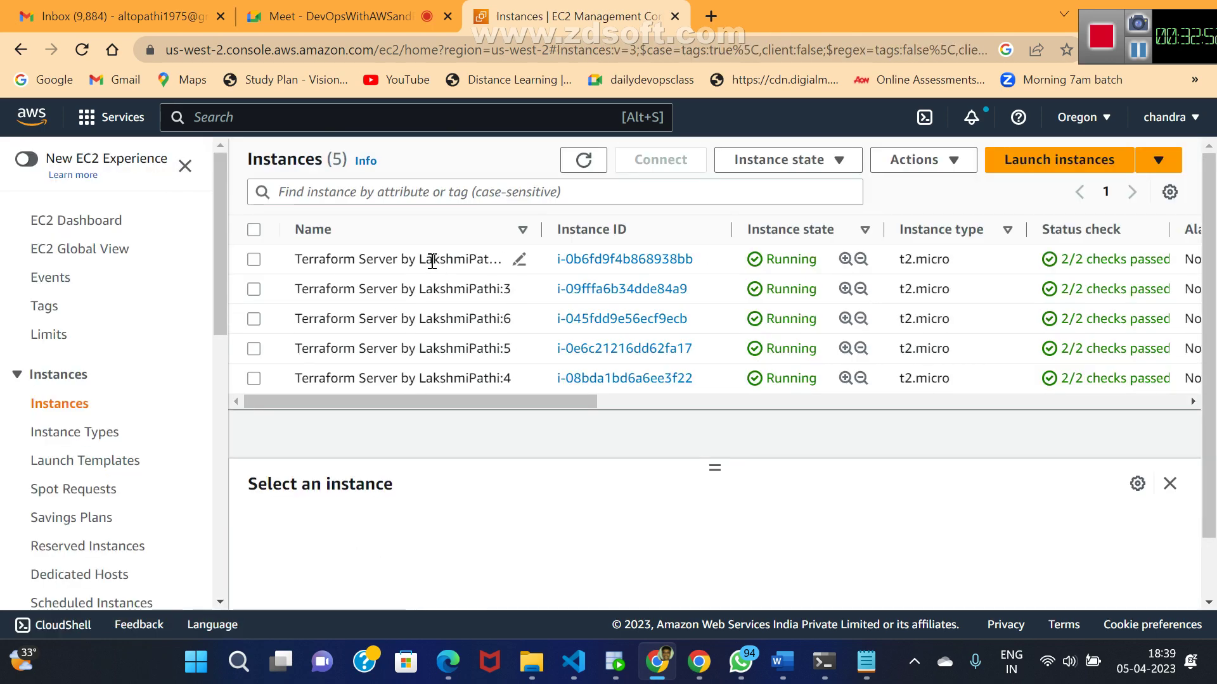
click(604, 265)
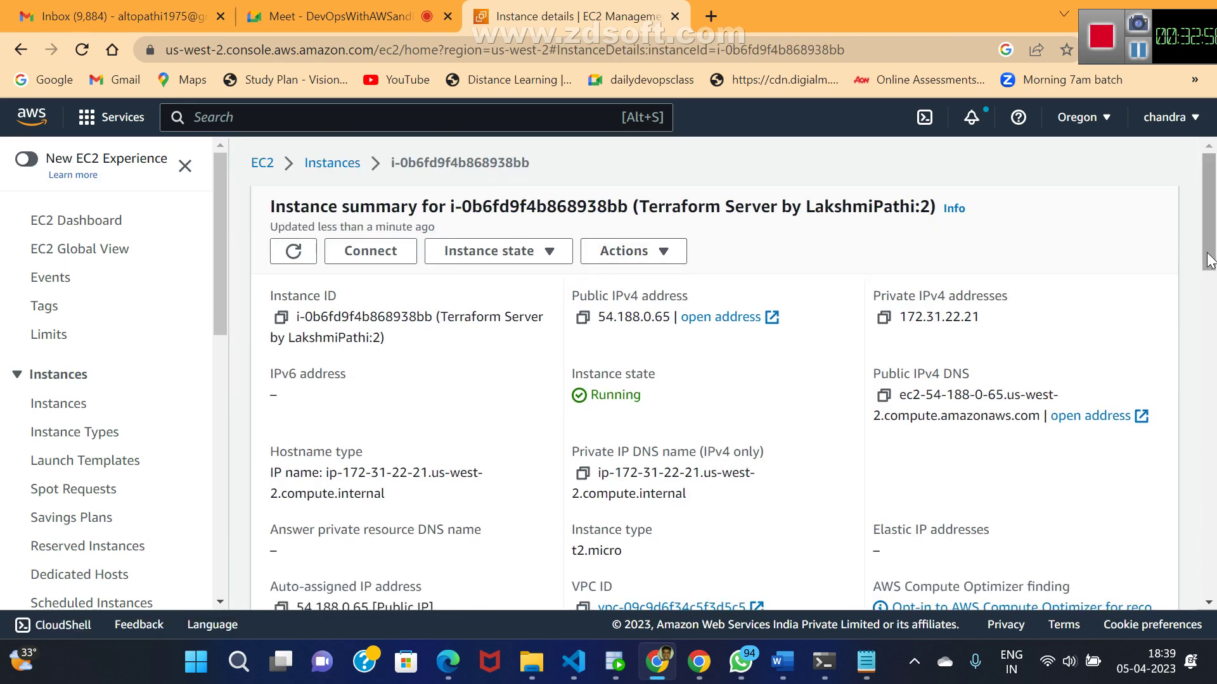
drag(1209, 260, 1209, 338)
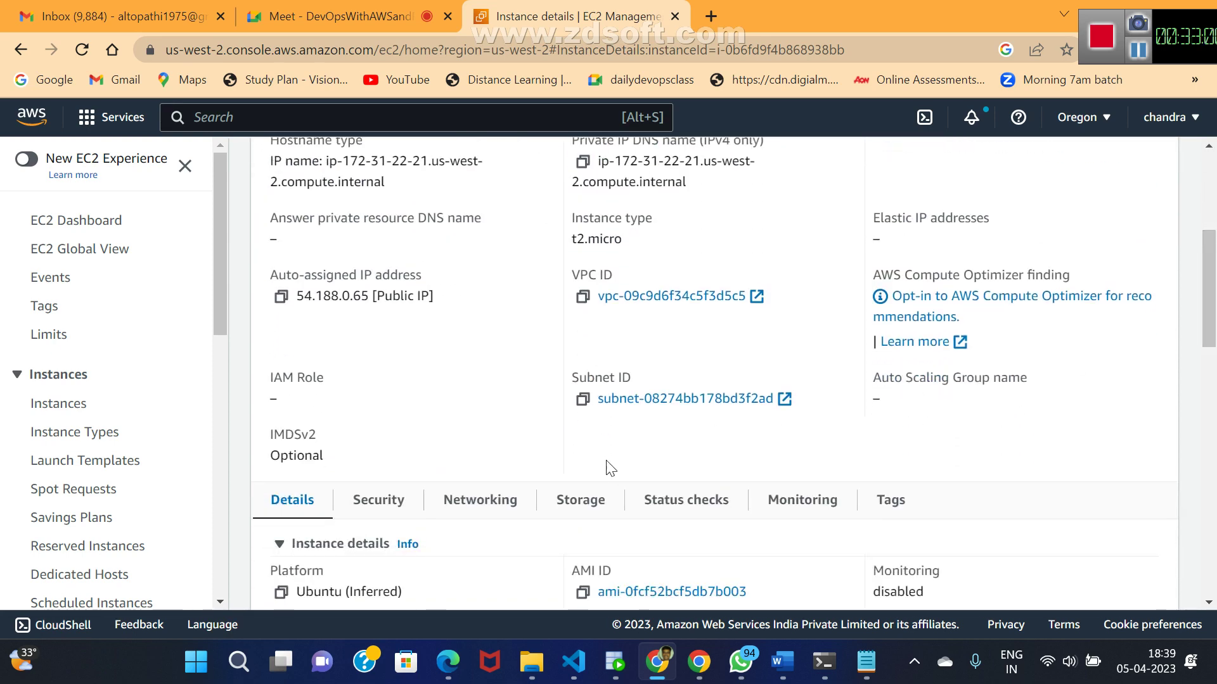
click(372, 515)
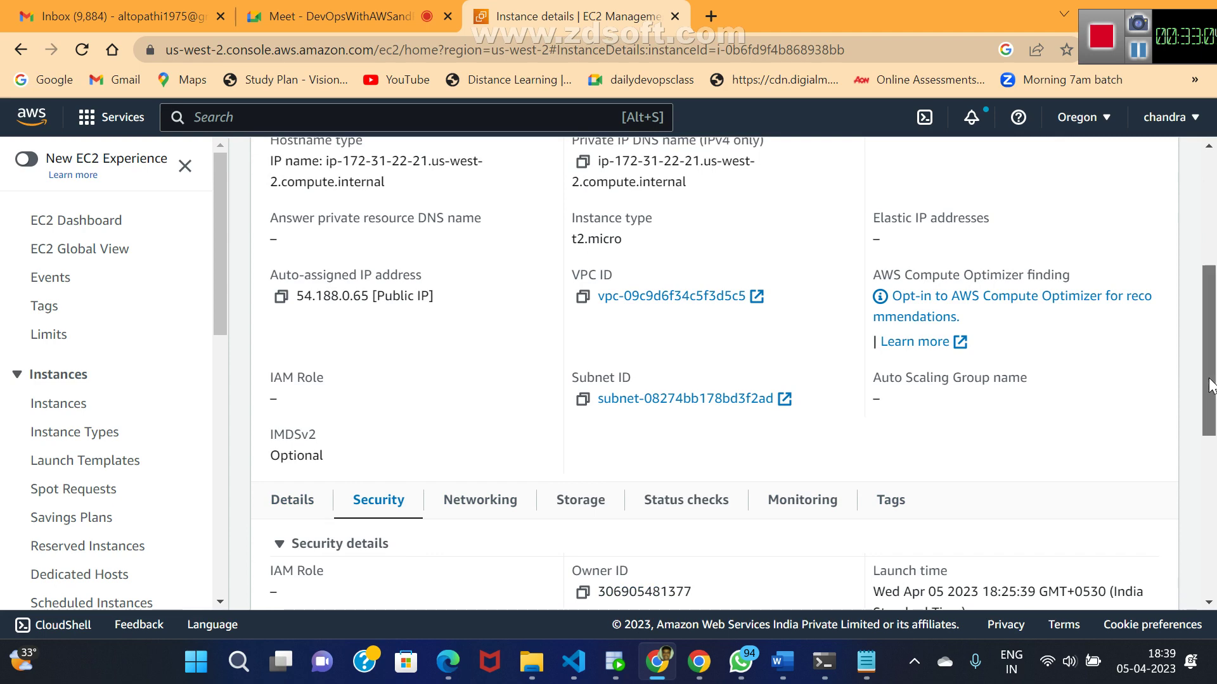
drag(1211, 385, 1191, 479)
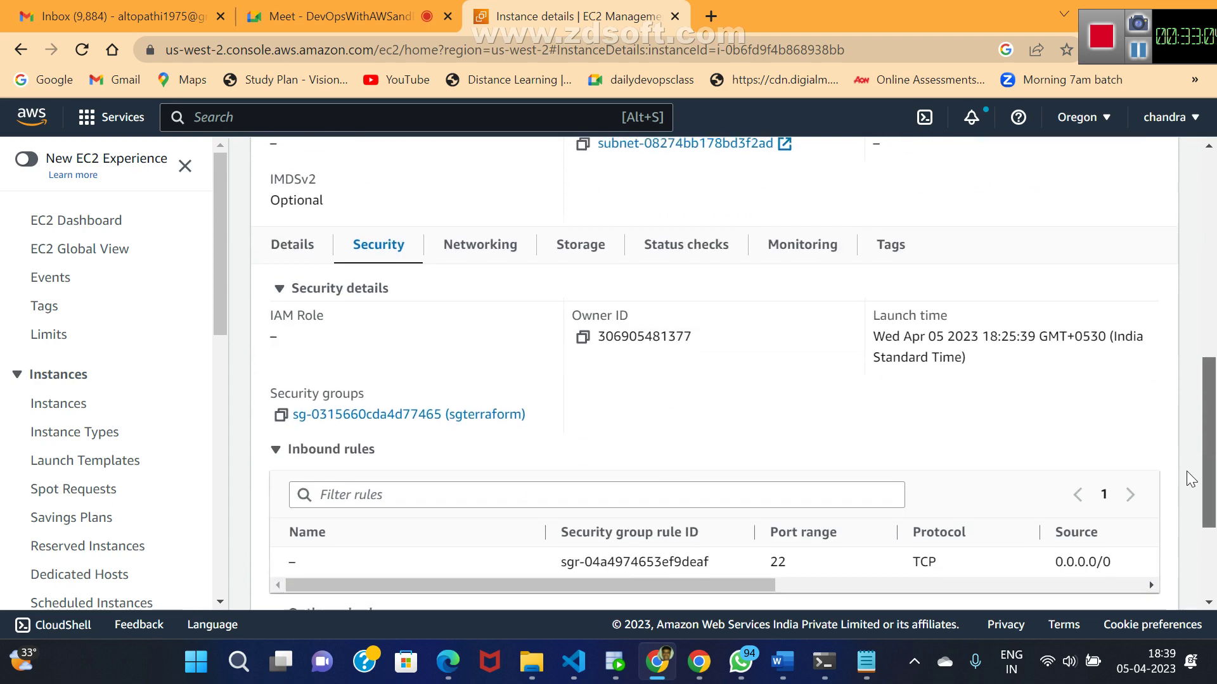
click(389, 410)
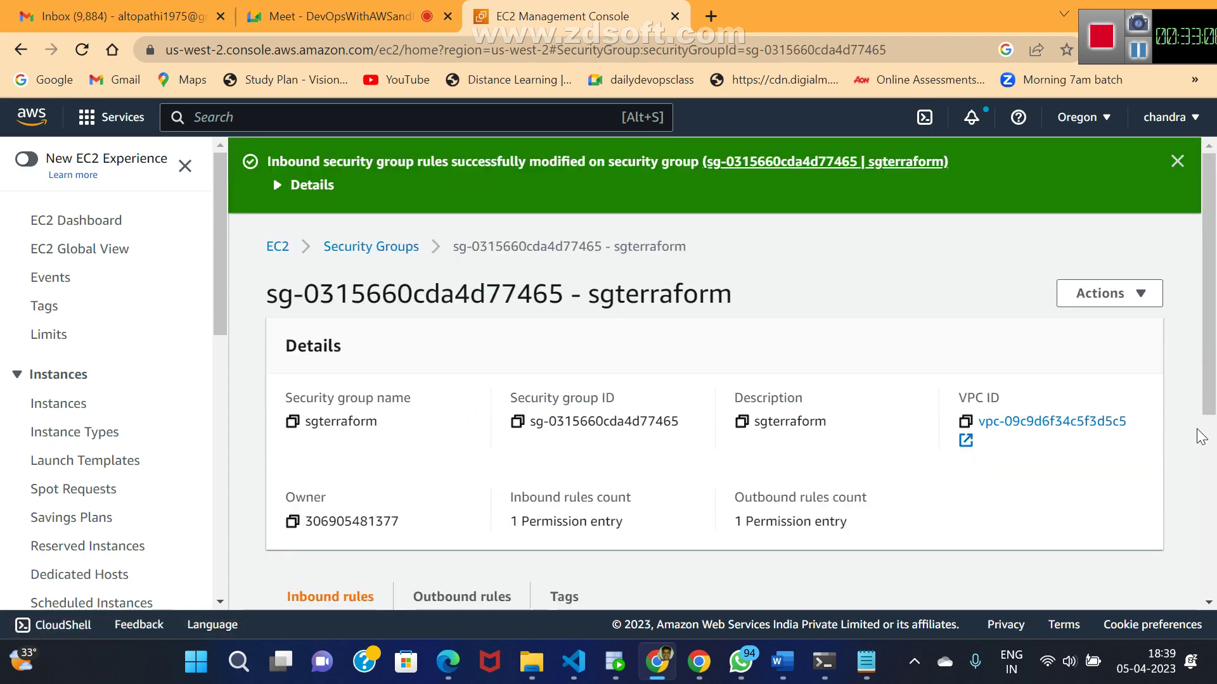
- Add and save an All traffic inbound rule from Anywhere-IPv4 (0.0.0.0/0) on sgterraform
drag(1216, 347, 1204, 435)
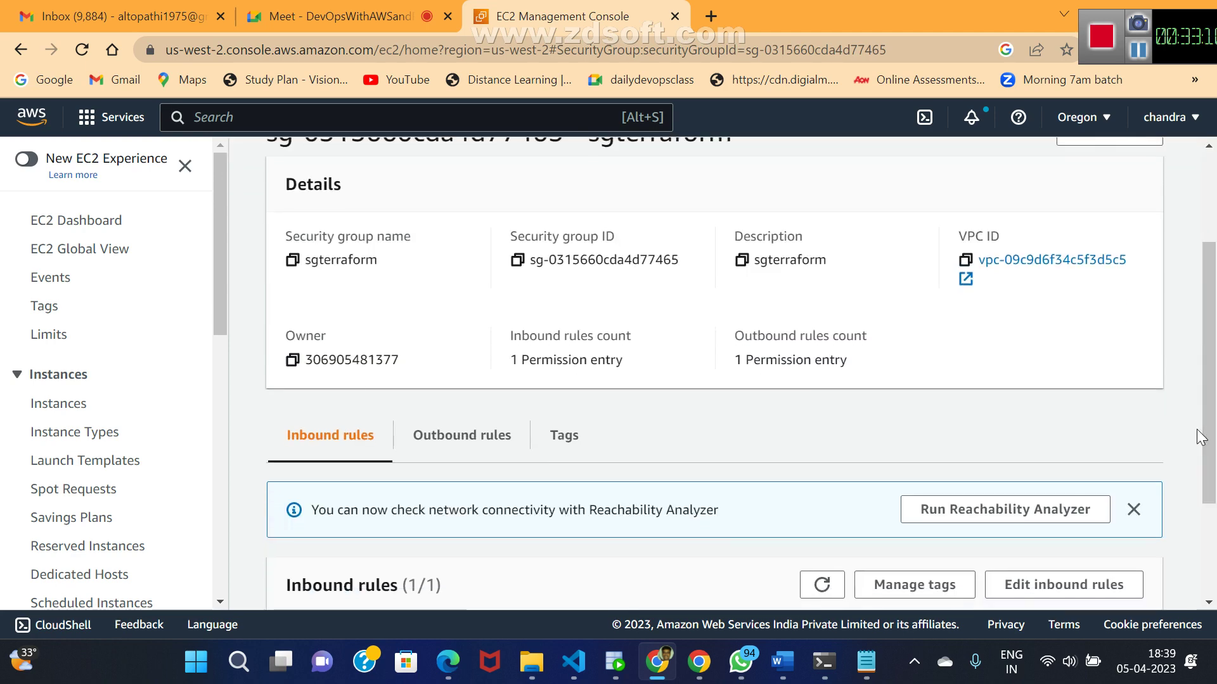
click(1061, 582)
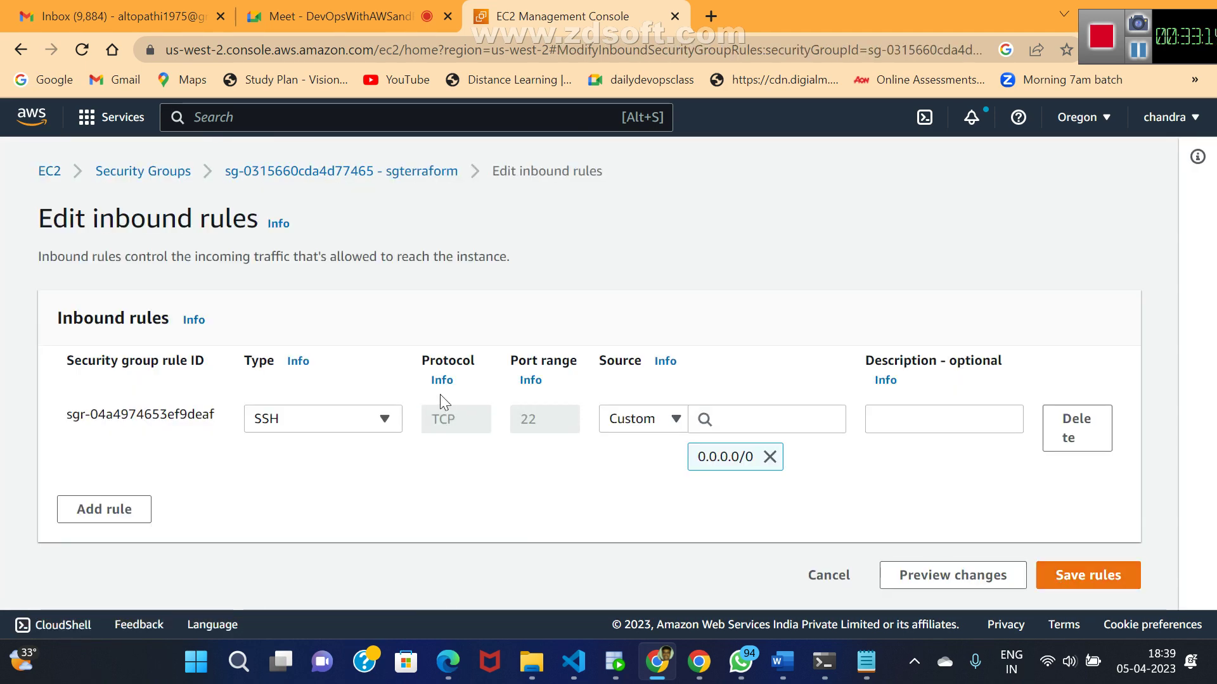
click(107, 513)
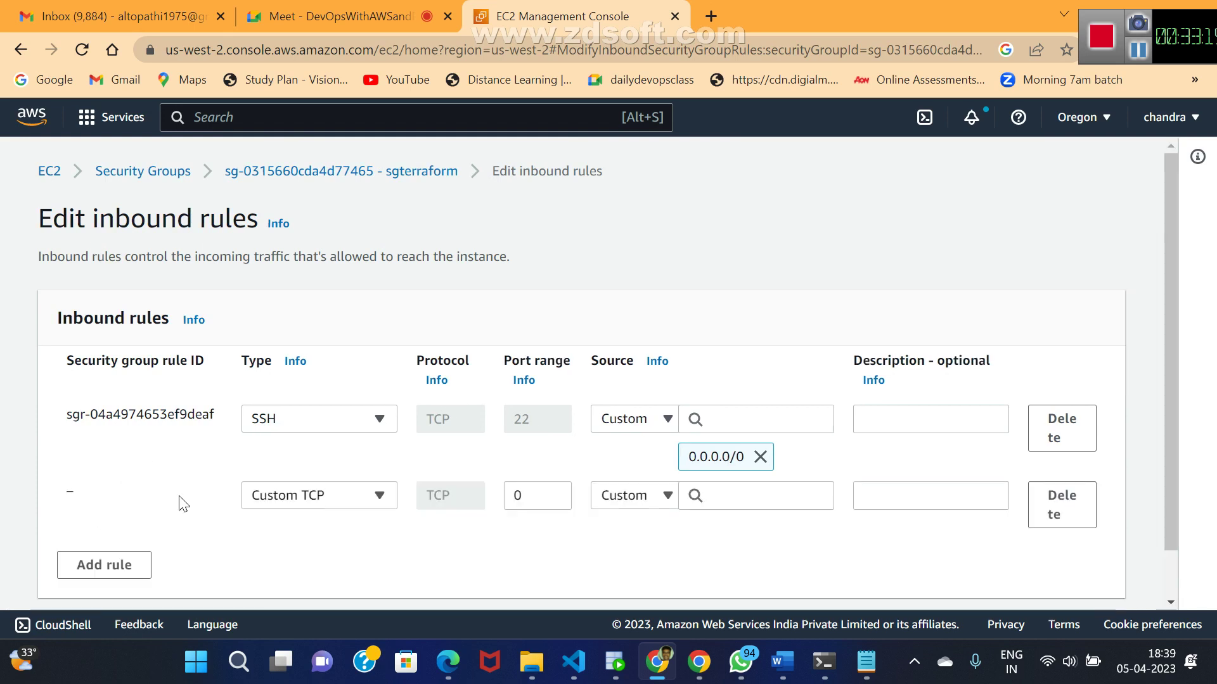
click(381, 507)
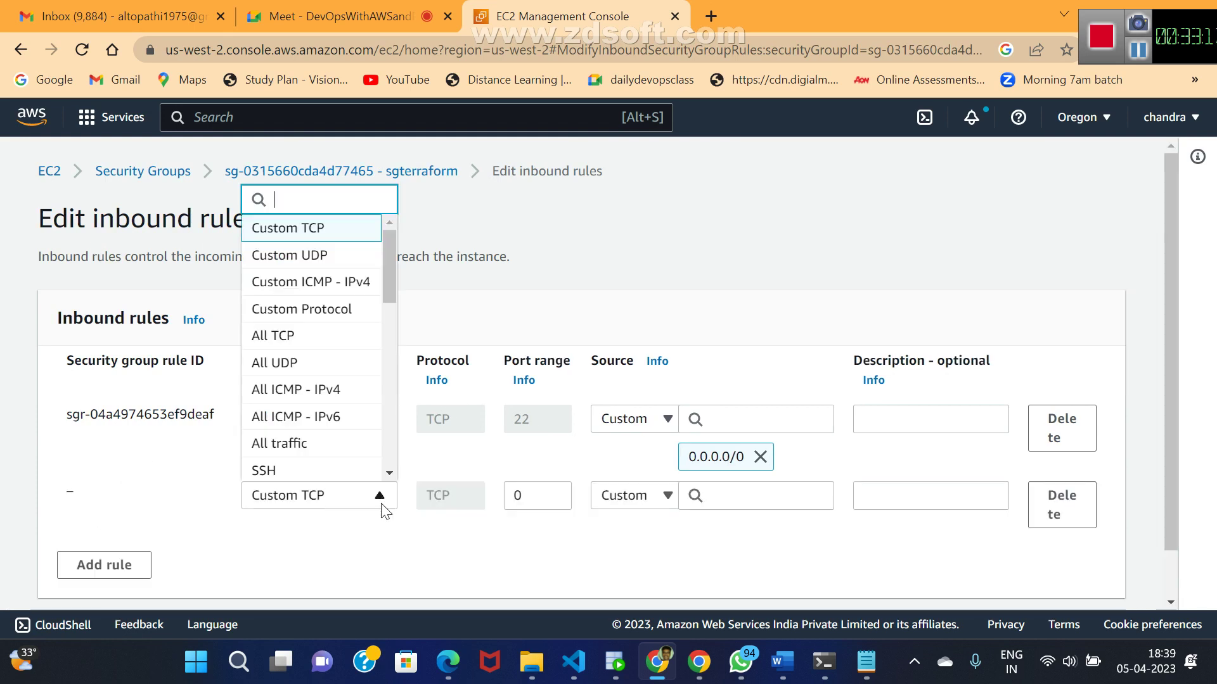
click(312, 445)
click(661, 504)
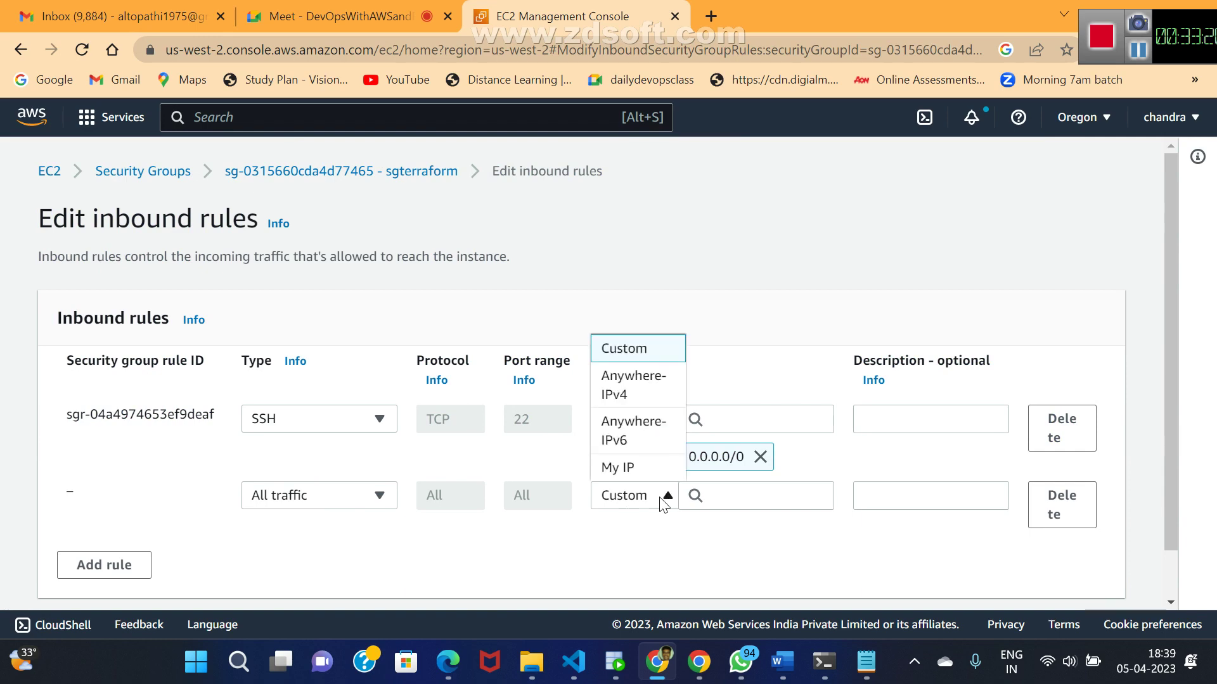
click(612, 379)
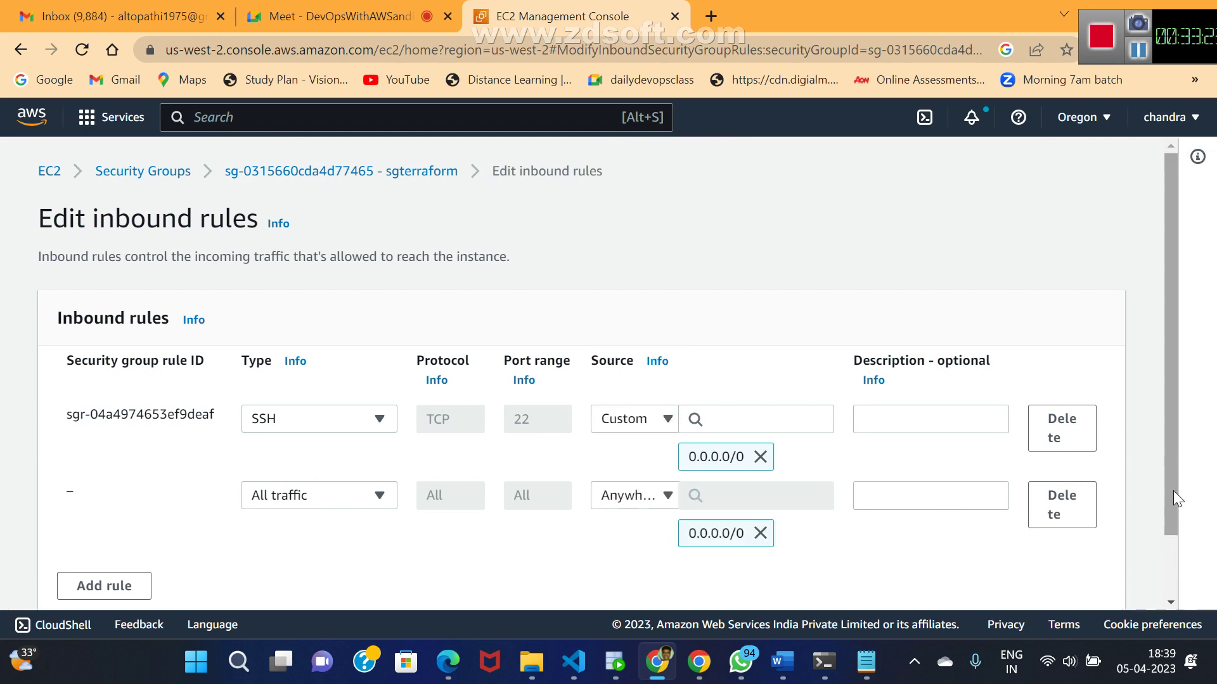
drag(1173, 491, 1166, 571)
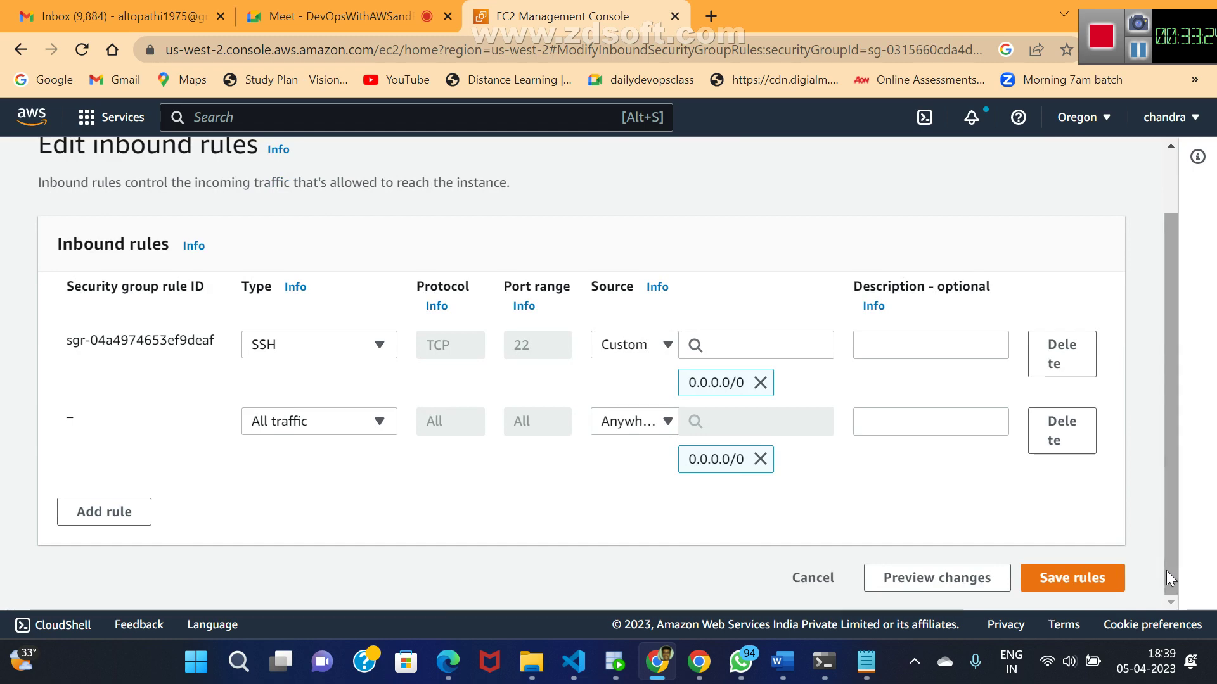
click(1087, 582)
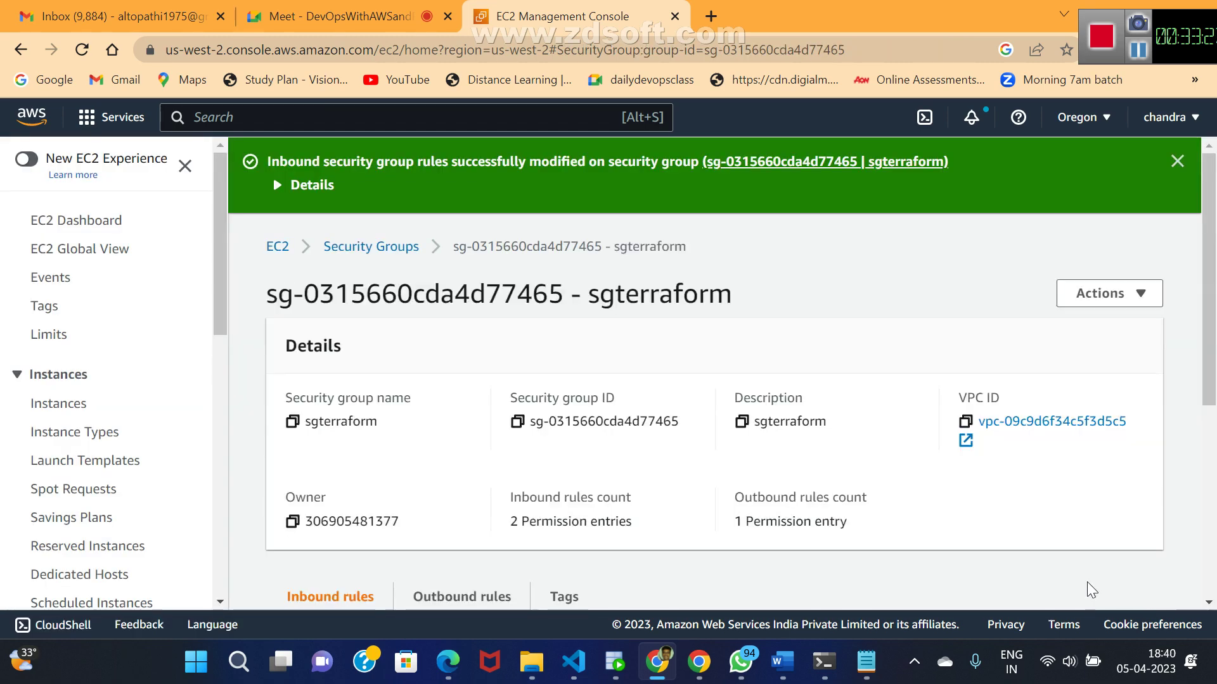
- From the refreshed running-instances list, copy the first instance's example SSH command and open File Explorer
click(277, 247)
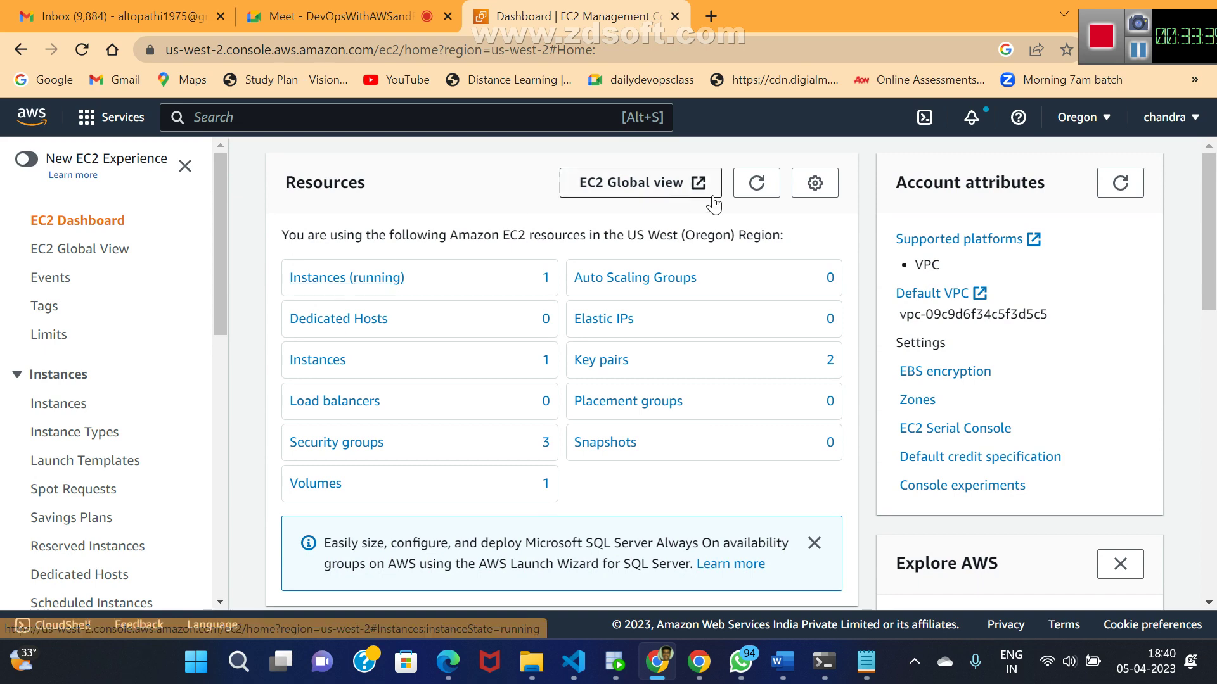
click(755, 185)
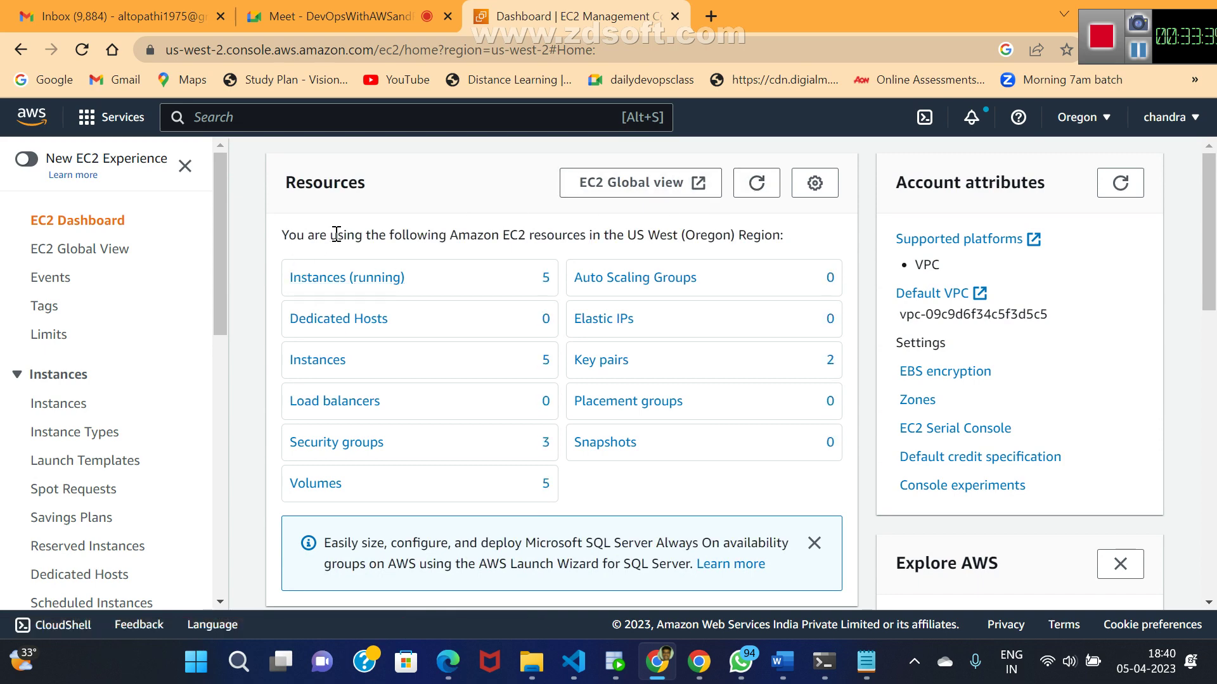
click(315, 277)
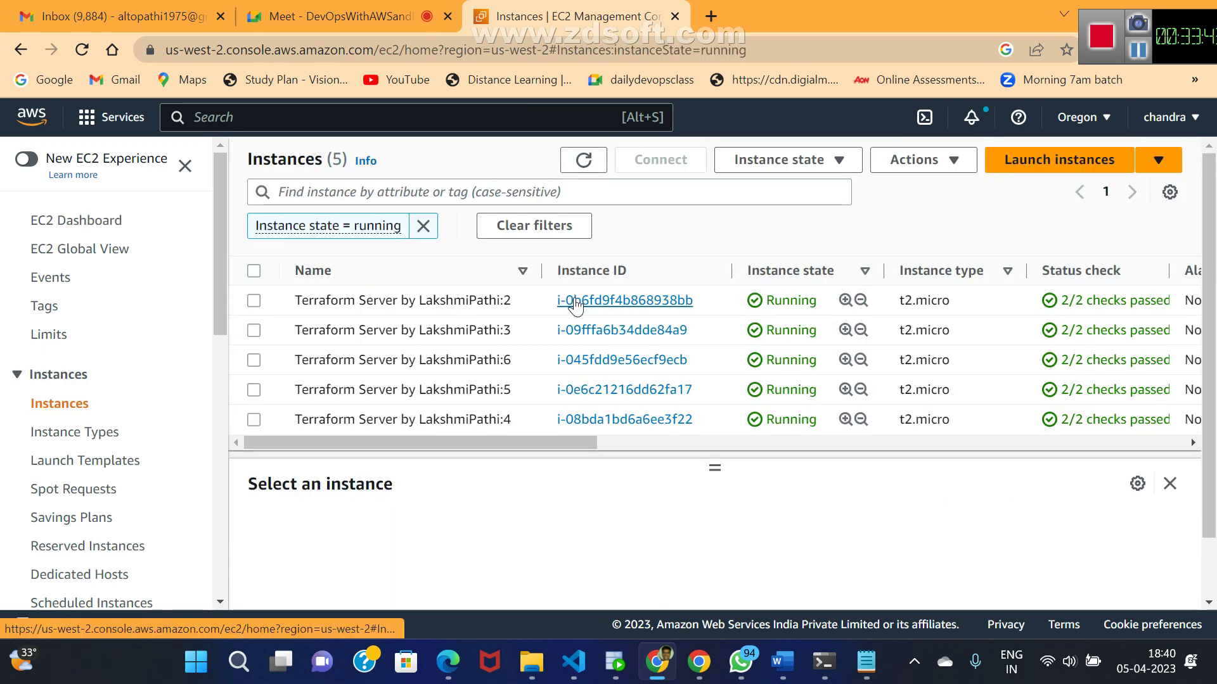
click(574, 301)
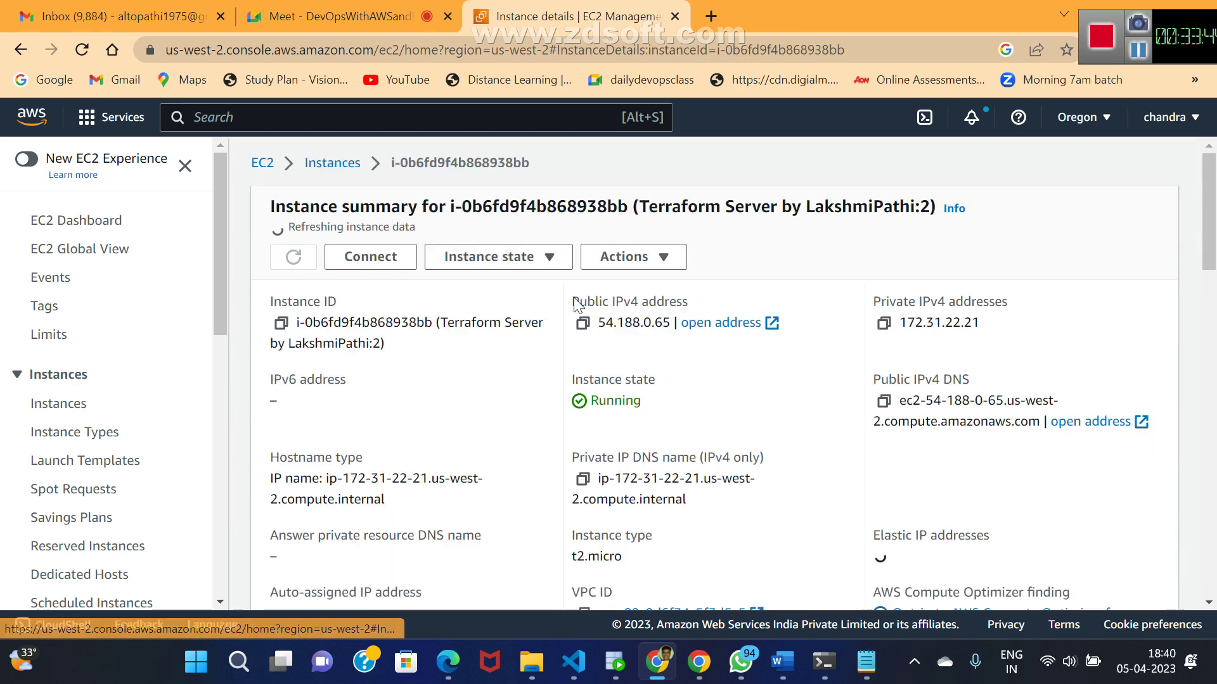
click(366, 257)
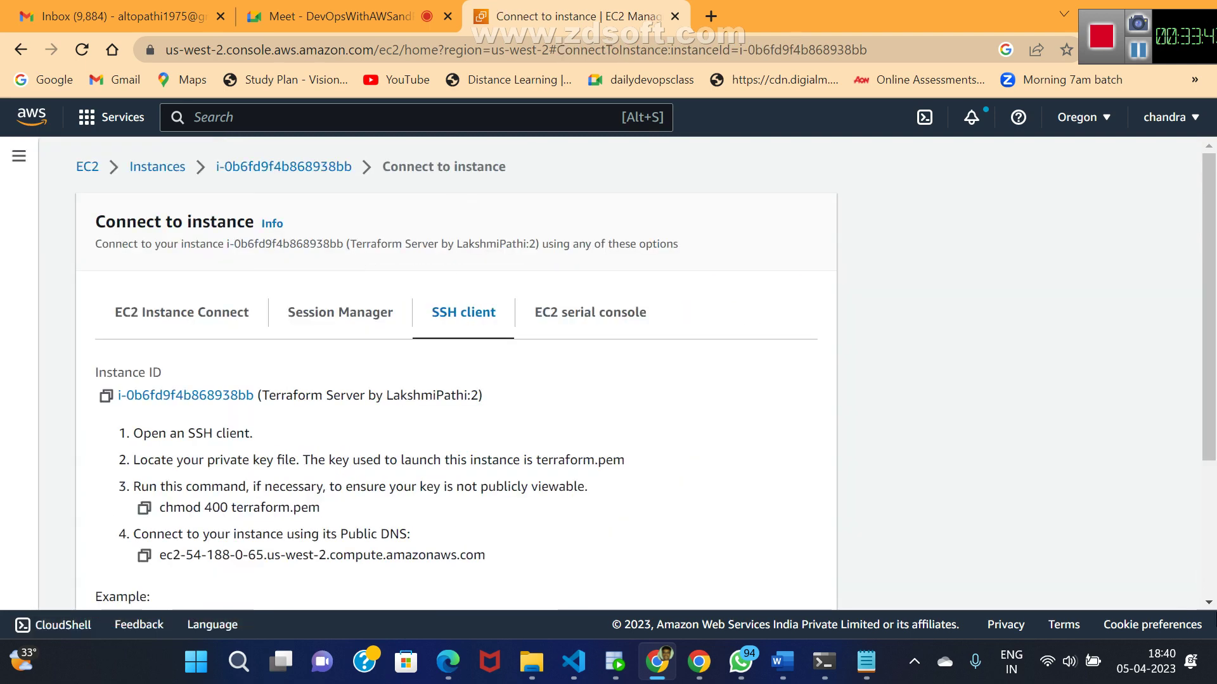
scroll(1208, 603, down, 3)
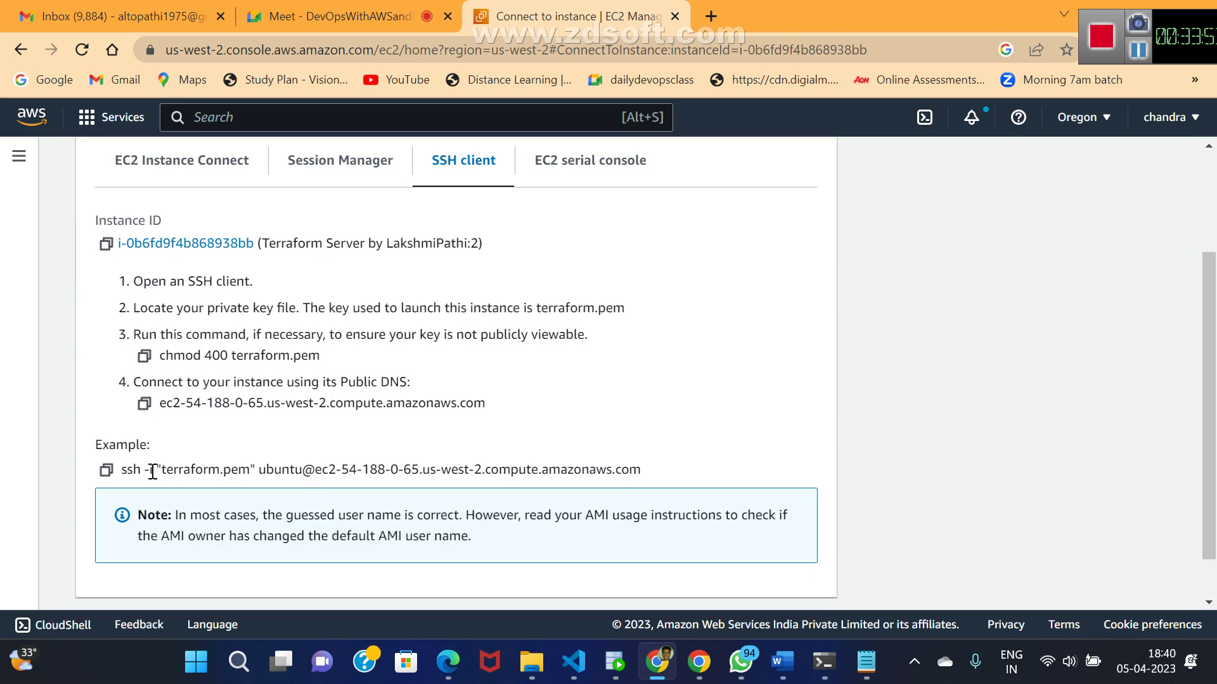
click(107, 472)
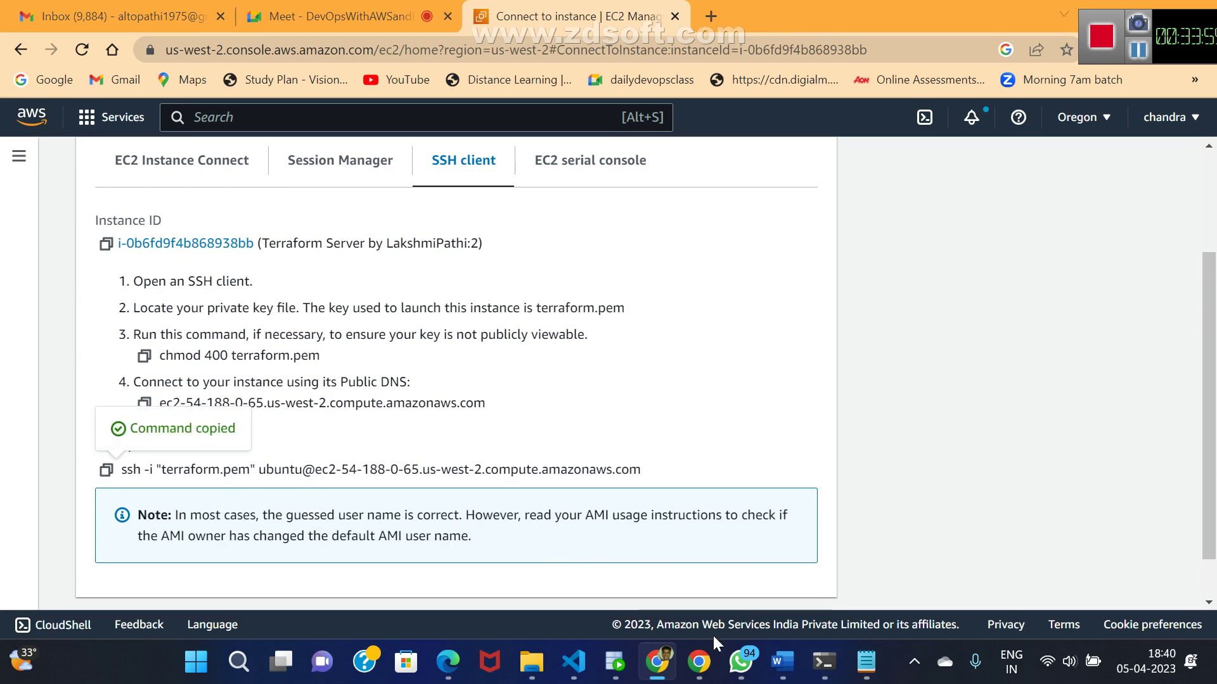
key(super+e)
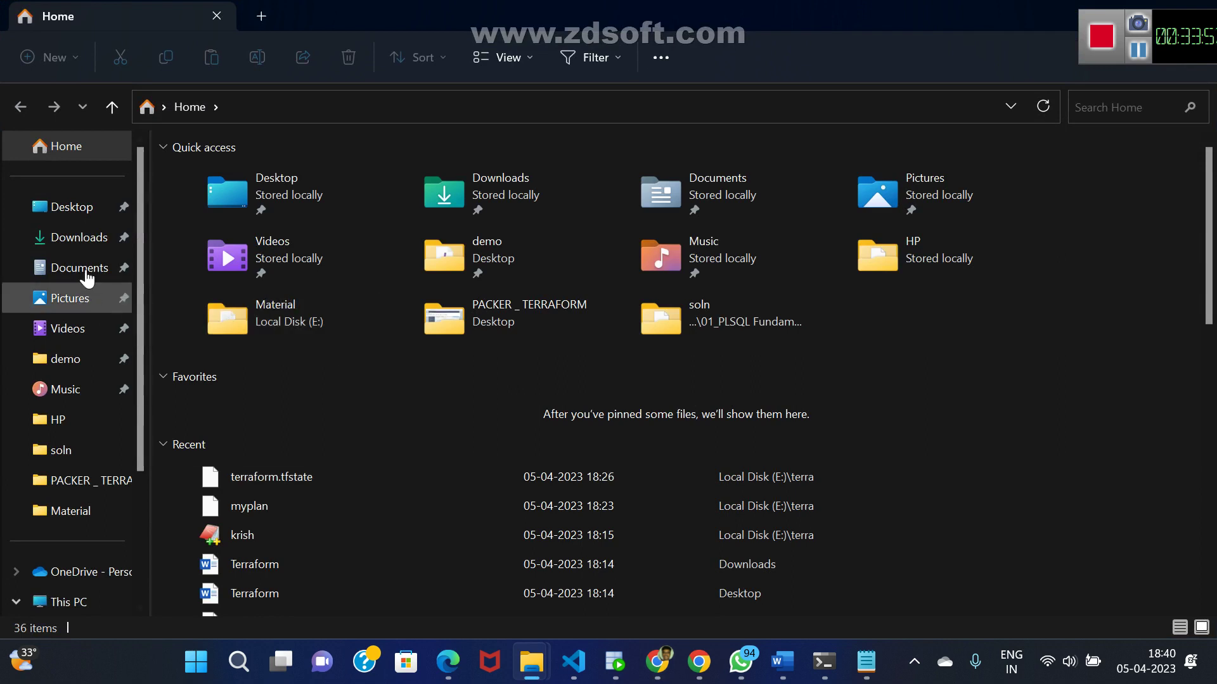
- Open a Git Bash terminal in the Downloads folder
click(80, 239)
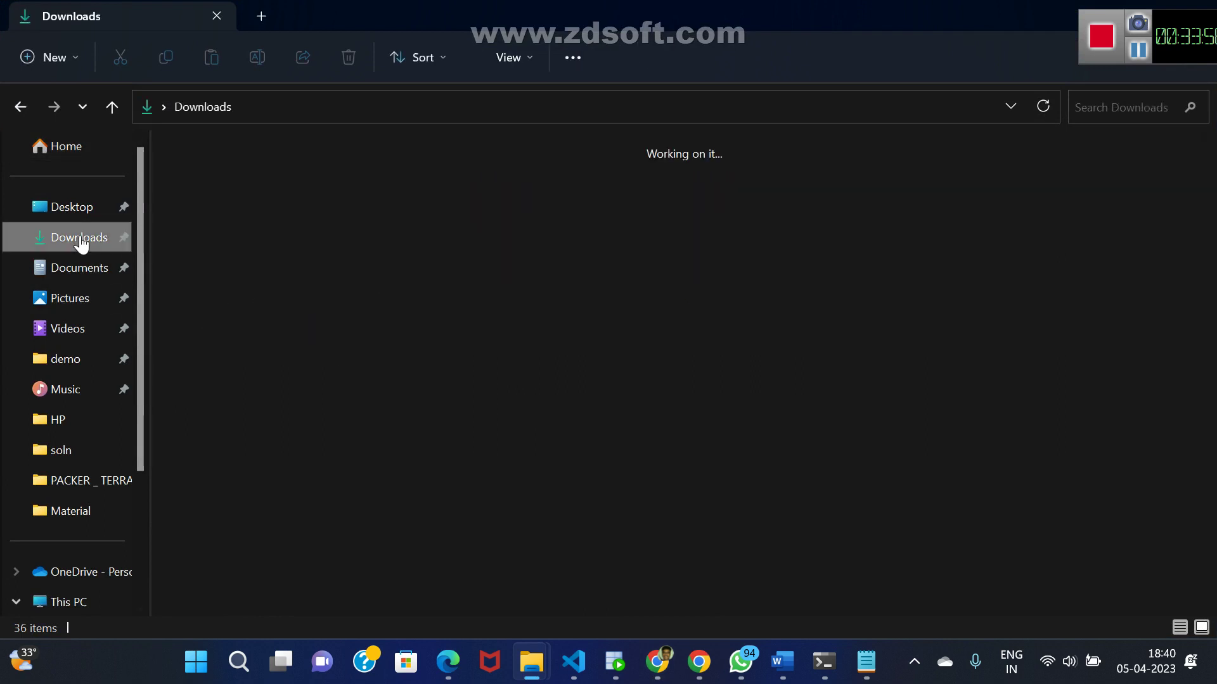
right_click(962, 334)
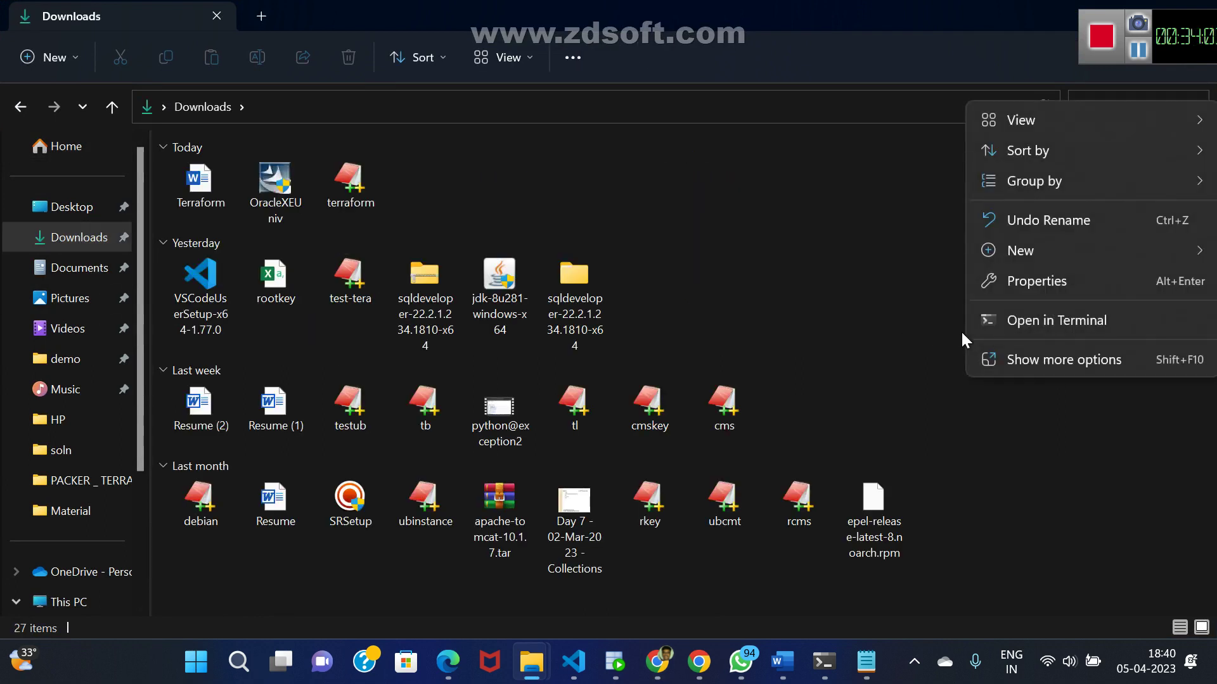
click(1021, 352)
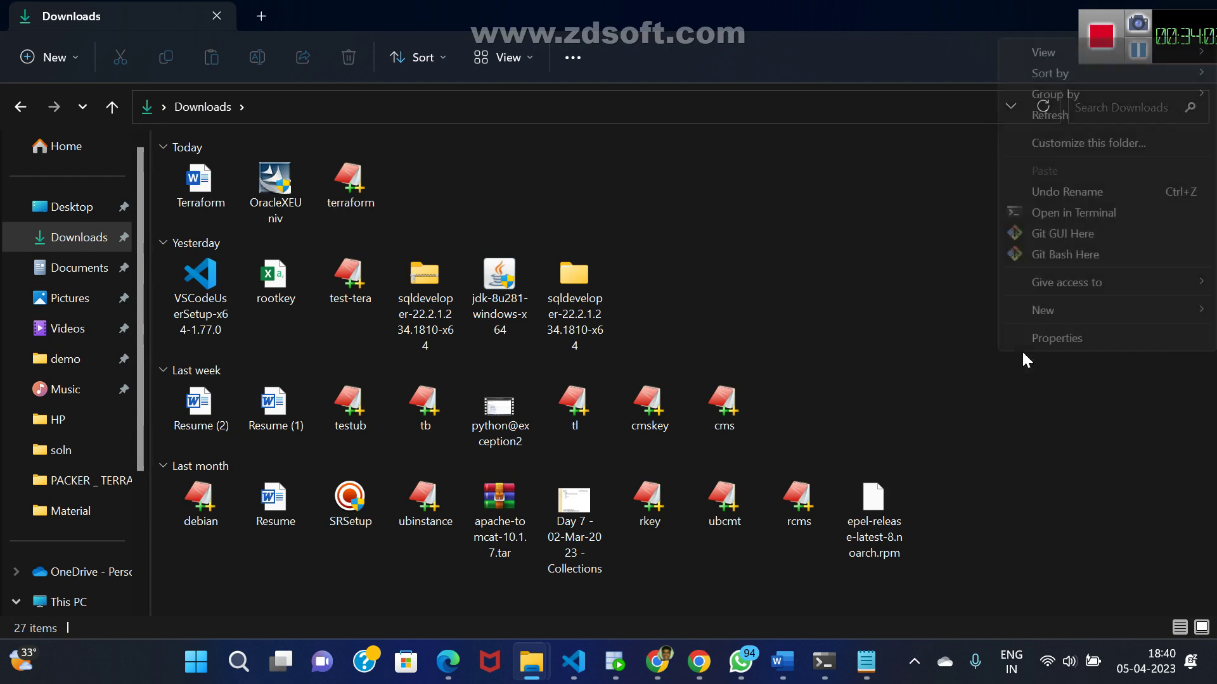
click(1059, 256)
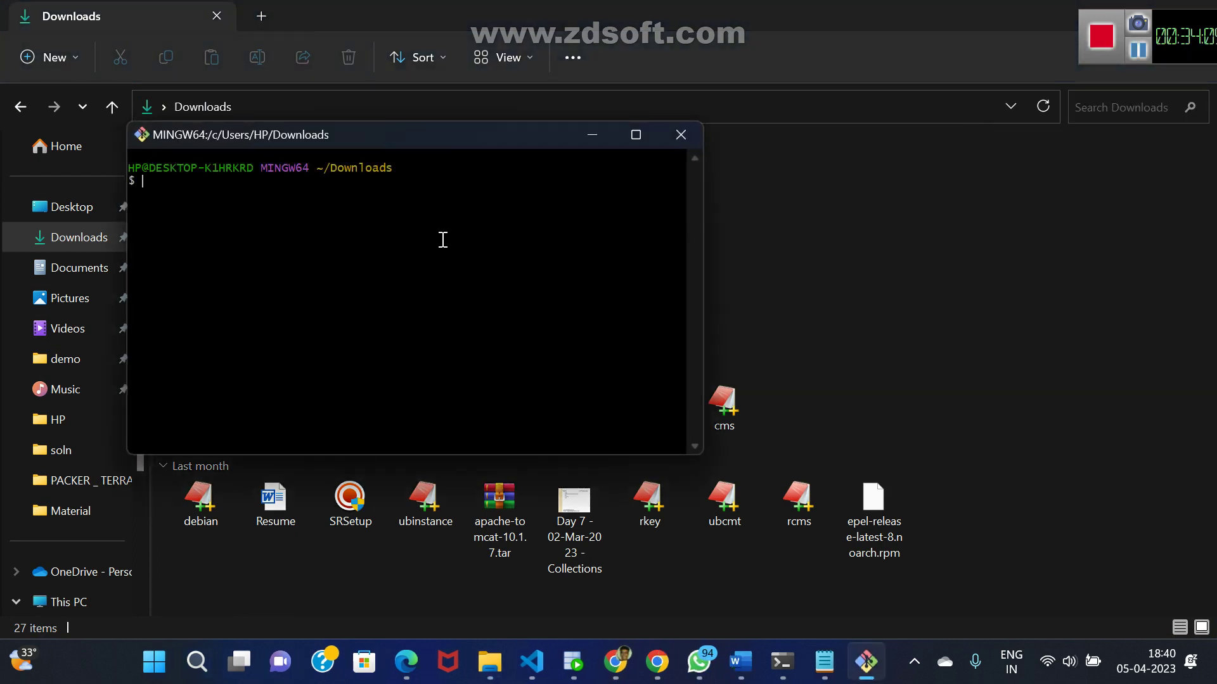
- Paste and run the ssh command with terraform.pem; the connection to port 22 times out
right_click(441, 239)
click(483, 304)
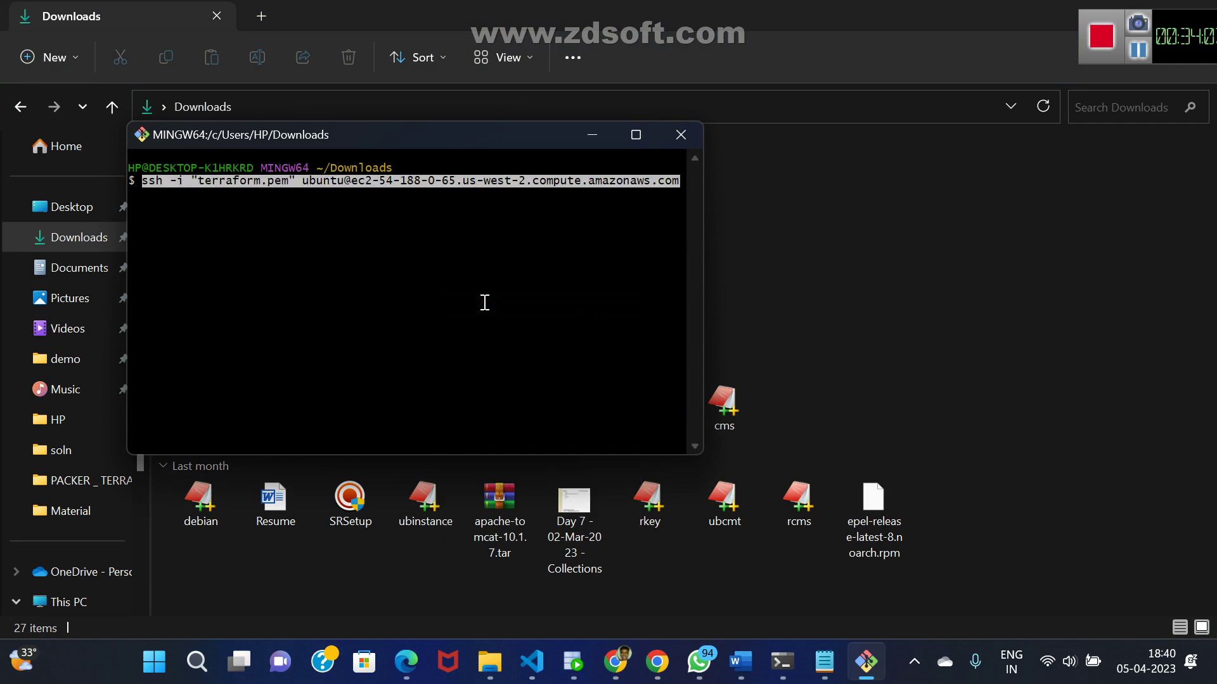
key(Return)
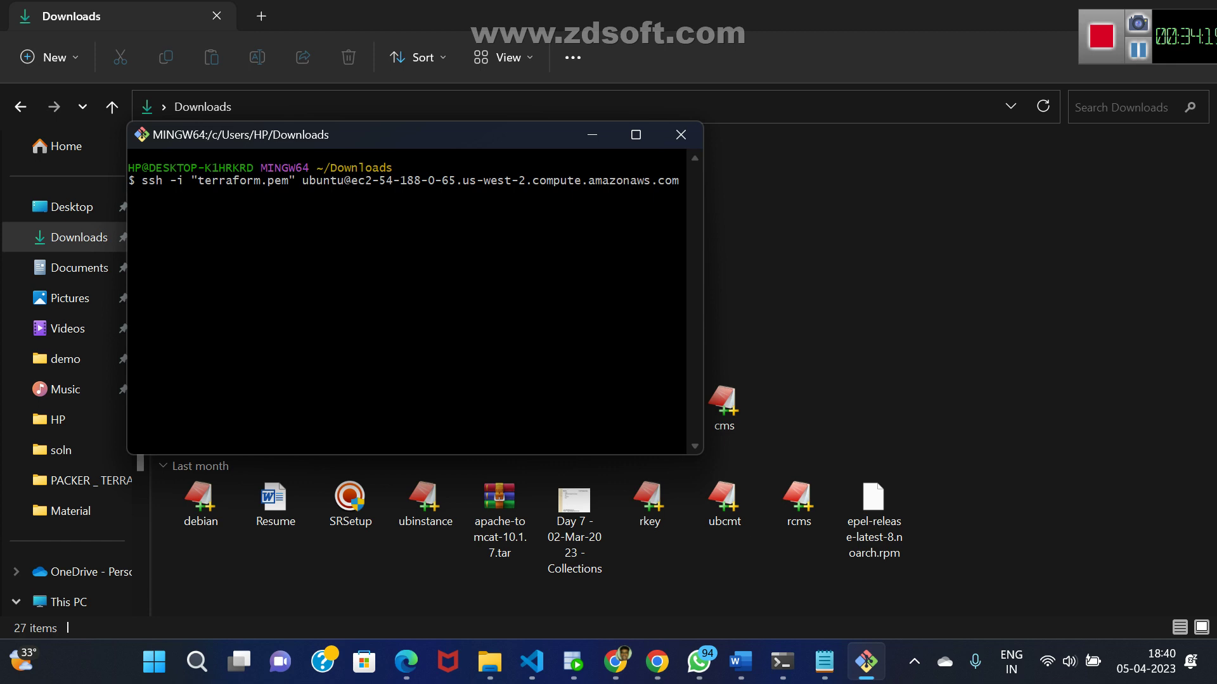
key(Return)
mouse_move(626, 670)
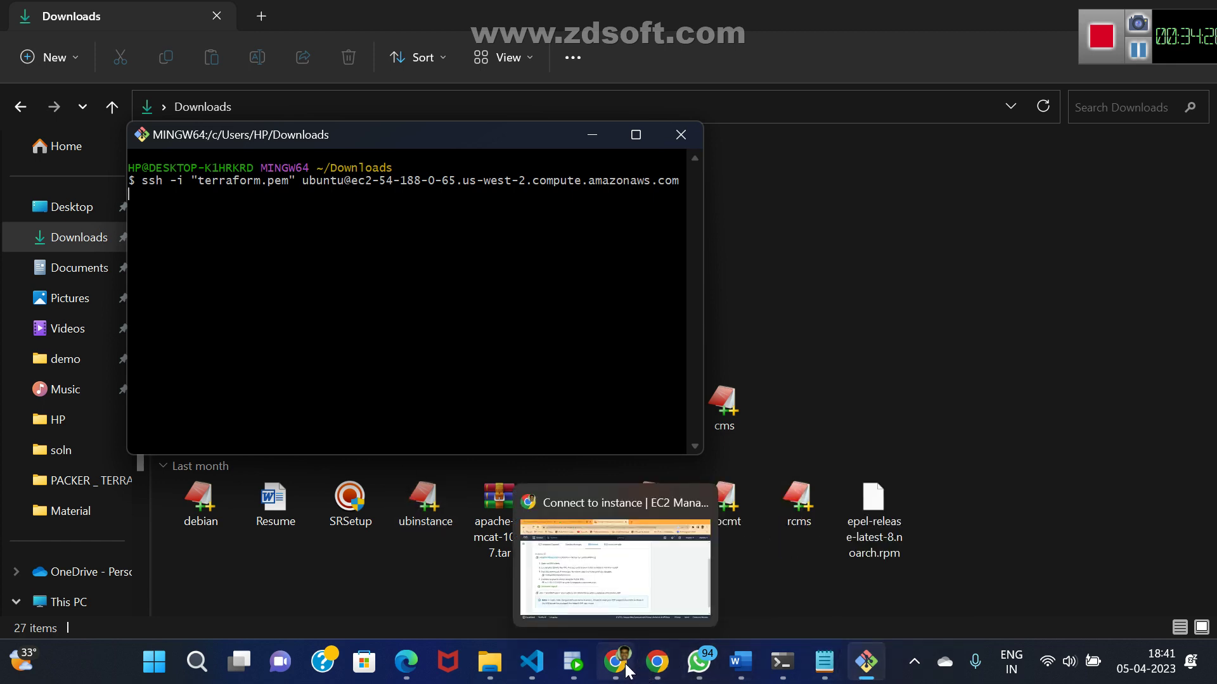
click(825, 672)
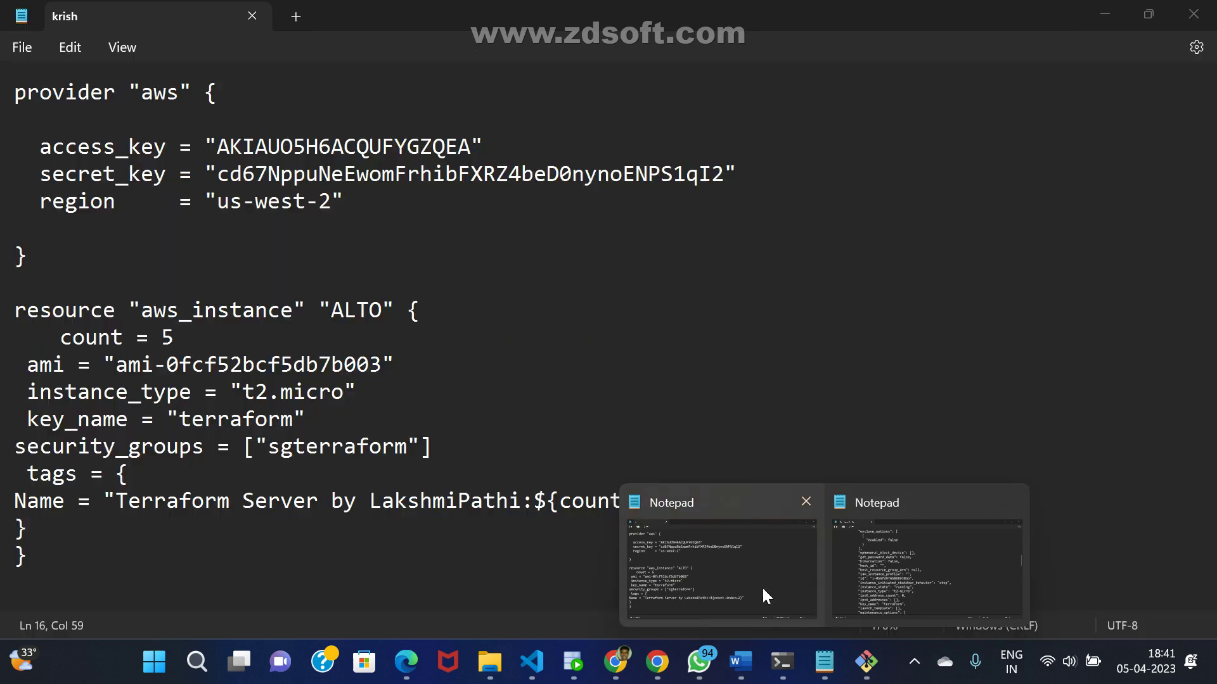
- Delete the security_groups = ["sgterraform"] line from the ALTO instance block and save krish
click(762, 586)
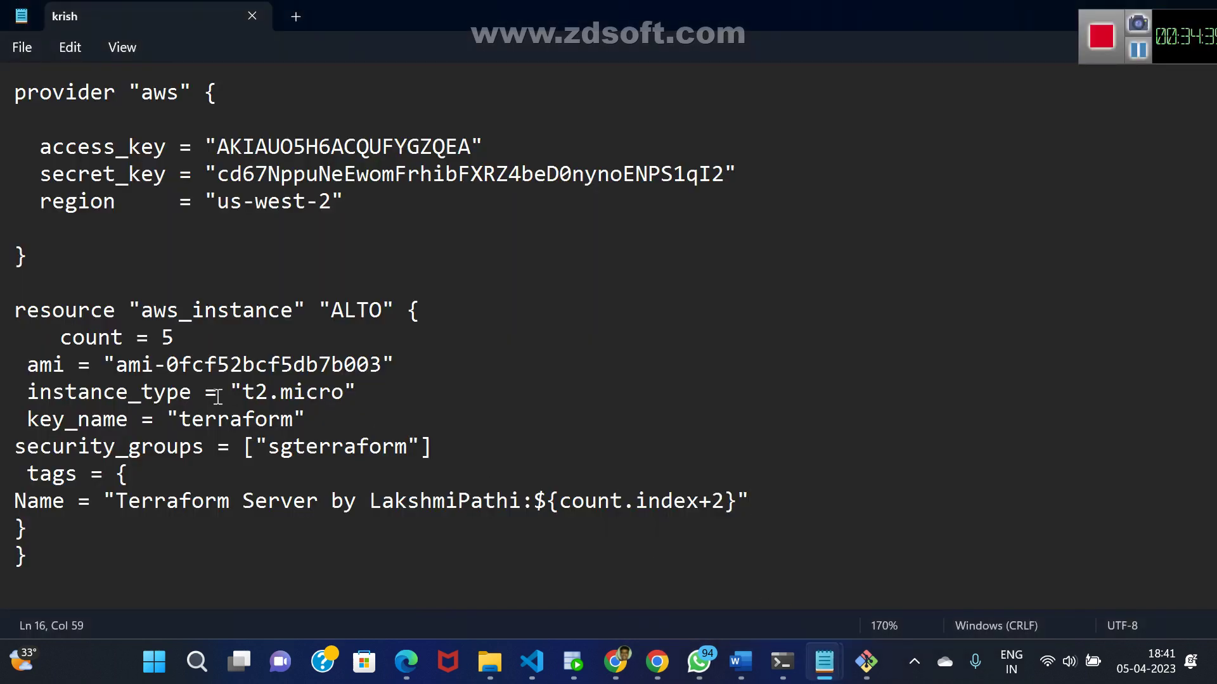
click(14, 446)
key(shift+End)
key(Delete)
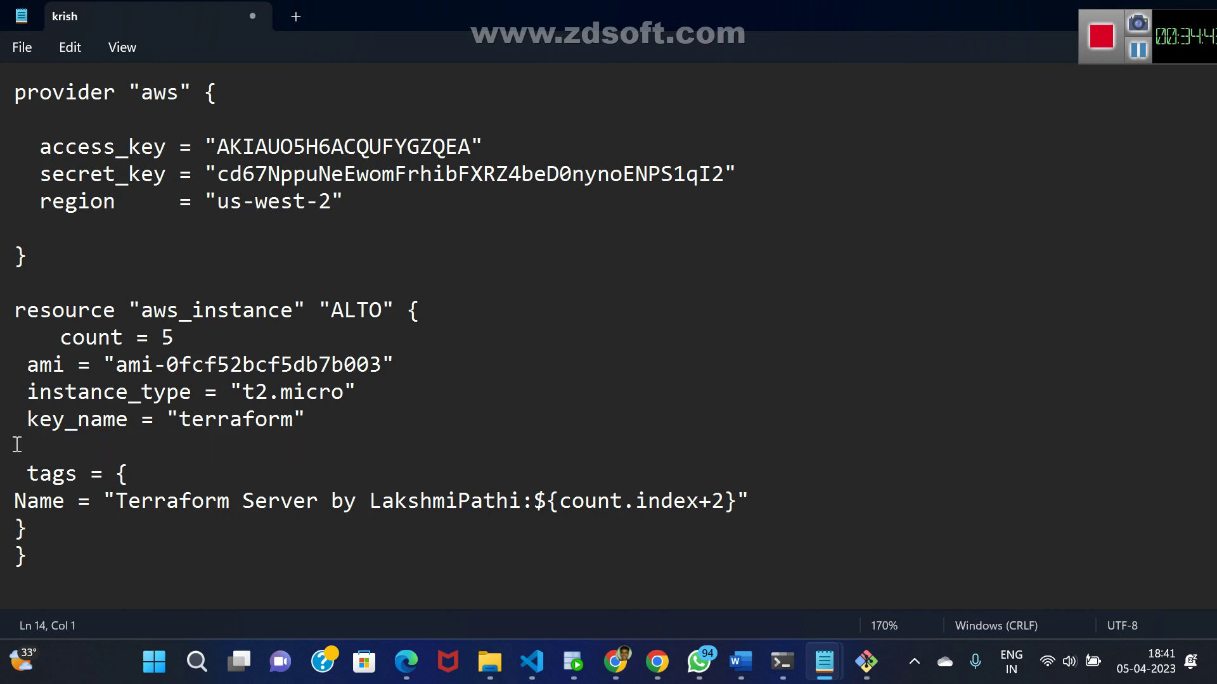
key(ctrl+s)
key(alt+Tab)
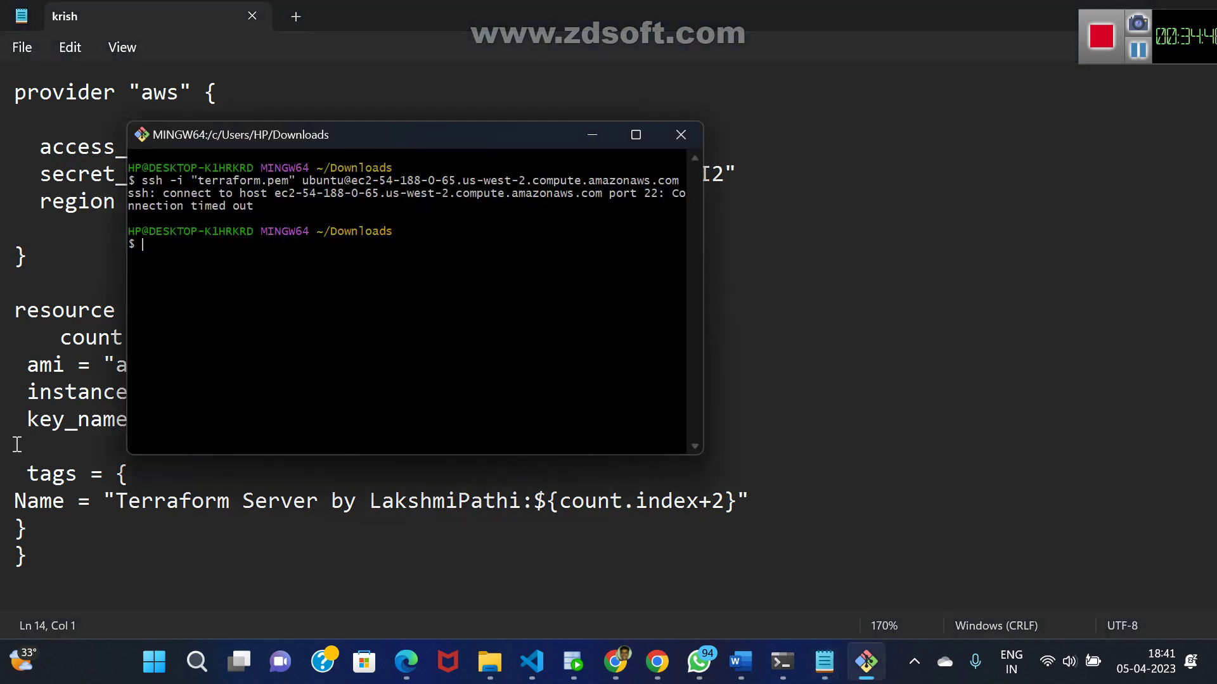
- Rerun terraform apply --auto-approve, which reports 0 added, 0 changed, 0 destroyed
click(788, 654)
key(Up)
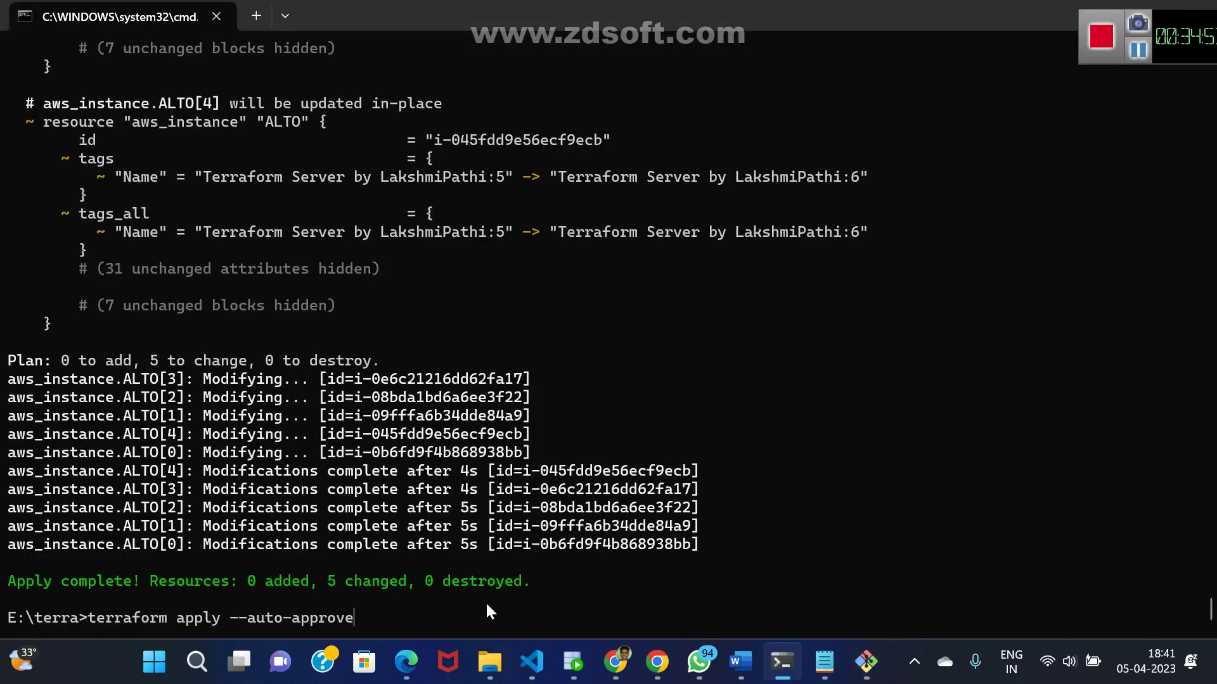
key(Return)
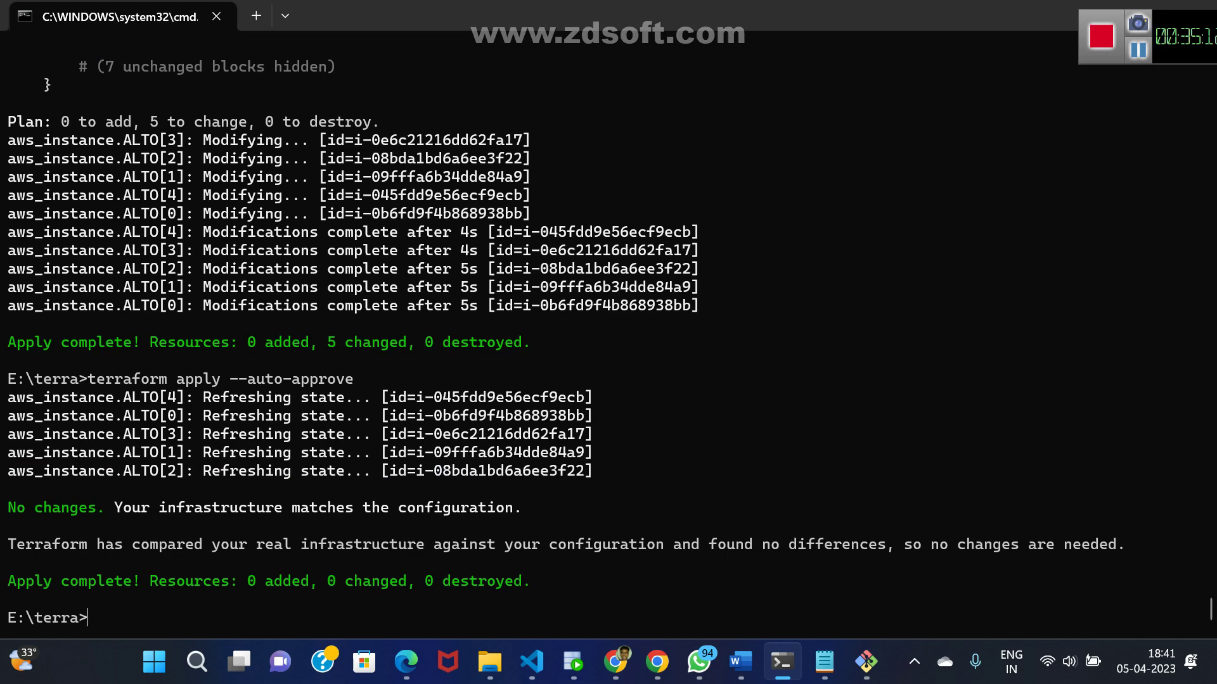
key(Up)
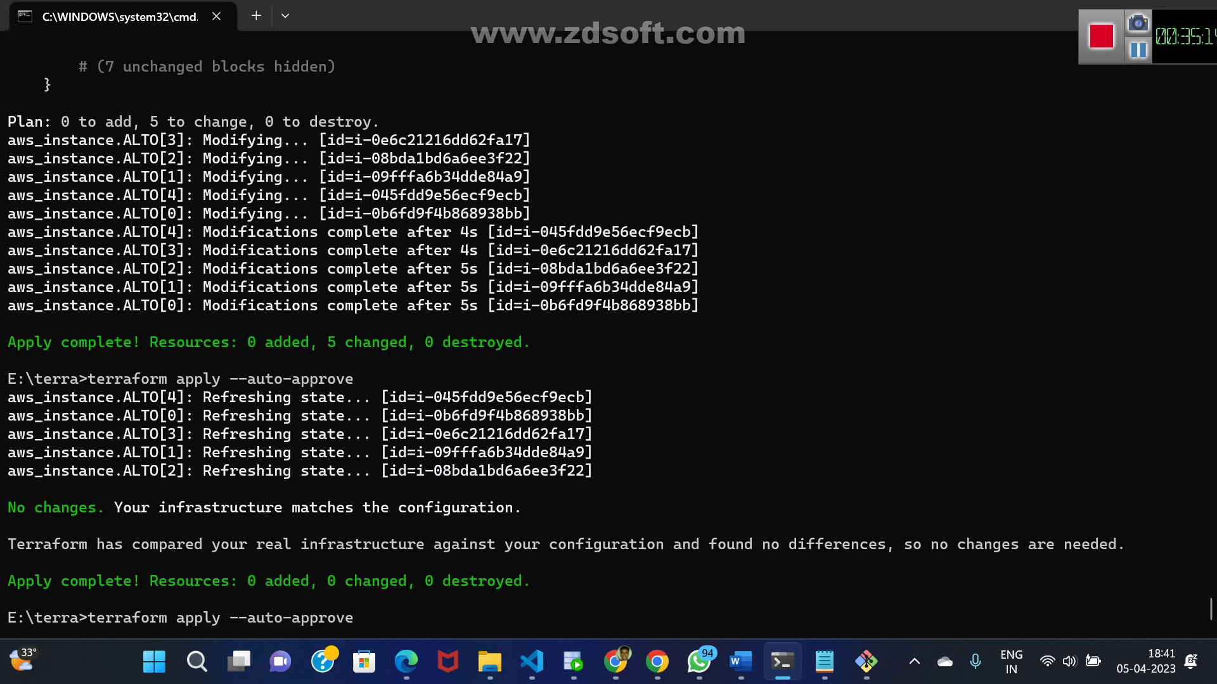
key(BackSpace)
key(BackSpace)
key(BackSpace)
key(BackSpace)
key(BackSpace)
key(BackSpace)
key(BackSpace)
key(BackSpace)
key(BackSpace)
key(BackSpace)
key(BackSpace)
- Glance at the krish file, then close the Git Bash terminal
key(alt+Tab)
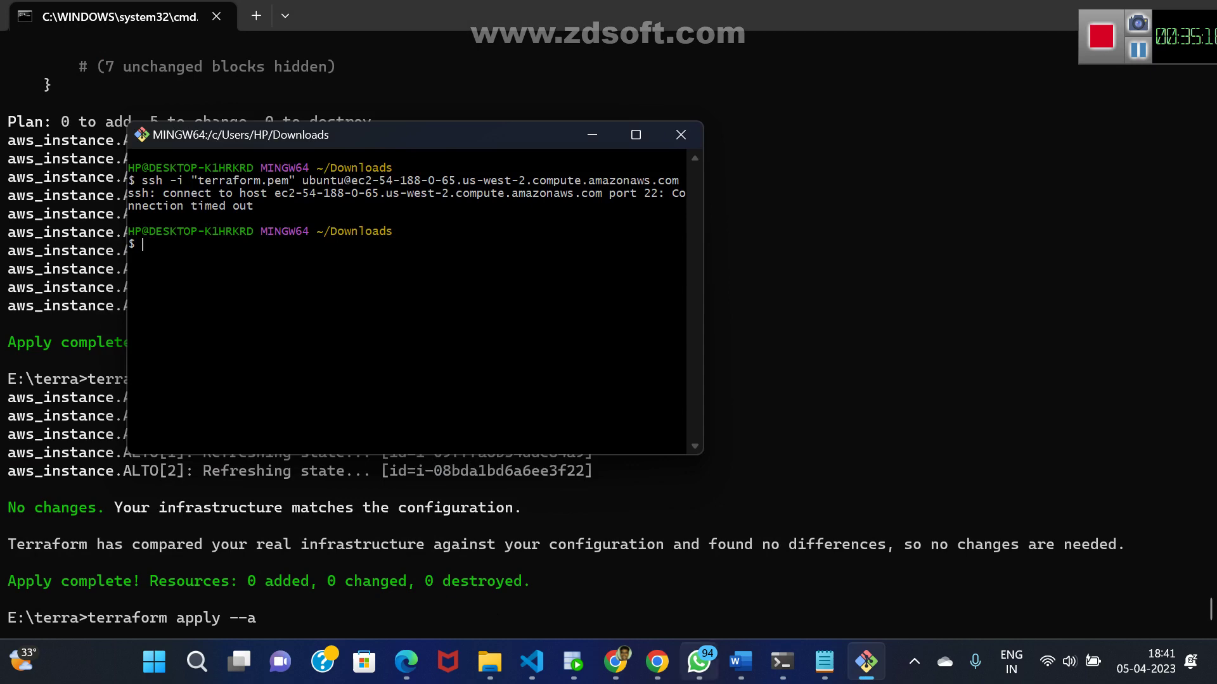
click(824, 662)
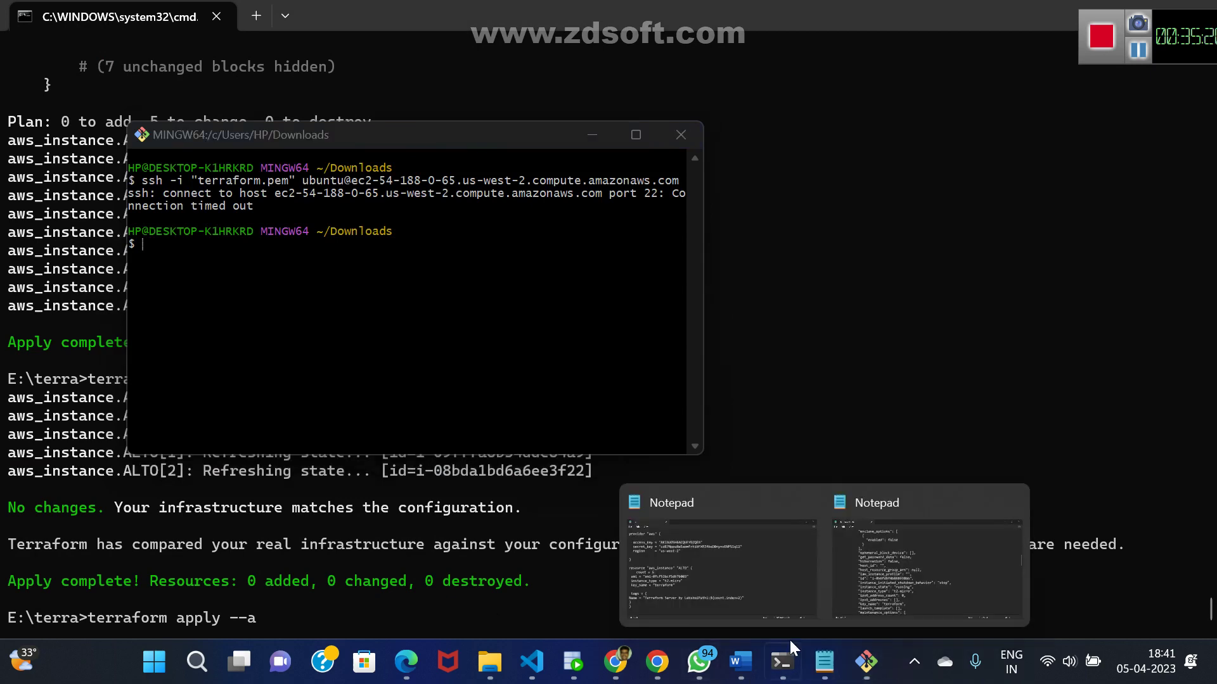
click(751, 599)
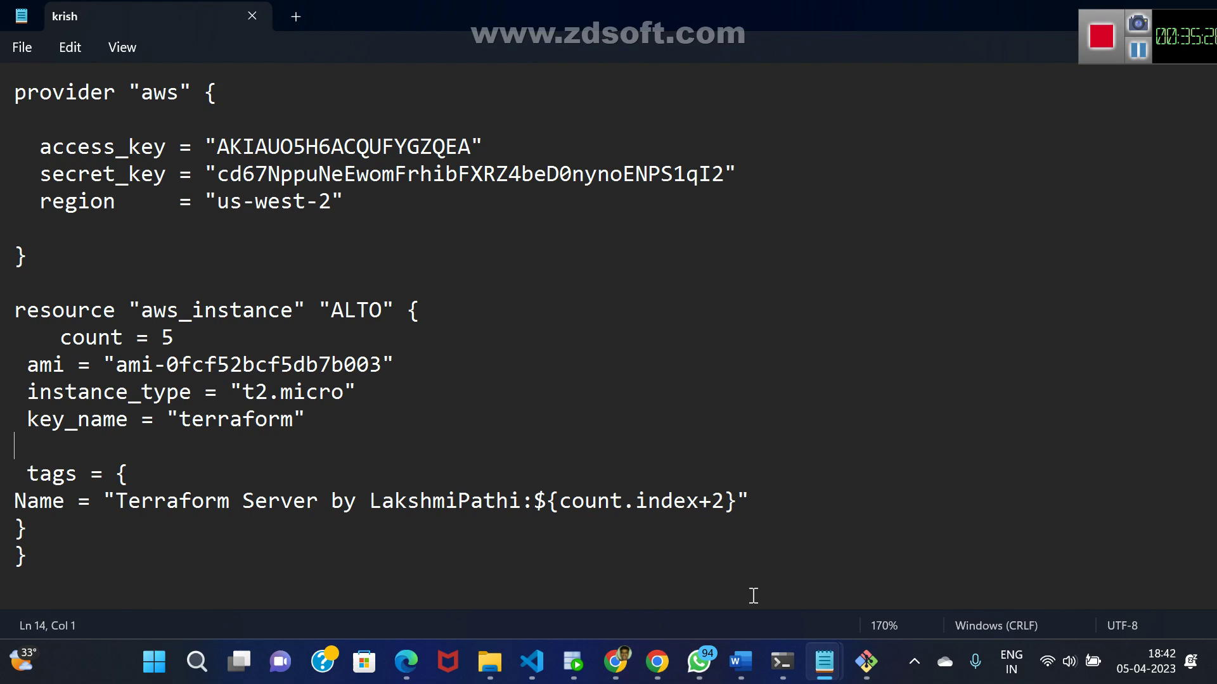
key(alt+Tab)
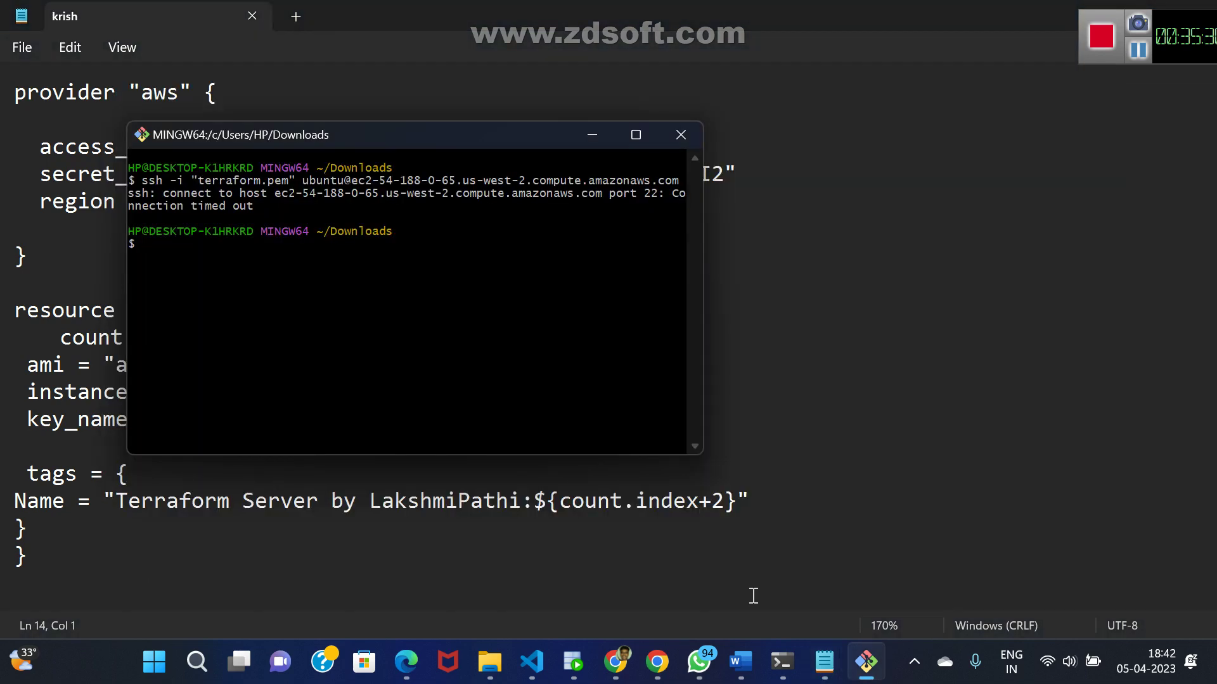
click(680, 134)
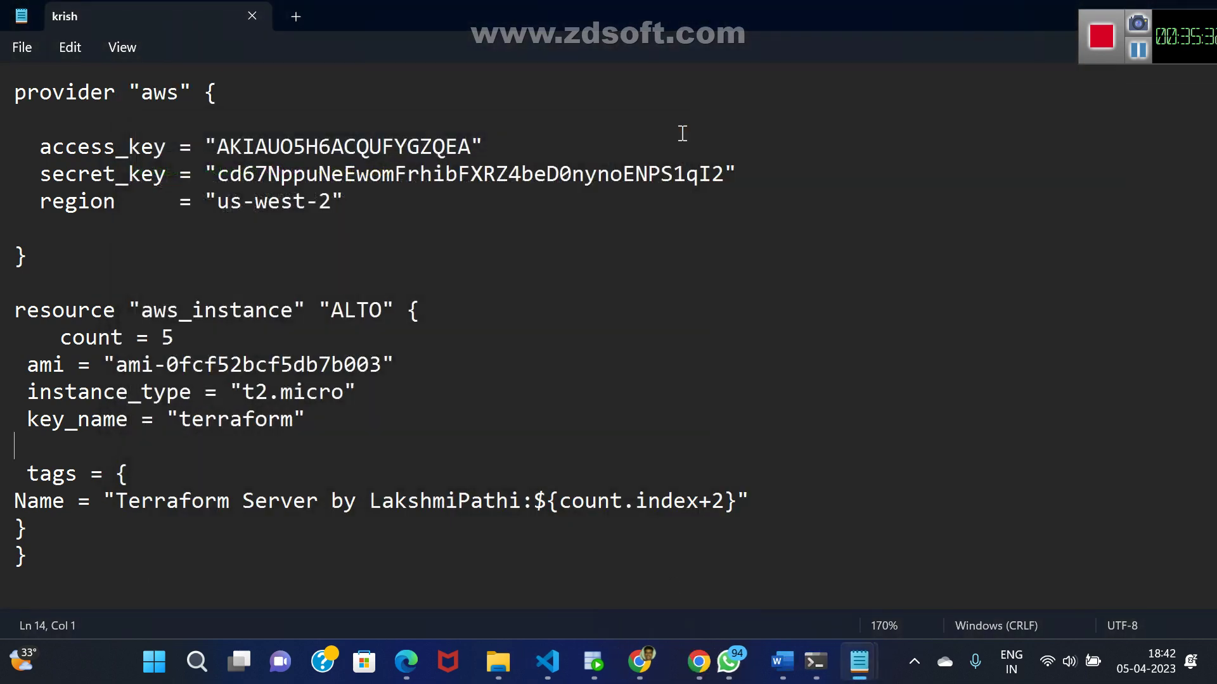
- Run a plain terraform apply, which also reports no changes, then recall terraform apply --auto-approve
click(825, 661)
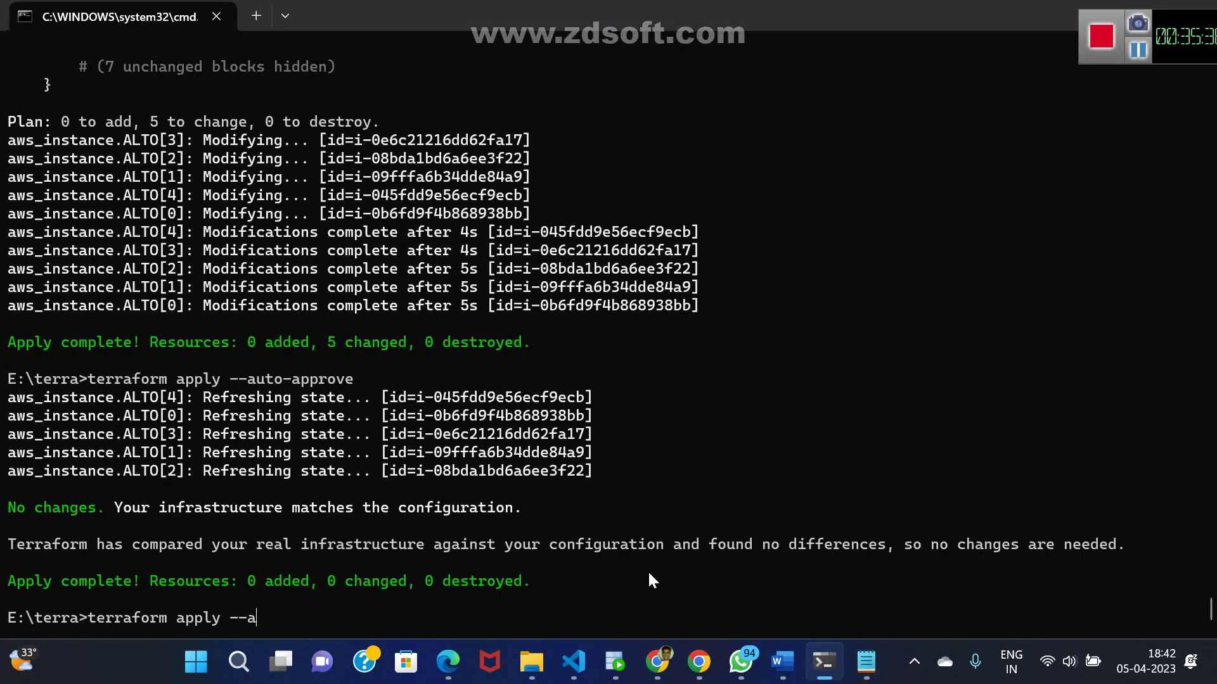
key(BackSpace)
key(BackSpace)
key(BackSpace)
key(BackSpace)
key(Return)
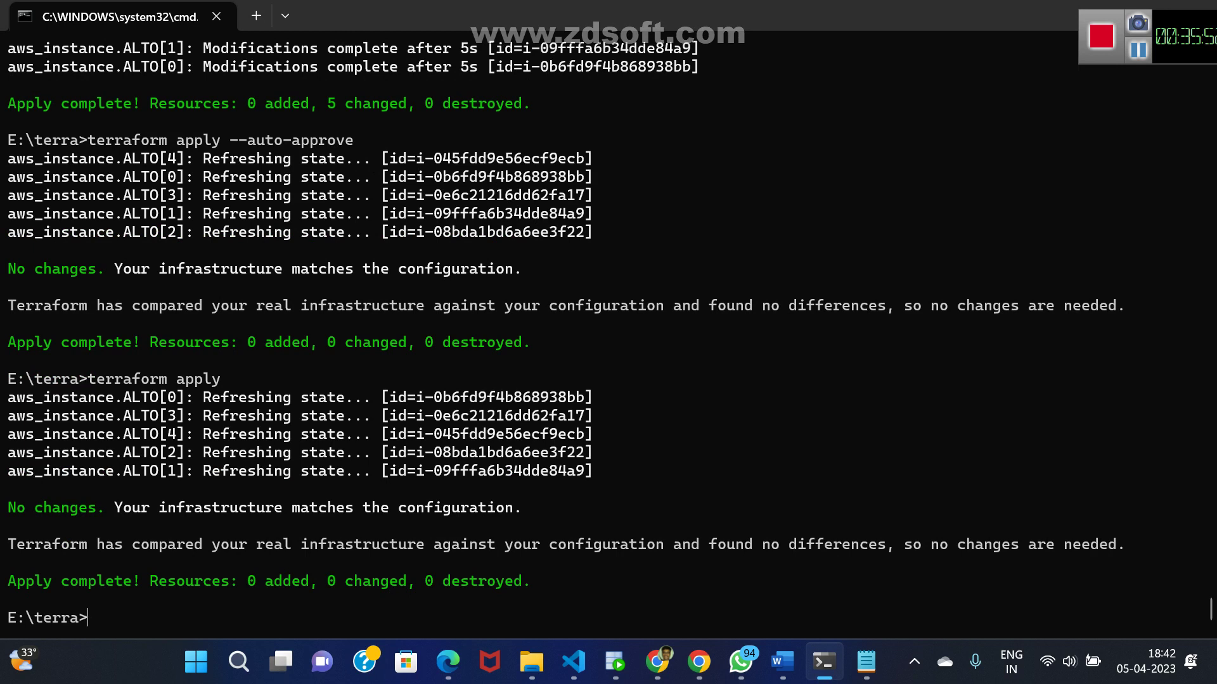
mouse_move(822, 669)
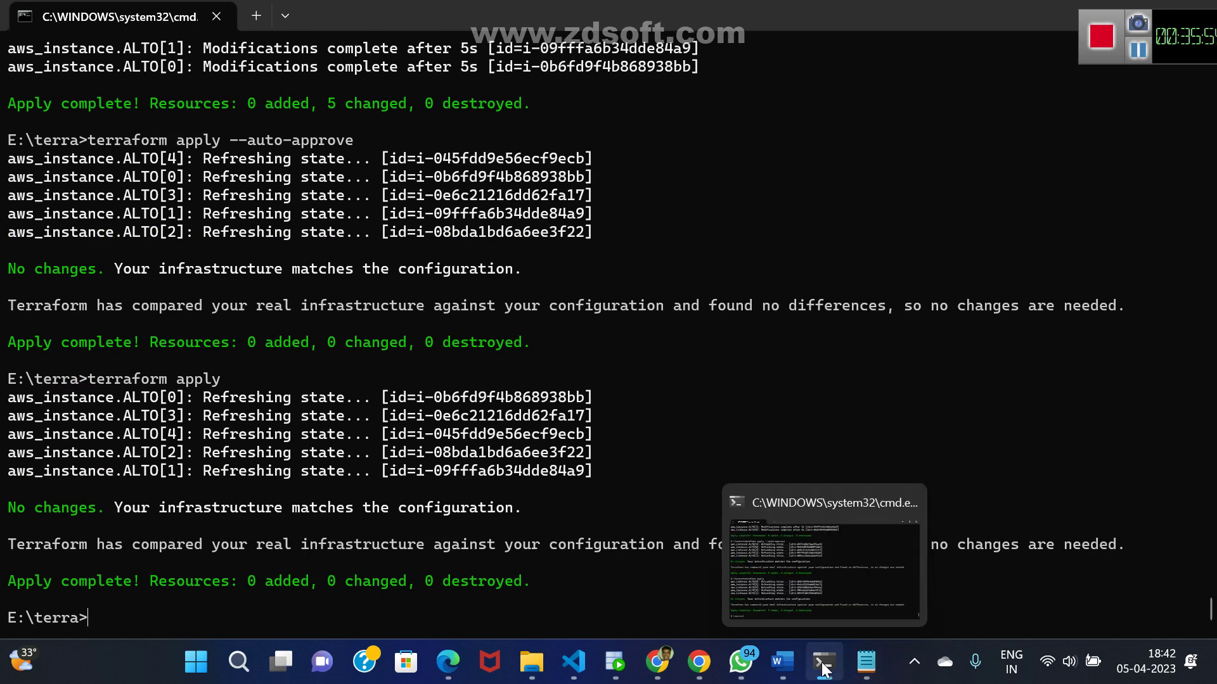
click(663, 668)
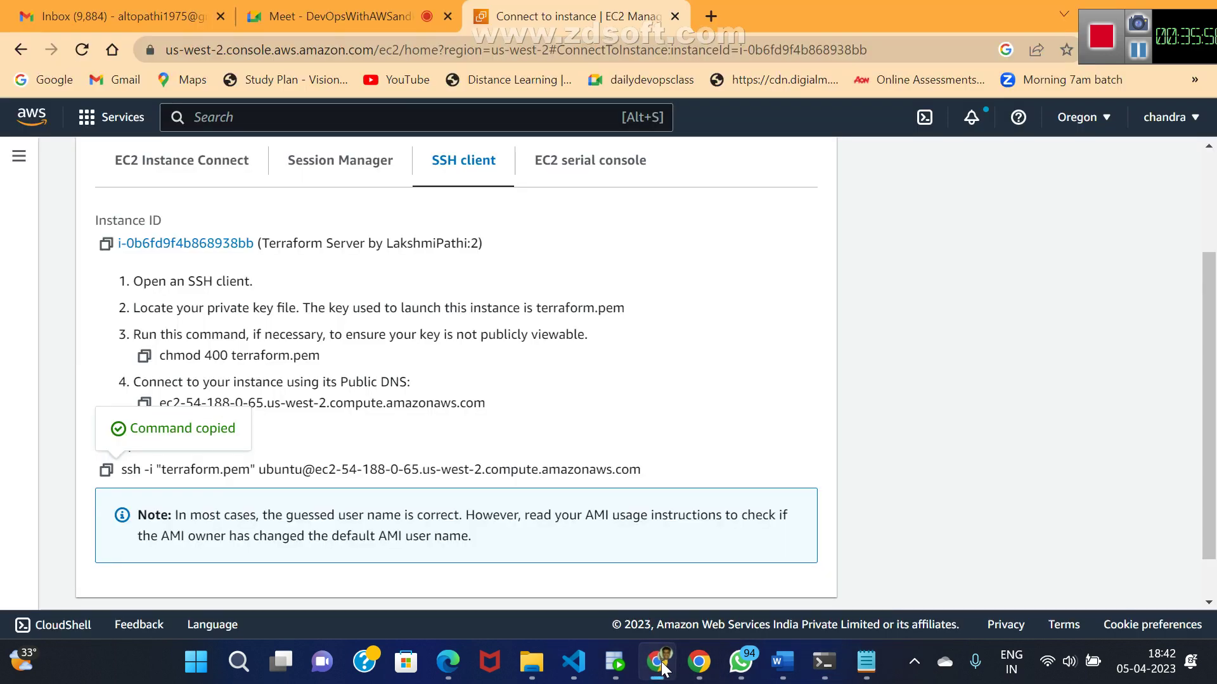
key(alt+Tab)
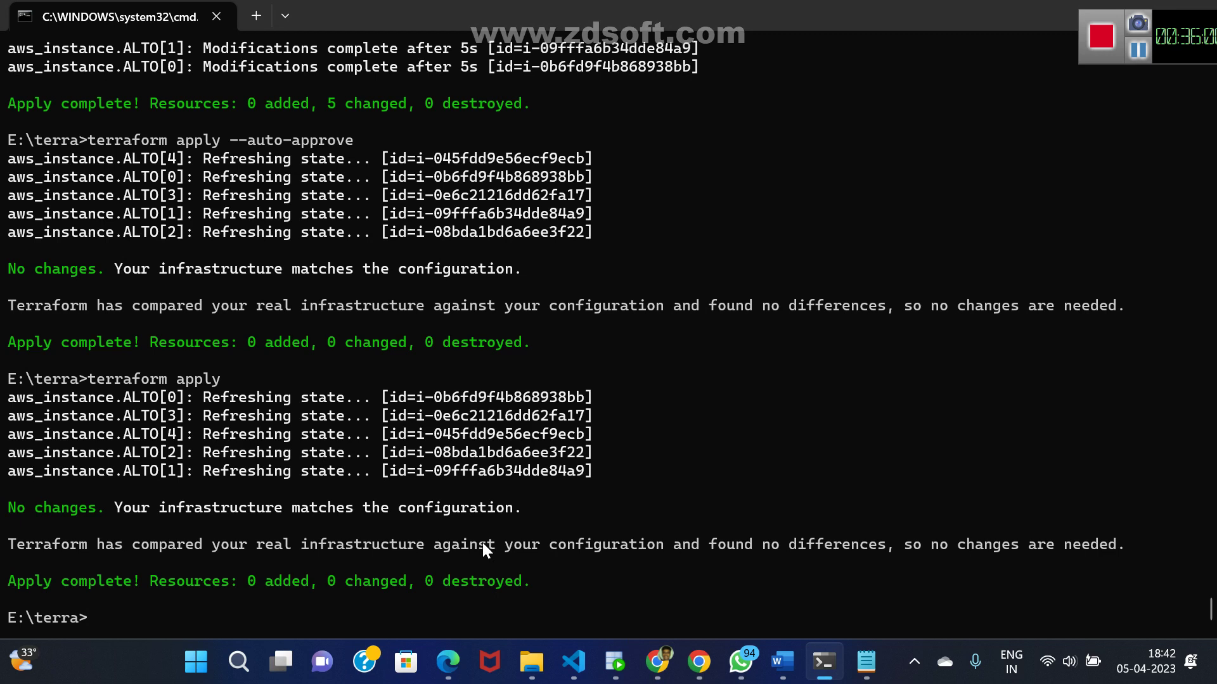
key(Up)
key(Up)
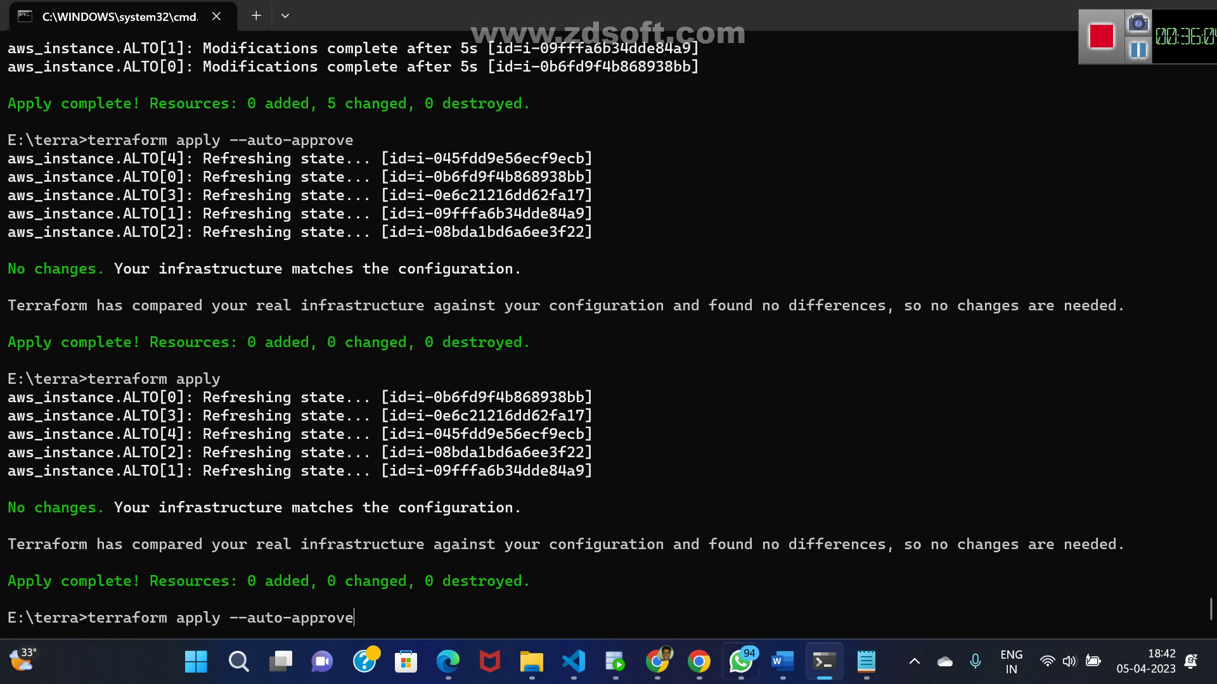
- Remove the count = 5 line from the instance block in krish
mouse_move(867, 671)
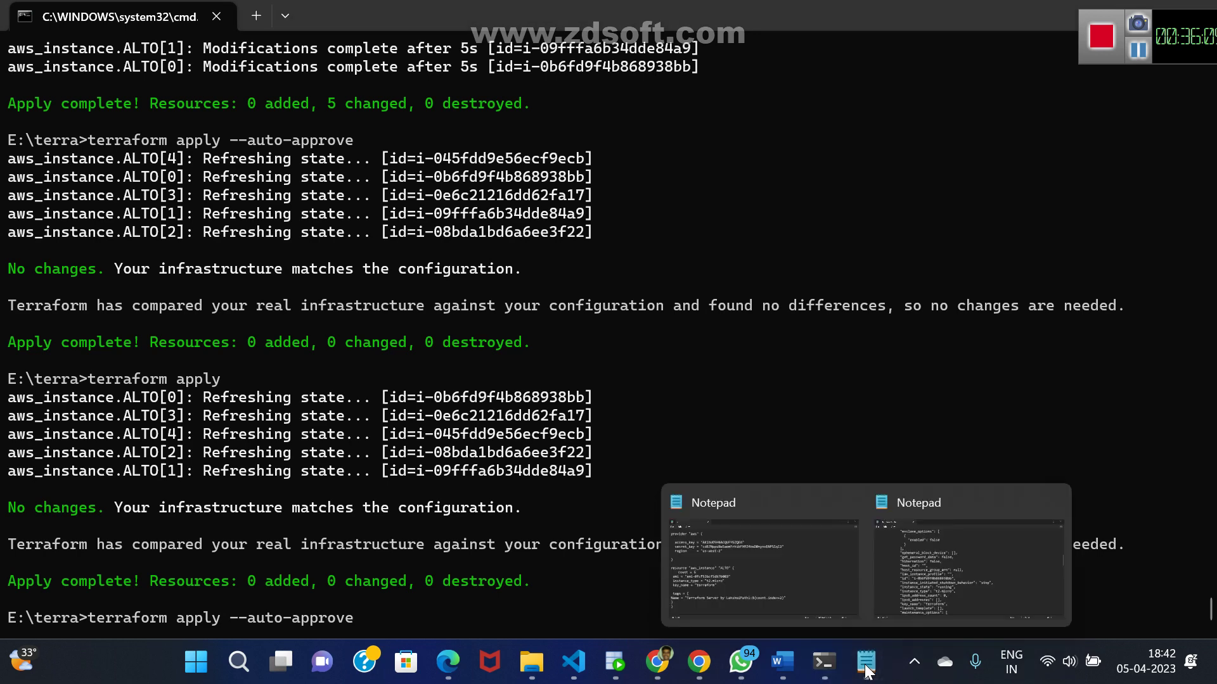
click(777, 577)
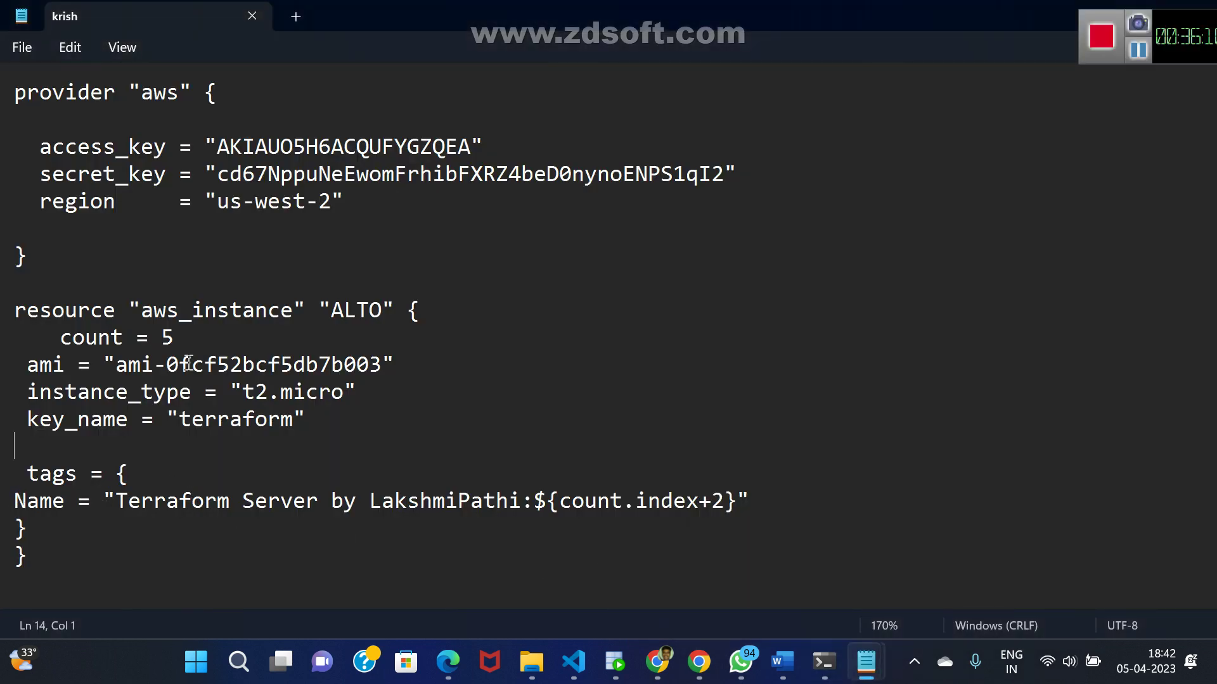
click(185, 342)
key(BackSpace)
key(BackSpace)
key(BackSpace)
key(BackSpace)
key(BackSpace)
key(BackSpace)
key(BackSpace)
key(BackSpace)
key(BackSpace)
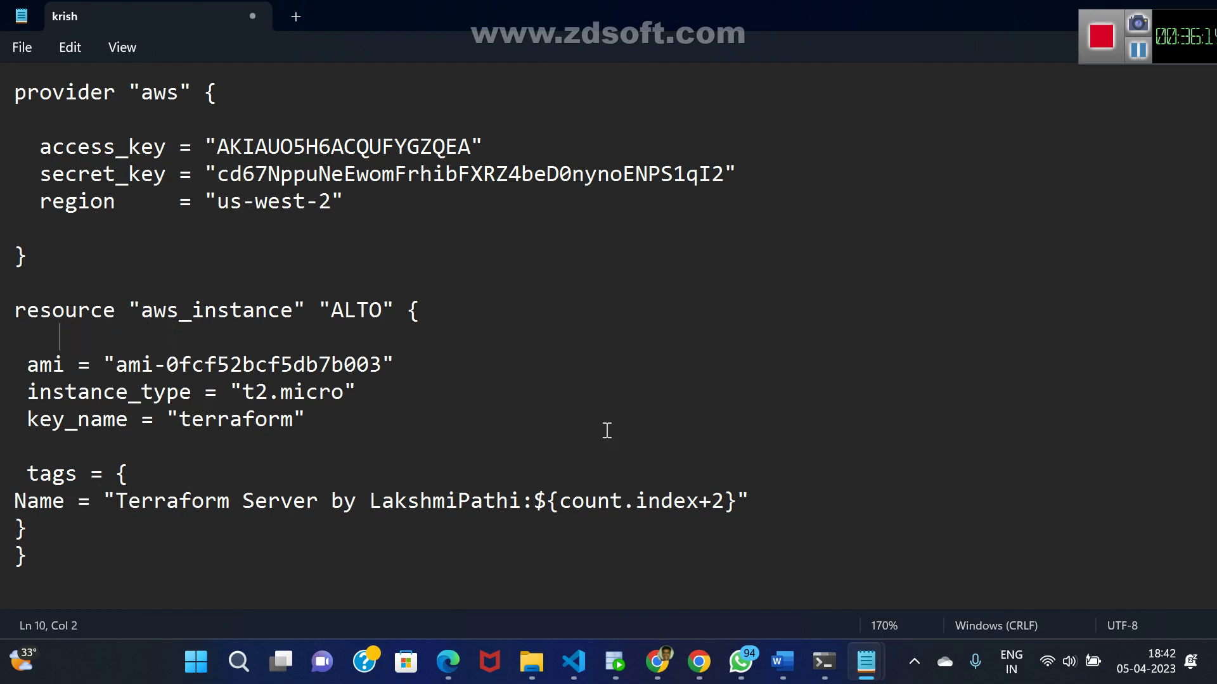
- Strip the ${count.index+2} suffix from the Name tag and save krish
click(726, 501)
text(\)
key(BackSpace)
key(BackSpace)
key(BackSpace)
key(BackSpace)
key(BackSpace)
key(BackSpace)
key(BackSpace)
key(BackSpace)
key(BackSpace)
key(BackSpace)
key(BackSpace)
key(BackSpace)
key(BackSpace)
key(BackSpace)
key(BackSpace)
key(BackSpace)
key(BackSpace)
key(BackSpace)
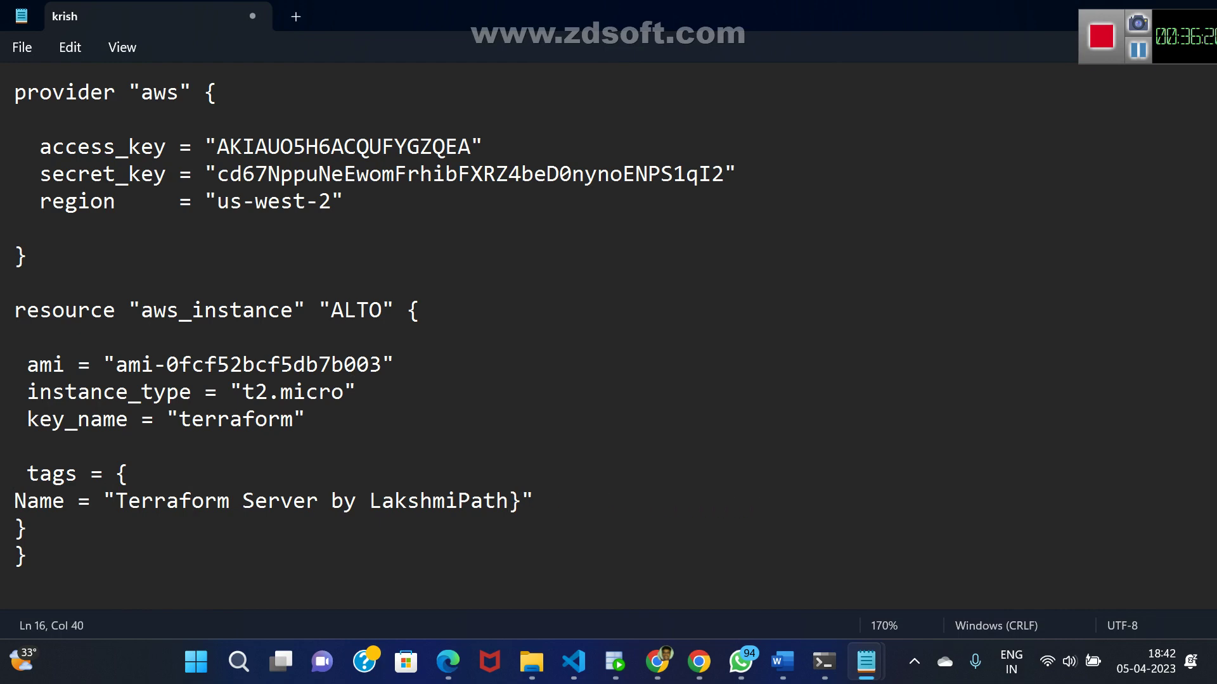
key(Delete)
text(i)
key(ctrl+s)
key(alt+Tab)
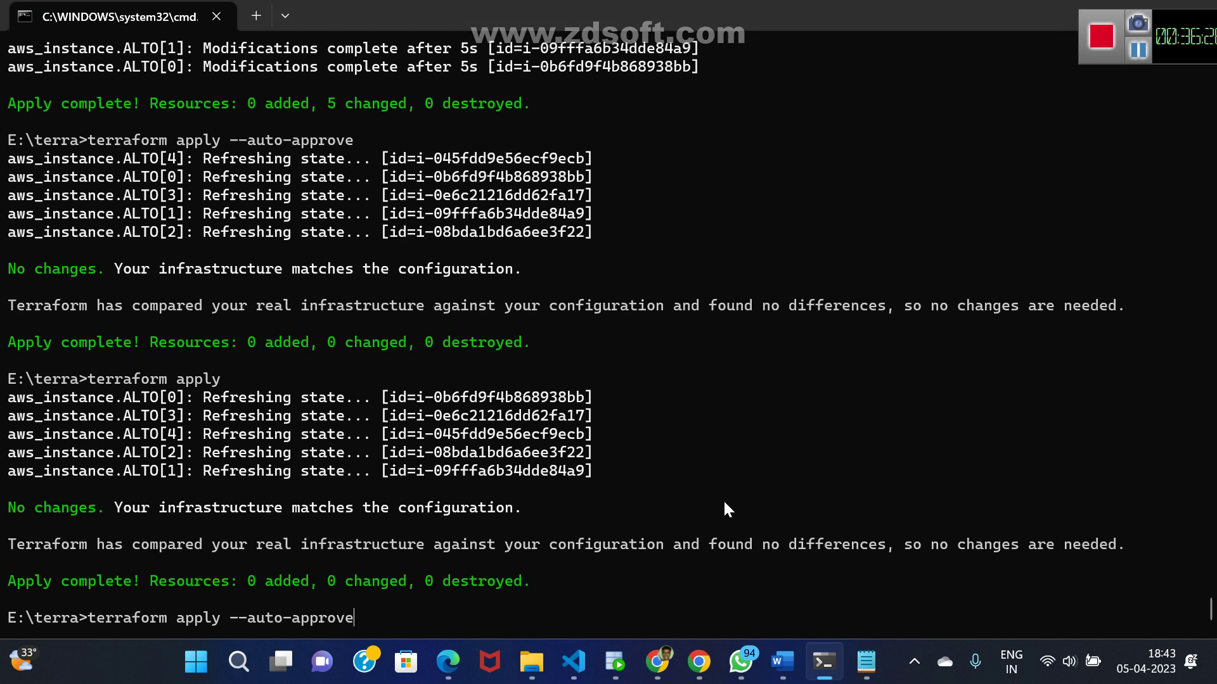
- Run terraform apply --auto-approve, destroying four ALTO instances and modifying one, then view the EC2 SSH page
key(Return)
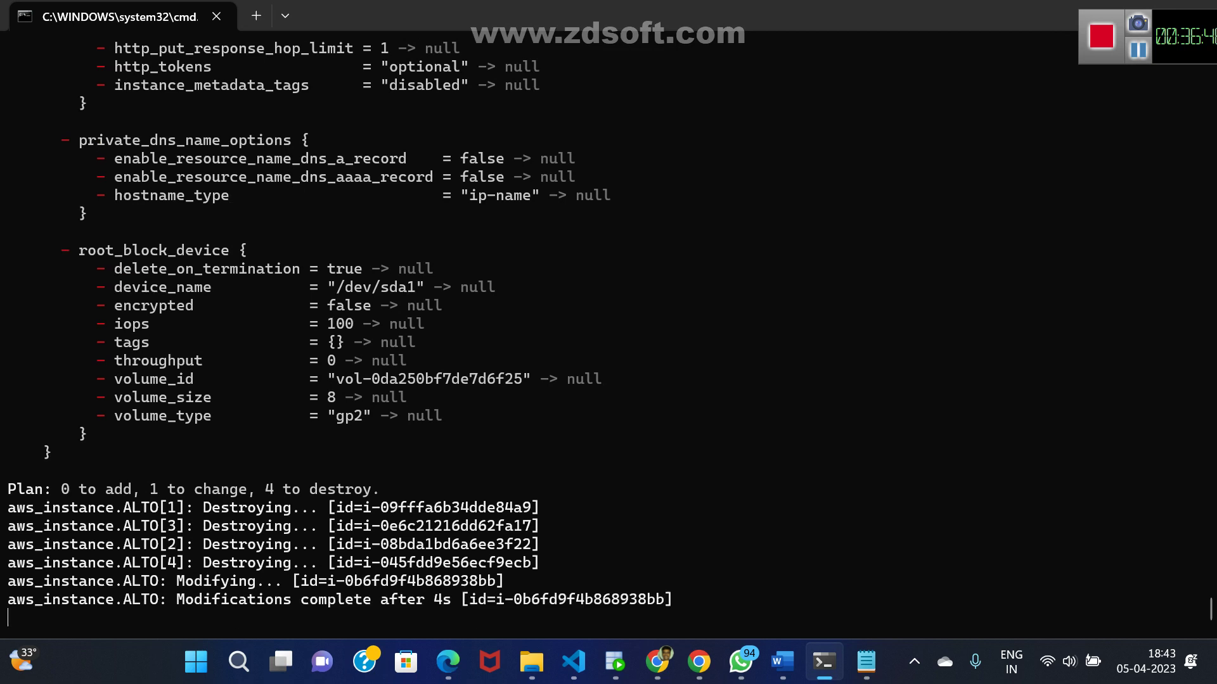
click(658, 666)
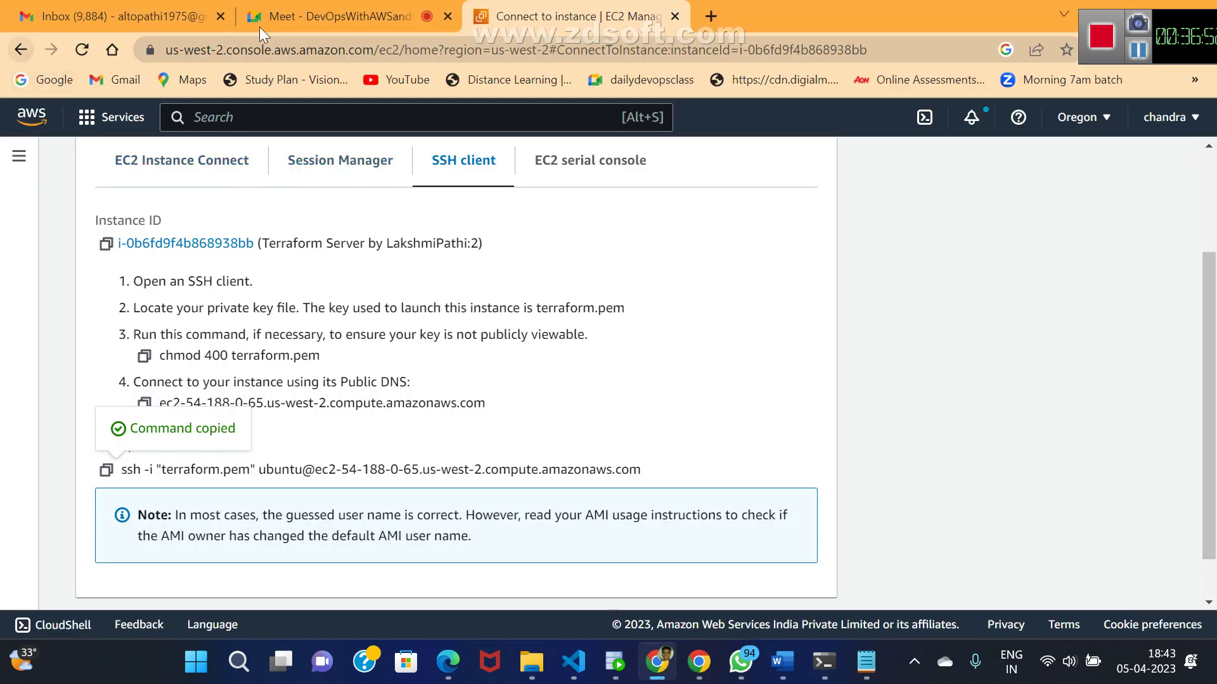
- Search for EC2 and list the running instances
click(132, 166)
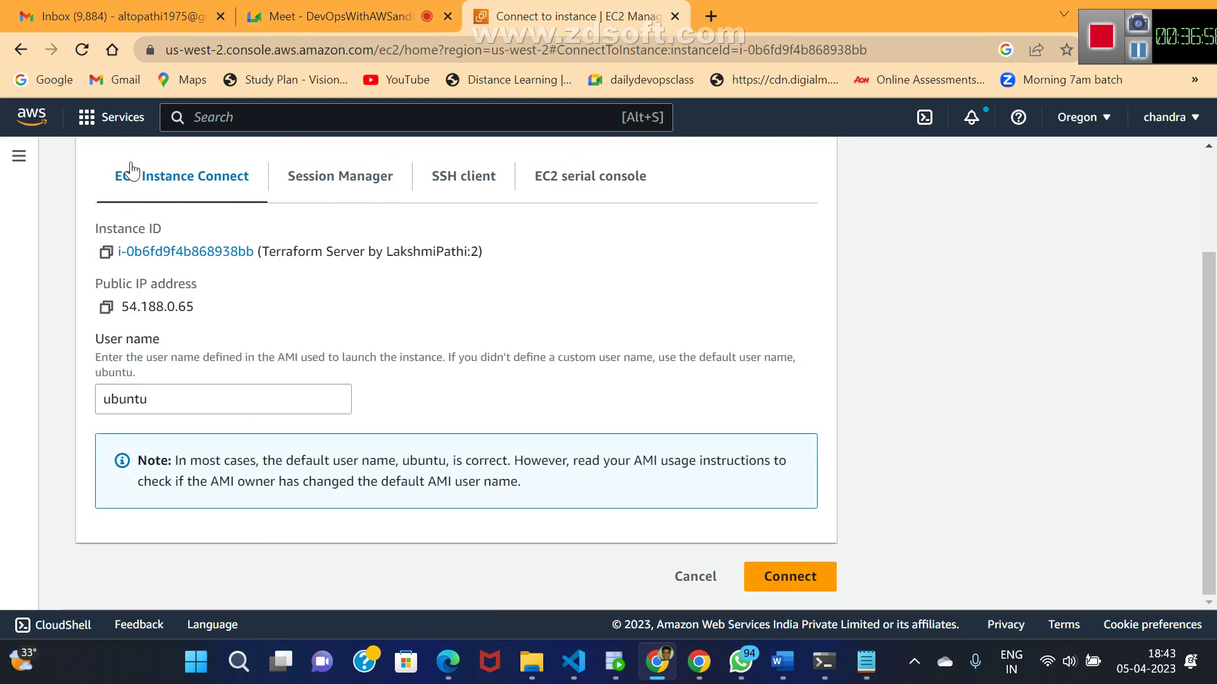
click(200, 117)
text(ec2)
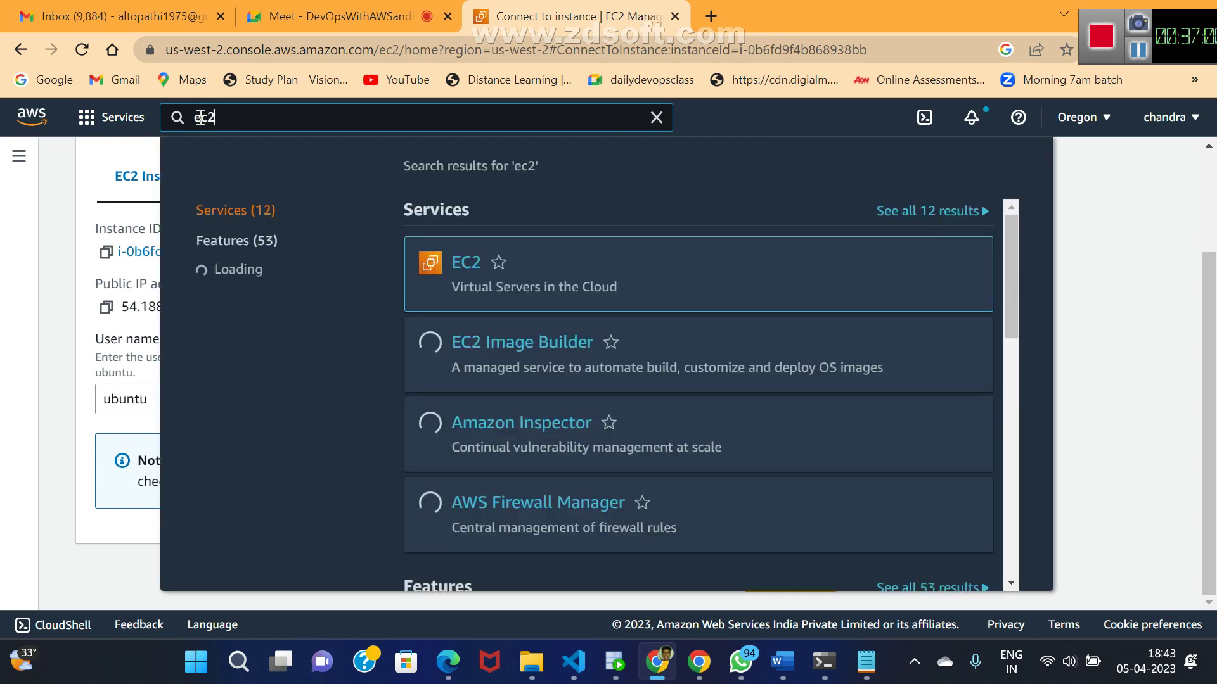
key(Return)
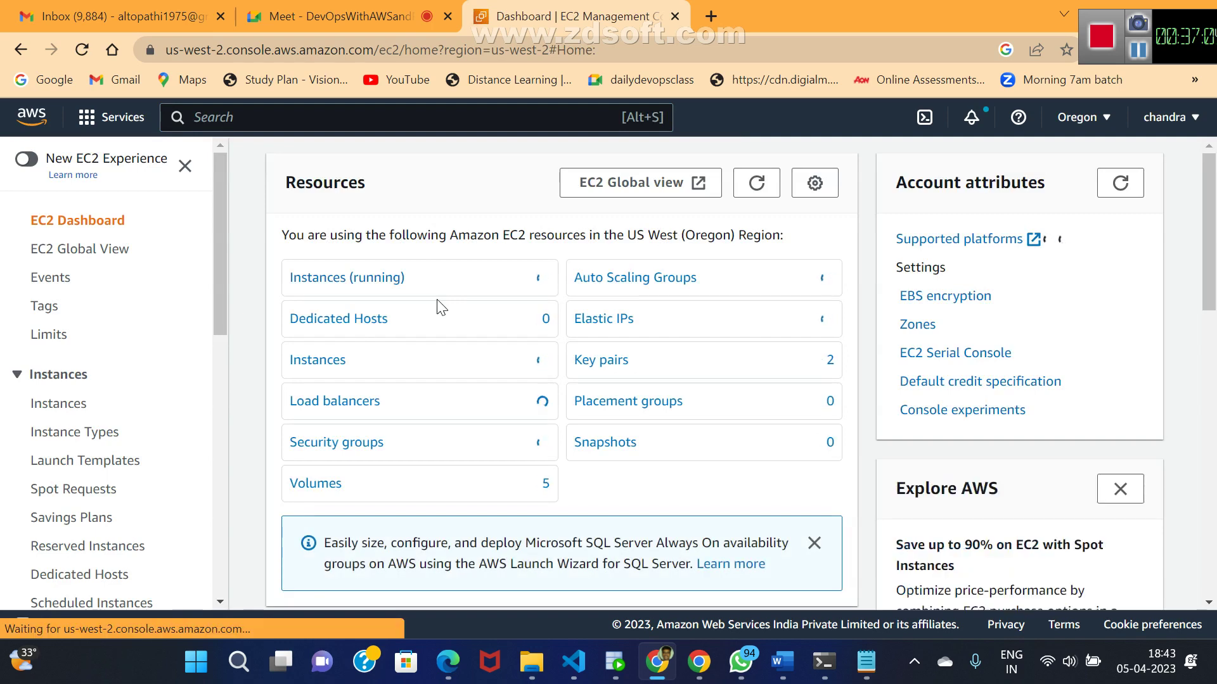
click(388, 279)
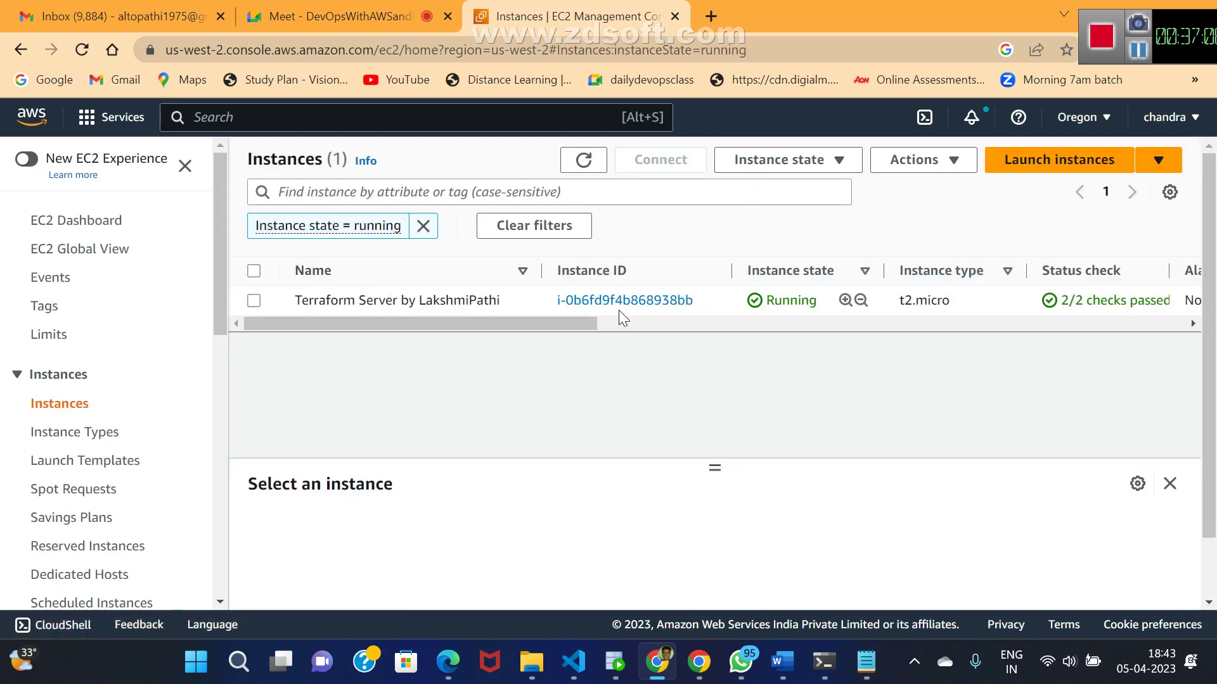
- Copy the instance's SSH client example command using terraform.pem, then open File Explorer
click(619, 302)
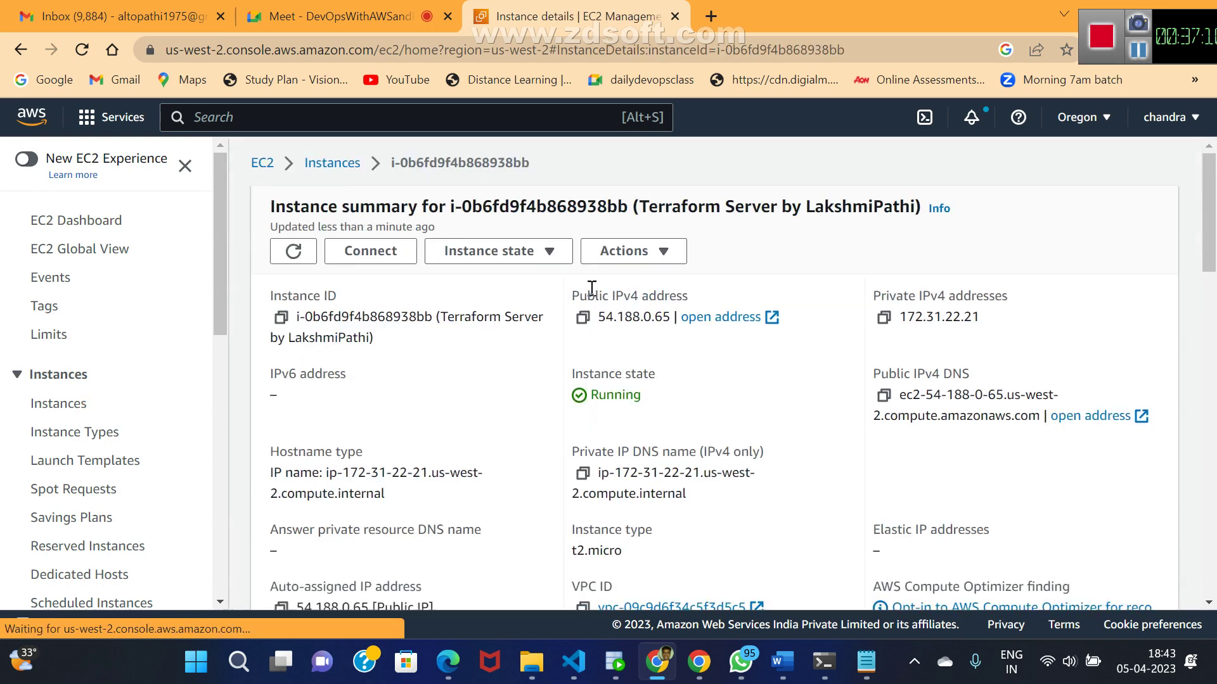
click(375, 260)
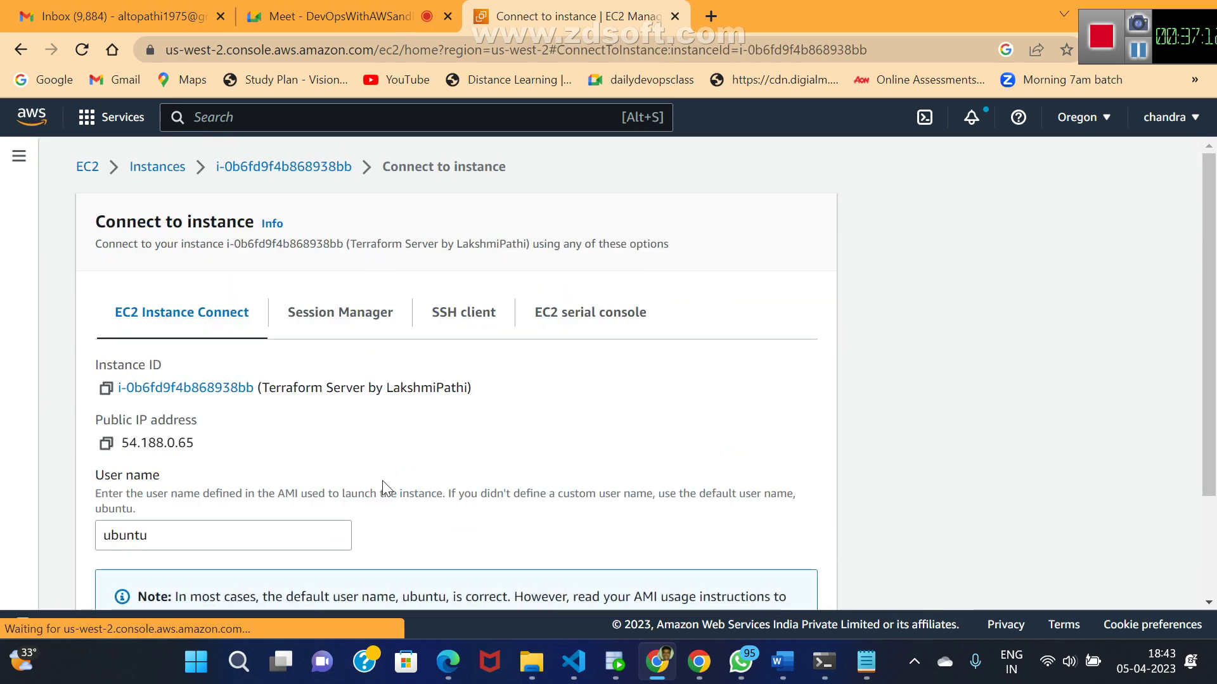
click(439, 313)
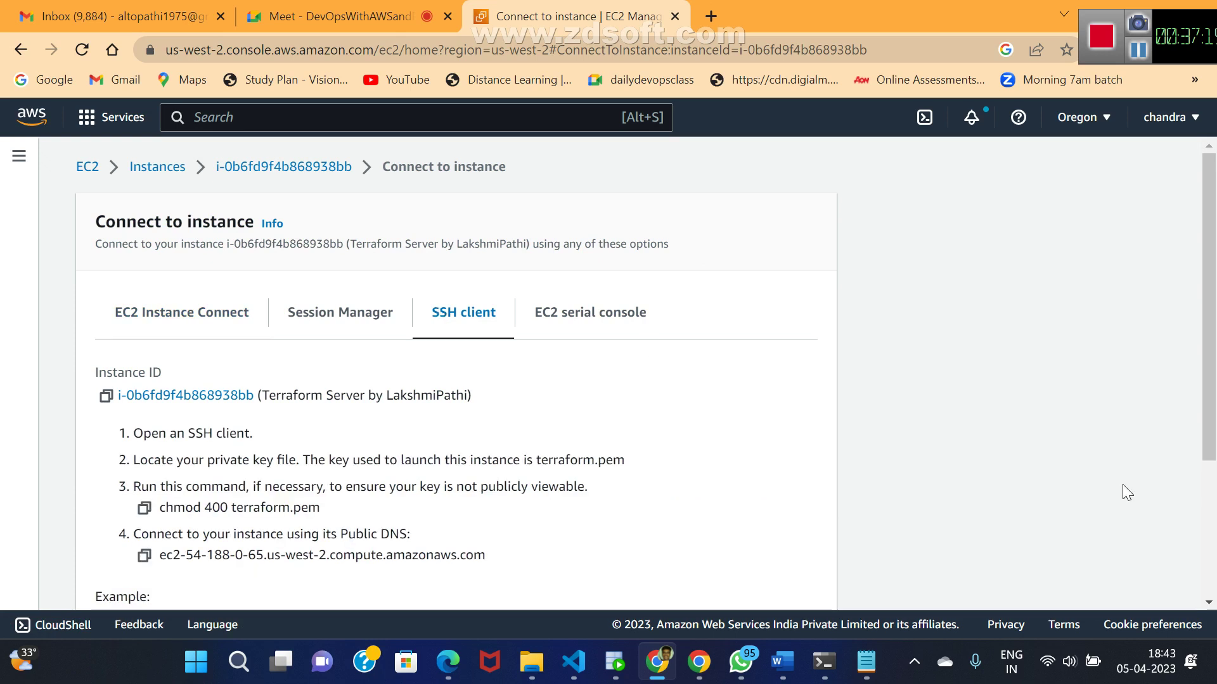
click(1208, 603)
click(1208, 603)
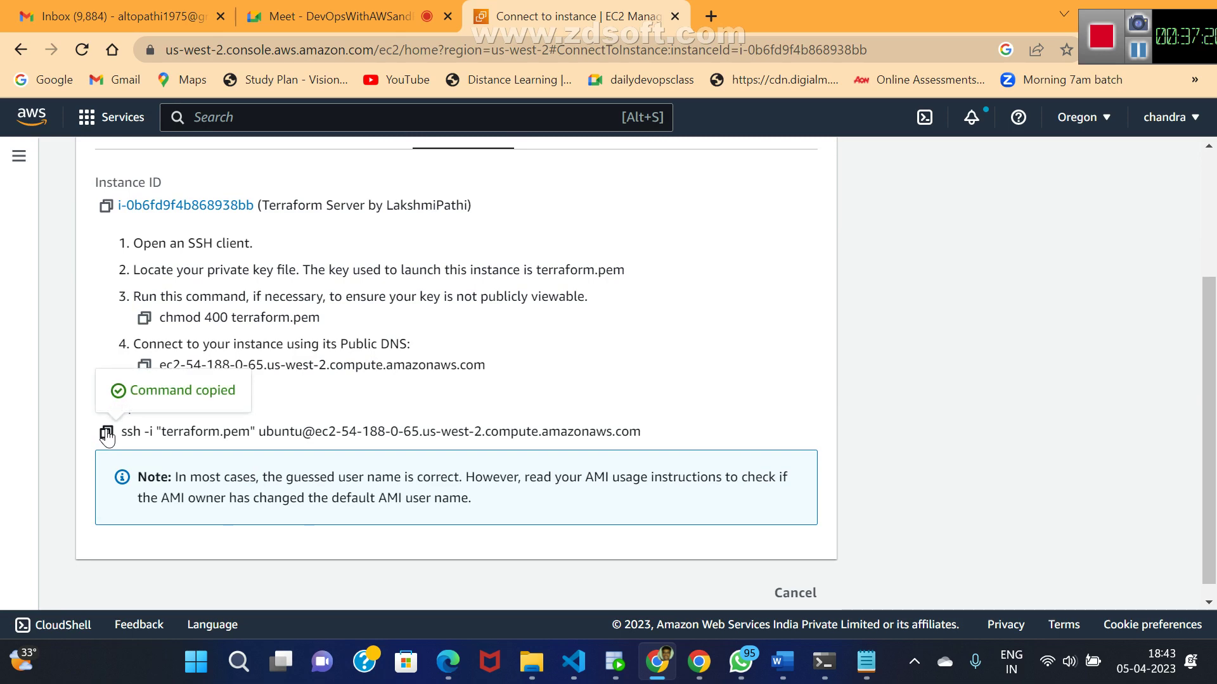
key(super+e)
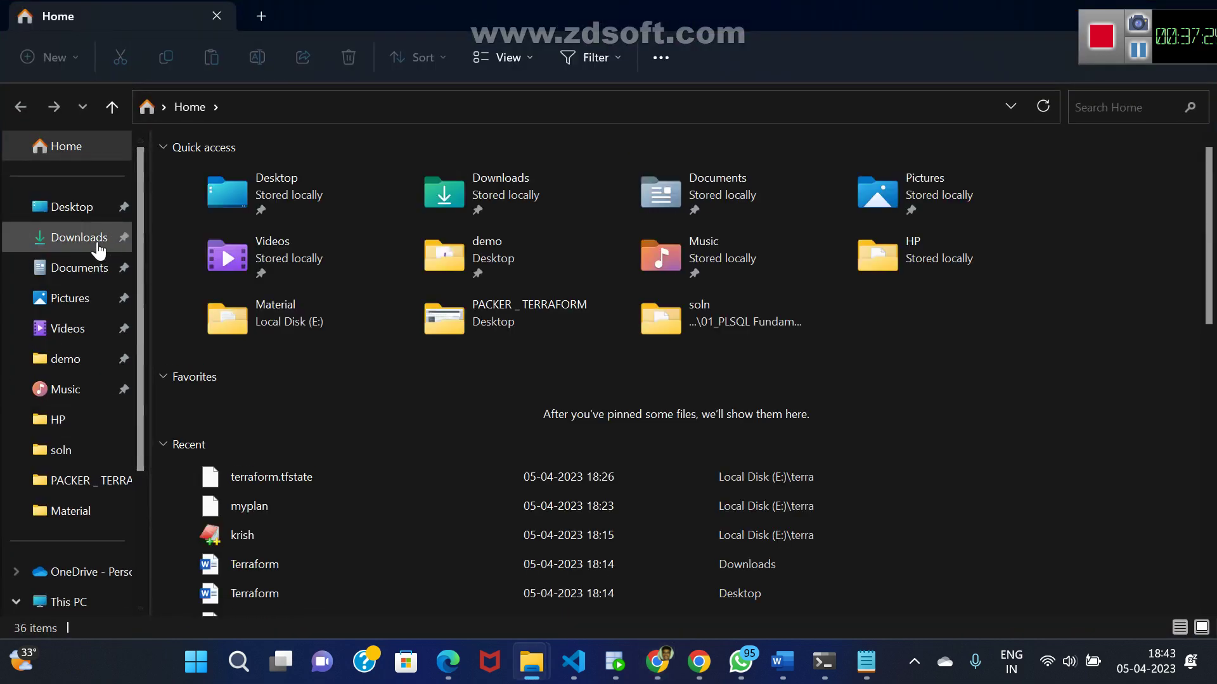
- Open a Git Bash shell in the Downloads folder
click(92, 239)
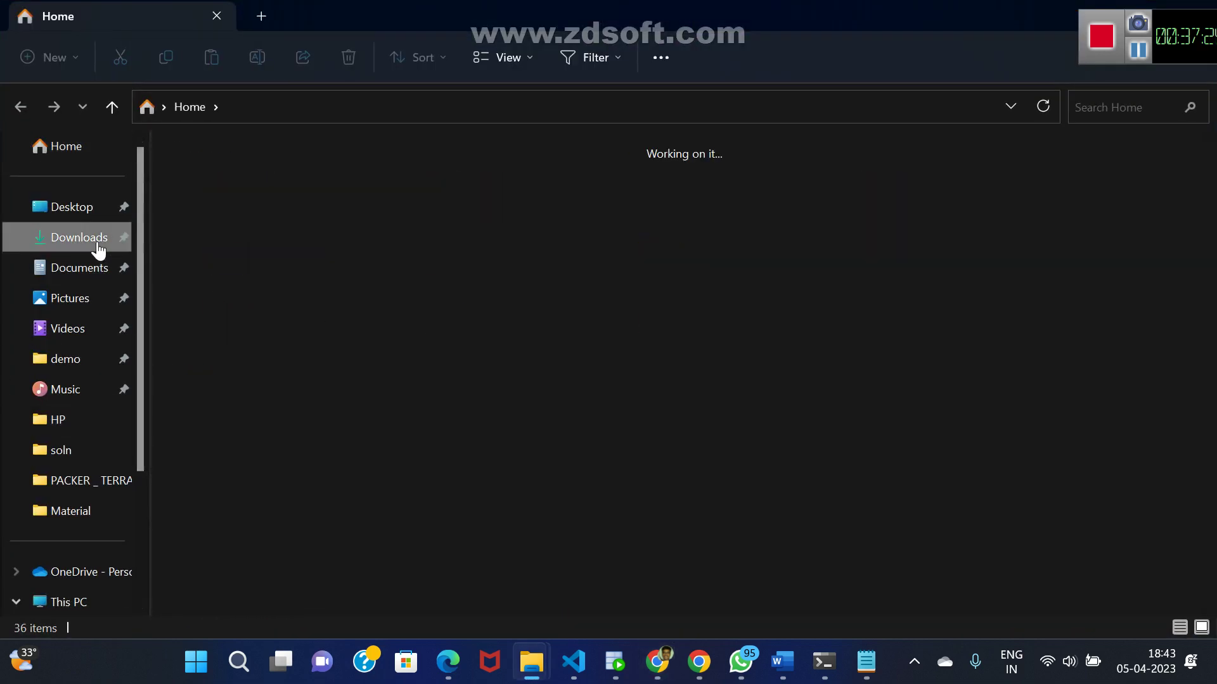
right_click(965, 401)
click(810, 421)
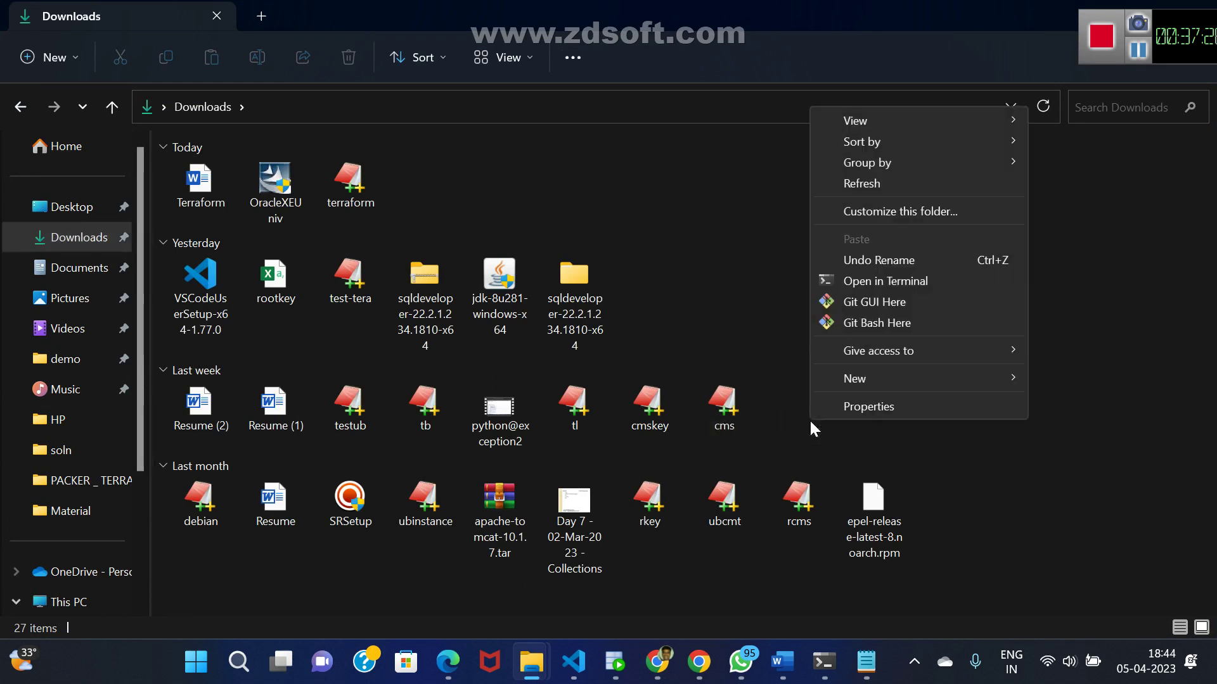
click(893, 325)
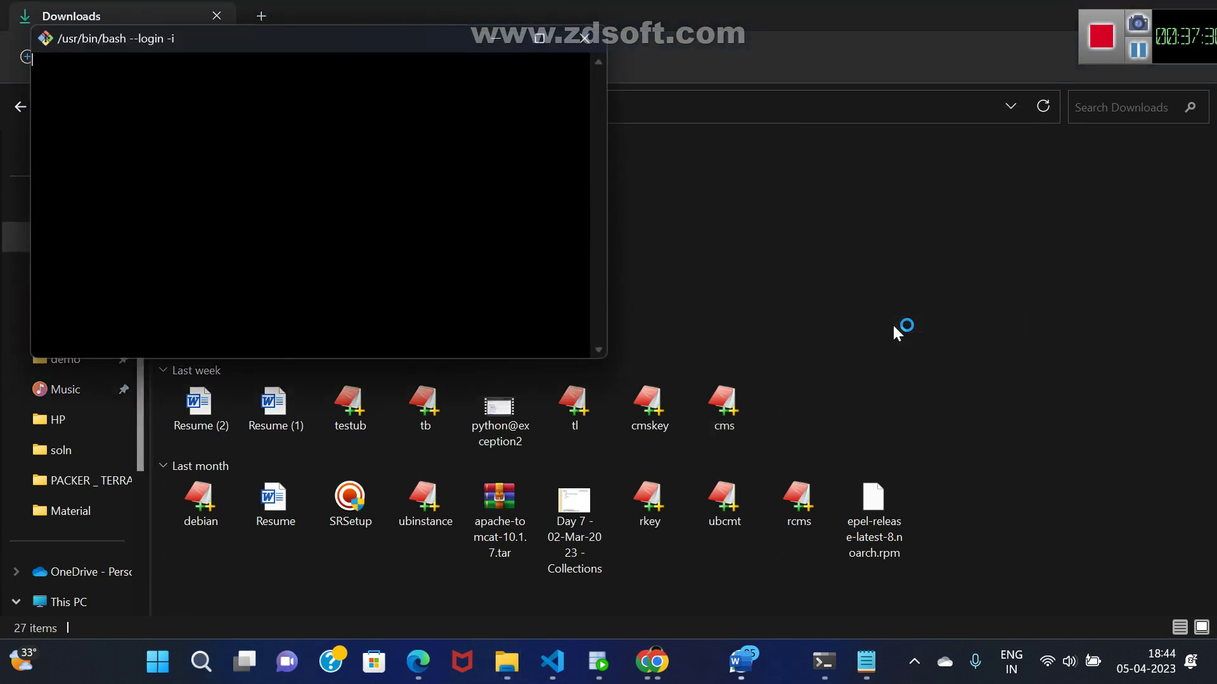
- Paste and run the ssh command, then return to the EC2 connect page
right_click(392, 235)
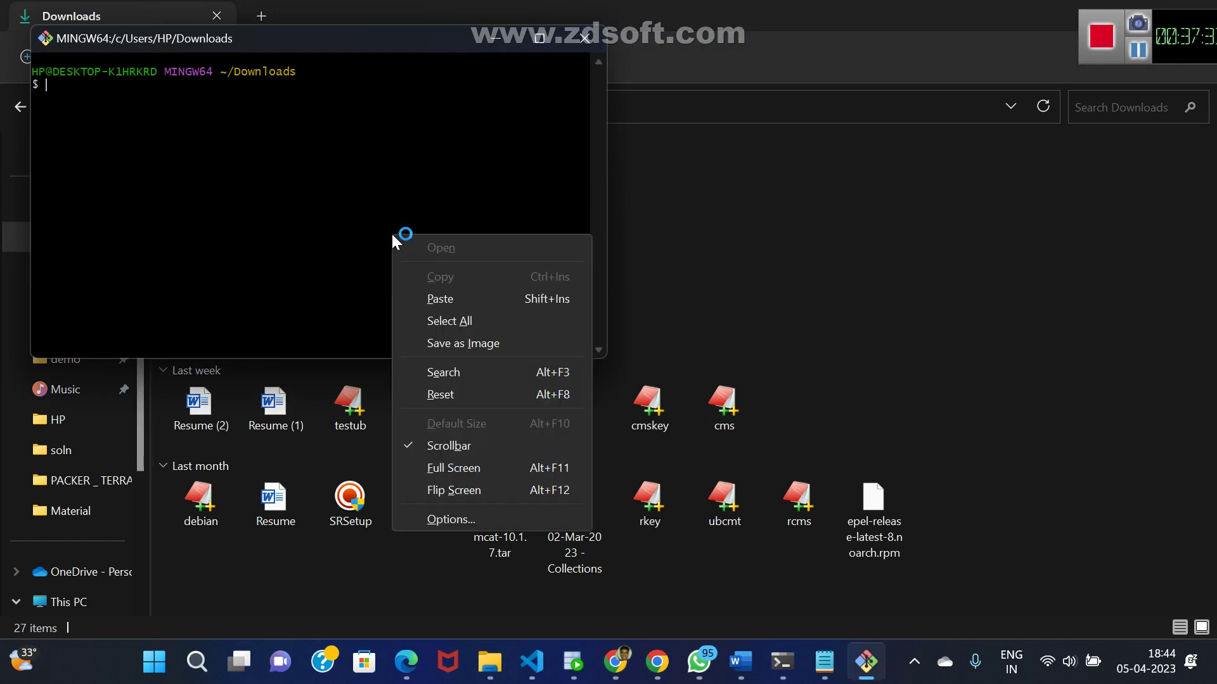
click(444, 298)
key(Return)
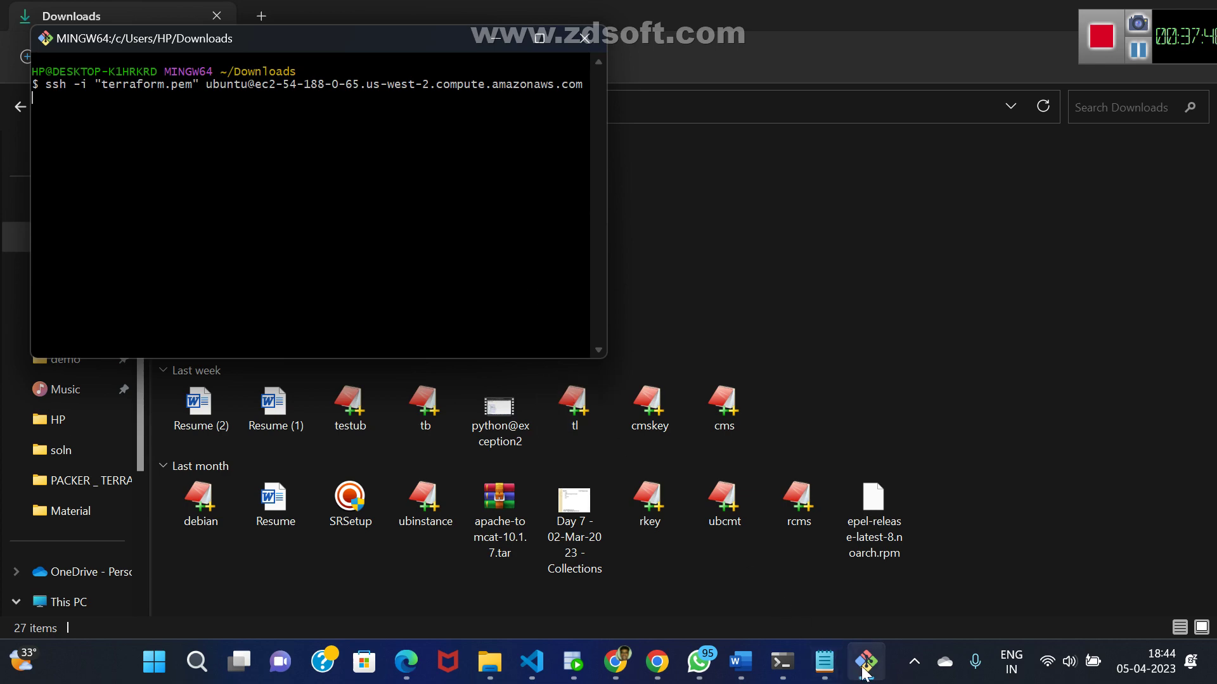
mouse_move(863, 671)
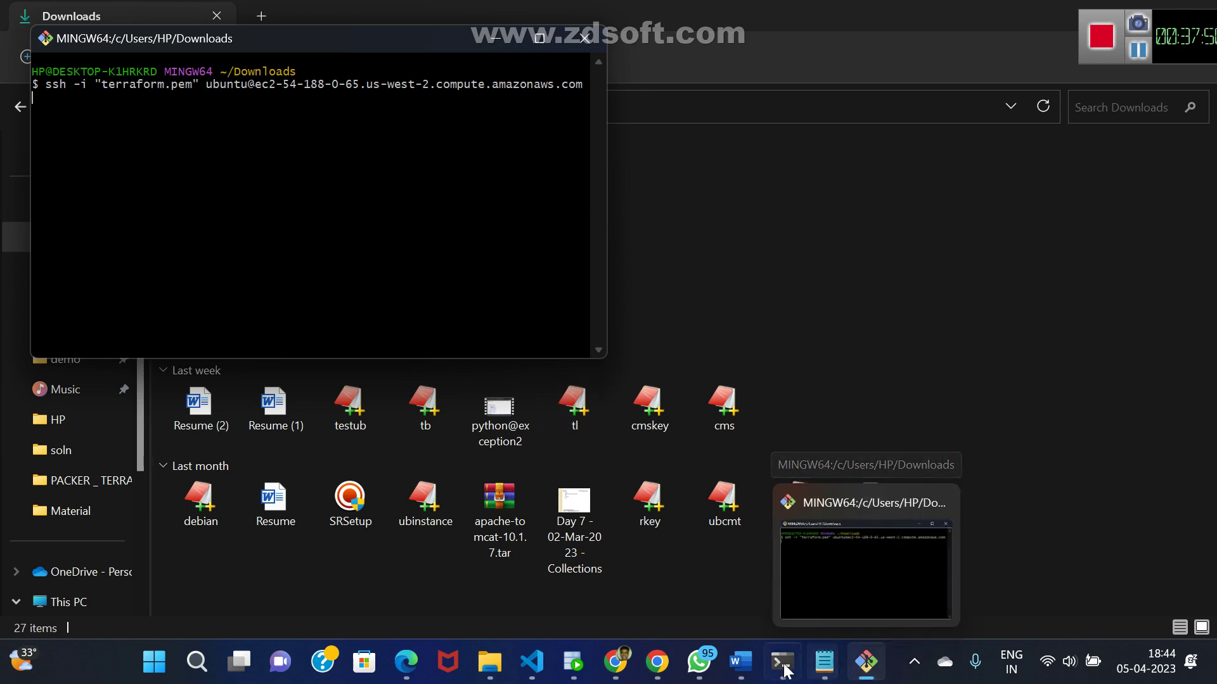
click(618, 664)
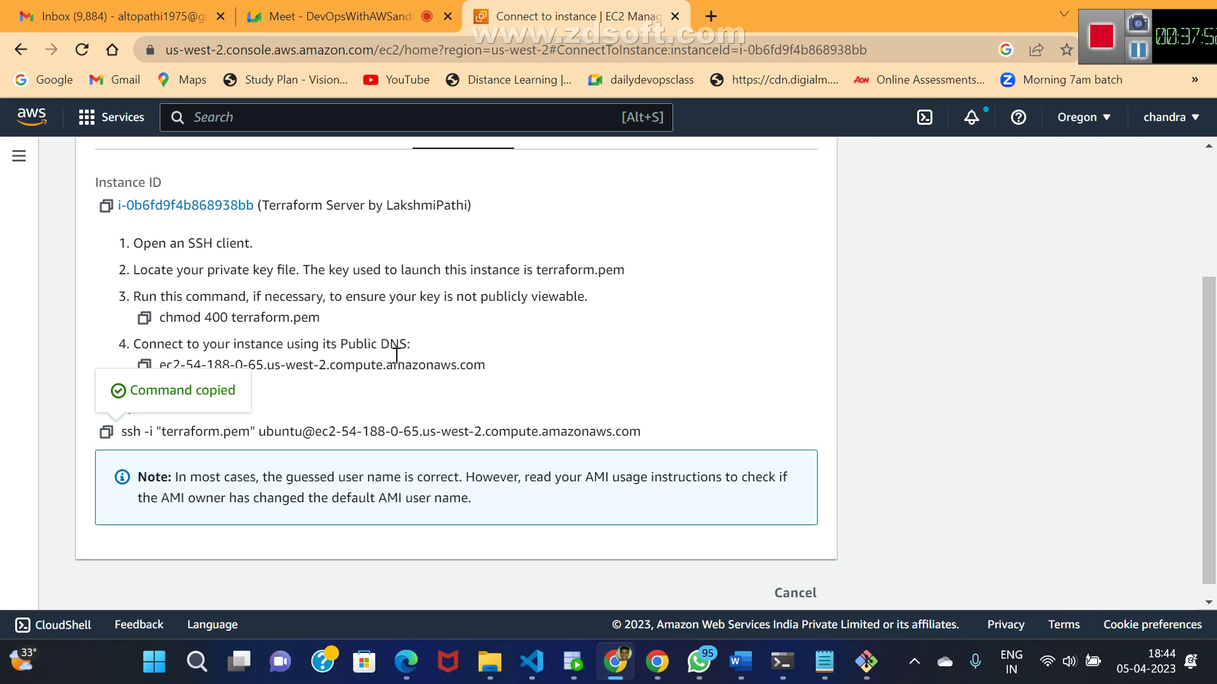
- Go to the running instance's Security details and open its sgterraform security group
click(1209, 146)
scroll(1208, 146, up, 2)
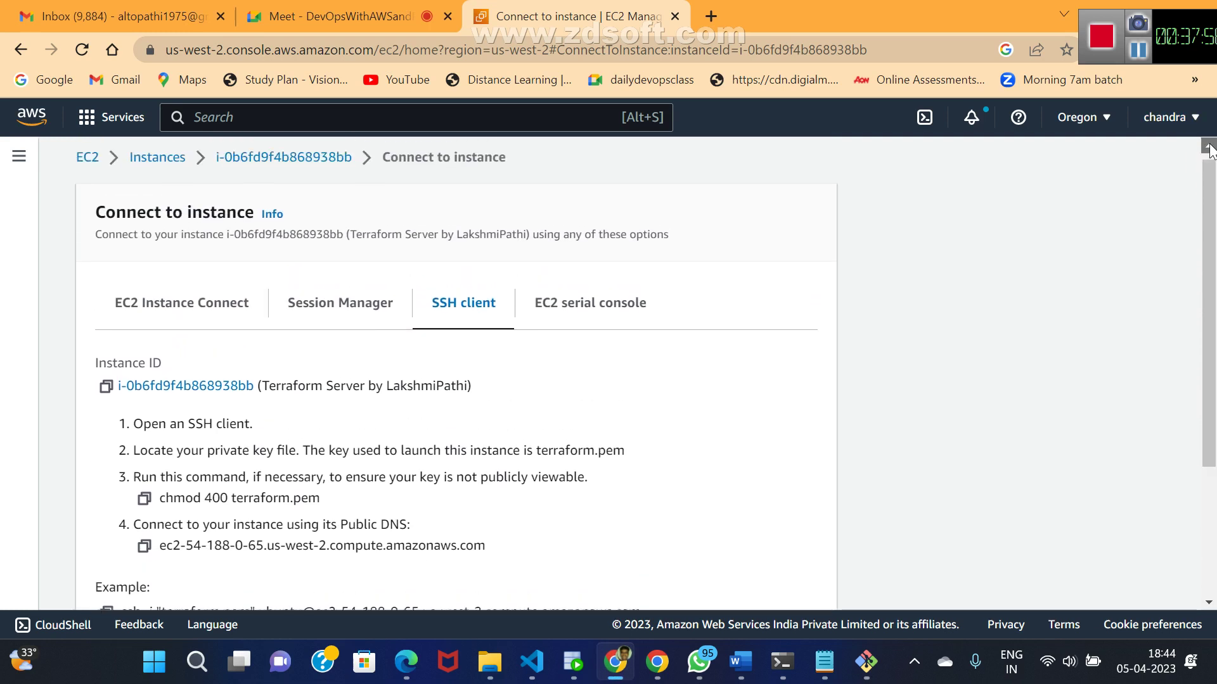
click(155, 167)
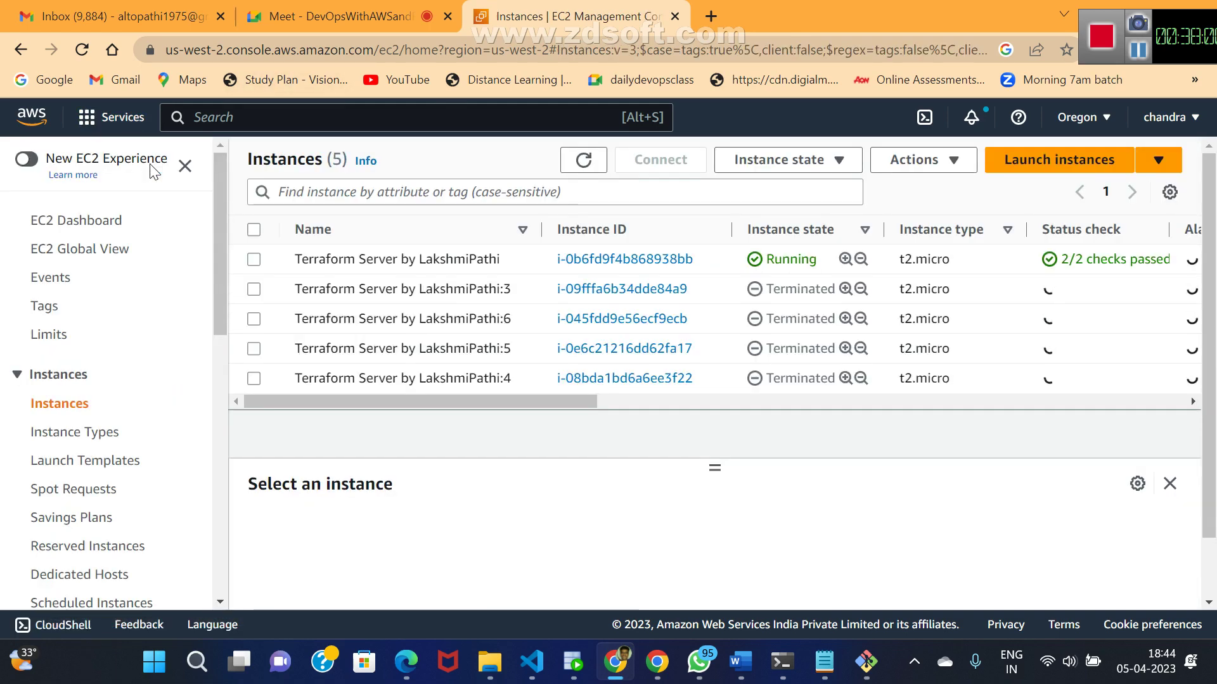
click(619, 260)
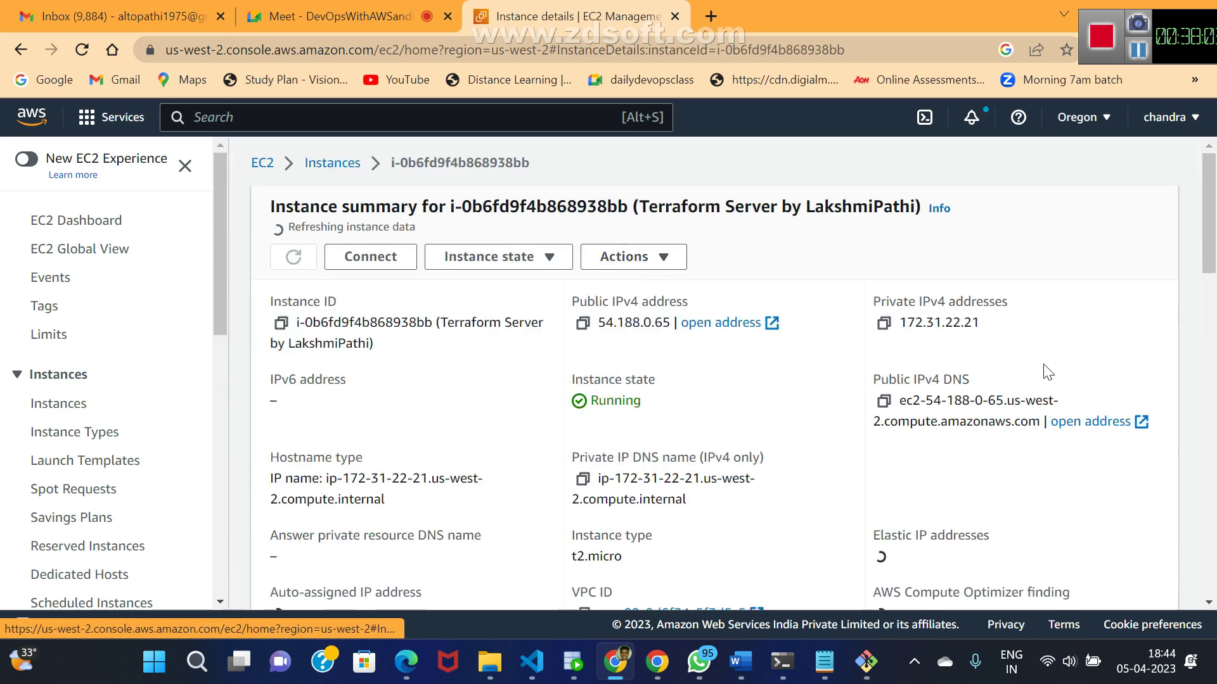
click(1209, 603)
scroll(1209, 604, down, 4)
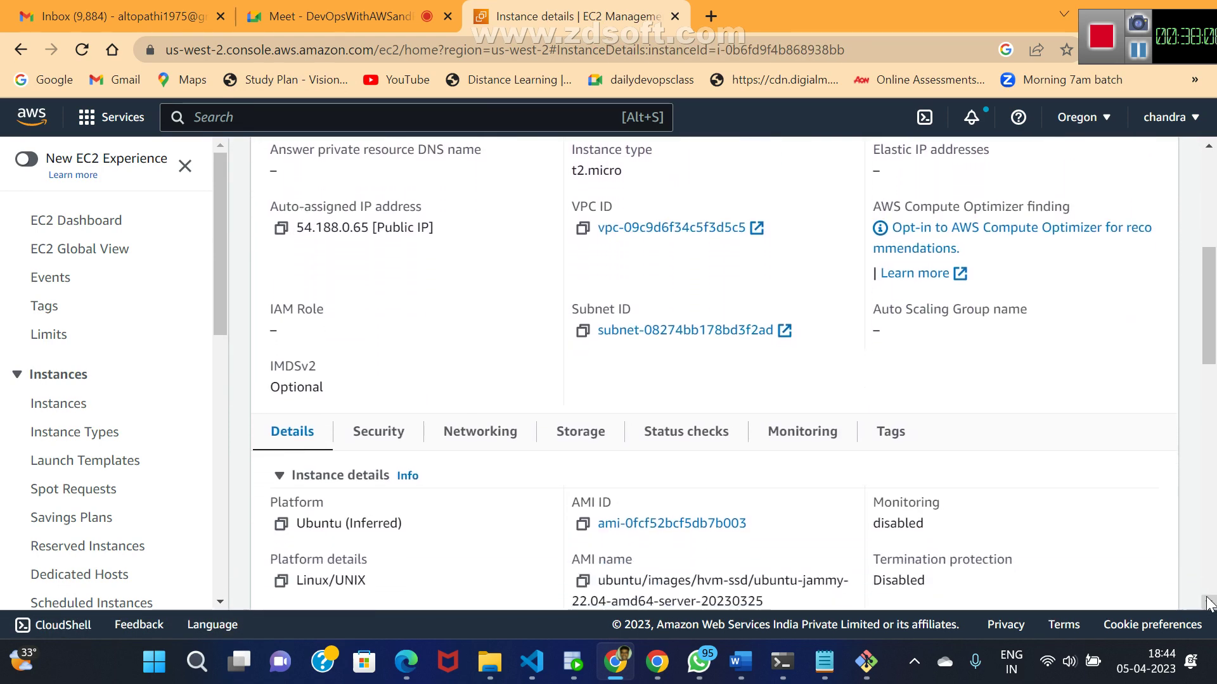
click(381, 434)
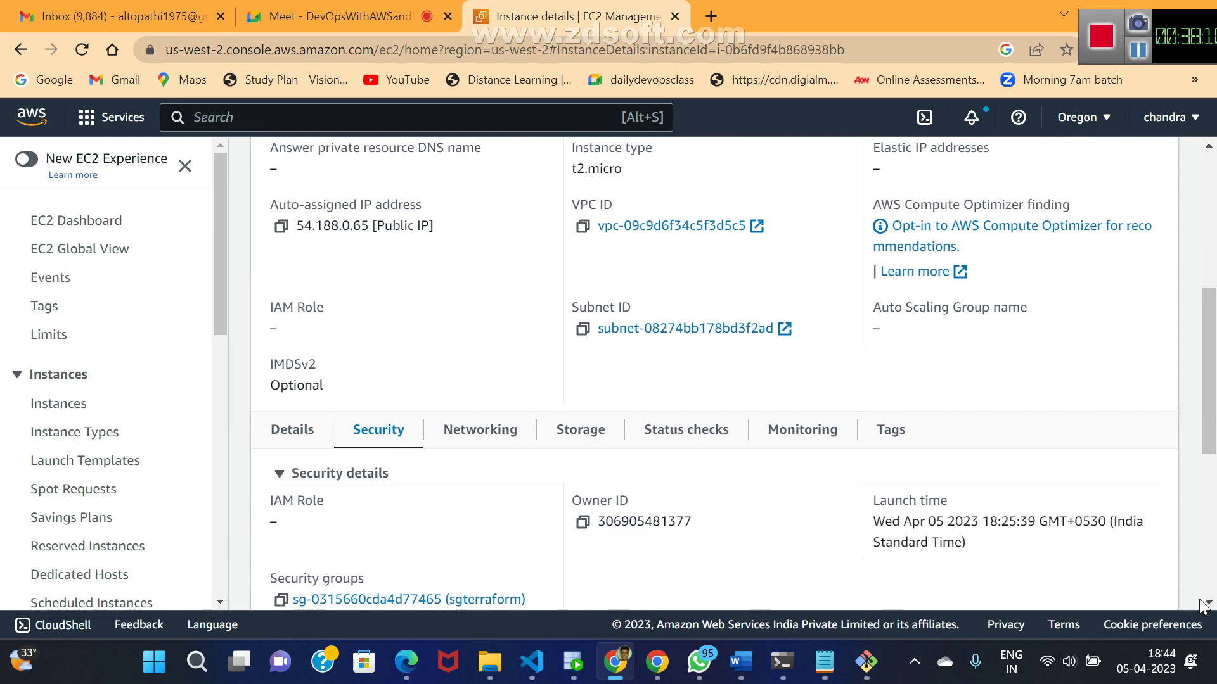
scroll(1083, 571, down, 1)
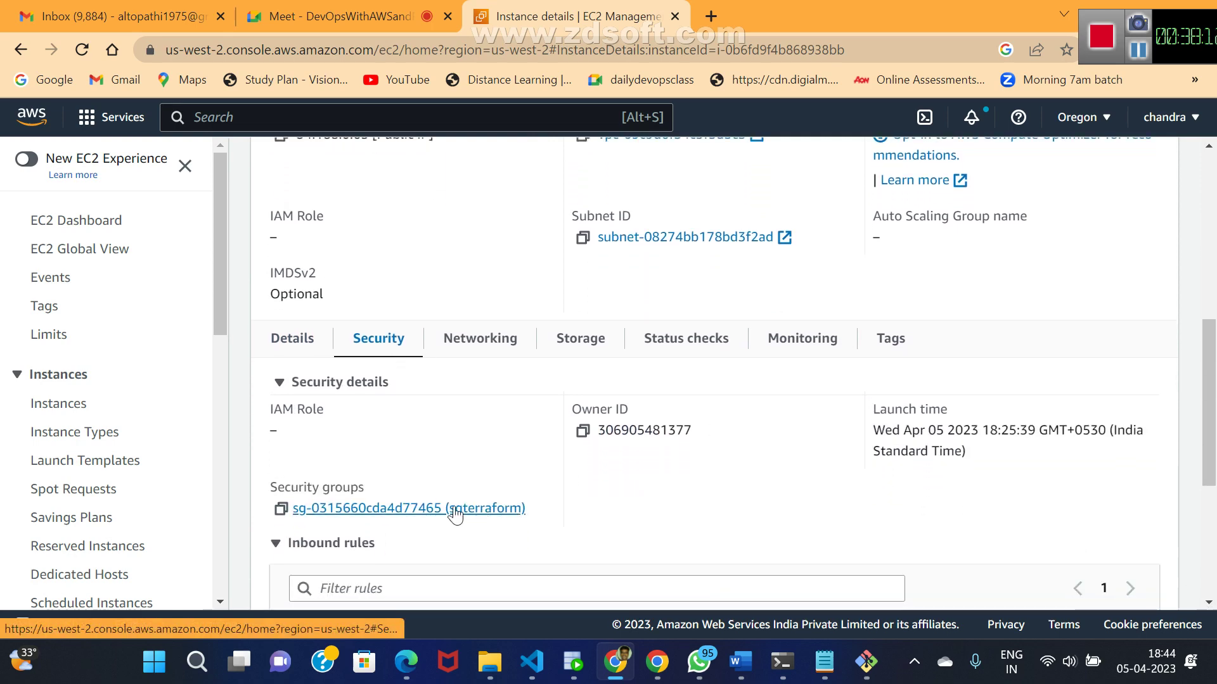
click(454, 510)
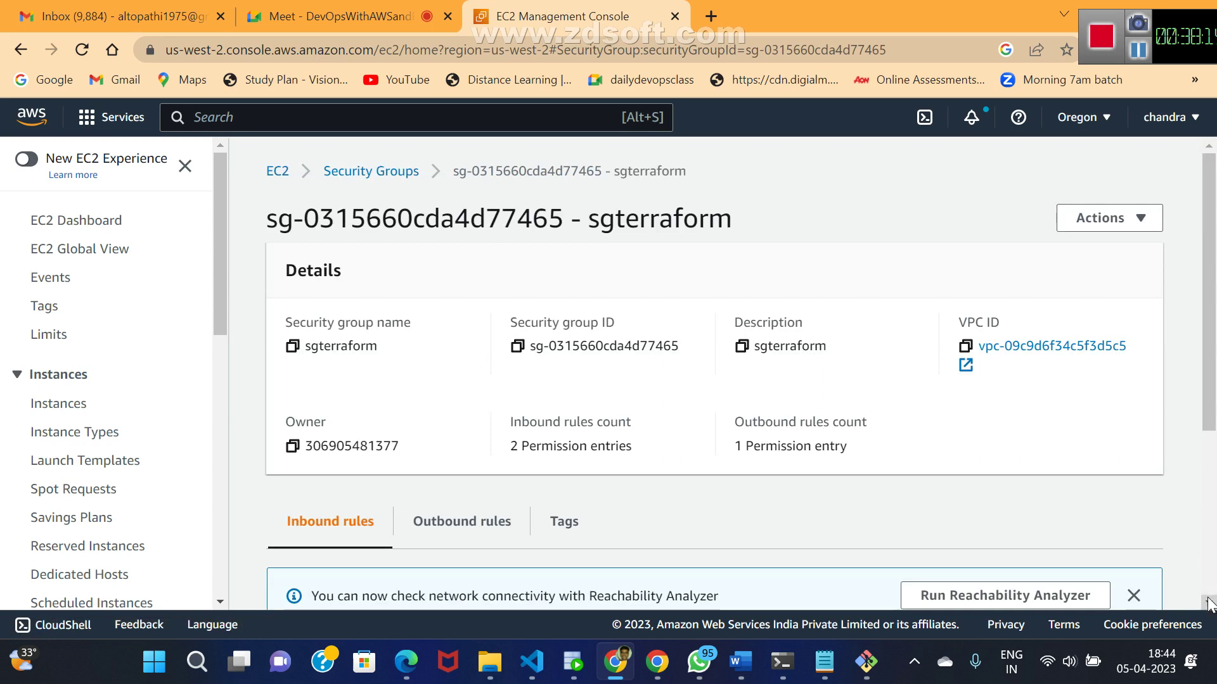
scroll(1208, 600, down, 3)
scroll(1207, 603, down, 2)
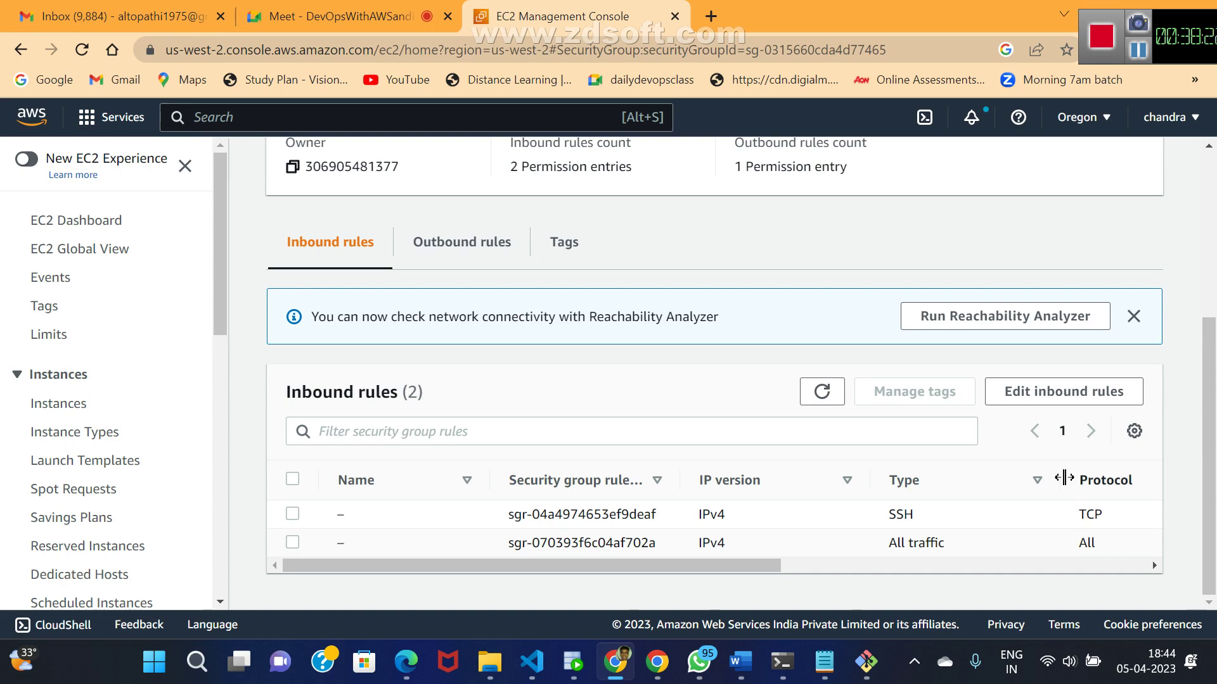
- Replace the inbound rules with a single SSH rule from Anywhere-IPv4 and save
click(1022, 399)
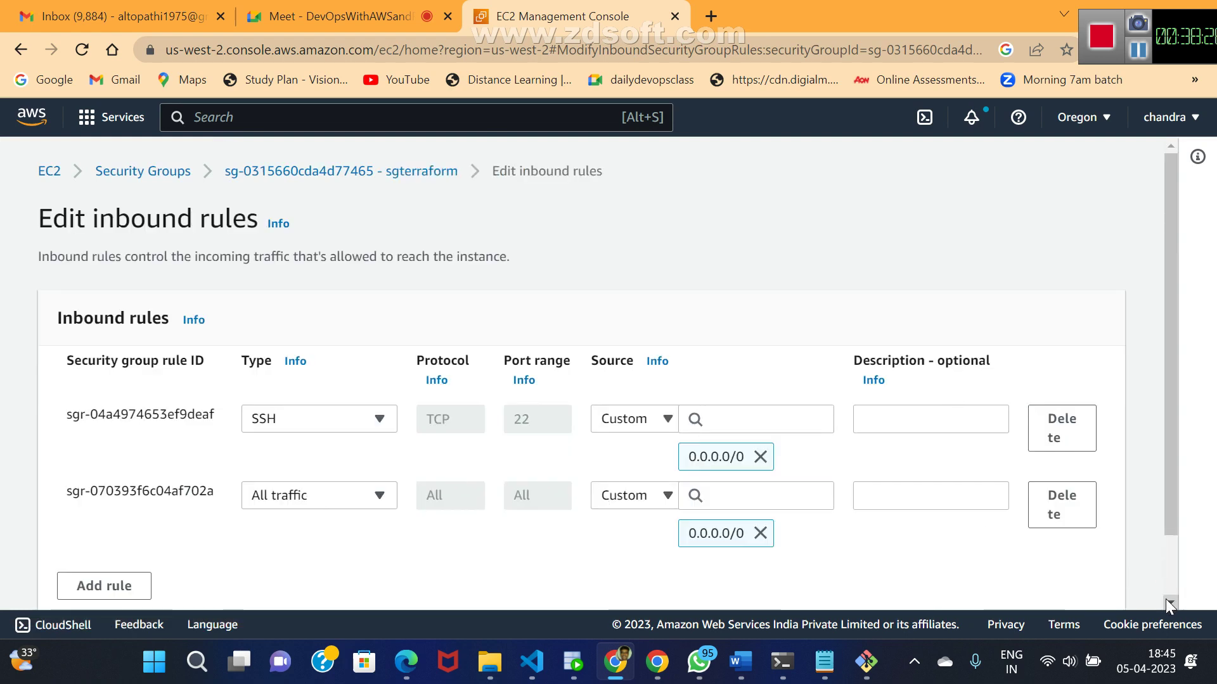
click(1057, 441)
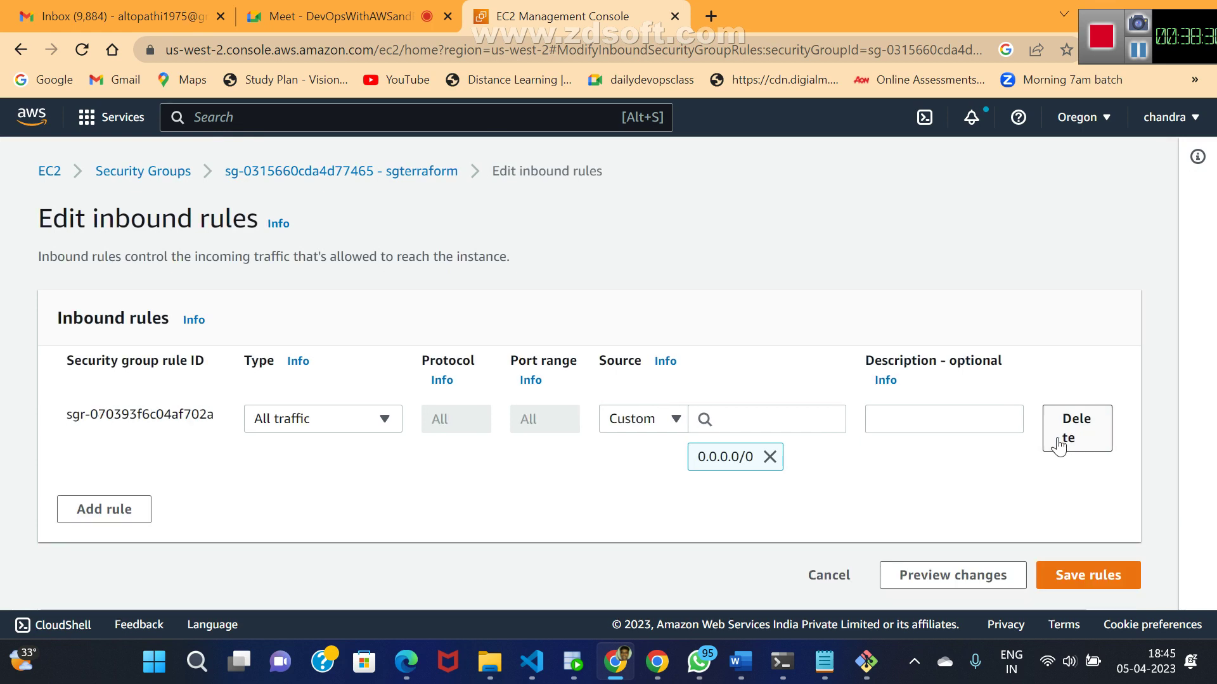
click(1057, 443)
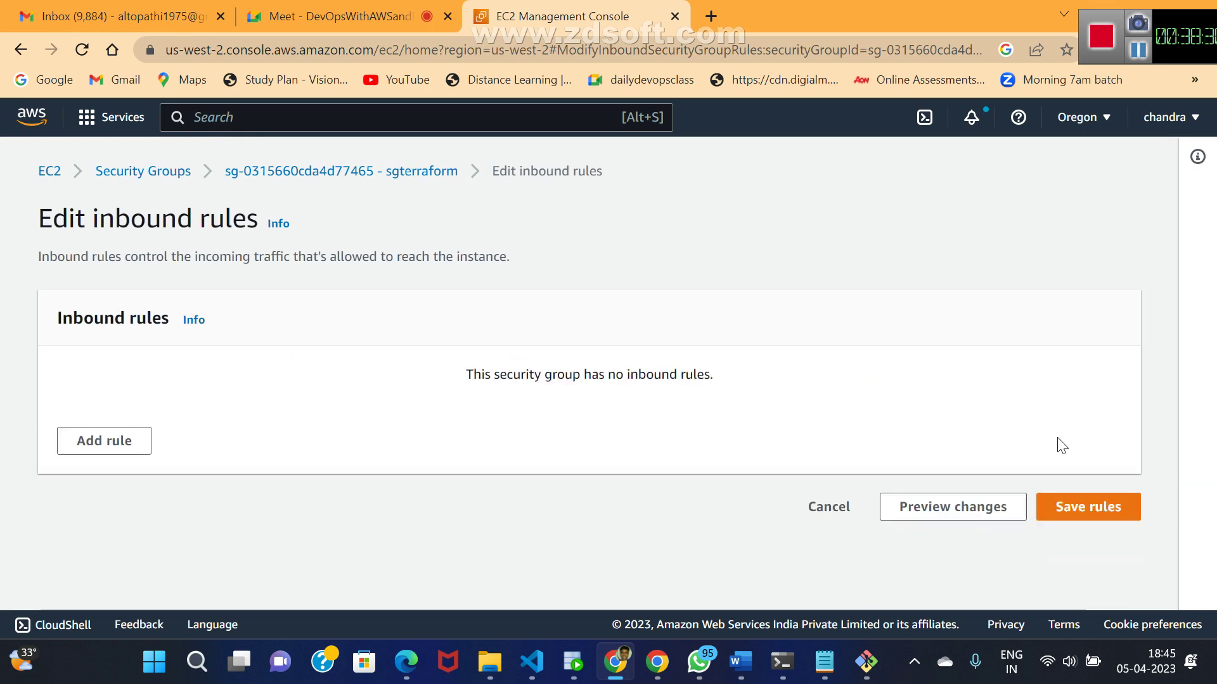
click(106, 441)
click(397, 429)
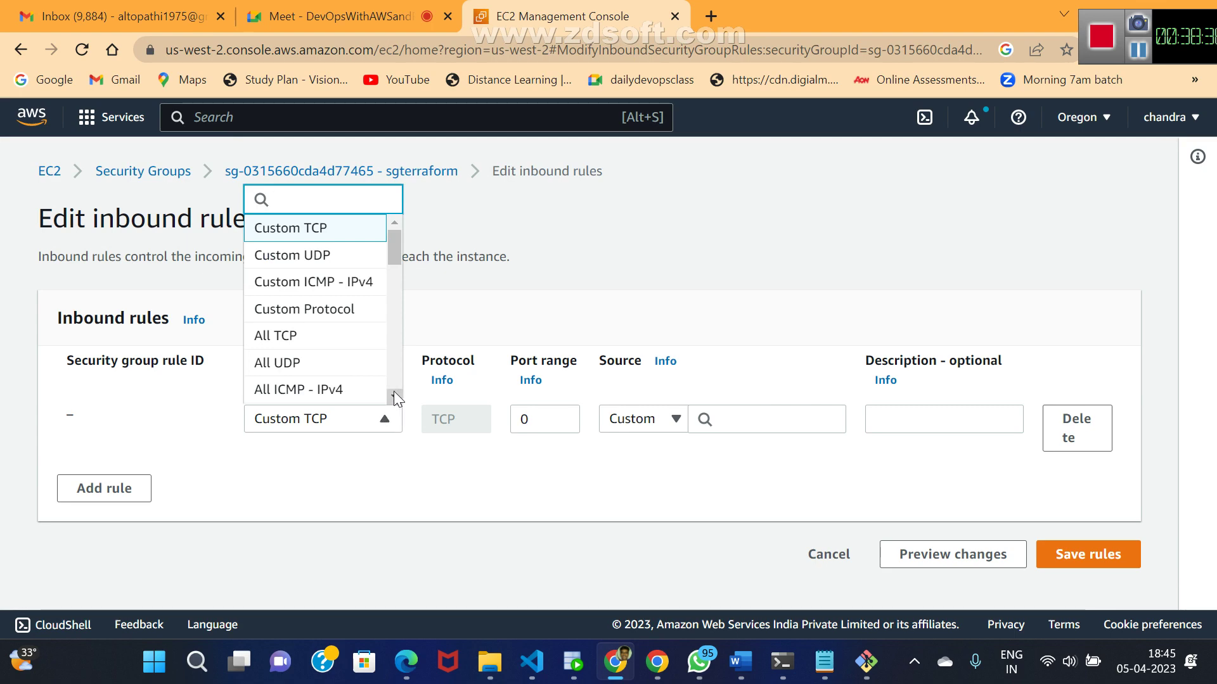
scroll(394, 391, down, 3)
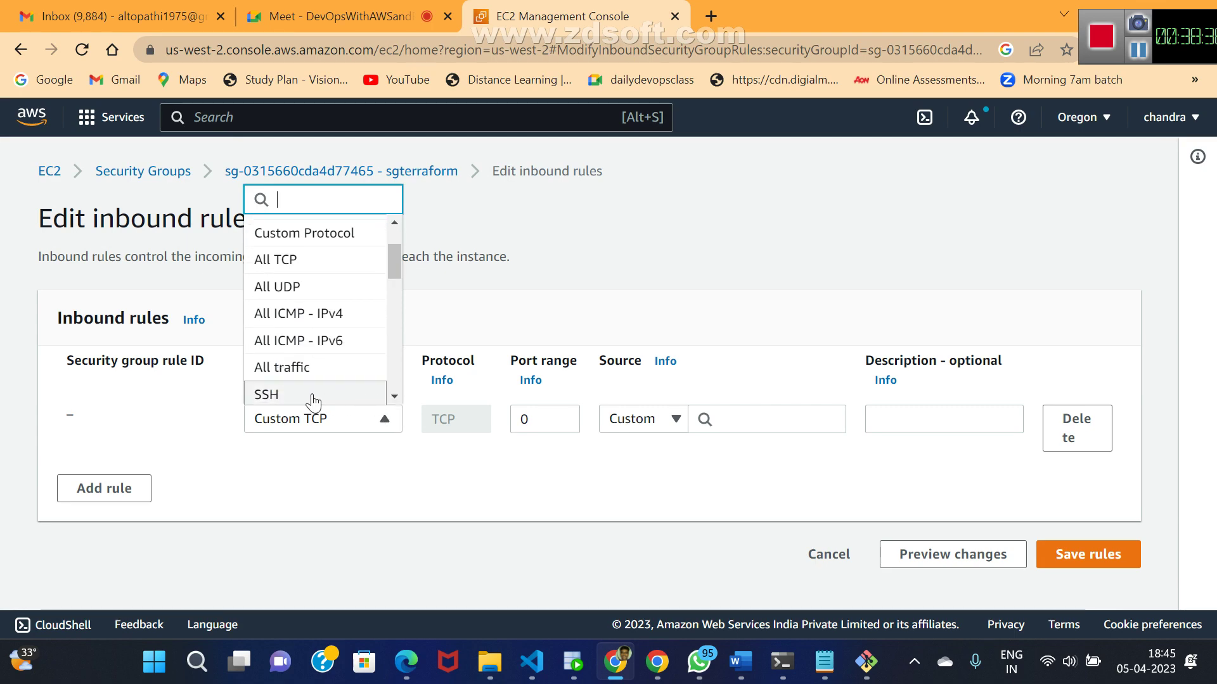
click(313, 396)
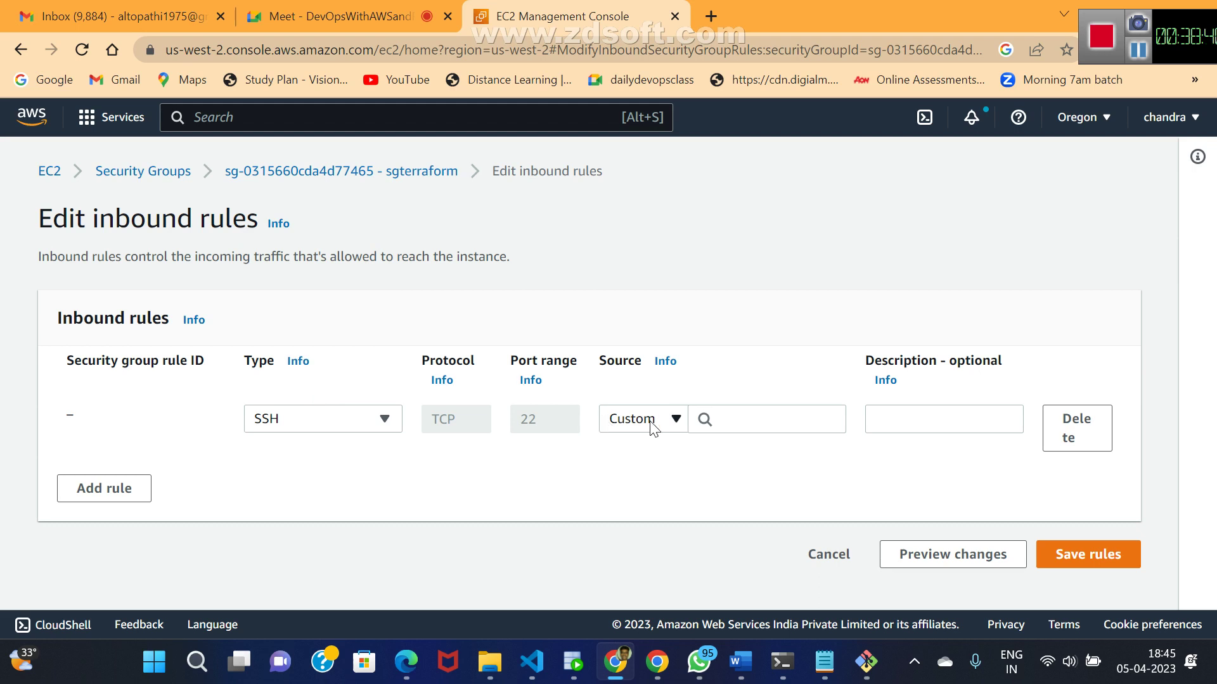
click(675, 420)
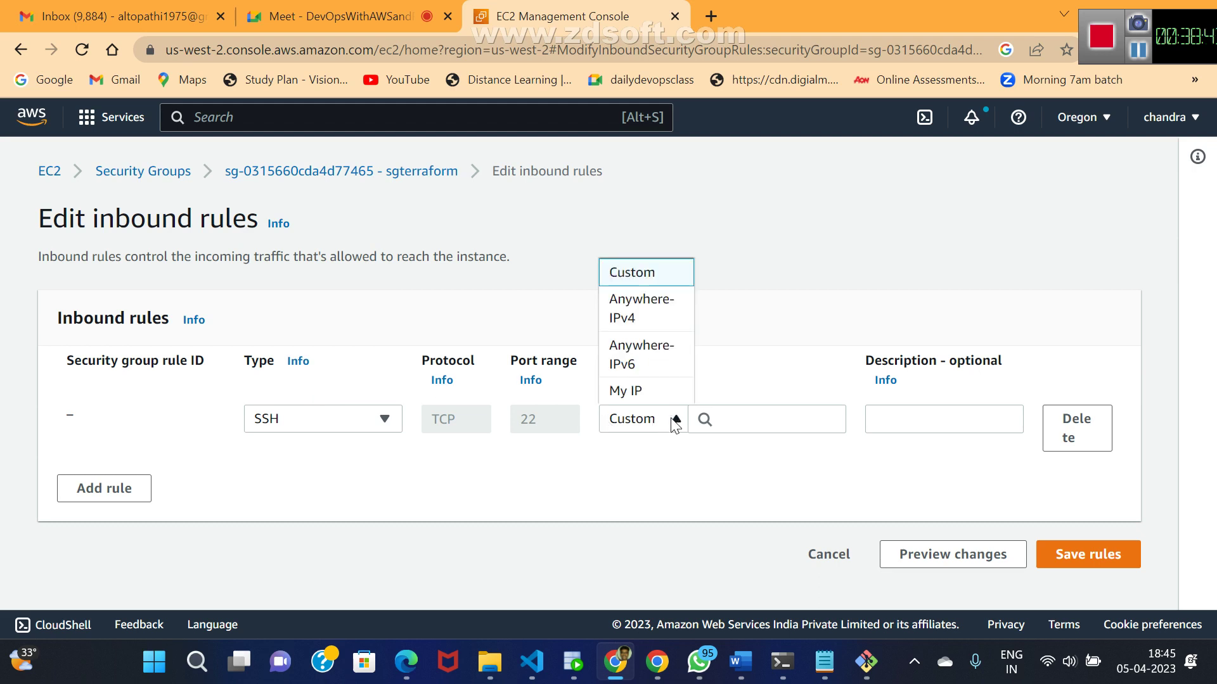
click(626, 320)
click(1075, 576)
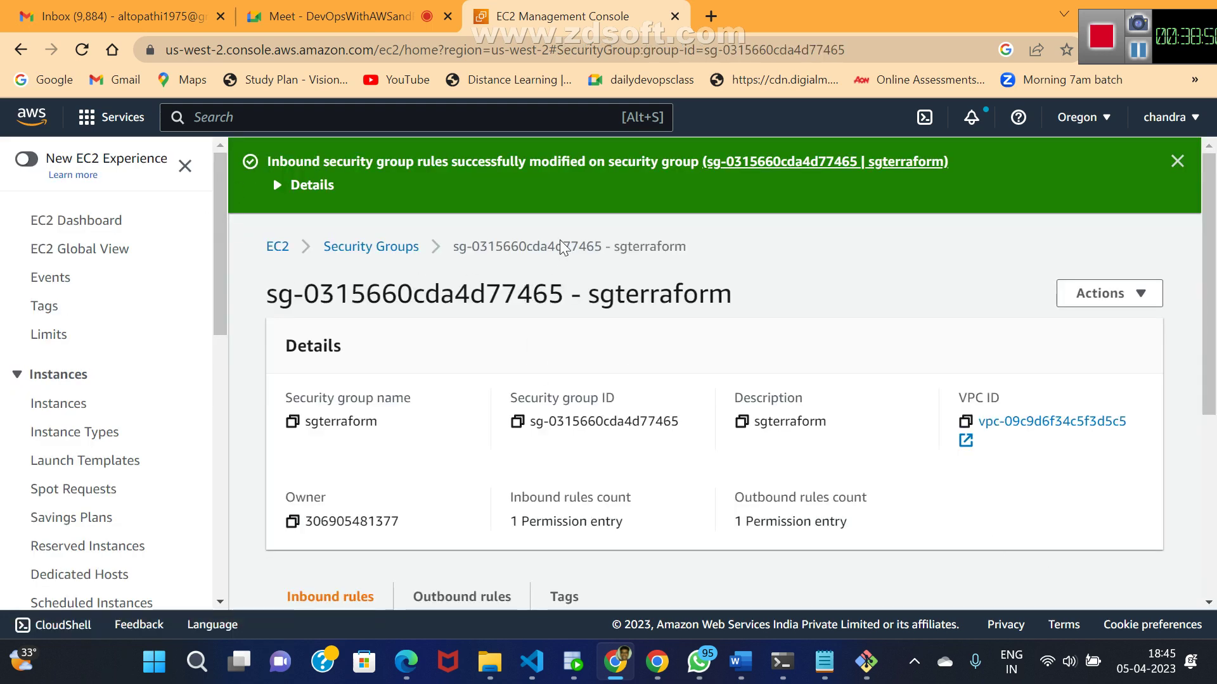
- Copy the running Terraform server's example ssh command again and bring Git Bash forward
click(279, 248)
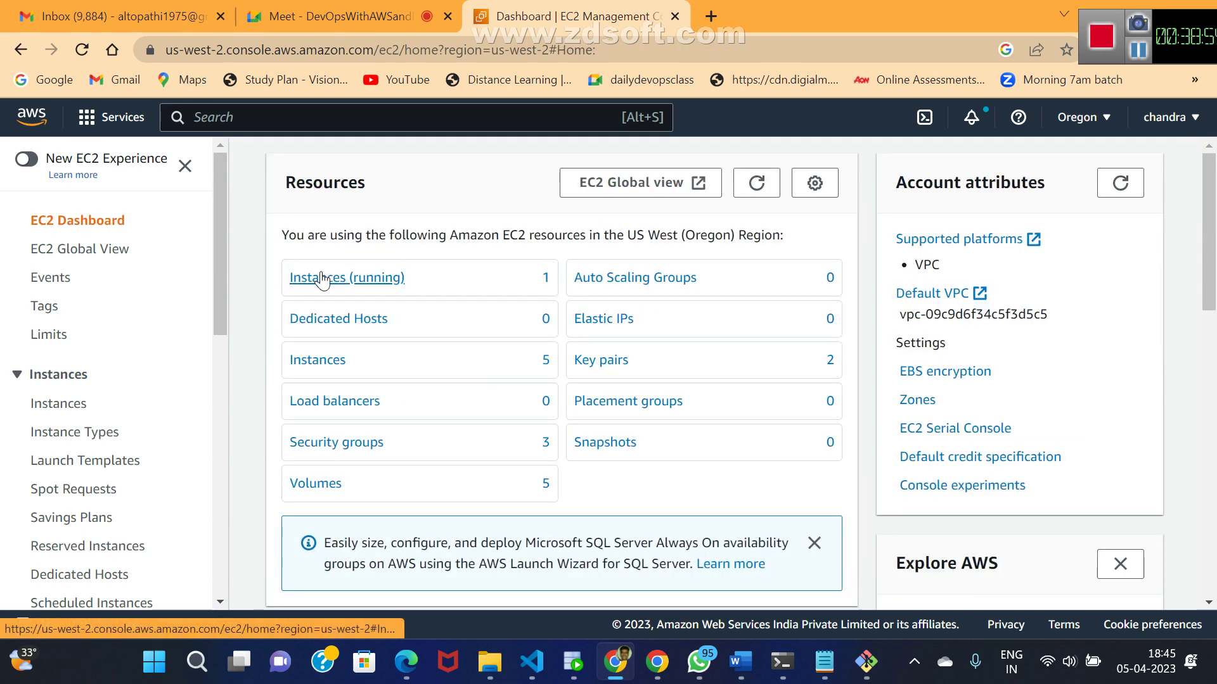
click(321, 278)
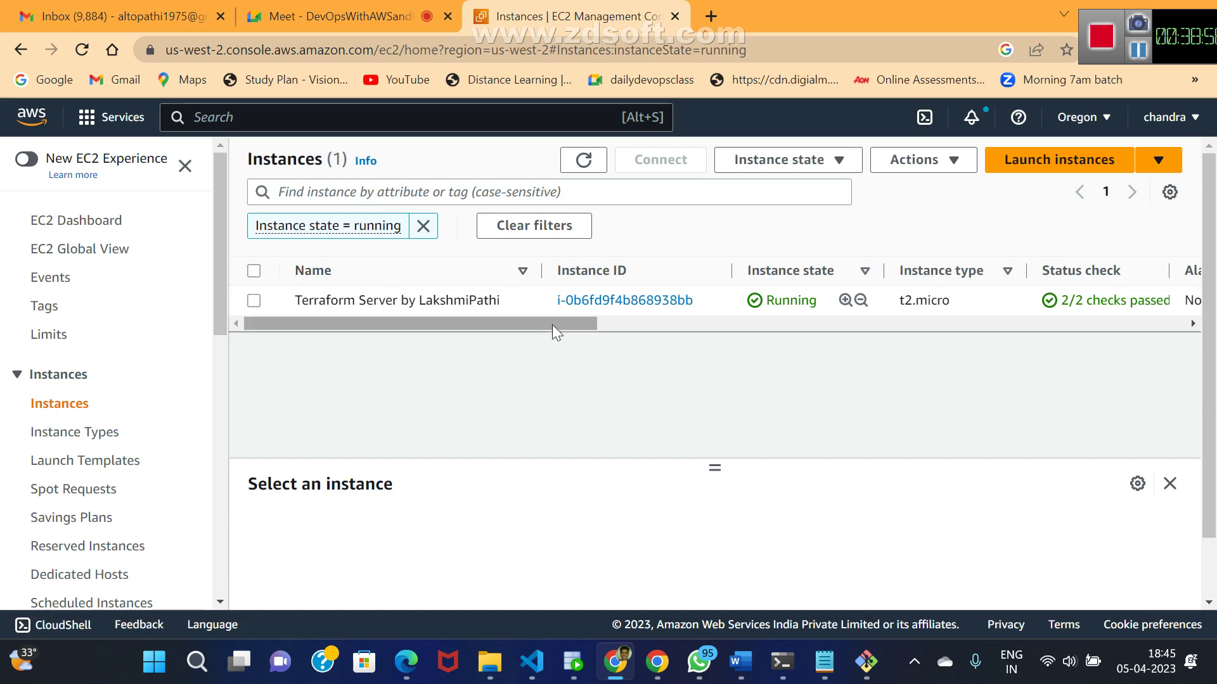
click(607, 302)
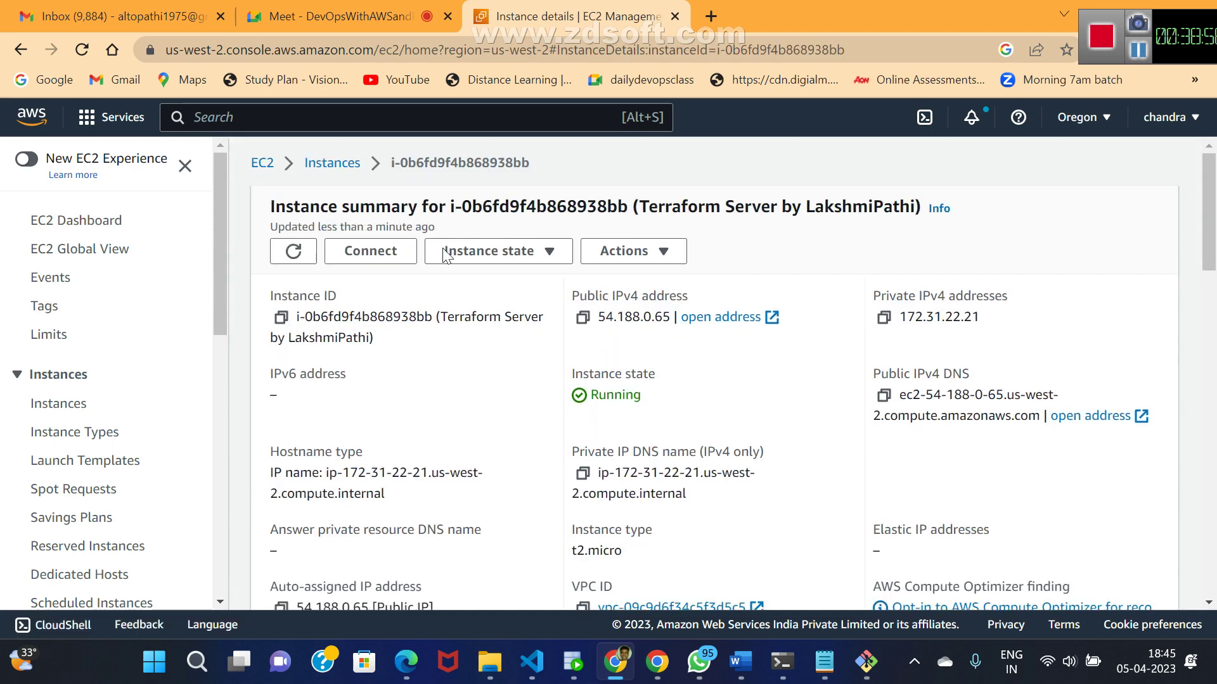
click(371, 250)
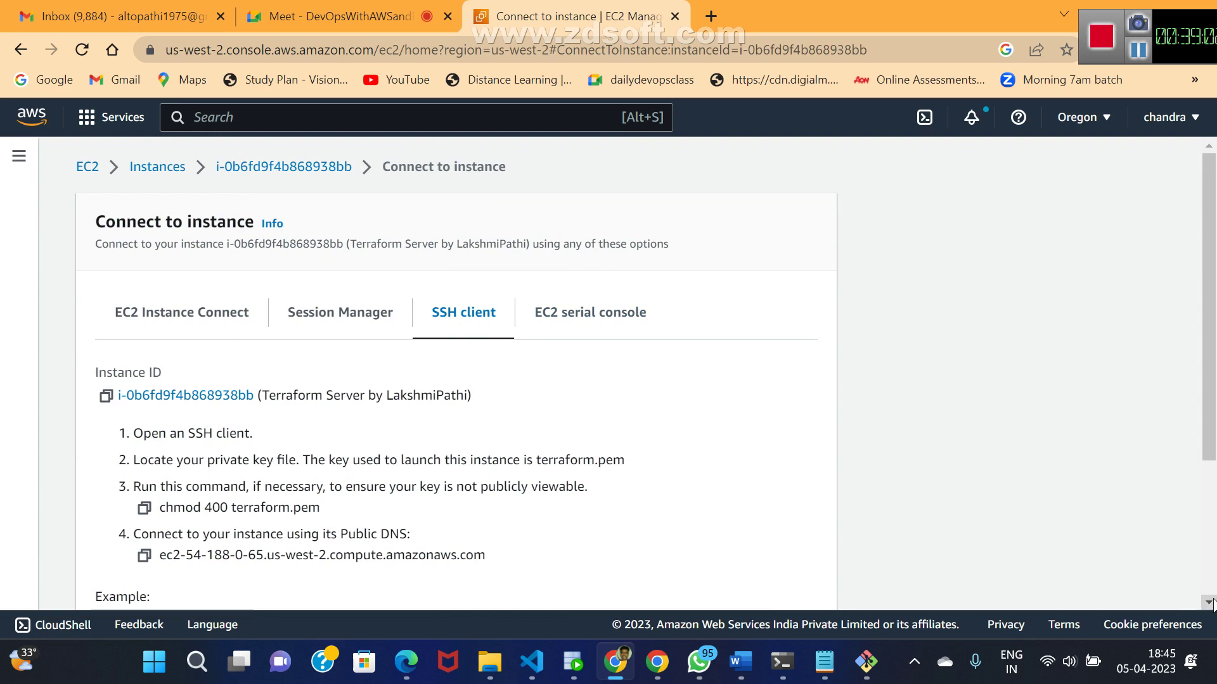
scroll(1211, 602, down, 3)
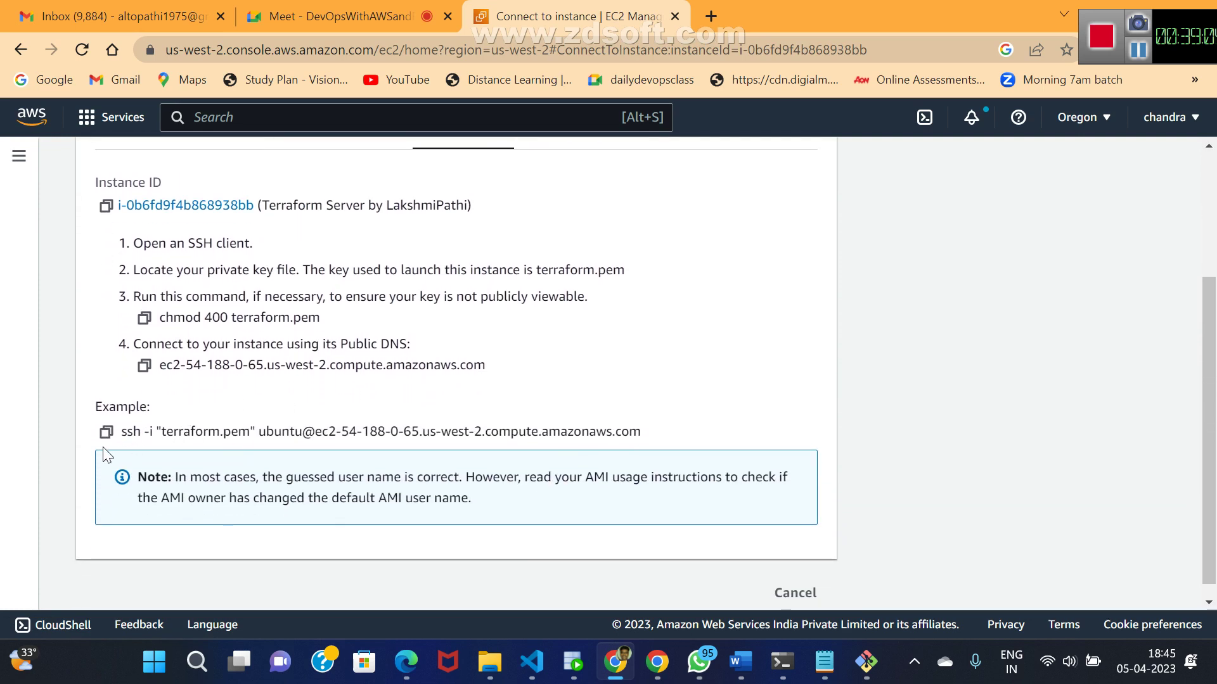
click(105, 434)
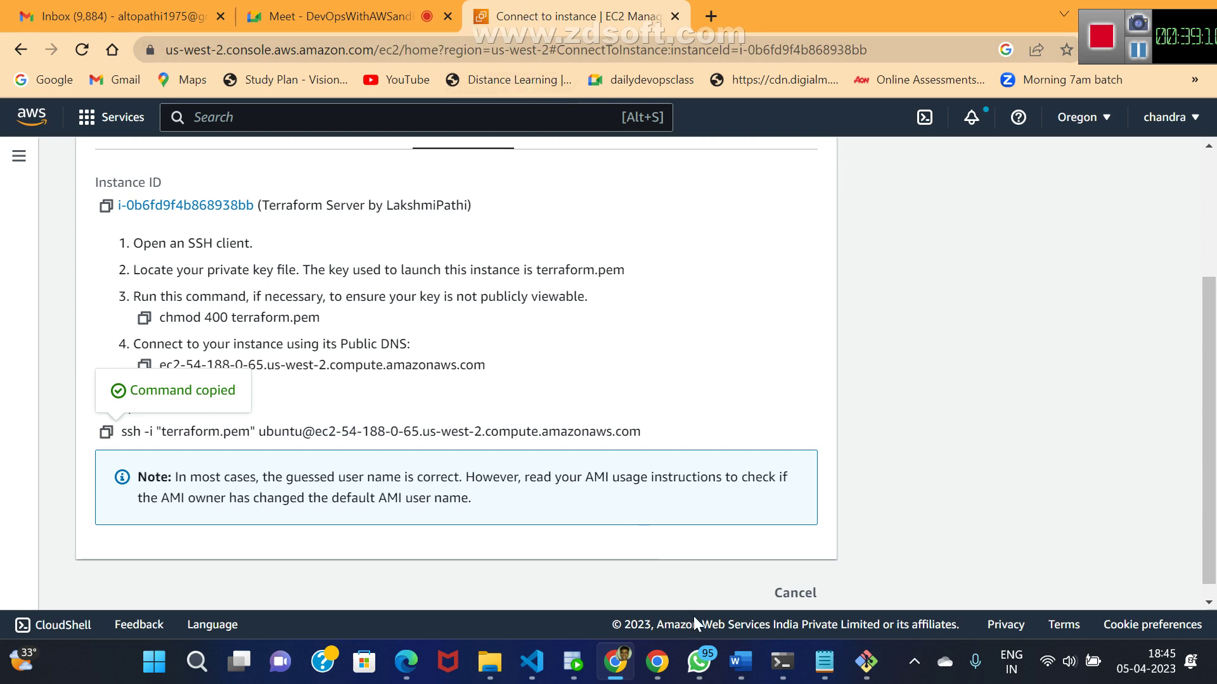
click(866, 662)
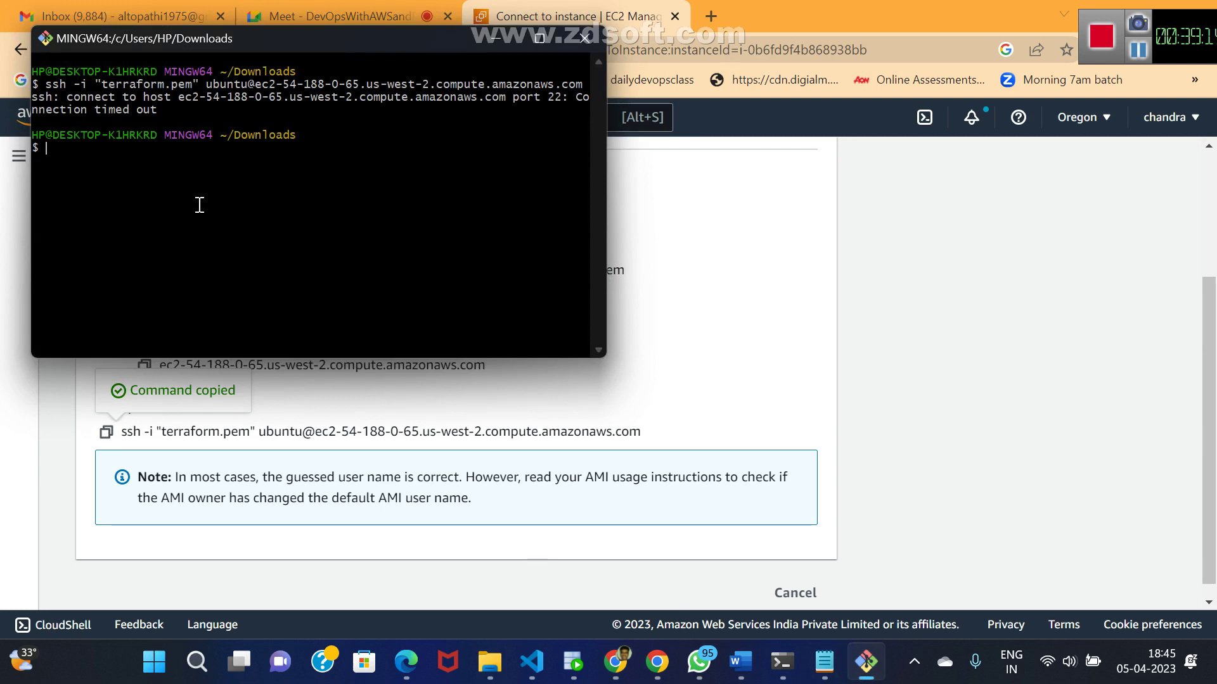
- Copy and run chmod 400 terraform.pem in Git Bash
click(420, 403)
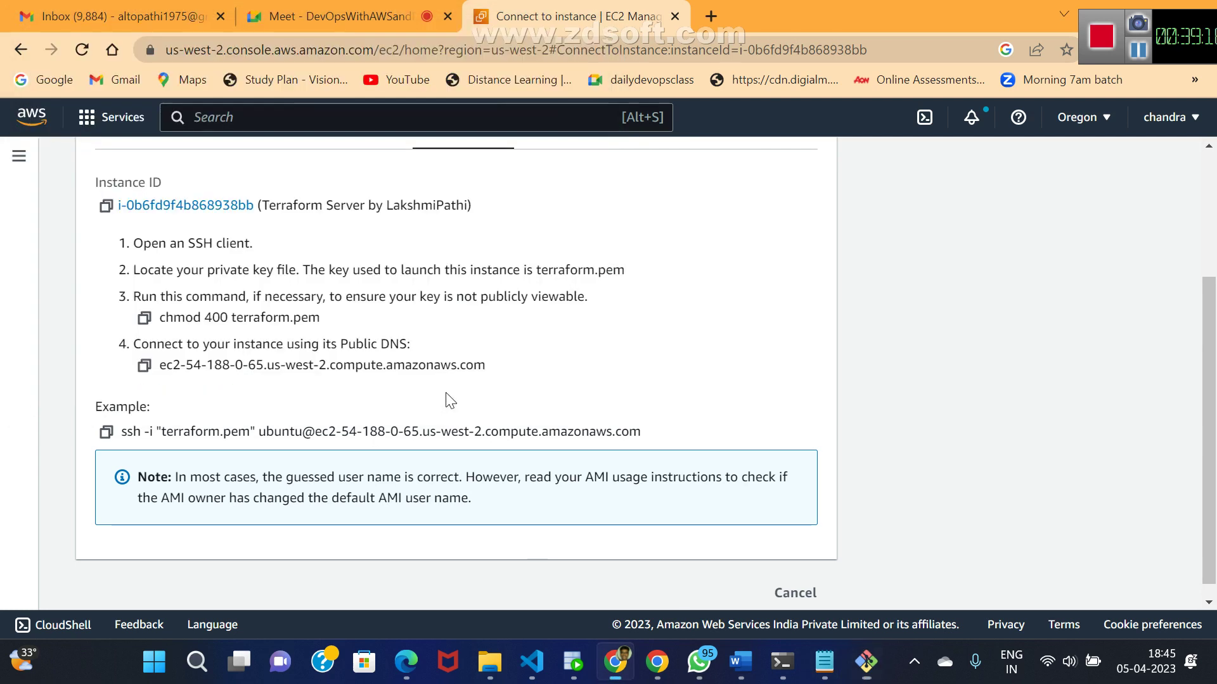
click(144, 318)
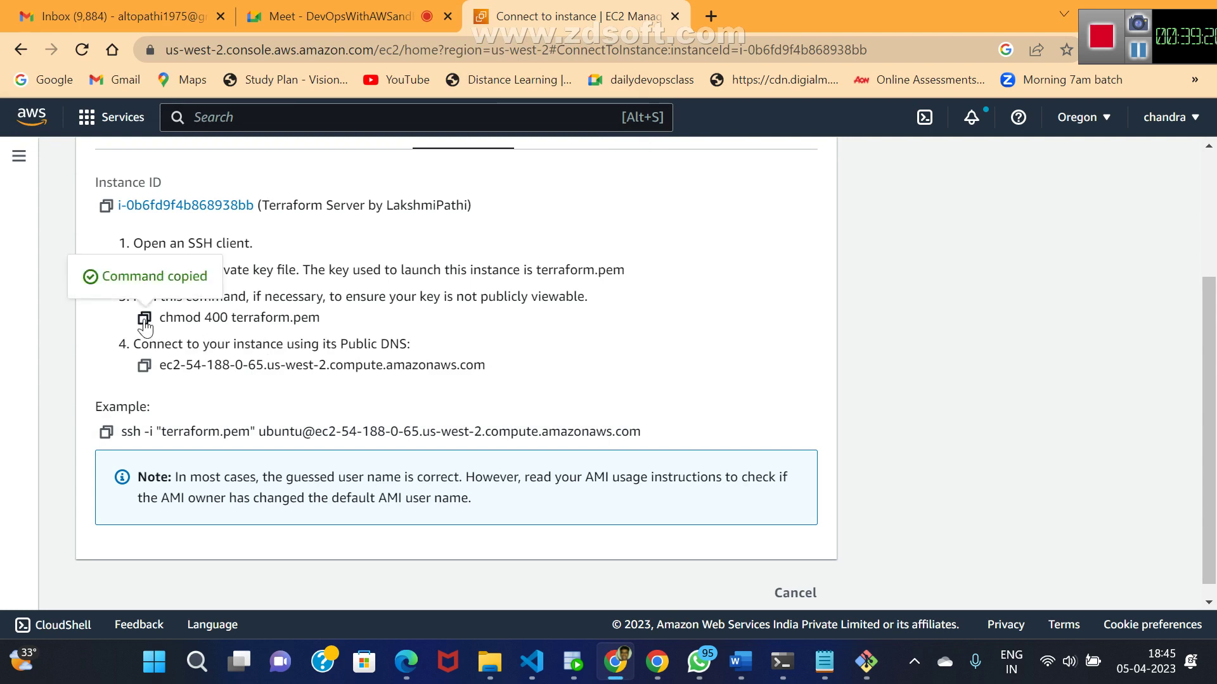
key(alt+Tab)
right_click(202, 257)
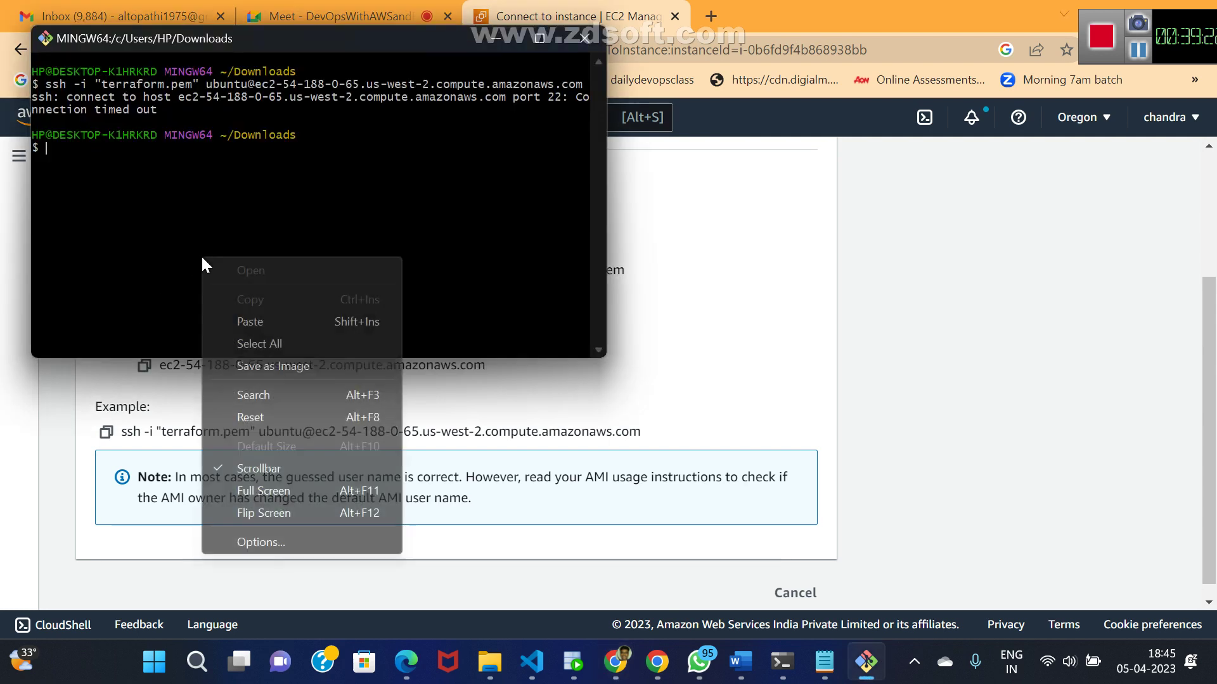
click(264, 322)
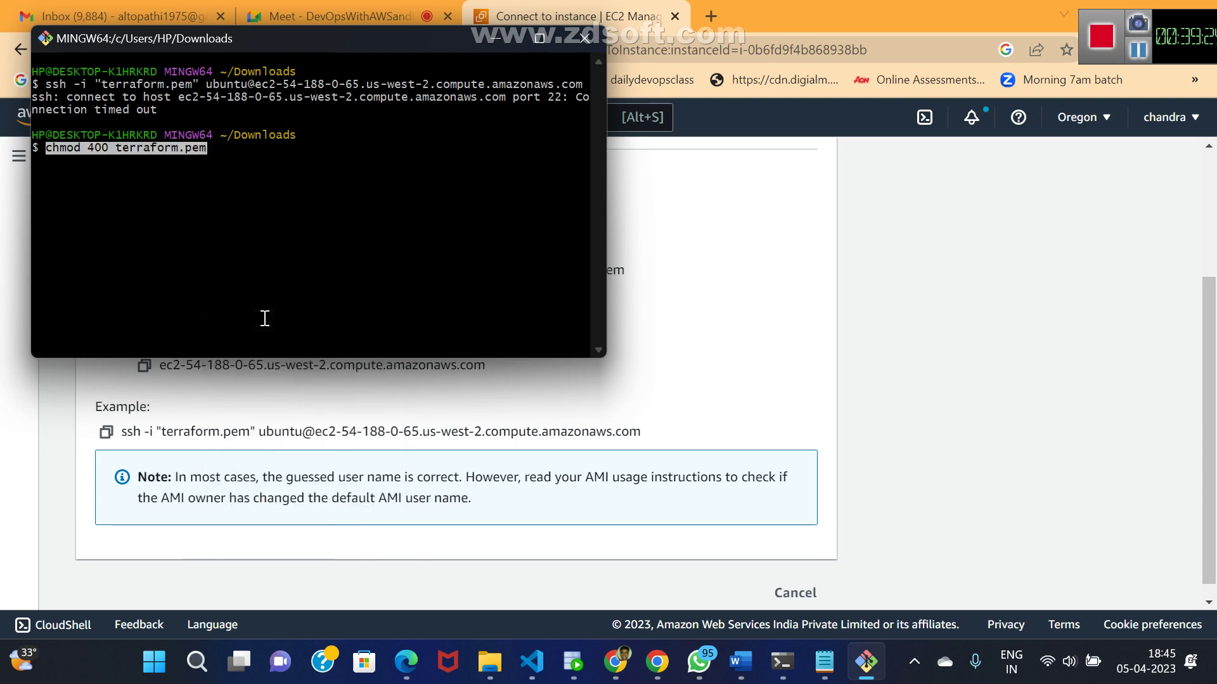
key(Return)
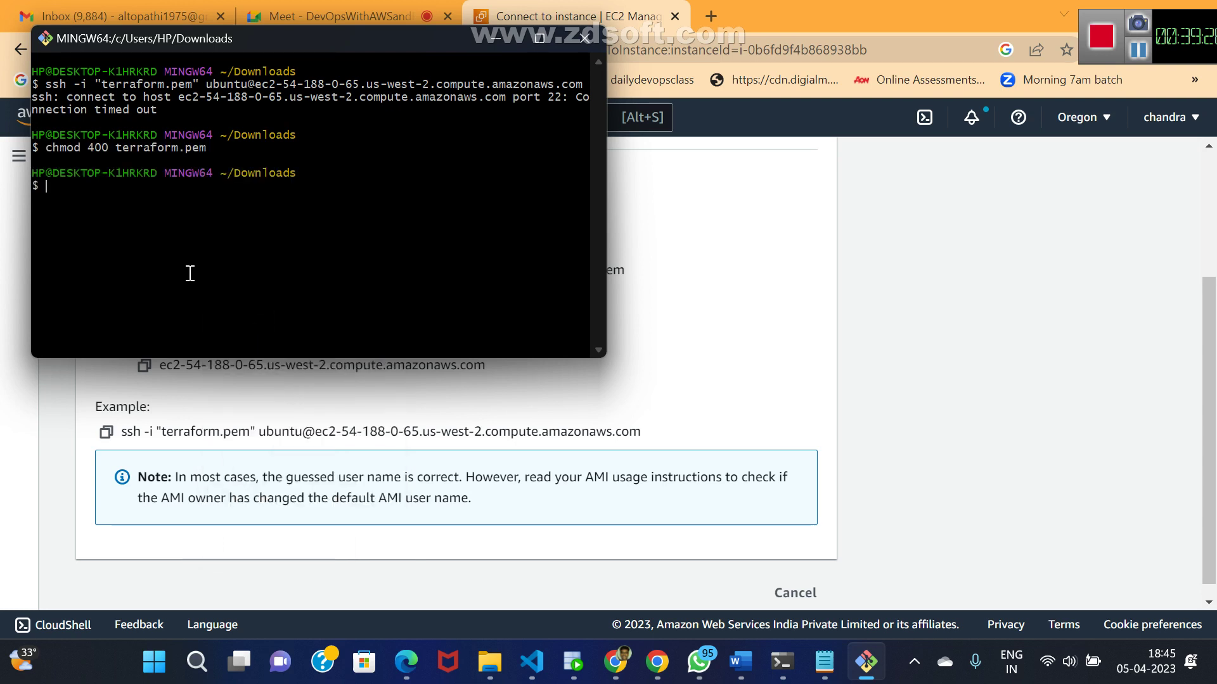
- Copy the example ssh command again and rerun it, which times out
right_click(188, 272)
click(382, 267)
click(106, 431)
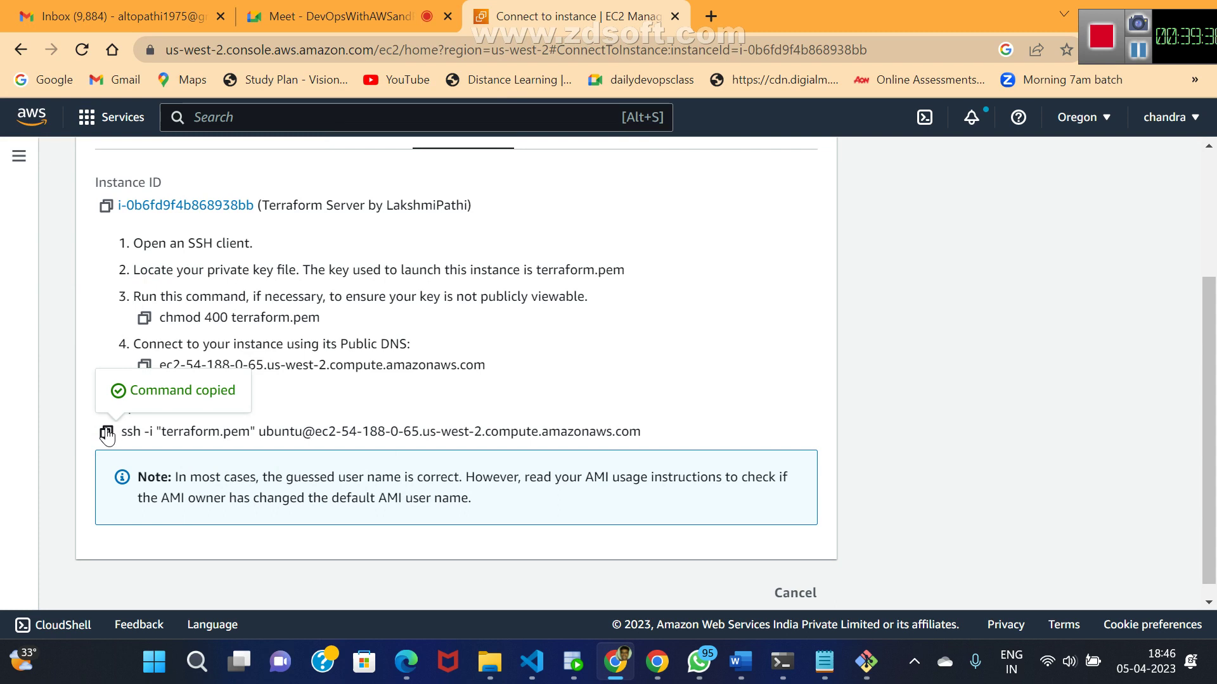
key(alt+Tab)
right_click(207, 296)
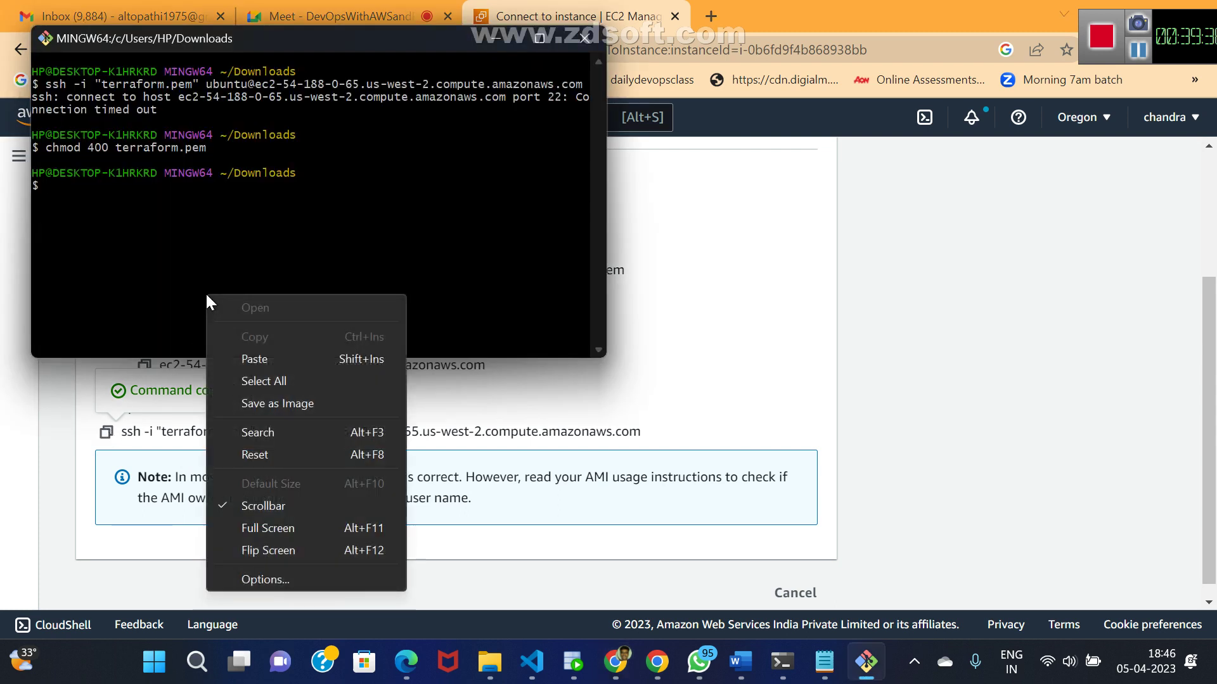
click(259, 358)
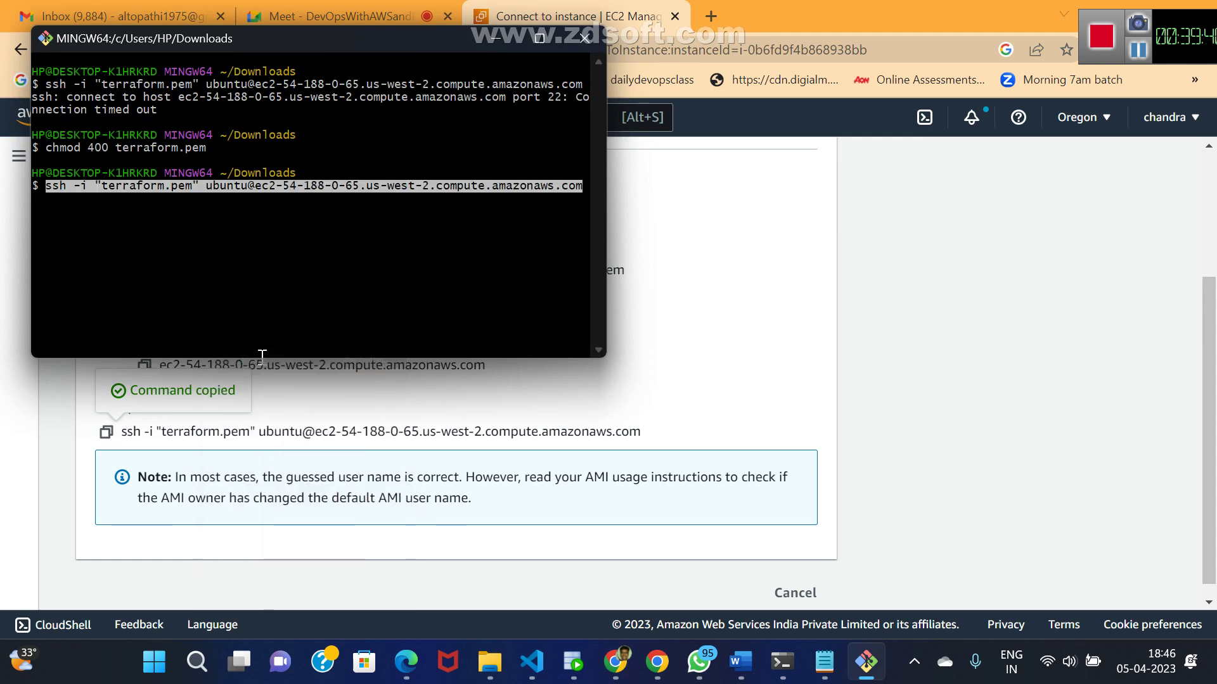
key(Return)
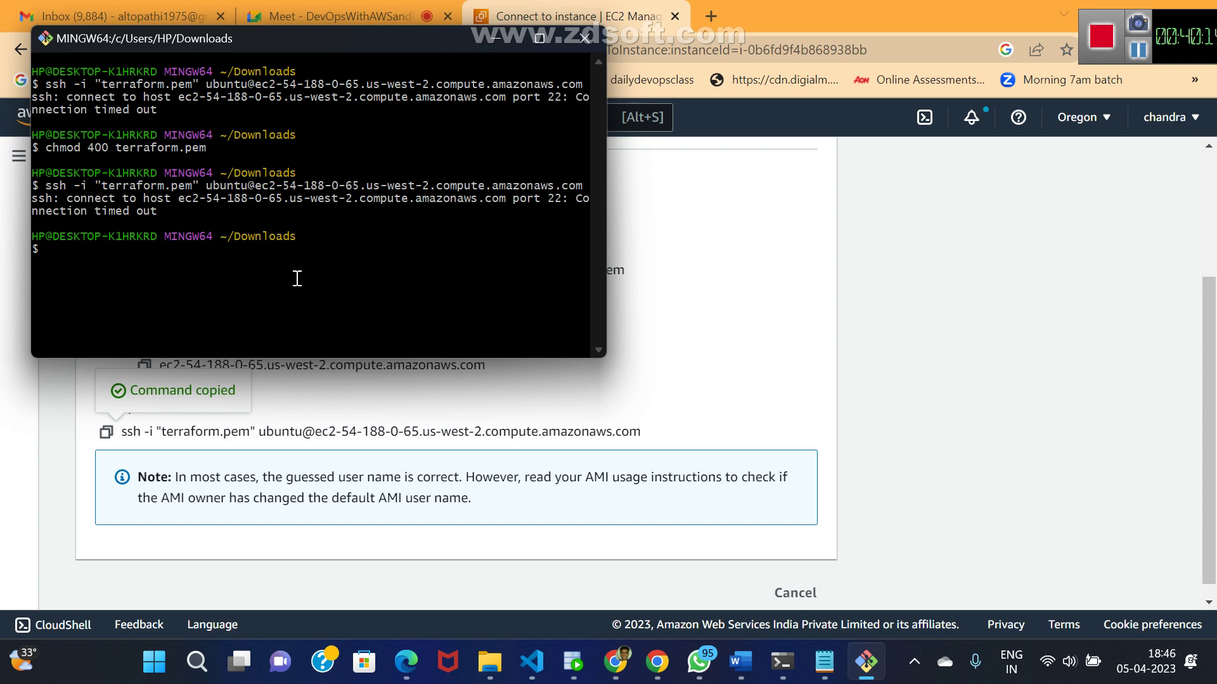
click(706, 312)
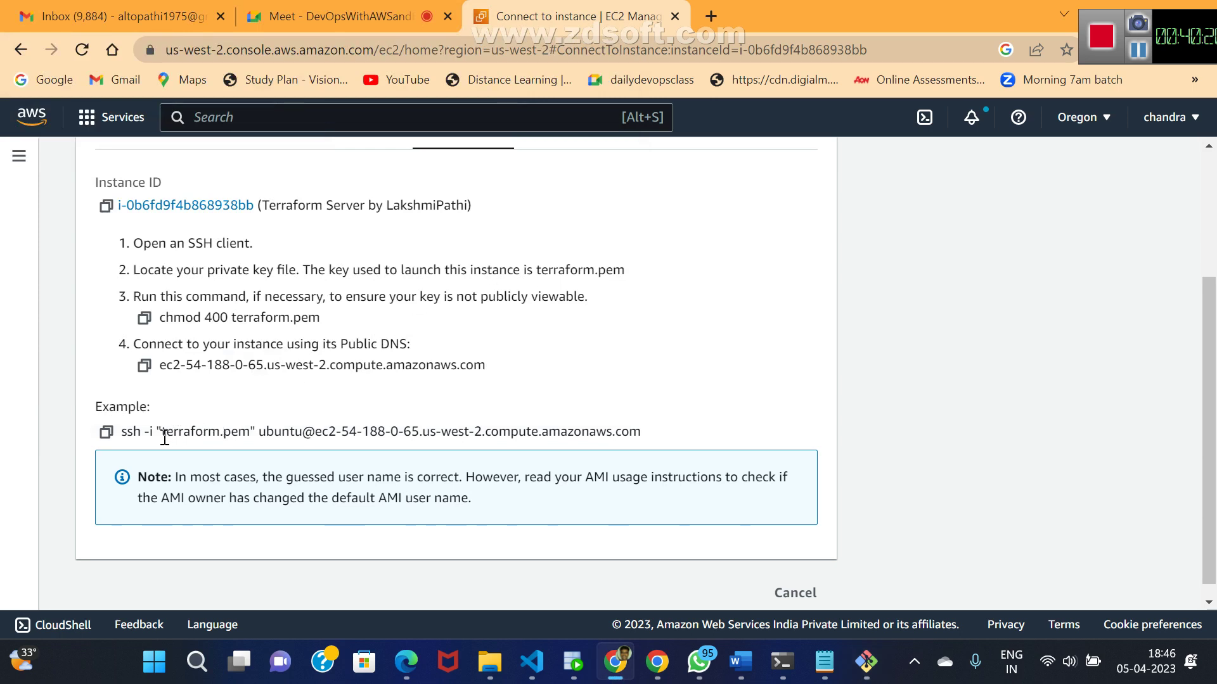
drag(164, 436, 253, 436)
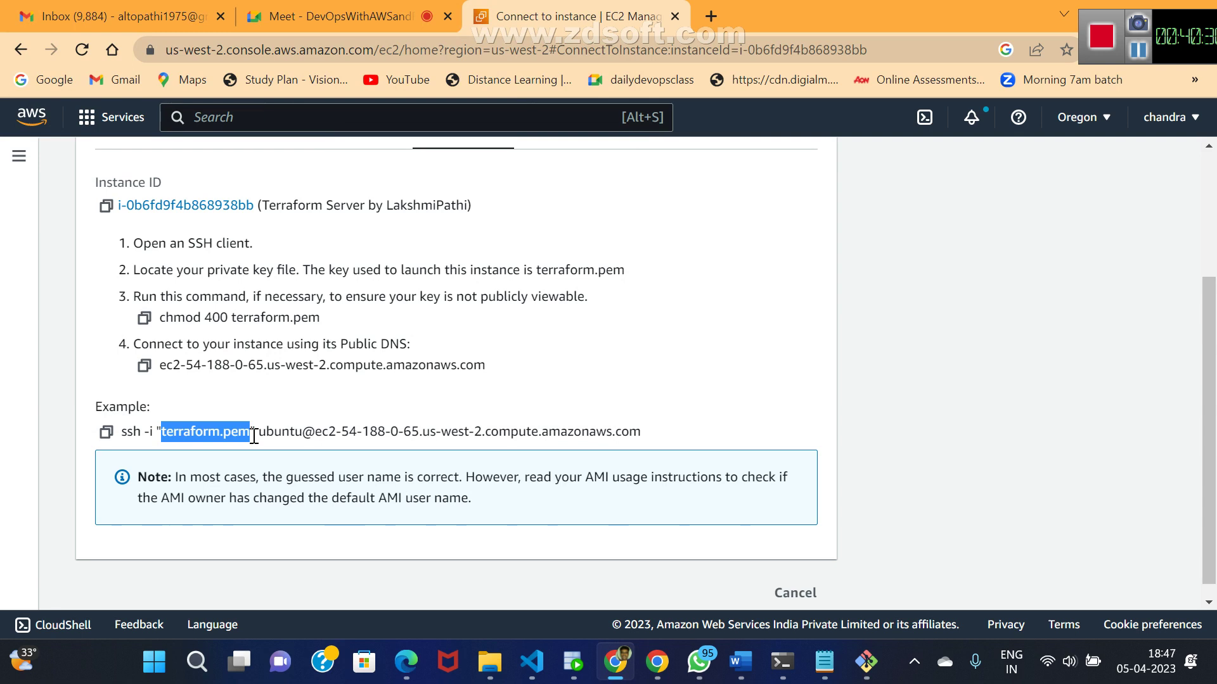
click(407, 407)
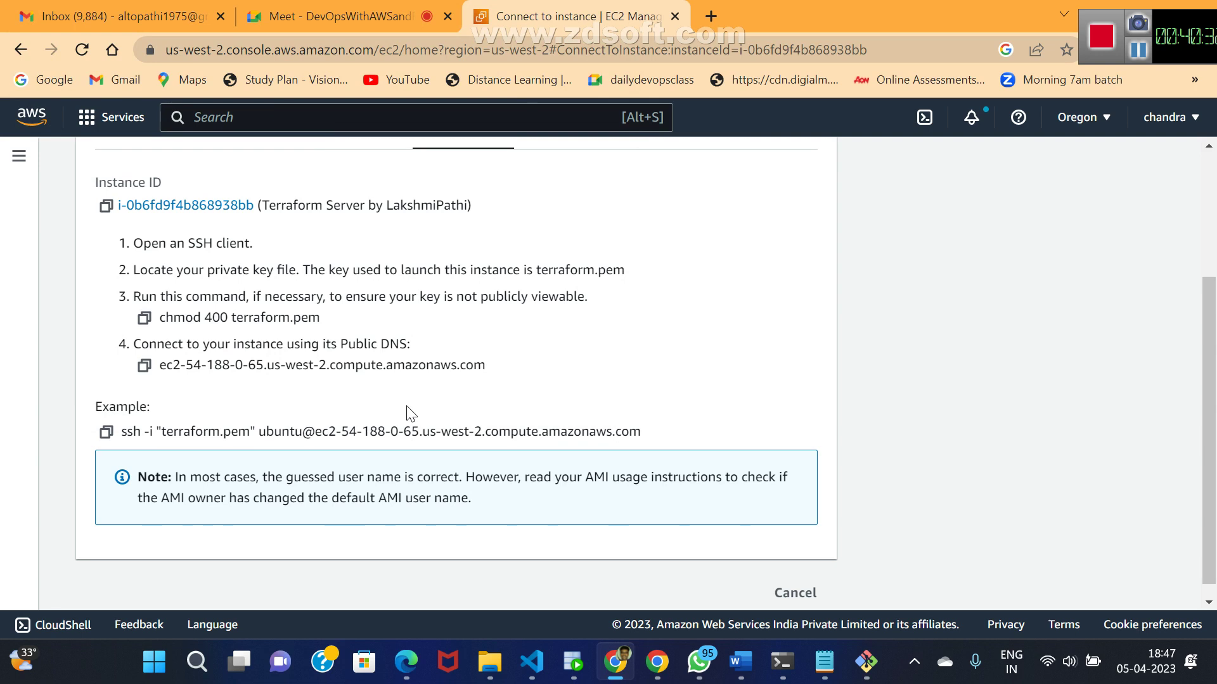
key(alt+Tab)
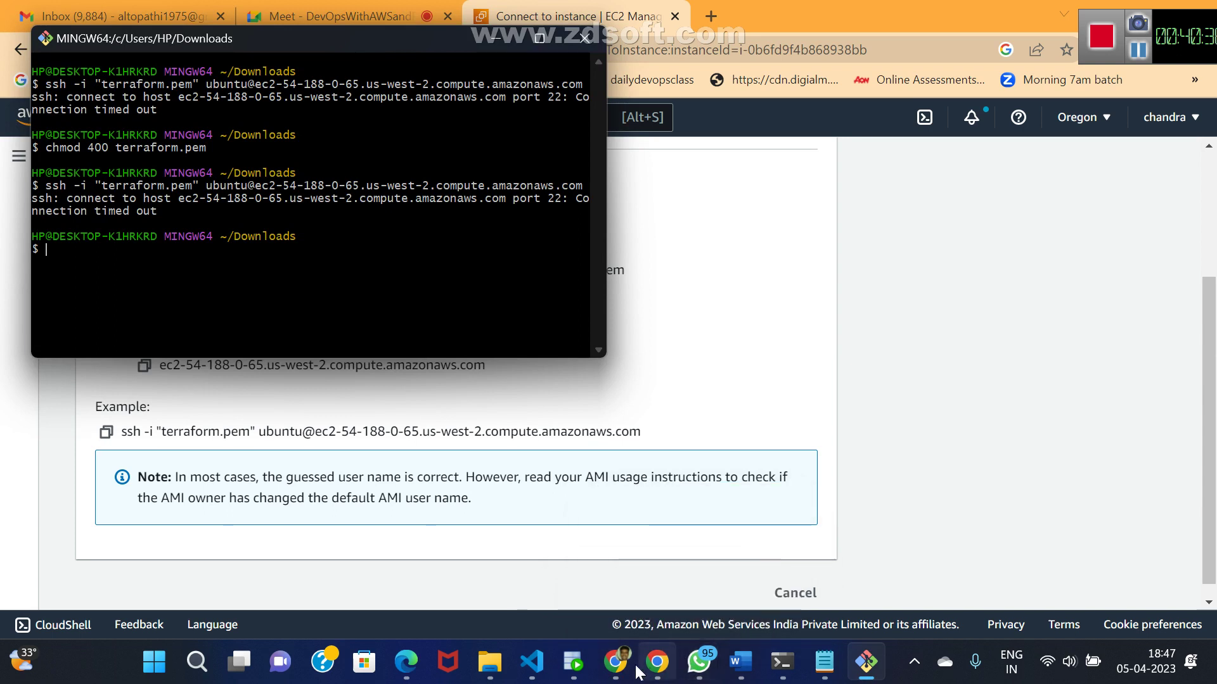
mouse_move(613, 664)
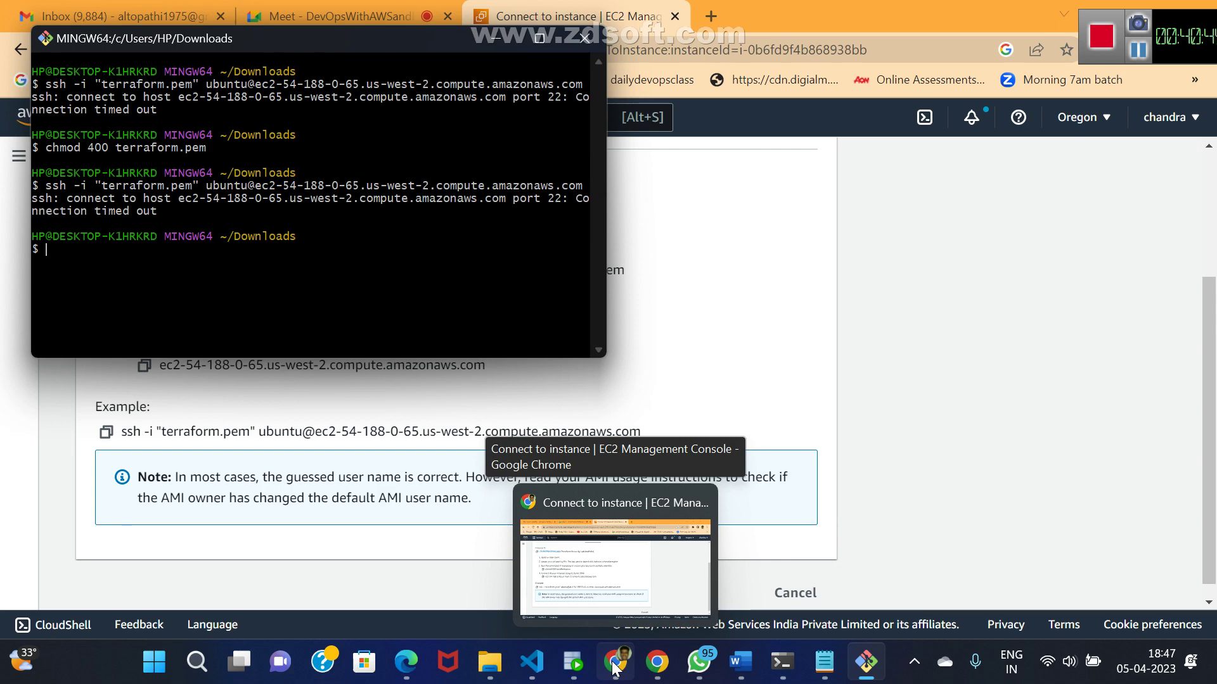
mouse_move(821, 672)
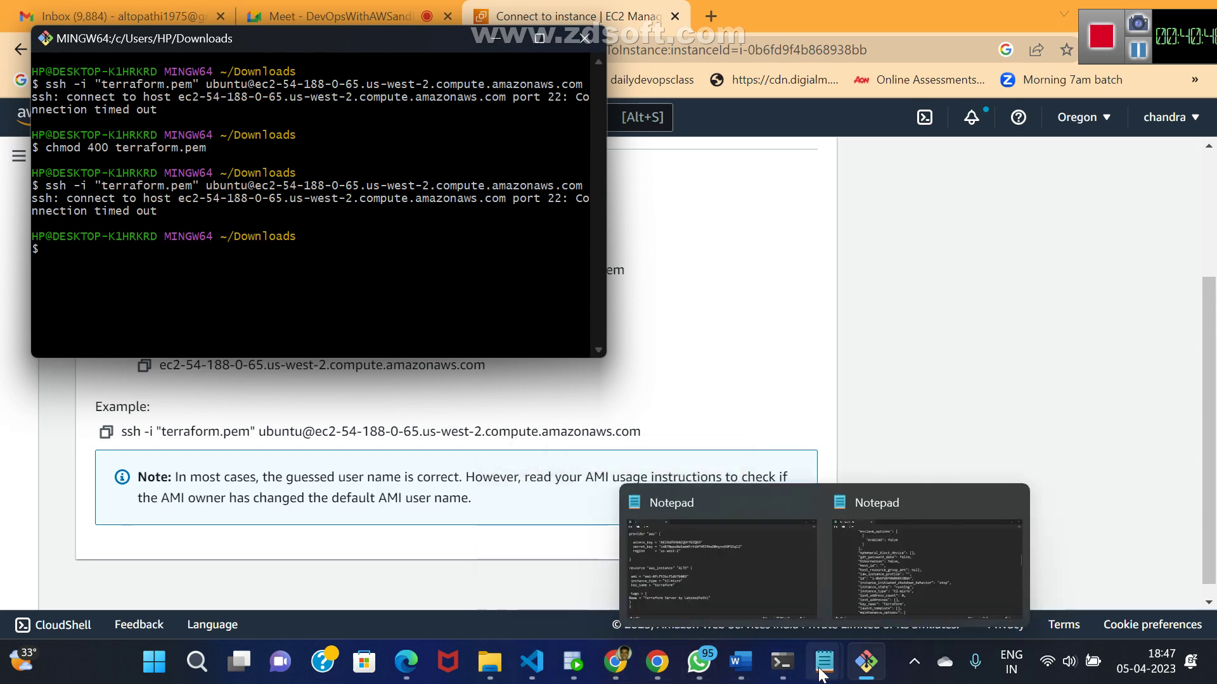
- Launch VS Code, open the recent terra folder and open krish.tf
key(super)
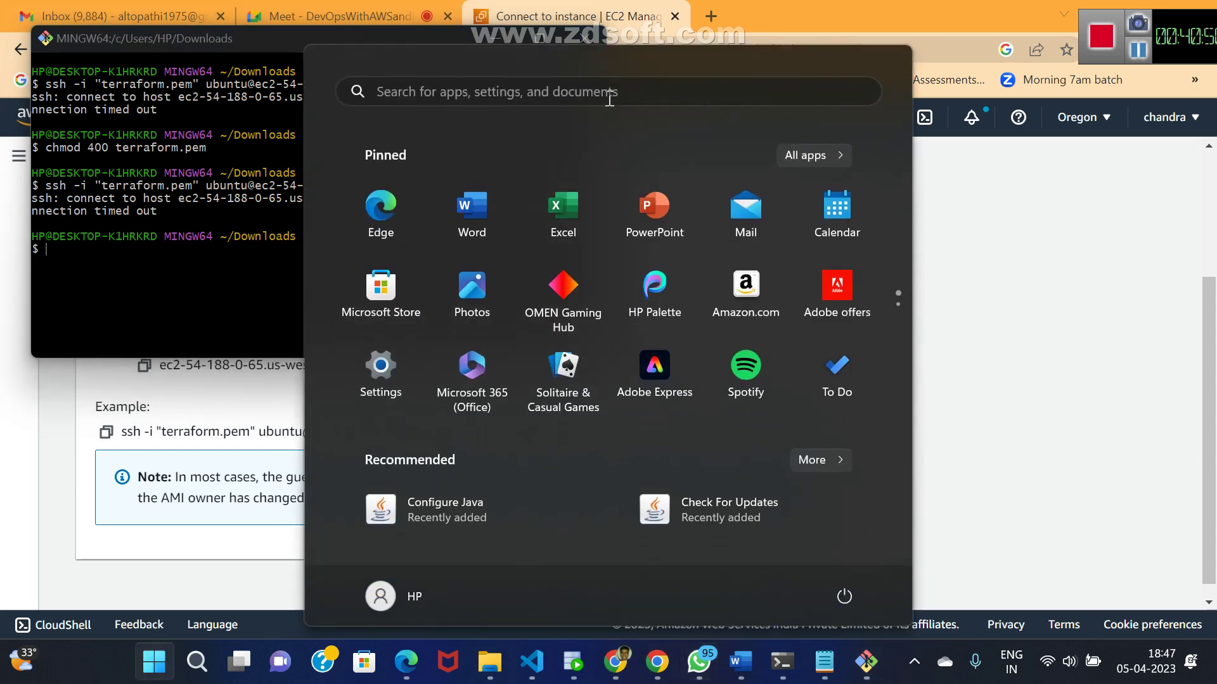
text(vs)
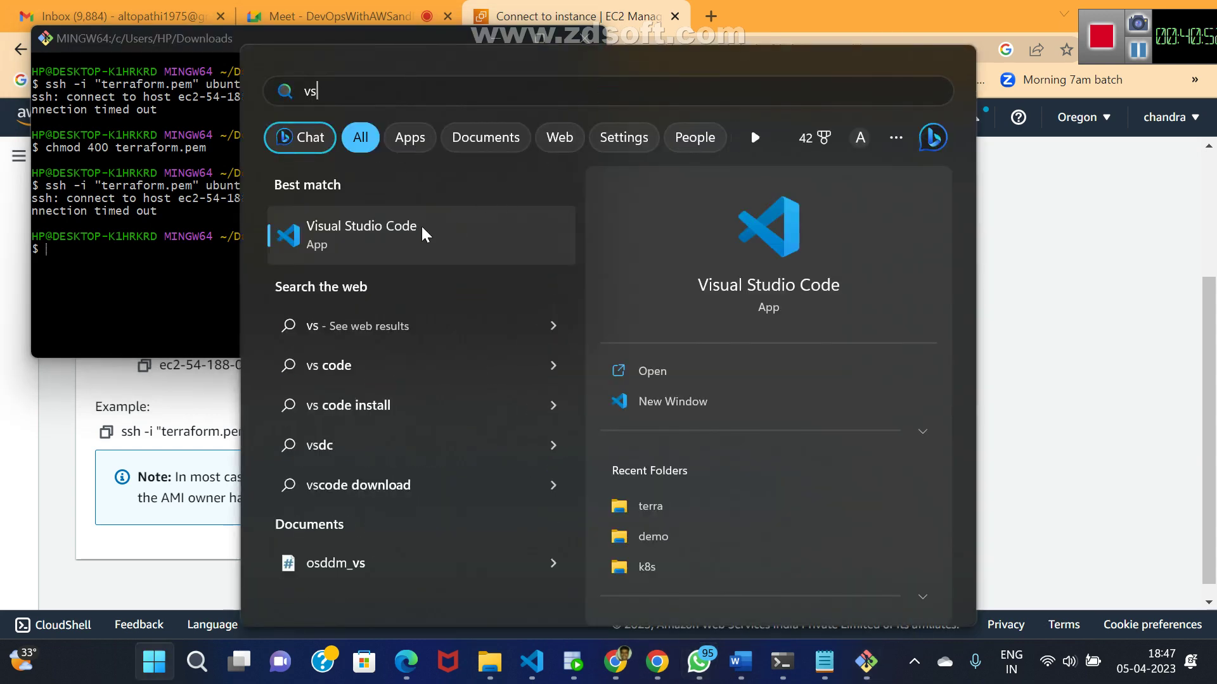
click(423, 235)
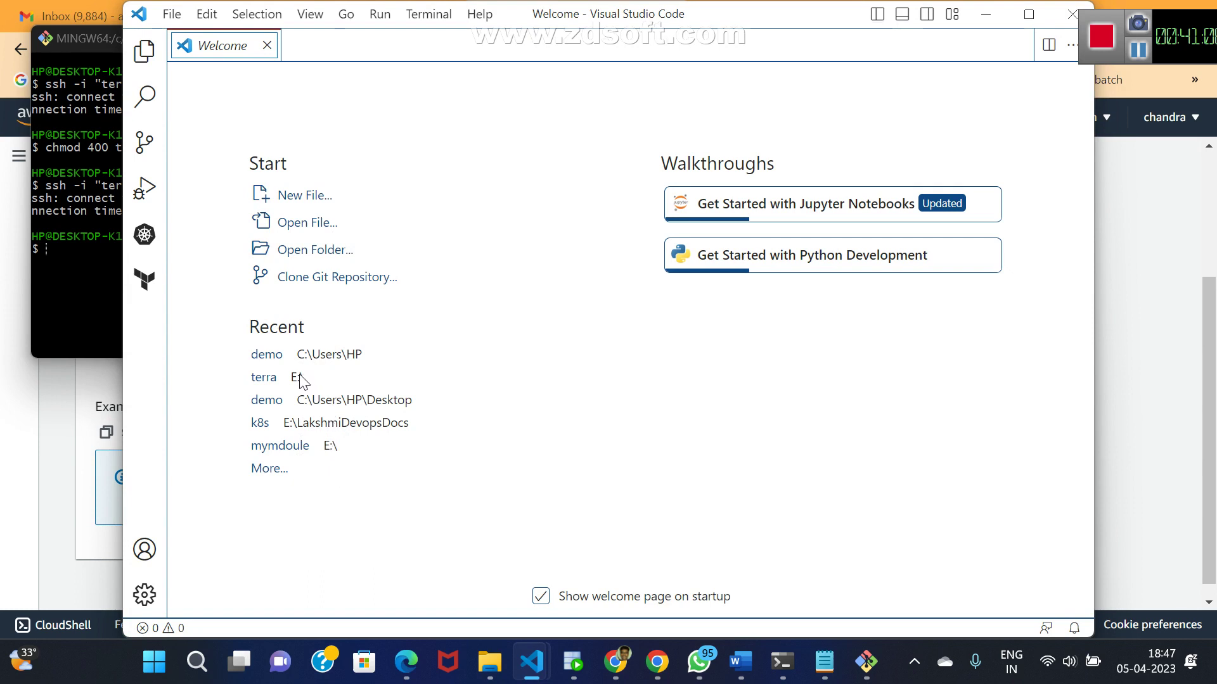
click(264, 378)
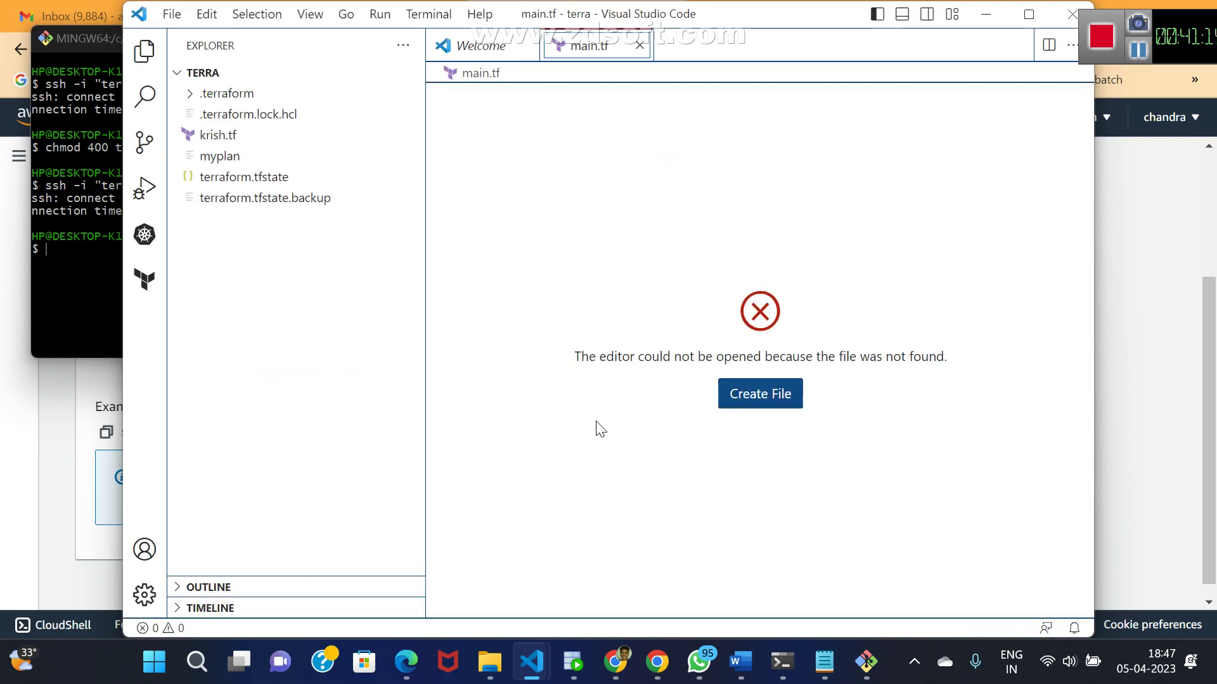
click(310, 200)
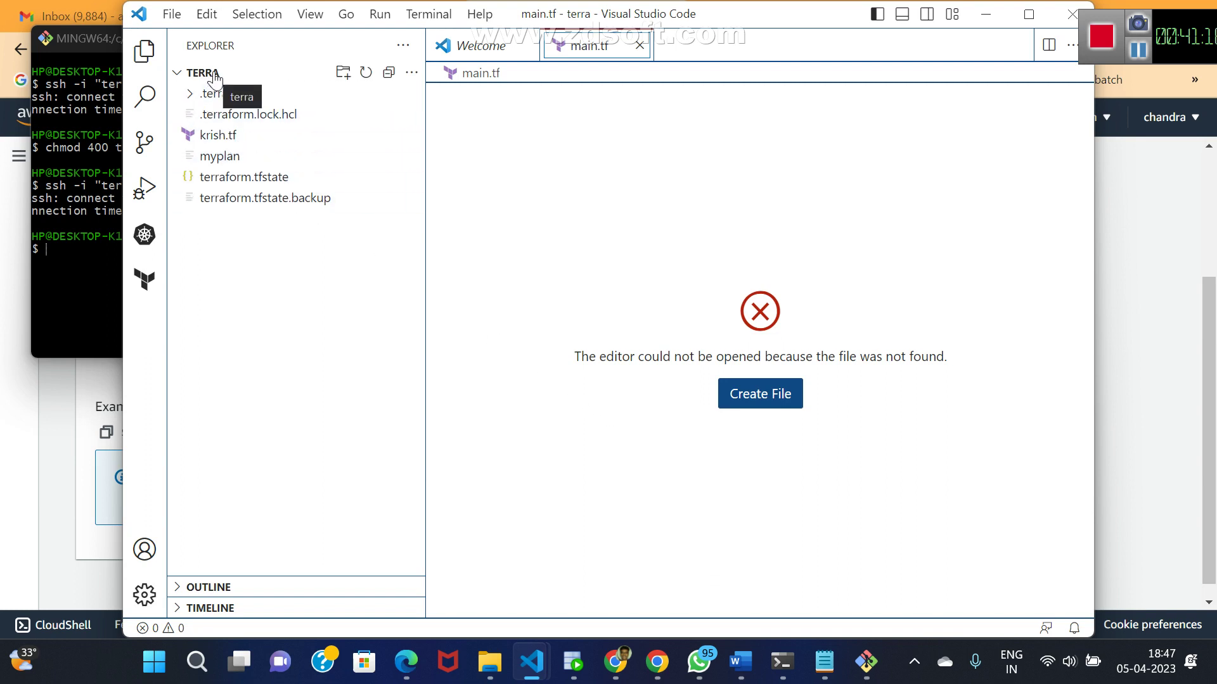
click(261, 120)
click(222, 140)
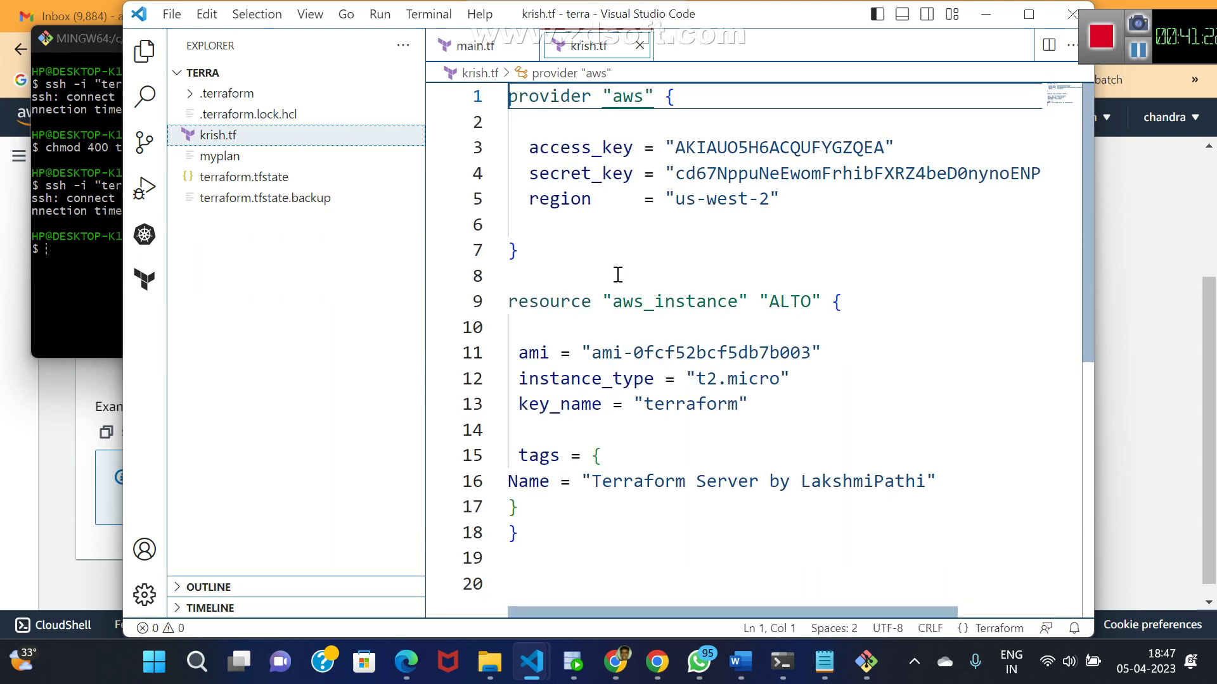
- Delete the ALTO aws_instance block and insert an aws_s3_bucket resource skeleton
click(635, 274)
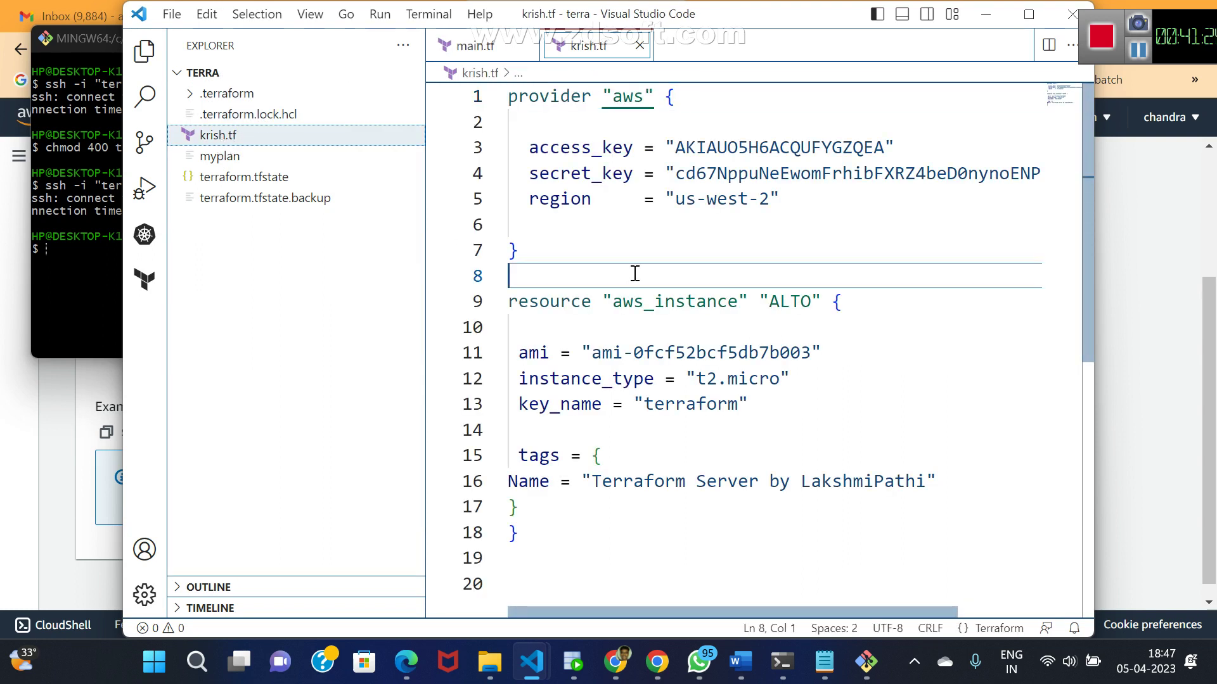
key(shift+Down)
key(shift+Down)
key(shift+Down)
key(shift+Down)
key(shift+Down)
key(shift+Down)
key(shift+Down)
key(shift+Down)
key(shift+Down)
key(shift+Down)
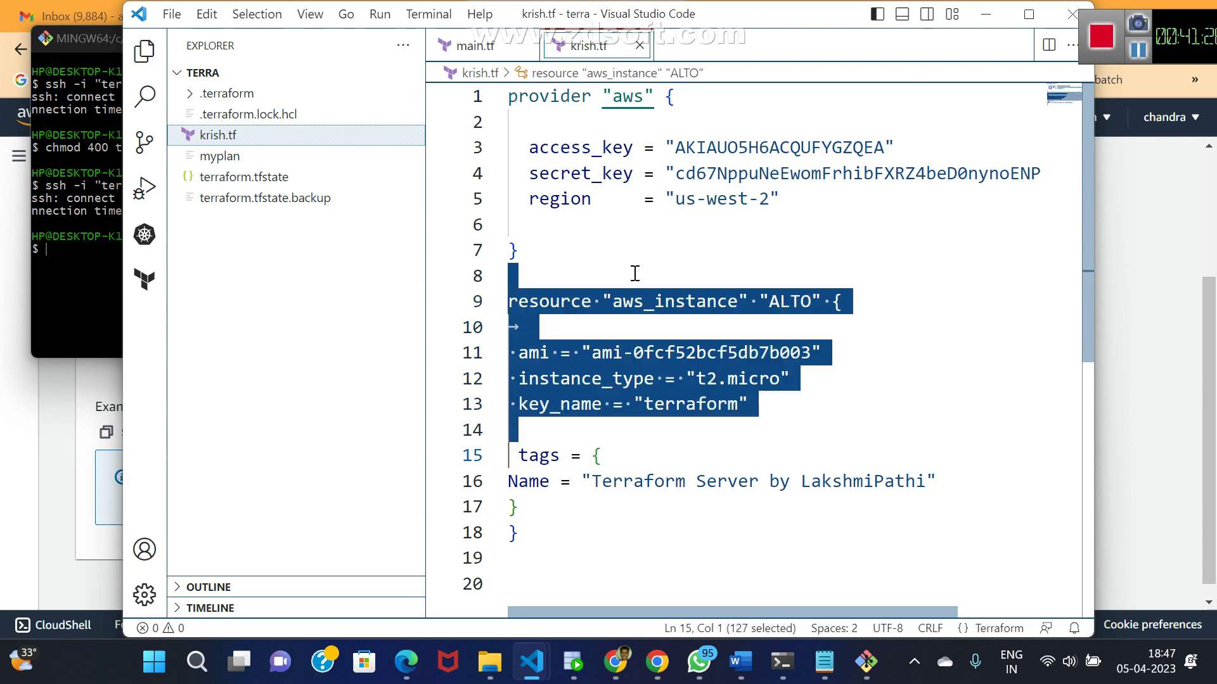
key(shift+Down)
key(Delete)
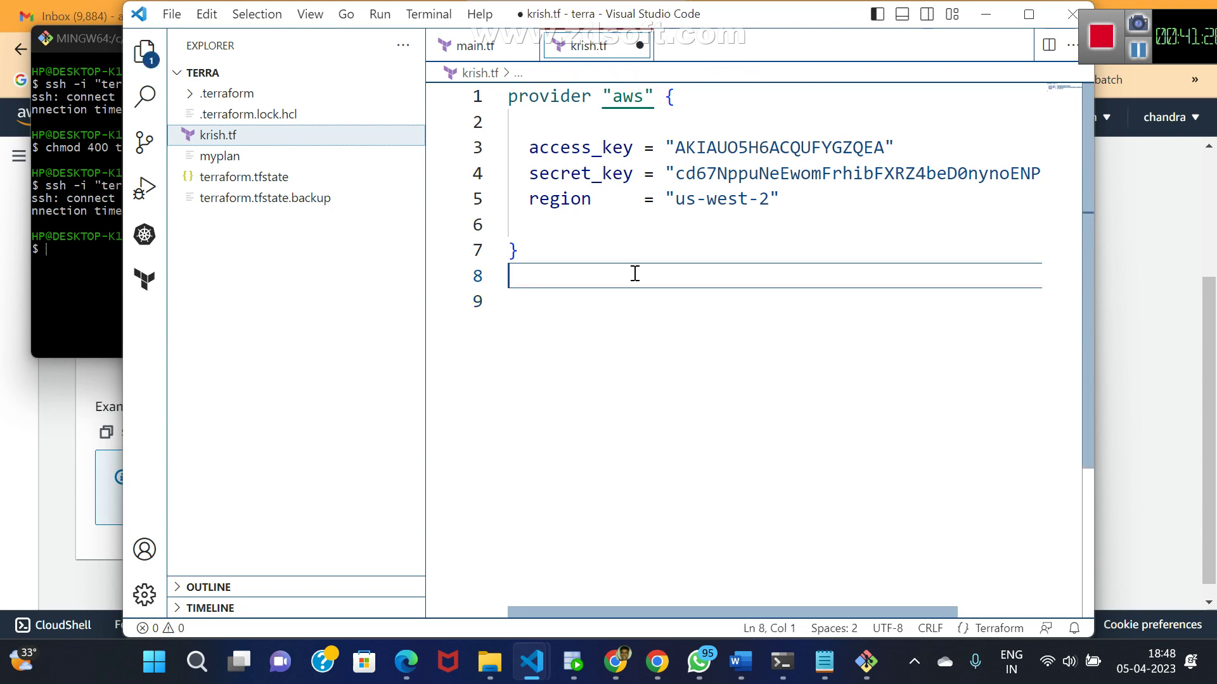
text(res)
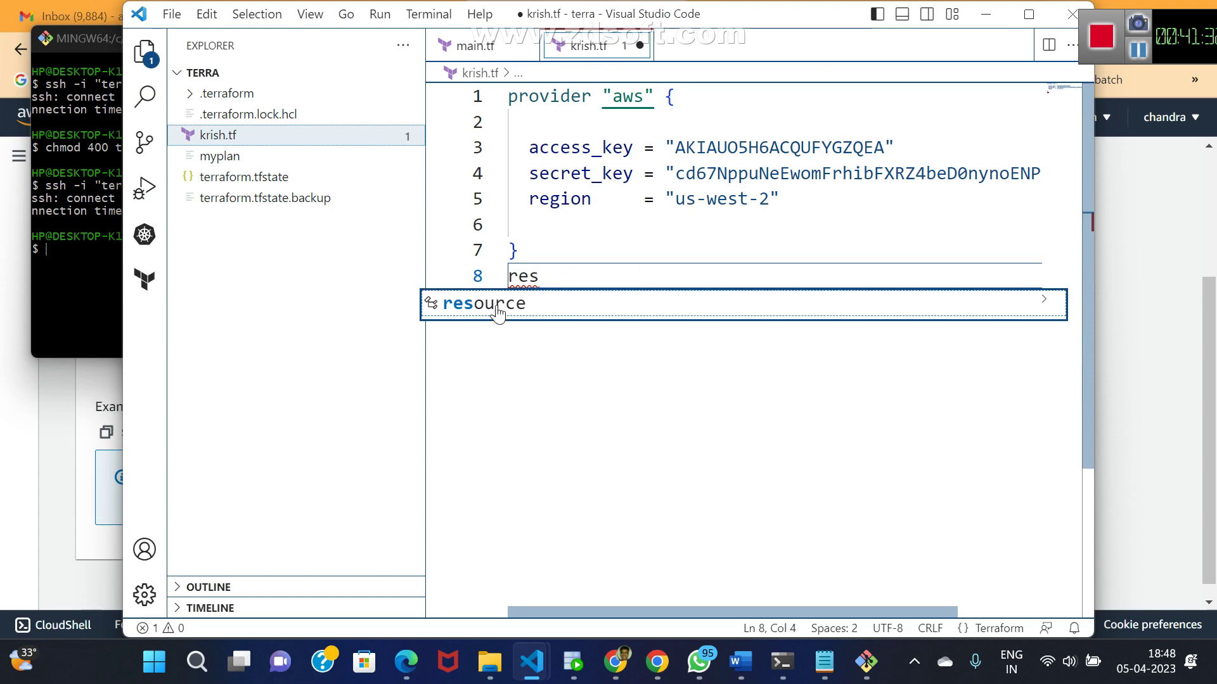
click(499, 306)
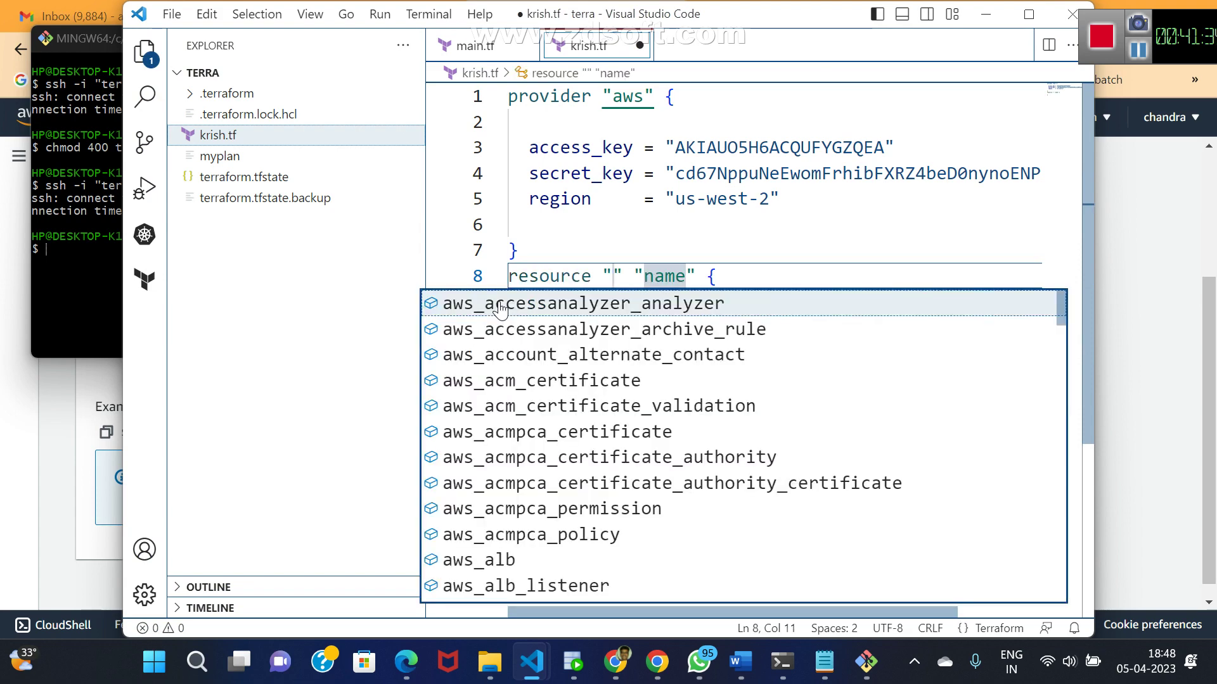
text(aws)
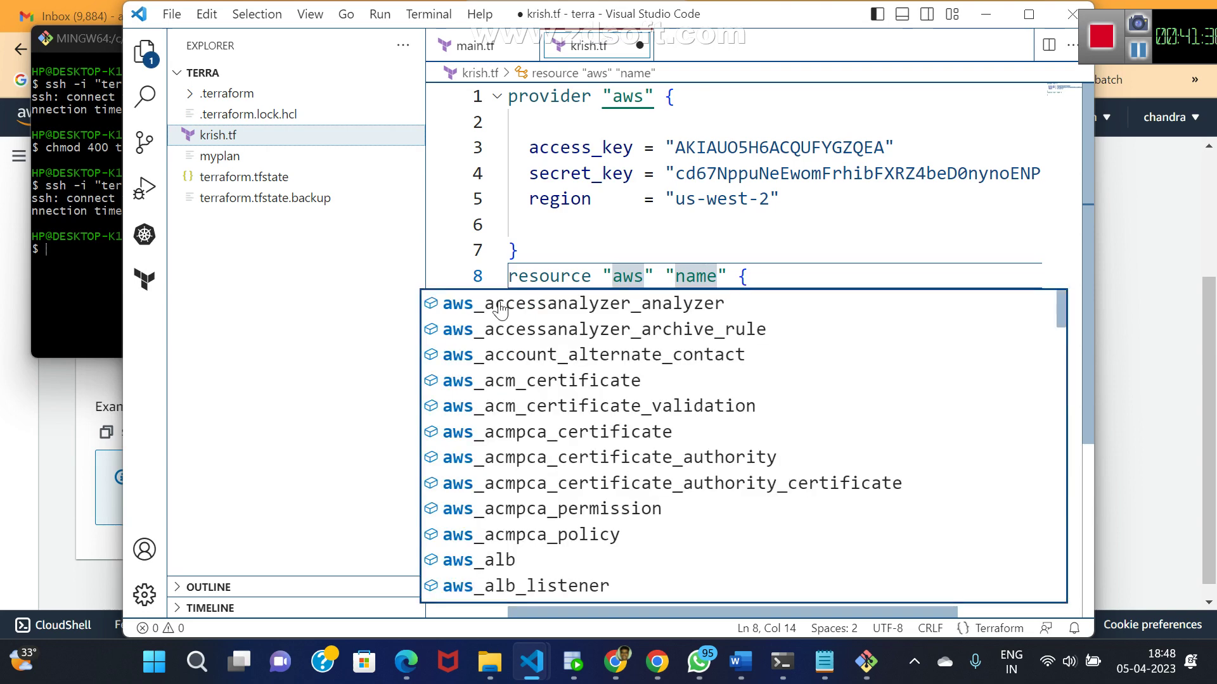
text(_s)
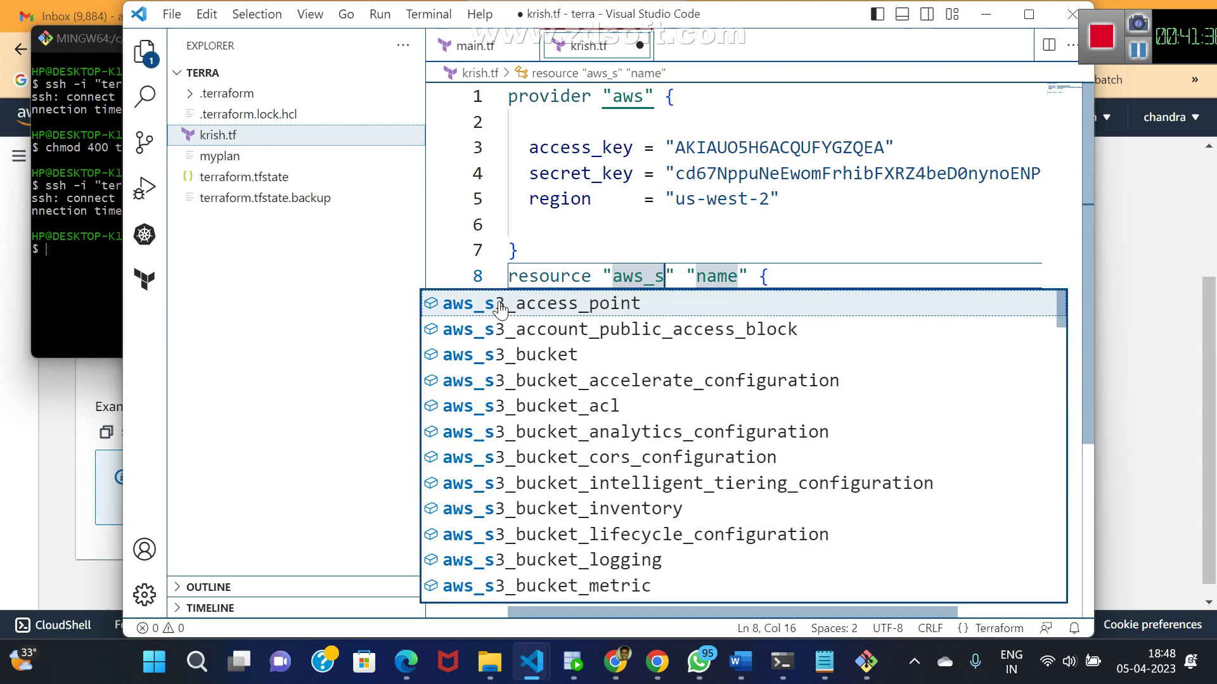
key(Down)
key(Down)
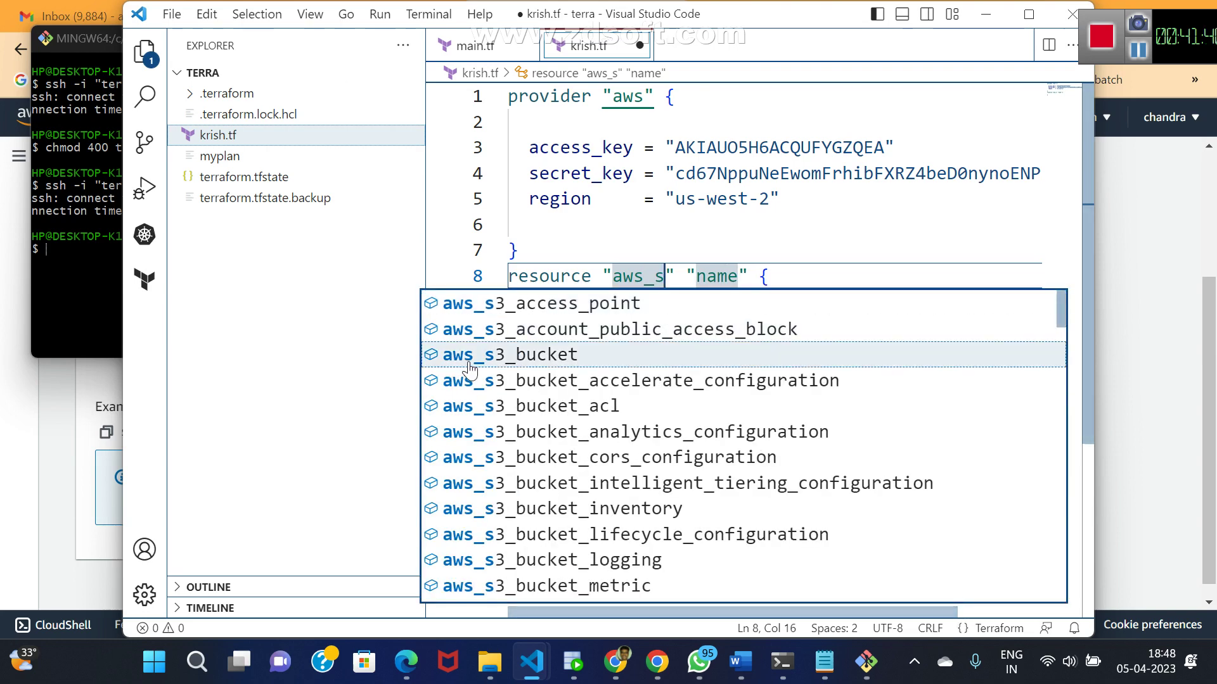
key(Return)
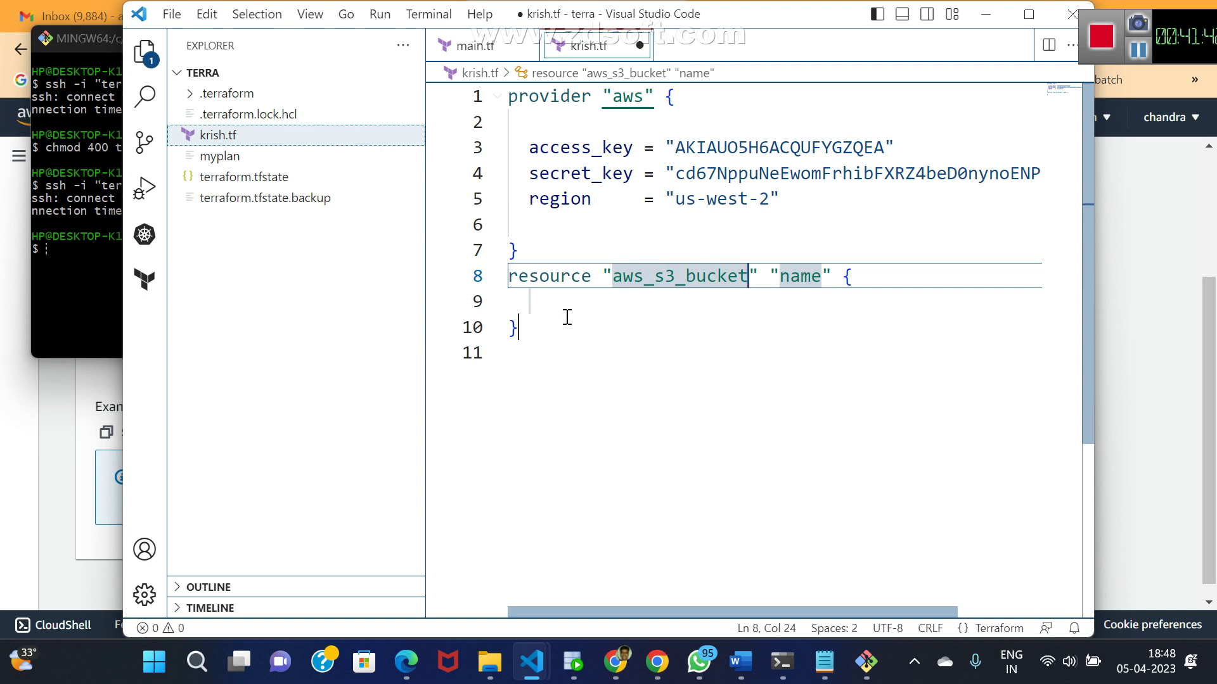
- Rename the resource label to my_bucket
mouse_move(551, 270)
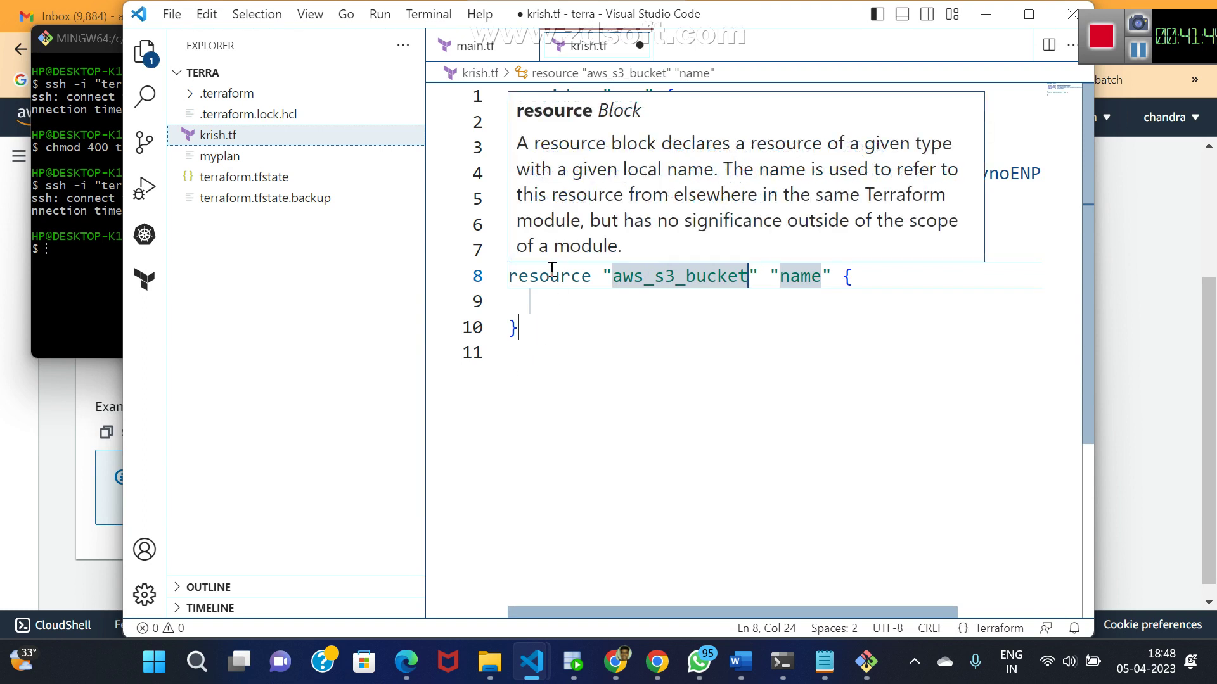
mouse_move(646, 274)
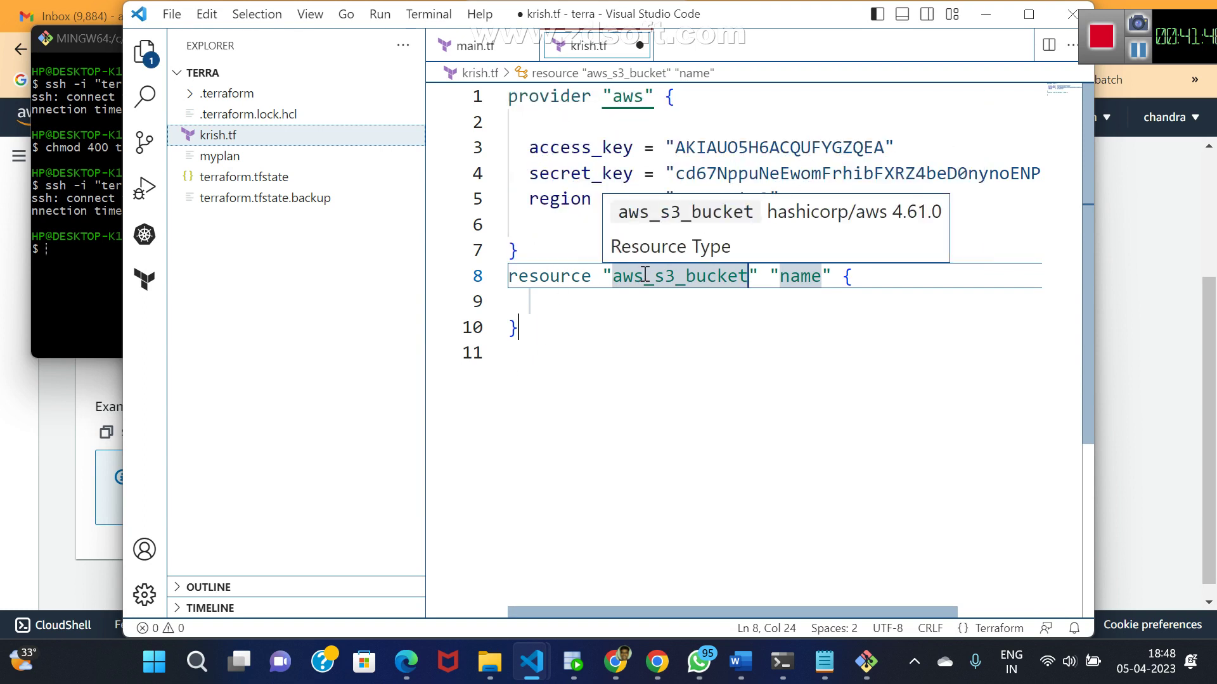
click(787, 282)
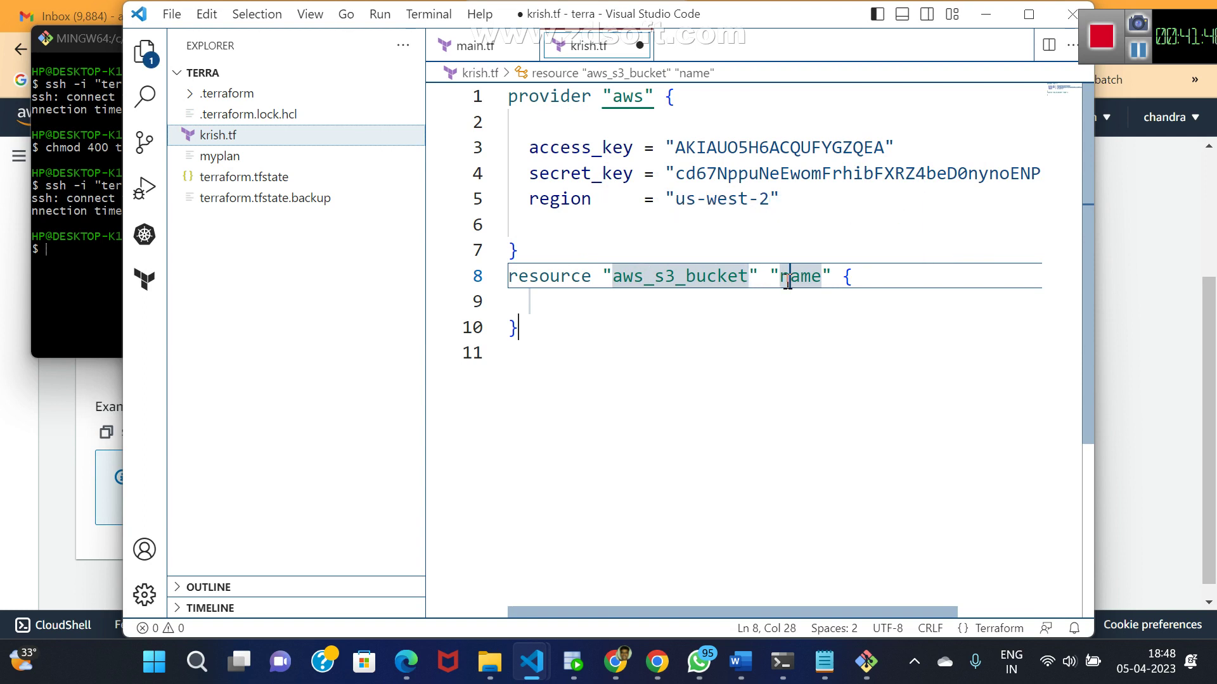
click(783, 282)
key(Delete)
key(Delete)
key(Delete)
text(n)
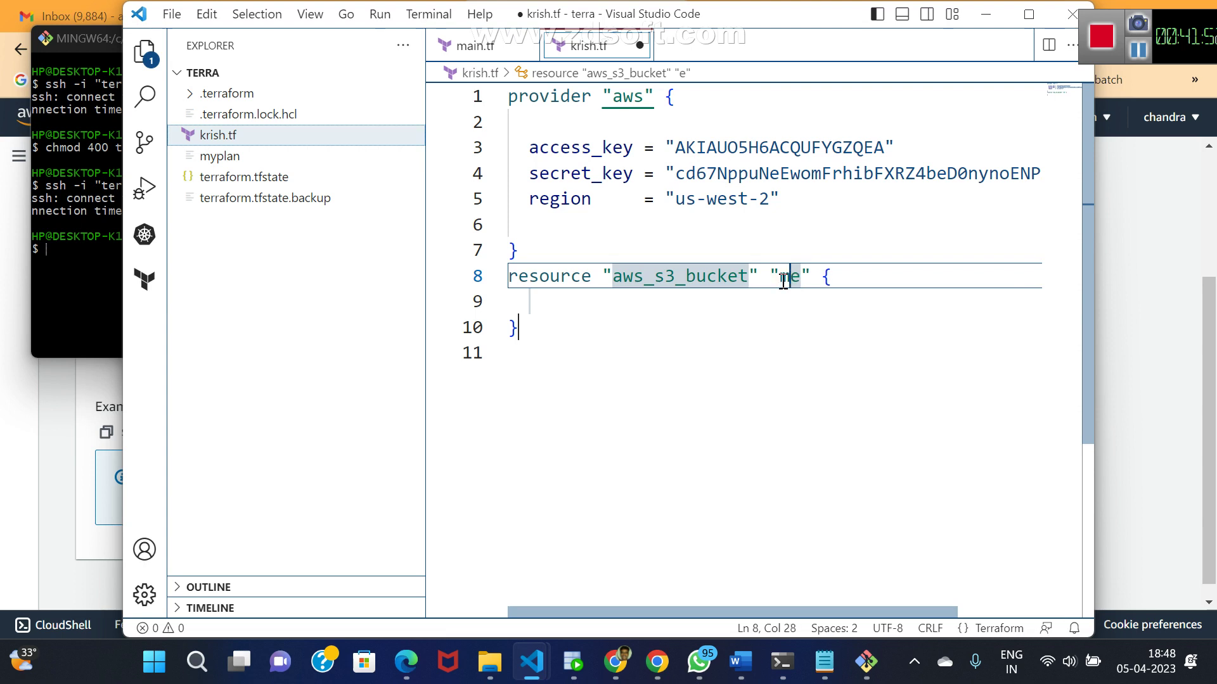
text(y_bu)
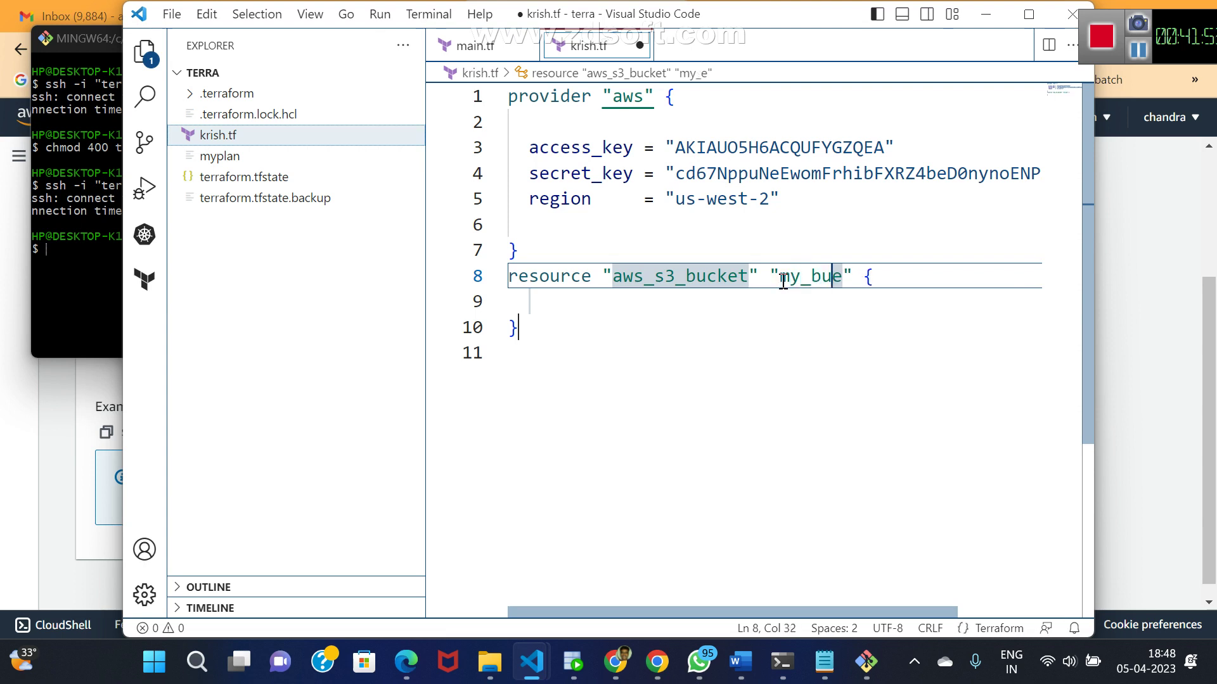
text(cket)
key(Delete)
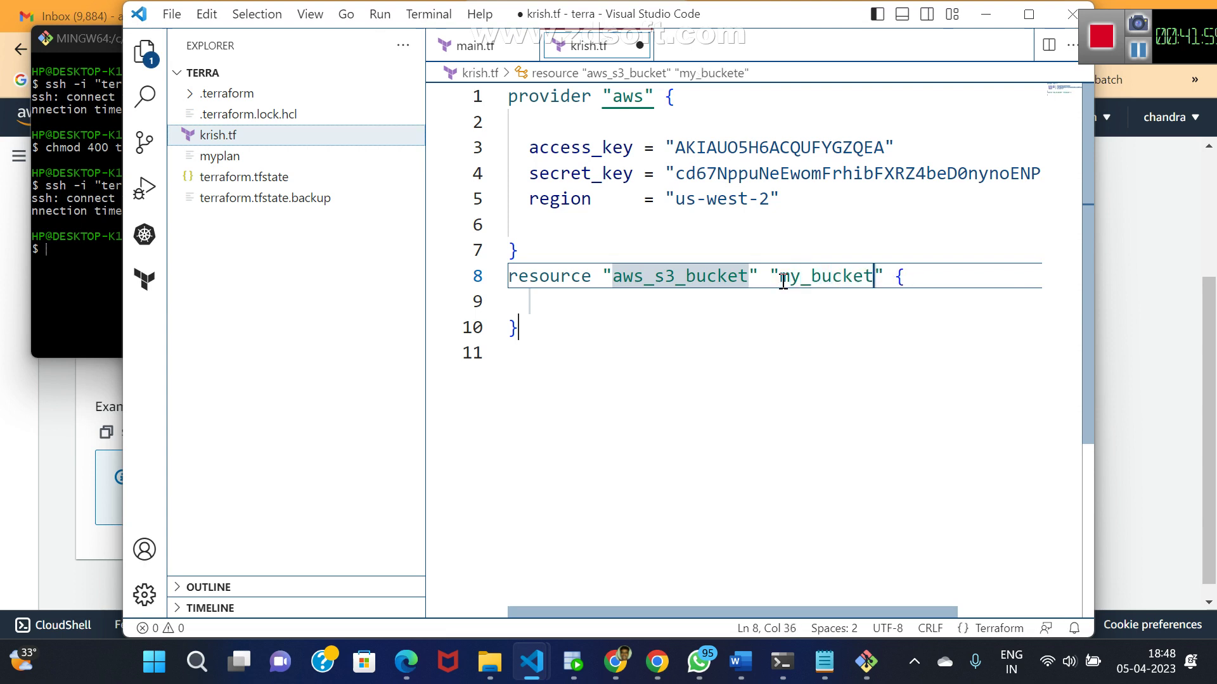
- Add the argument bucket = "siva_alto_123" inside the block
key(Down)
key(Return)
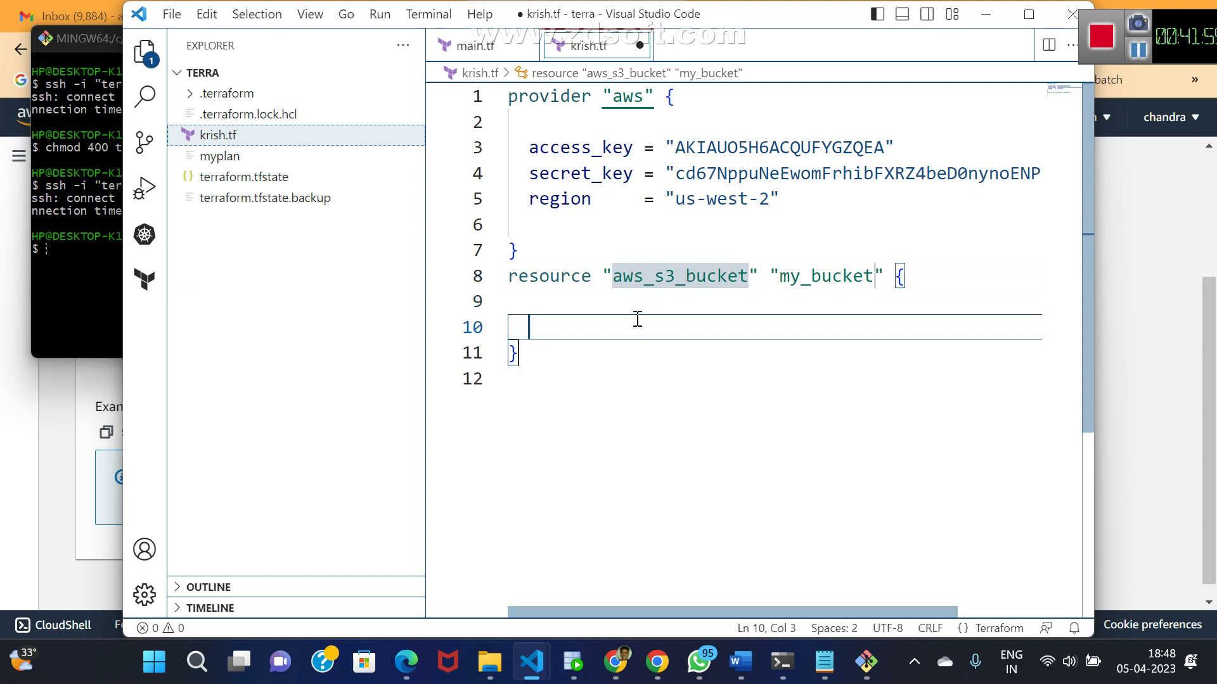
key(Up)
text(bu)
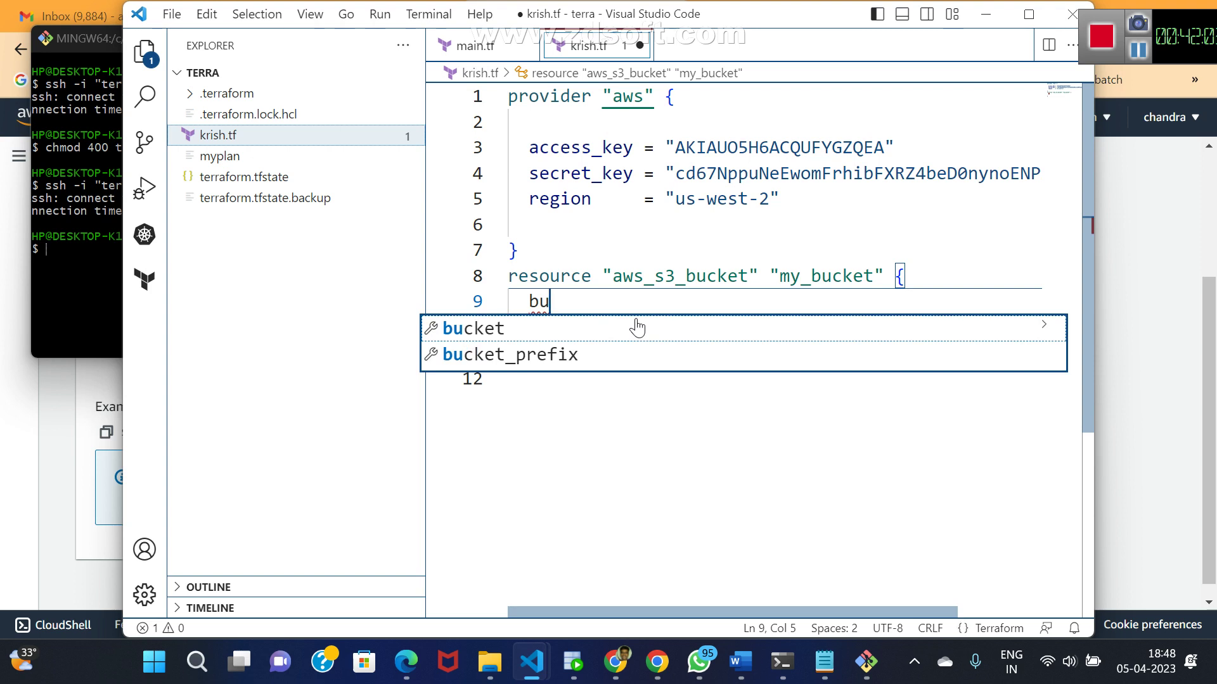
click(485, 336)
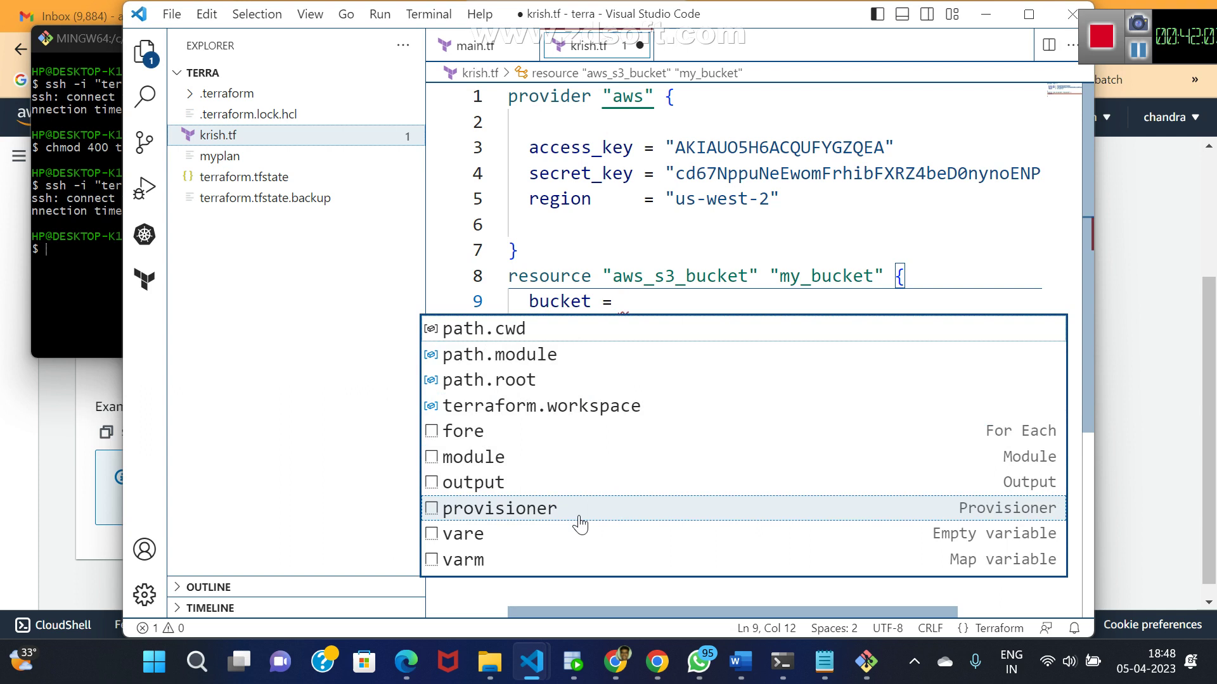
text(")
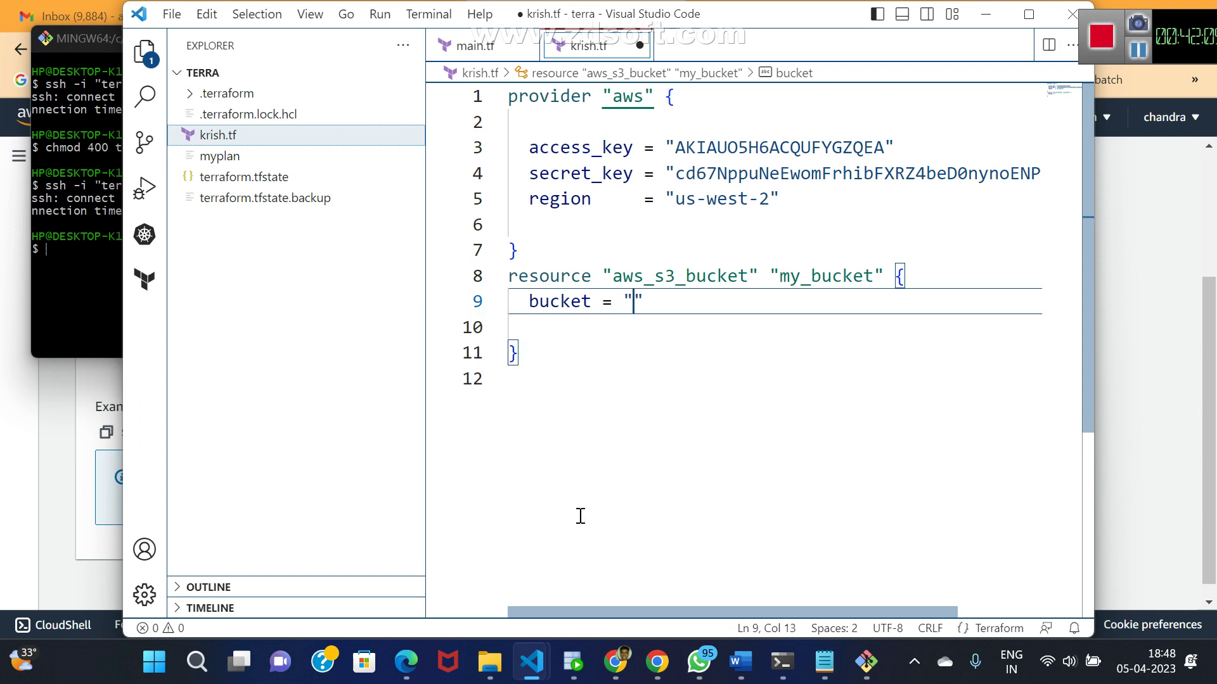
text(siva_)
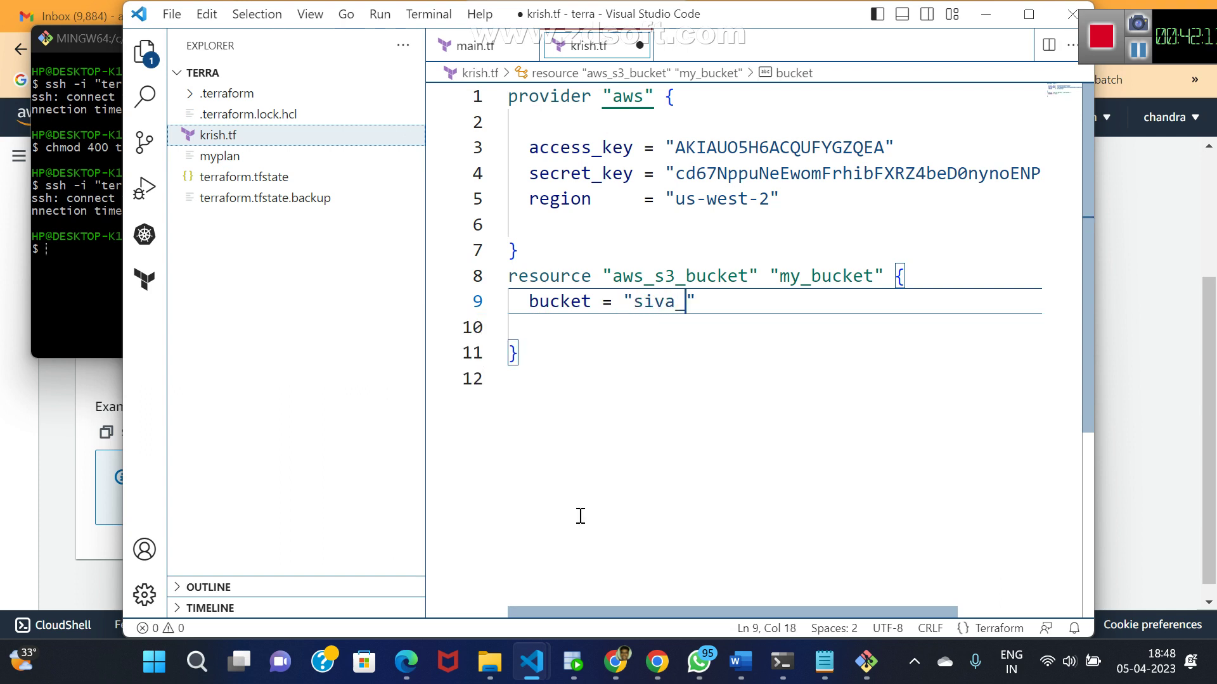
text(alto_)
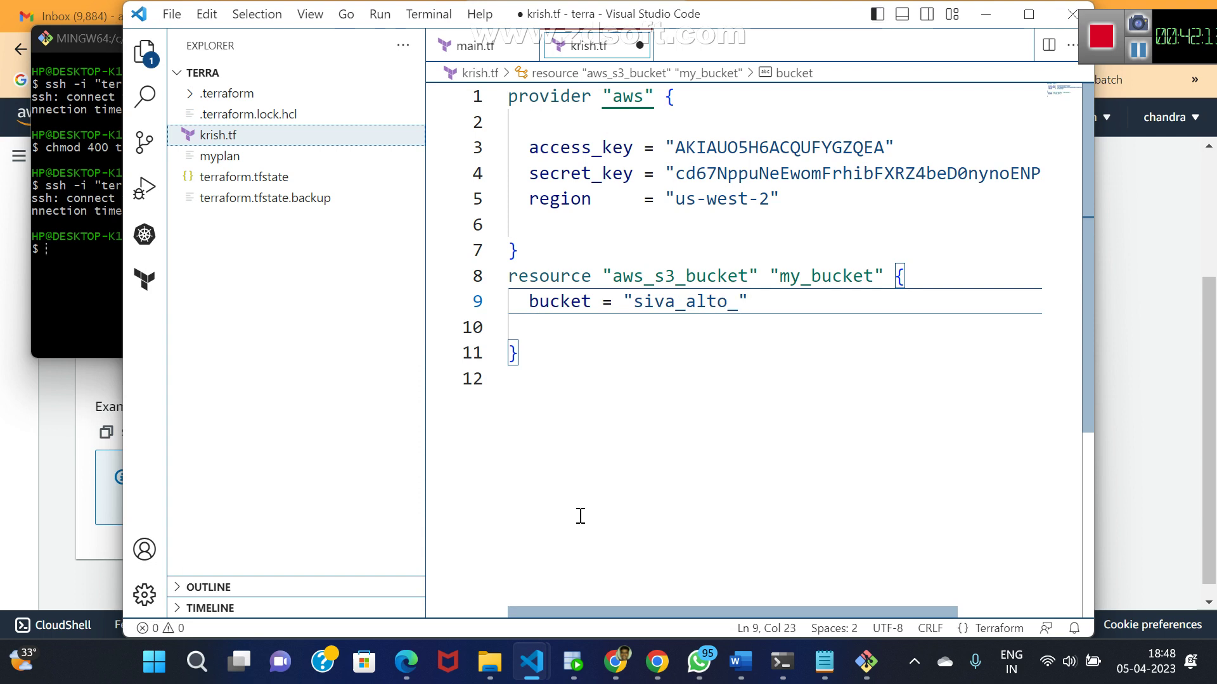
text(123)
key(Right)
key(Return)
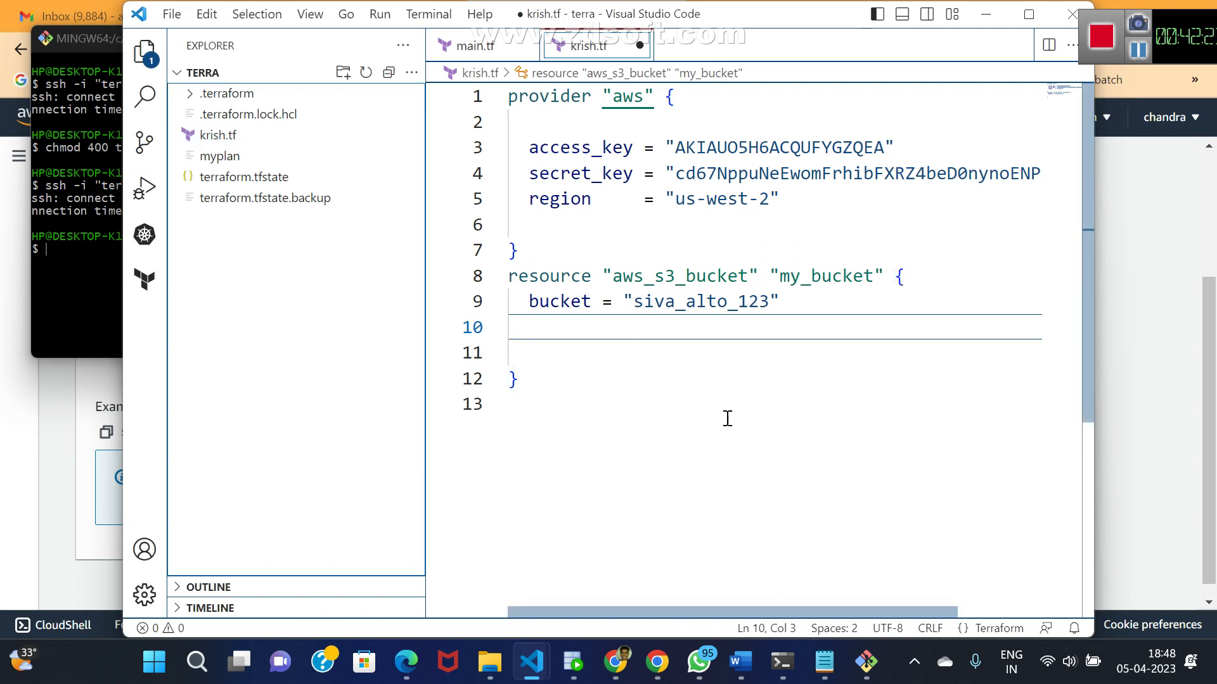
click(626, 643)
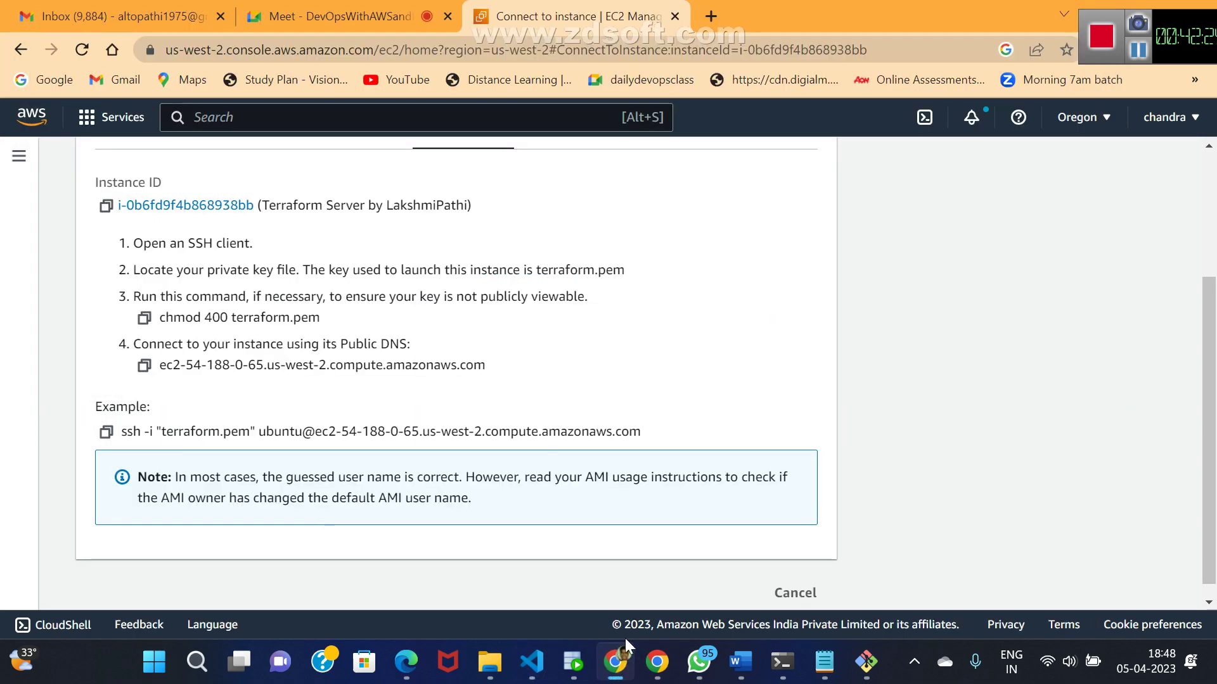
- Search the web for aws s3 bucket terraform and open the Registry aws_s3_bucket docs
click(711, 16)
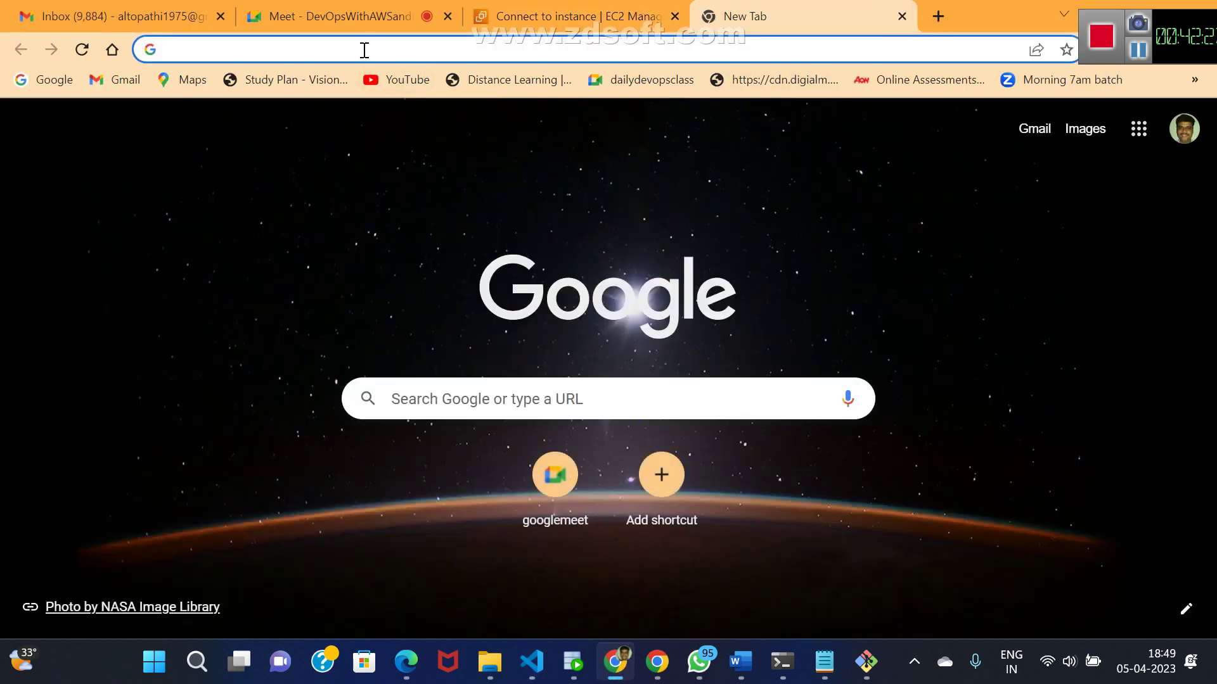
click(365, 50)
text(aws s)
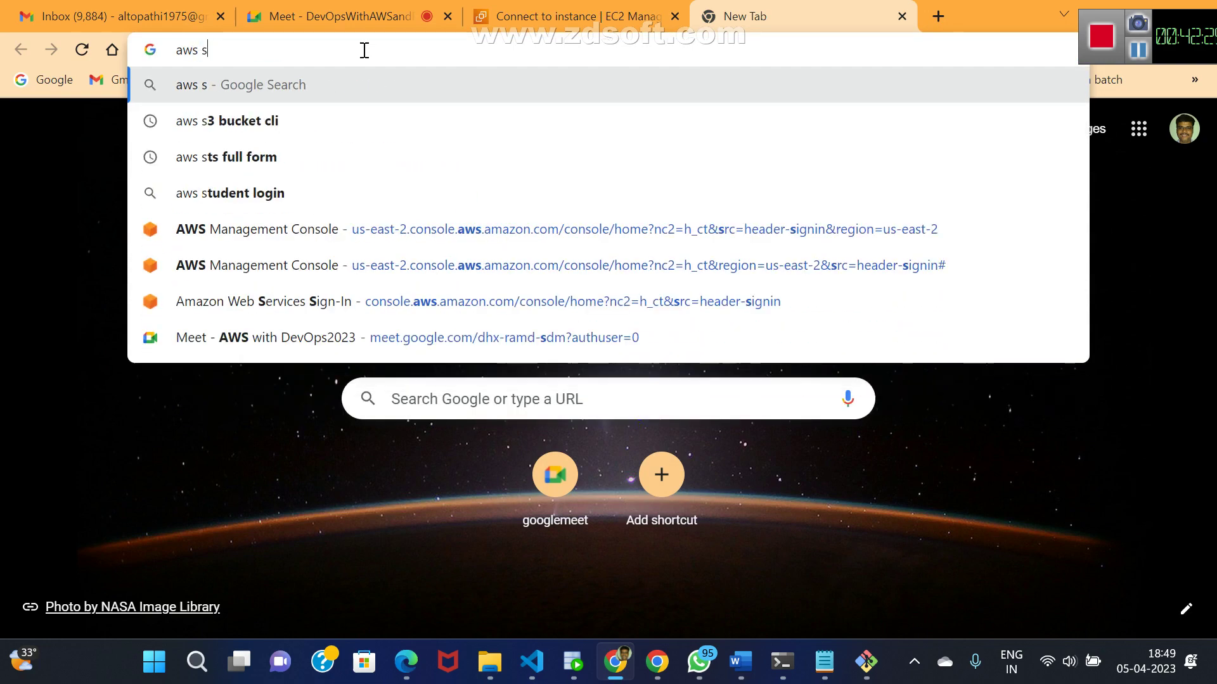
text(3 bu)
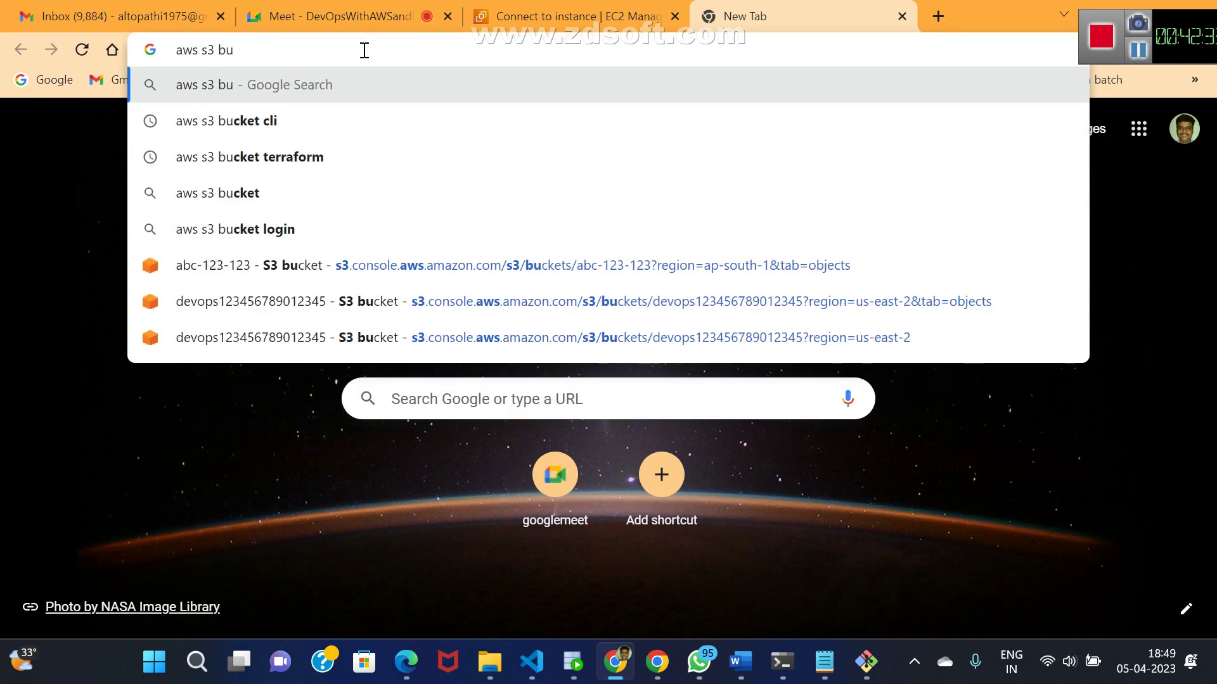
click(257, 157)
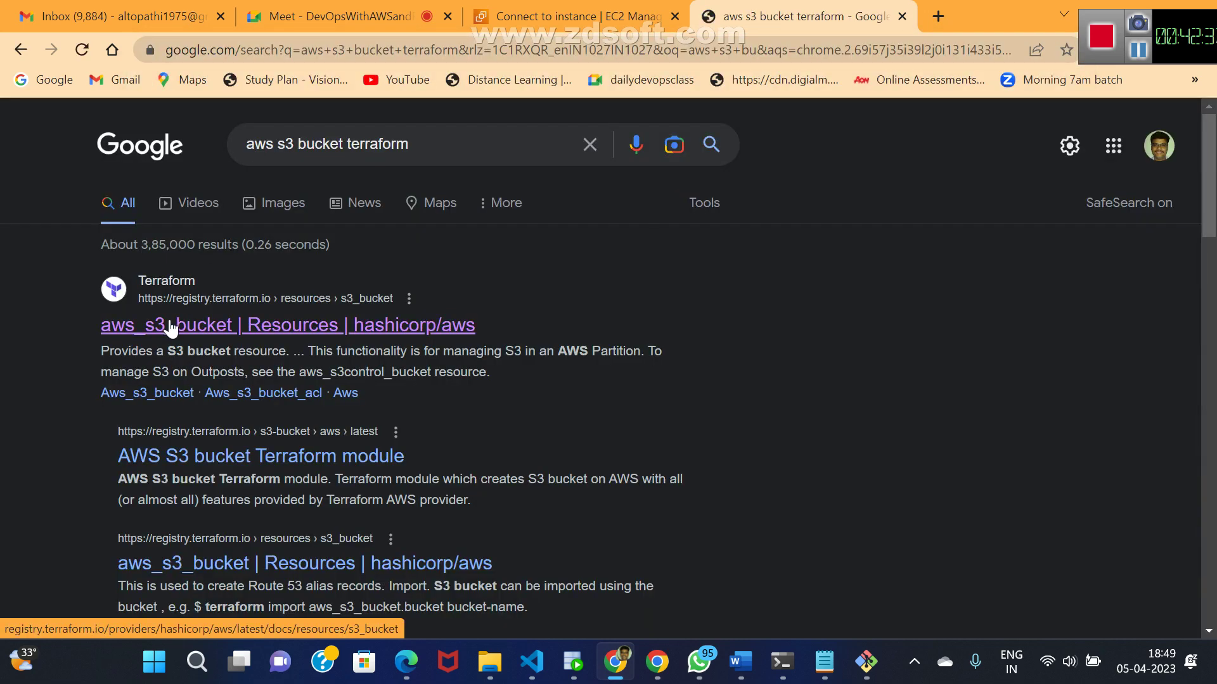
click(170, 326)
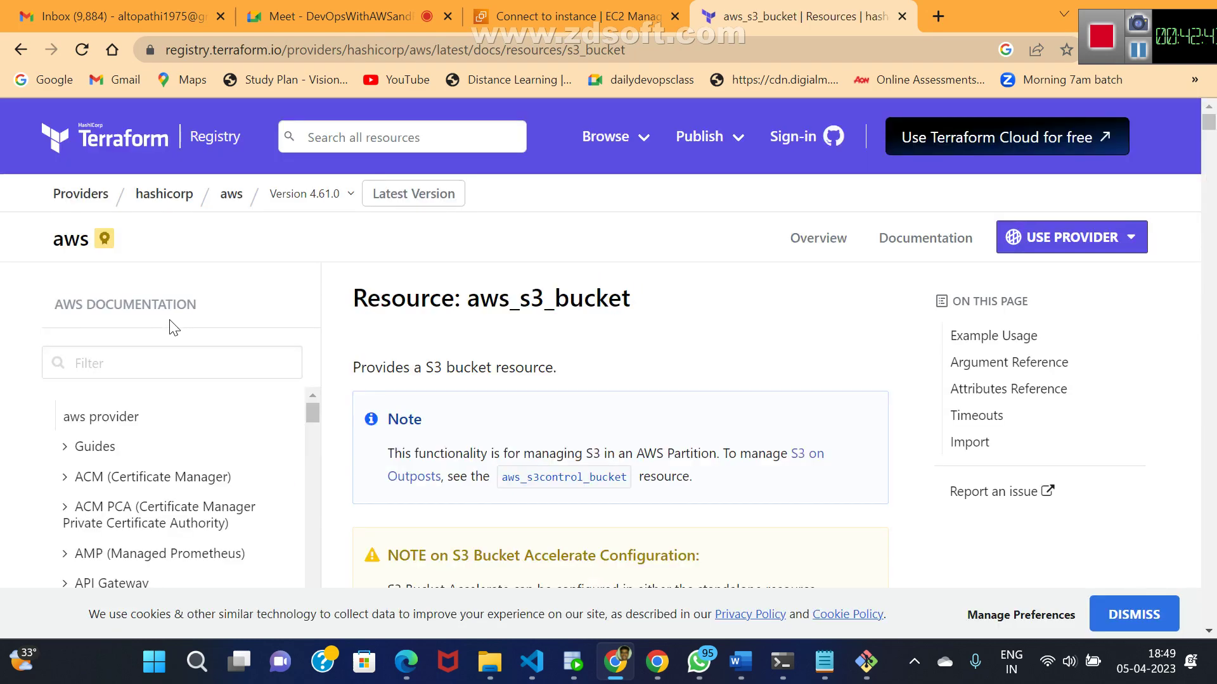
- Scroll to the Private Bucket w/ Tags example, then return to krish.tf
scroll(170, 326, down, 8)
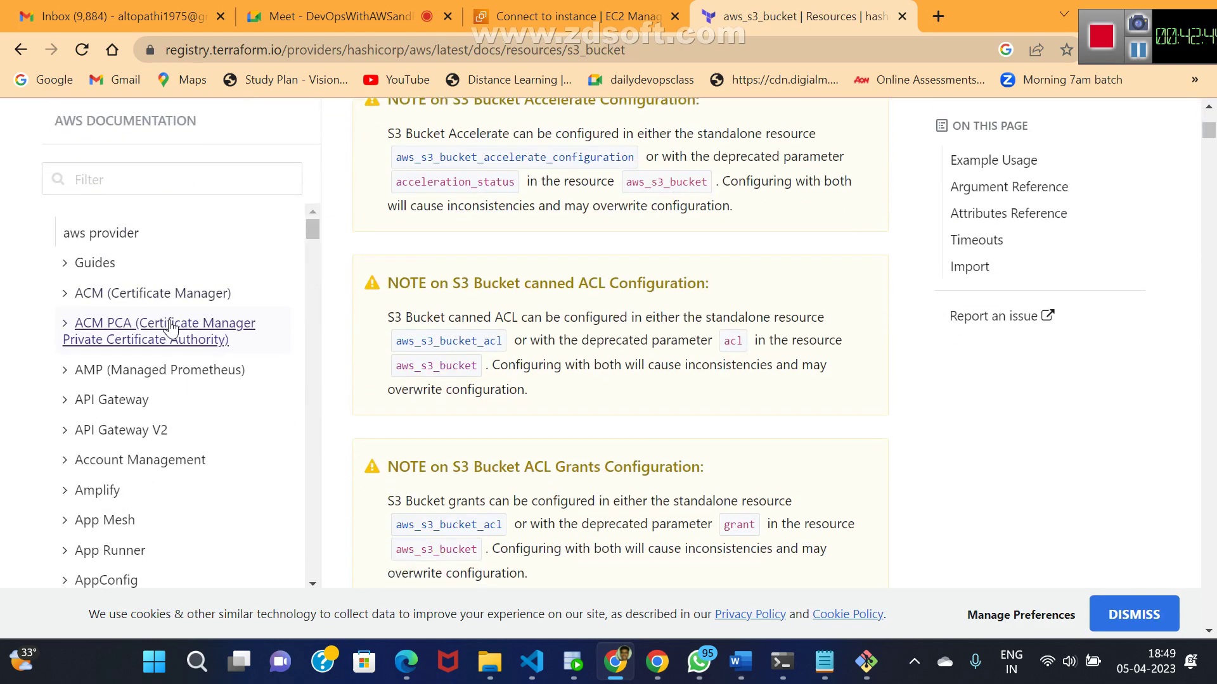
scroll(170, 325, down, 14)
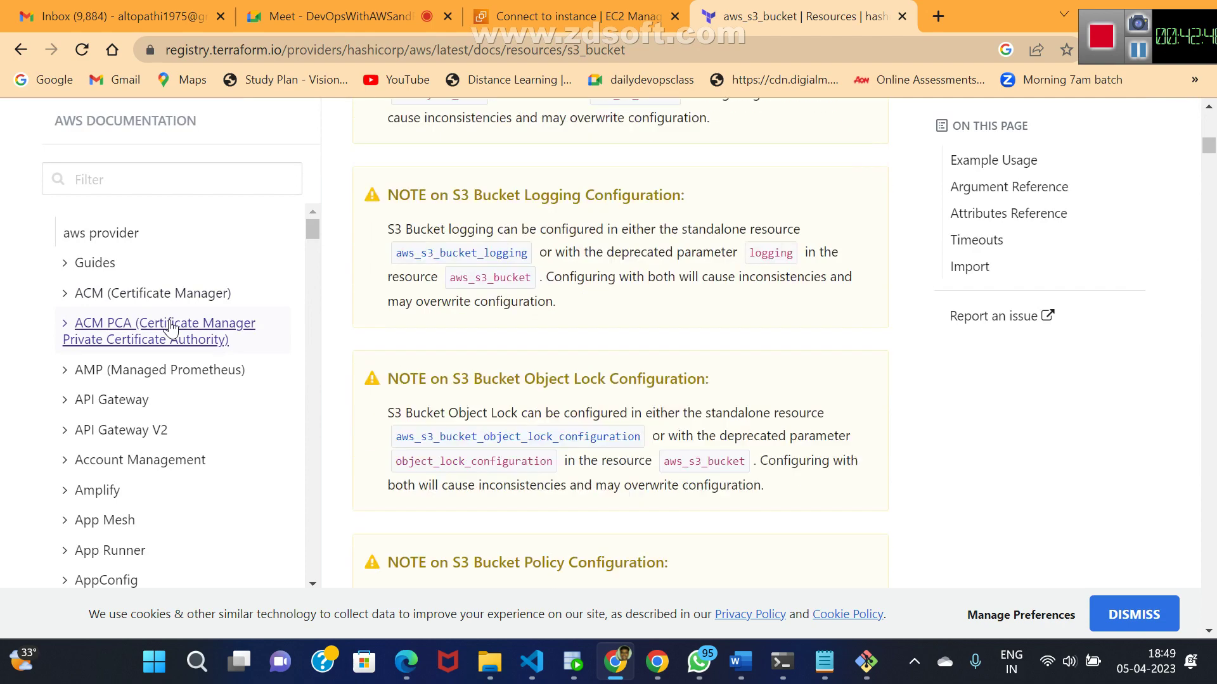
scroll(170, 326, down, 15)
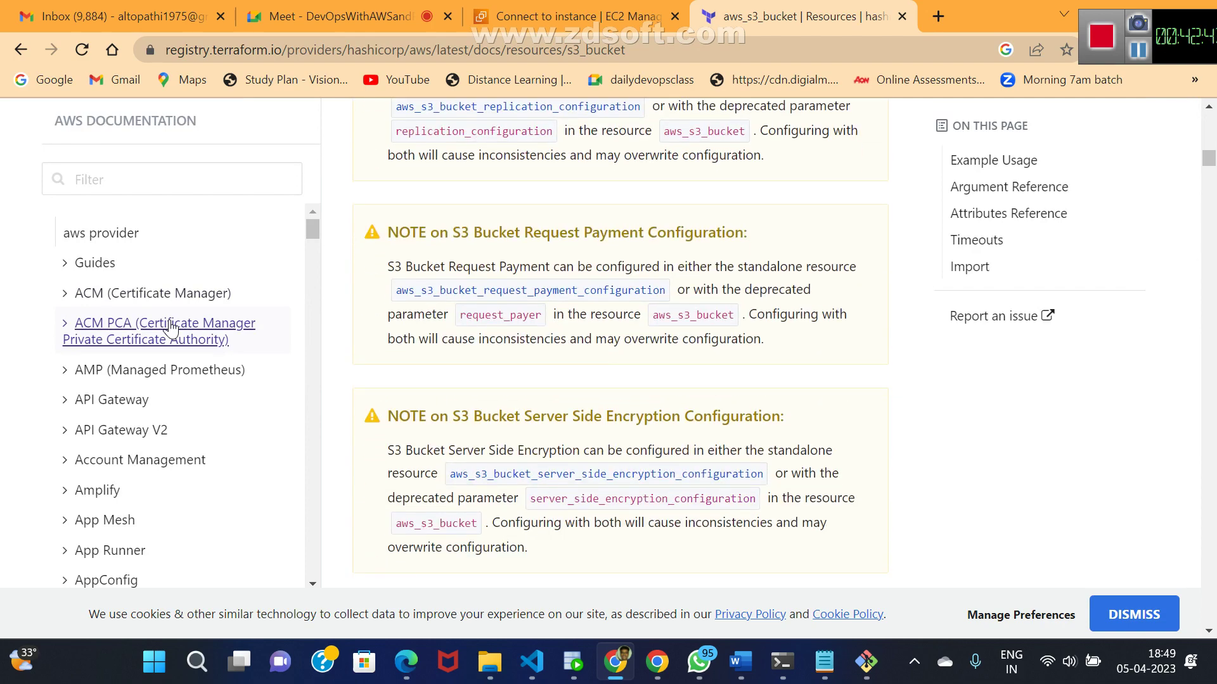
scroll(170, 326, down, 8)
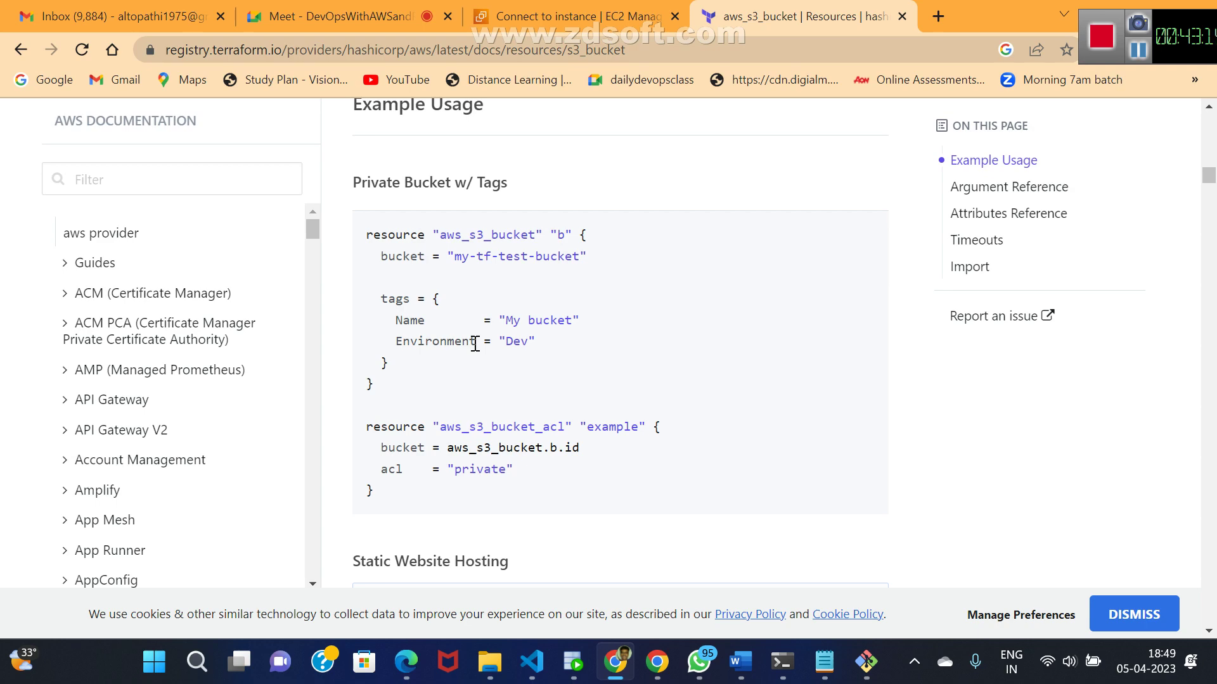
key(alt+Tab)
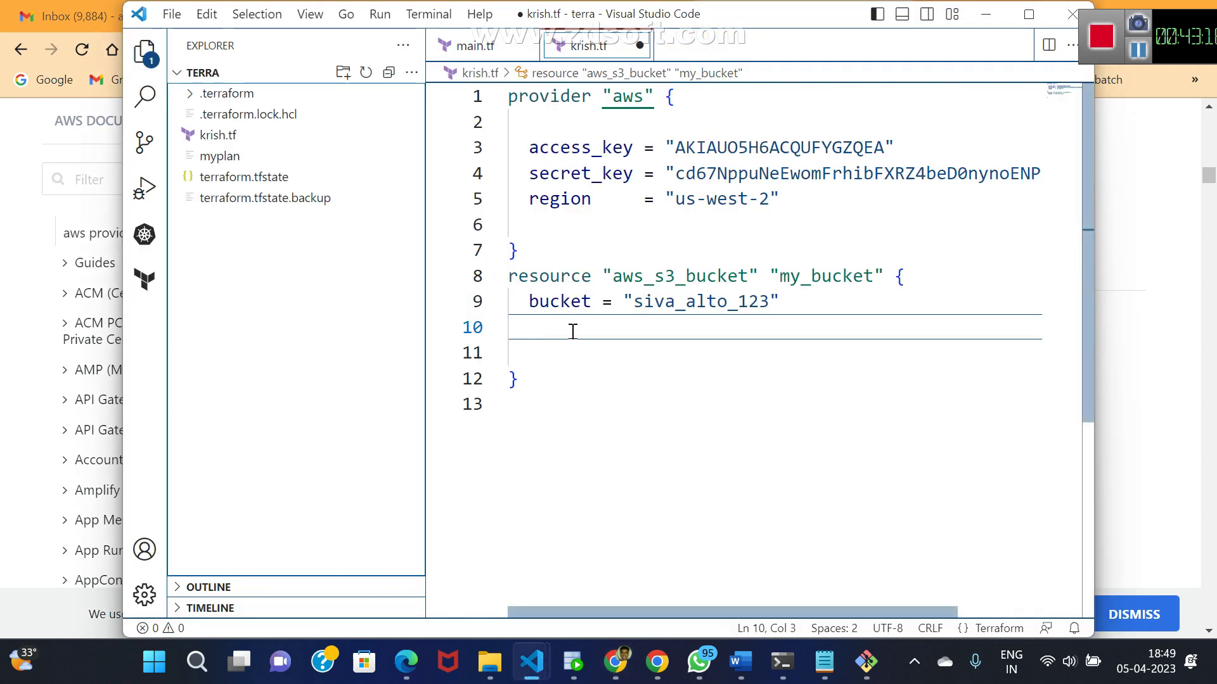
- Start a tags map under the bucket line with a Name key
click(544, 321)
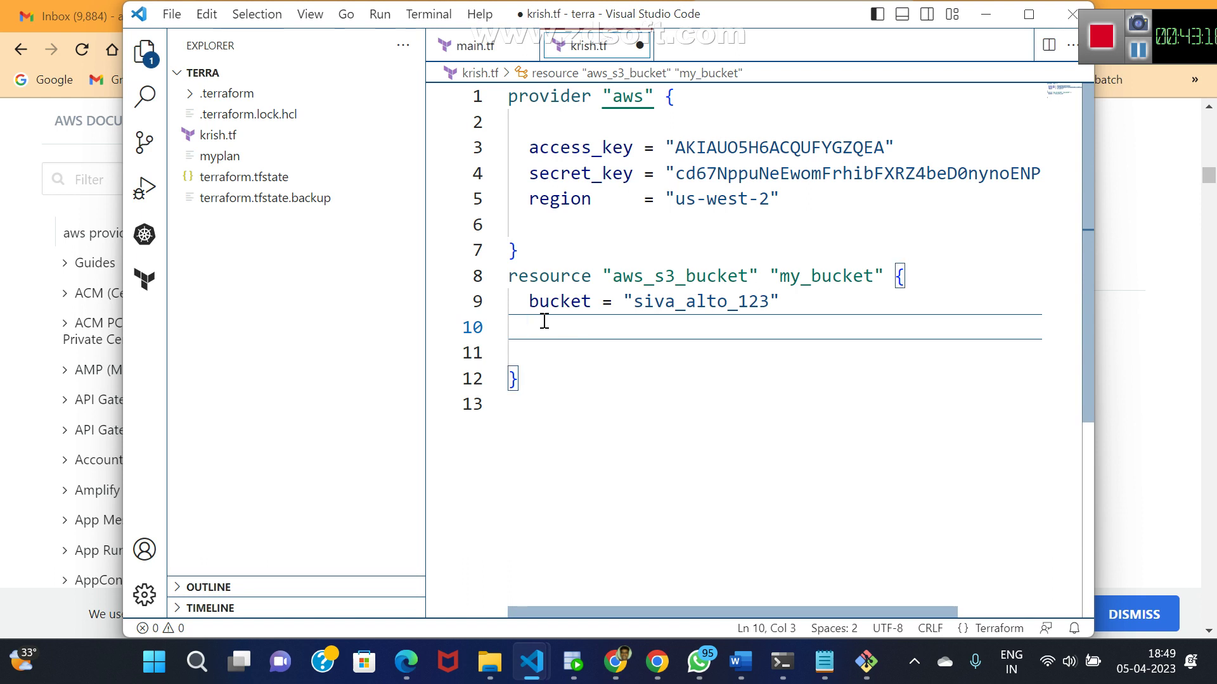
key(Return)
text(tags)
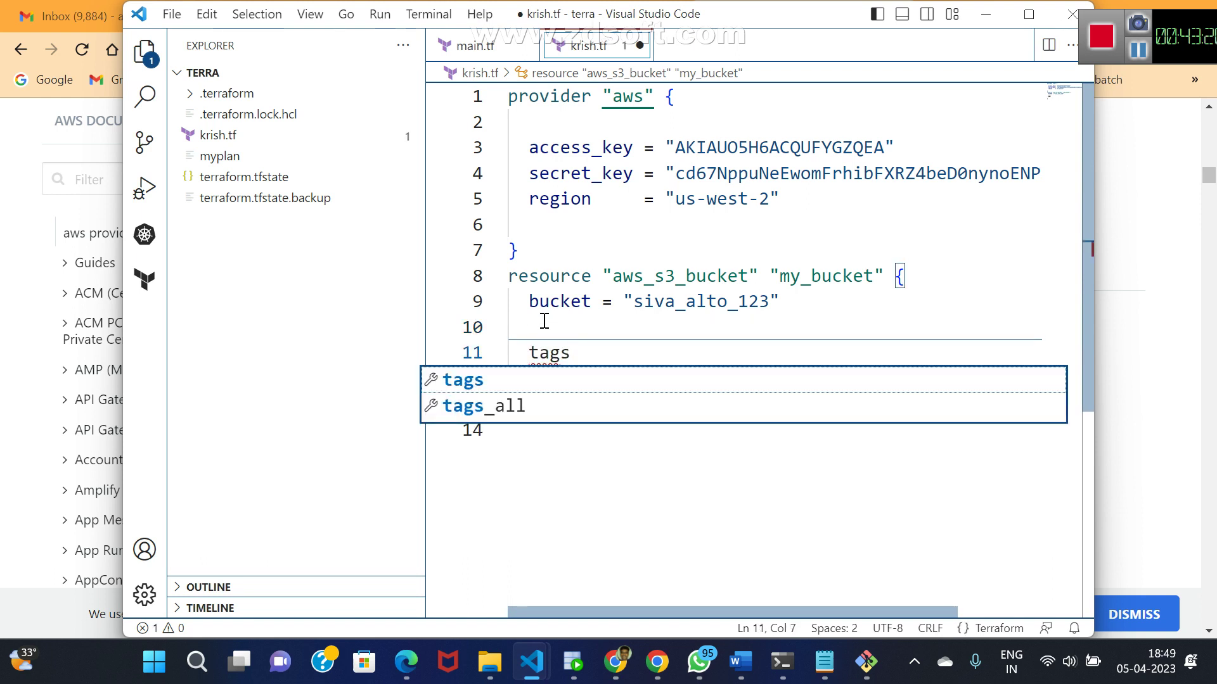
text(=)
key(BackSpace)
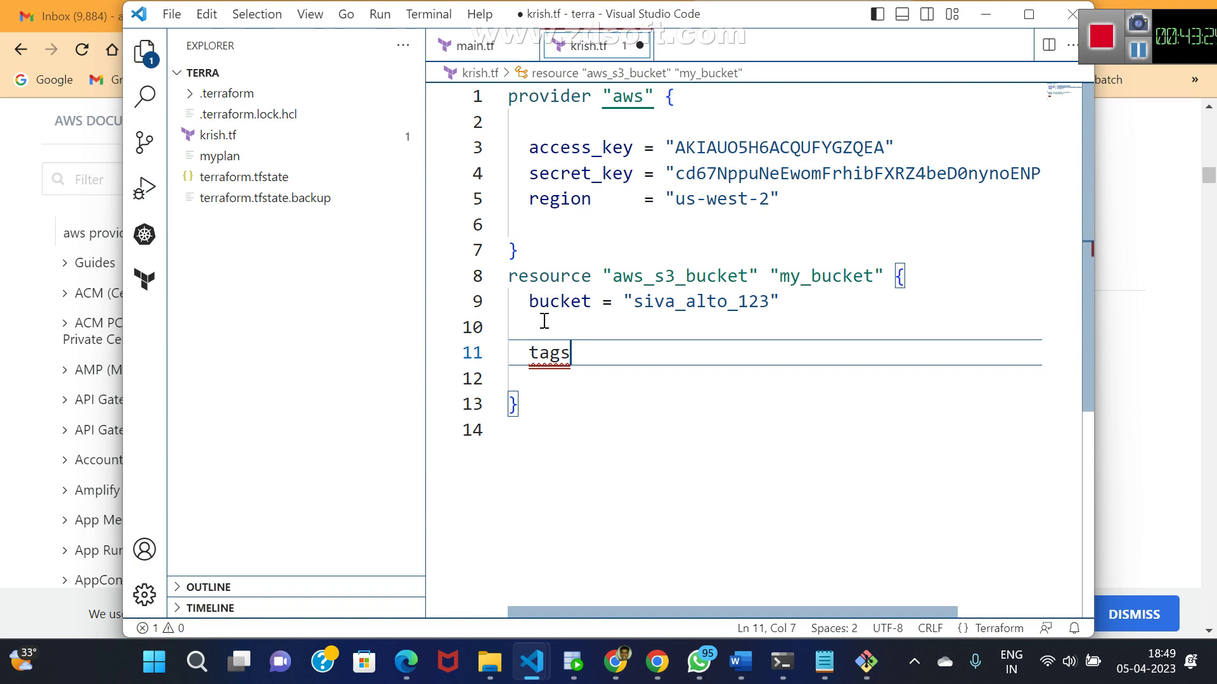
key(alt+Tab)
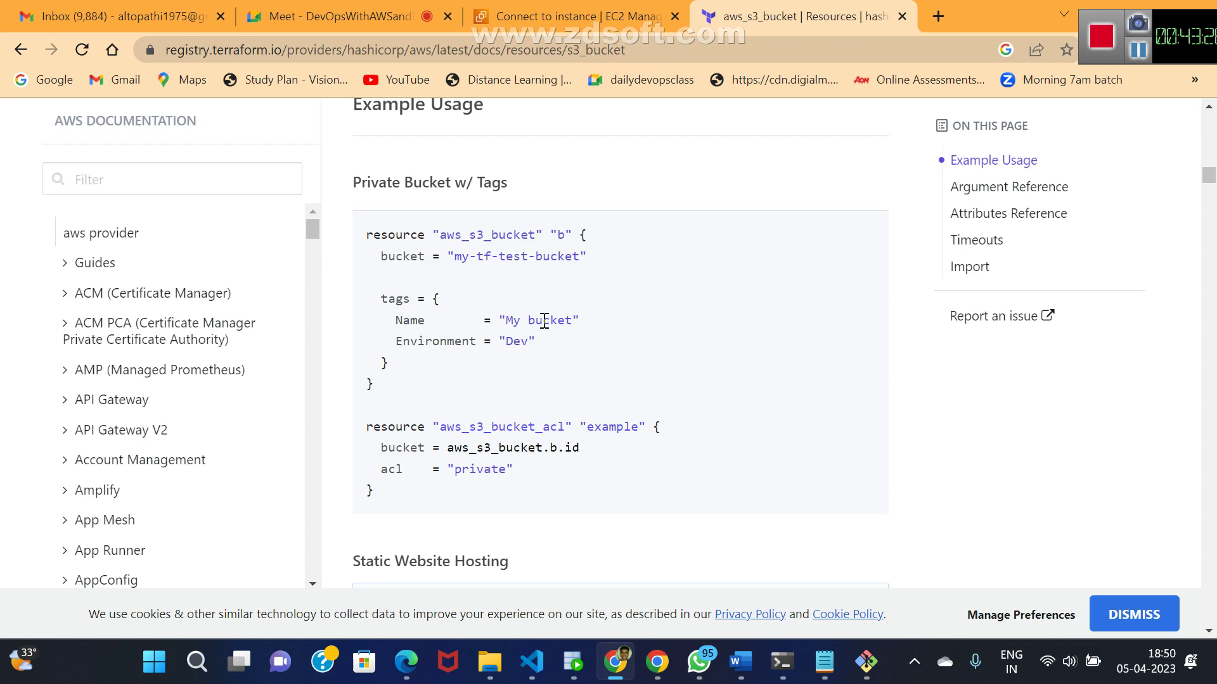
key(alt+Tab)
text(={)
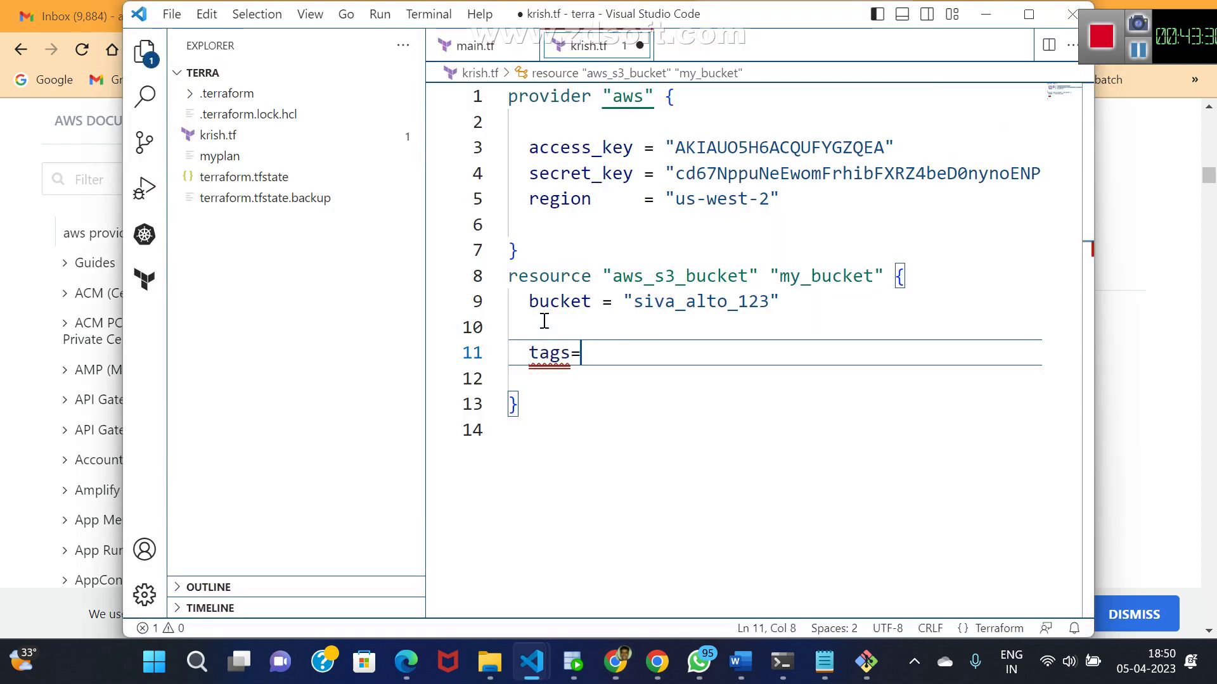
key(Return)
key(Return)
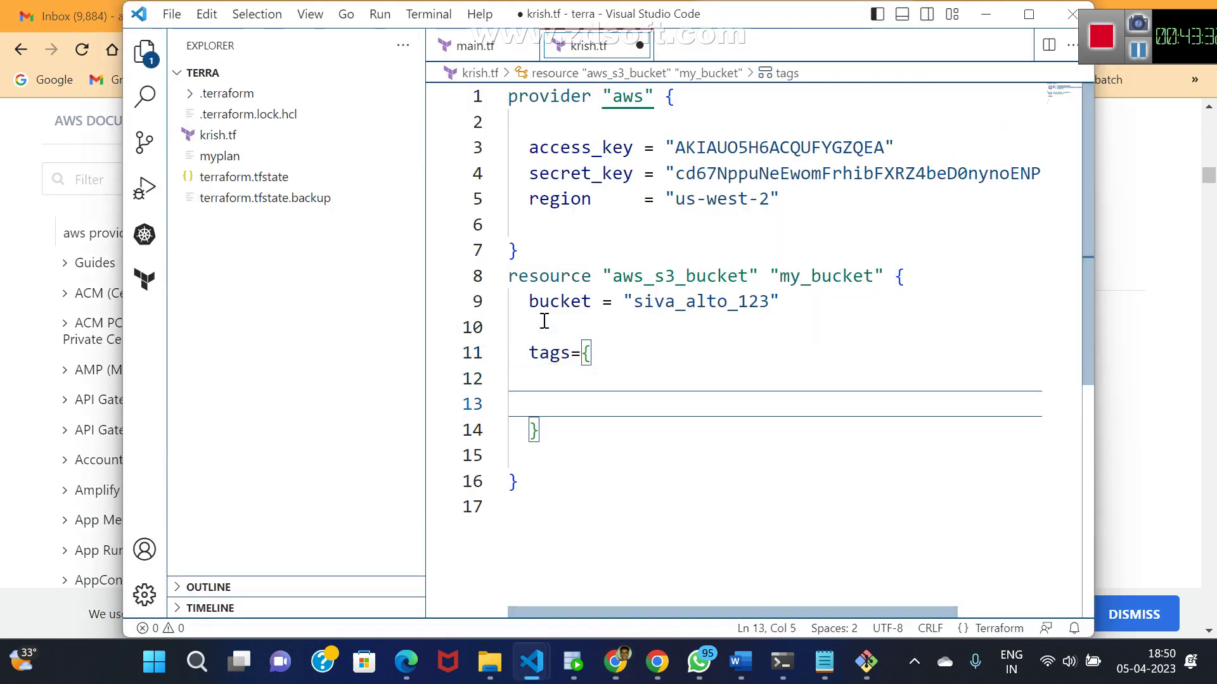
text(Name)
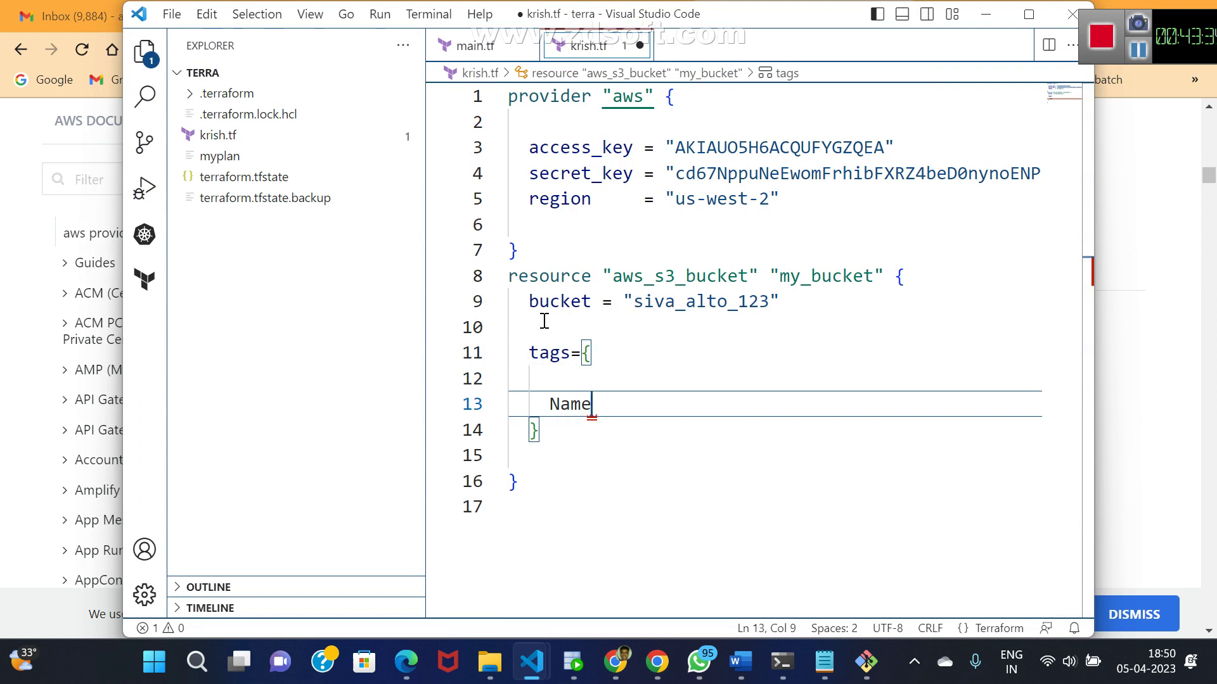
text(=)
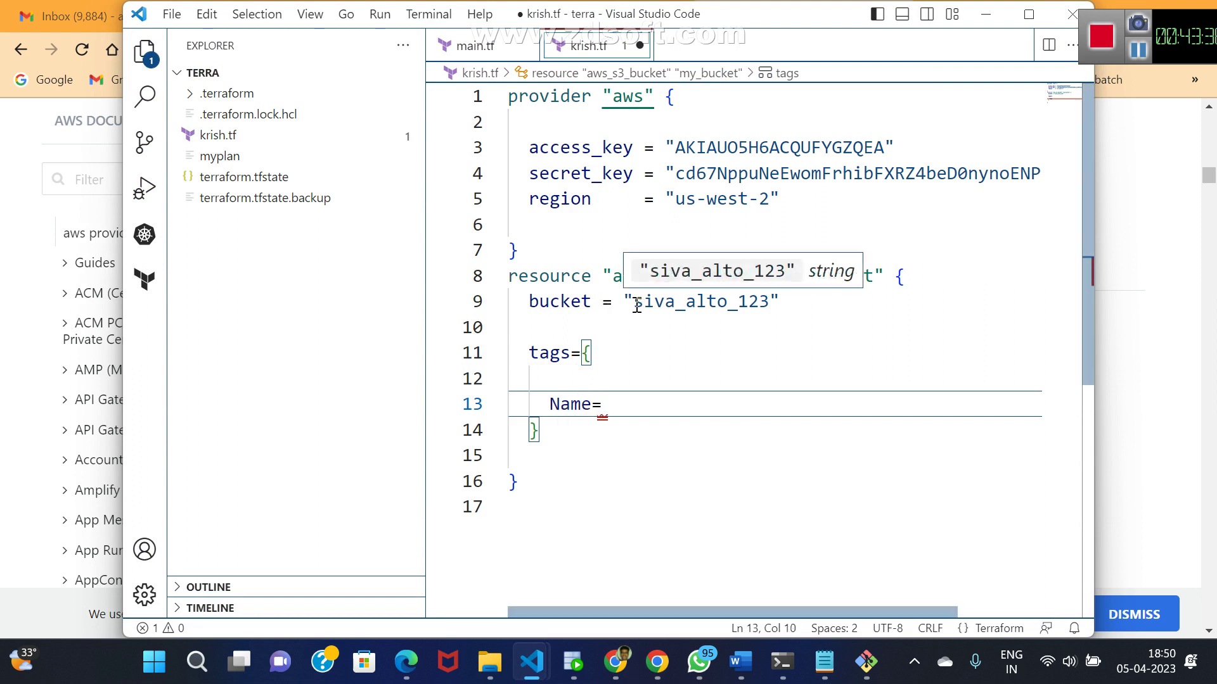
- Set Name to "siva_alto_123", fix the tags = syntax, and save krish.tf
drag(634, 303, 768, 311)
key(ctrl+c)
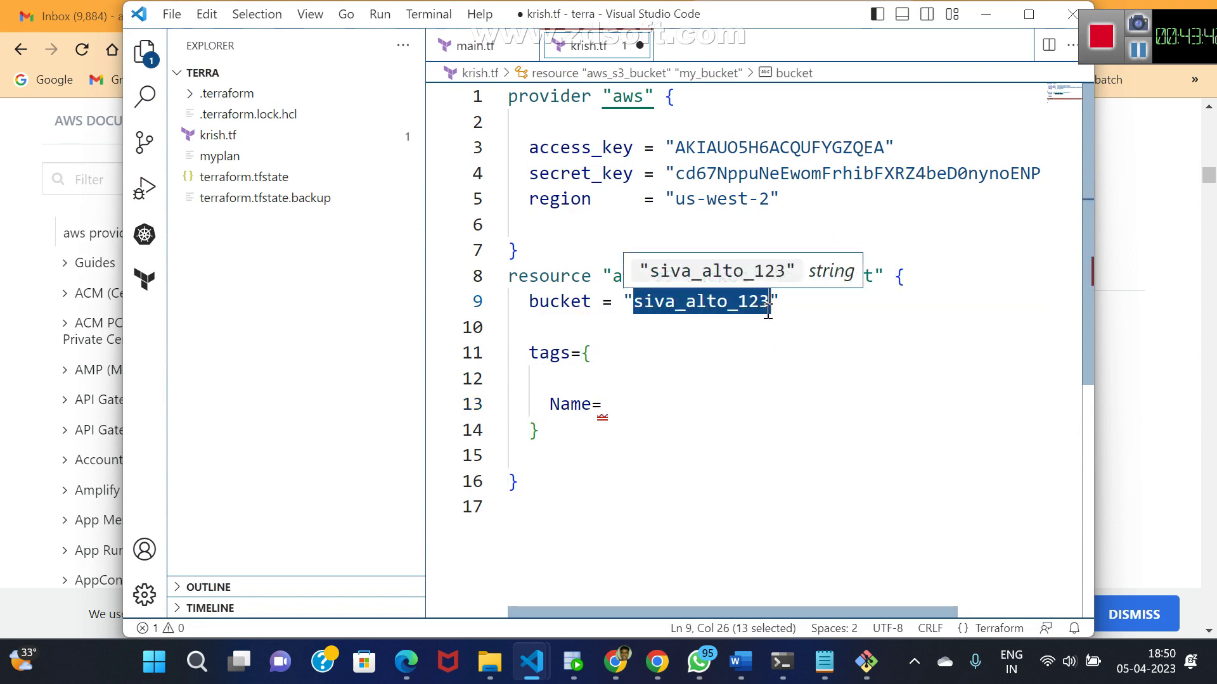
click(614, 405)
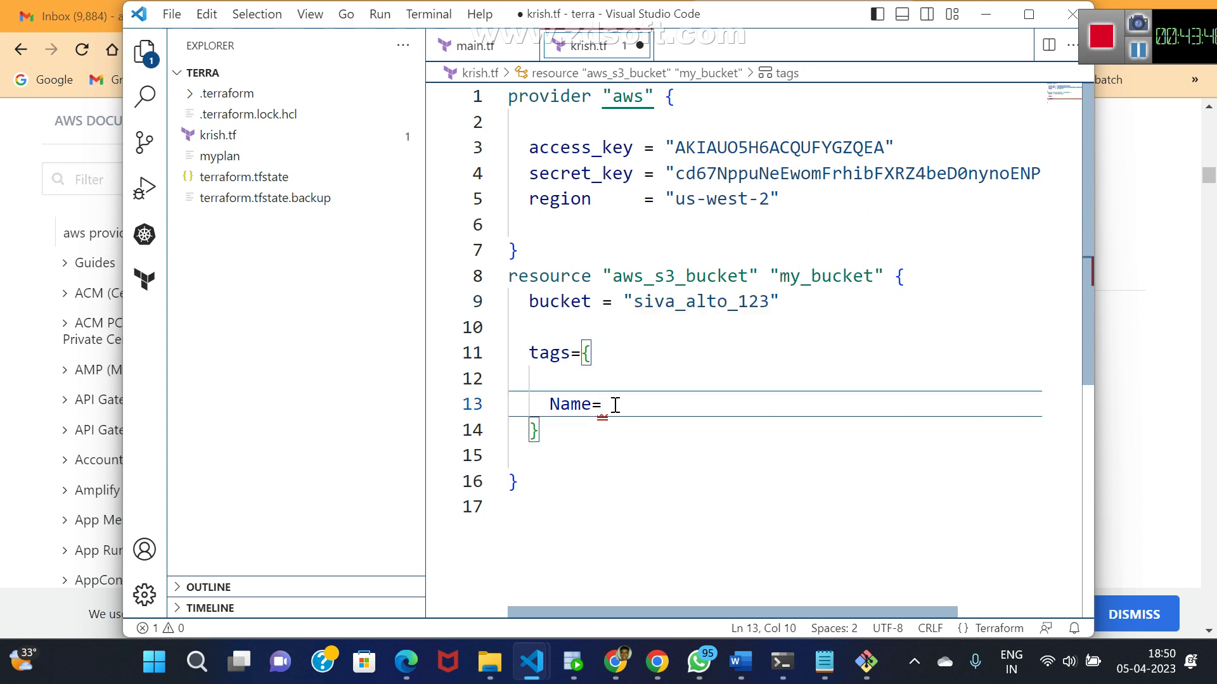
text(")
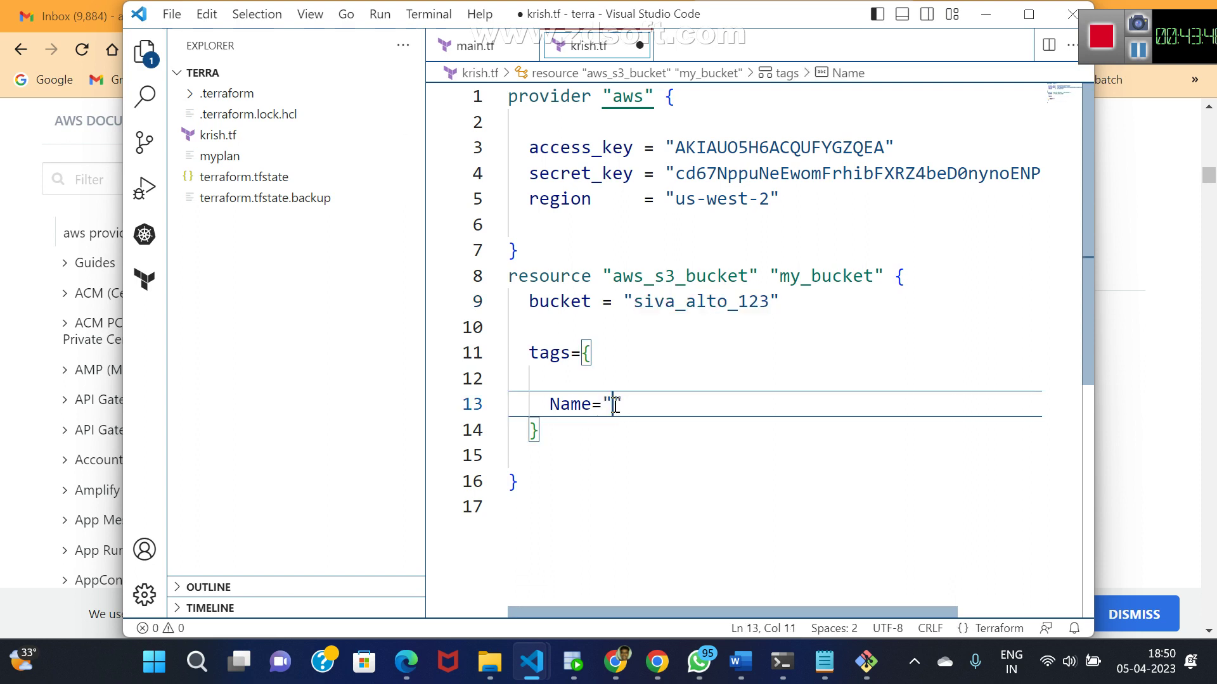
key(ctrl+v)
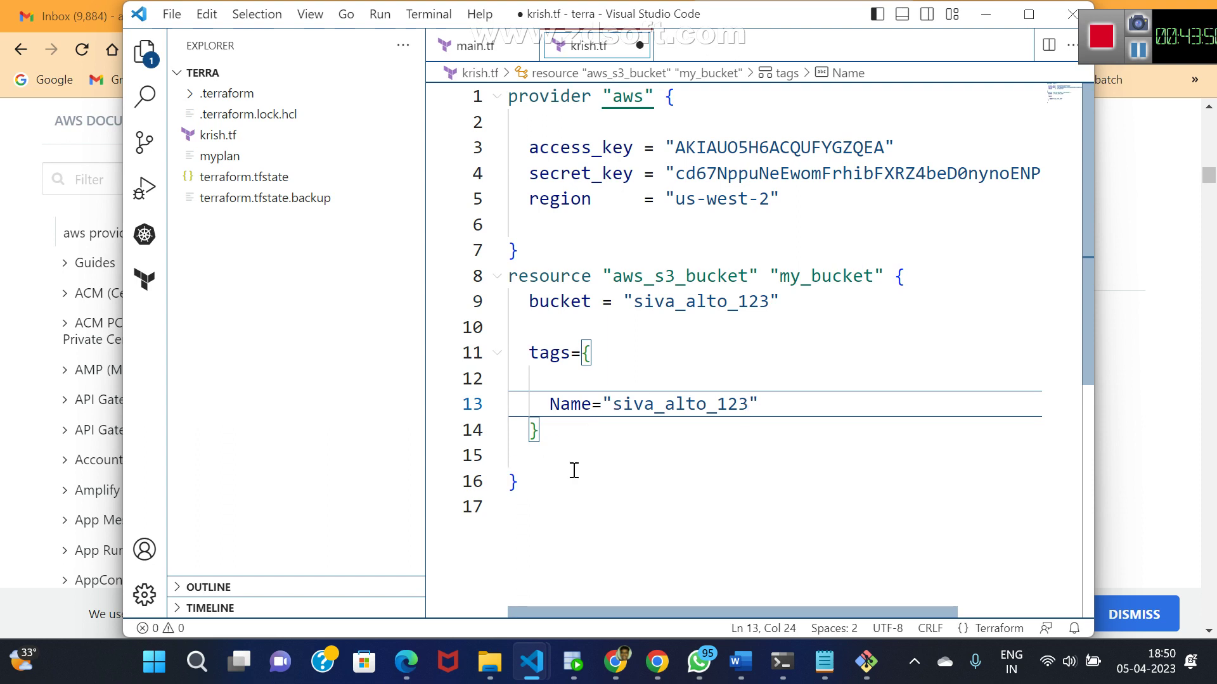
click(572, 470)
click(574, 358)
text(=)
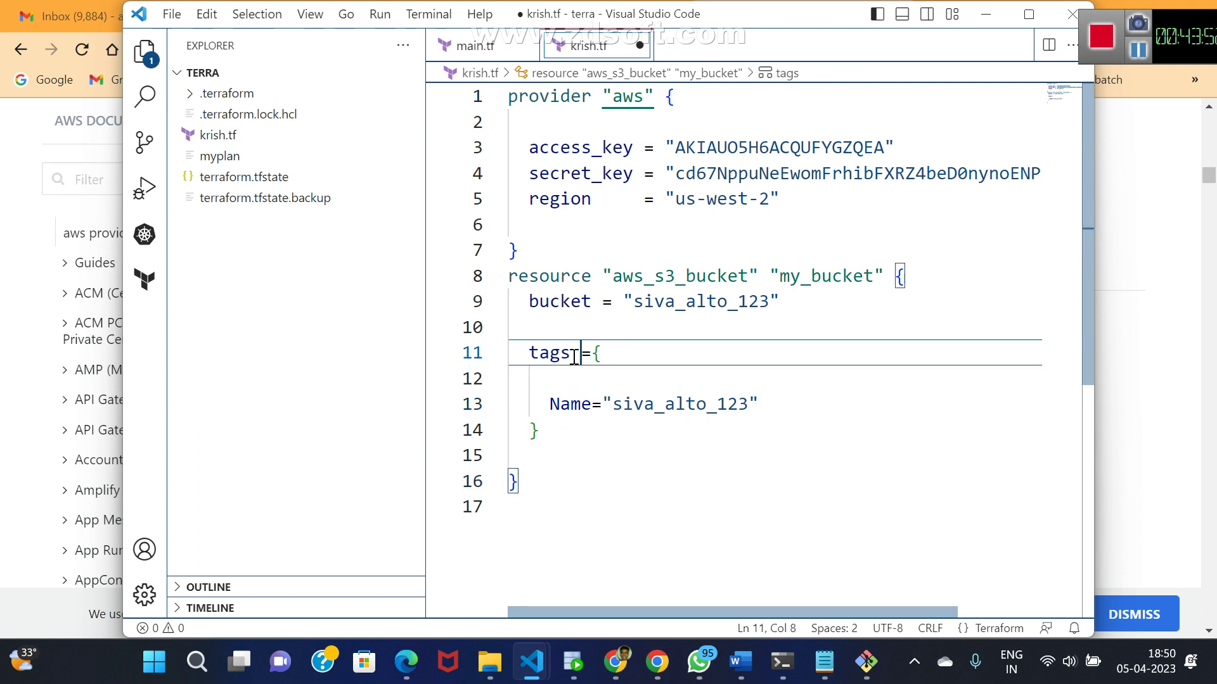
click(563, 431)
key(alt+Tab)
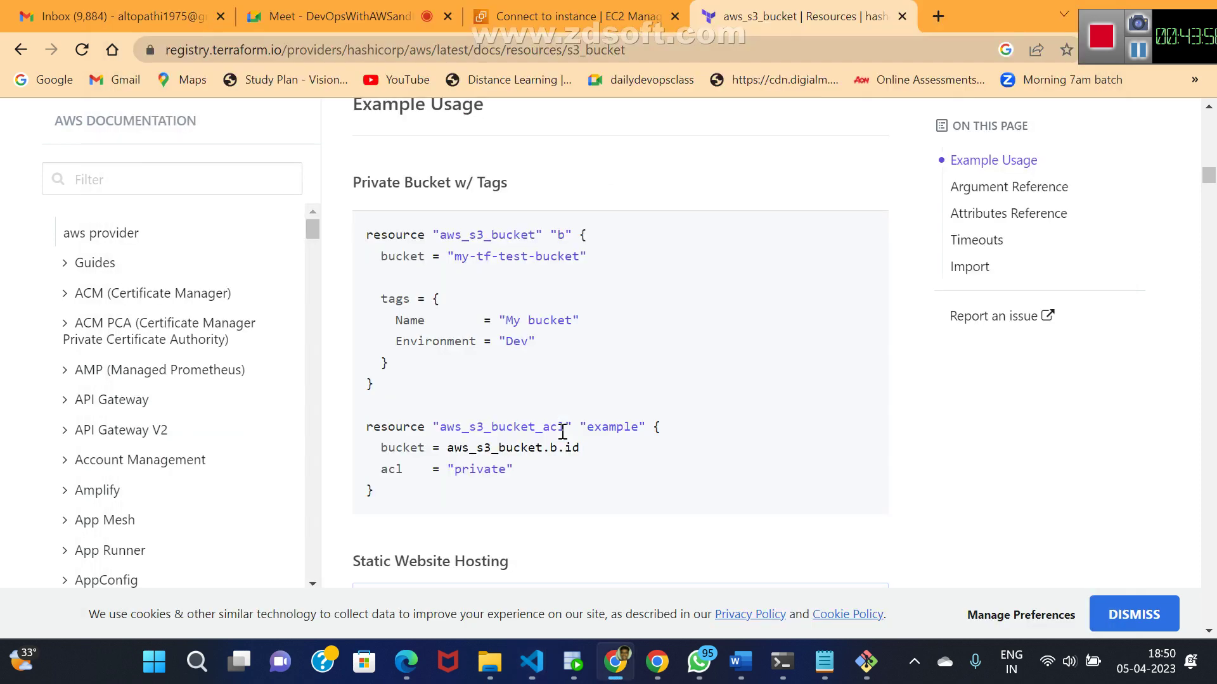
key(alt+Tab)
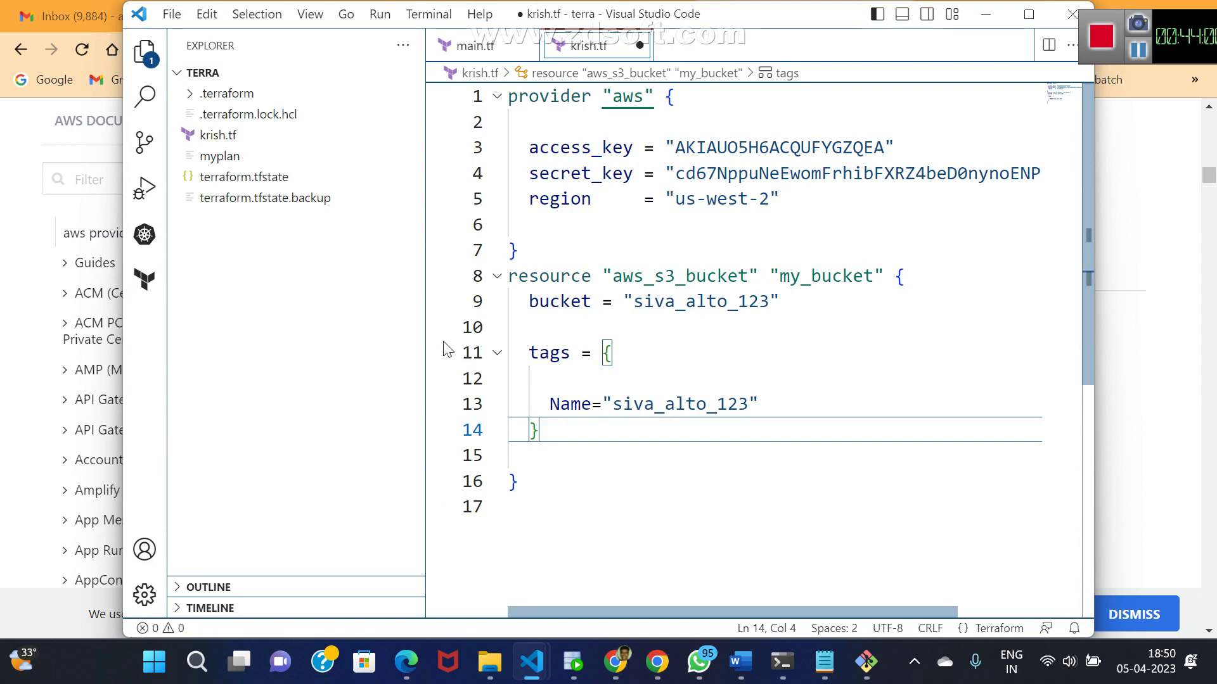
key(ctrl+s)
key(alt+Tab)
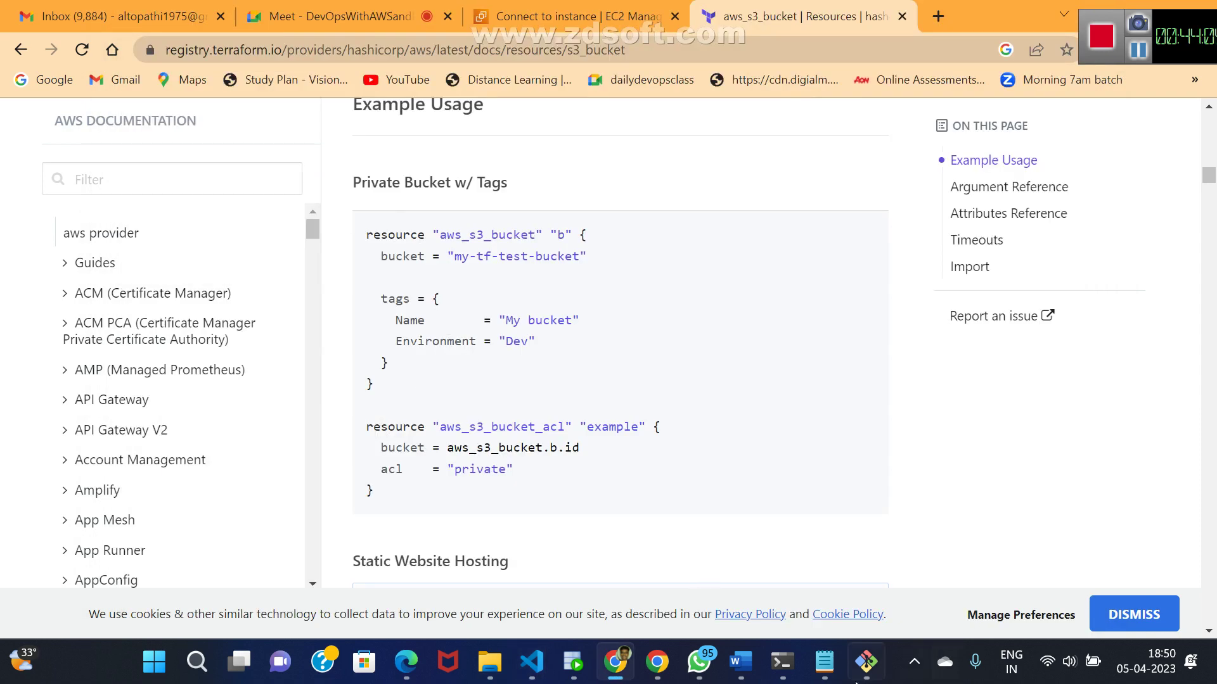
- Rerun terraform apply --auto-approve in Command Prompt to create my_bucket
mouse_move(853, 678)
click(781, 666)
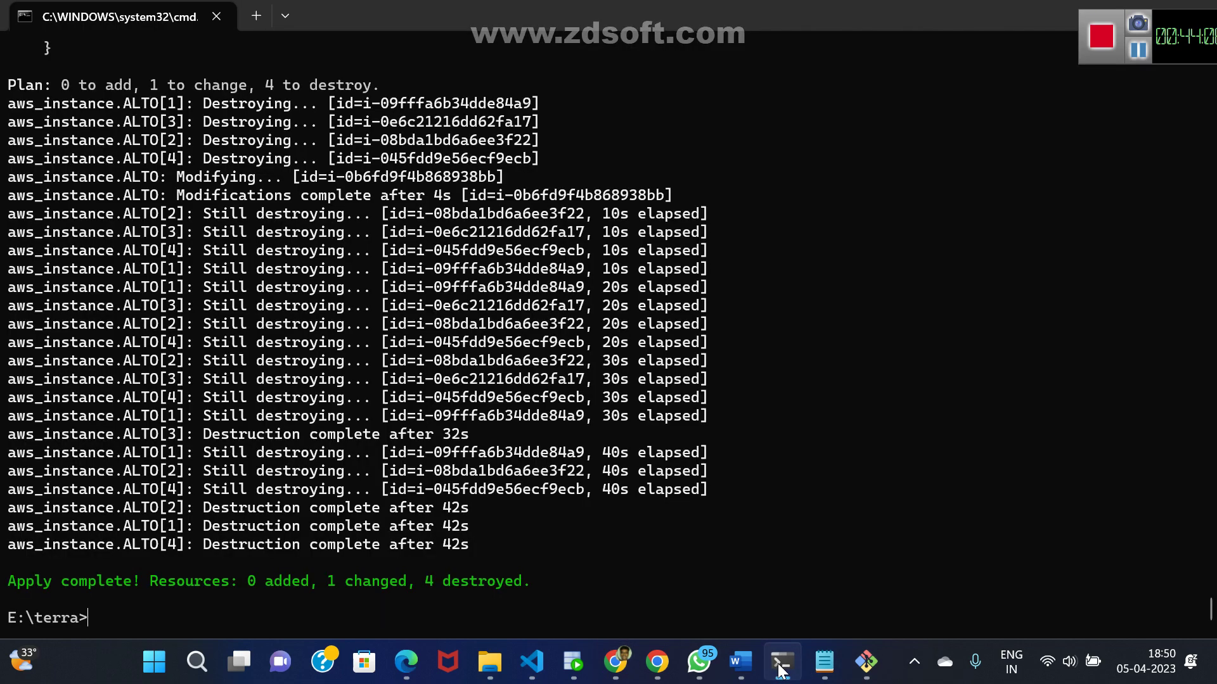
key(Up)
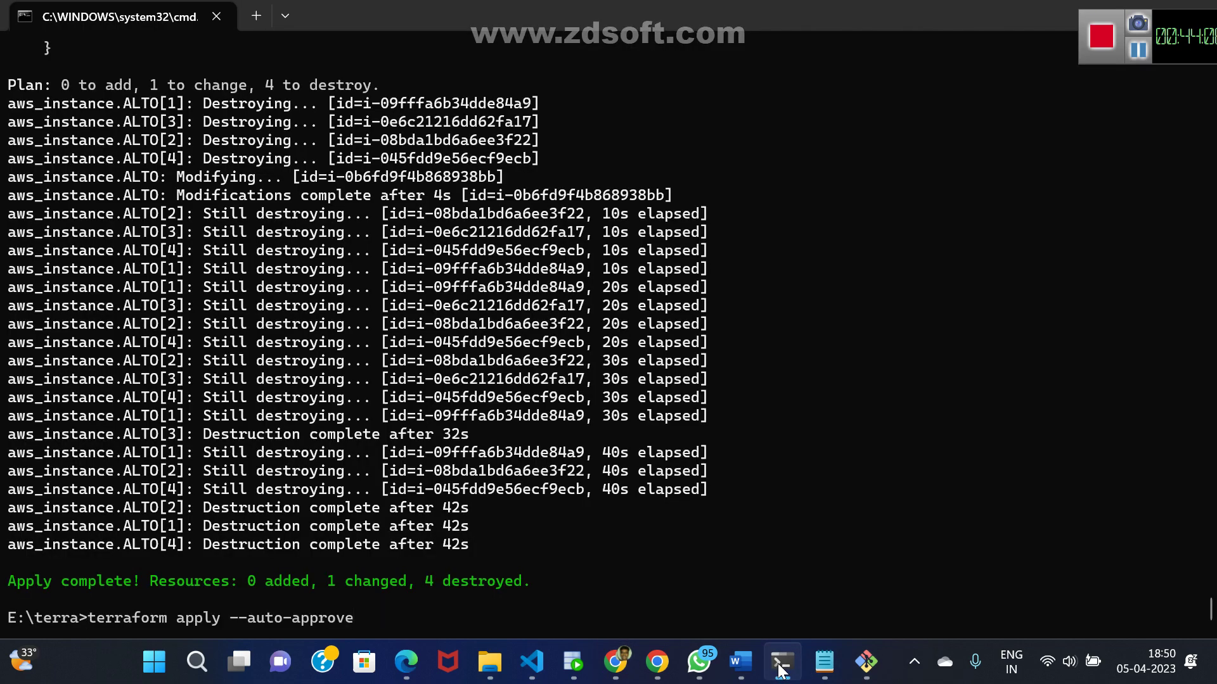
key(Return)
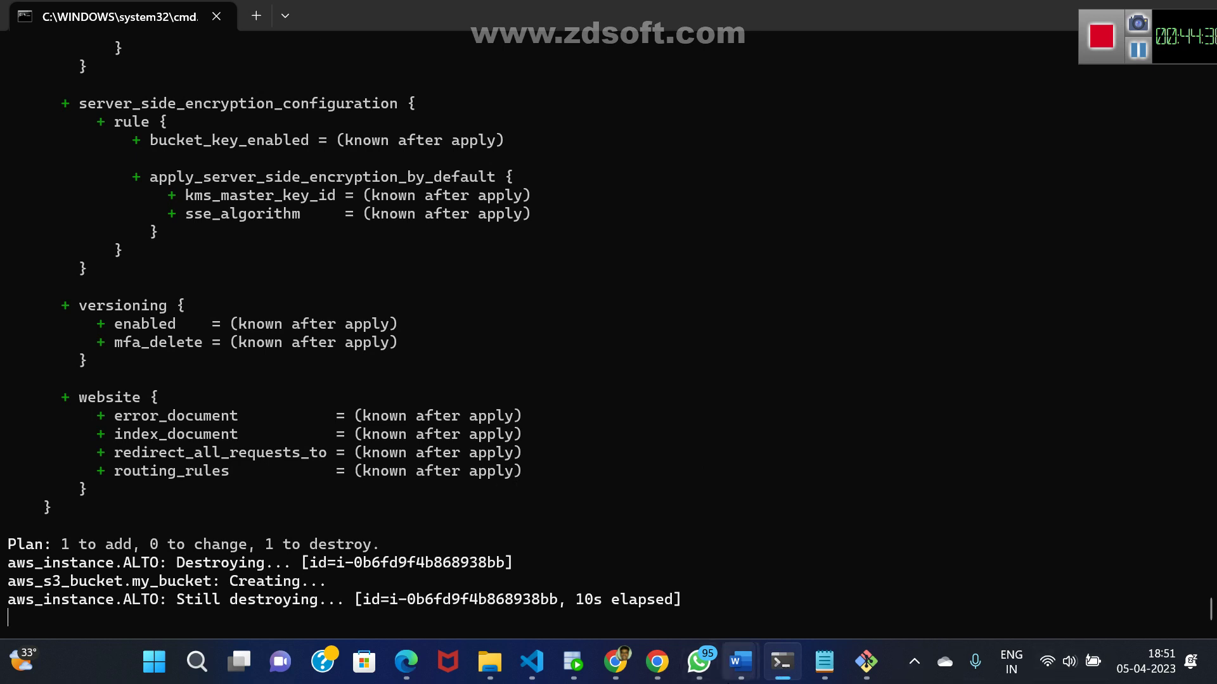
- Switch to the EC2 console tab and search AWS services for s3
click(615, 662)
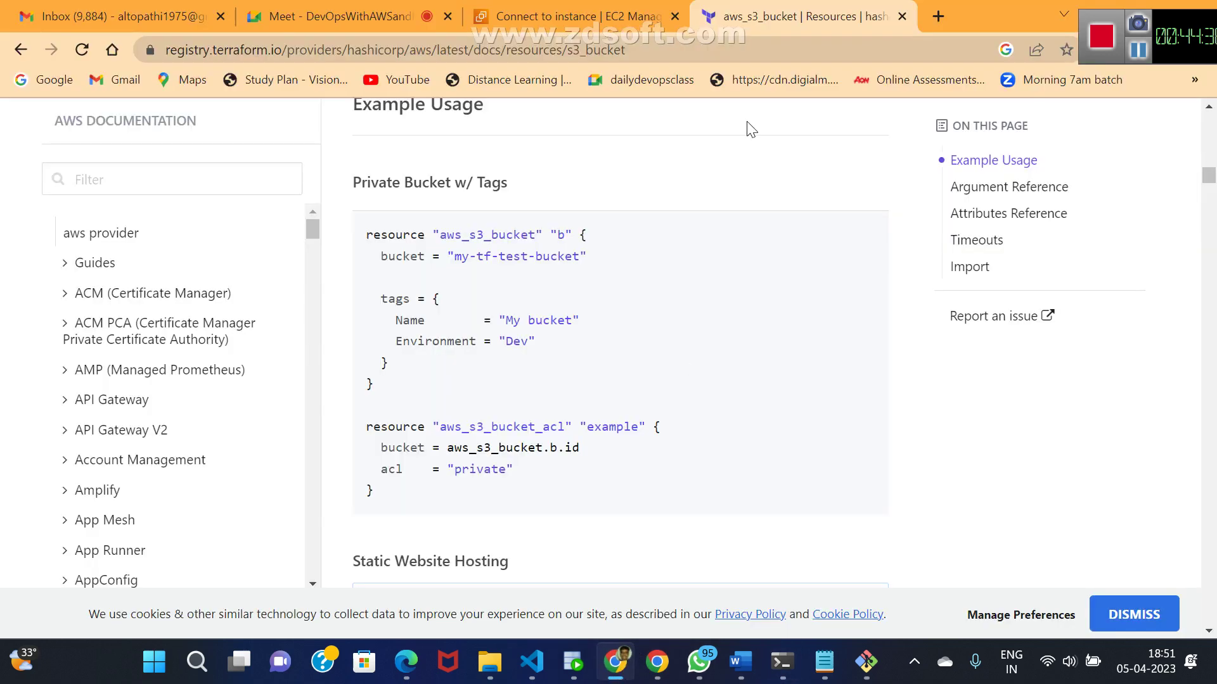
click(578, 14)
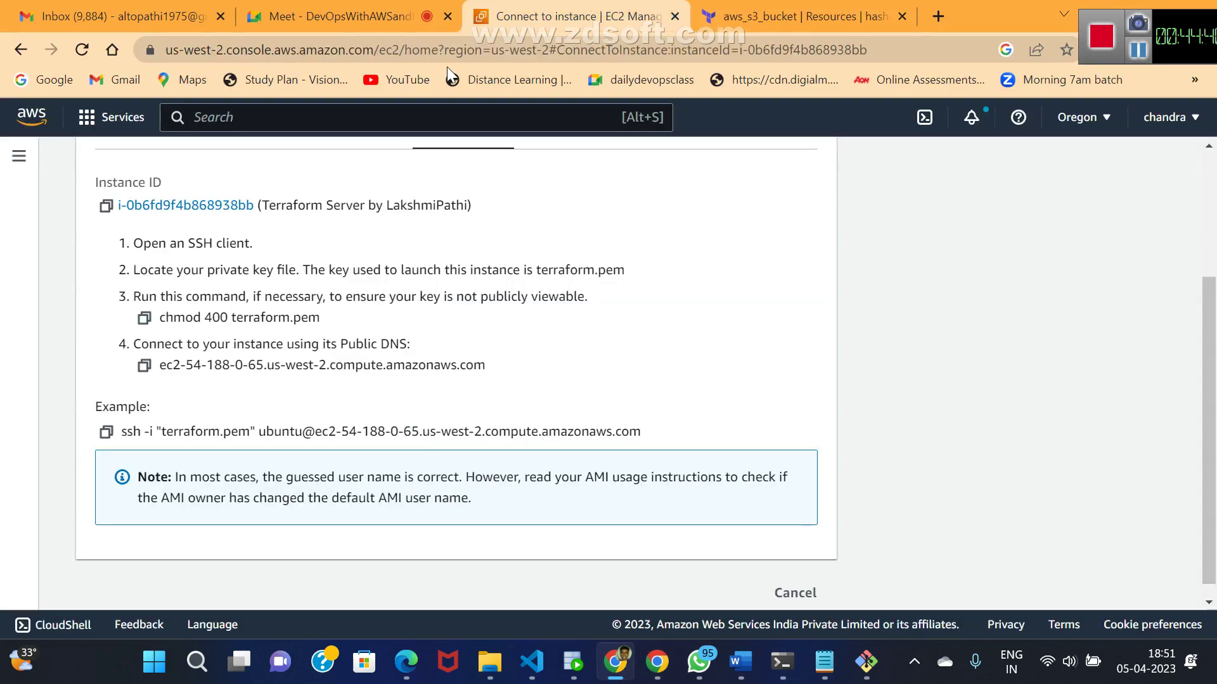
click(214, 117)
text(s)
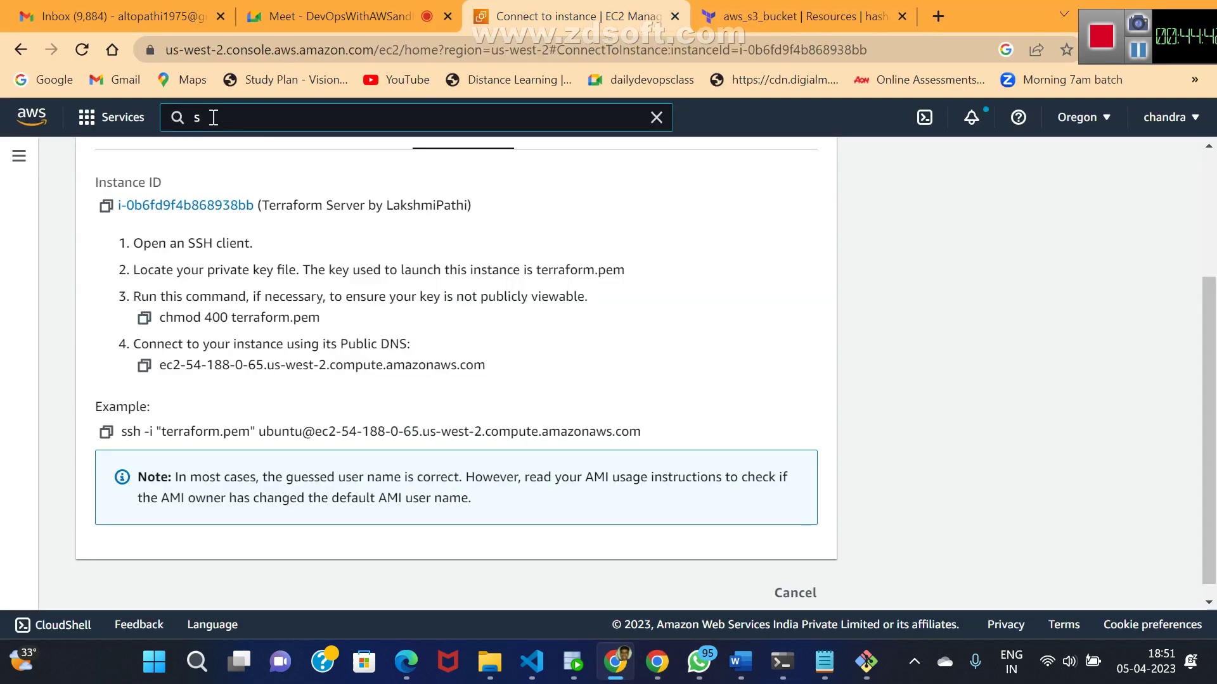
text(3)
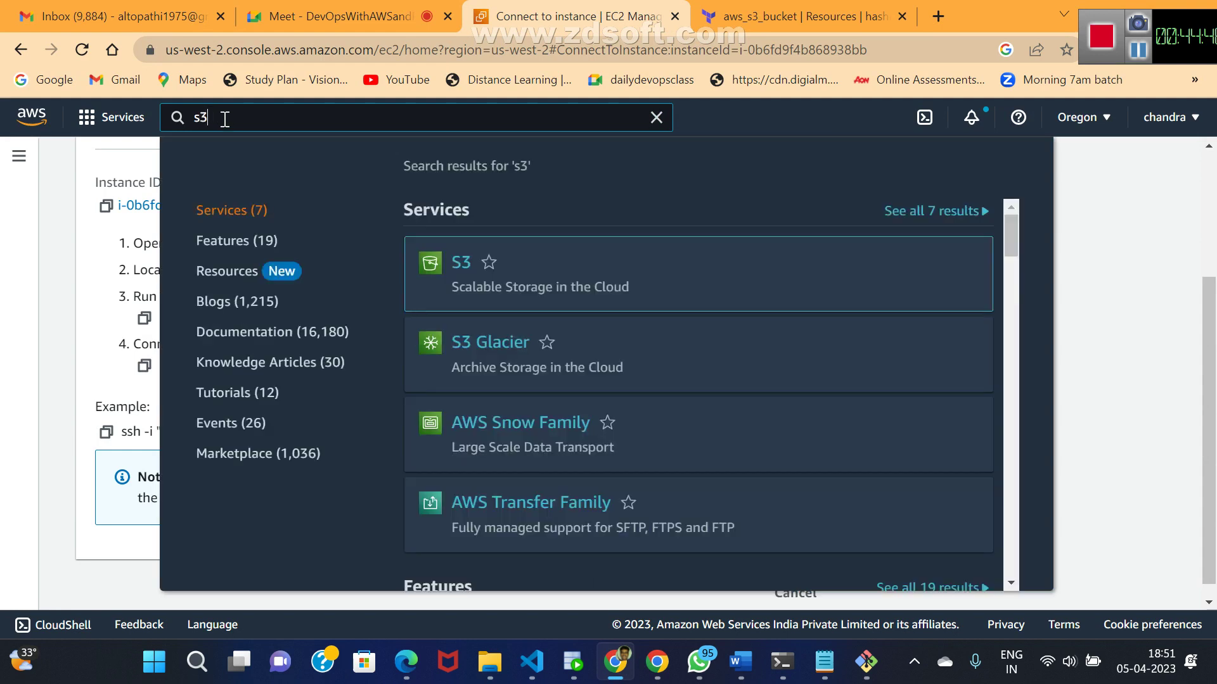
- Open the S3 console, then read Terraform's error rejecting 'siva_alto_123' as an invalid bucket name
click(472, 266)
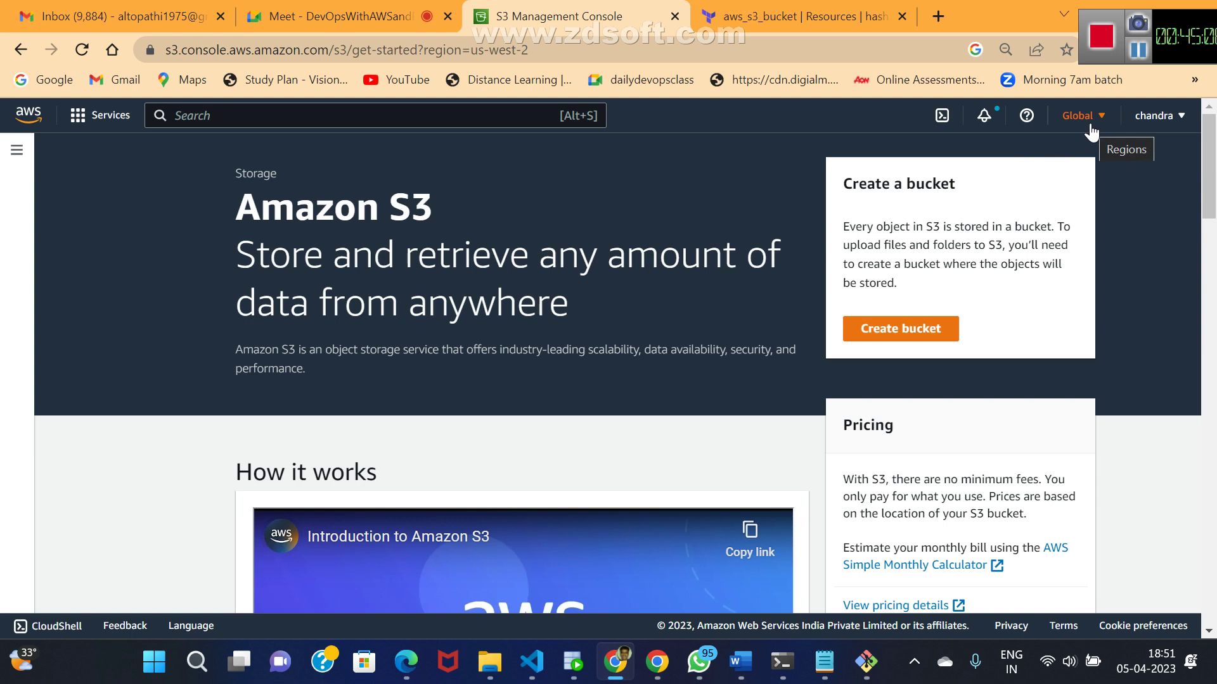
key(alt+Tab)
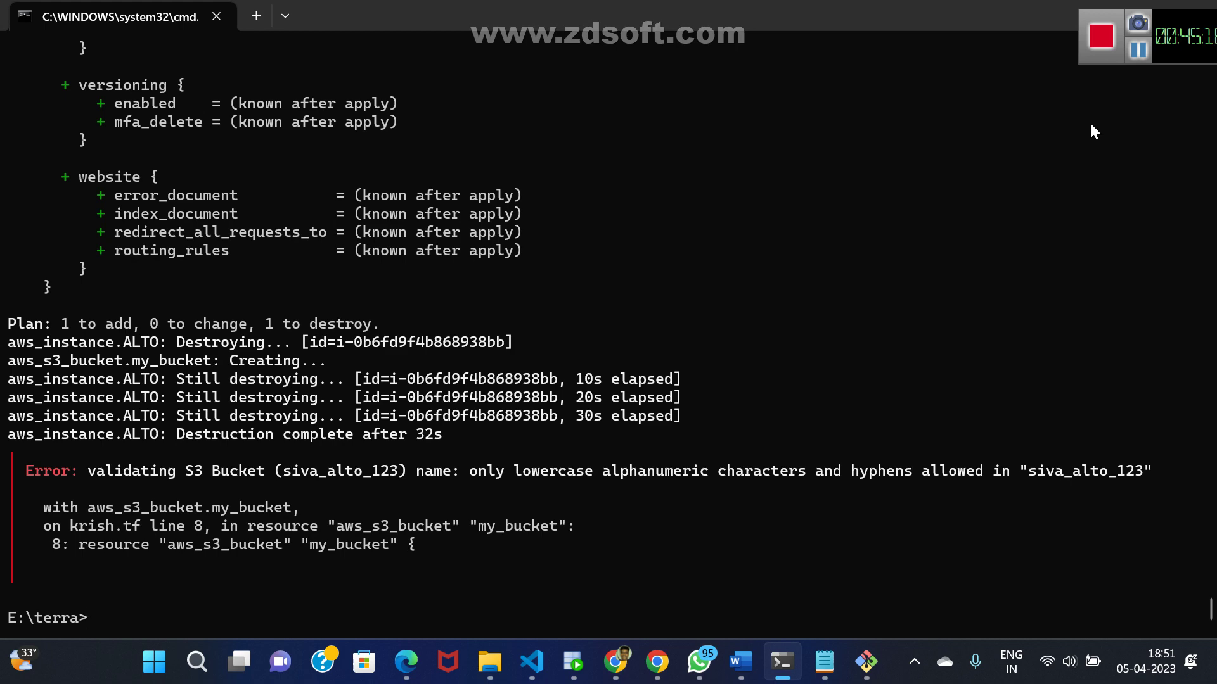
- Bring up the krish Notepad file from the taskbar
key(alt+Tab)
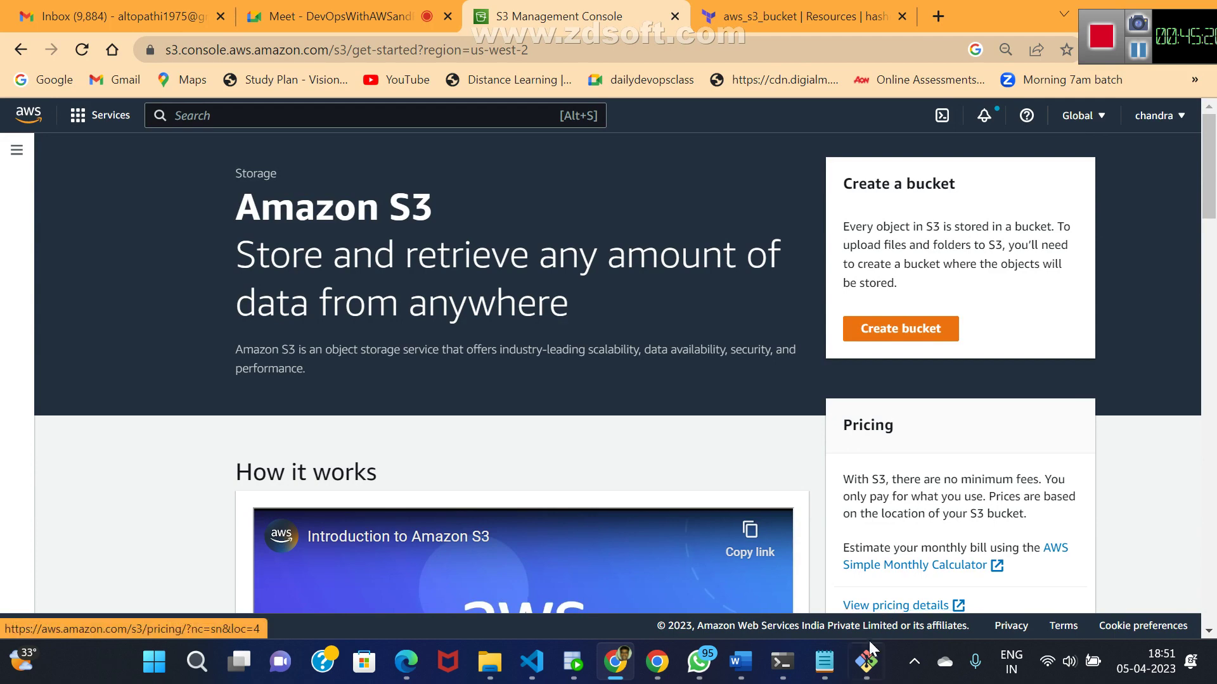
mouse_move(867, 665)
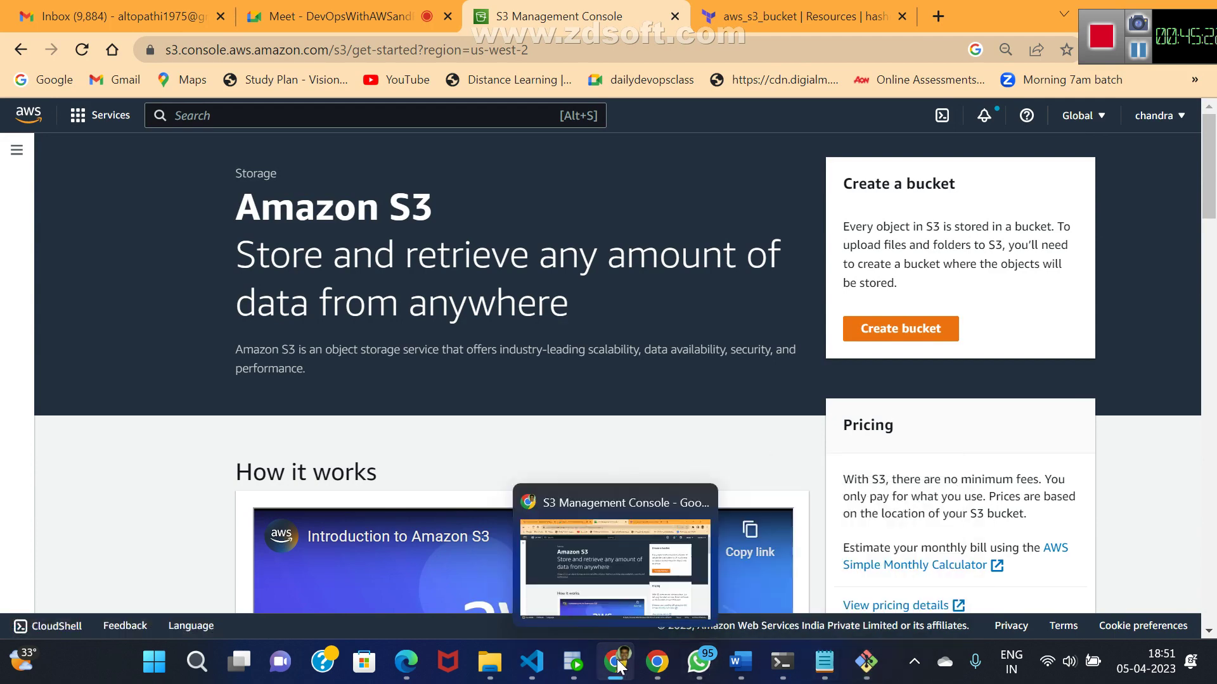
mouse_move(821, 672)
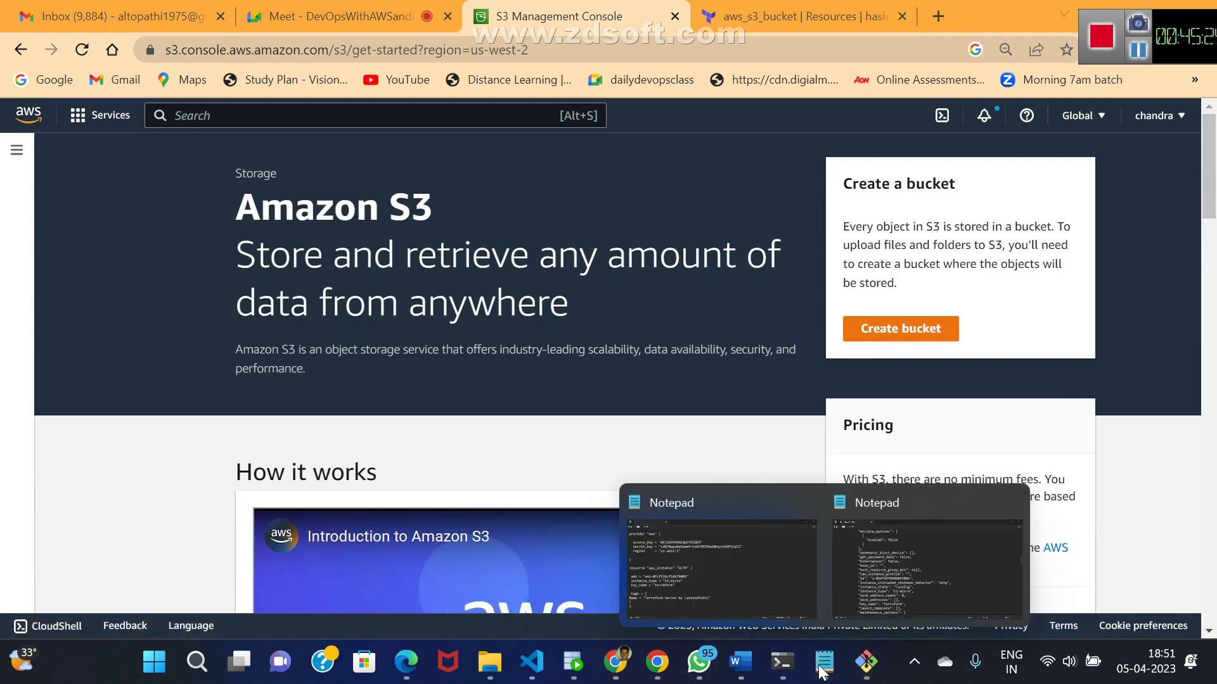
click(774, 618)
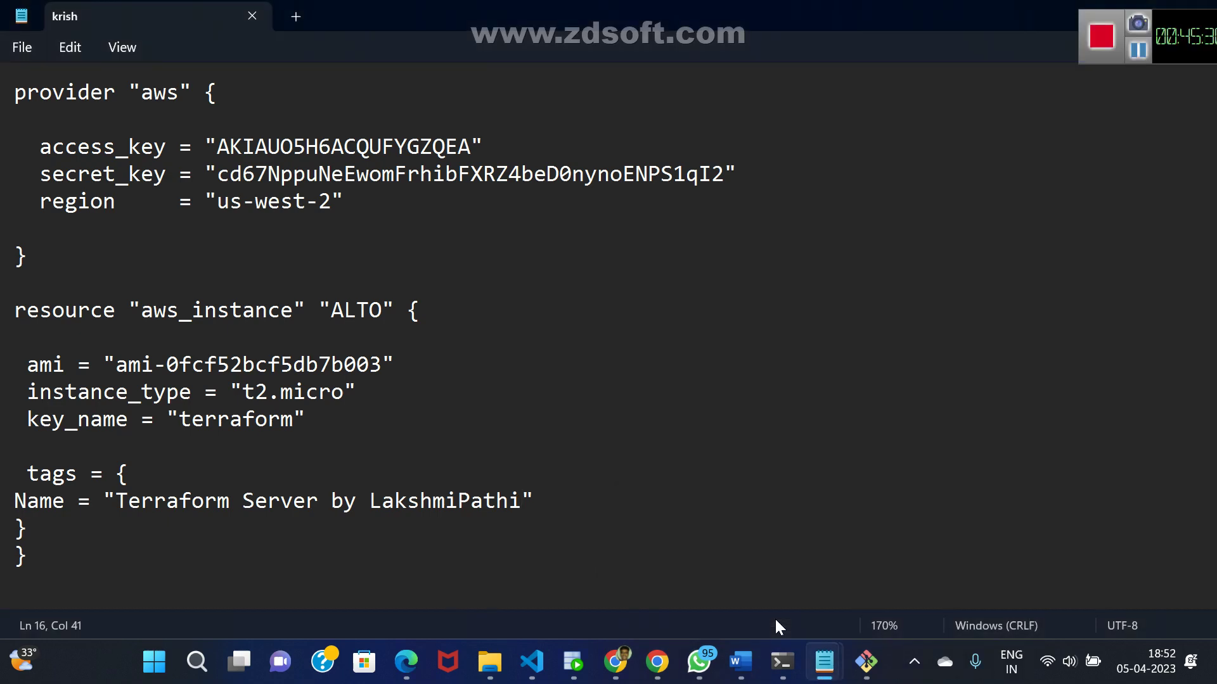
- Bring the demo project's urls.py VS Code window to the front
mouse_move(827, 679)
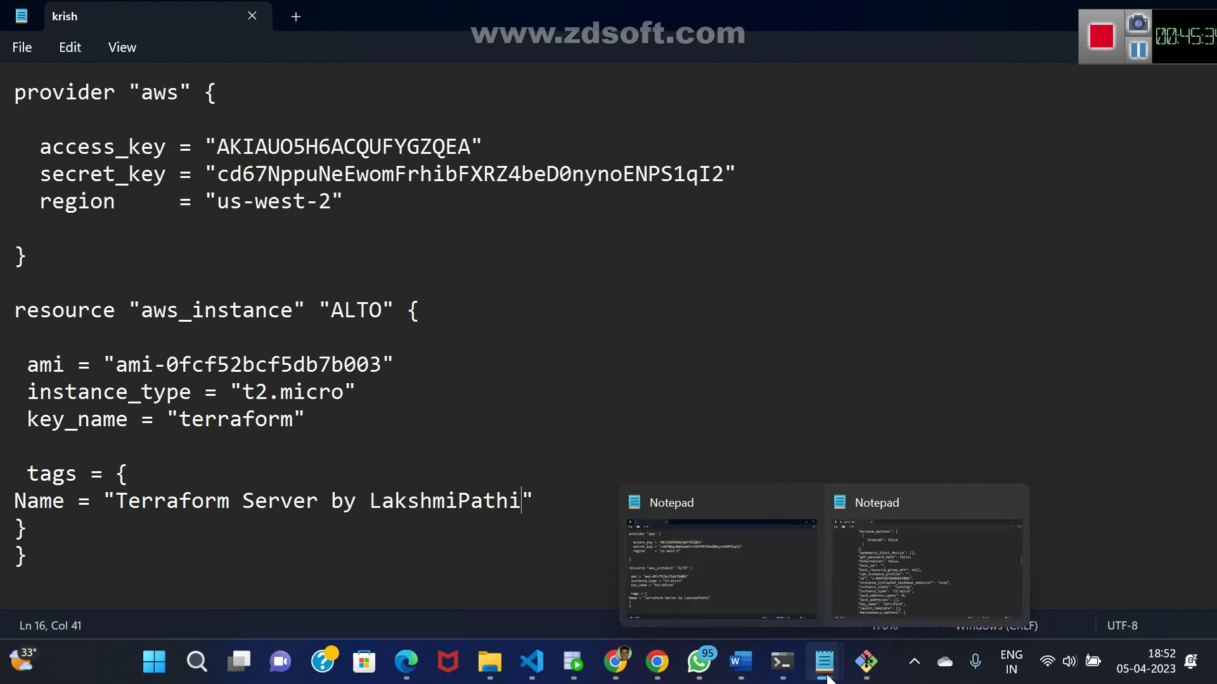
mouse_move(748, 668)
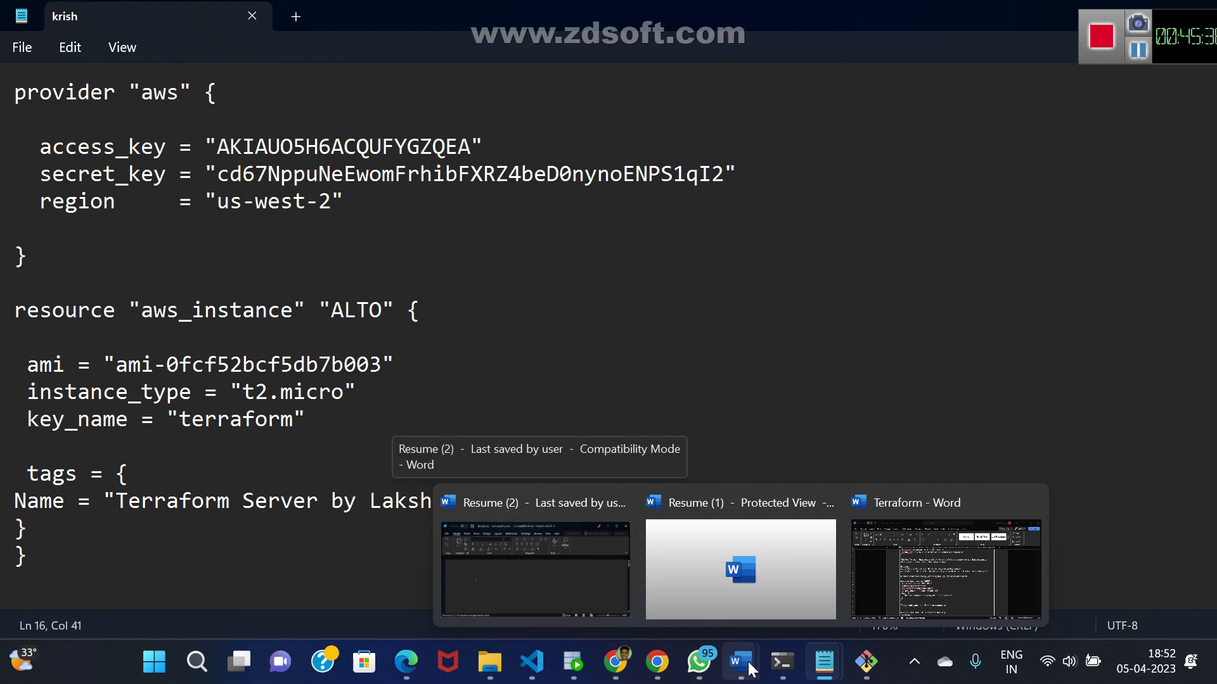
mouse_move(532, 662)
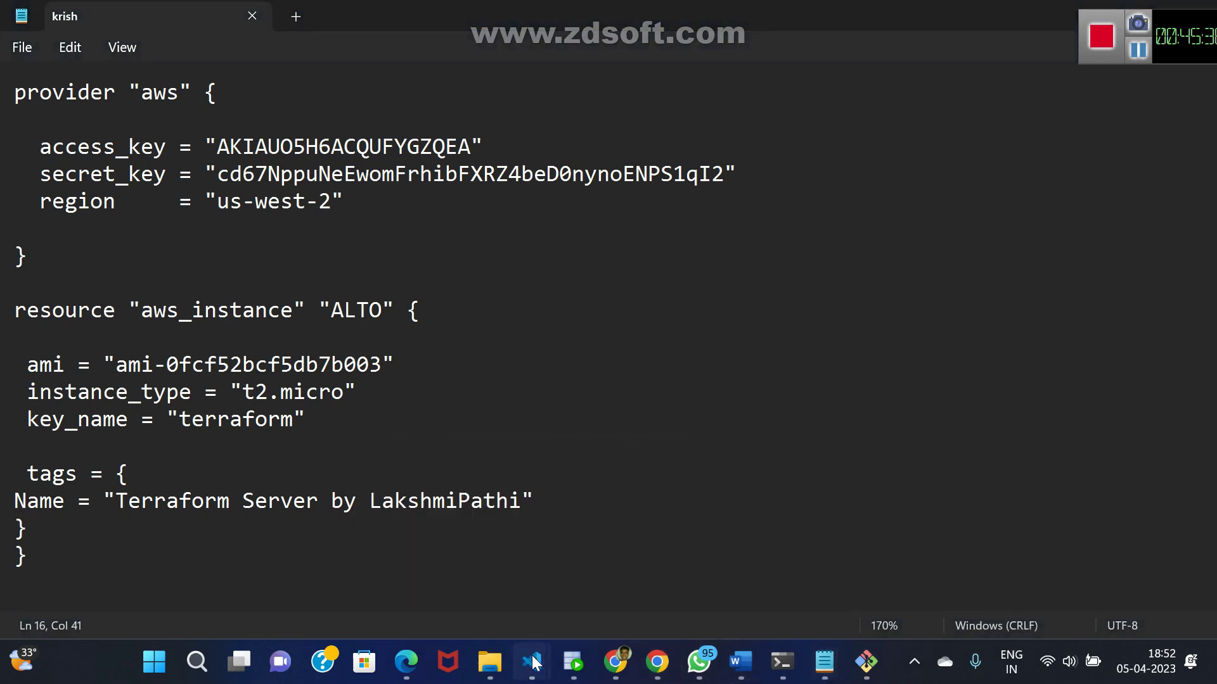
click(521, 607)
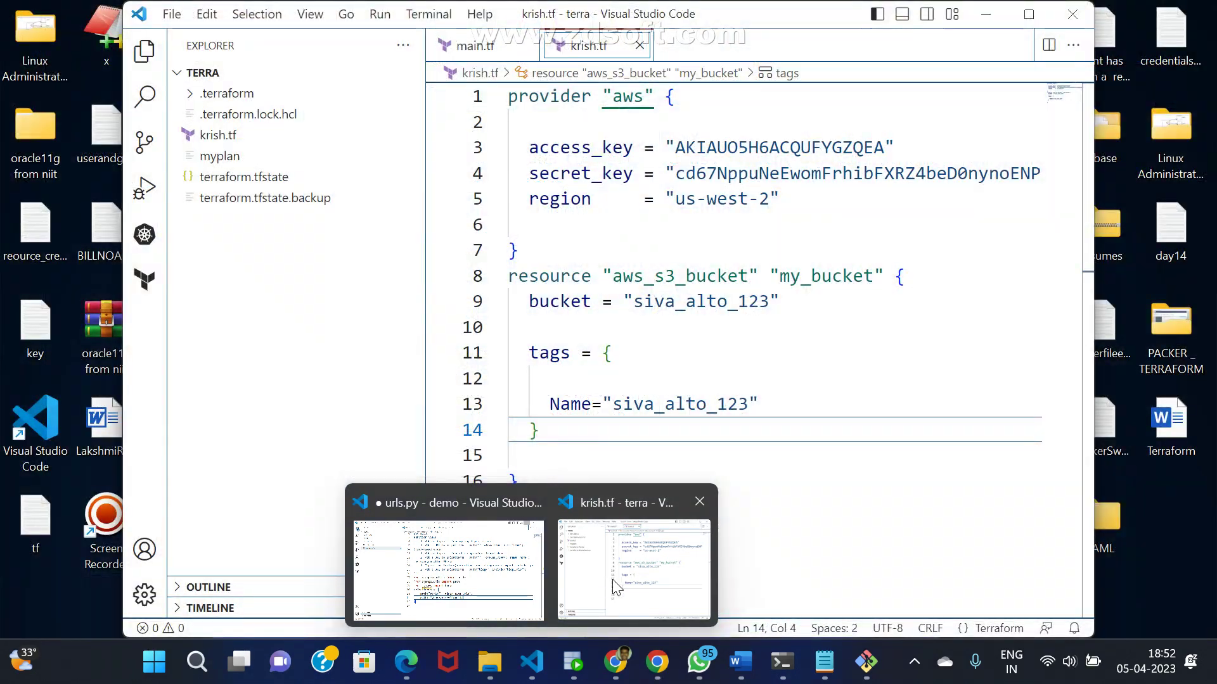
- Remove the underscores from the bucket name 'siva_alto_123' in krish.tf
click(612, 579)
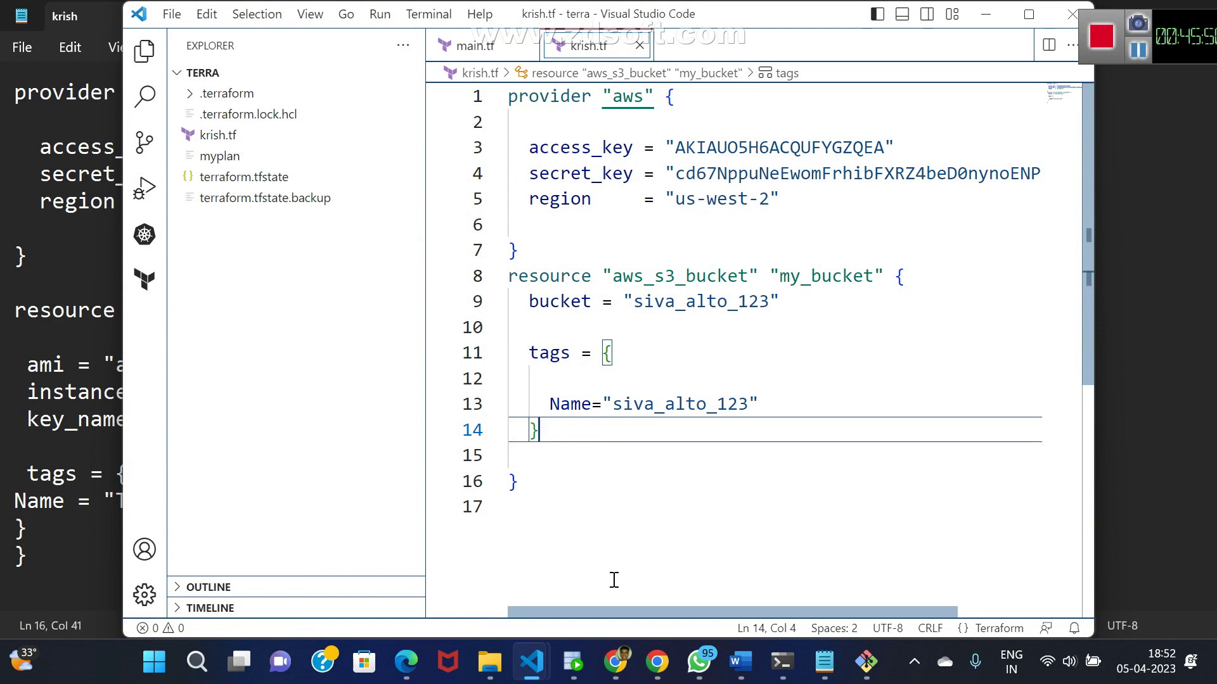
key(Up)
key(Up)
key(Up)
key(Up)
key(Up)
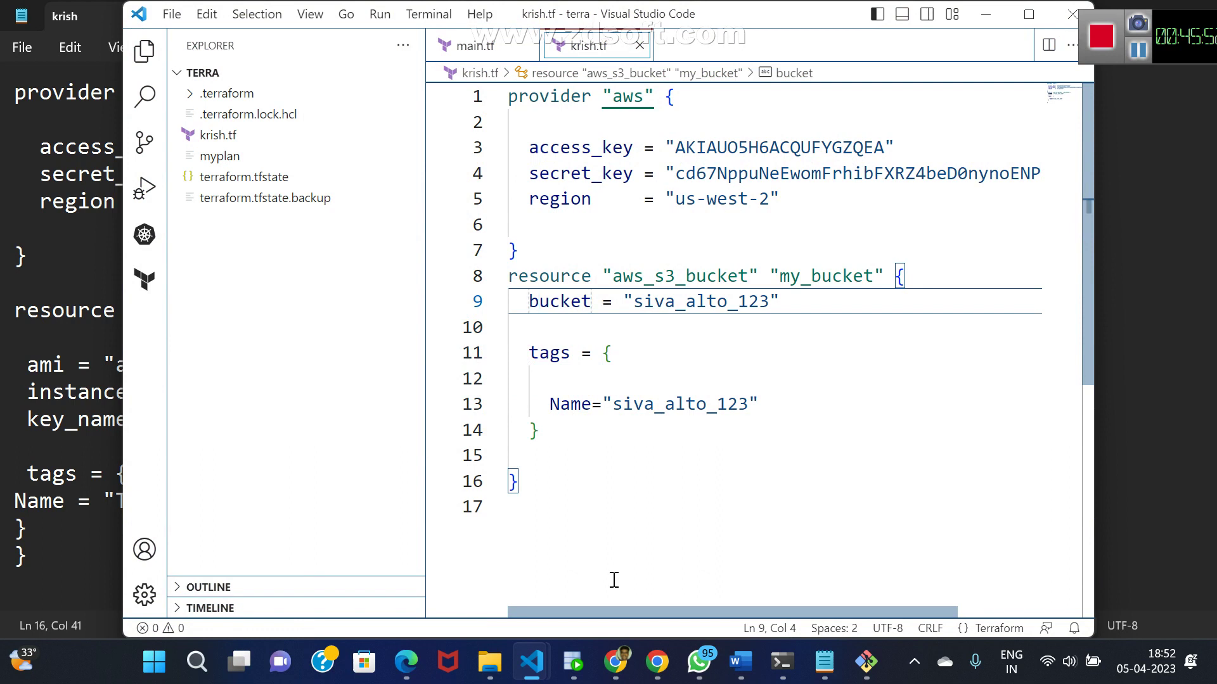
key(Right)
key(Right)
key(Right)
key(Right)
key(Right)
key(Right)
key(Right)
key(Right)
key(Right)
key(Right)
key(Right)
key(Right)
key(Right)
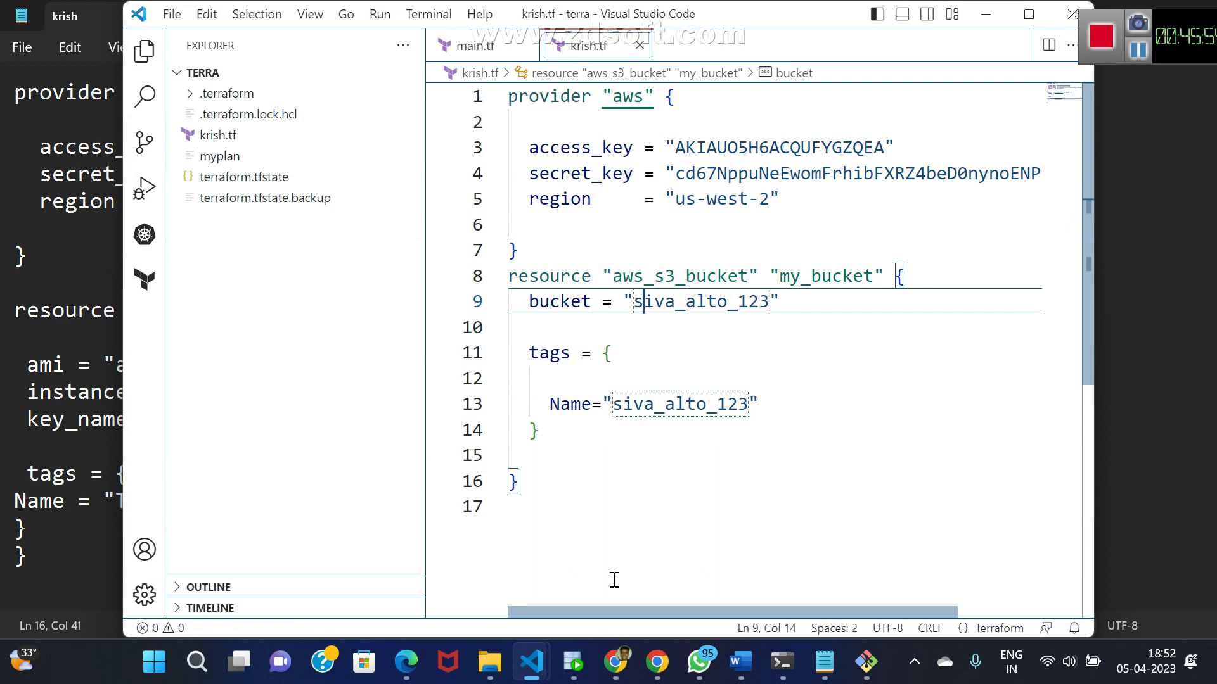
key(Delete)
key(Right)
key(Right)
key(Right)
key(Right)
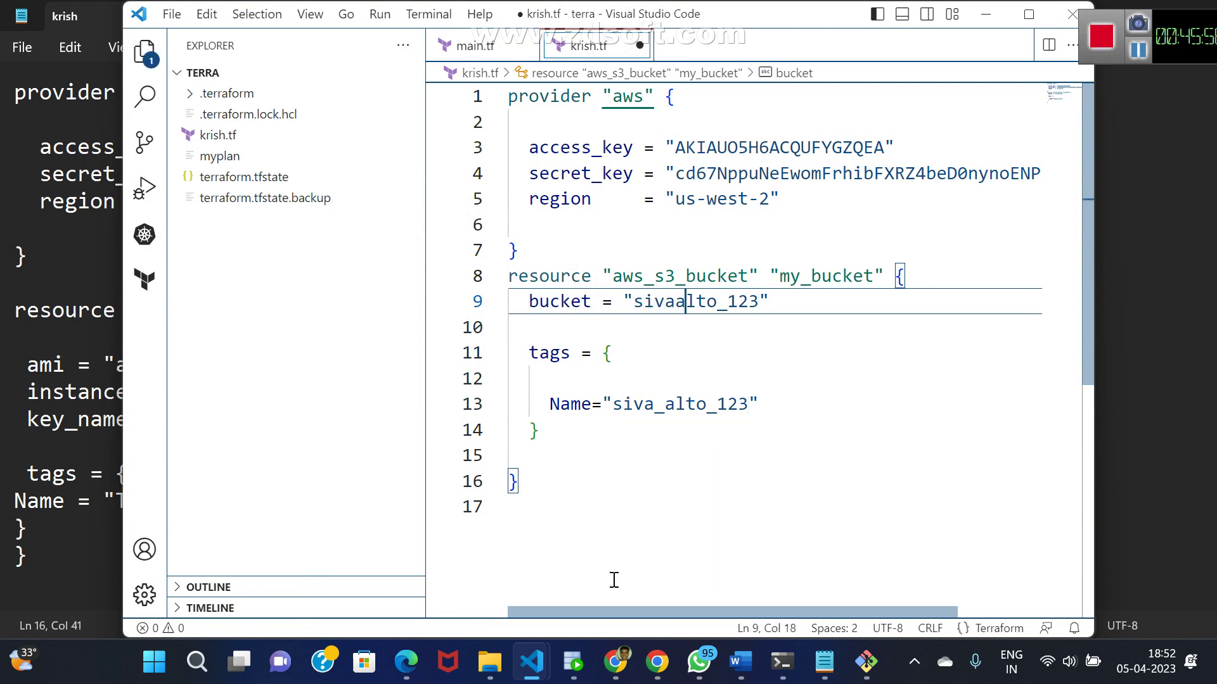
key(Delete)
key(Right)
key(Right)
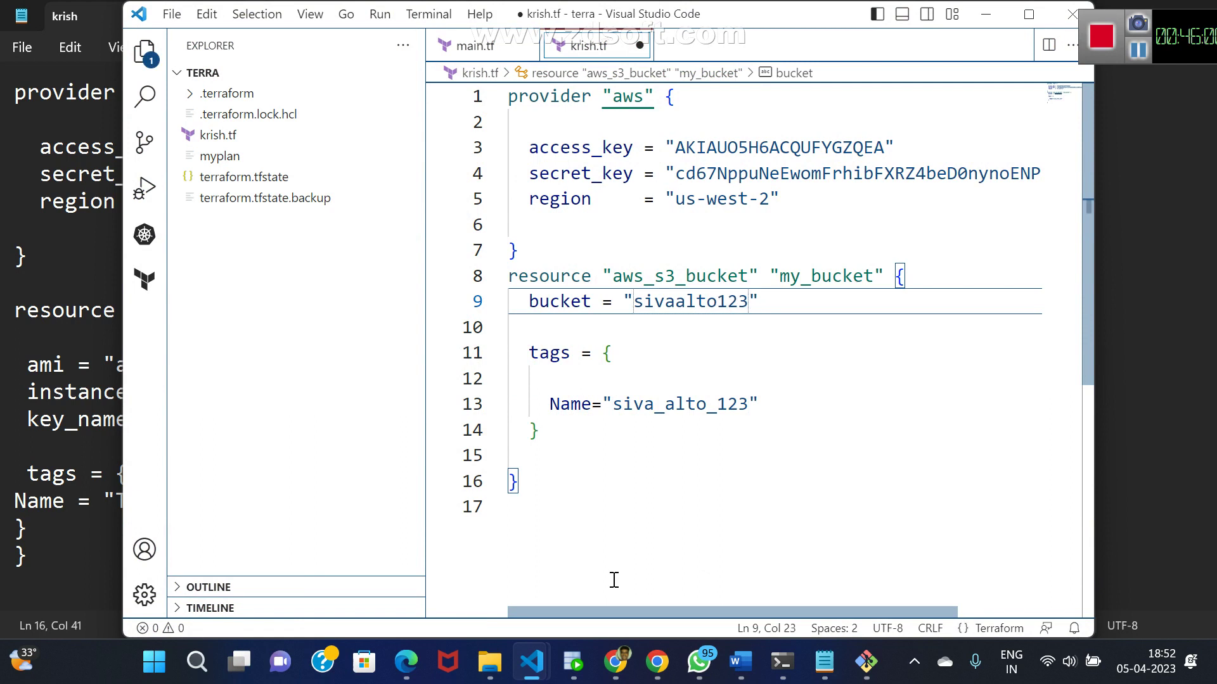
- Change the Name tag value to sivaalto123456789, without underscores
key(Left)
key(Down)
key(Down)
key(Down)
key(Down)
key(Right)
key(Right)
key(Right)
key(Right)
key(Right)
key(Right)
key(Right)
key(Right)
key(Right)
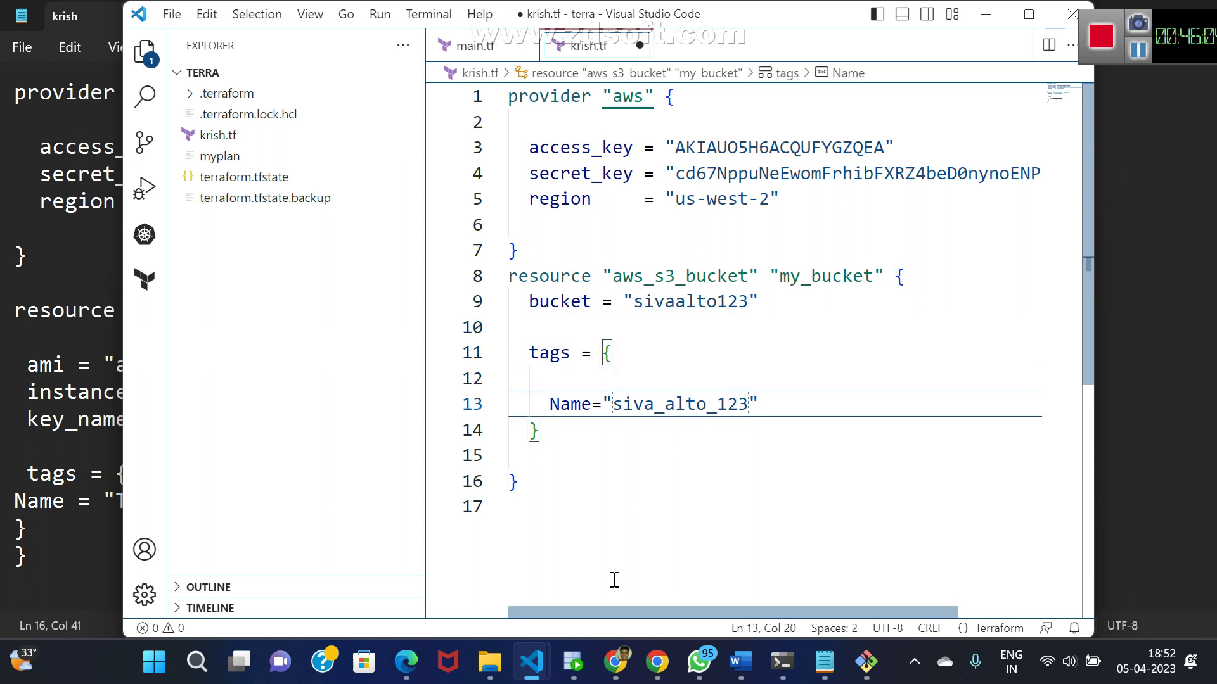
key(Delete)
key(Left)
key(Left)
key(Left)
key(Left)
key(Left)
key(Delete)
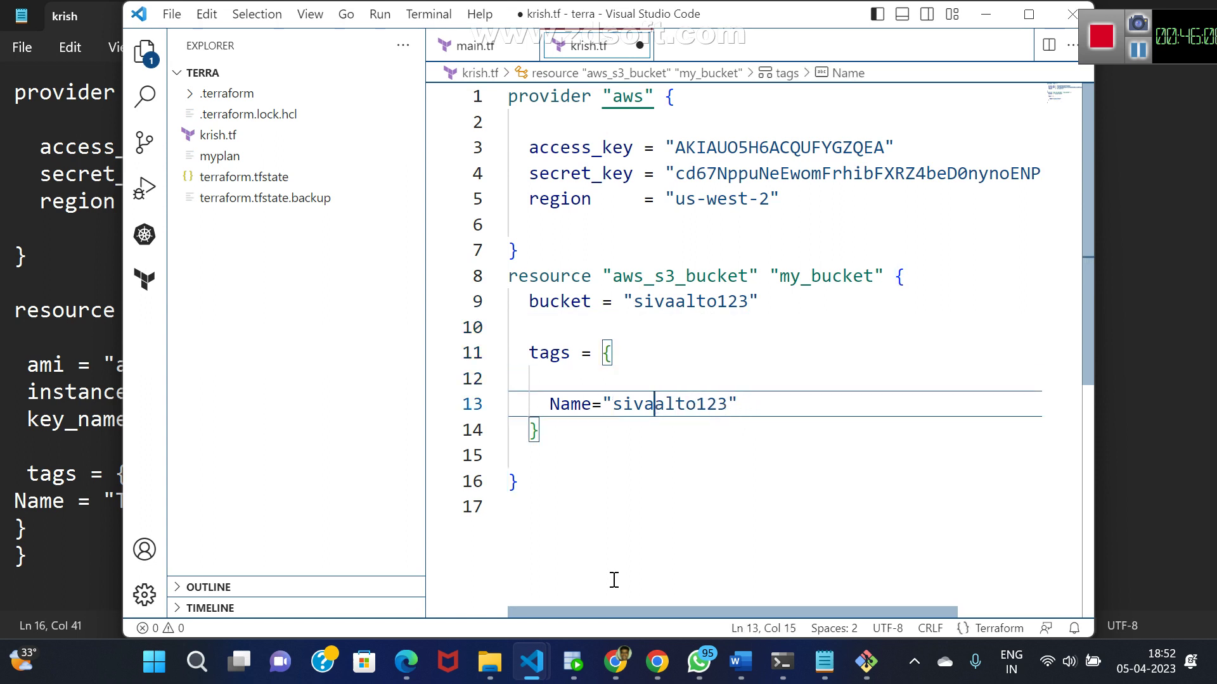
key(Right)
key(Right)
key(Right)
key(Right)
key(Right)
key(Right)
key(Right)
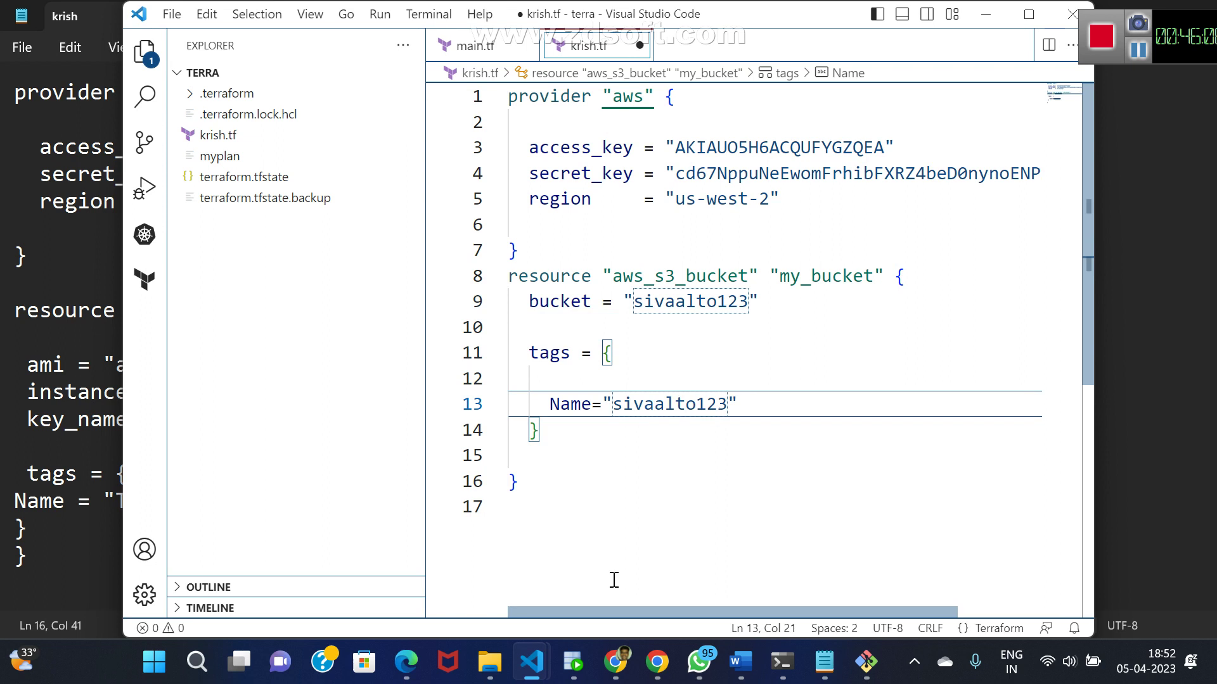
text(4567)
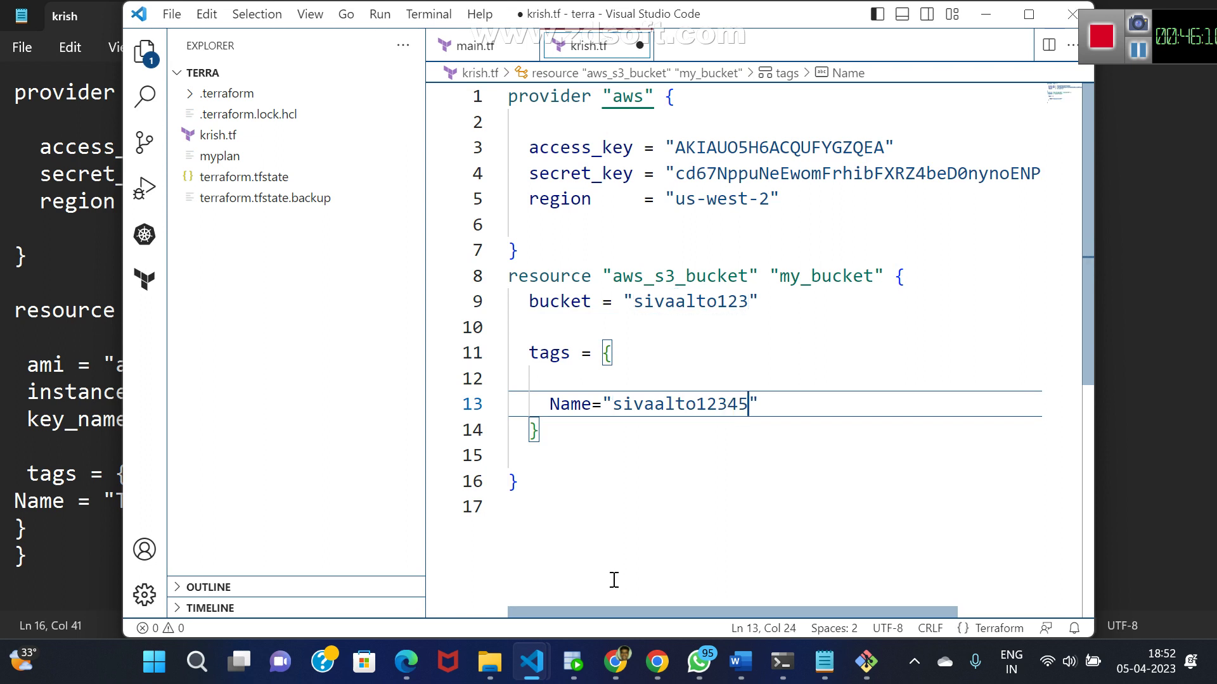
text(89)
- Append 456789 to the bucket name, making it sivaalto123456789, and save krish.tf
key(Up)
key(Up)
key(Up)
key(Up)
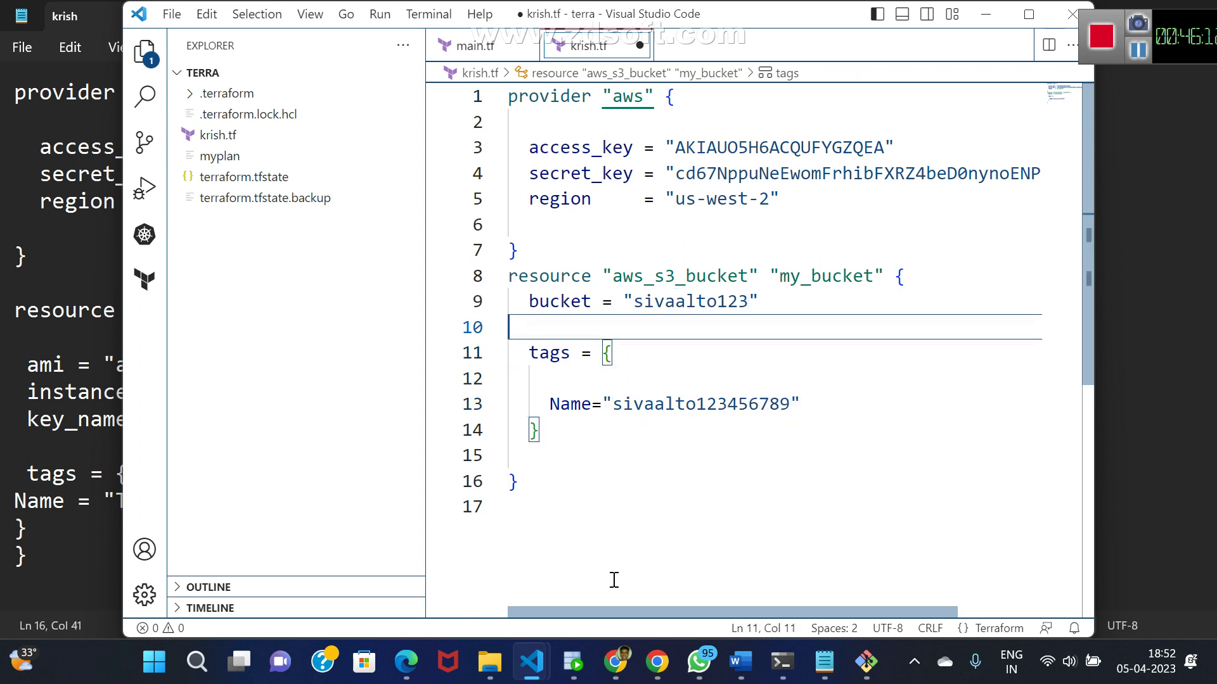
key(Left)
text(1)
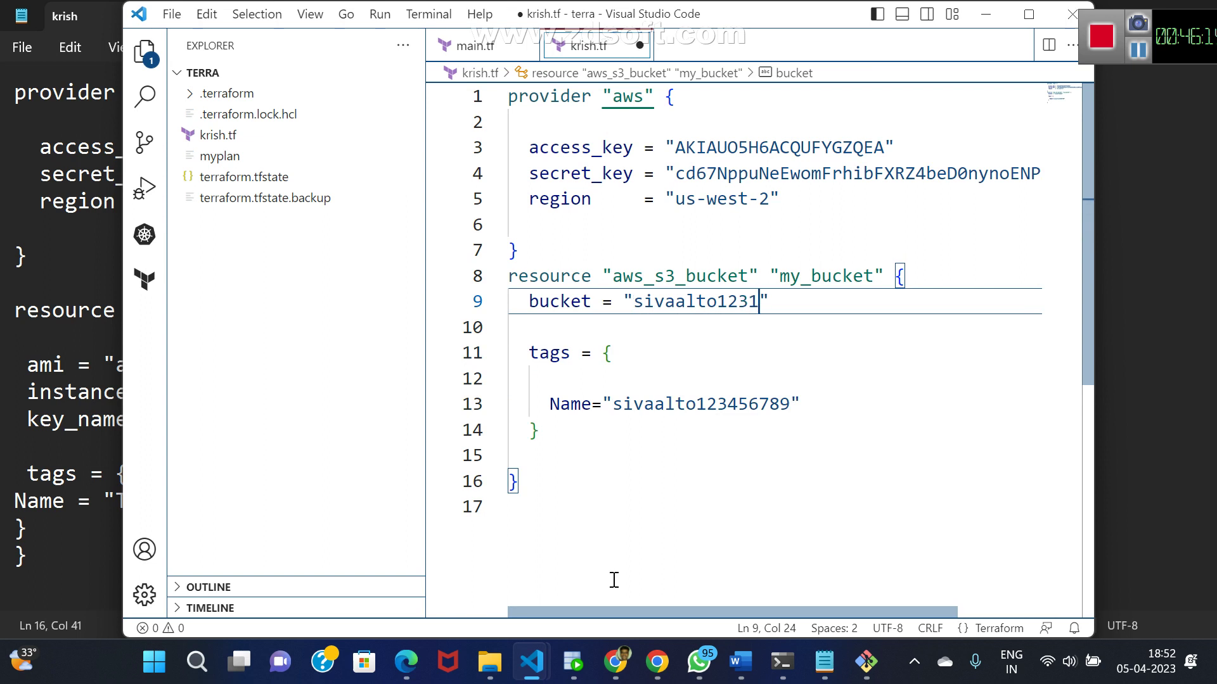
key(BackSpace)
text(456789)
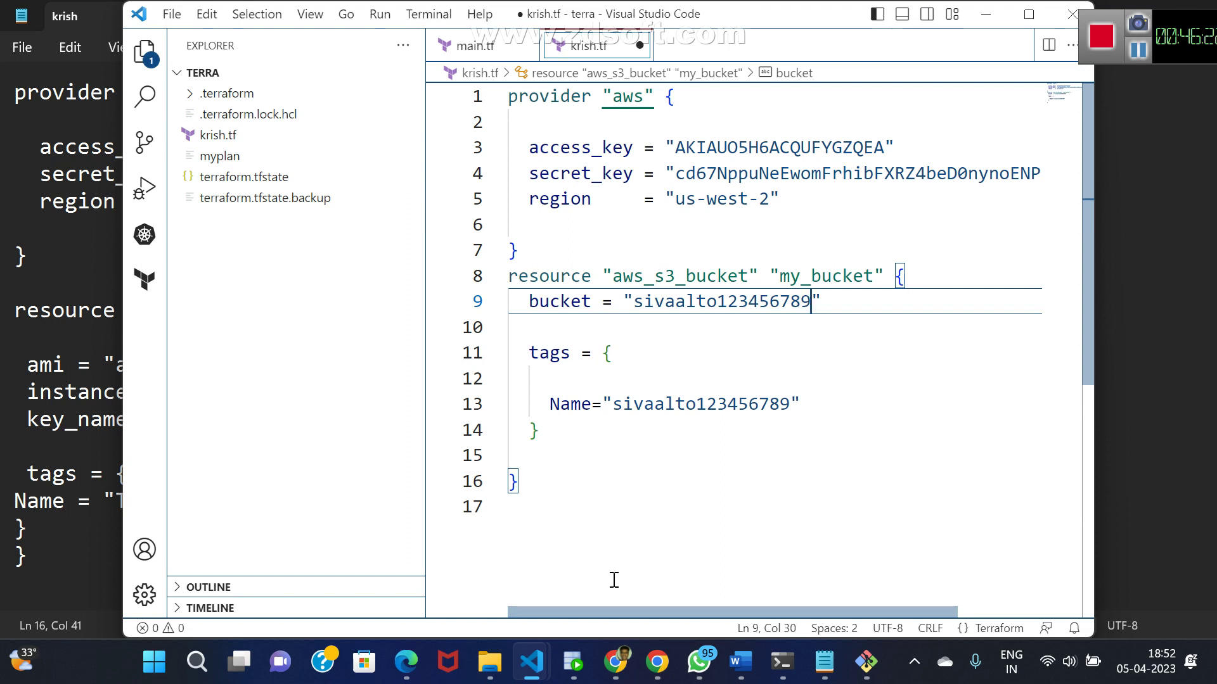
key(ctrl+s)
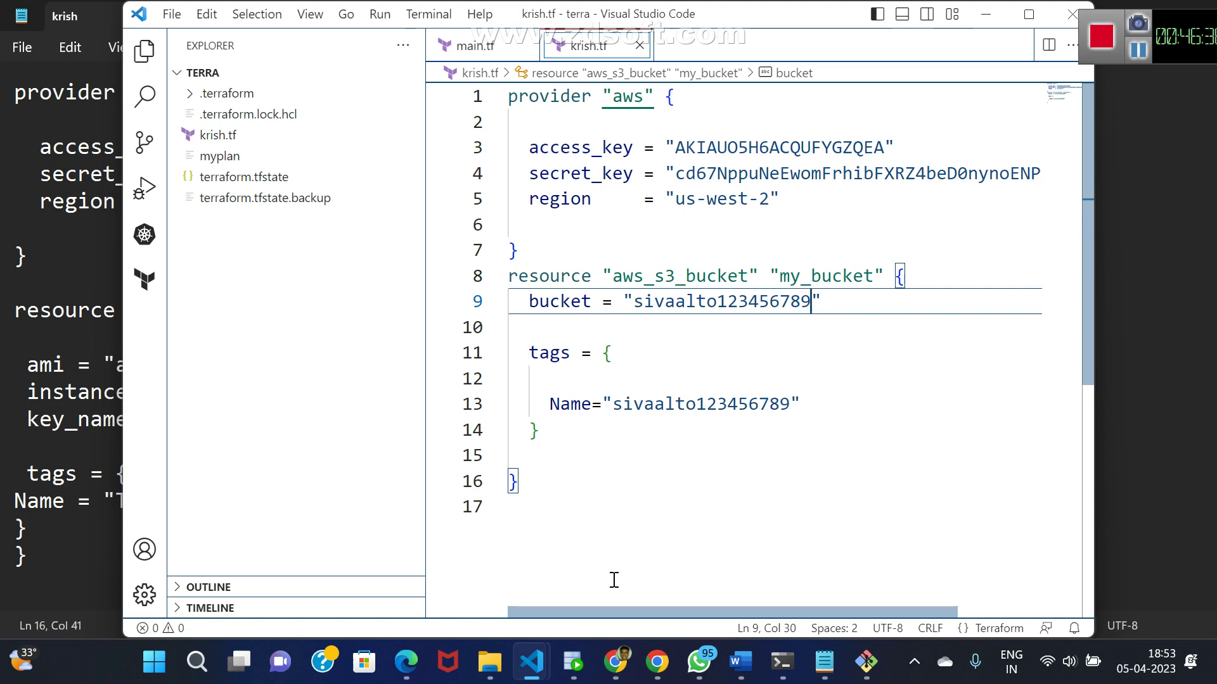
key(alt+Tab)
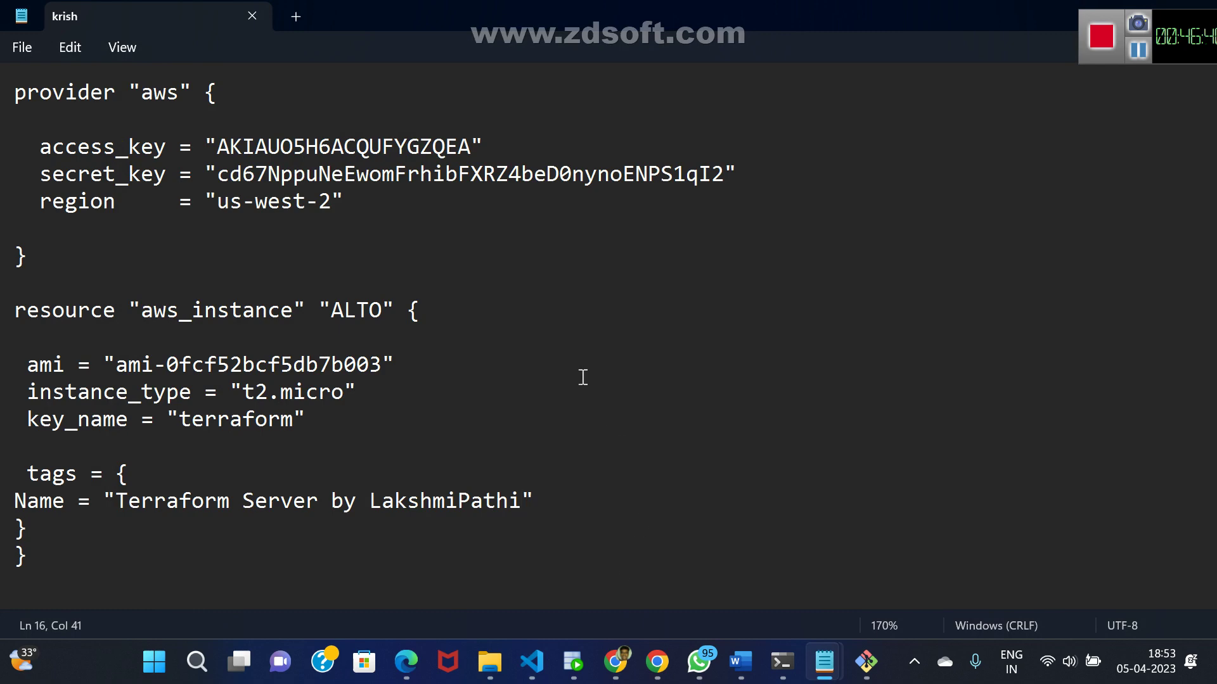
- Open krish.tf in Notepad from the prompt with 'notepad krish.tf'
key(alt+Tab)
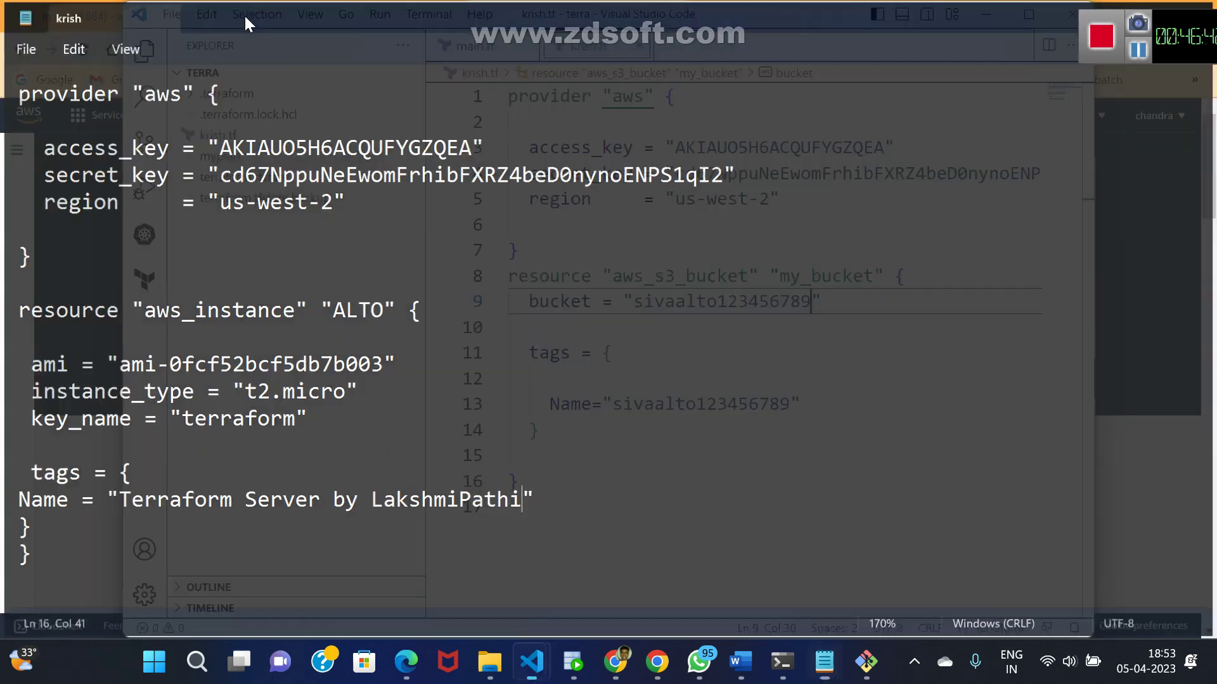
click(782, 663)
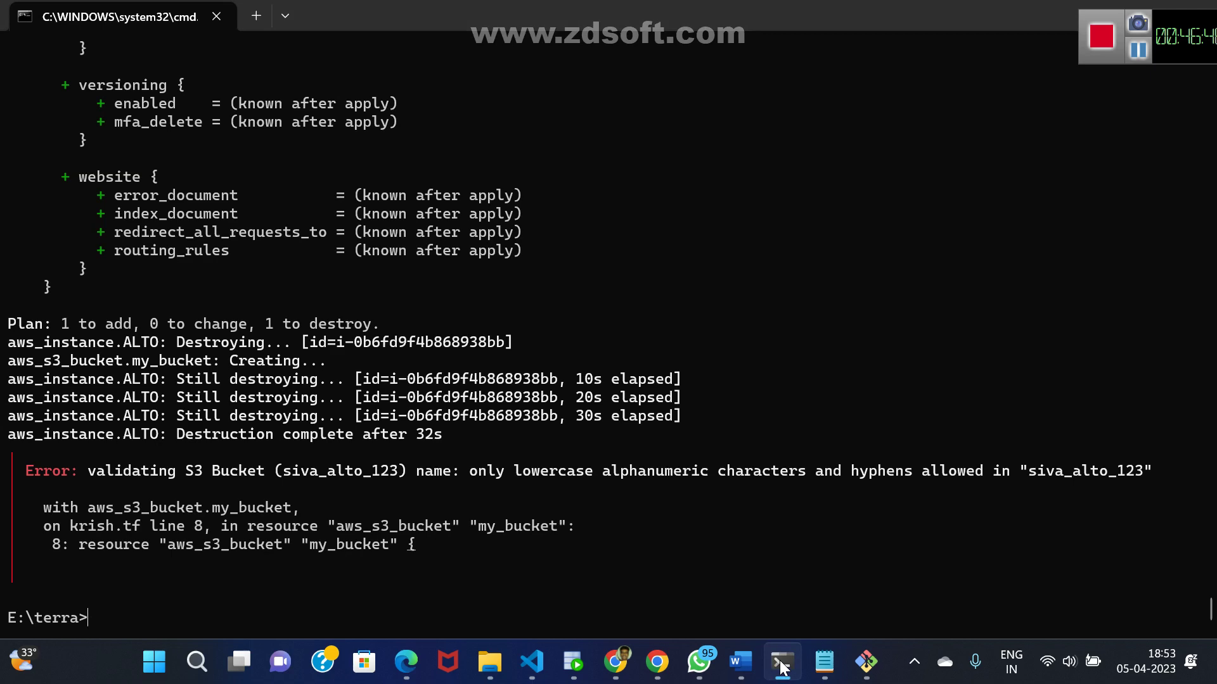
text(notepad krish.tf)
key(Return)
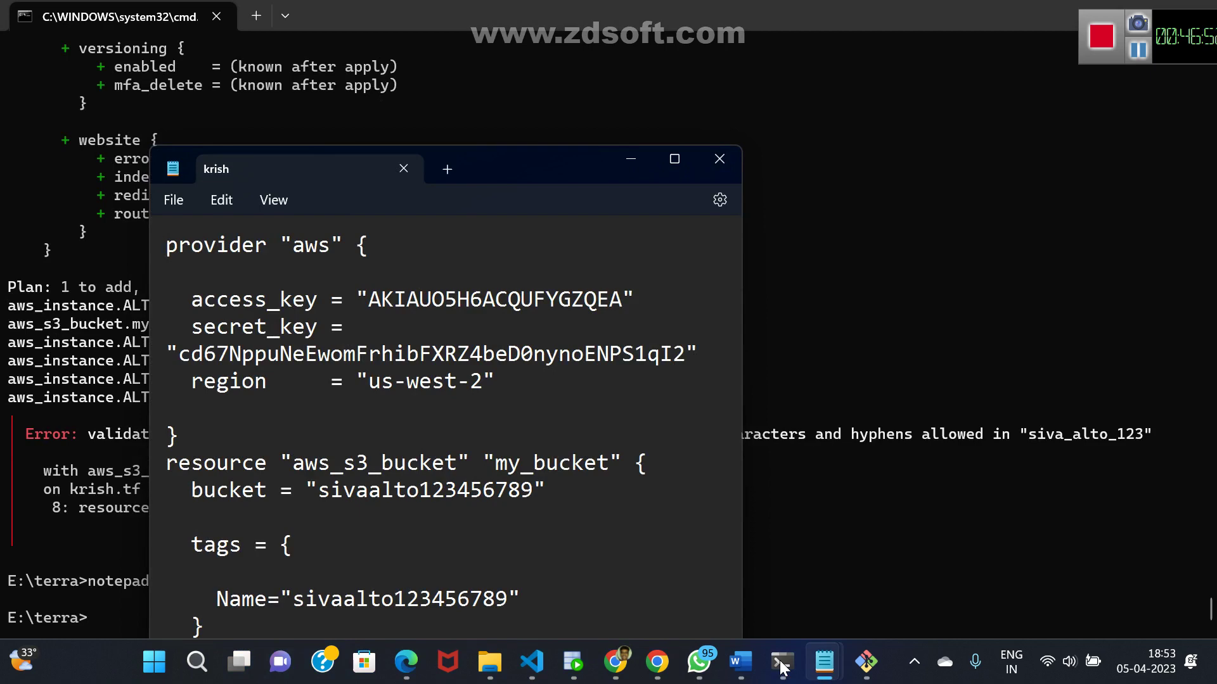
click(779, 660)
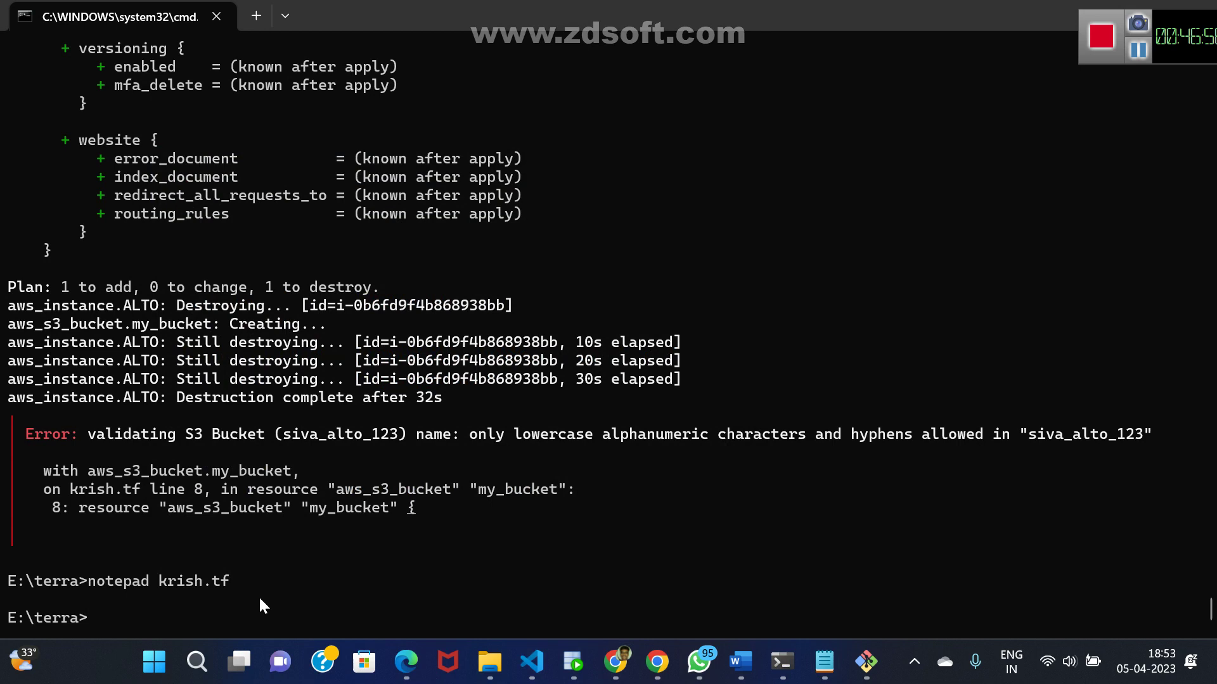
- Rerun terraform apply without auto-approve and confirm with yes to create the bucket
key(Up)
key(Up)
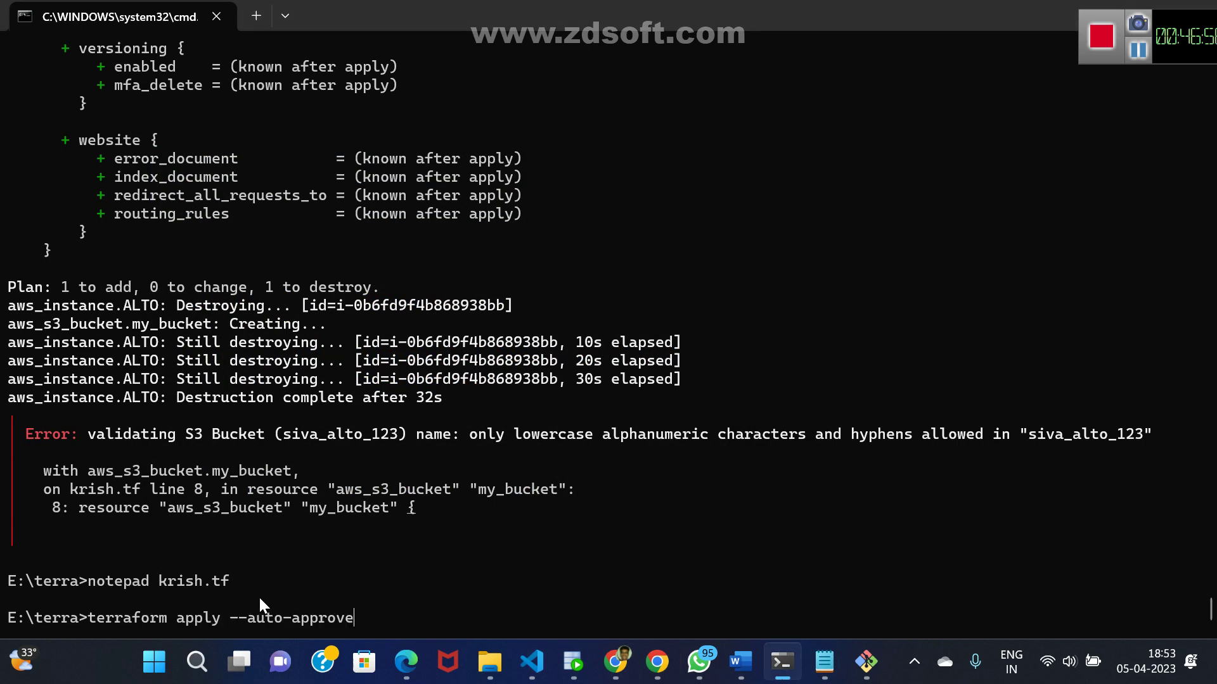
key(BackSpace)
key(BackSpace)
key(BackSpace)
key(BackSpace)
key(BackSpace)
key(BackSpace)
key(BackSpace)
key(BackSpace)
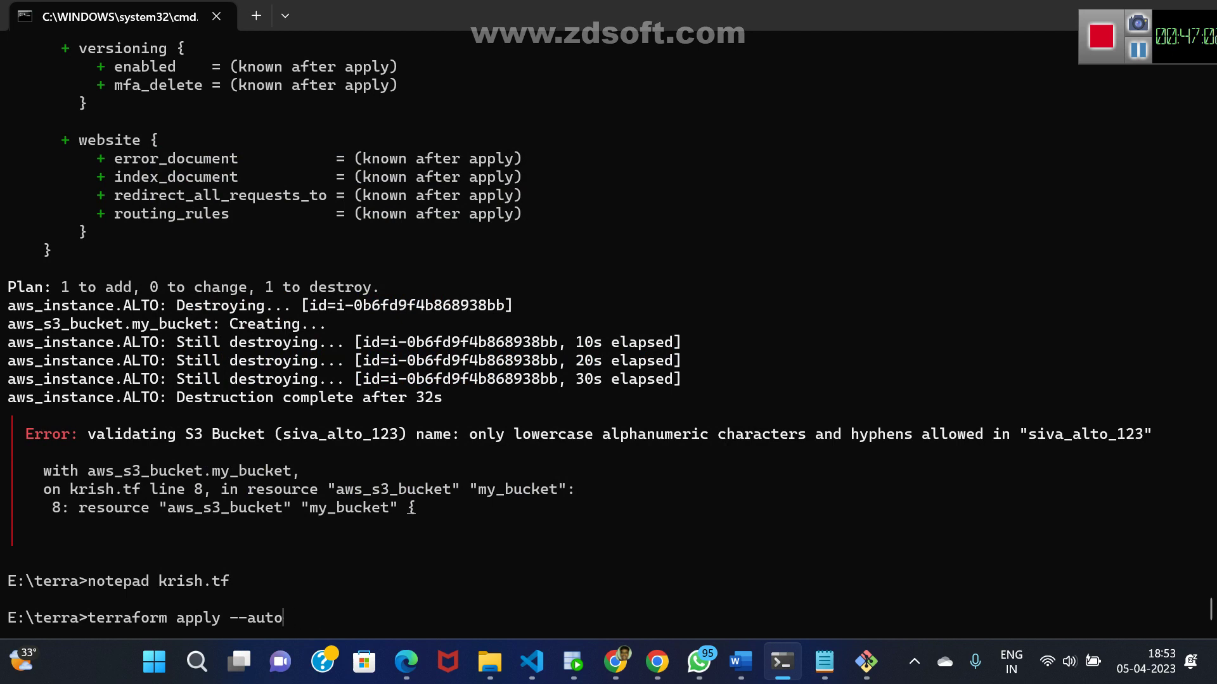
key(BackSpace)
key(BackSpace)
key(BackSpace)
key(BackSpace)
key(BackSpace)
key(BackSpace)
key(Return)
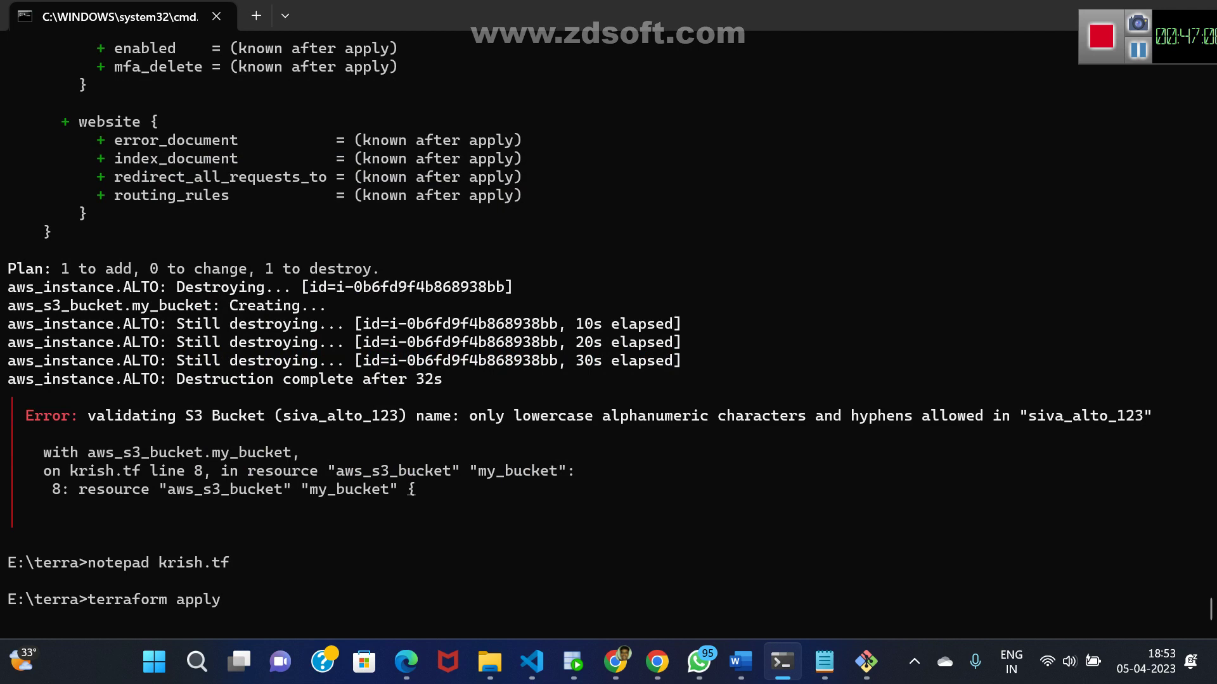
text(yes)
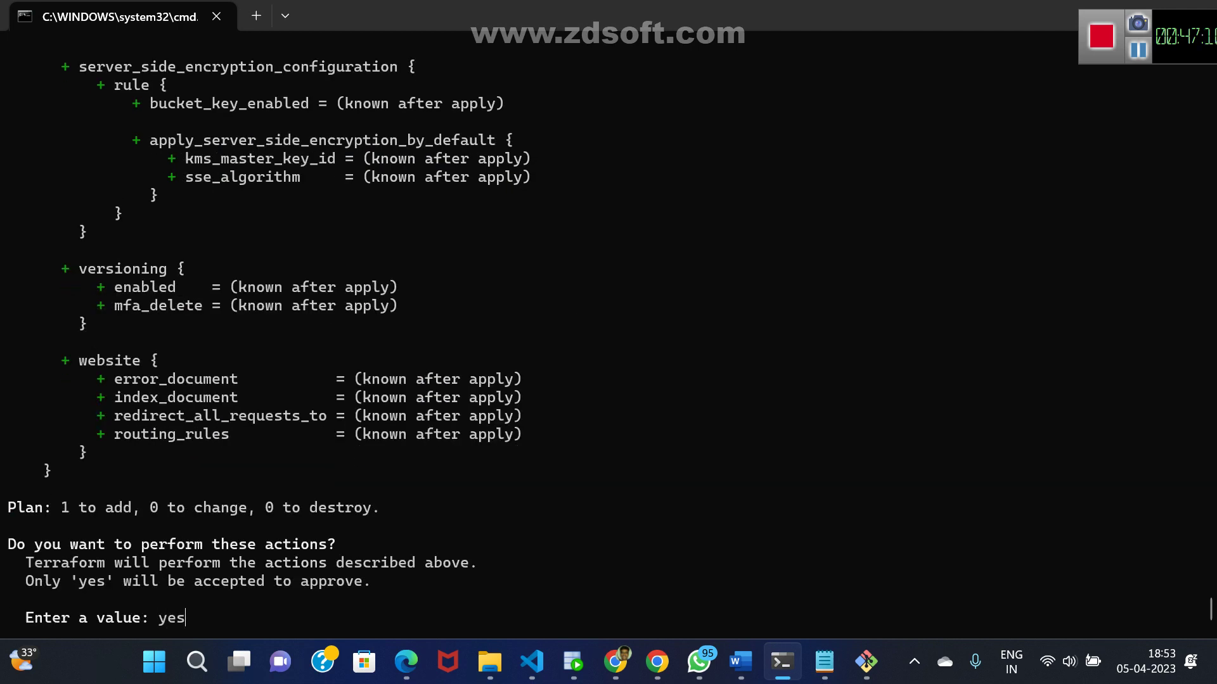
key(Return)
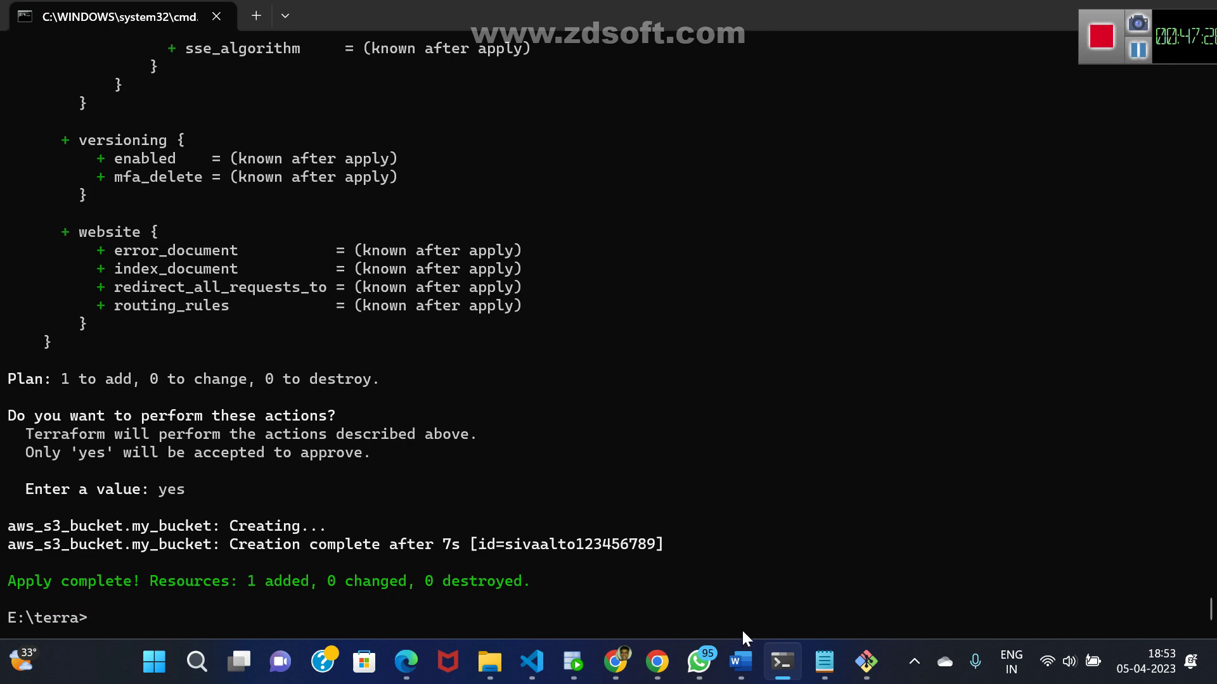
click(617, 664)
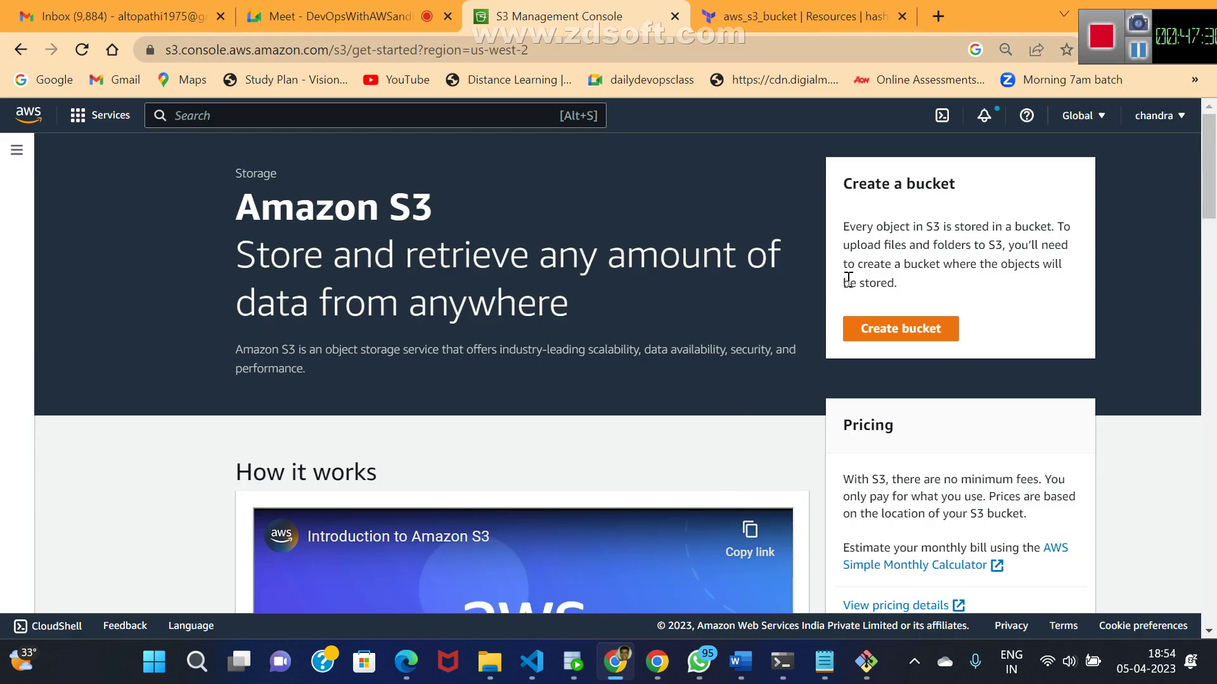
- Reload the S3 console and list buckets to find sivaalto123456789 in us-west-2
click(83, 47)
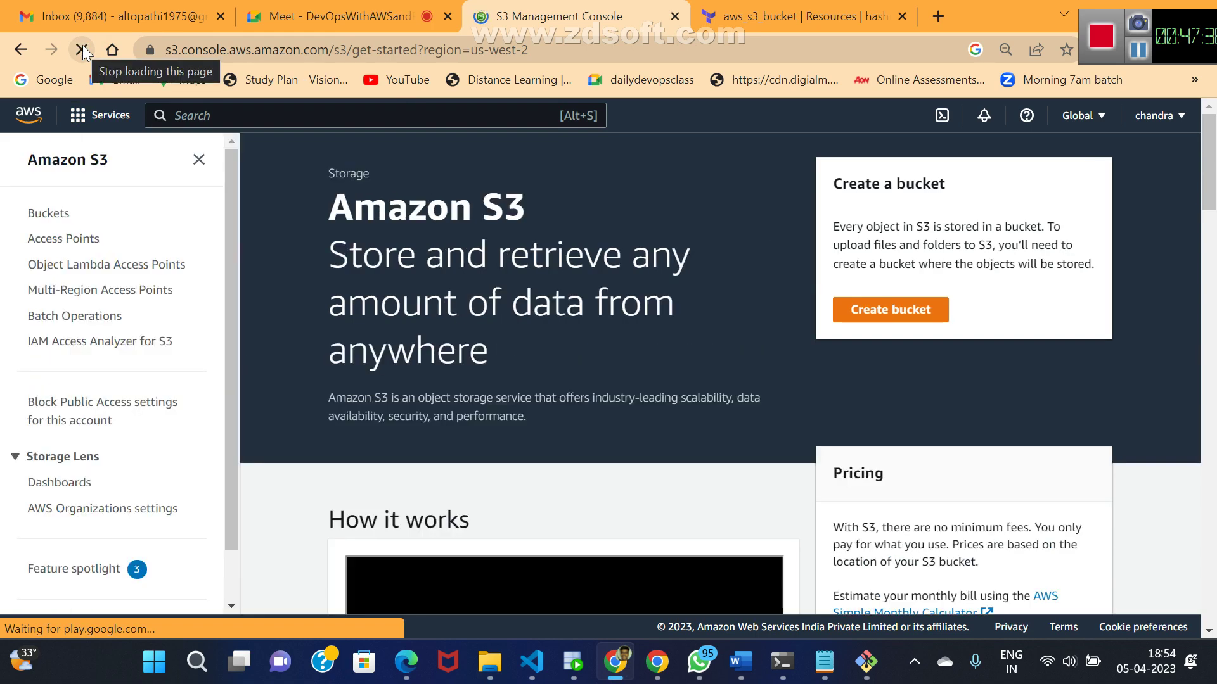
click(50, 213)
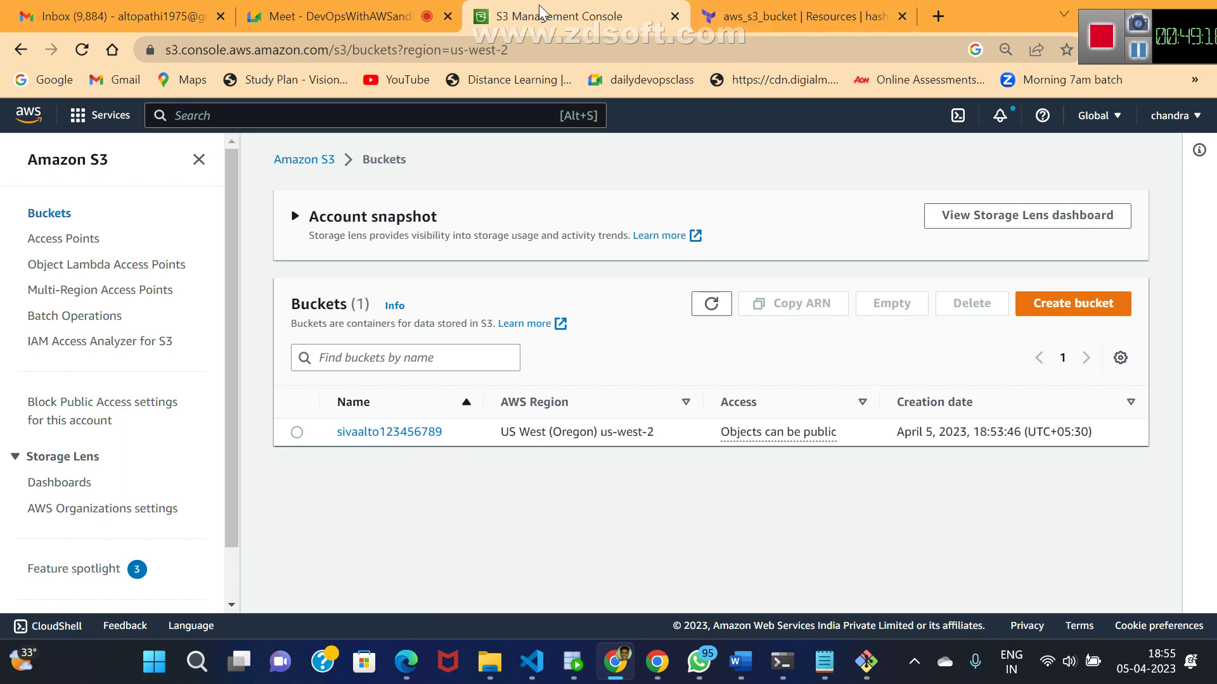
- Search Google for 'aws rds terraform' and open the aws_db_instance Terraform Registry page
click(777, 21)
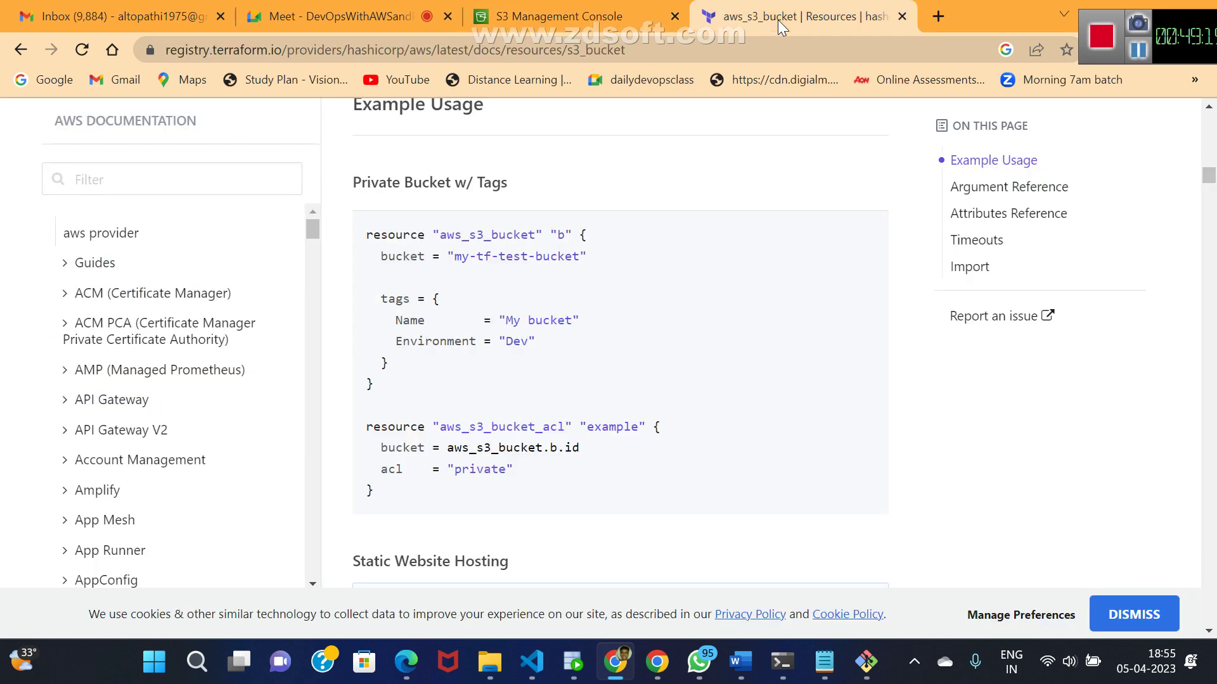
click(24, 45)
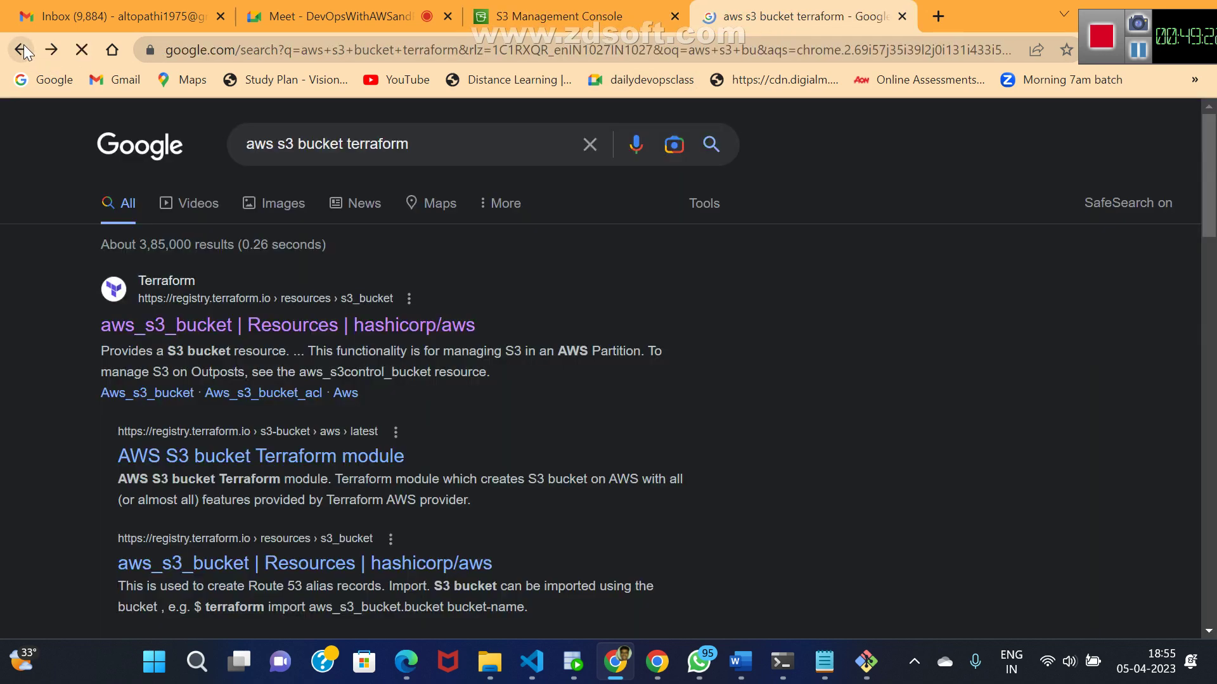
click(294, 145)
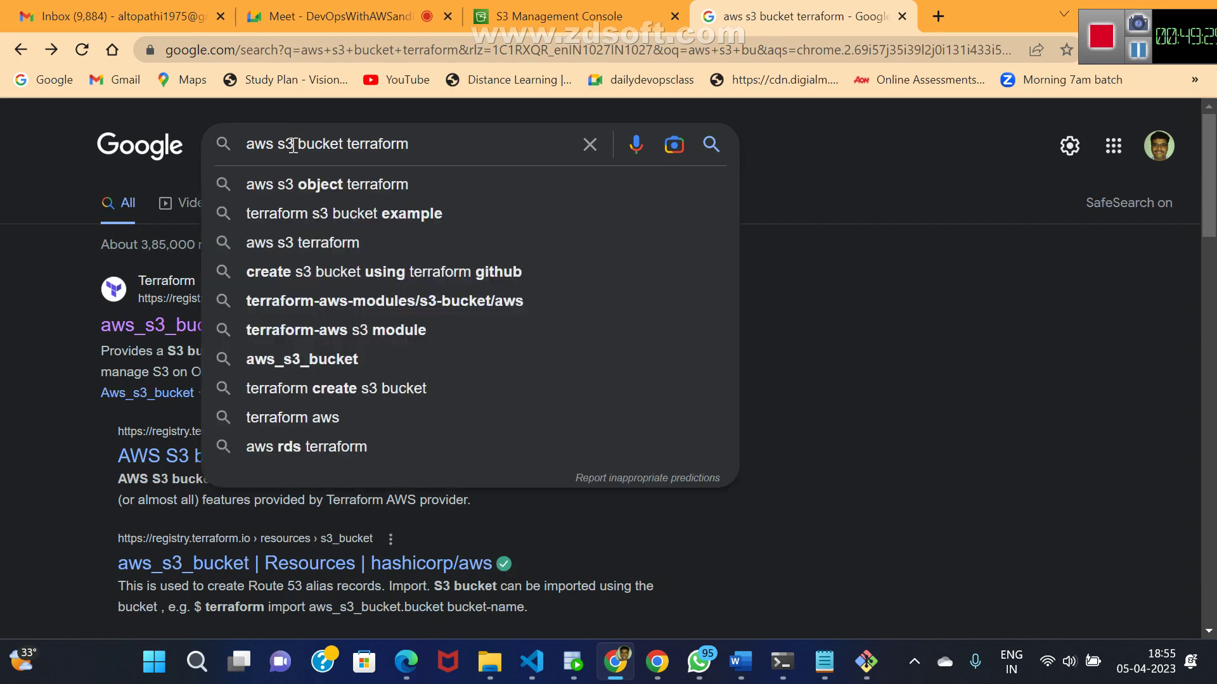
key(BackSpace)
key(BackSpace)
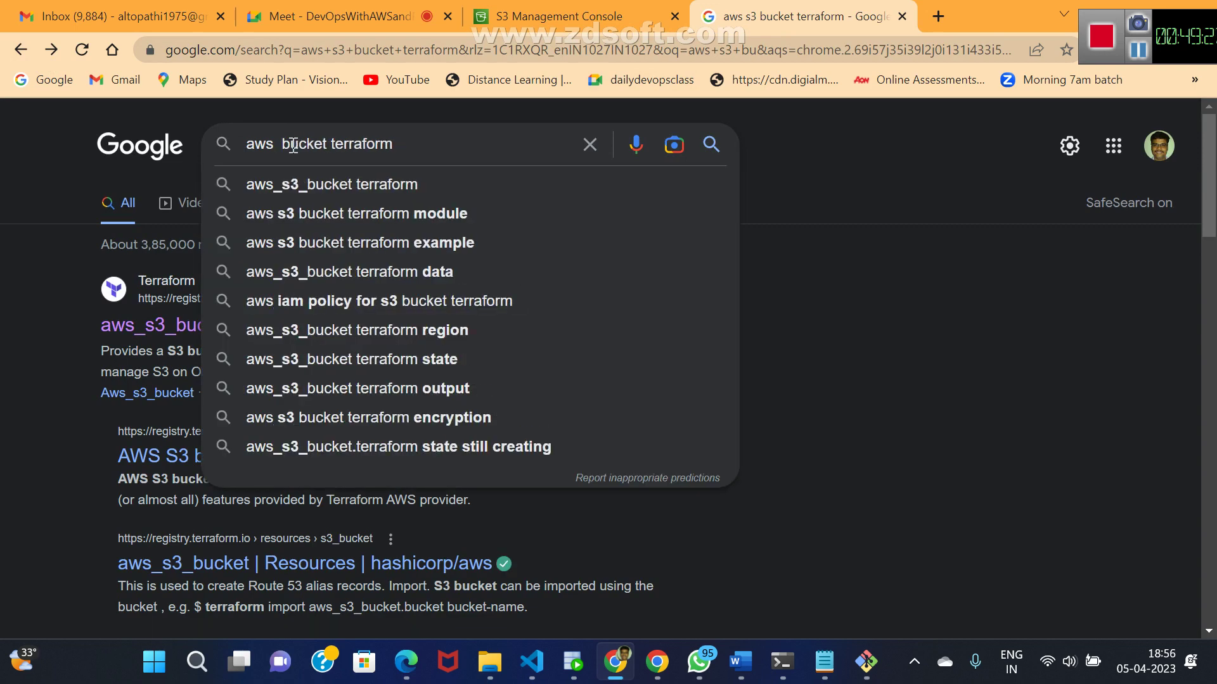
text(res)
key(Delete)
key(Delete)
key(Delete)
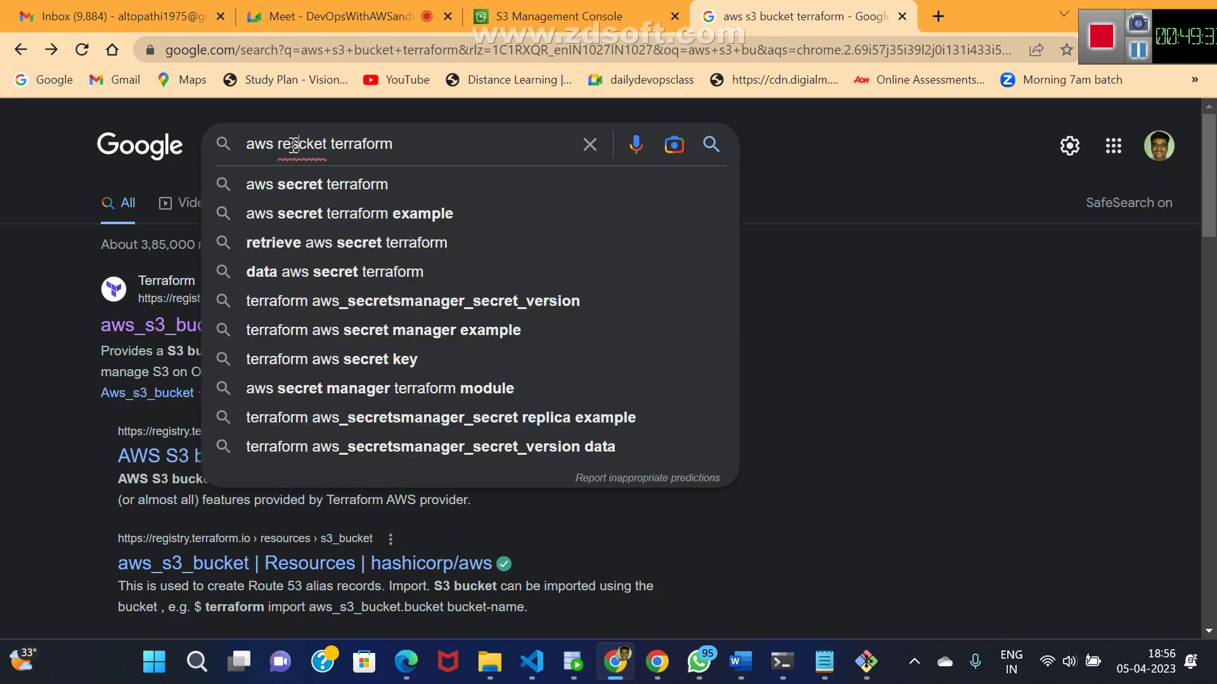
key(BackSpace)
key(BackSpace)
text(ds)
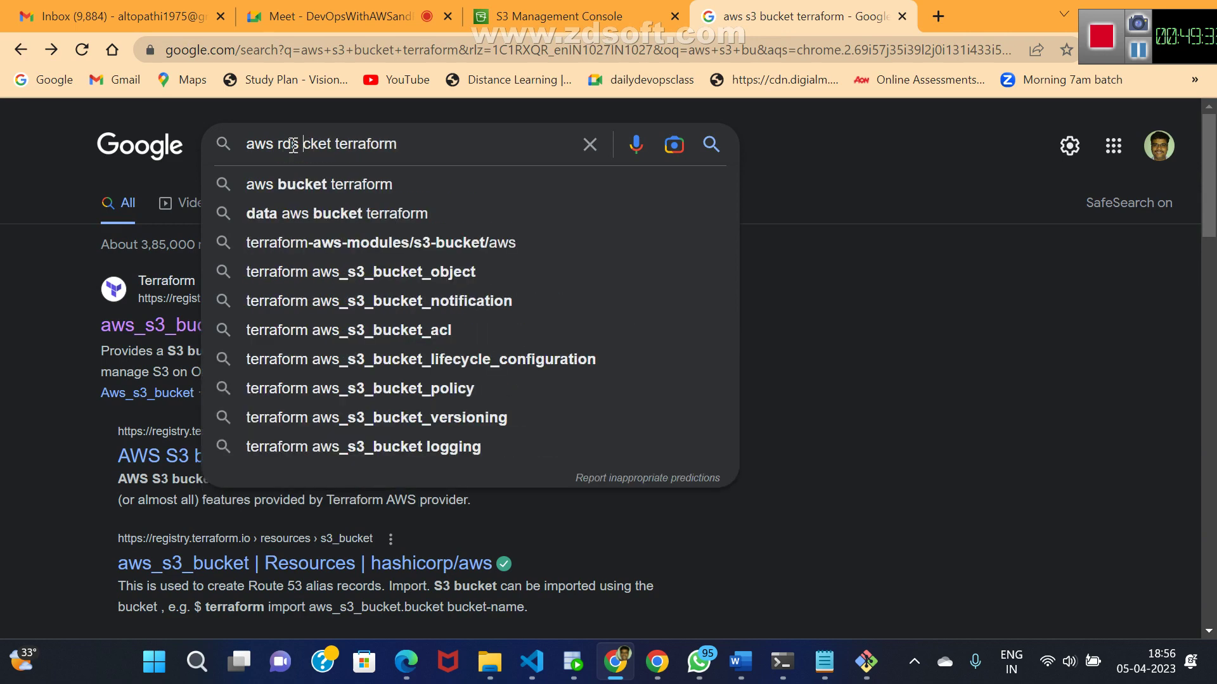
key(Delete)
key(Delete)
key(Delete)
key(Delete)
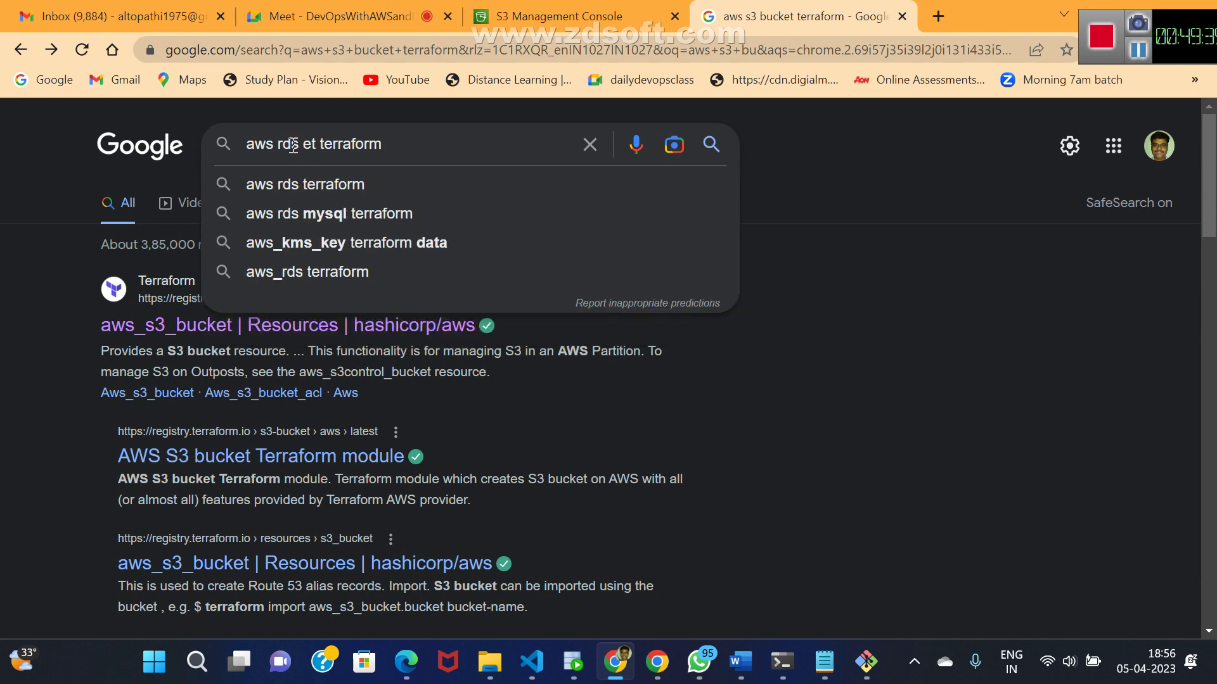
key(Return)
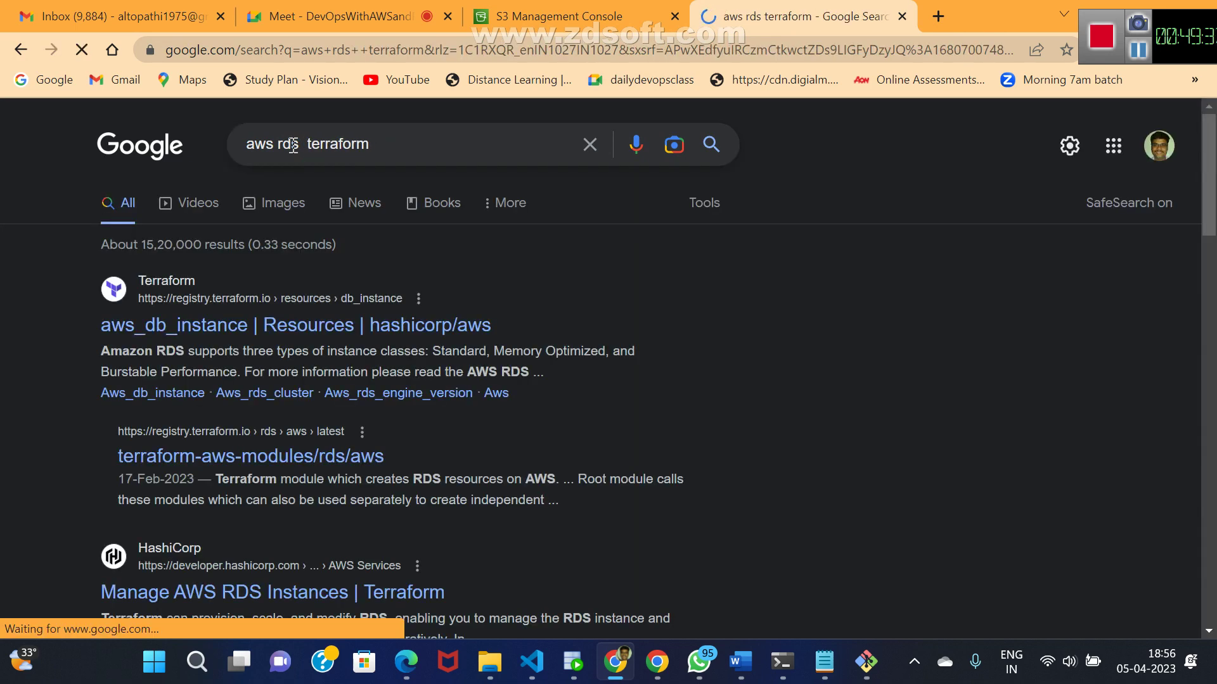
click(163, 327)
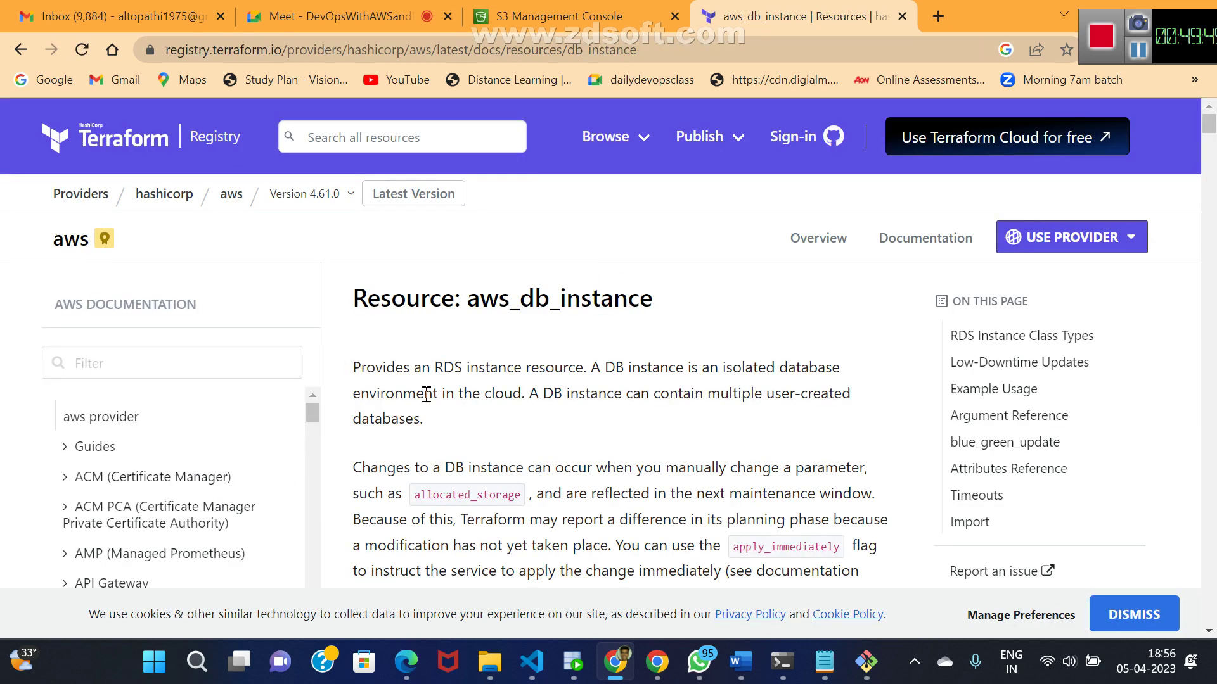
- Scroll the aws_db_instance docs down to the Basic Usage MySQL 5.7 example
scroll(426, 395, down, 2)
scroll(427, 395, down, 12)
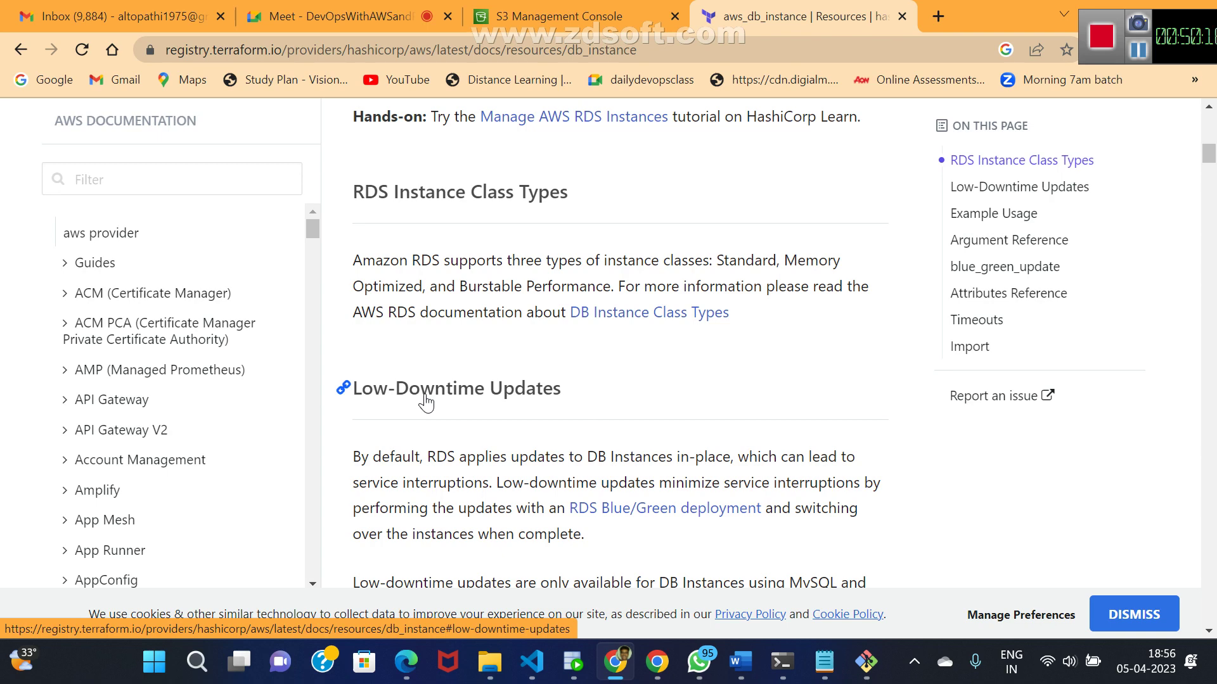
scroll(426, 402, down, 6)
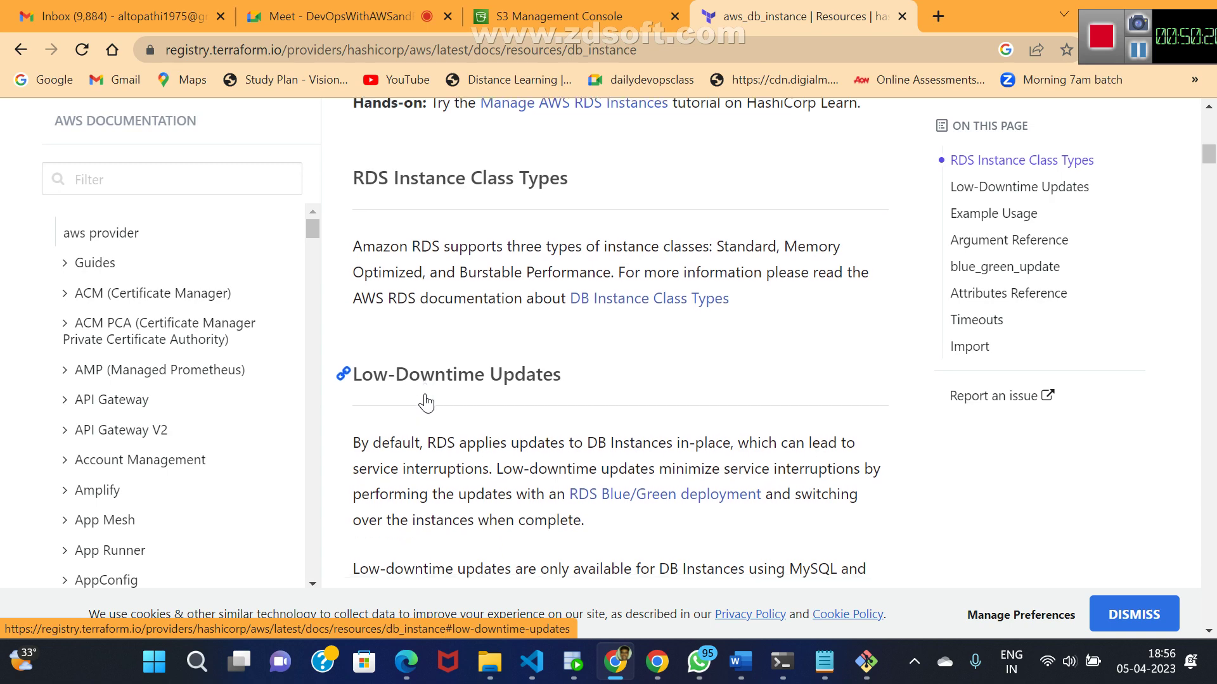
scroll(425, 402, down, 3)
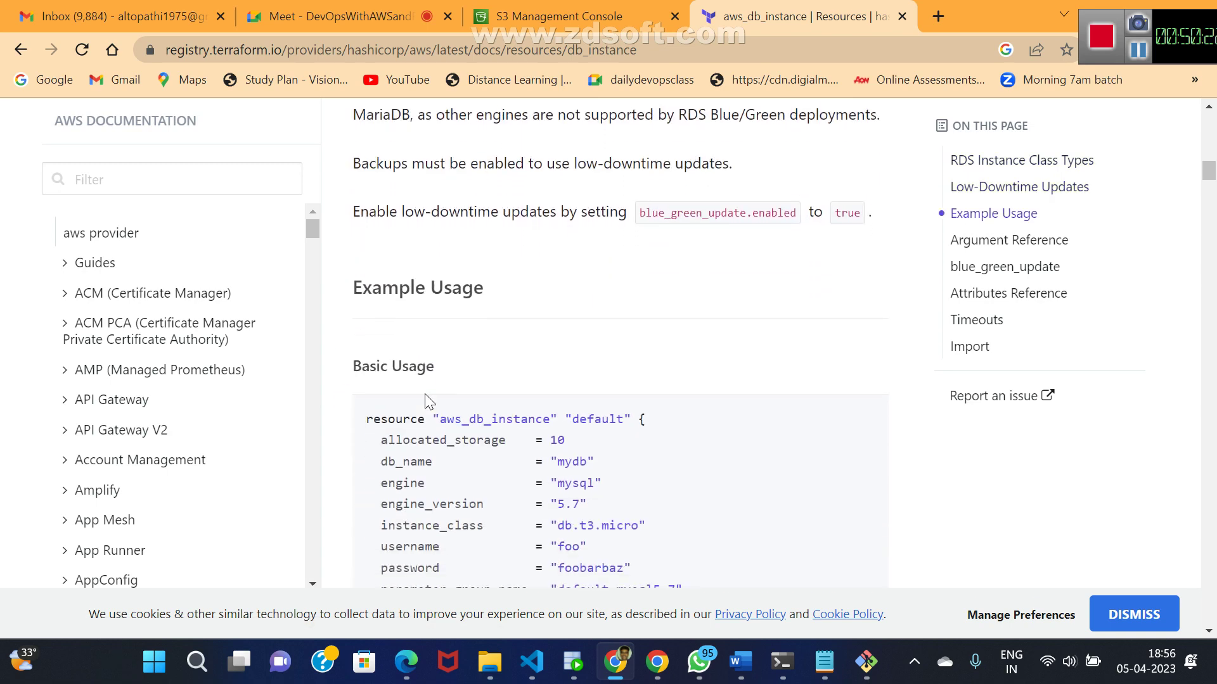
scroll(424, 394, down, 5)
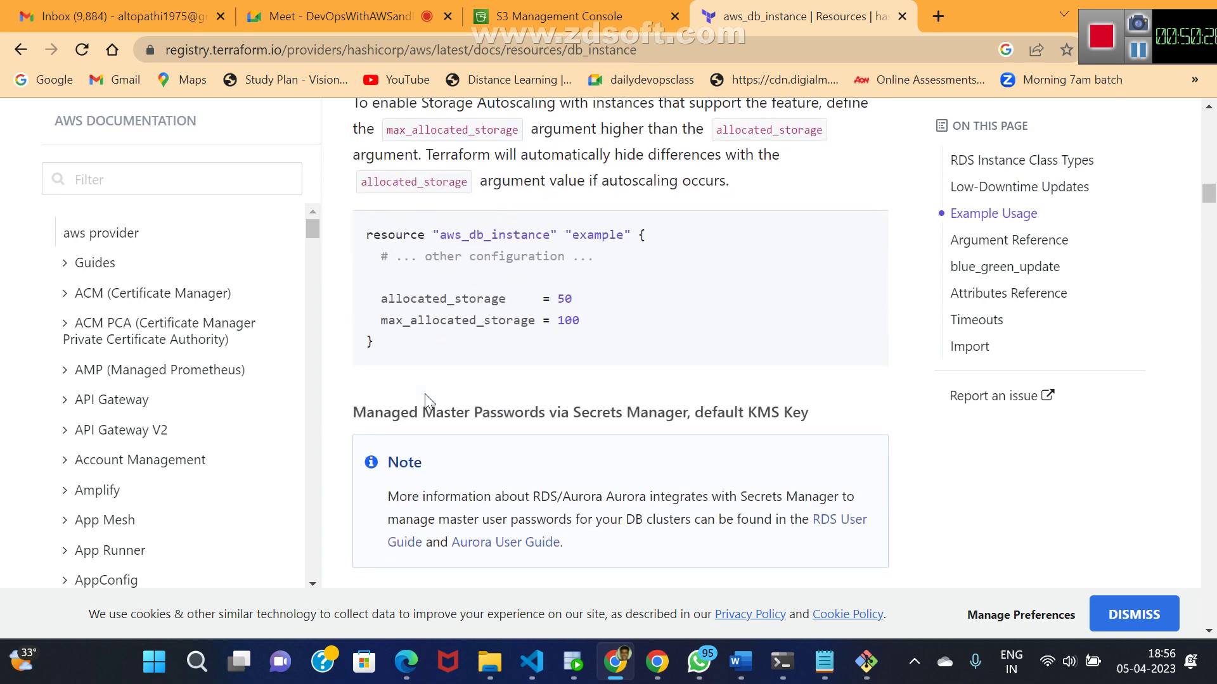
scroll(424, 393, down, 5)
scroll(426, 395, down, 1)
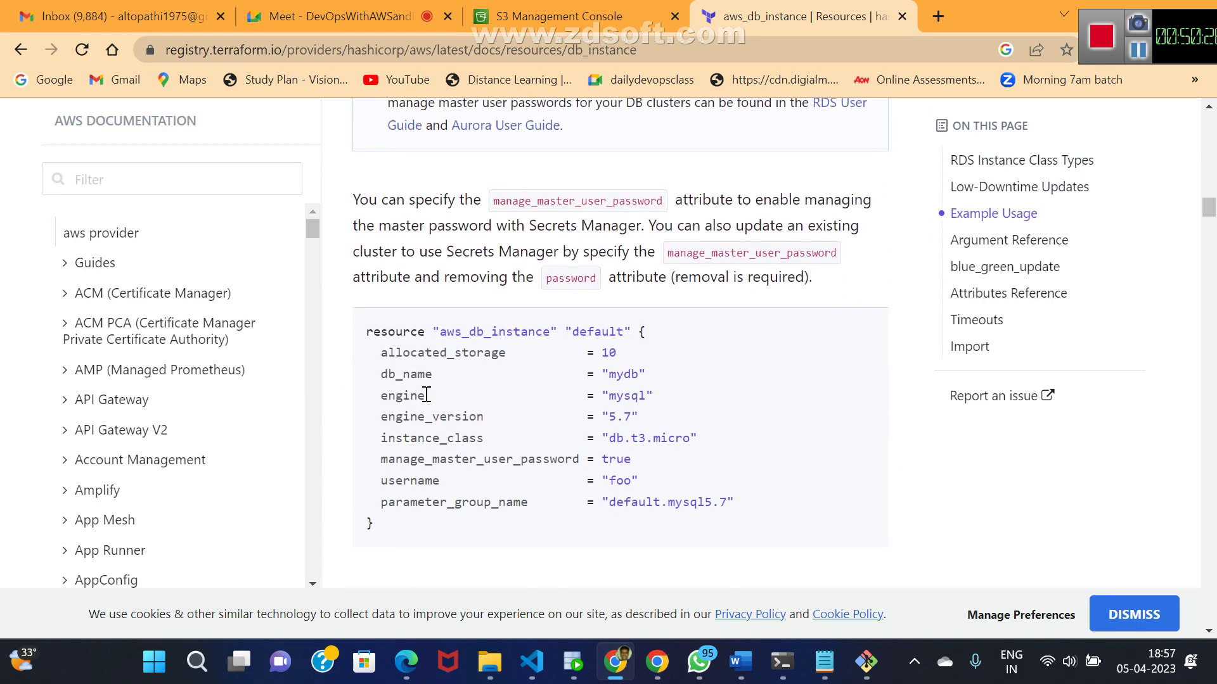
scroll(426, 395, up, 5)
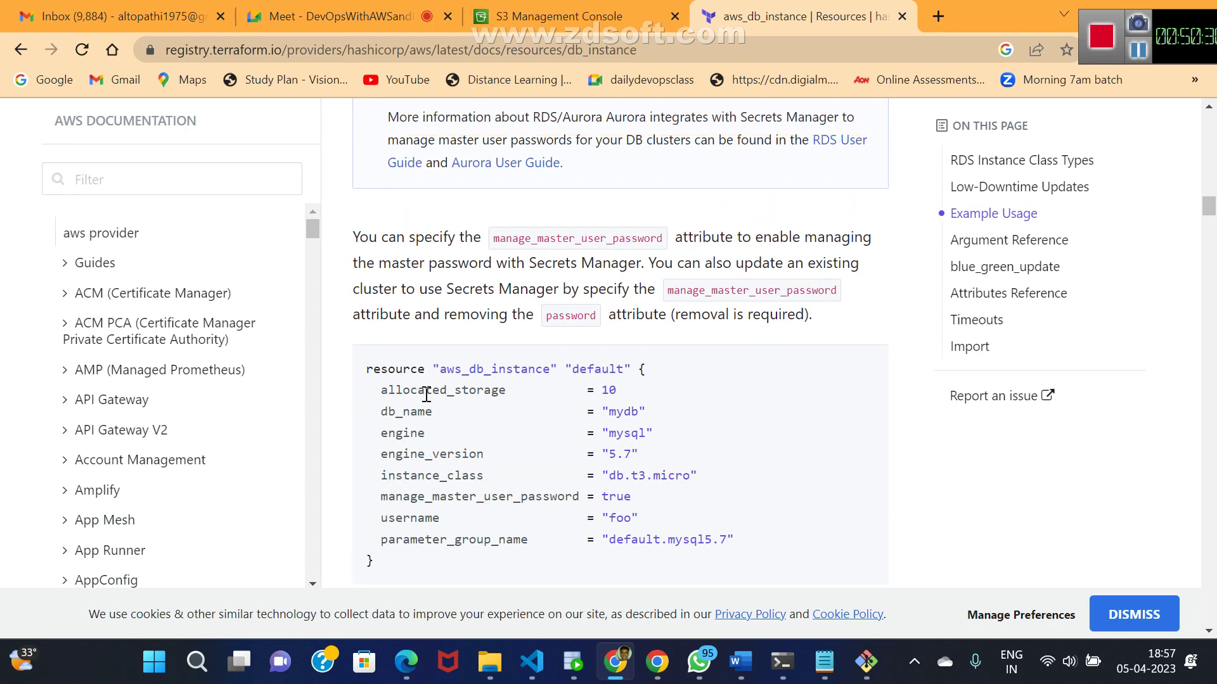
scroll(428, 400, up, 5)
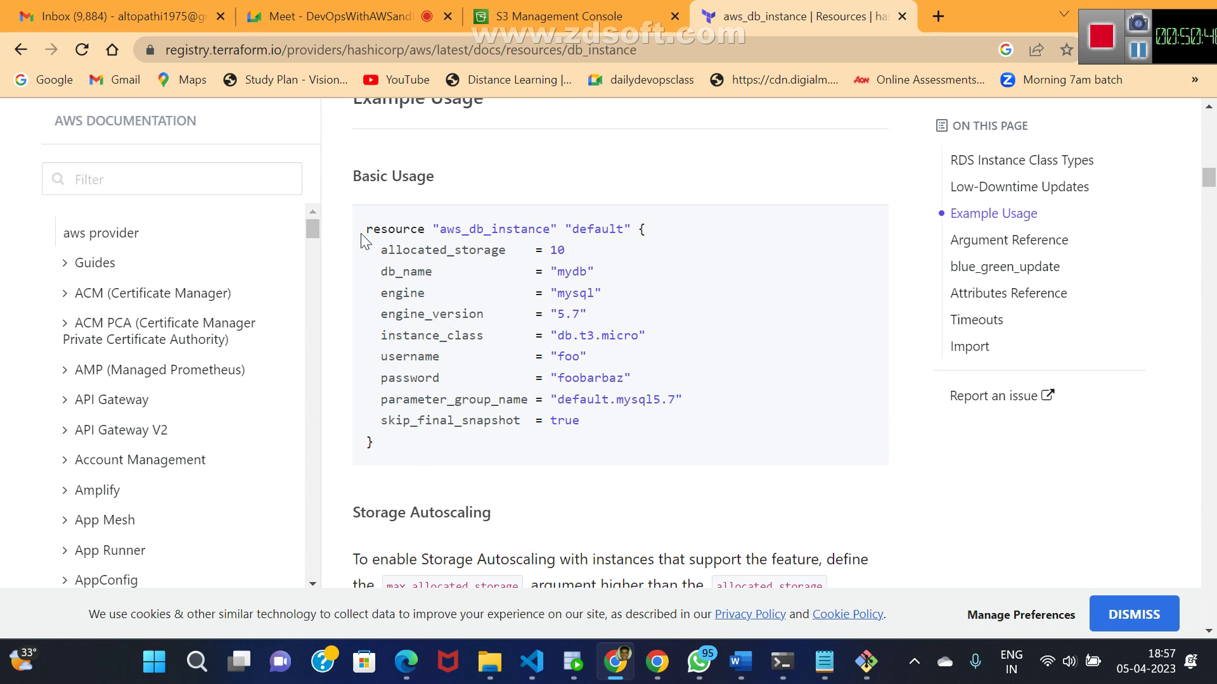
- Copy the Basic Usage aws_db_instance example code and return to krish.tf
drag(366, 229, 523, 457)
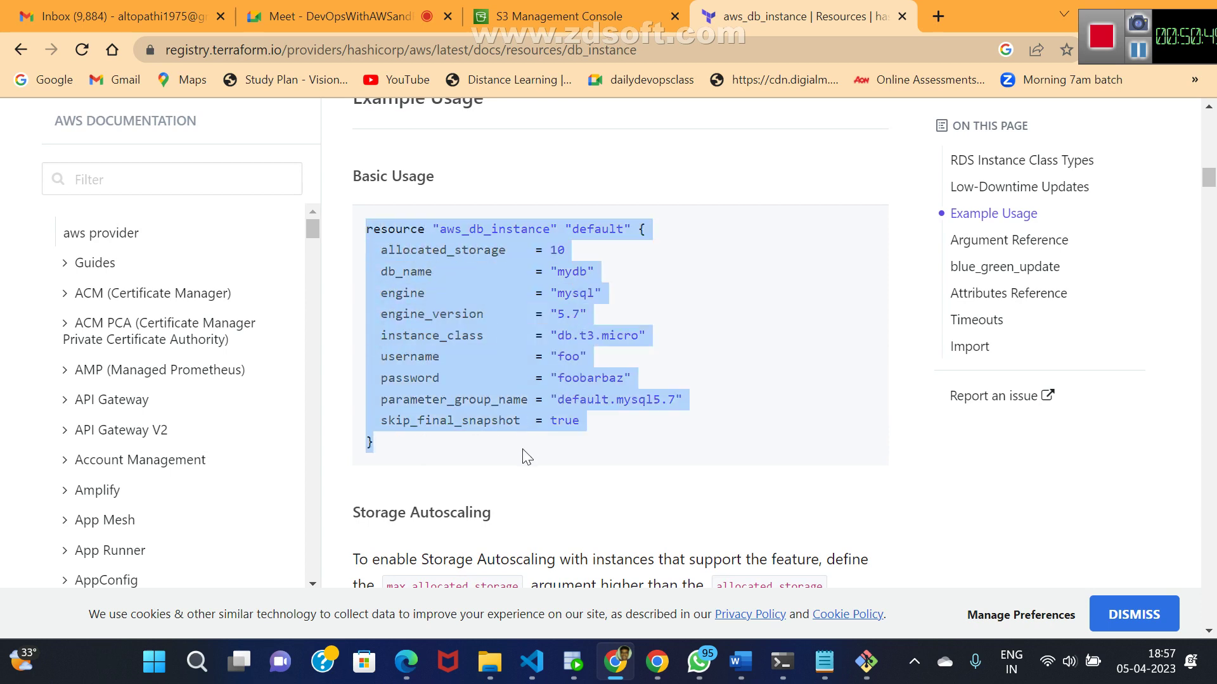
right_click(459, 346)
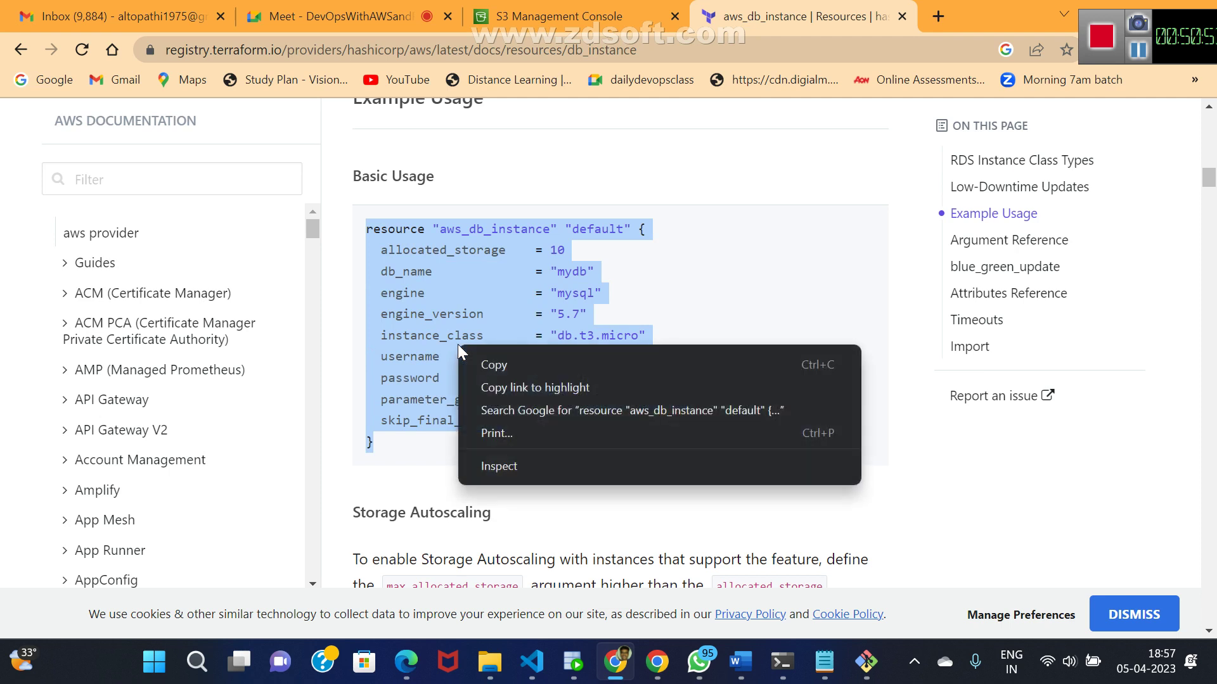
click(488, 366)
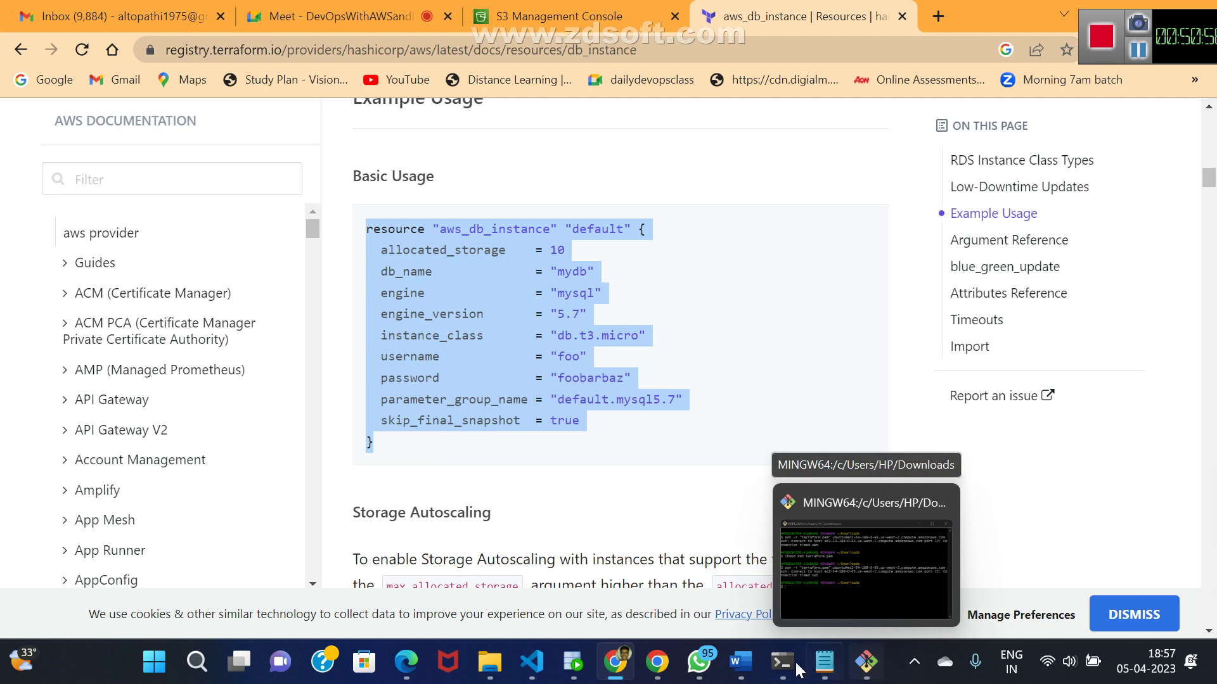
mouse_move(618, 668)
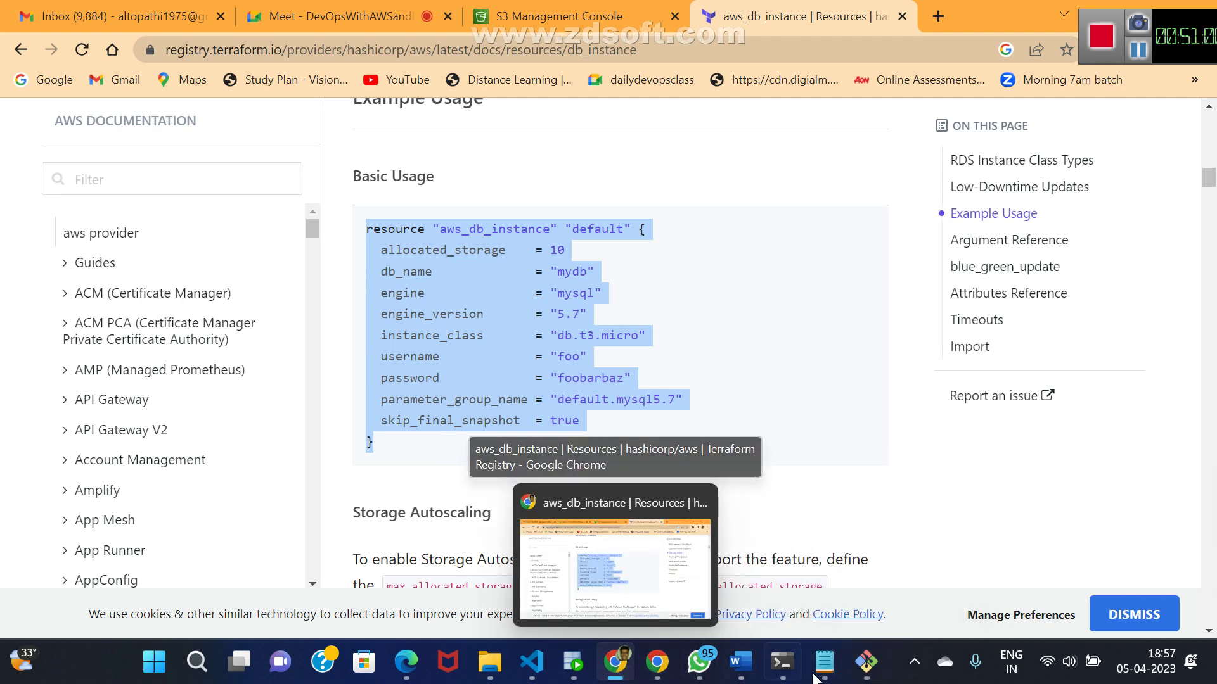
mouse_move(850, 675)
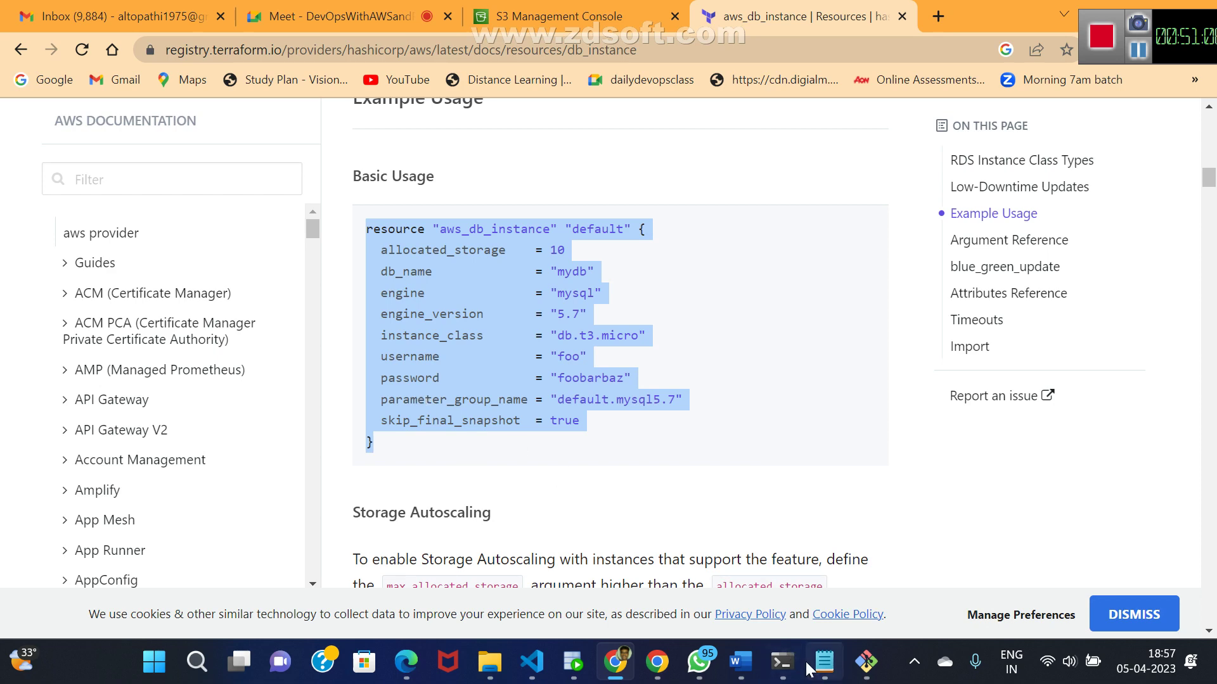
click(834, 673)
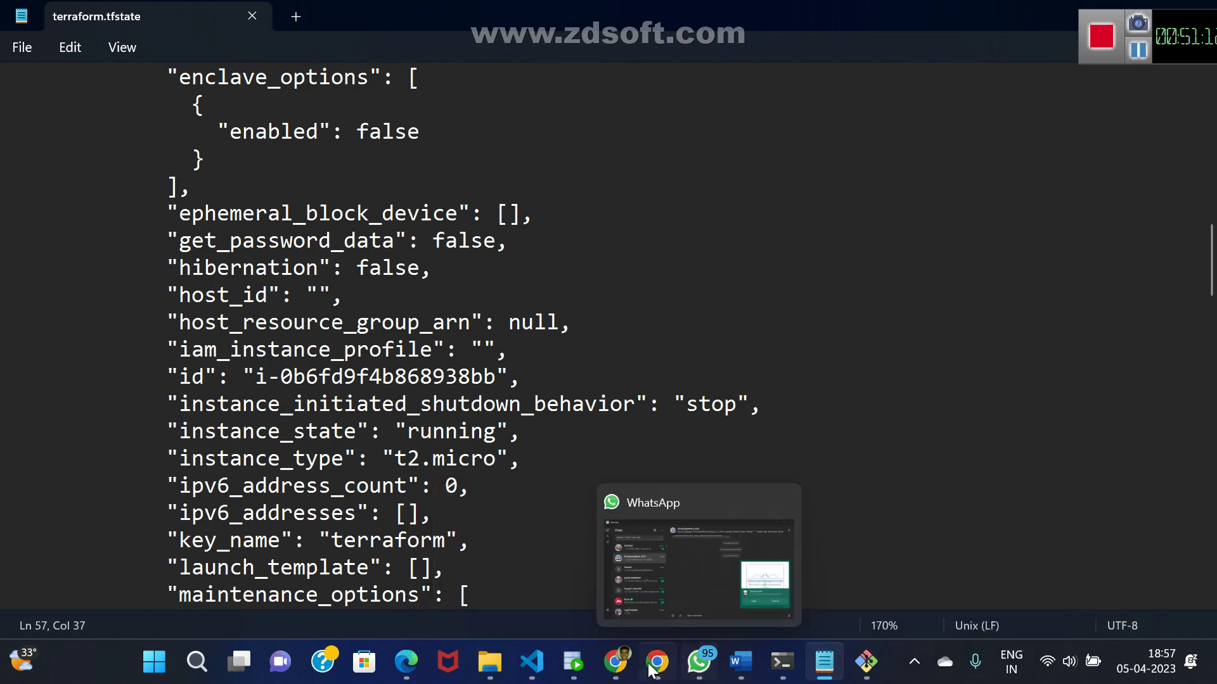
- Paste the aws_db_instance example block below the S3 bucket block in krish.tf
mouse_move(530, 665)
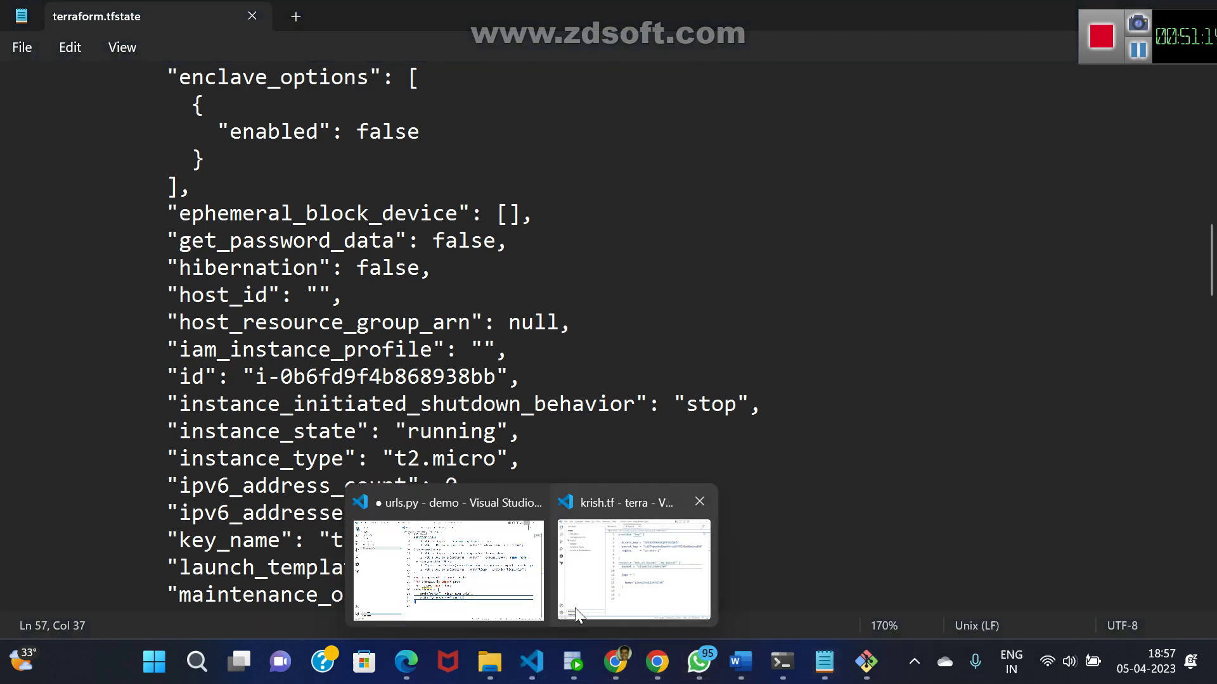
mouse_move(516, 598)
click(634, 570)
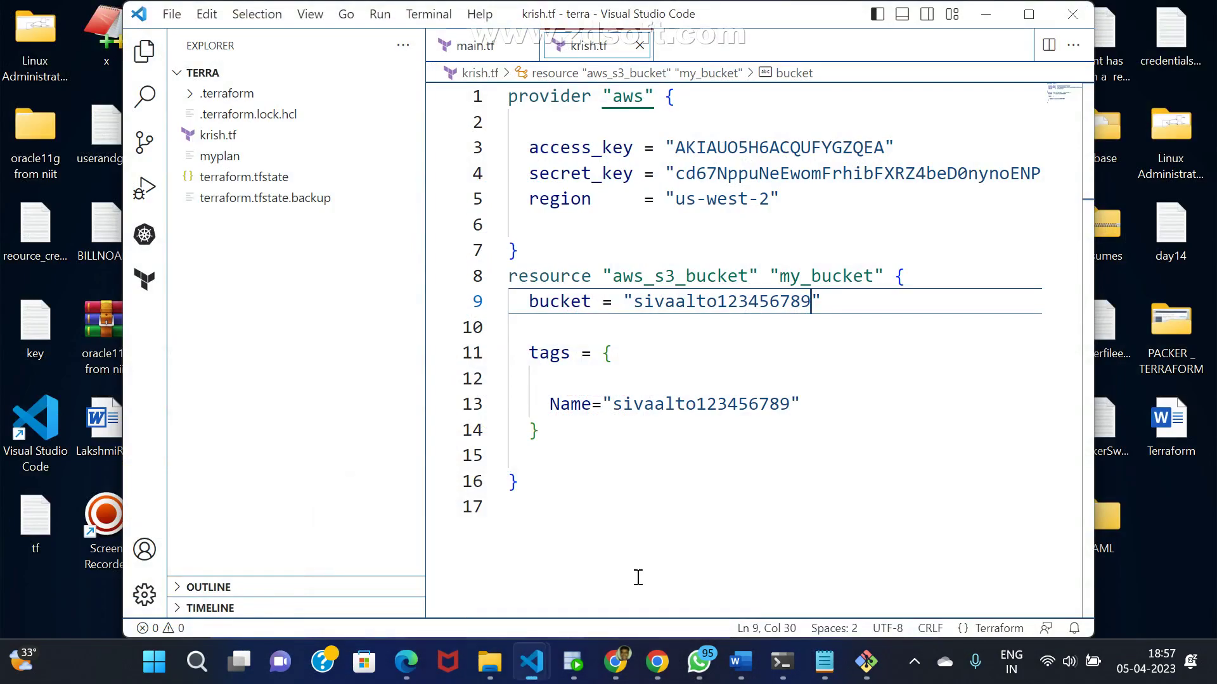
click(584, 494)
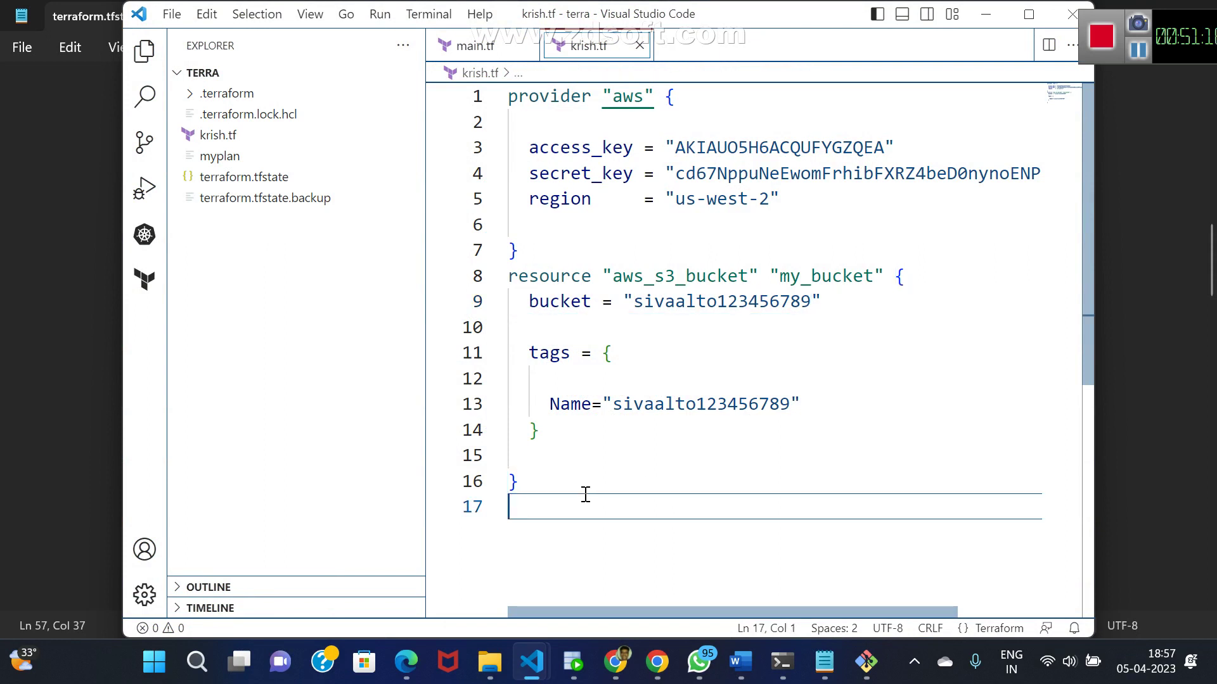
key(ctrl+v)
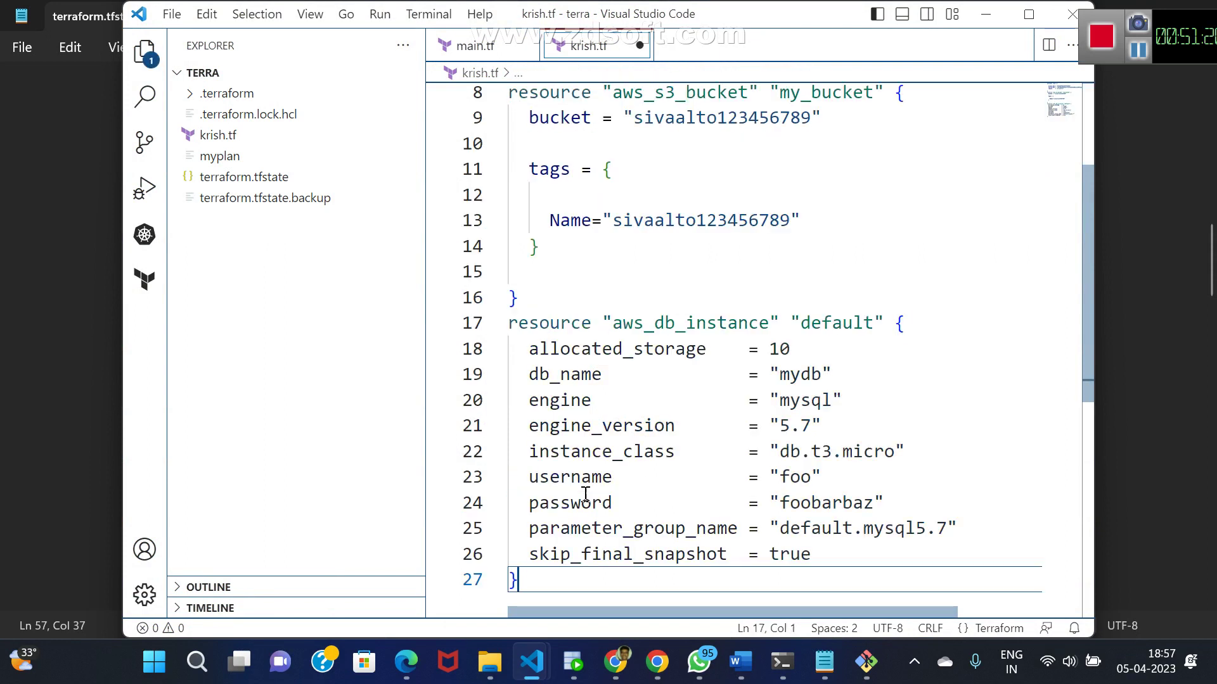
- Change the database username from foo to root
key(Up)
key(Up)
key(Up)
key(Up)
key(Up)
key(Up)
key(Up)
key(Up)
key(Up)
key(Down)
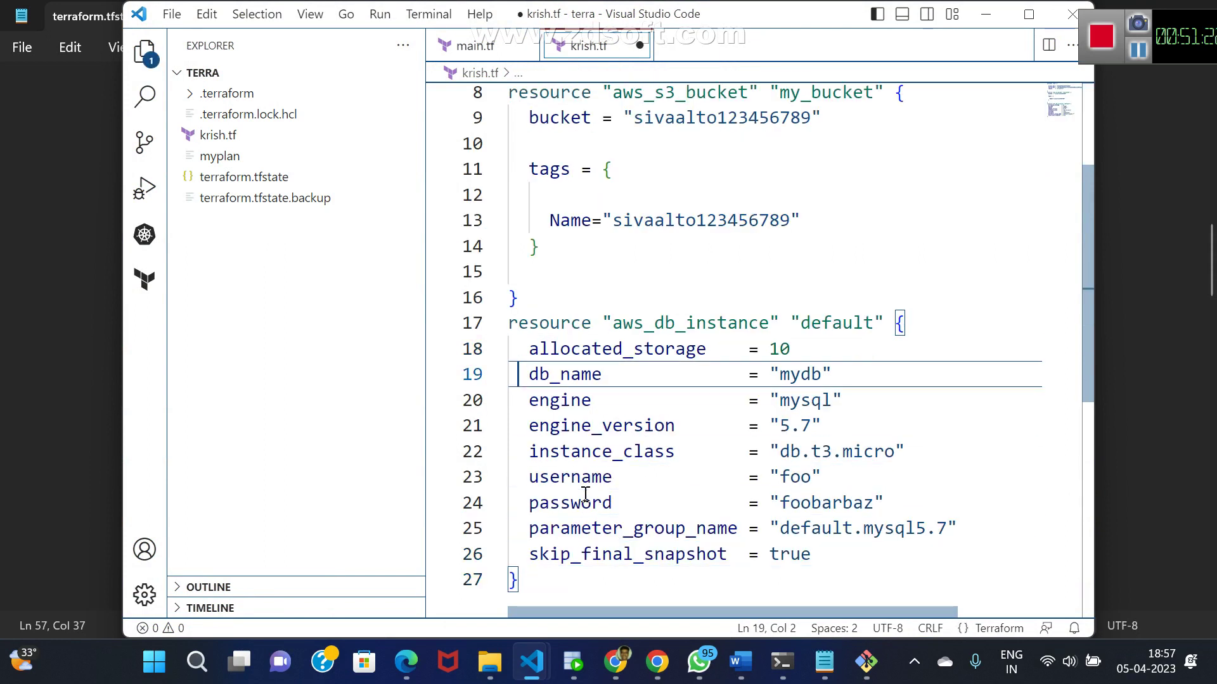
key(Up)
key(Right)
key(Right)
key(Right)
key(Right)
key(Right)
key(Right)
key(Right)
key(Right)
key(Right)
key(Right)
key(Right)
key(Right)
key(Right)
key(Right)
key(Right)
key(Right)
key(Right)
key(Right)
key(Right)
key(Right)
key(Right)
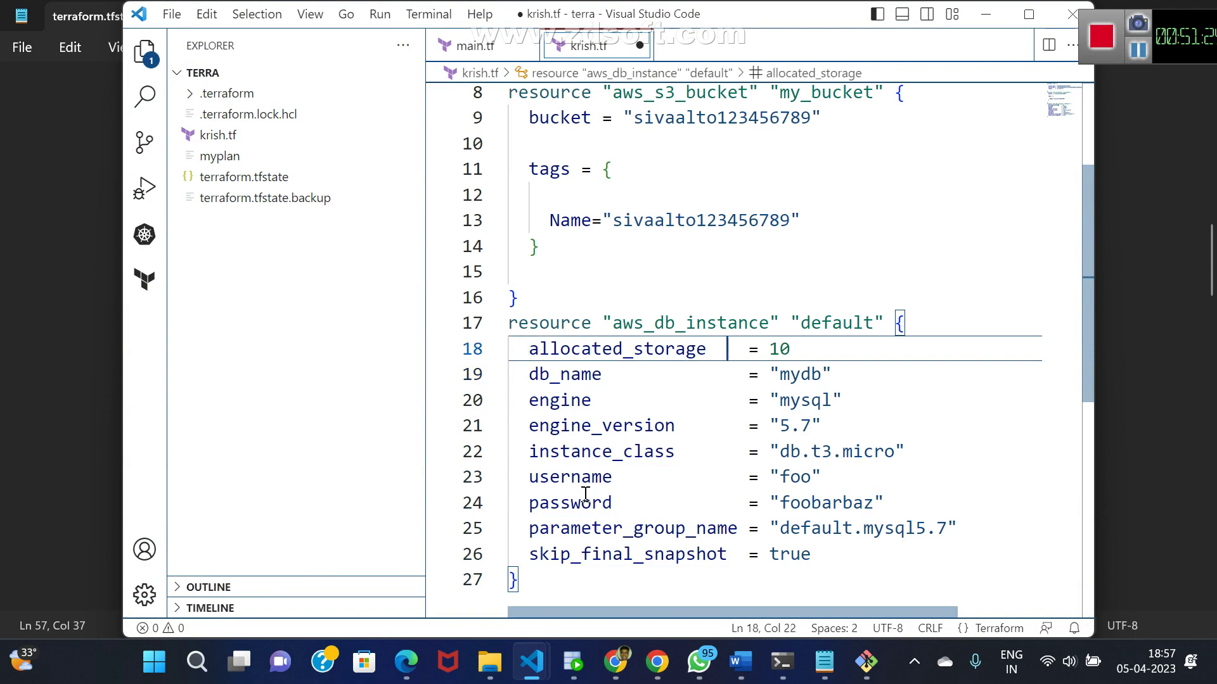
key(Down)
key(Right)
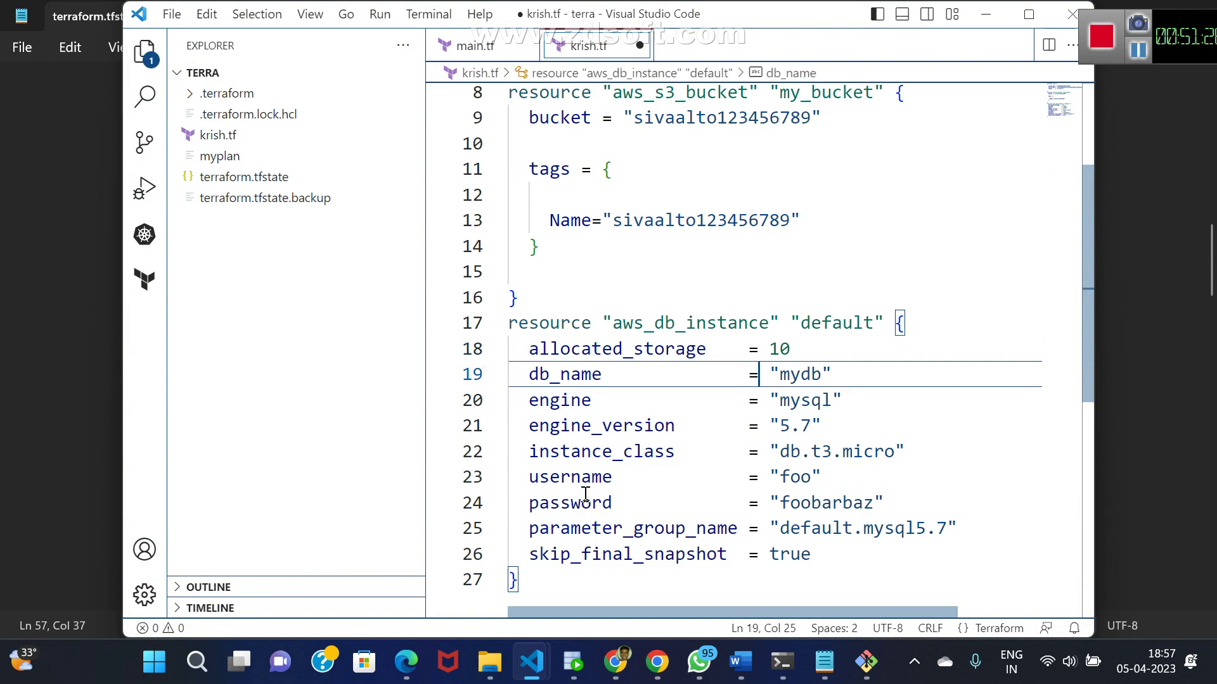
key(Down)
key(Down)
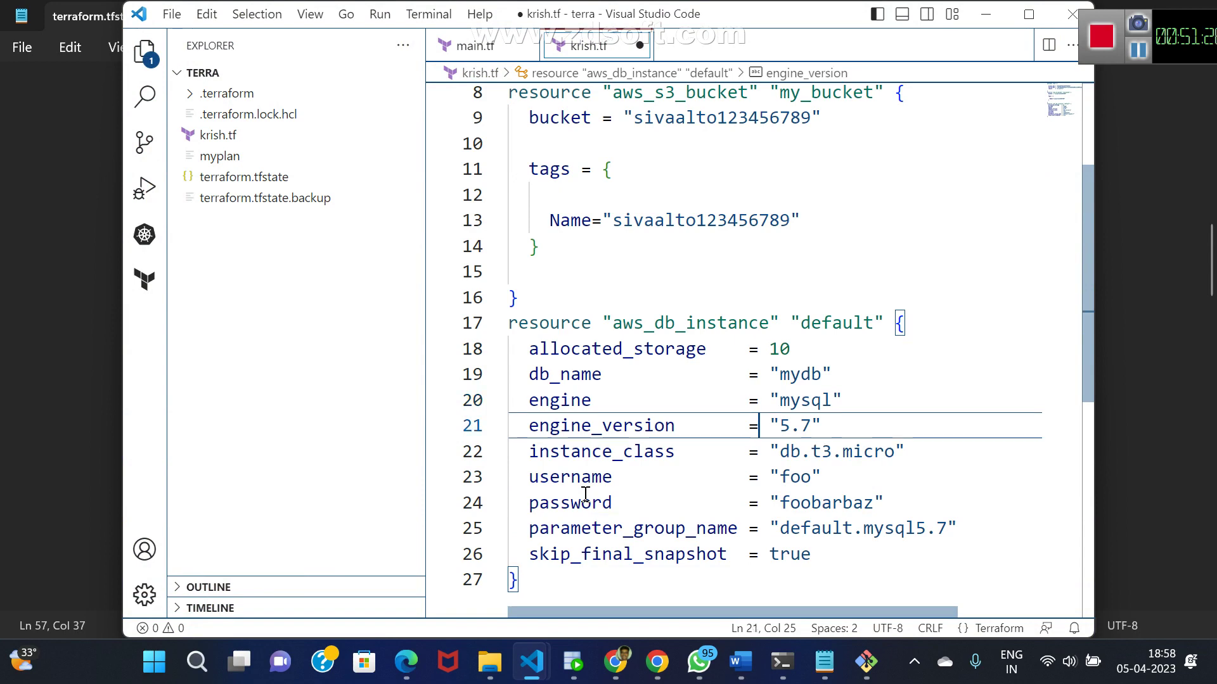
key(Down)
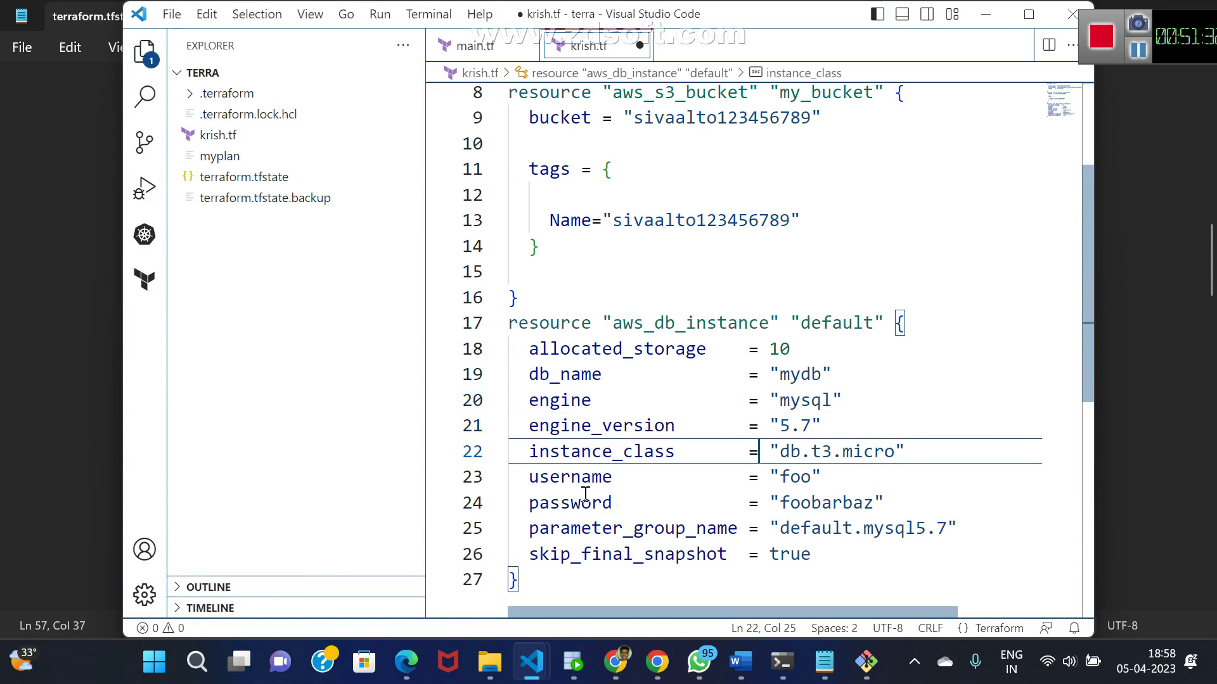
key(Right)
key(Down)
key(Right)
key(Right)
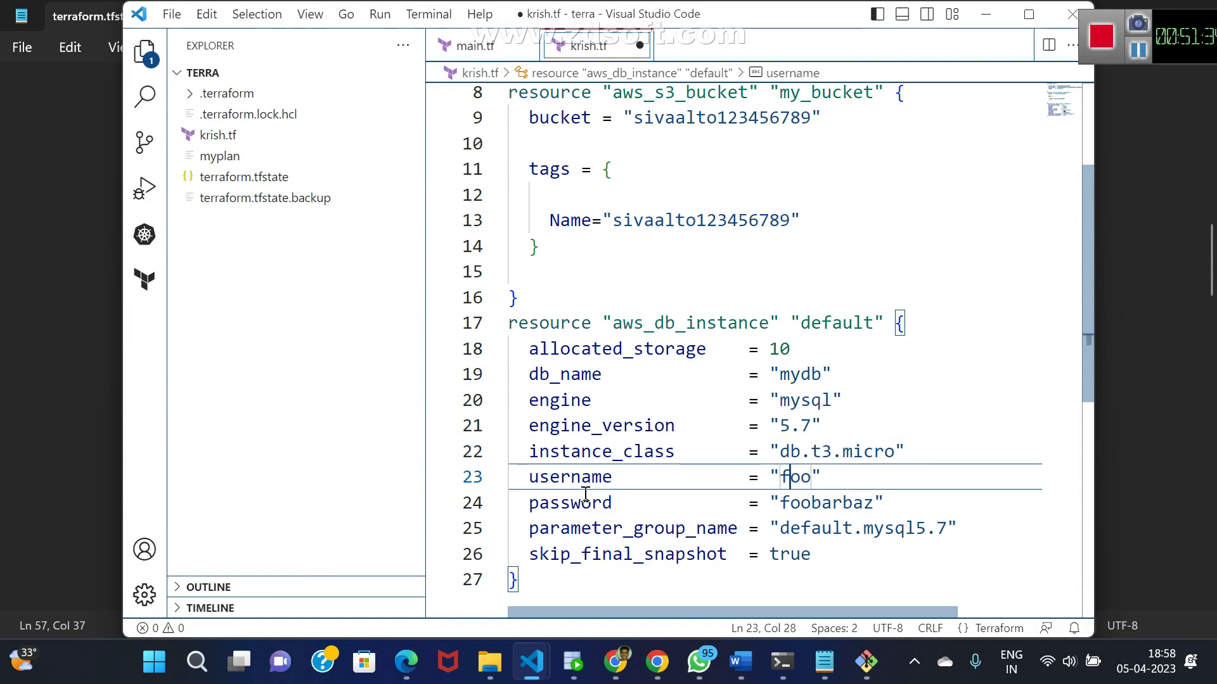
key(Left)
key(Delete)
key(Delete)
key(Delete)
text(root)
- Replace the sample password with a new password and save krish.tf
key(Down)
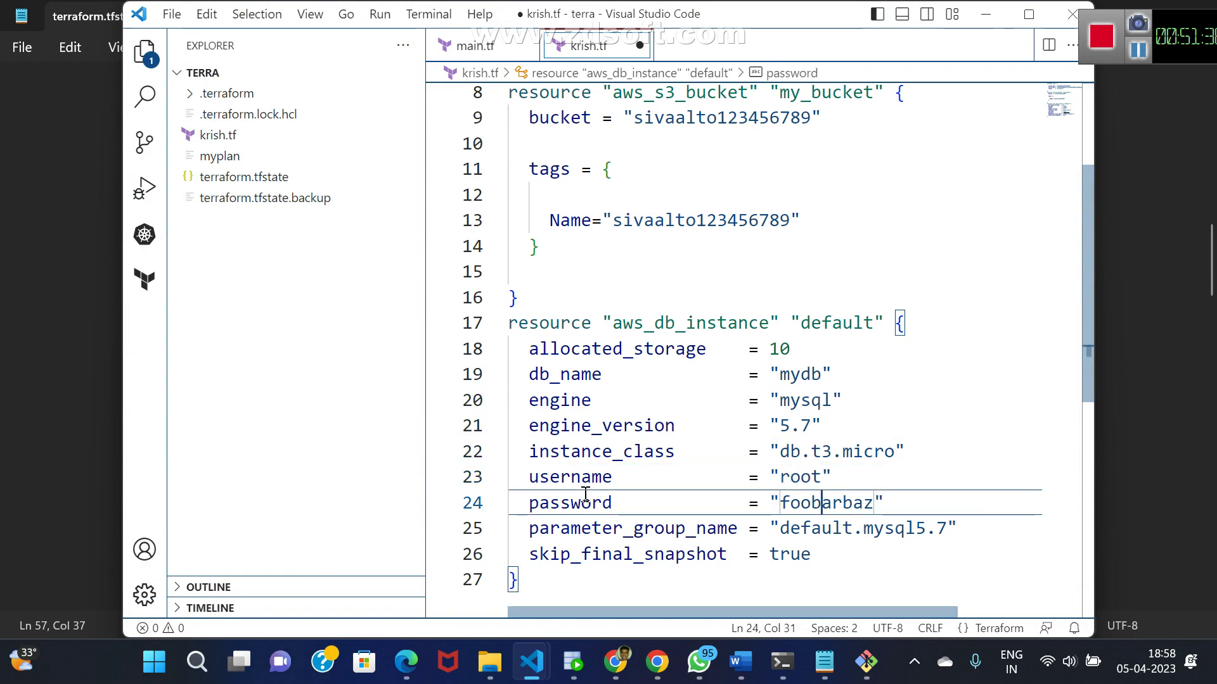
key(Left)
key(Left)
key(Left)
key(Left)
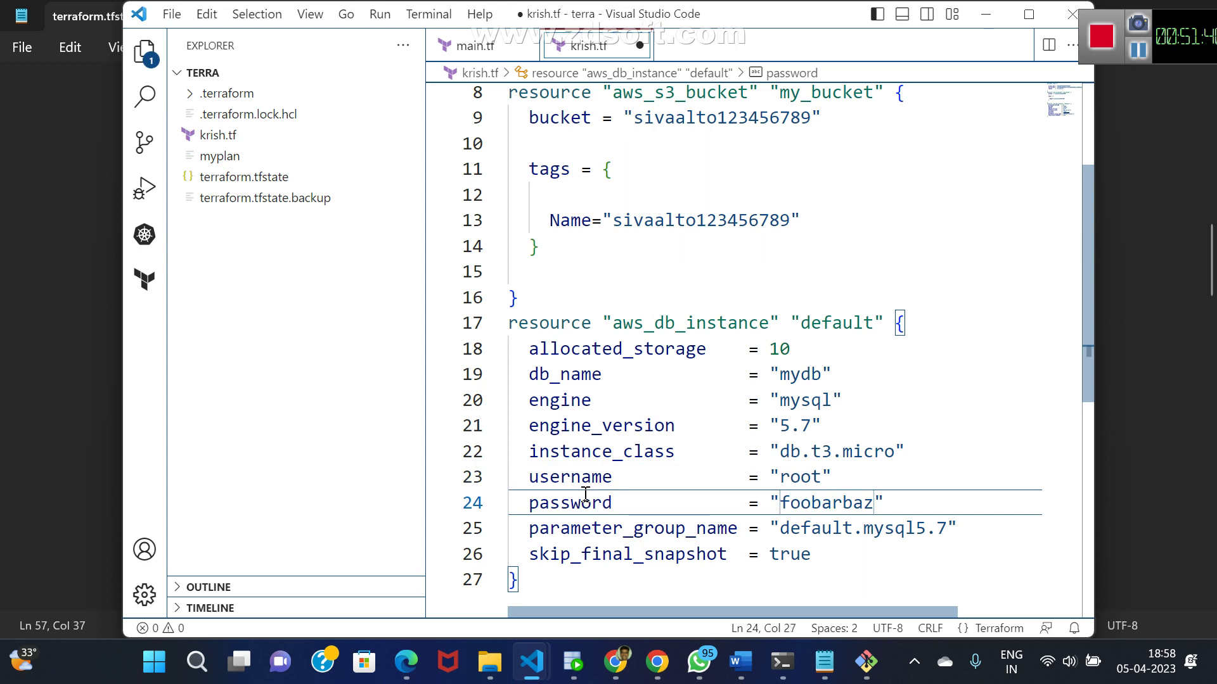
key(Delete)
key(Delete)
key(Delete)
key(Delete)
key(Delete)
key(Delete)
key(Delete)
key(Delete)
key(Delete)
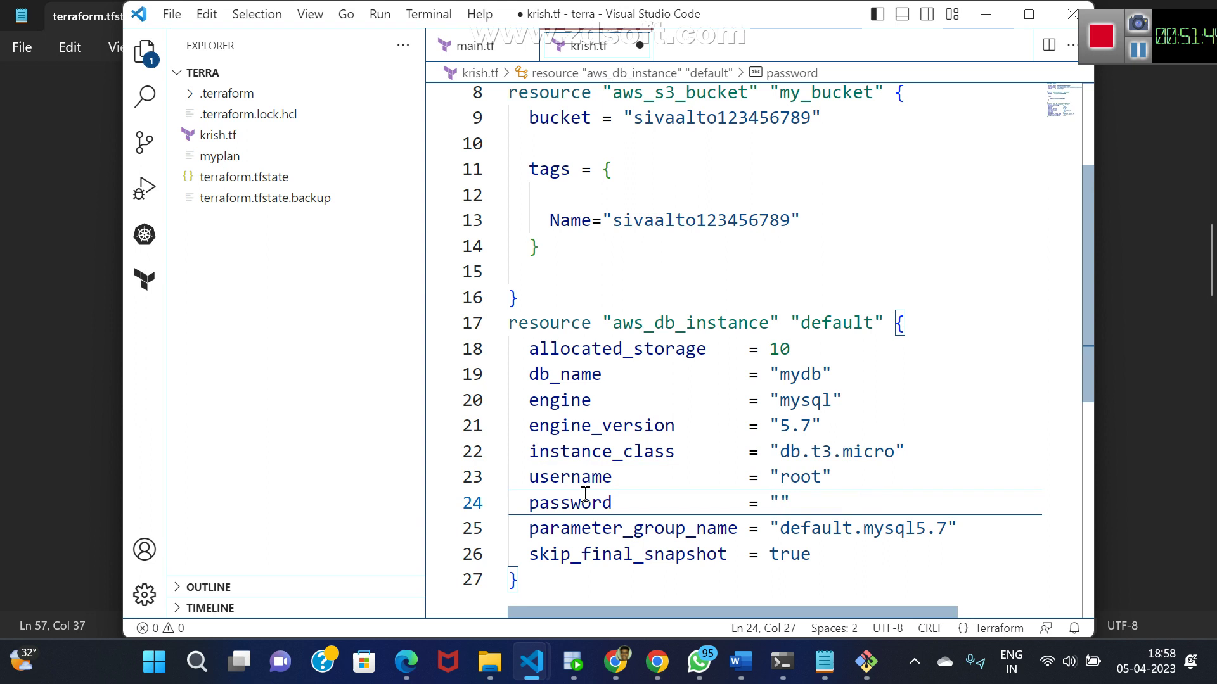
key(Down)
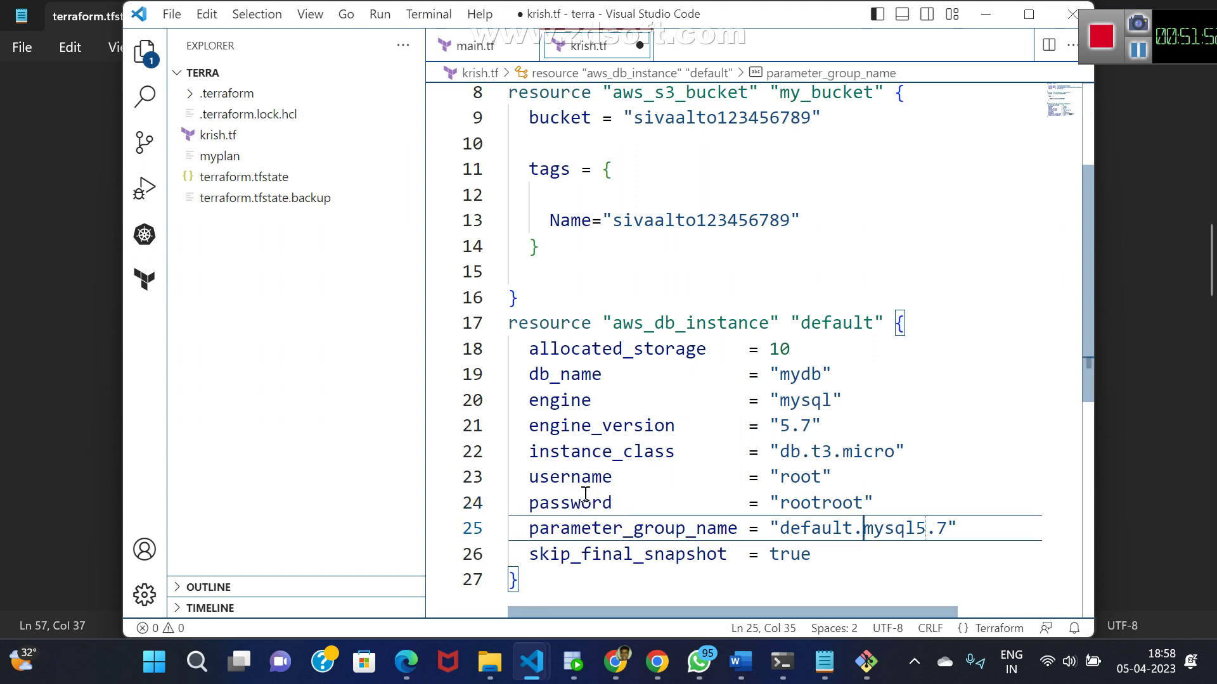
key(Down)
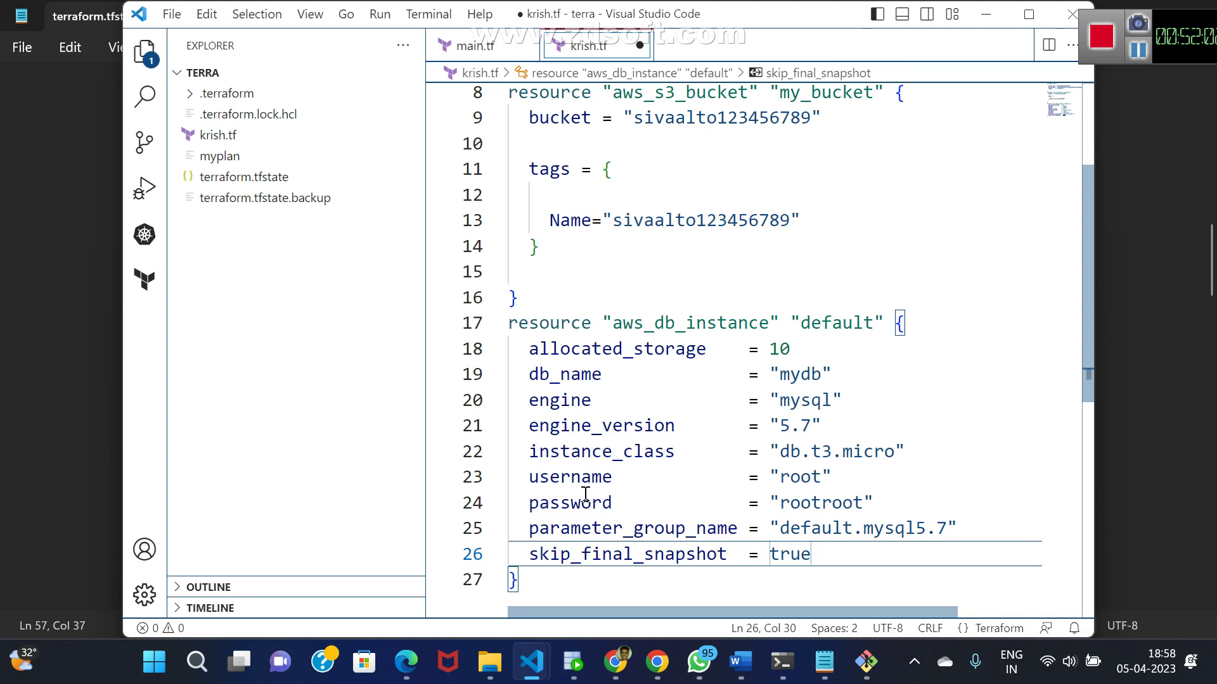
key(ctrl+s)
key(alt+Tab)
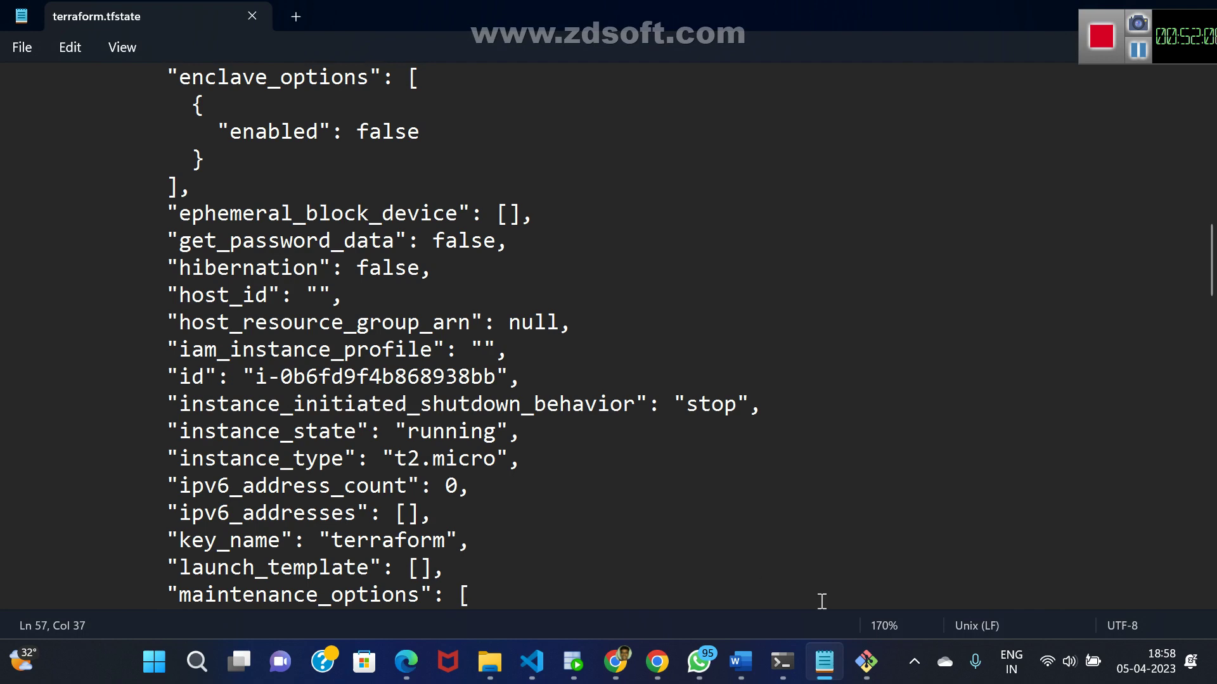
- Rerun terraform apply and approve with yes to start creating aws_db_instance.default
click(795, 666)
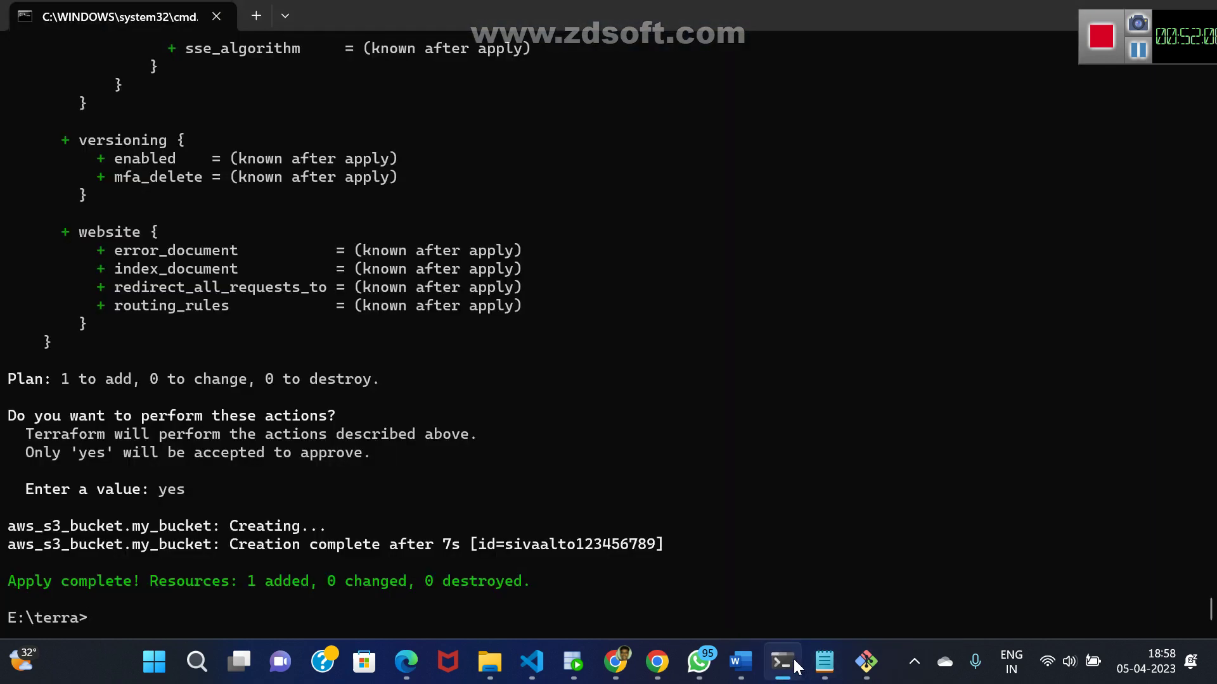
key(Up)
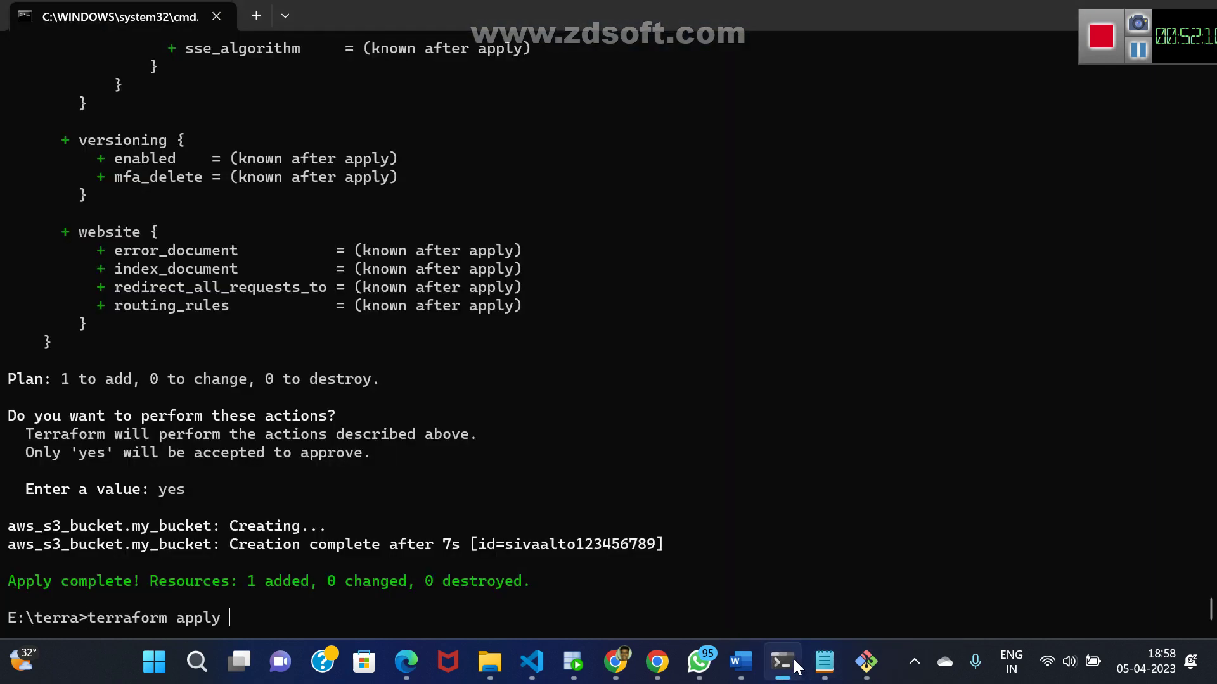
key(Return)
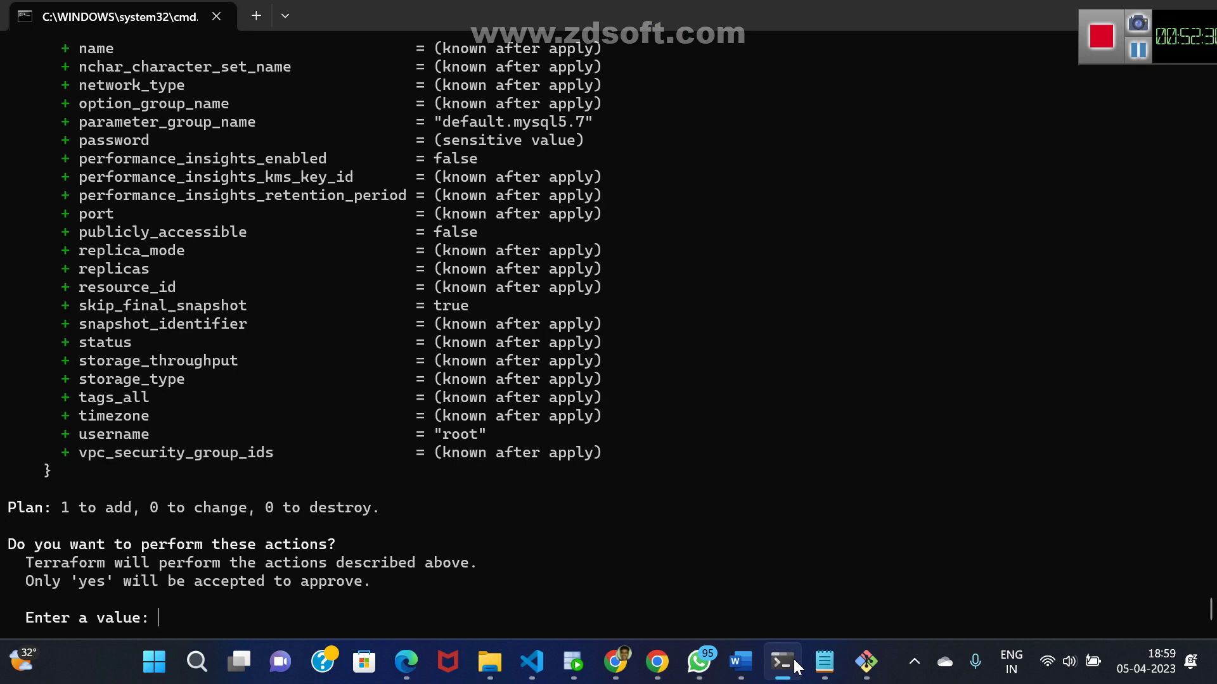
text(yes)
key(Return)
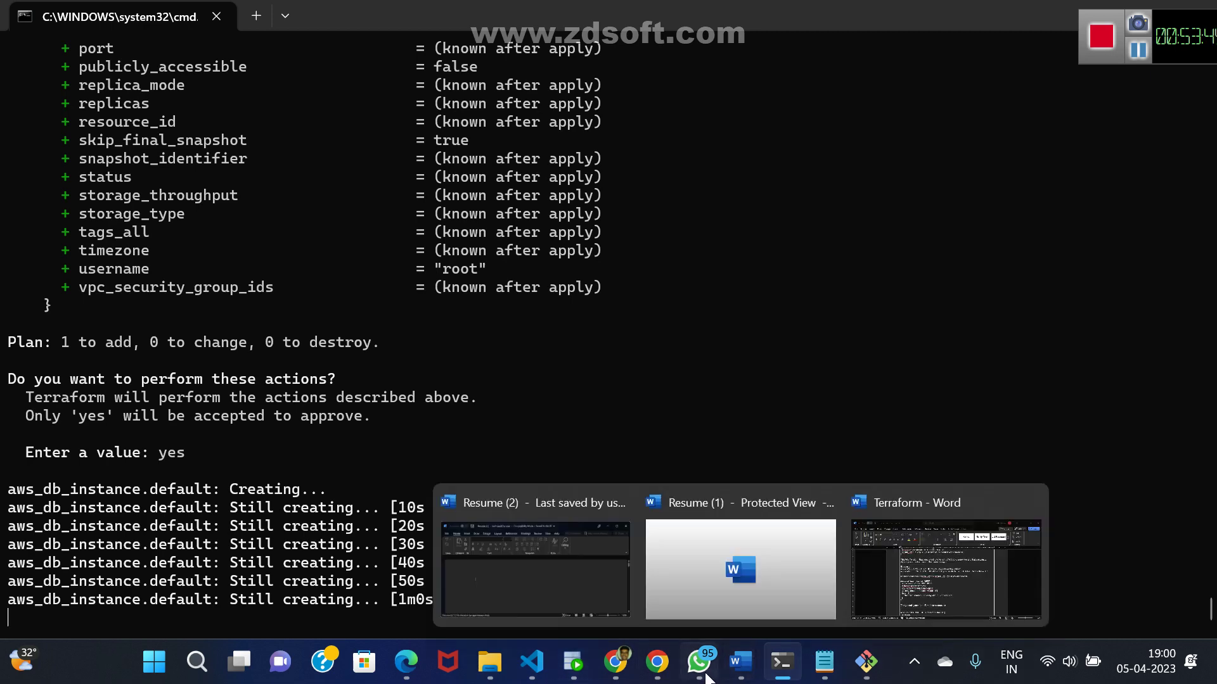
- Go to the AWS console in Chrome and search 'rds' to open the RDS dashboard for Oregon
click(615, 662)
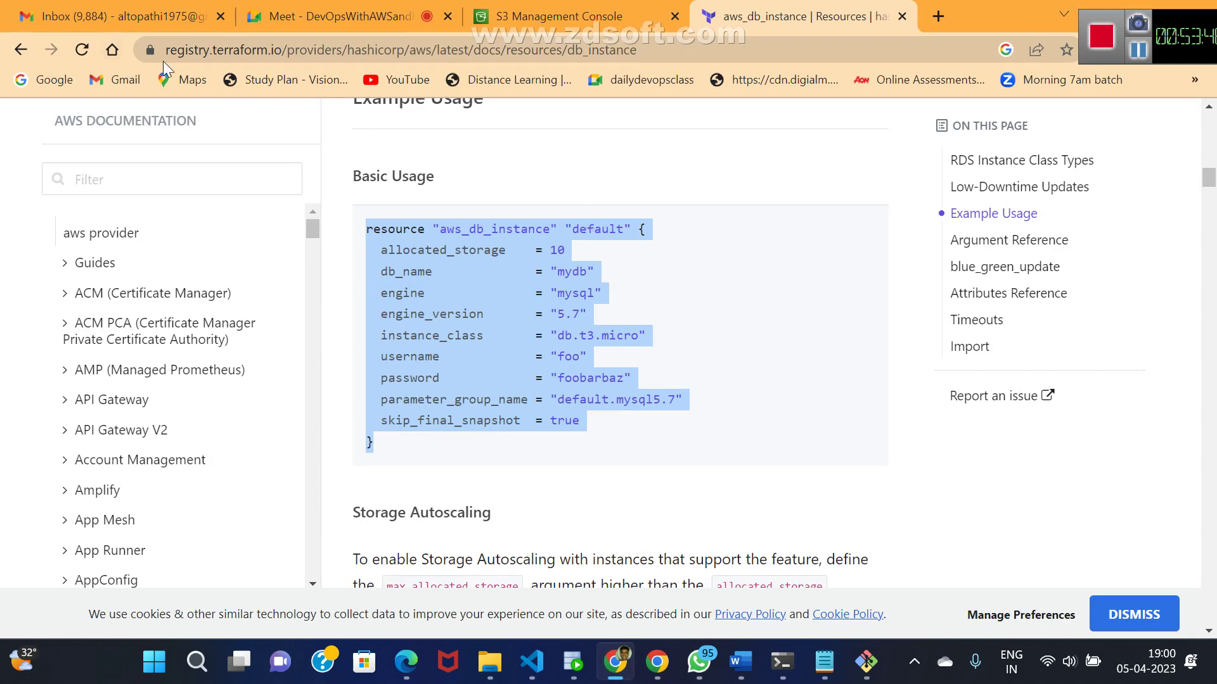
click(536, 9)
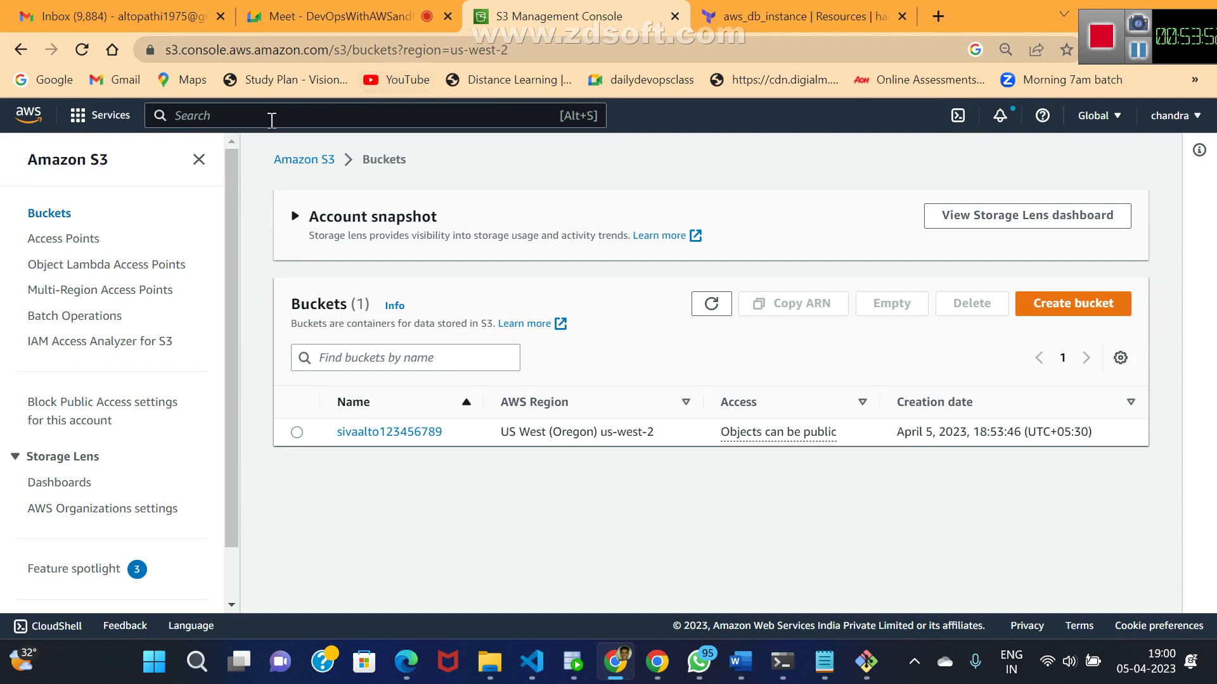
text(rds)
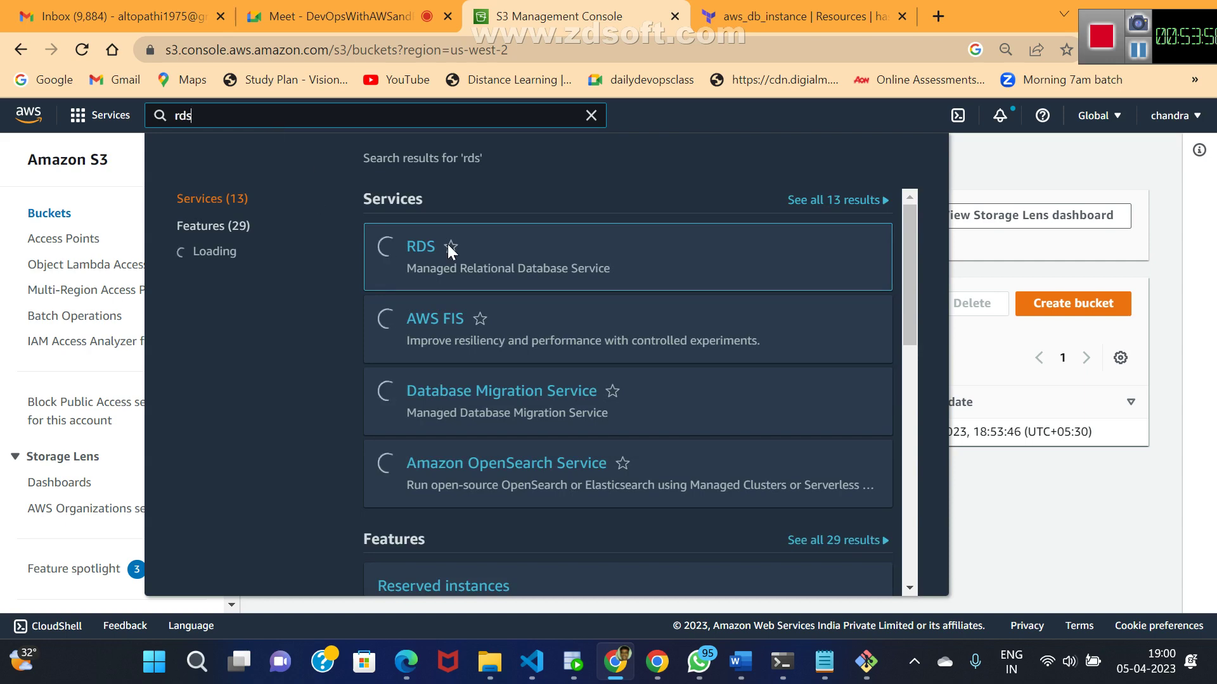
click(417, 248)
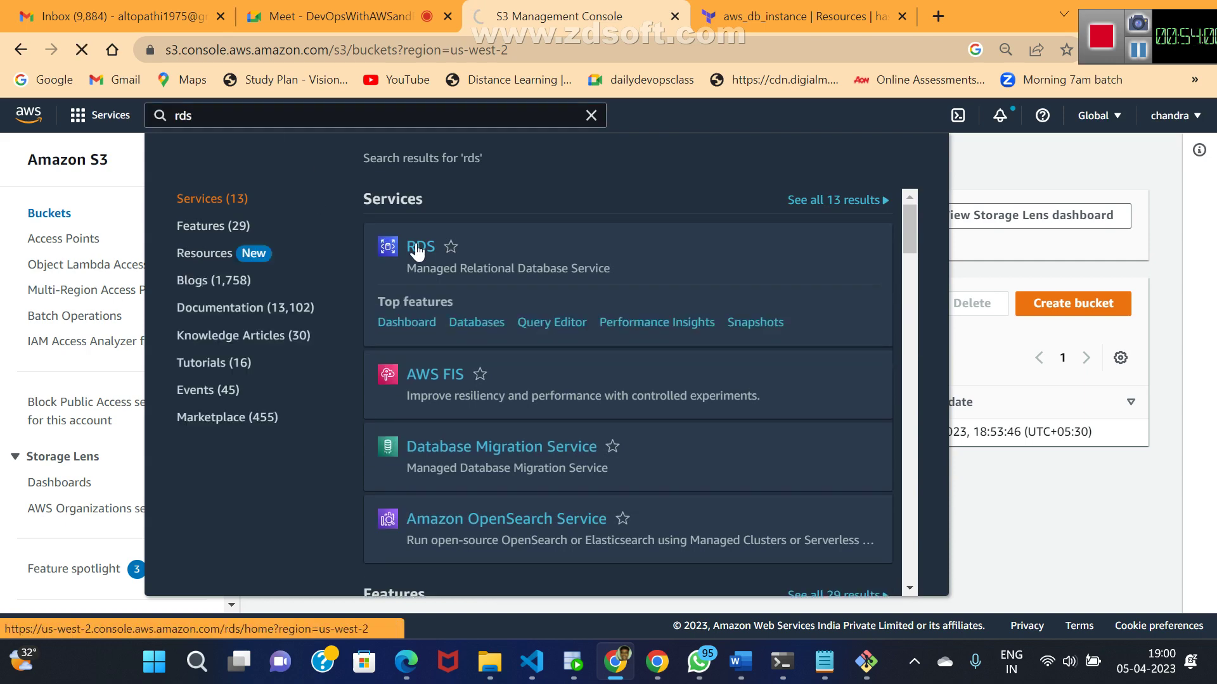
click(416, 246)
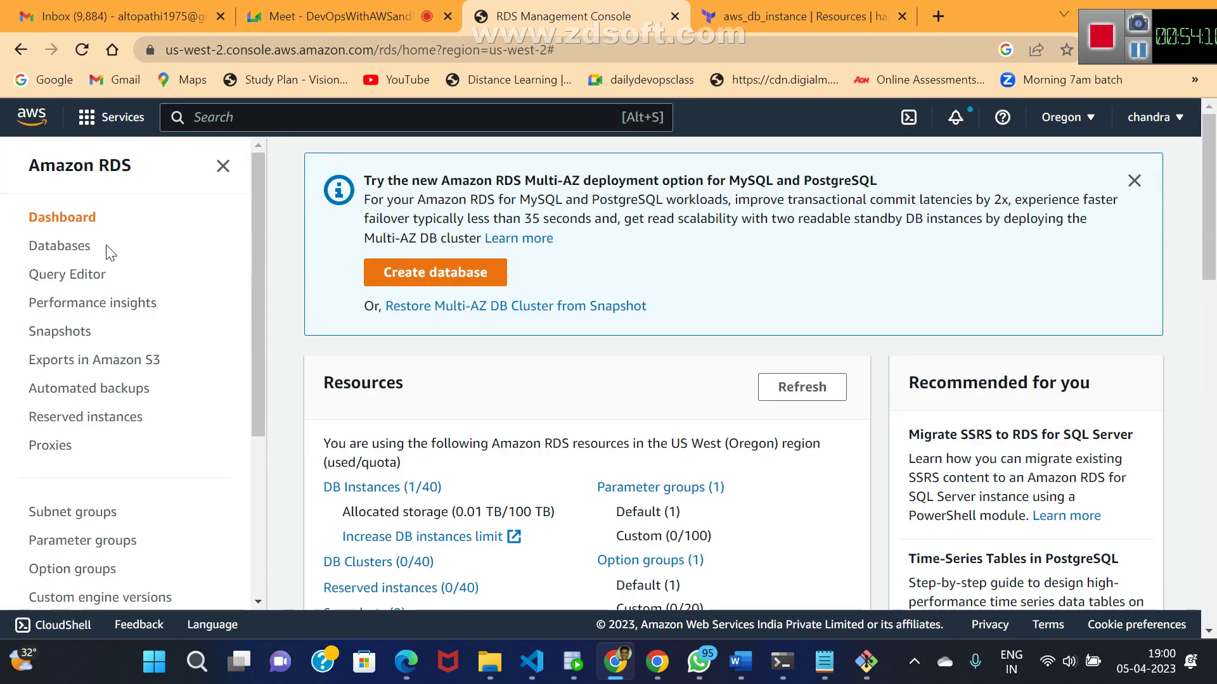
- List RDS databases and scroll right to see the MySQL db.t3.micro instance's Creating status
click(56, 247)
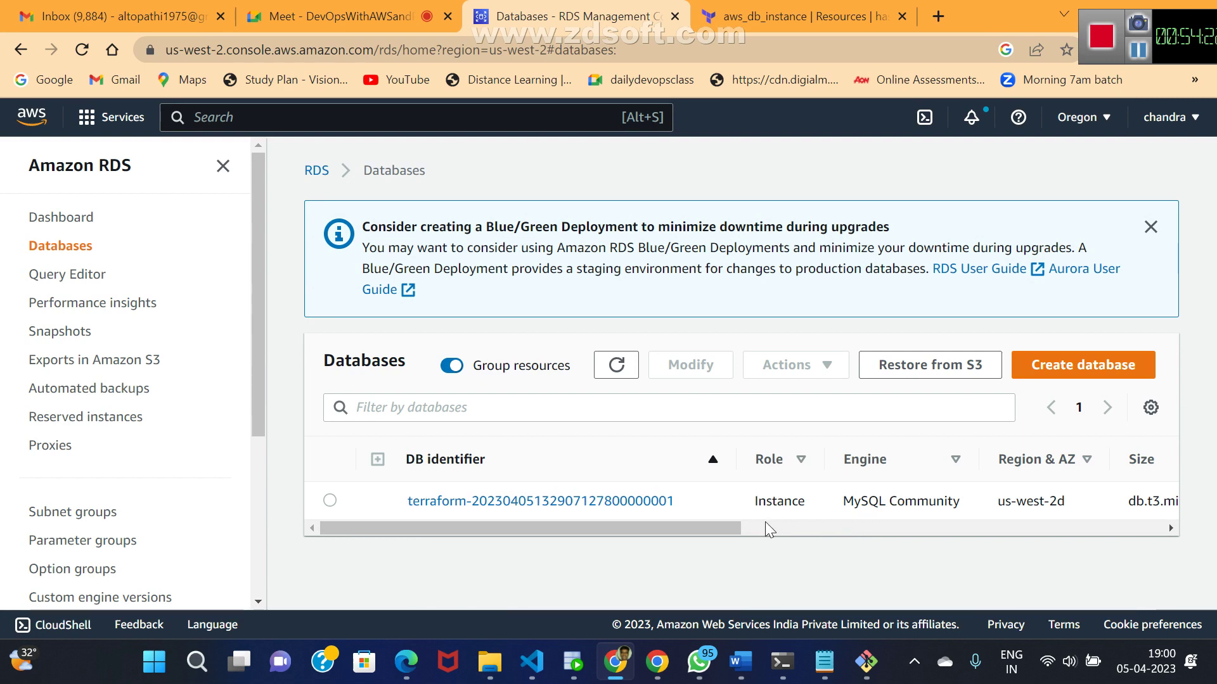
drag(711, 532, 890, 546)
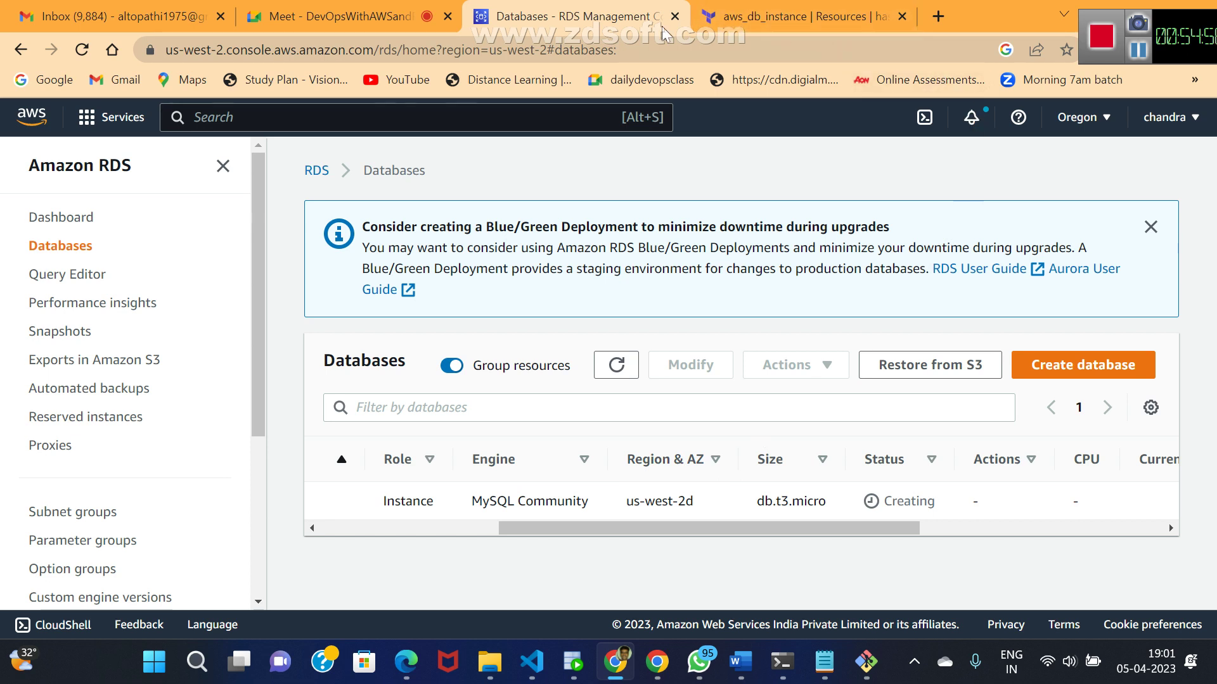
mouse_move(359, 15)
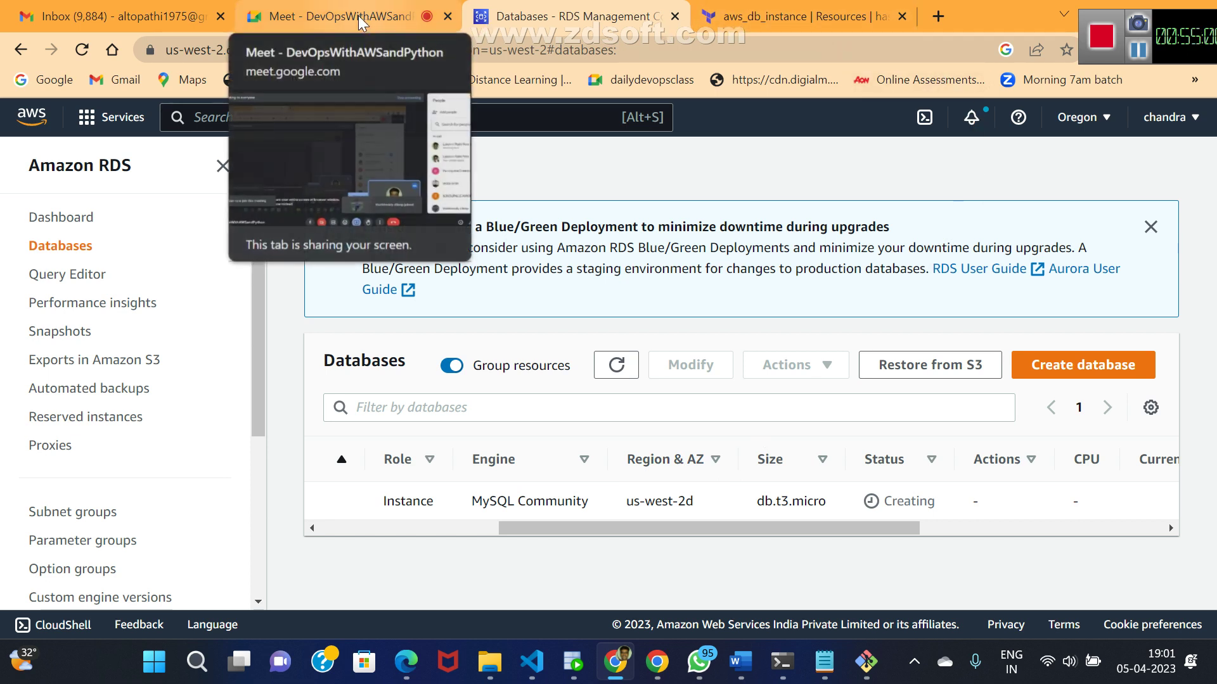